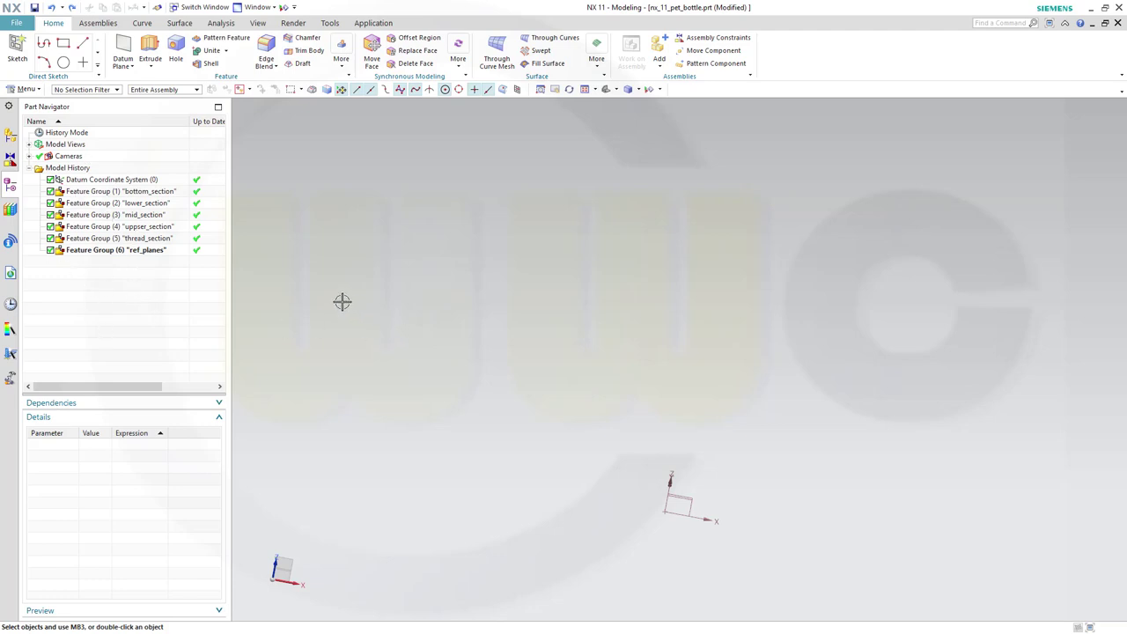
- Create a datum plane offset 10 mm above the coordinate system's XY plane
left_click(124, 55)
middle_click_drag(758, 475, 669, 467)
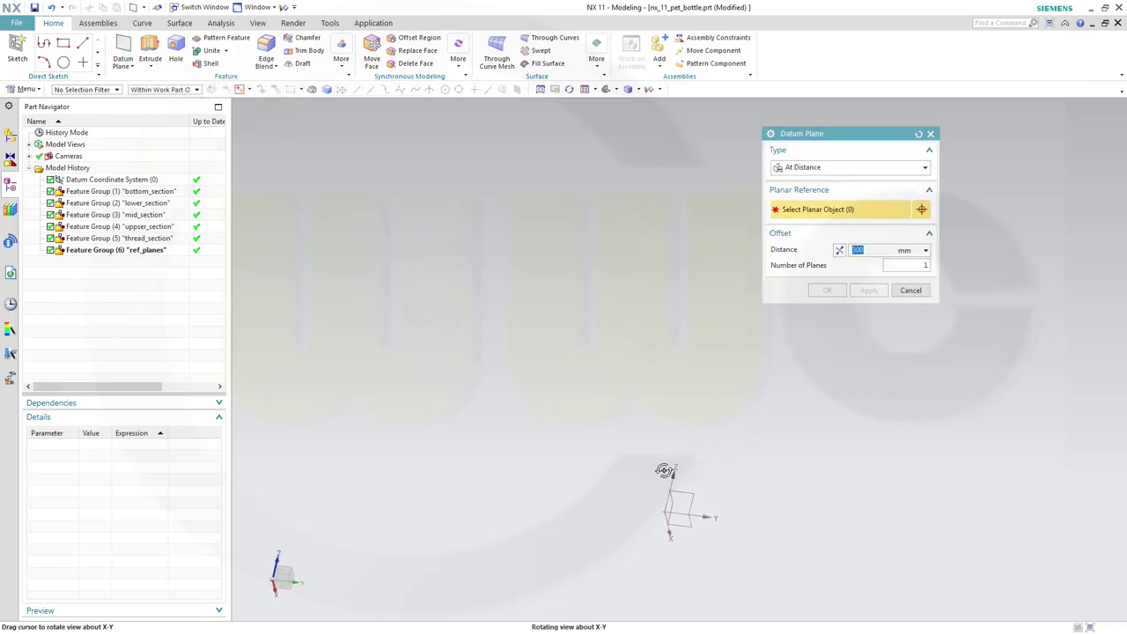
left_click(688, 529)
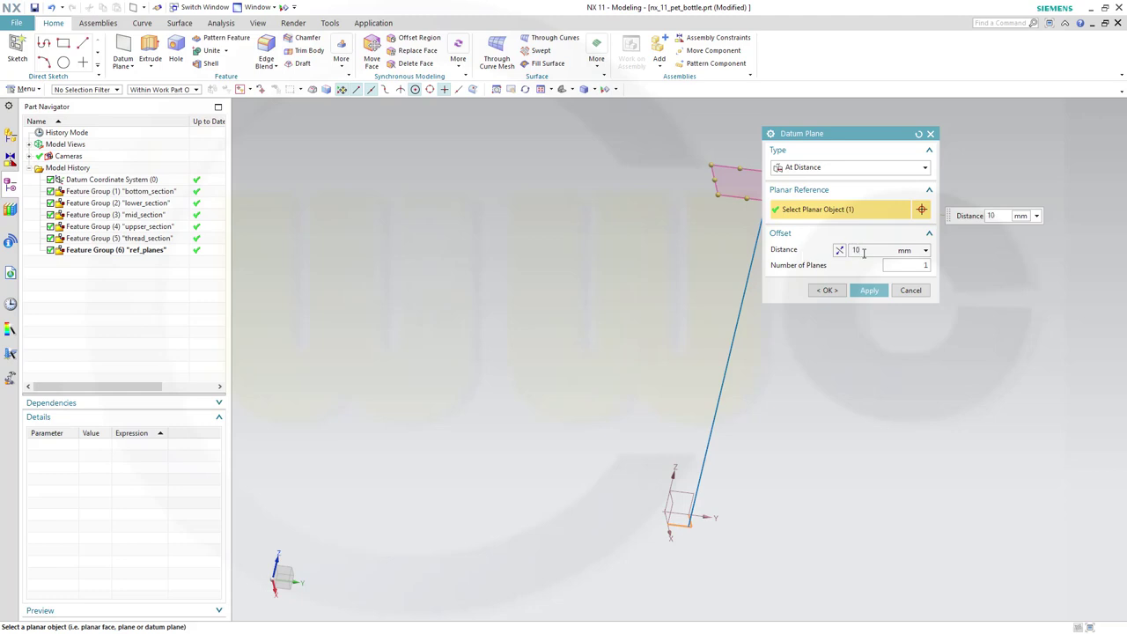
left_click(869, 290)
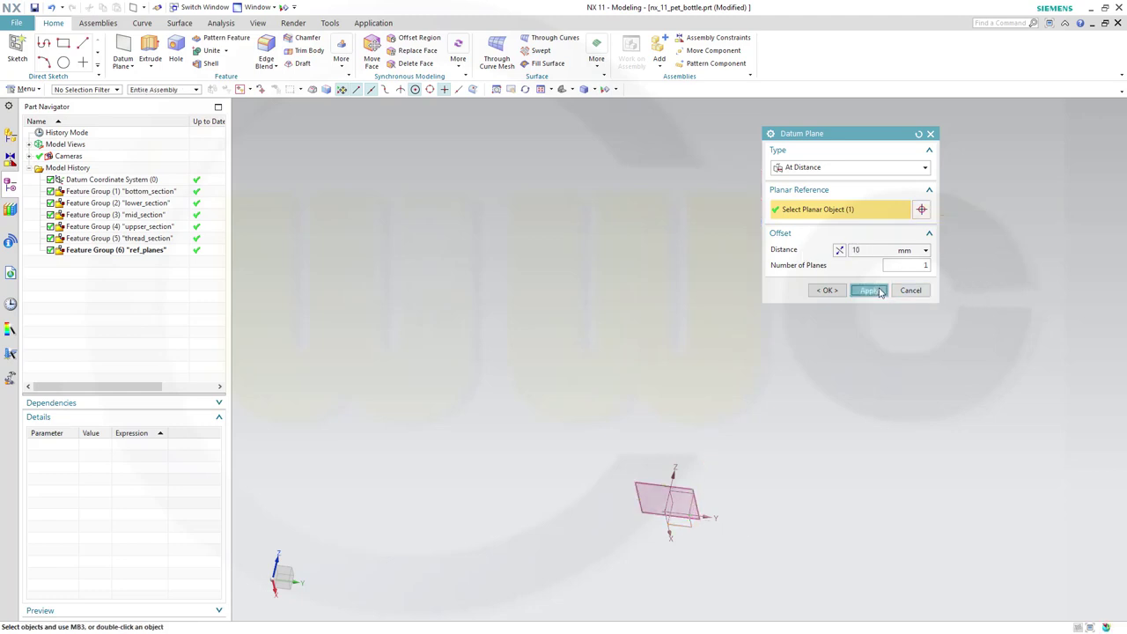
- Add two datum planes offset 20 mm and 40 mm from the XY plane
left_click(685, 526)
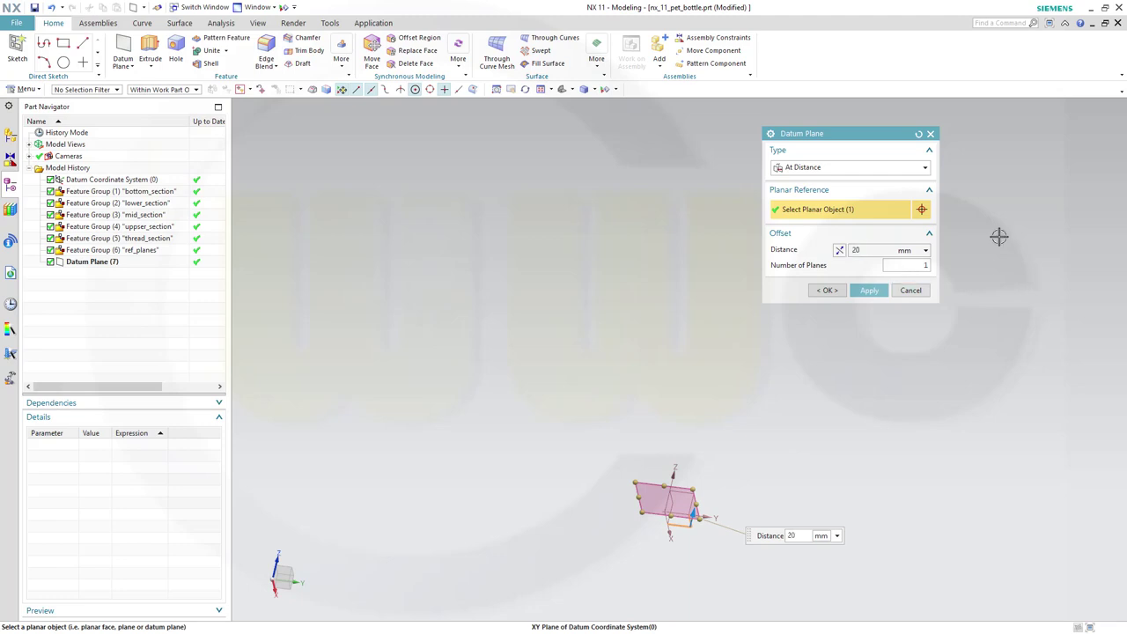
left_click(870, 291)
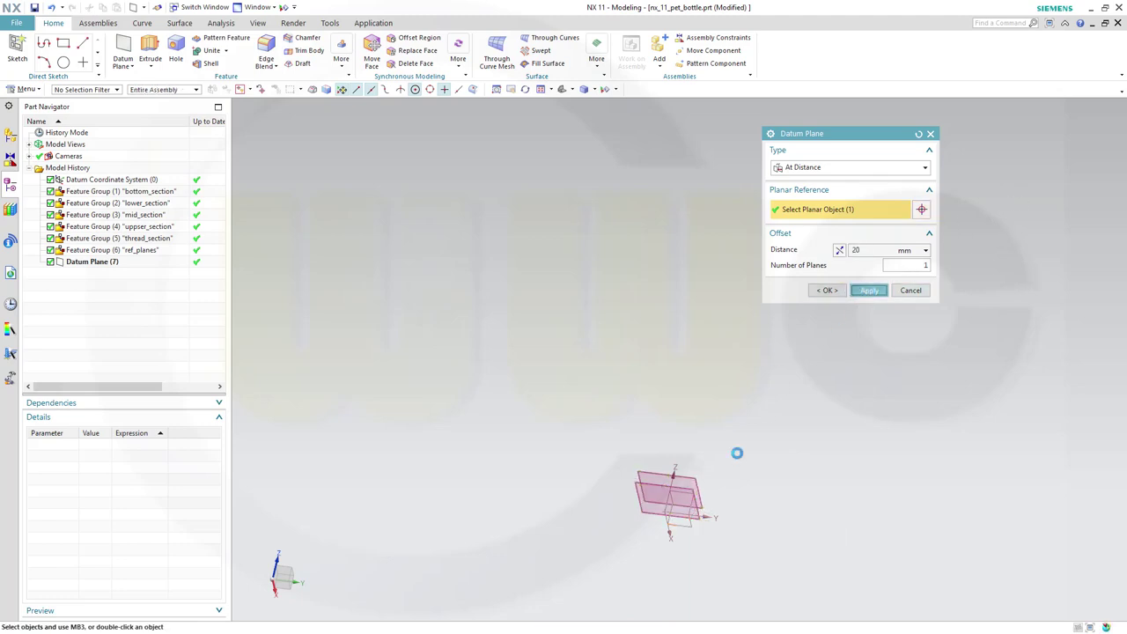
left_click(685, 529)
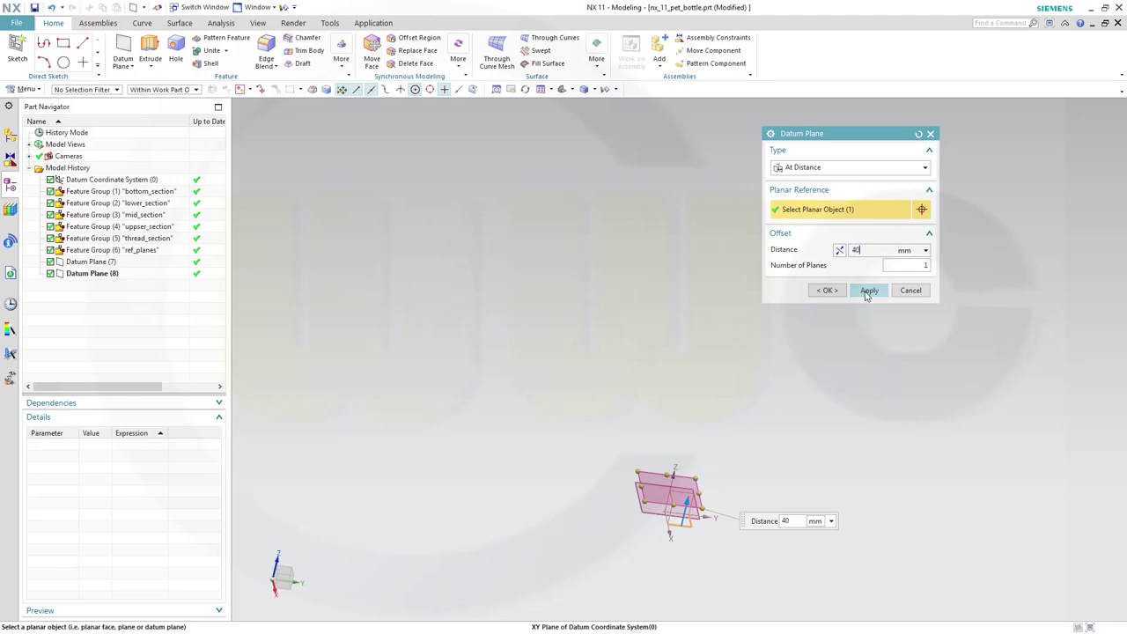
left_click(868, 291)
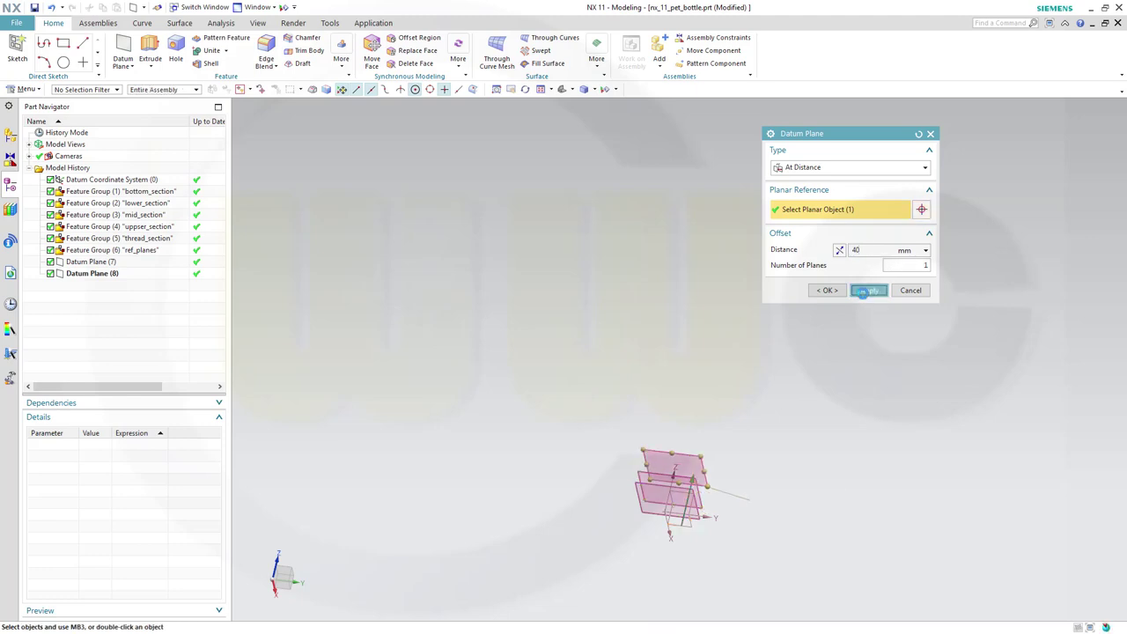
- Add two datum planes offset 120 mm and 123 mm from the XY plane
left_click(681, 527)
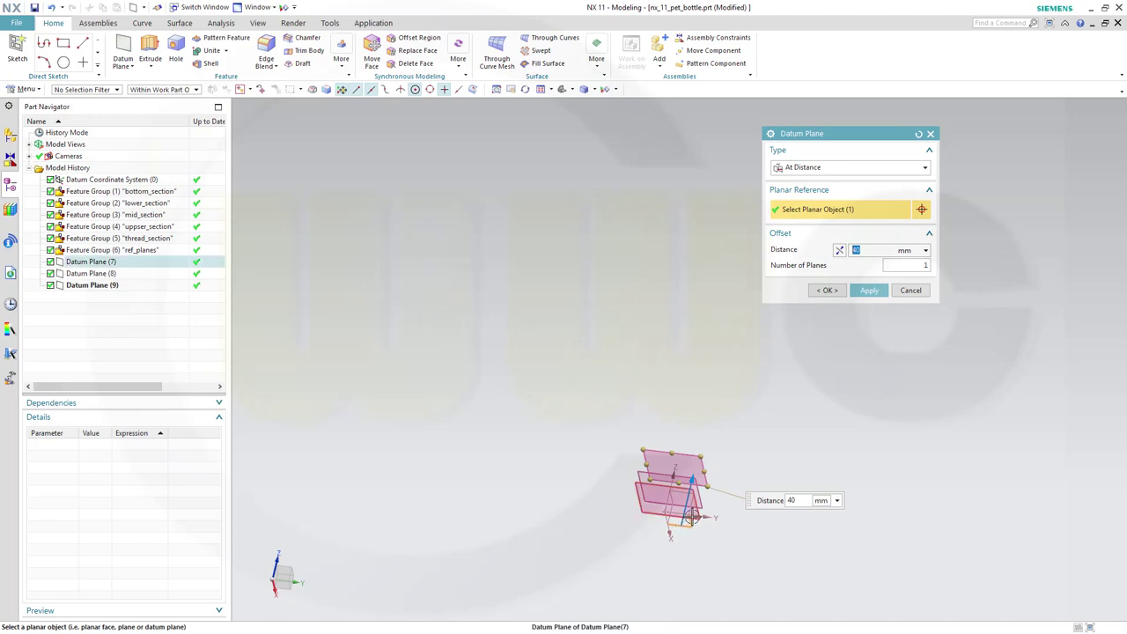
type("120")
left_click(869, 292)
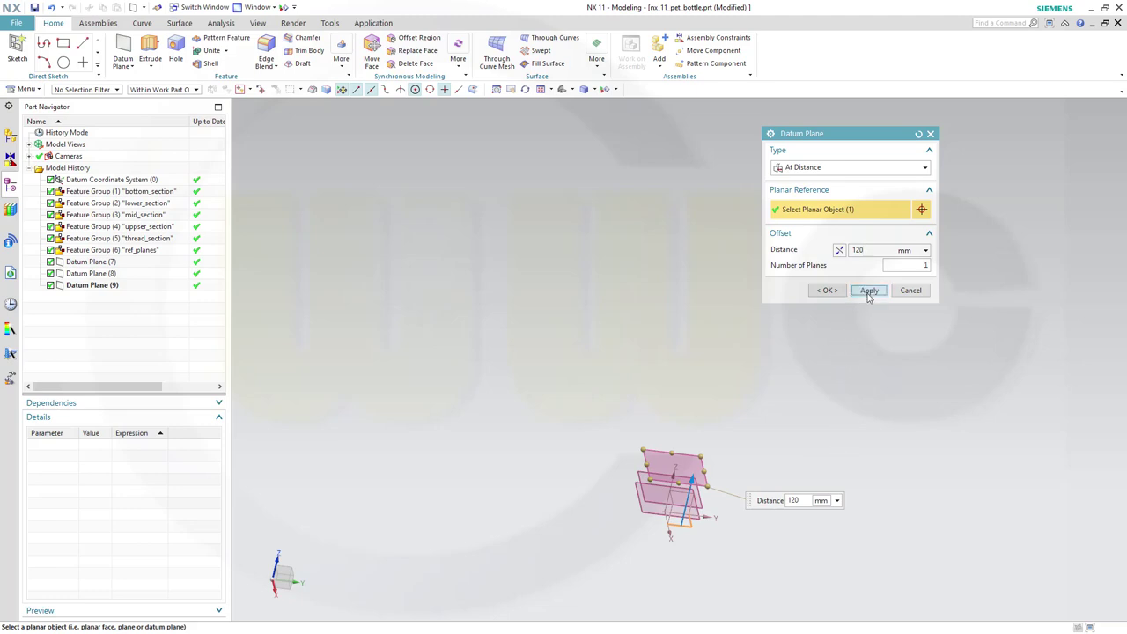
left_click(683, 526)
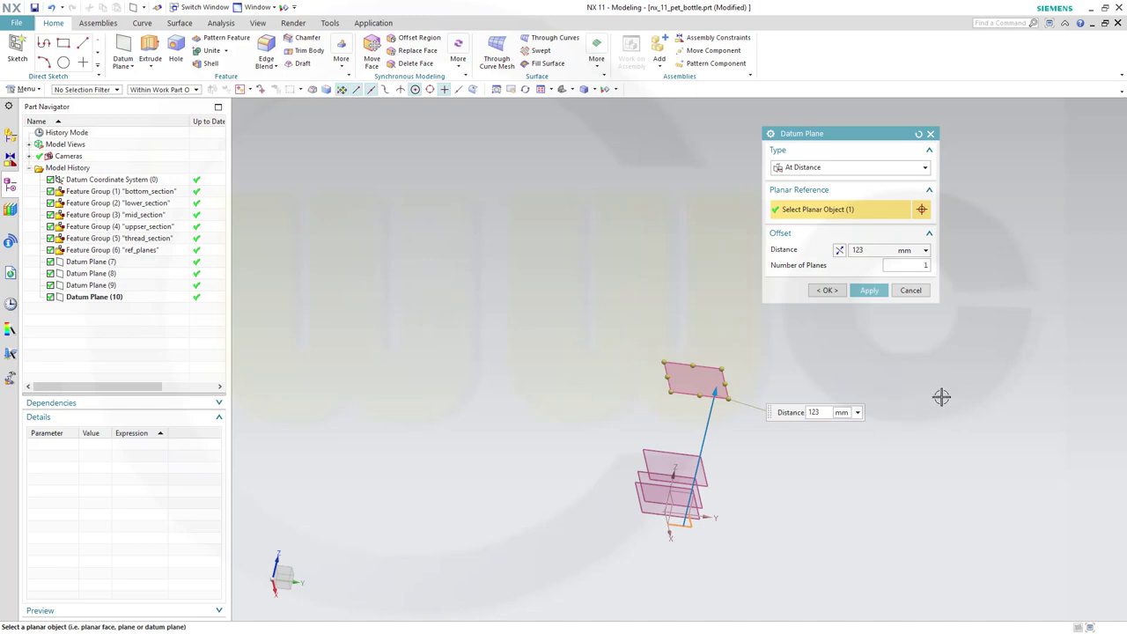
left_click(868, 290)
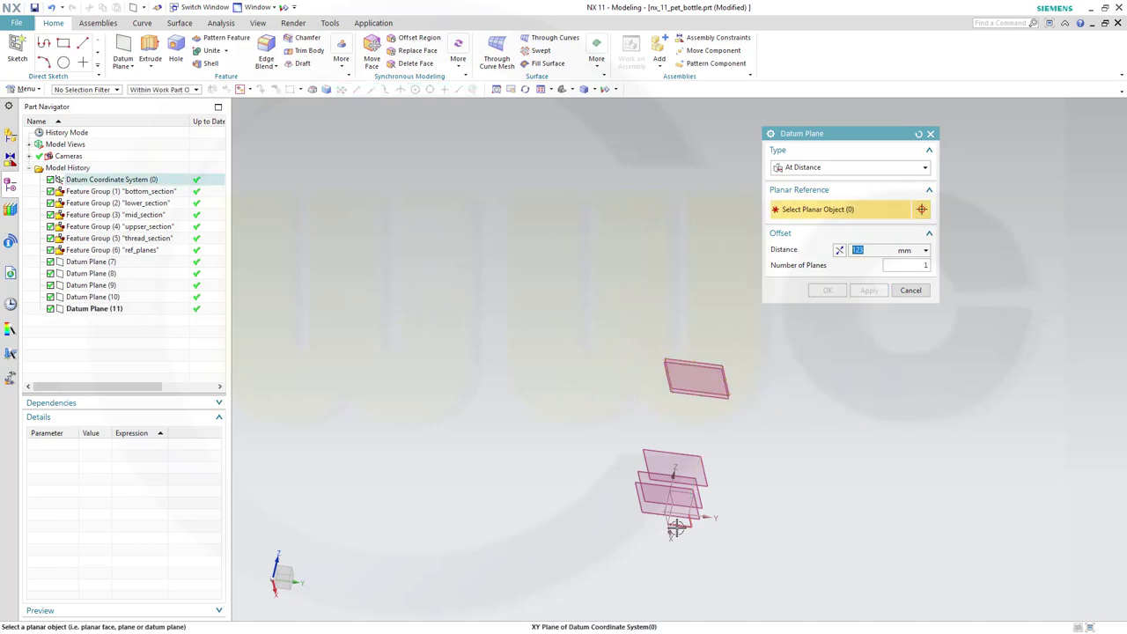
- Add two datum planes offset 187 mm and 190 mm from the XY plane
left_click(671, 527)
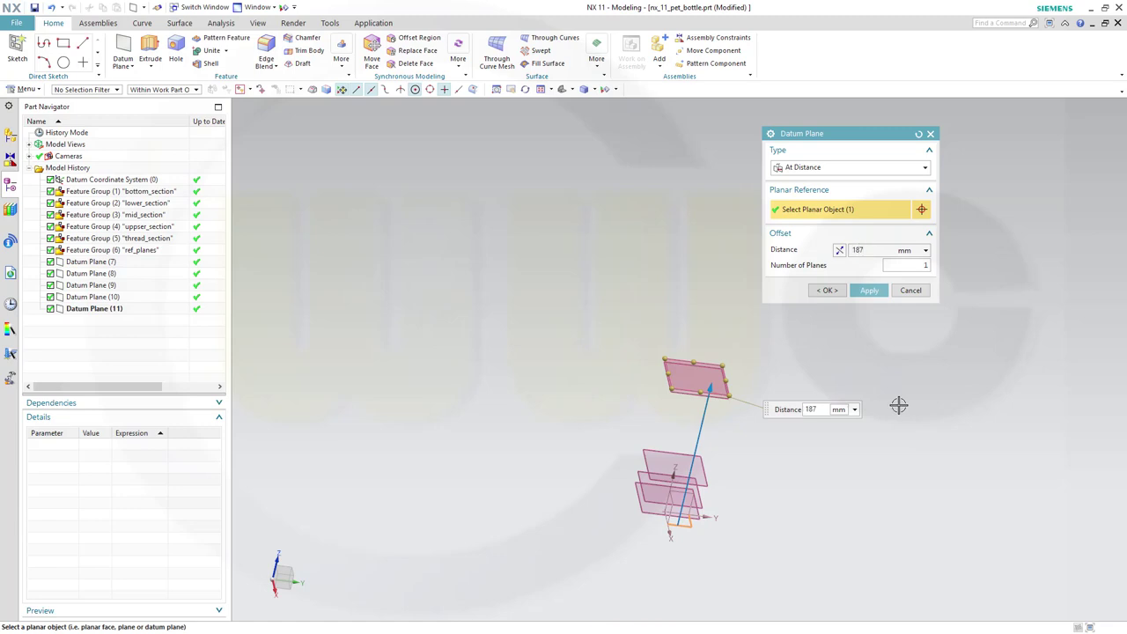
key("Return")
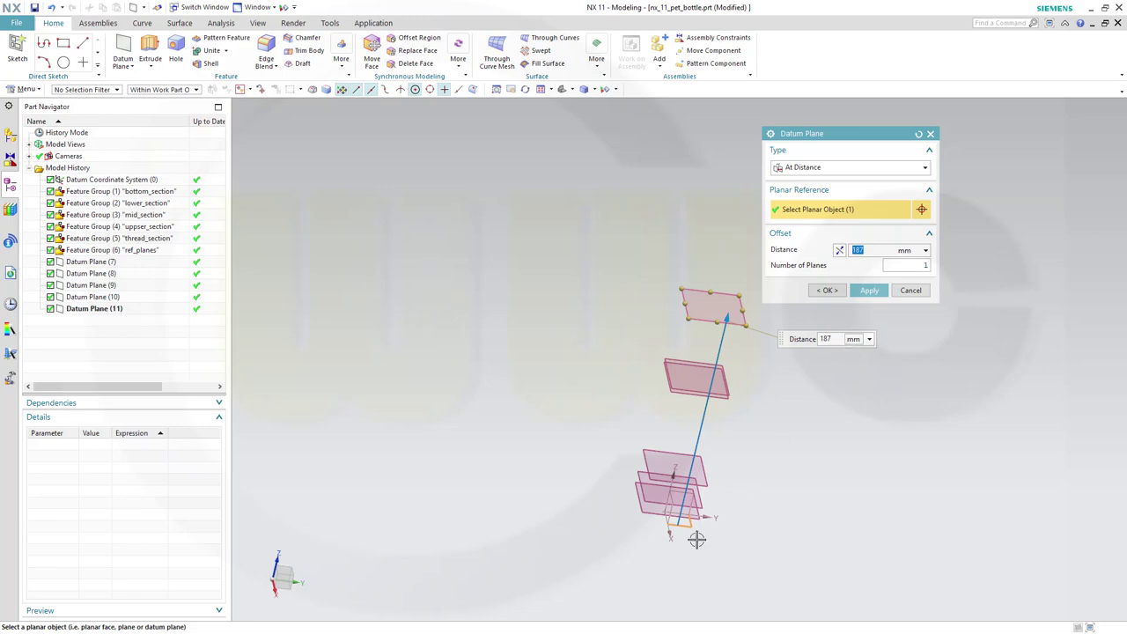
left_click(869, 290)
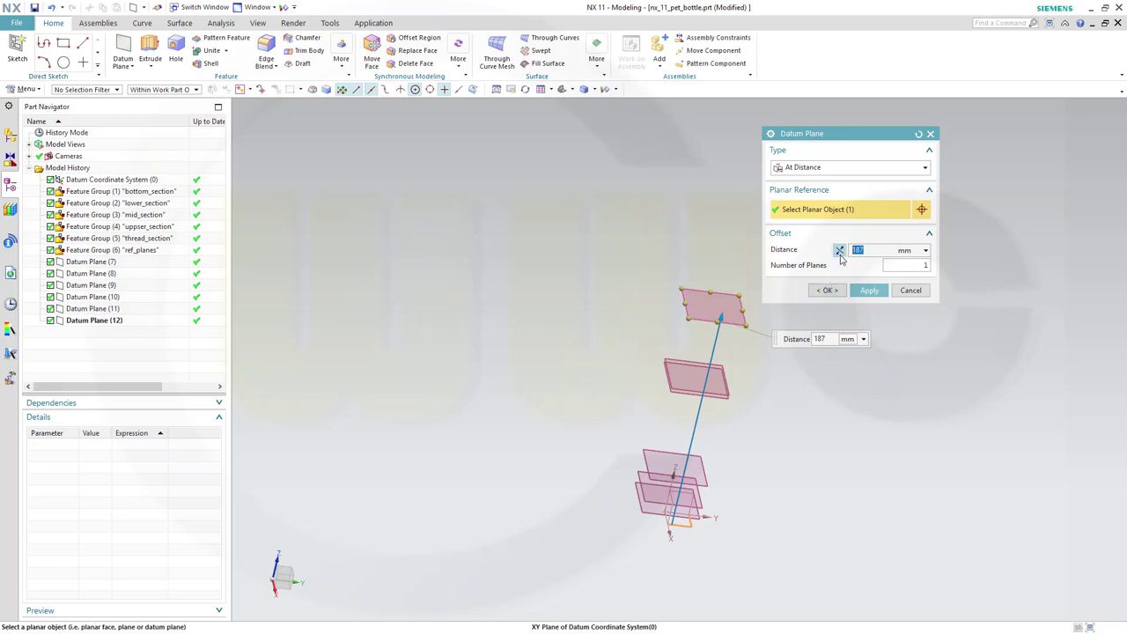
type("190")
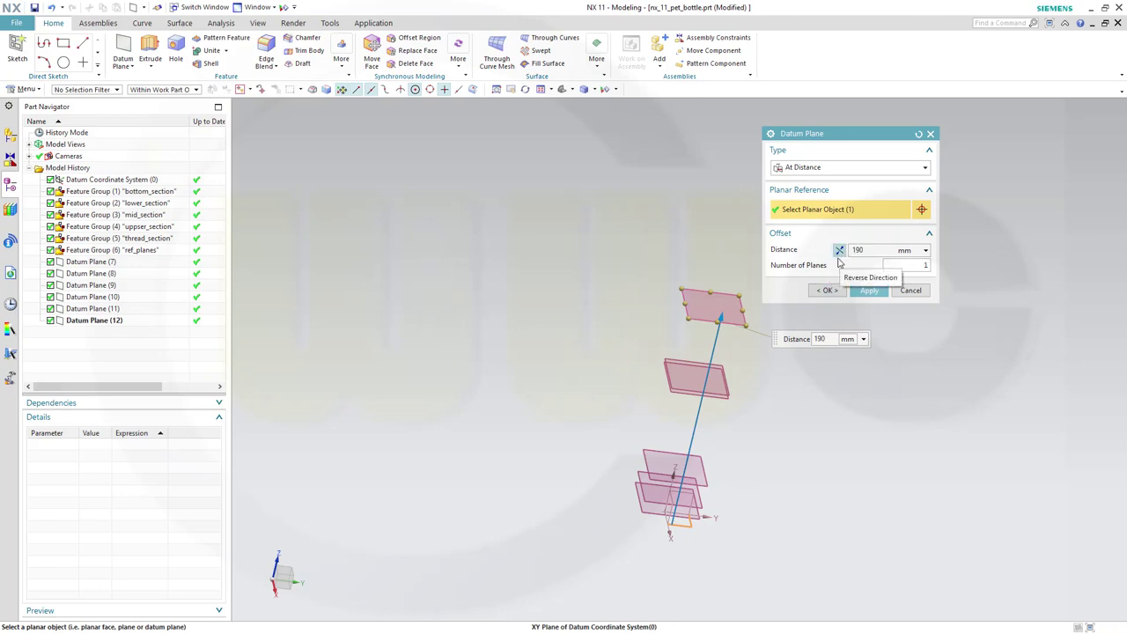
left_click(868, 291)
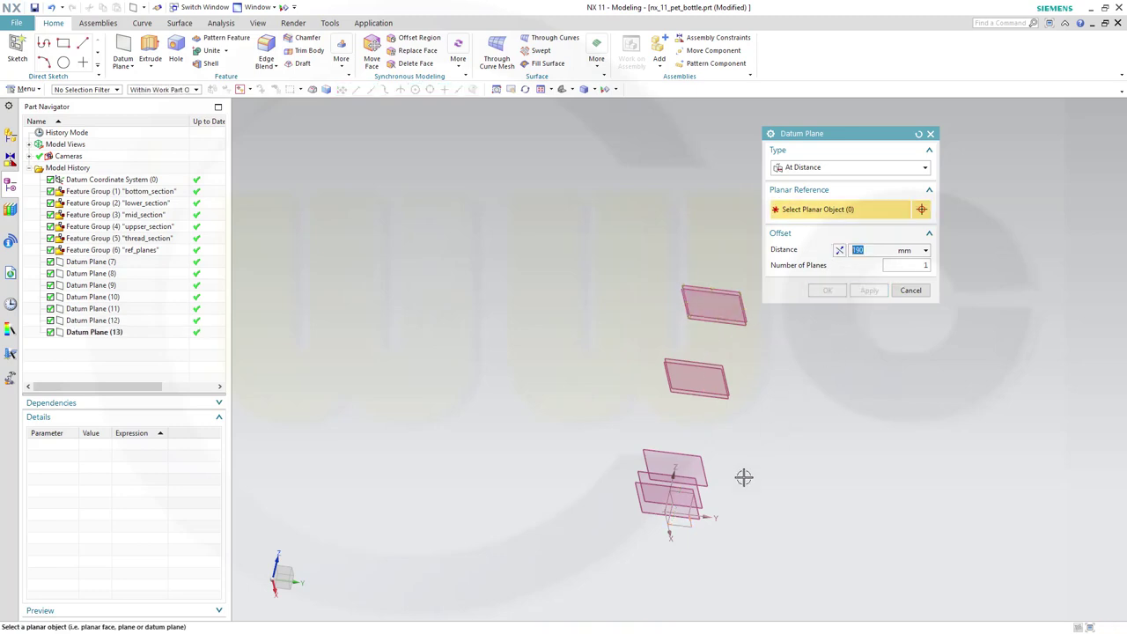
- Add two datum planes offset 275 mm and 277 mm from the XY plane
left_click(690, 527)
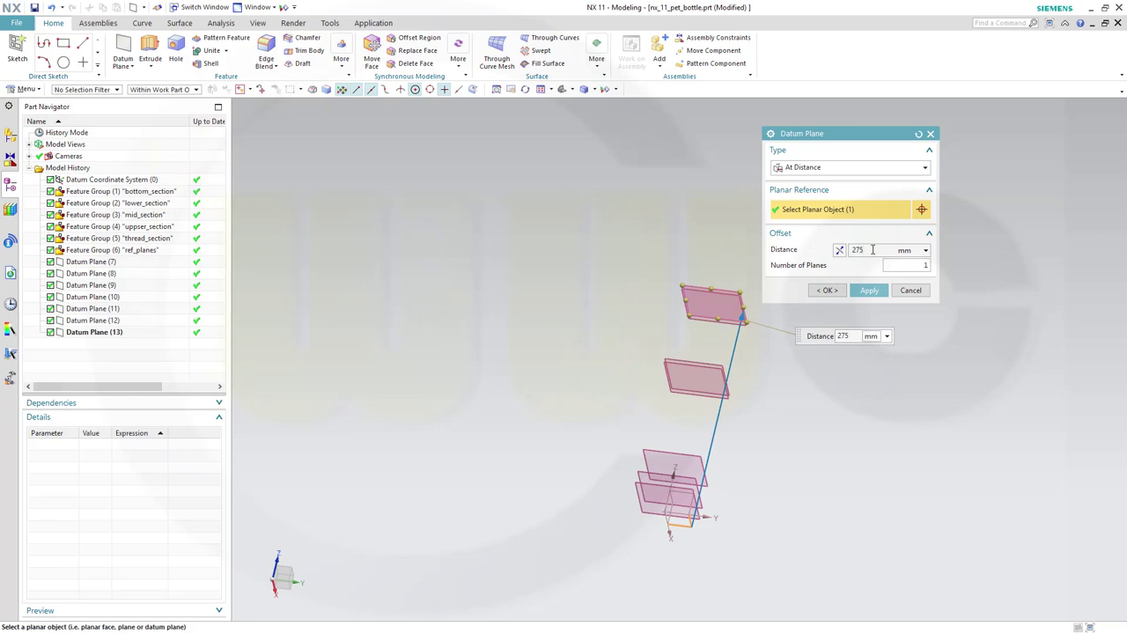
left_click(868, 291)
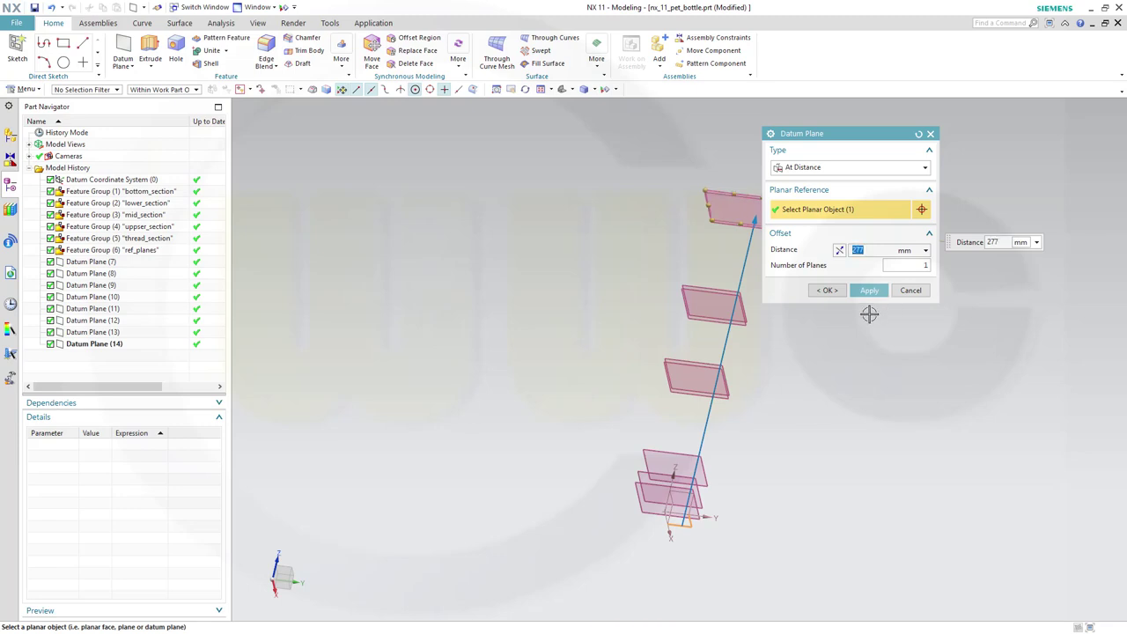
left_click(868, 290)
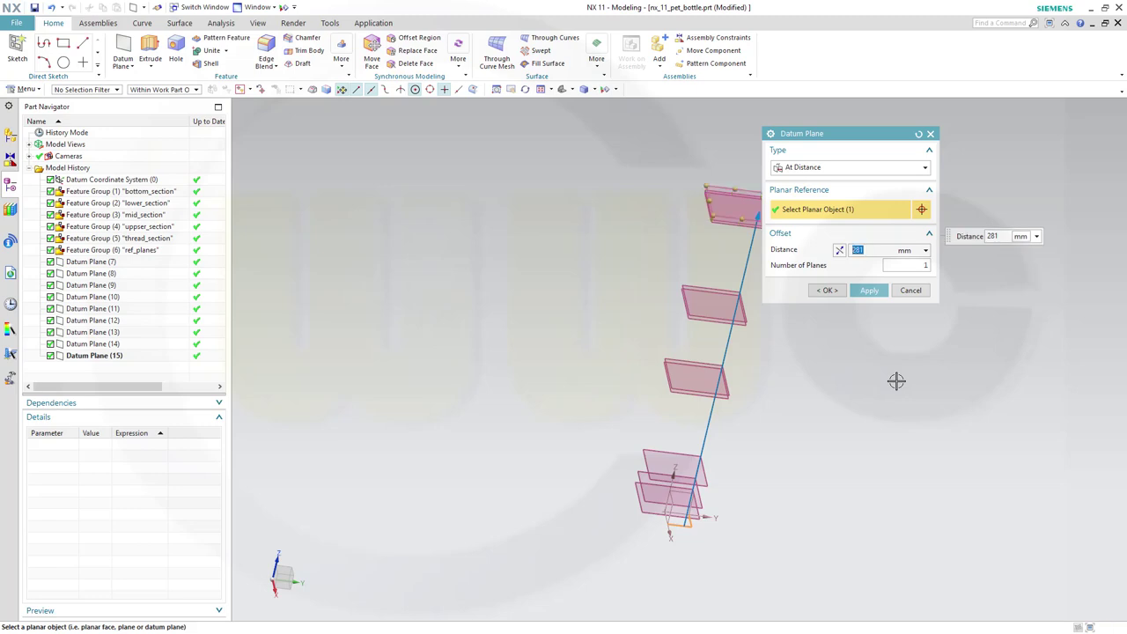
- Add two datum planes offset 281 mm and 283 mm from the XY plane
left_click(868, 292)
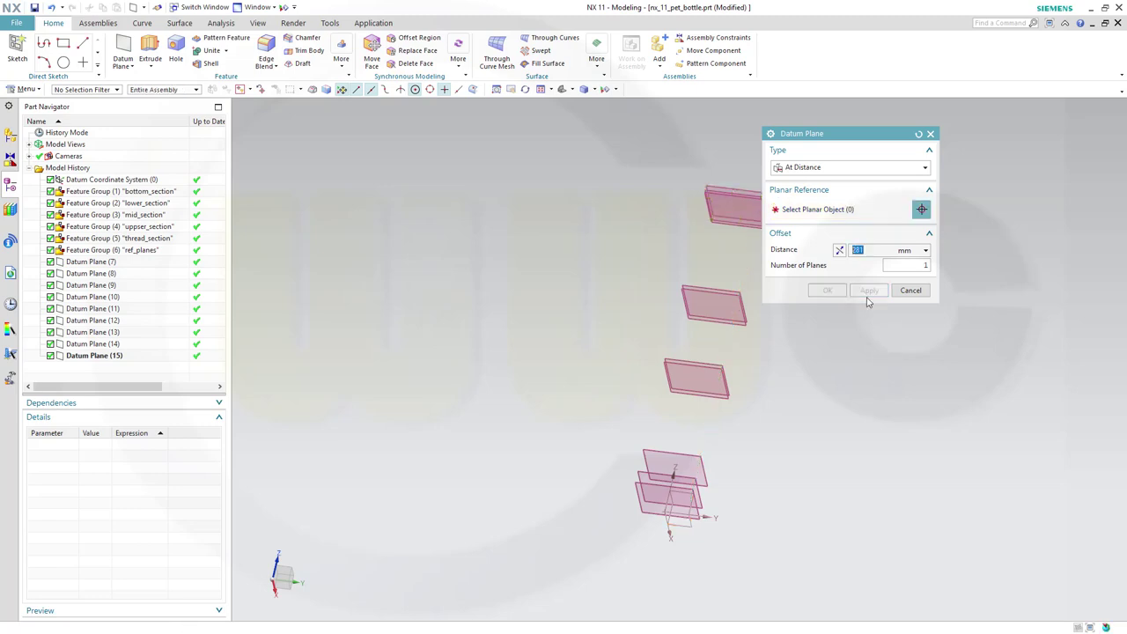
left_click(689, 523)
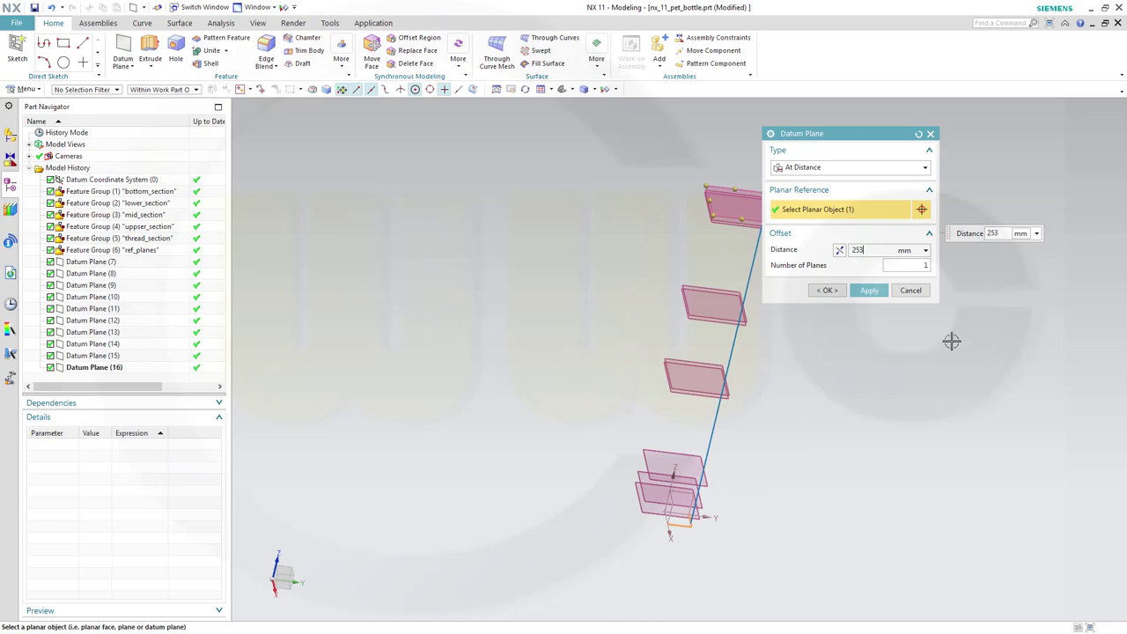
left_click(862, 296)
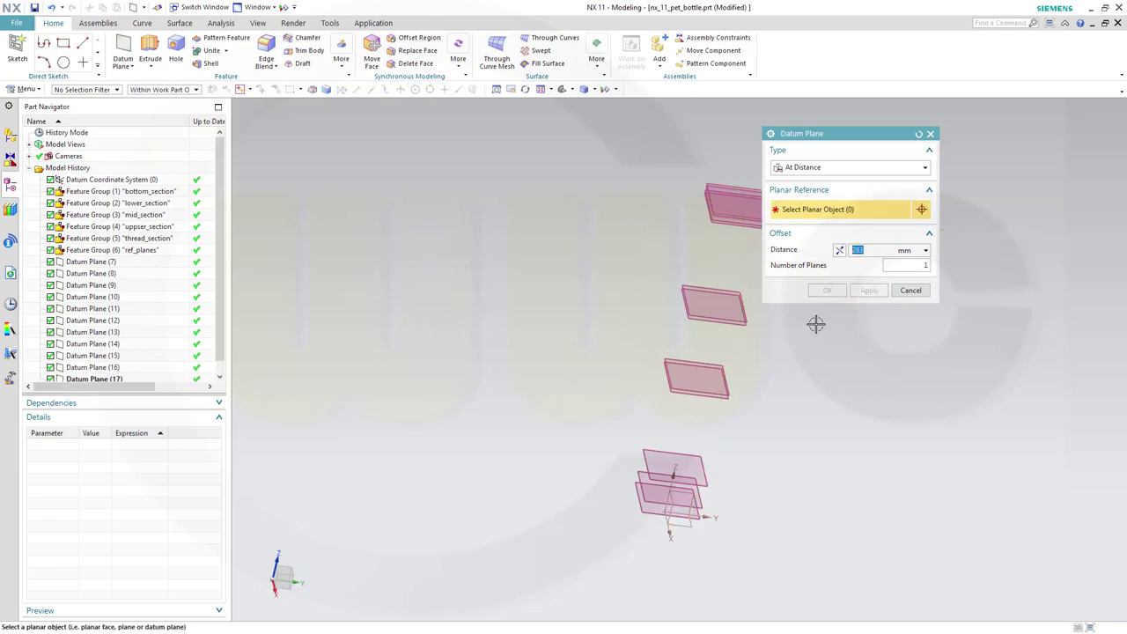
- Add the final datum plane offset 300 mm from the XY plane and finish the Datum Plane command
left_click(680, 518)
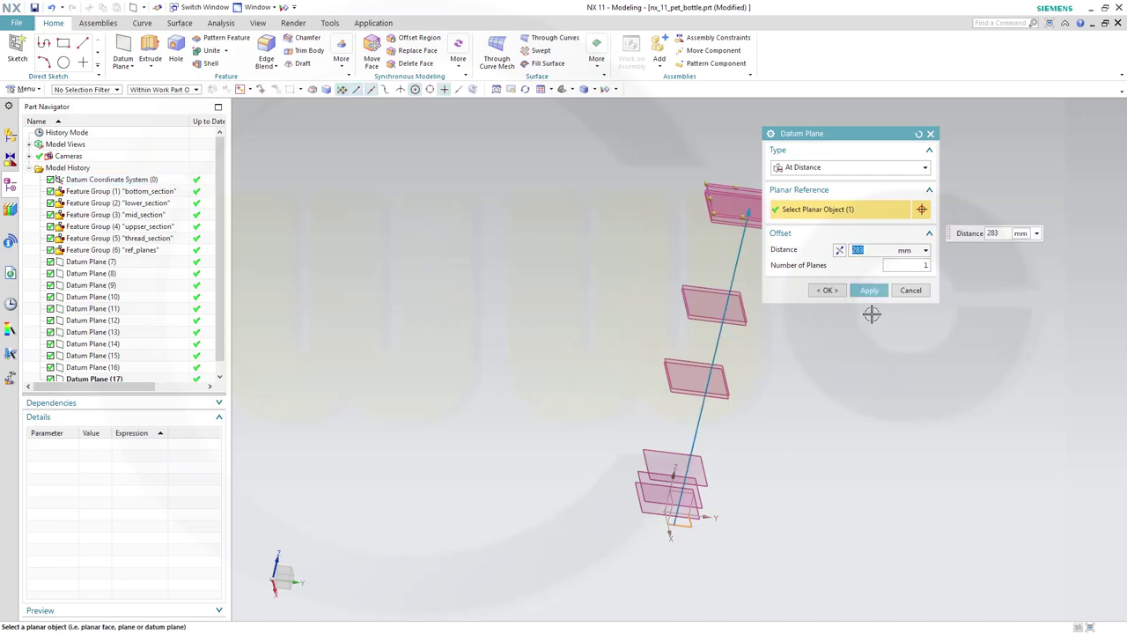
key("Return")
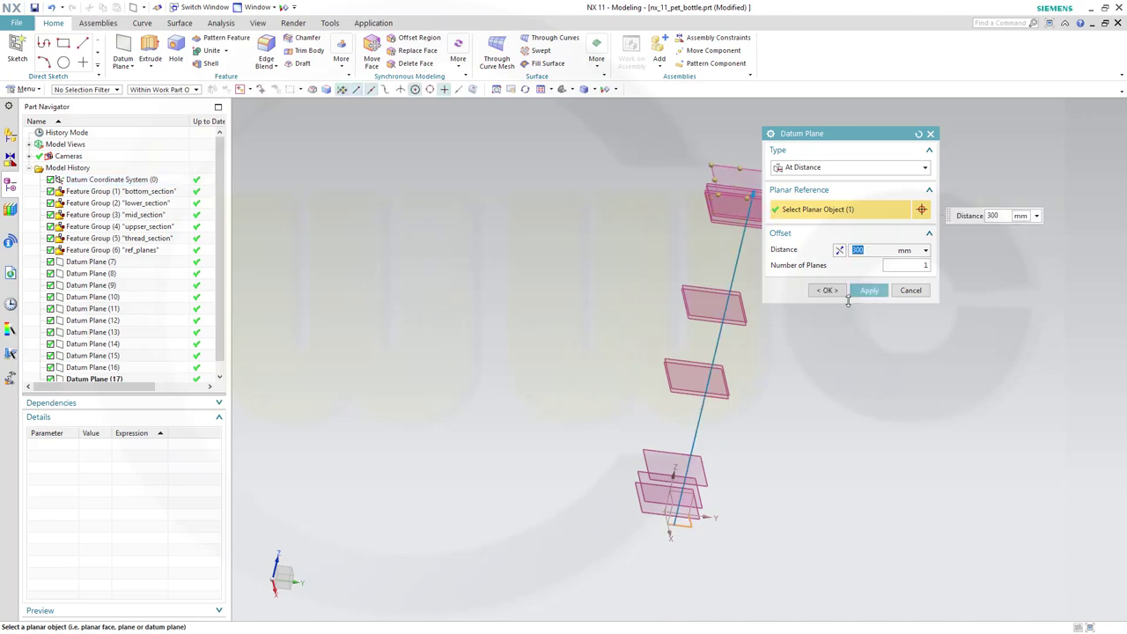
left_click(835, 294)
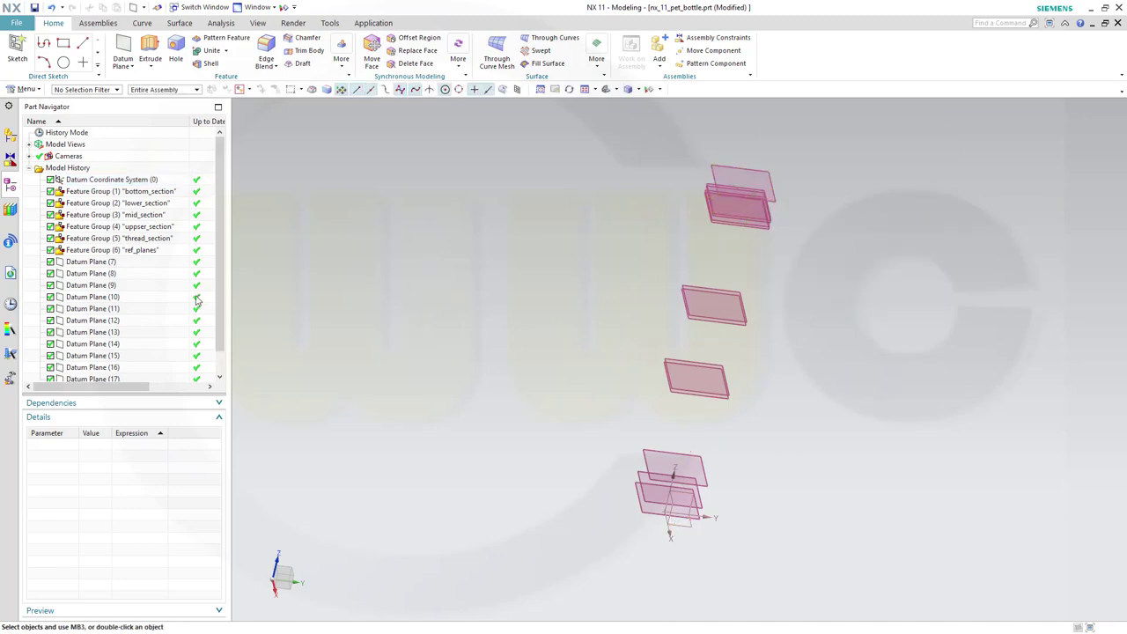
- Move all the new datum planes, Datum Plane (7) through (18), into the "ref_planes" feature group
left_click(103, 238)
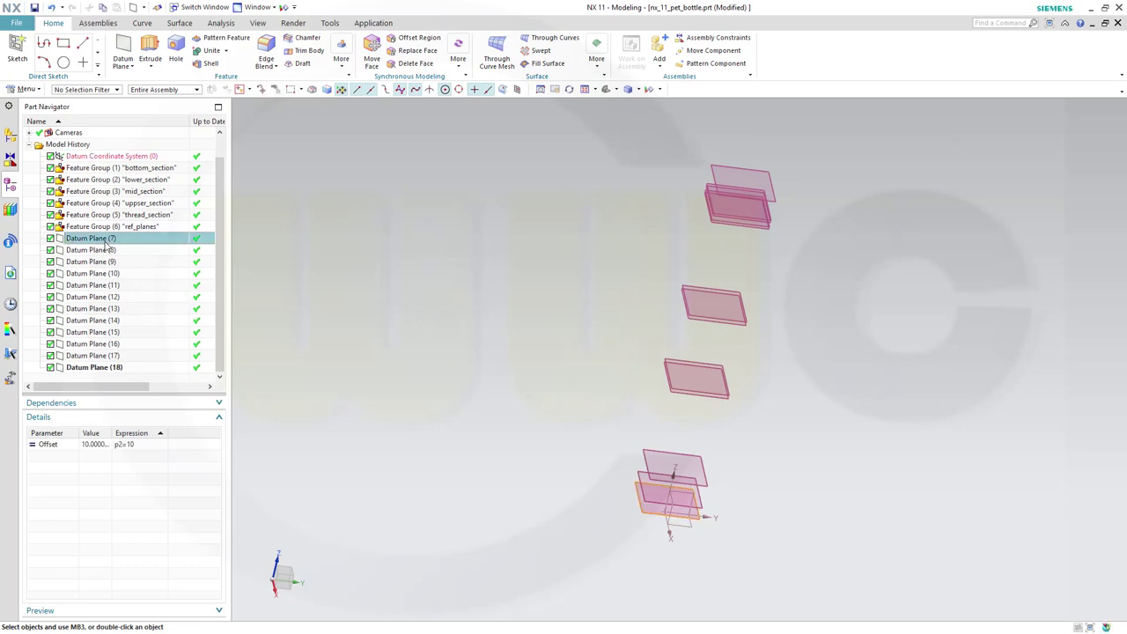
left_click(110, 370, "shift")
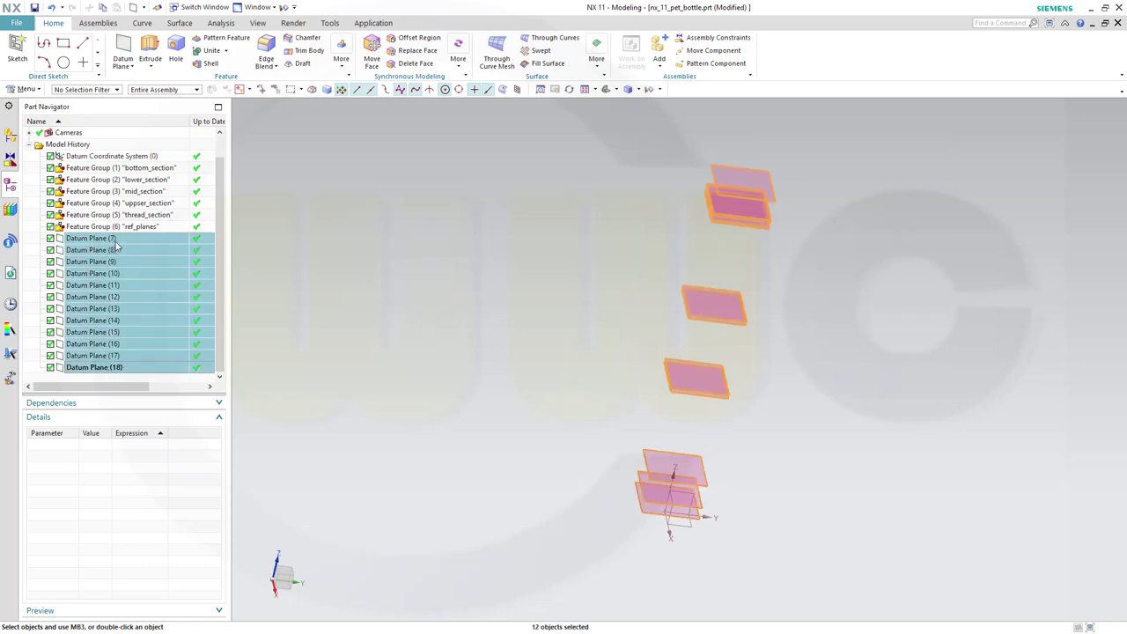
left_click_drag(114, 249, 115, 228)
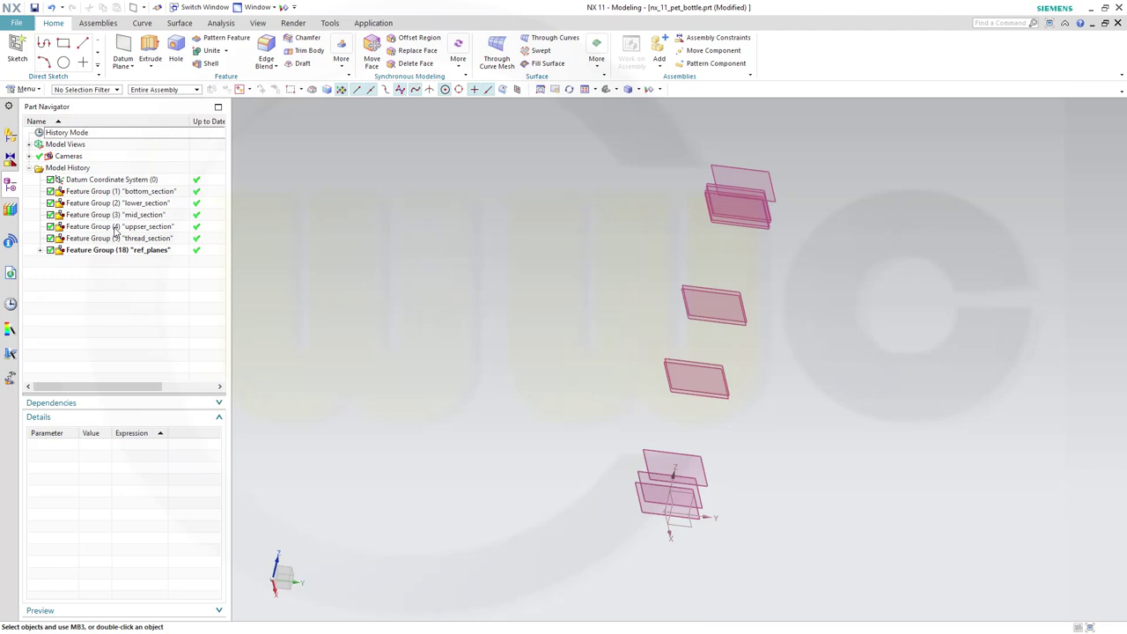
right_click(340, 255)
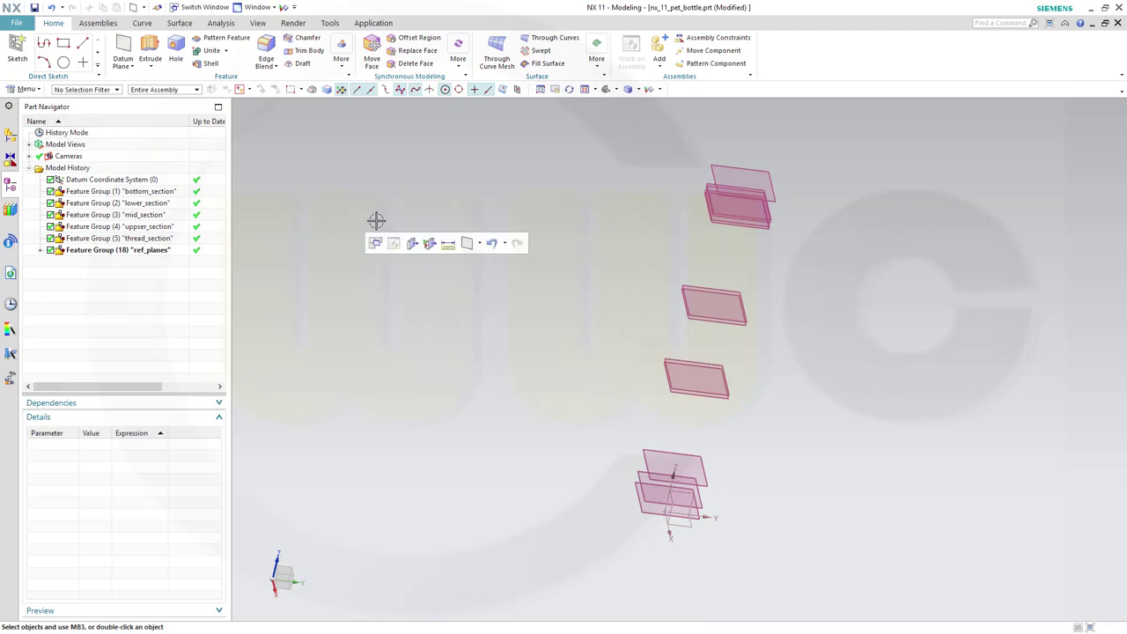
middle_click_drag(599, 244, 573, 234)
scroll(573, 235, "up", 1)
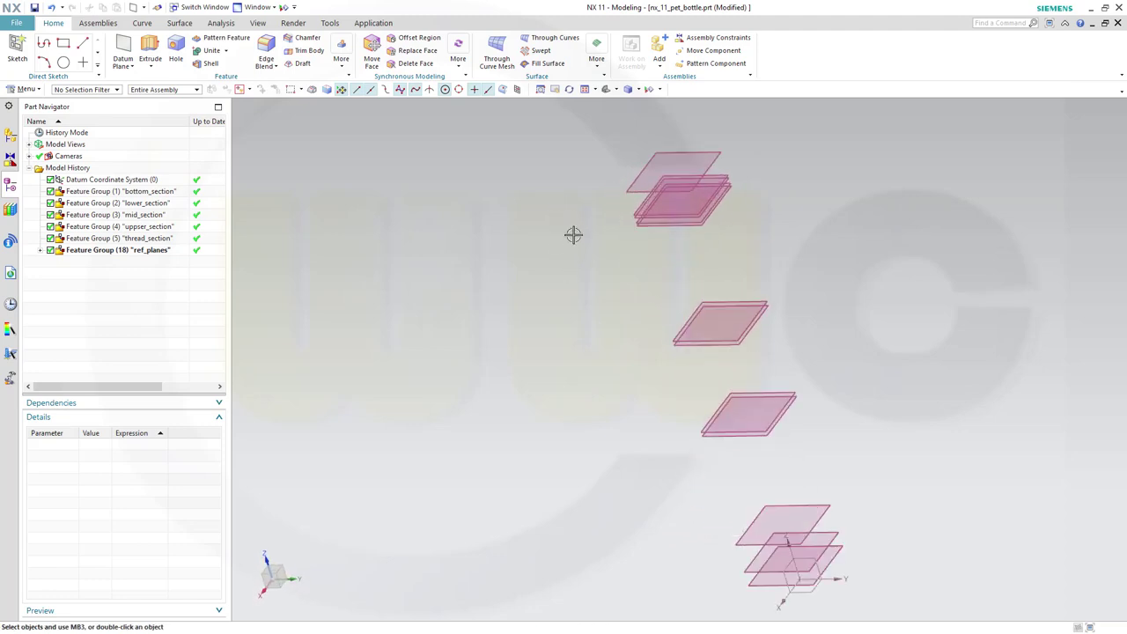
scroll(573, 235, "down", 1)
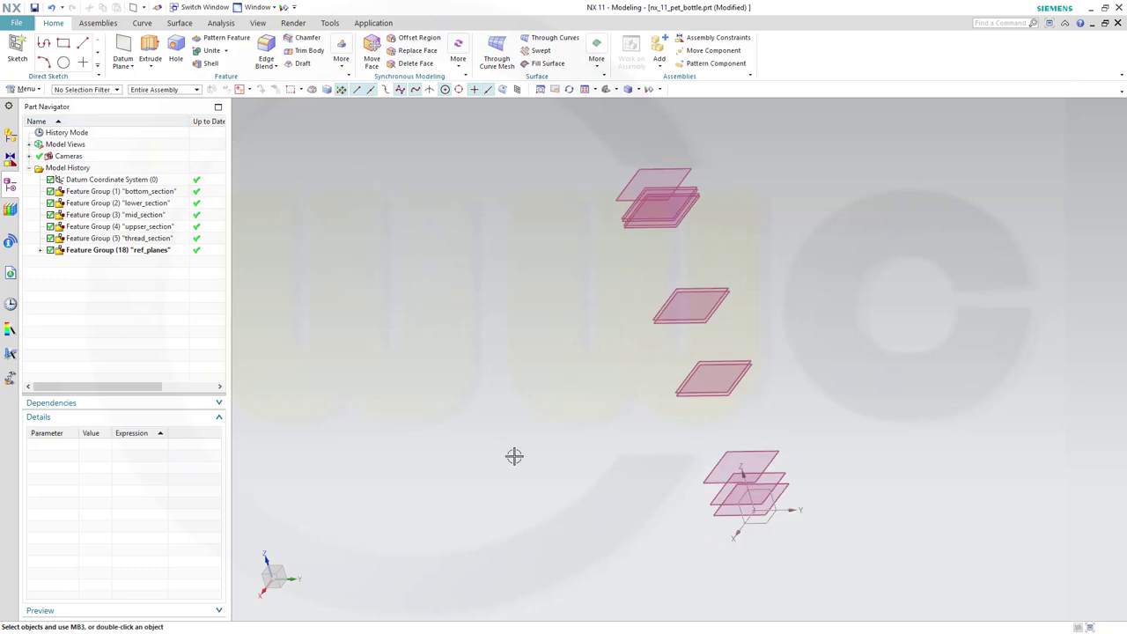
- Sketch a 60 mm diameter circle centred on the origin of the XY plane and finish the sketch
left_click(19, 49)
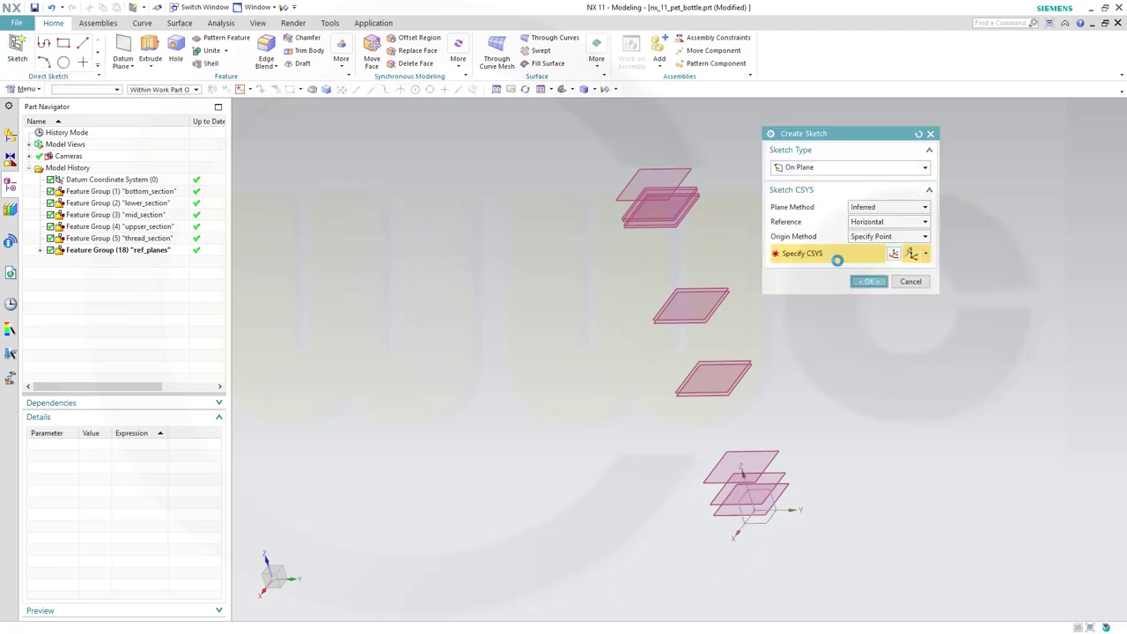
left_click(868, 281)
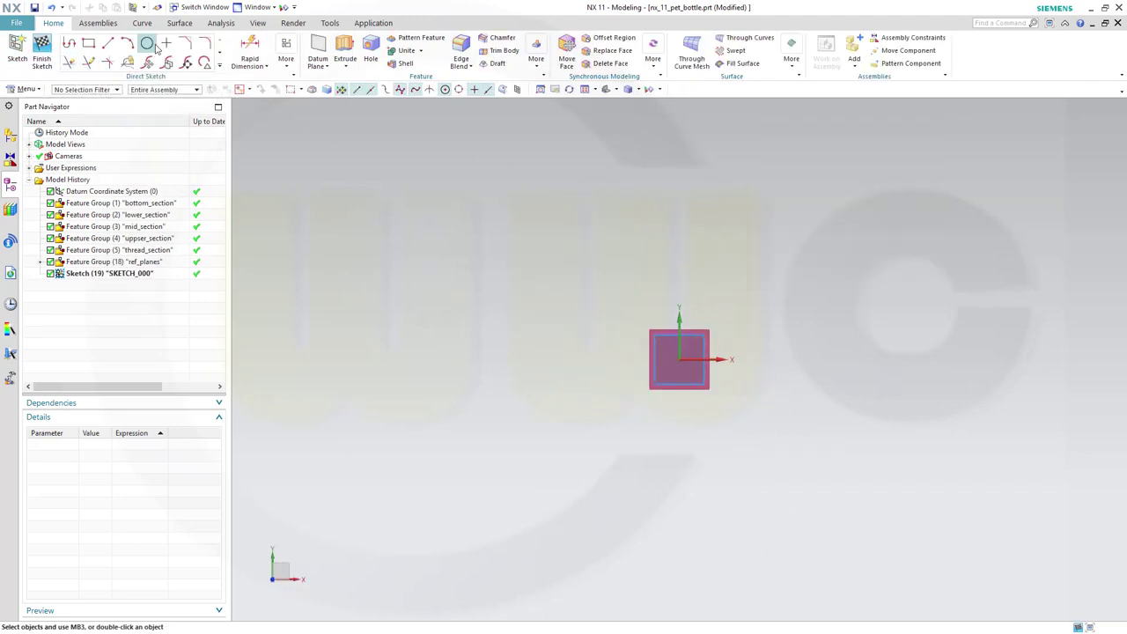
left_click(148, 43)
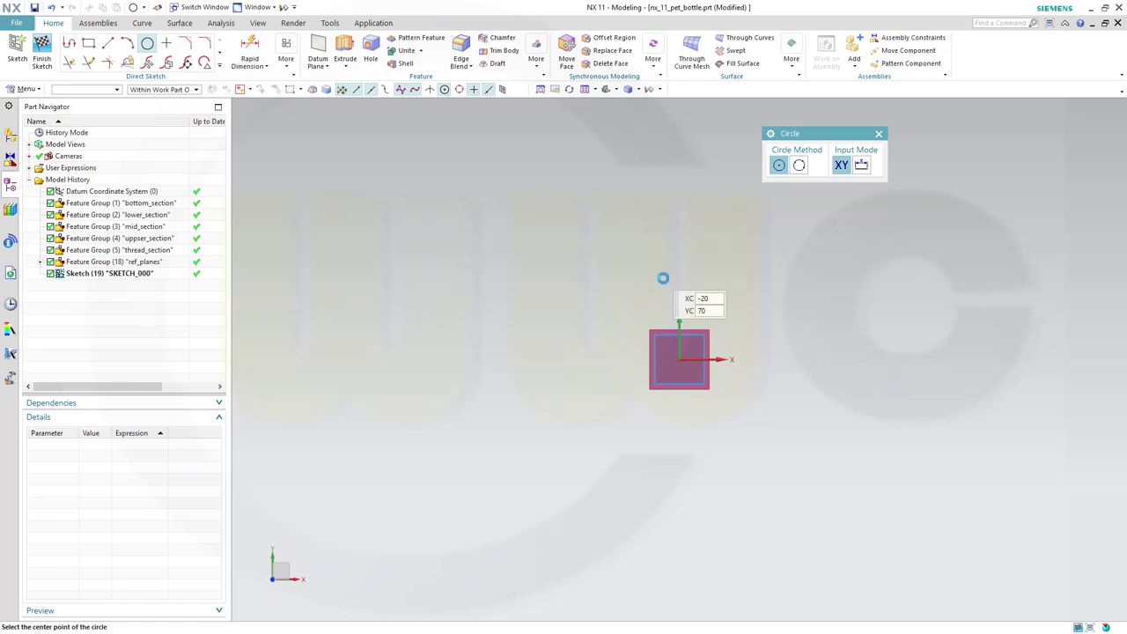
left_click(675, 359)
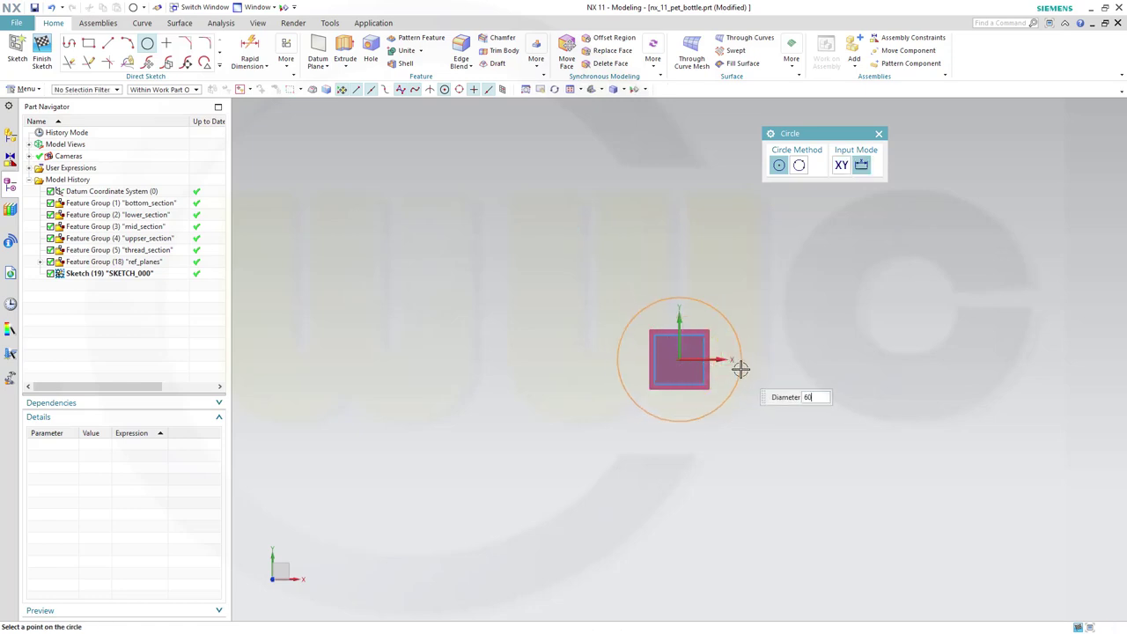
type("60")
key("Return")
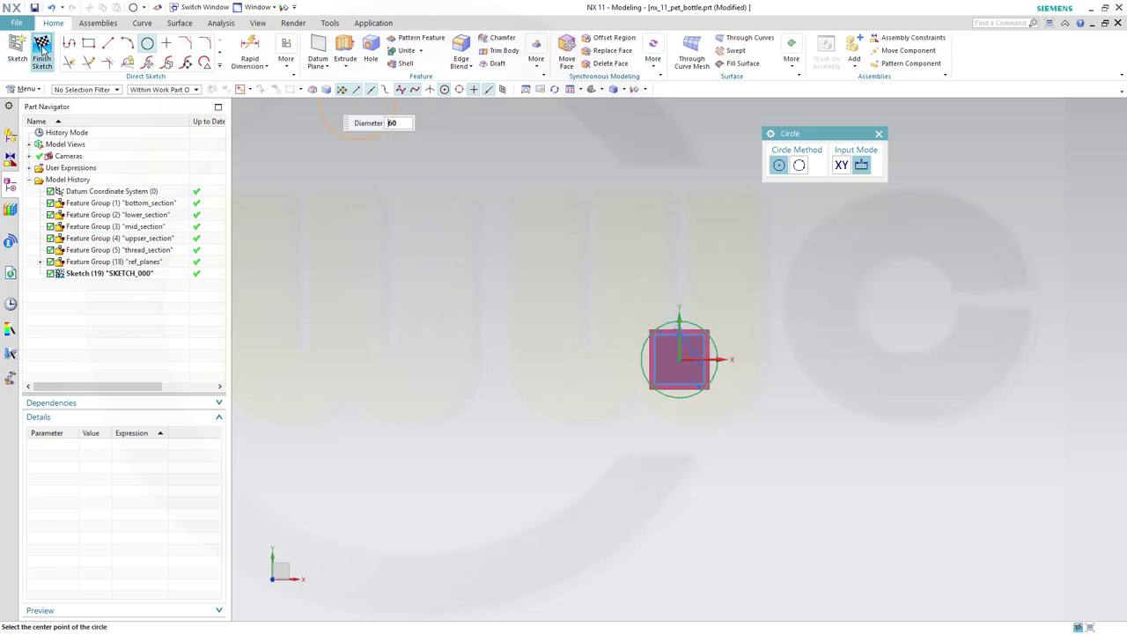
left_click(42, 51)
- Sketch a 10 mm diameter circle centred on the origin of the lowest offset datum plane and finish the sketch
mouse_move(338, 189)
middle_mouse_down()
mouse_move(329, 159)
mouse_move(338, 176)
middle_mouse_up()
left_click(16, 51)
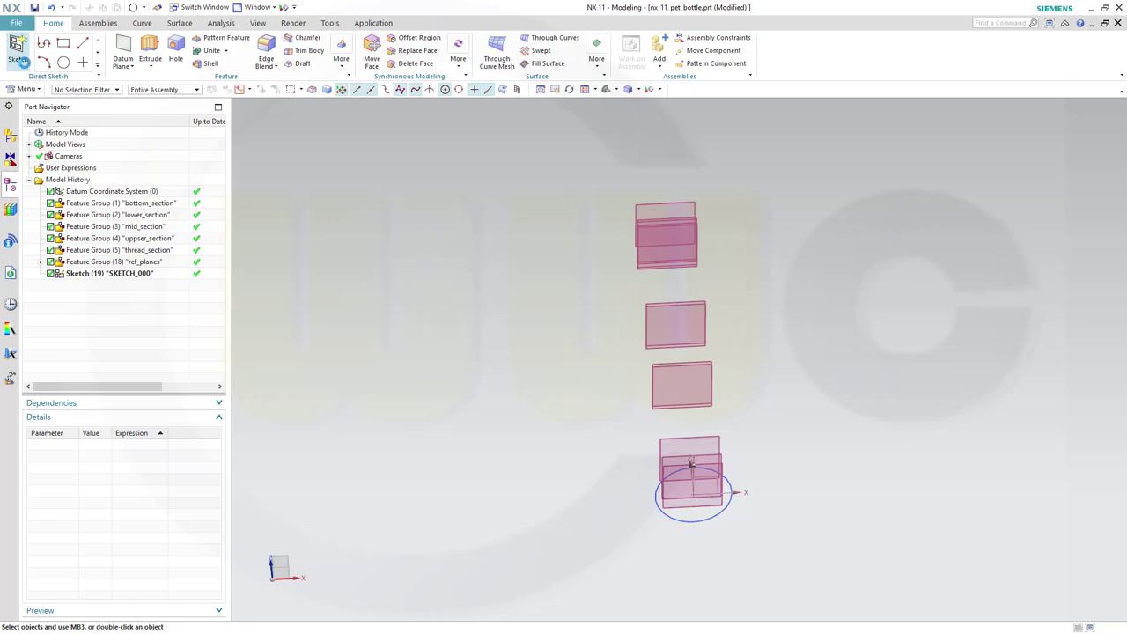
left_click(704, 512)
left_click(867, 285)
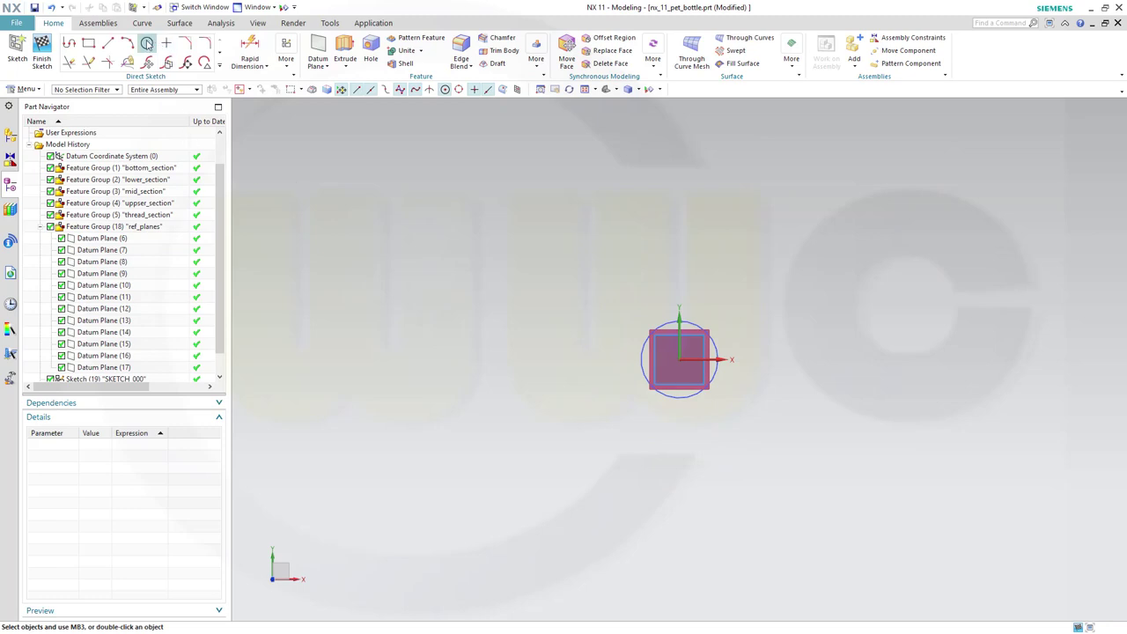
left_click(148, 43)
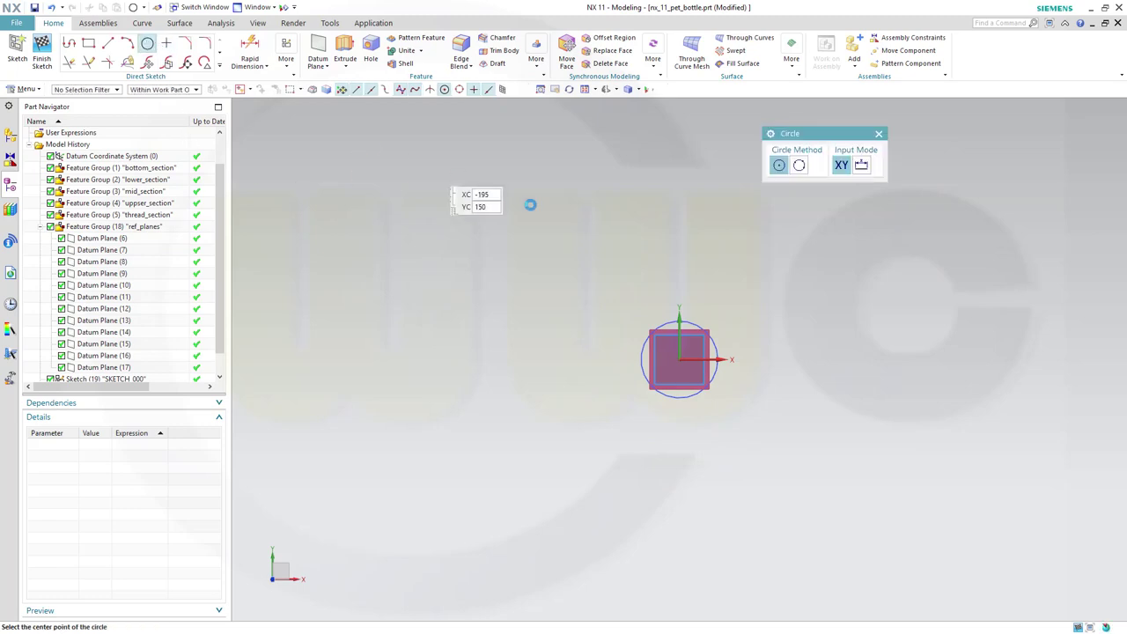
left_click(678, 358)
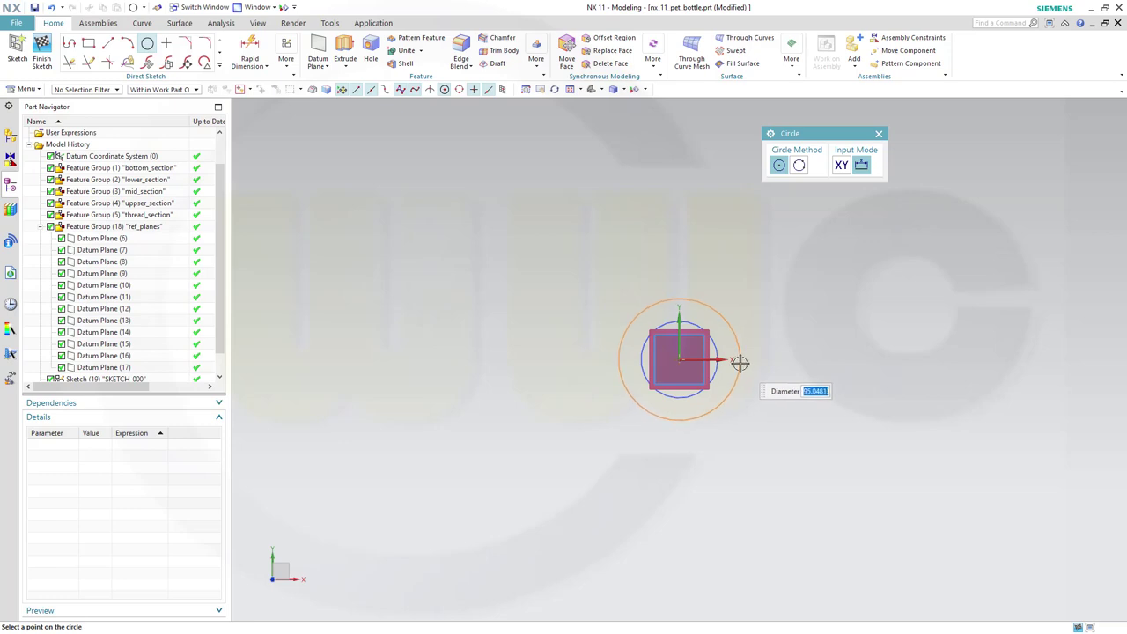
type("0")
key("Return")
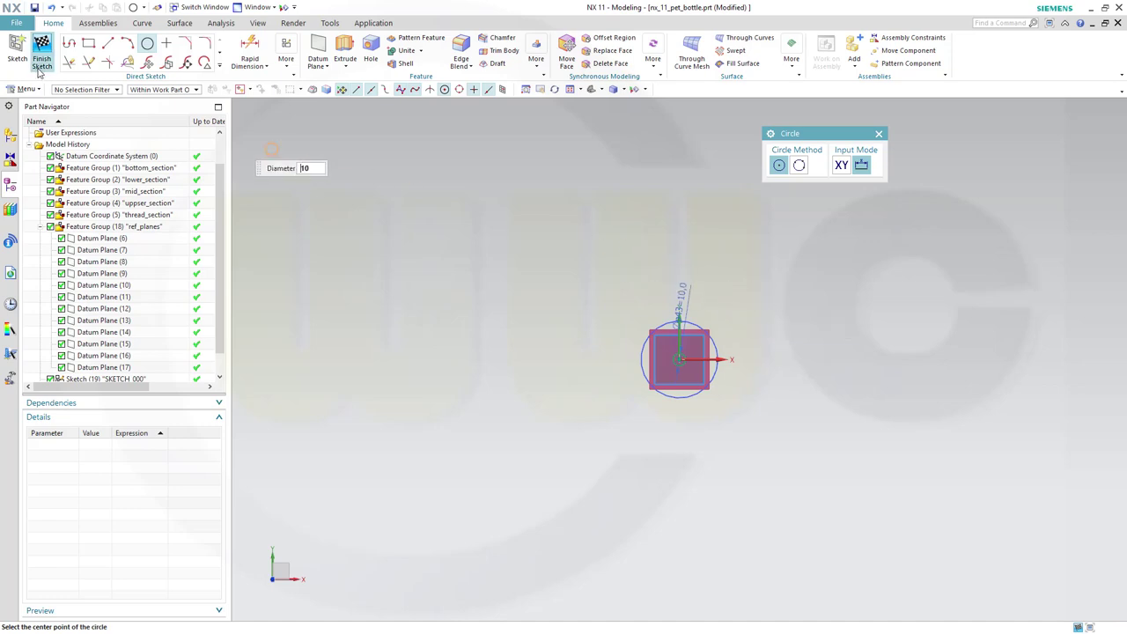
left_click(42, 52)
- Sketch an 80 mm diameter circle centred on the origin of the second-lowest offset datum plane and finish the sketch
mouse_move(608, 300)
middle_mouse_down()
mouse_move(578, 208)
mouse_move(561, 214)
middle_mouse_up()
left_click(17, 50)
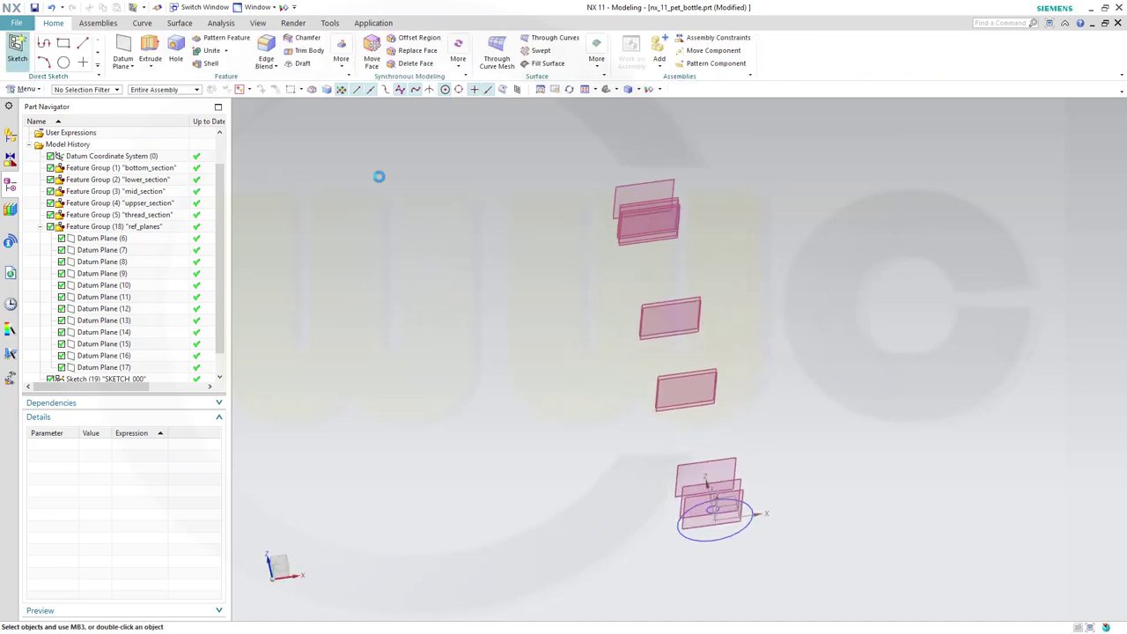
mouse_move(742, 395)
middle_mouse_down()
mouse_move(742, 351)
mouse_move(741, 361)
middle_mouse_up()
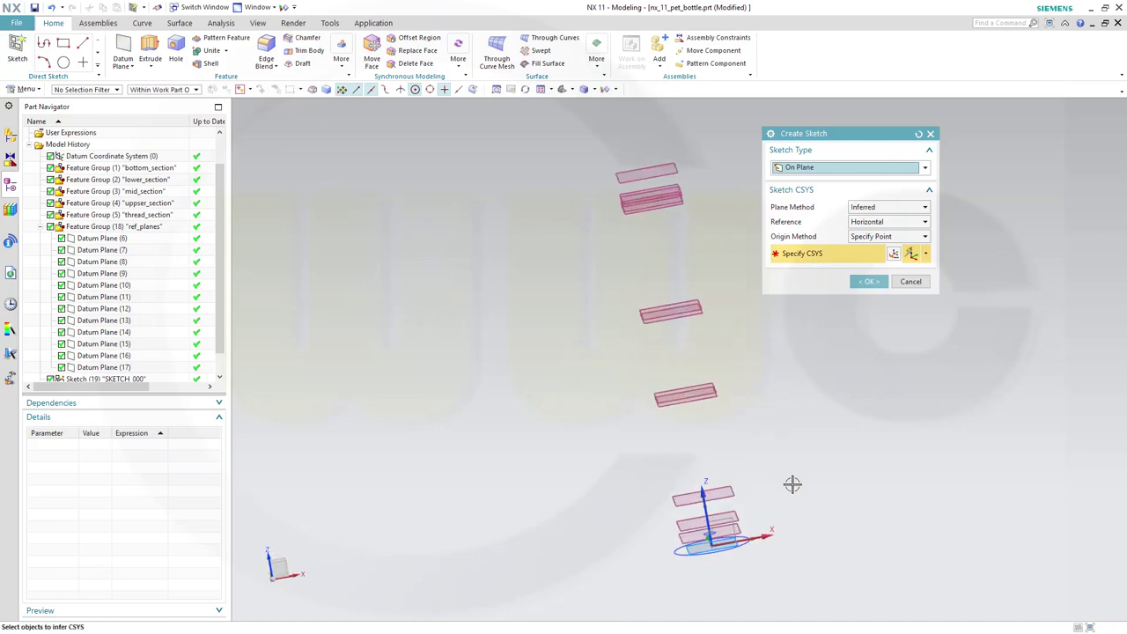
left_click(724, 519)
left_click(868, 281)
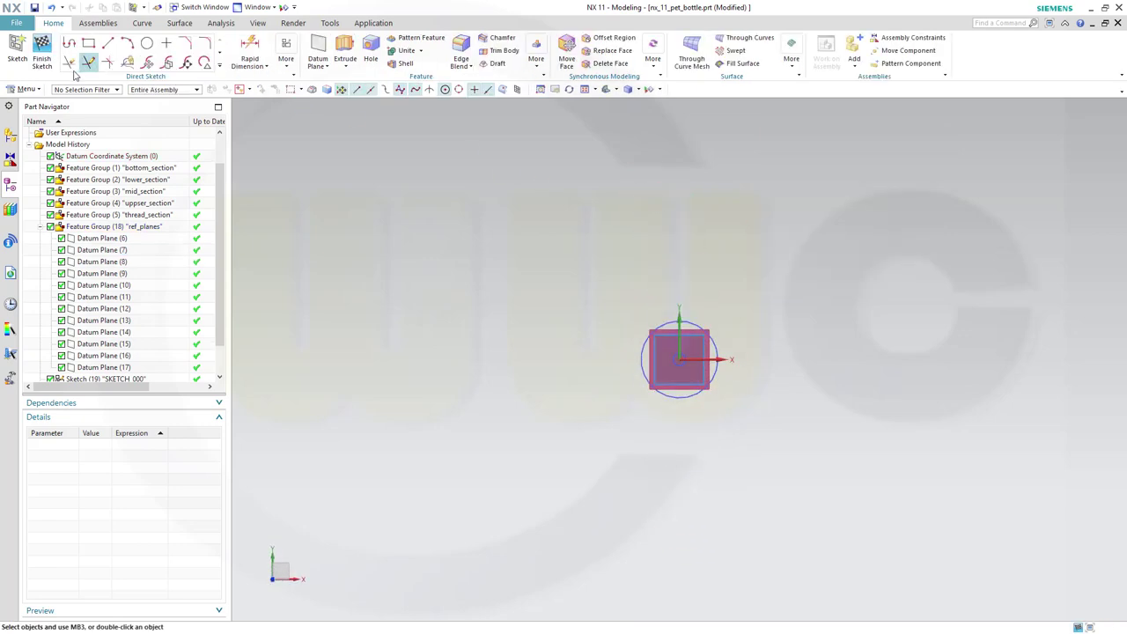
left_click(148, 44)
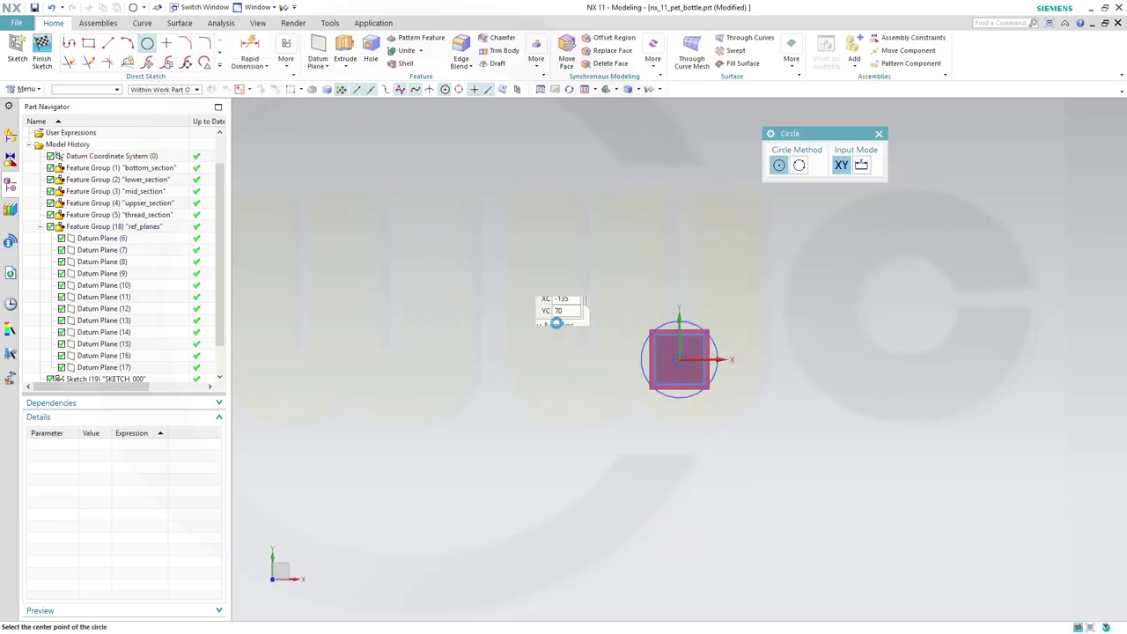
left_click(679, 360)
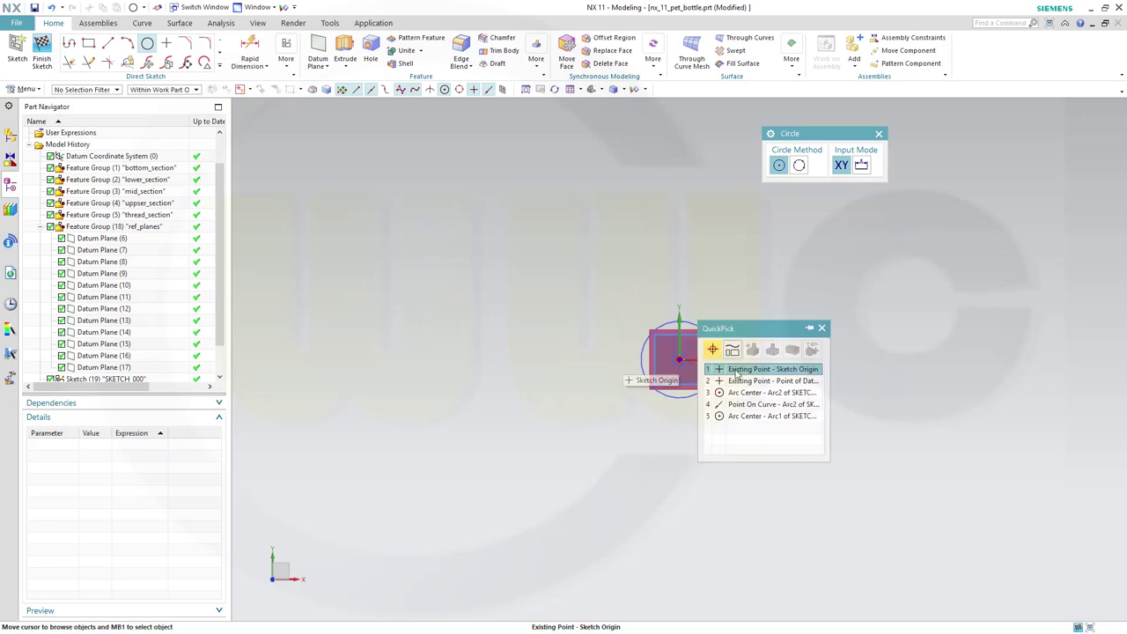
left_click(763, 354)
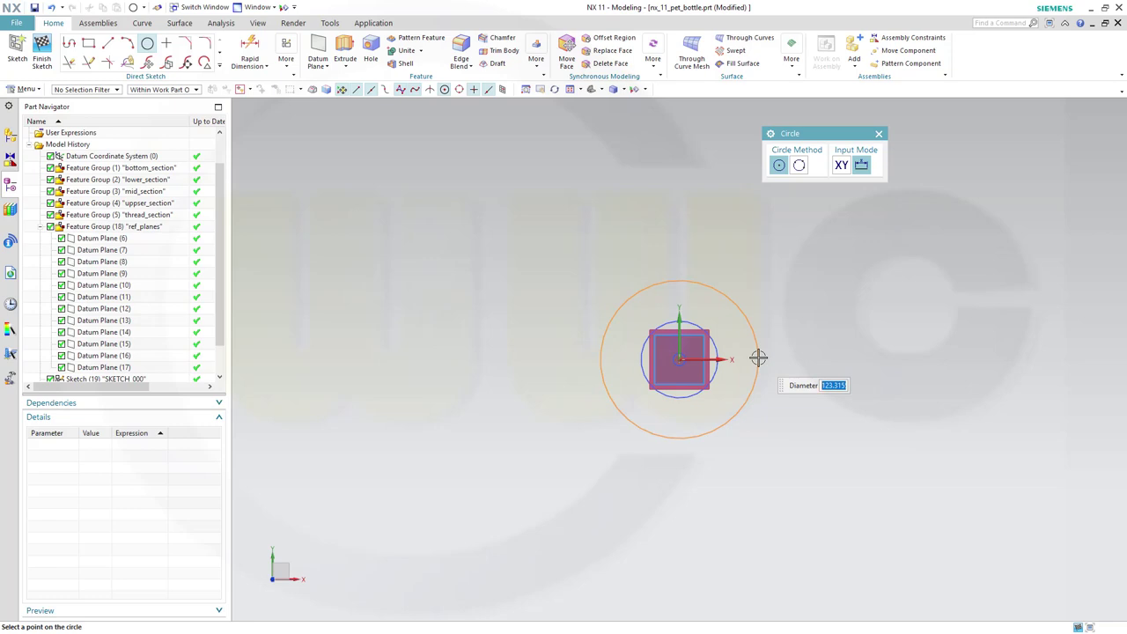
key("Return")
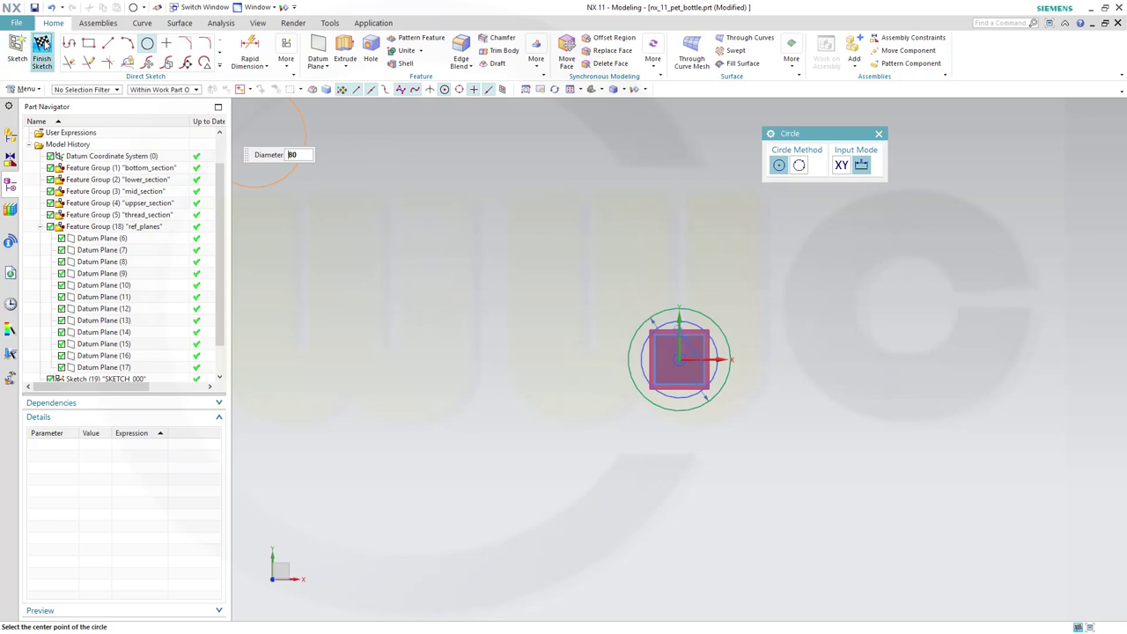
left_click(42, 44)
mouse_move(463, 247)
middle_mouse_down()
mouse_move(612, 284)
mouse_move(586, 254)
middle_mouse_up()
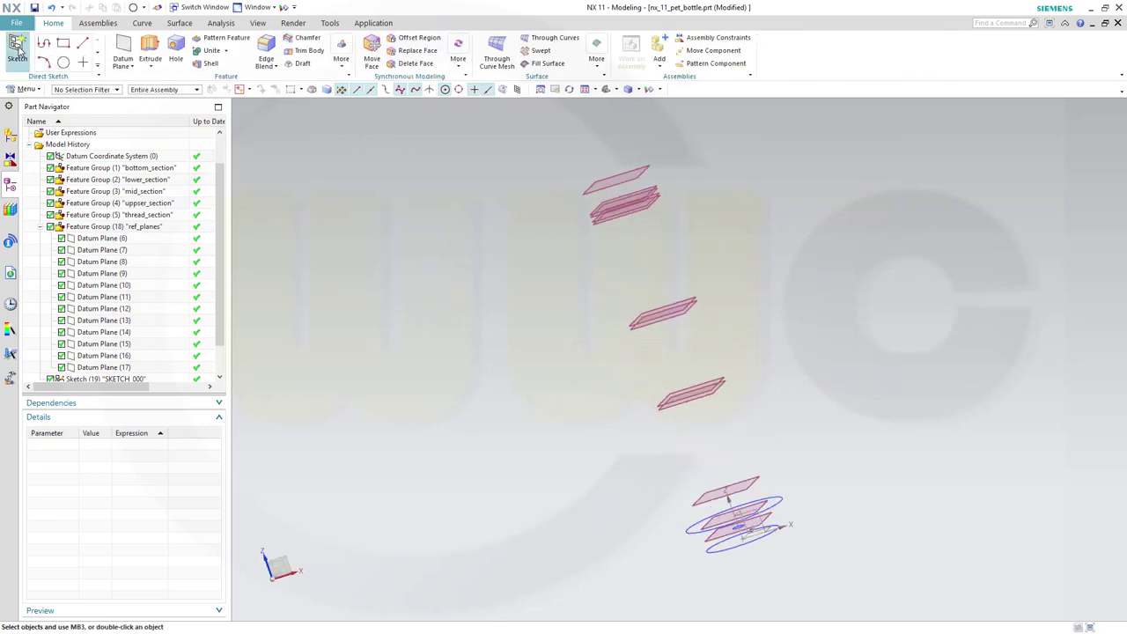
left_click(63, 63)
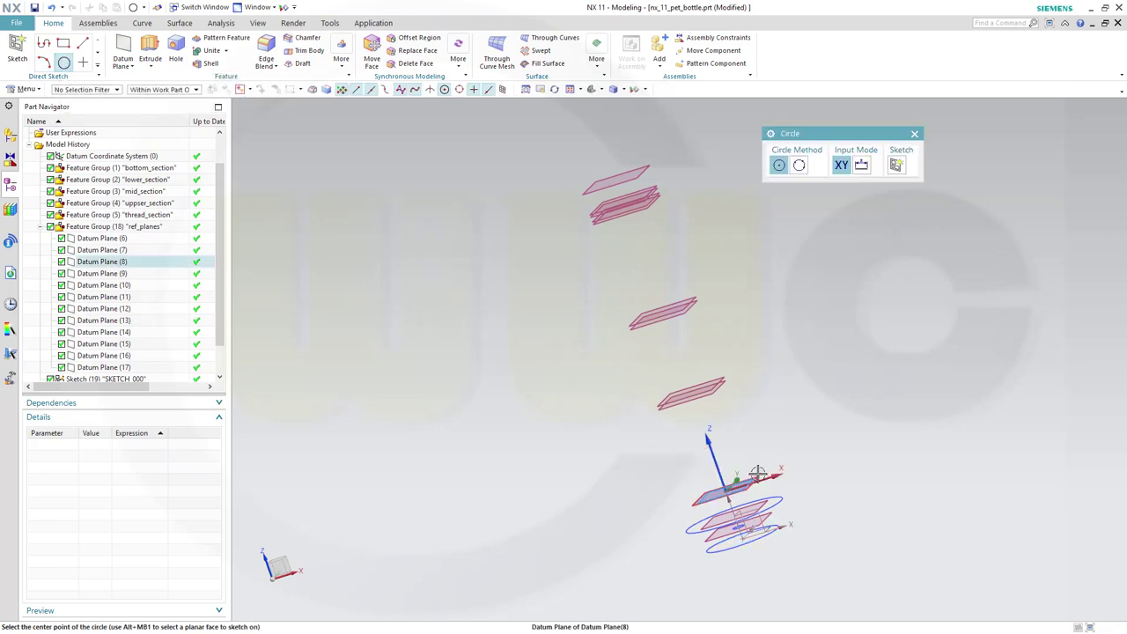
left_click(757, 473)
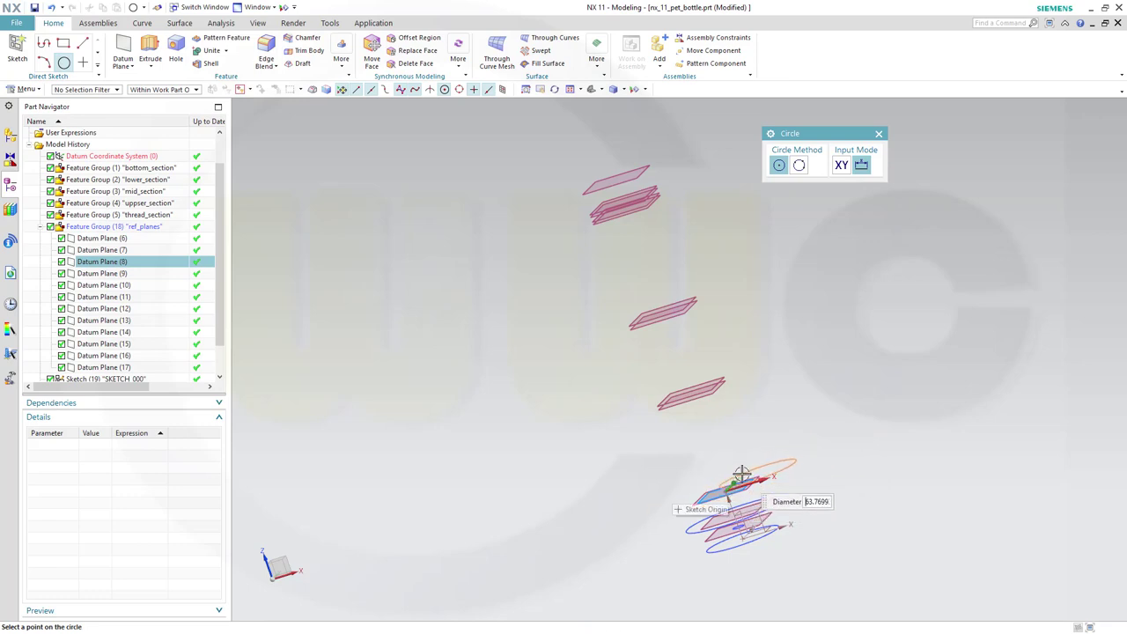
key("Escape")
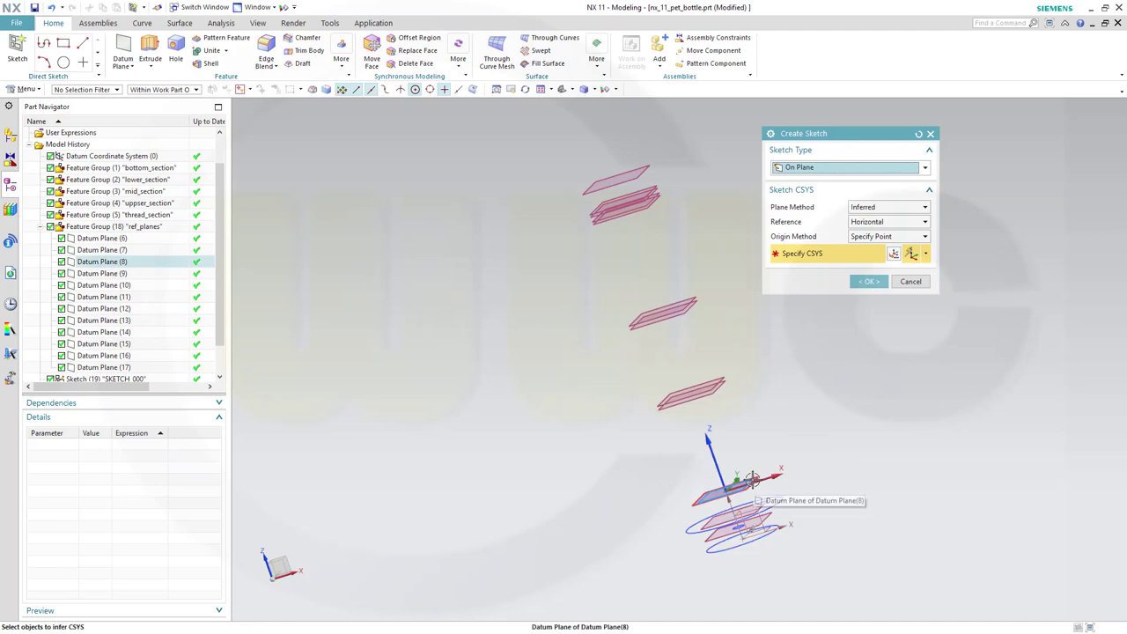
- Create a sketch on Datum Plane (8) with a 70 mm diameter circle centred on the origin, and finish the sketch
left_click(750, 485)
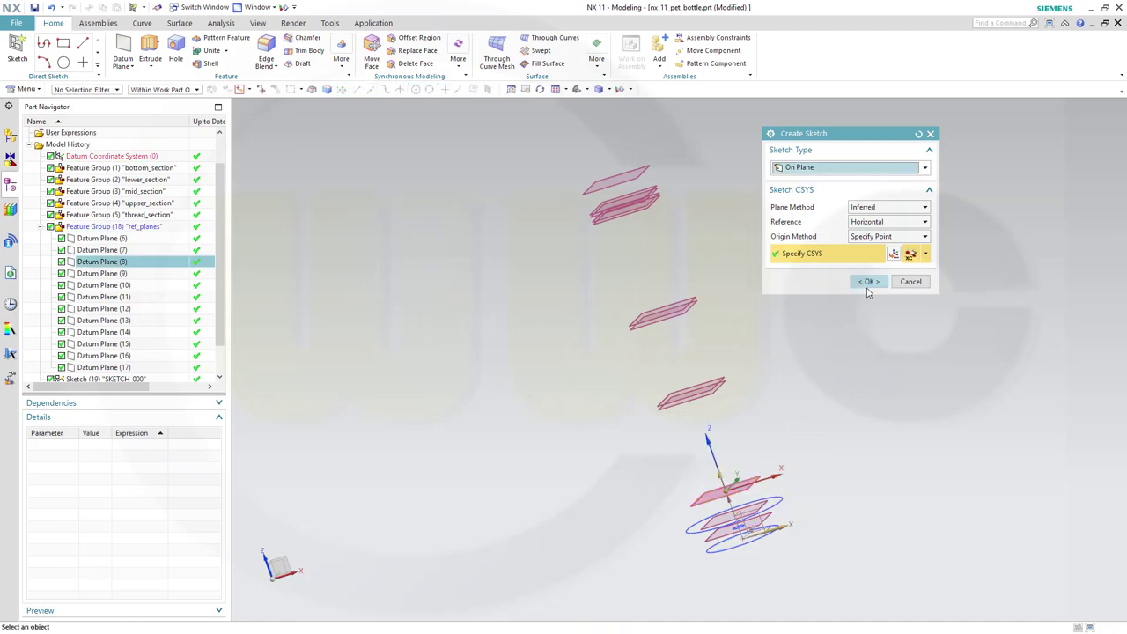
left_click(867, 283)
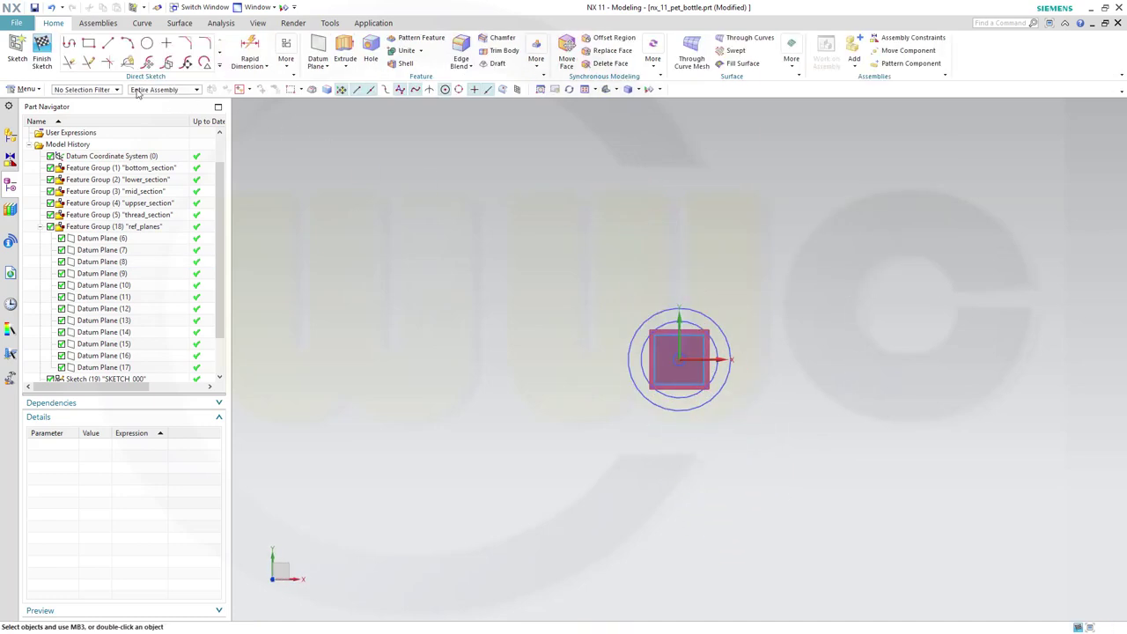
left_click(146, 42)
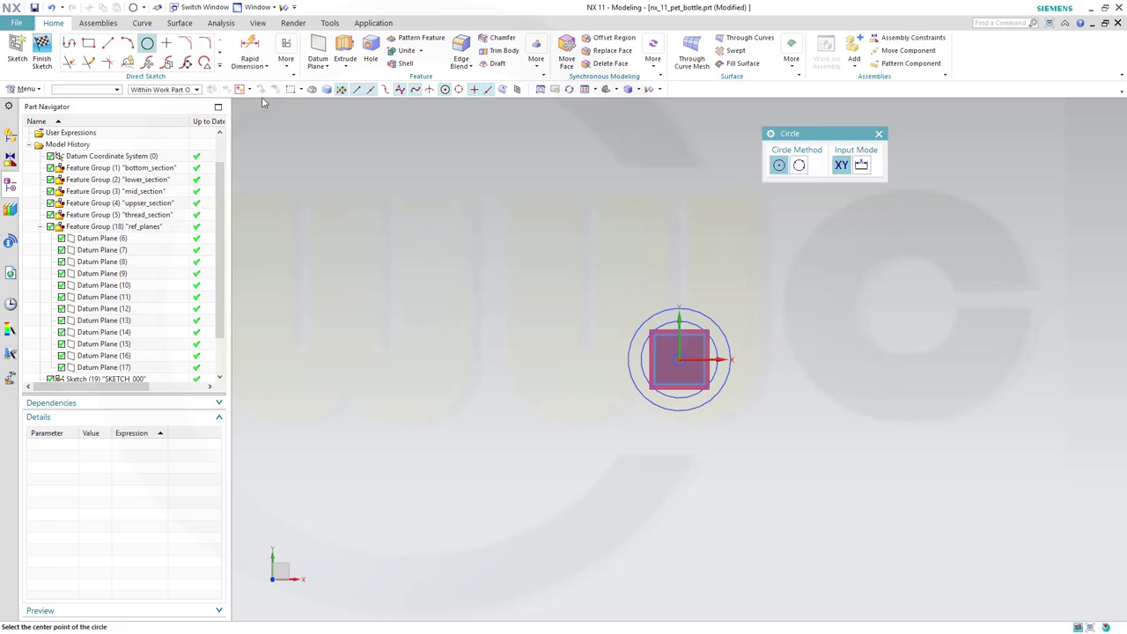
left_click(679, 359)
left_click(740, 373)
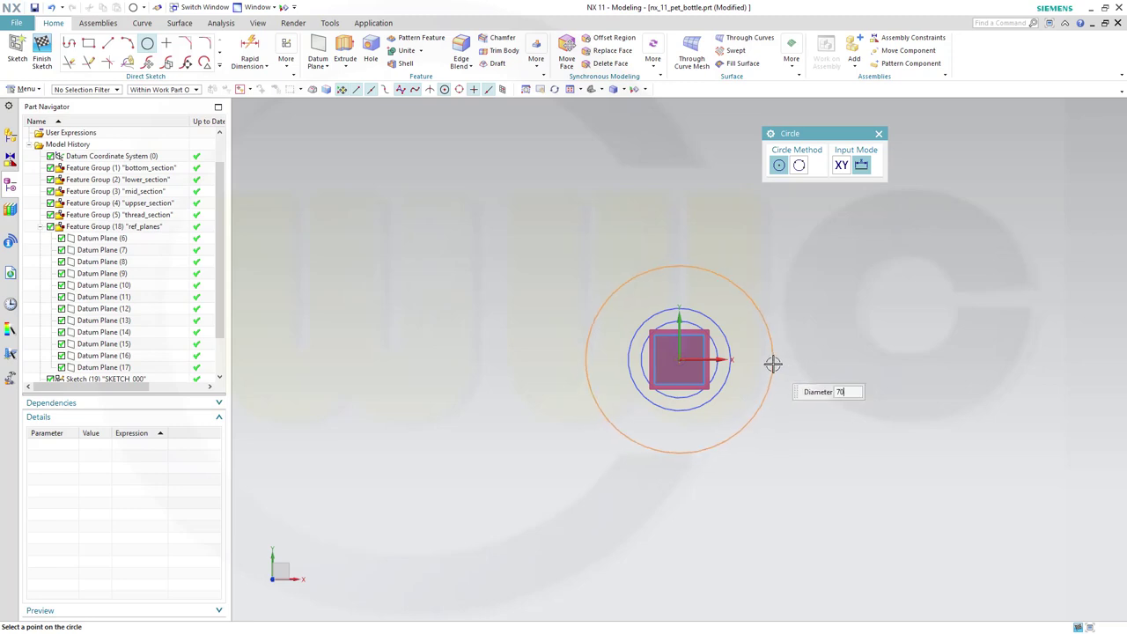
key("Return")
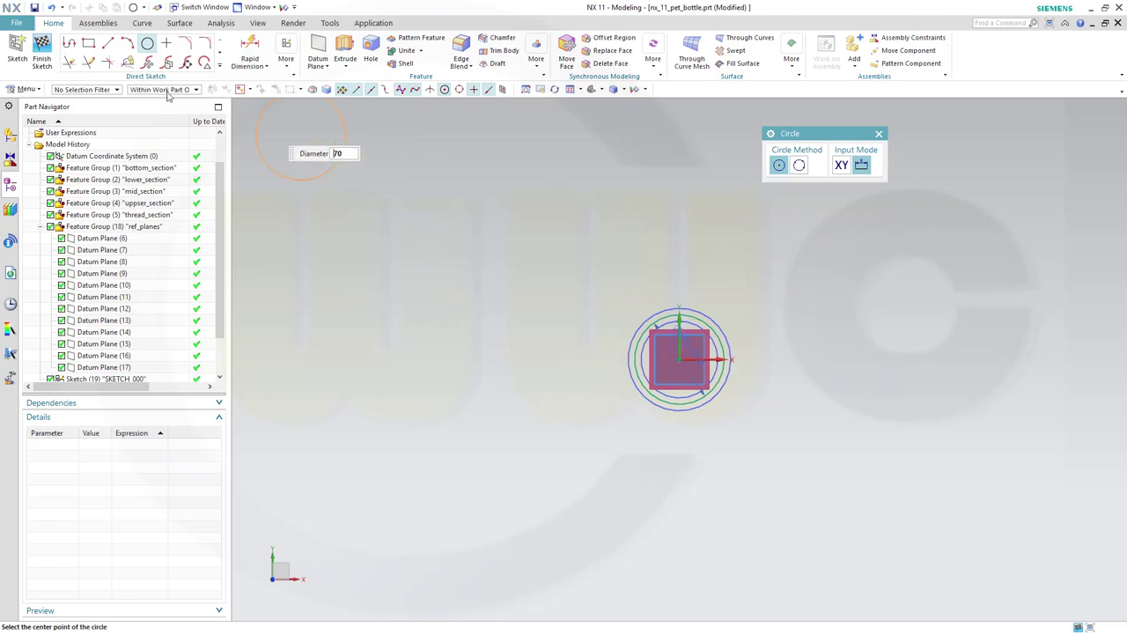
left_click(43, 54)
- Create a sketch on Datum Plane (9) with an 80 mm diameter circle centred on the origin, and finish the sketch
mouse_move(387, 242)
middle_mouse_down()
mouse_move(526, 267)
mouse_move(509, 210)
mouse_move(498, 228)
middle_mouse_up()
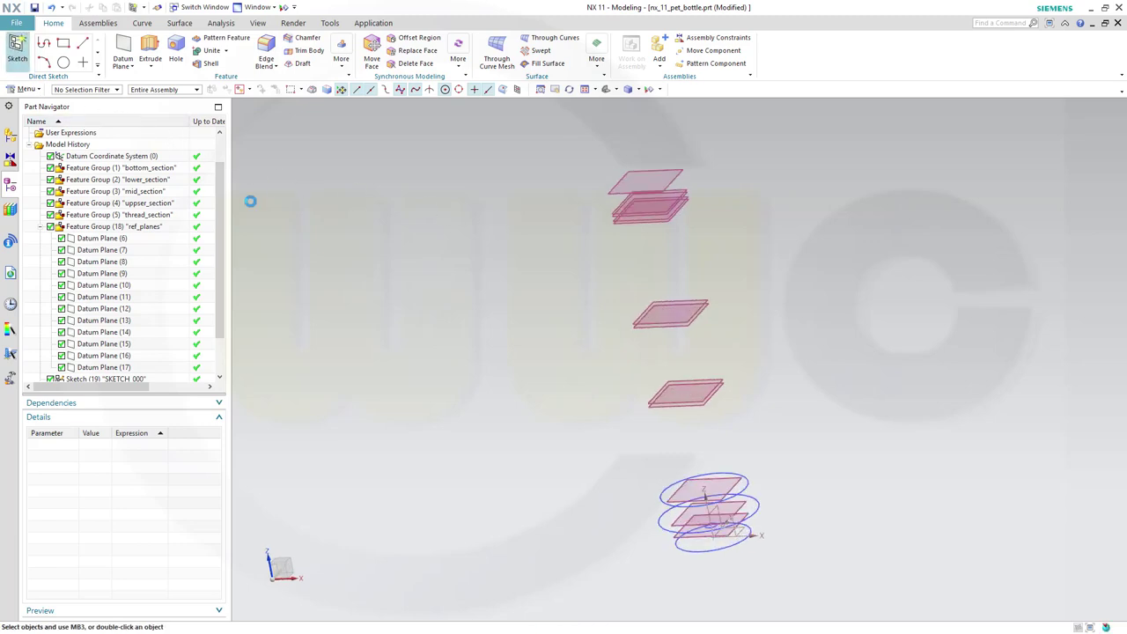
scroll(667, 411, "up", 5)
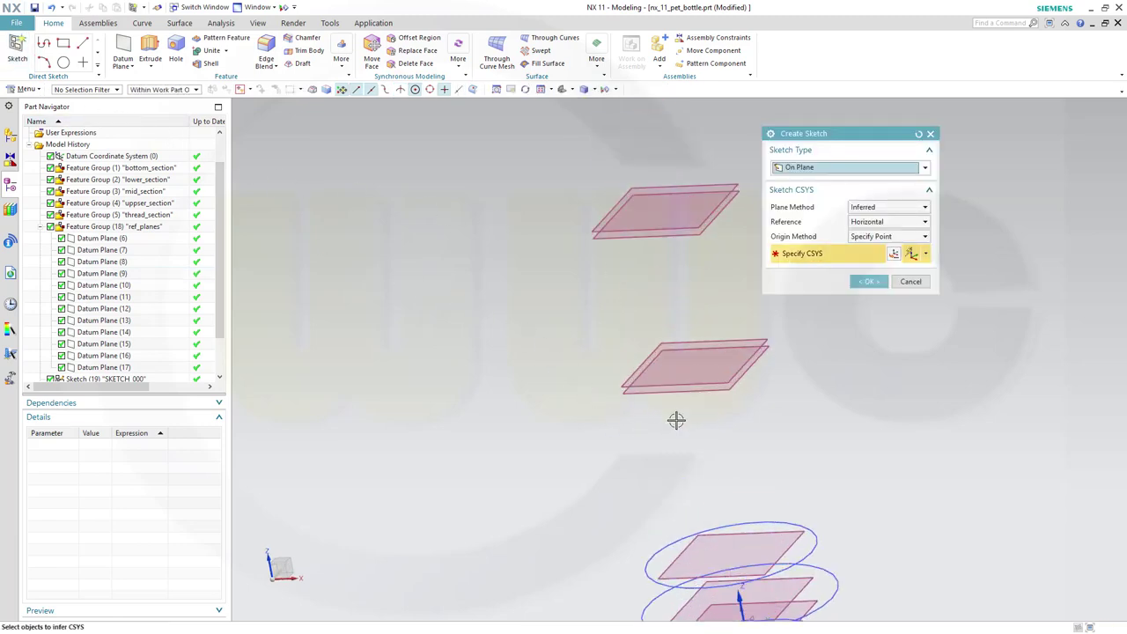
left_click(632, 379)
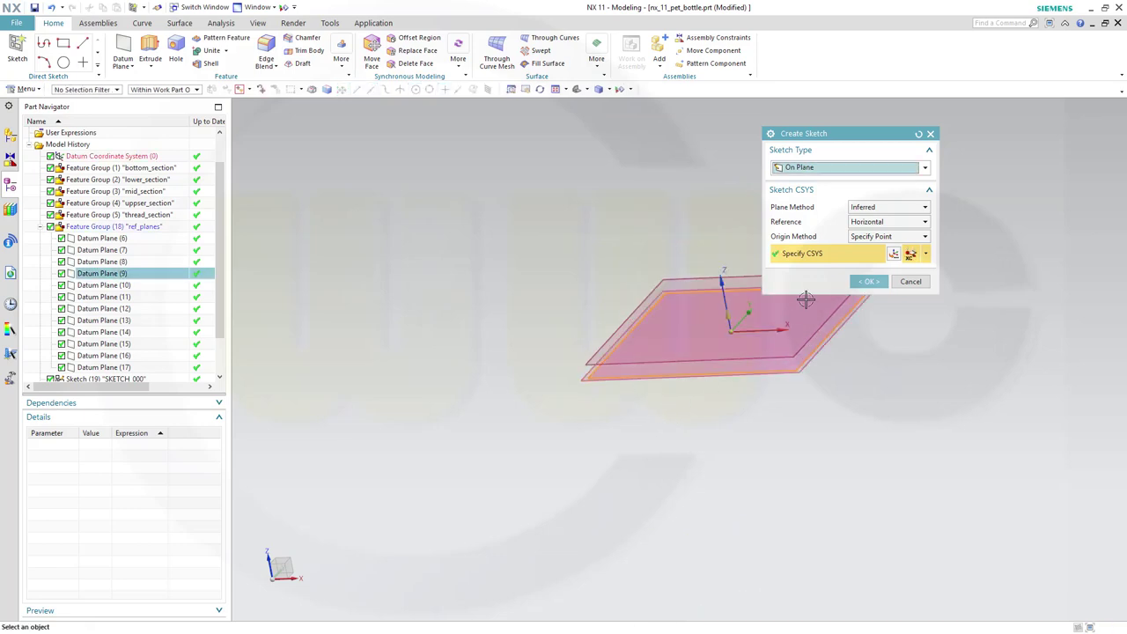
left_click(866, 282)
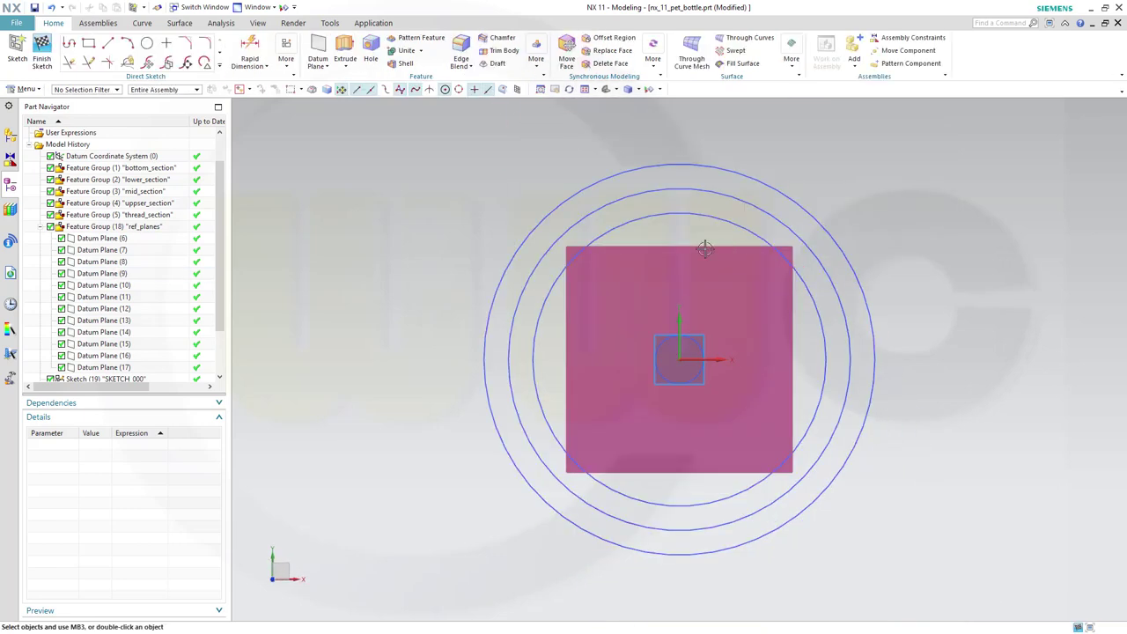
left_click(147, 42)
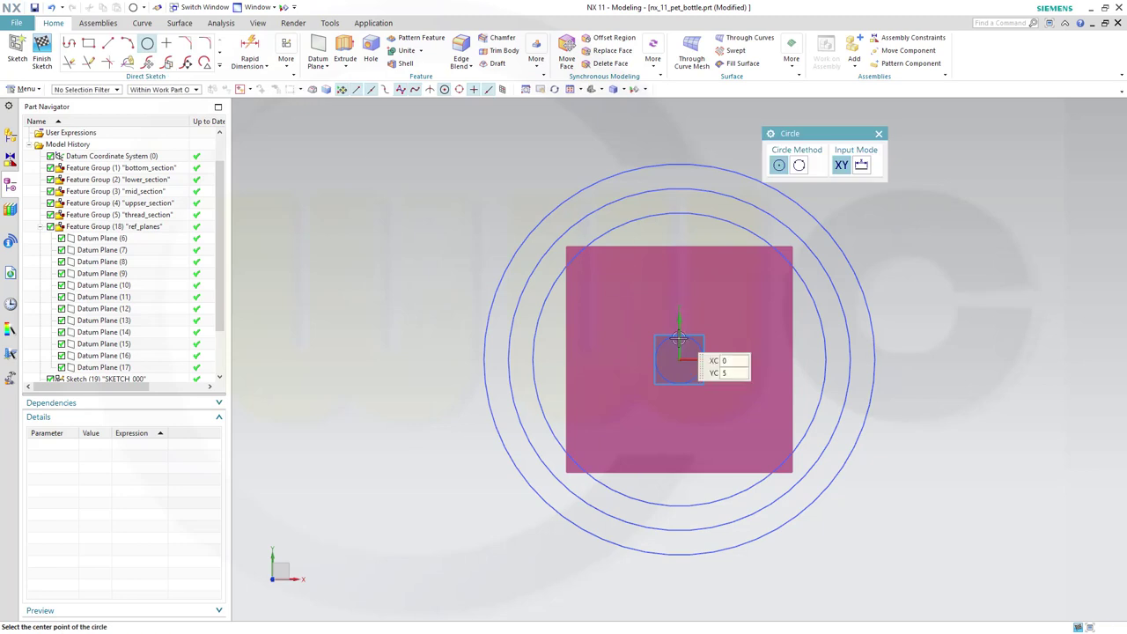
left_click(679, 359)
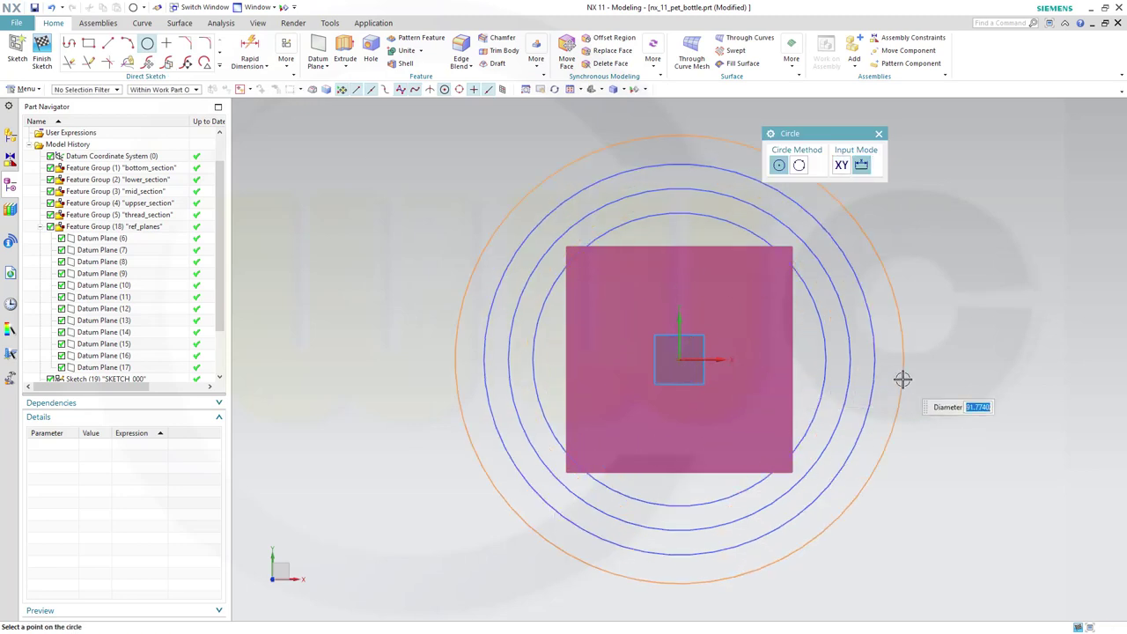
type("80")
key("Return")
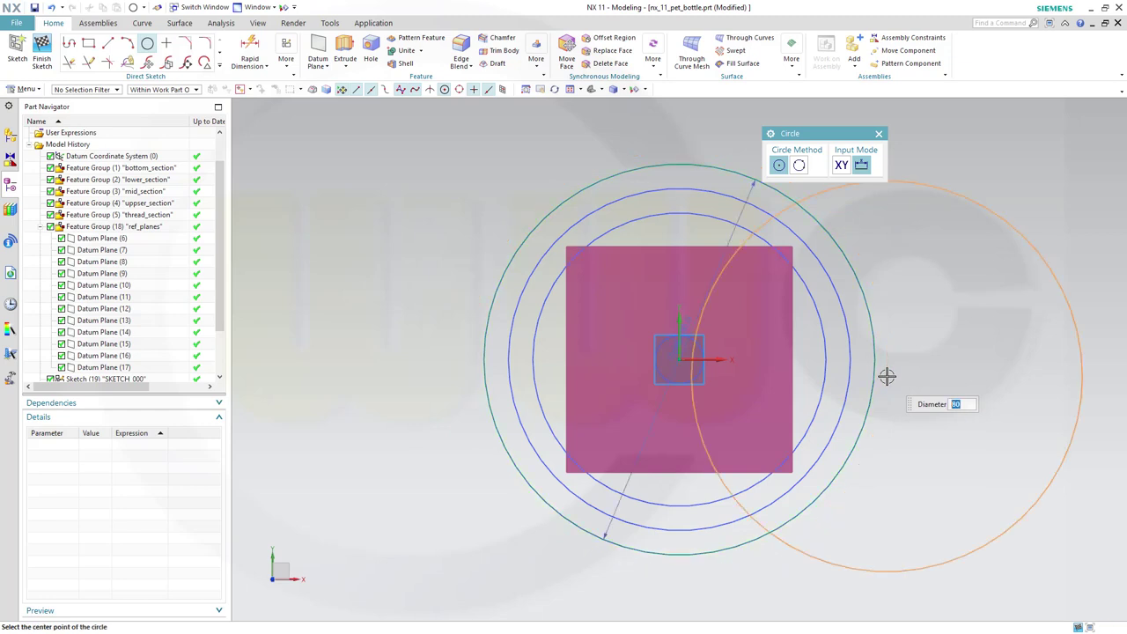
left_click(41, 52)
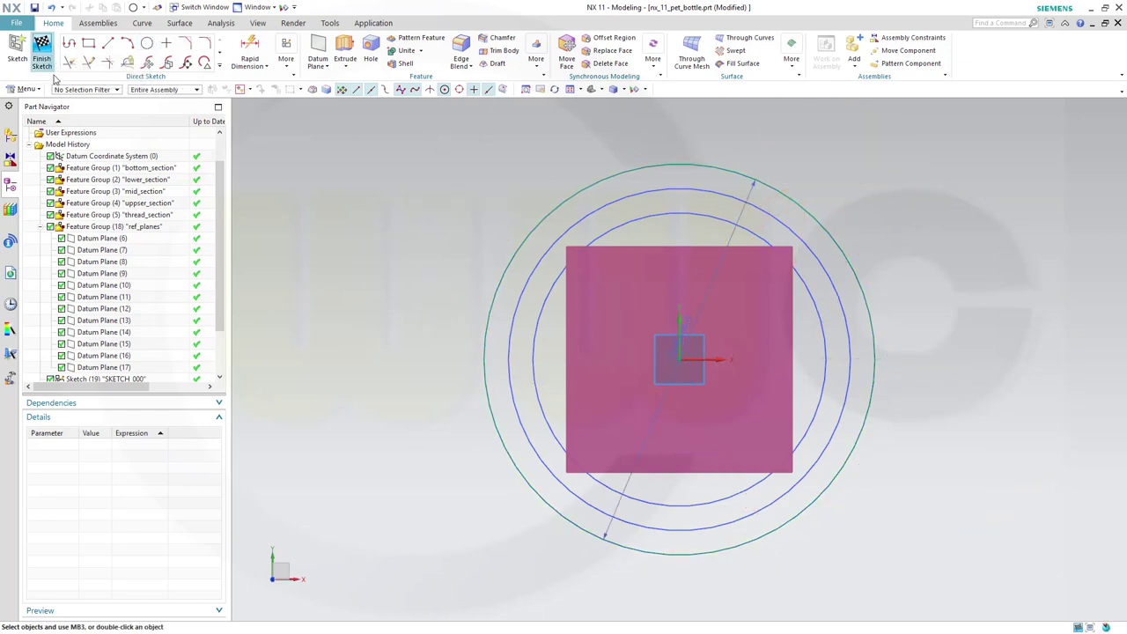
key("ctrl+alt+f")
scroll(651, 378, "up", 2)
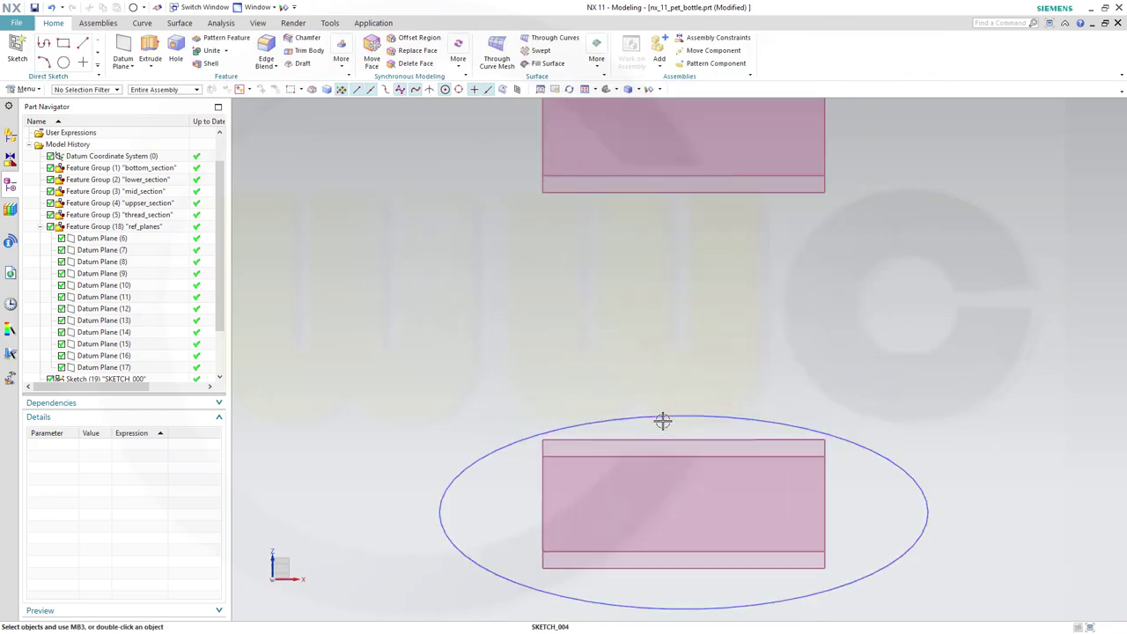
- Create a sketch on Datum Plane (10) with an 8 mm diameter circle centred on the origin, and finish the sketch
scroll(598, 379, "down", 2)
left_click(18, 55)
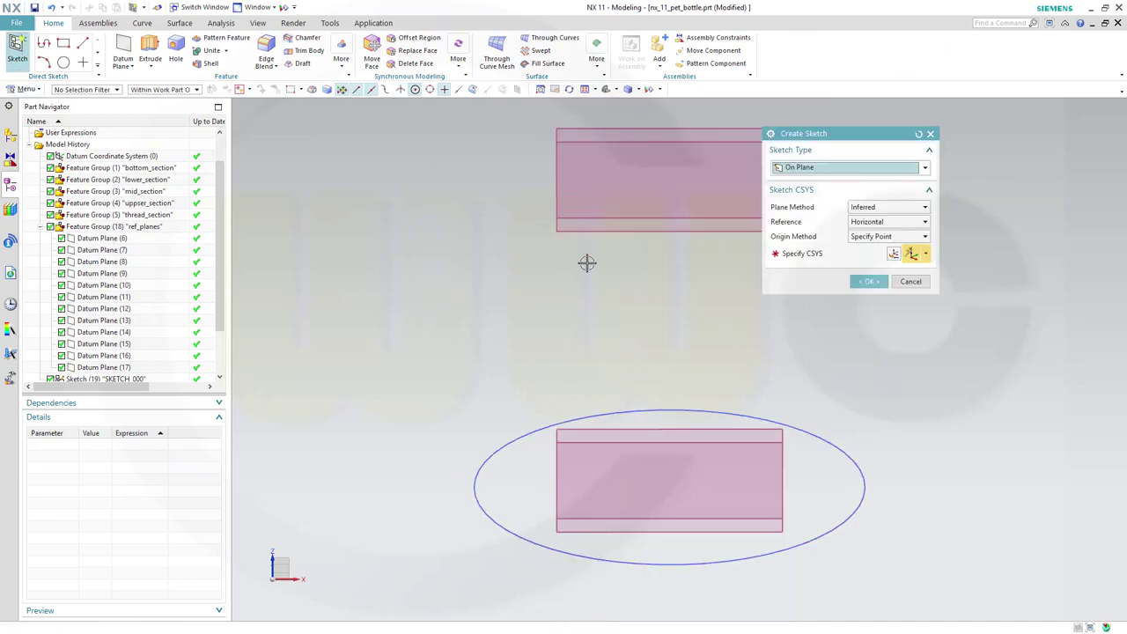
left_click(657, 519)
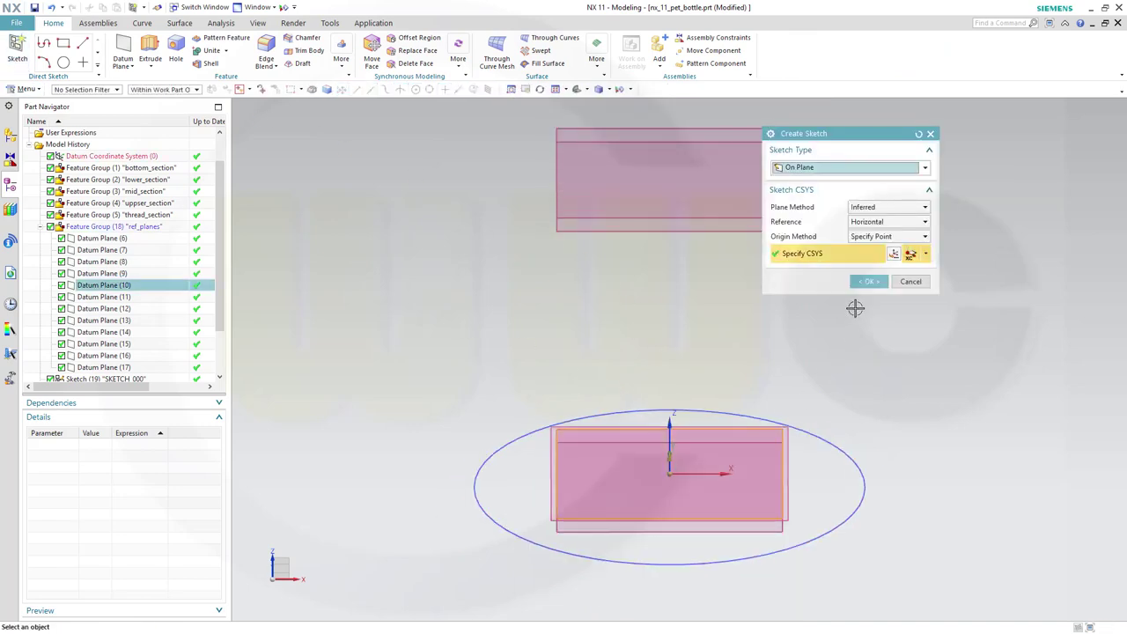
left_click(869, 282)
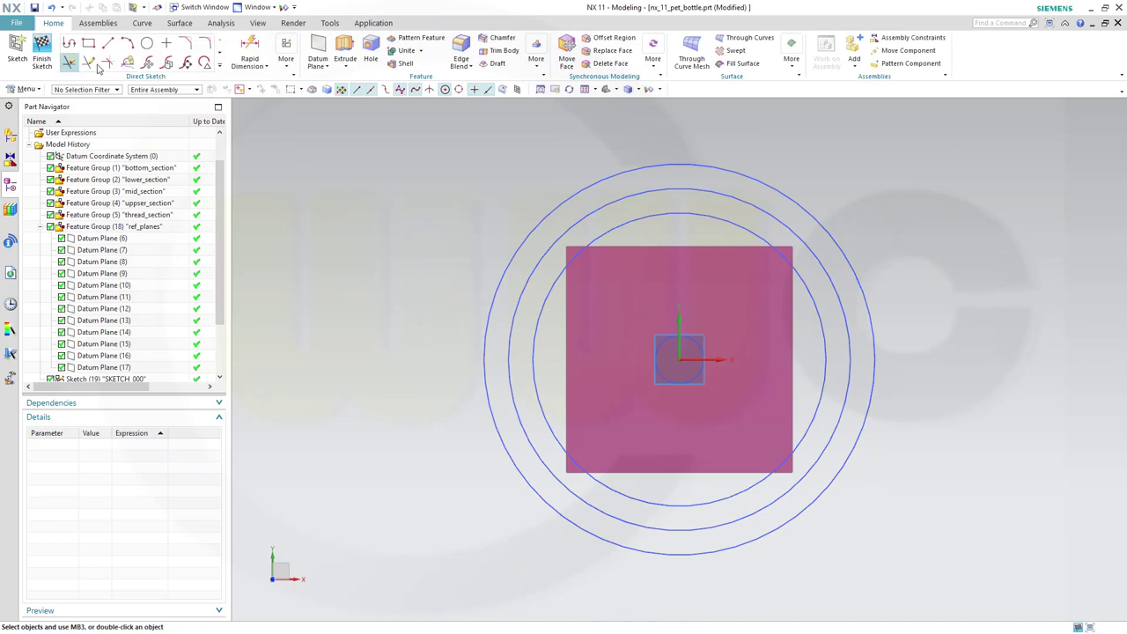
left_click(146, 43)
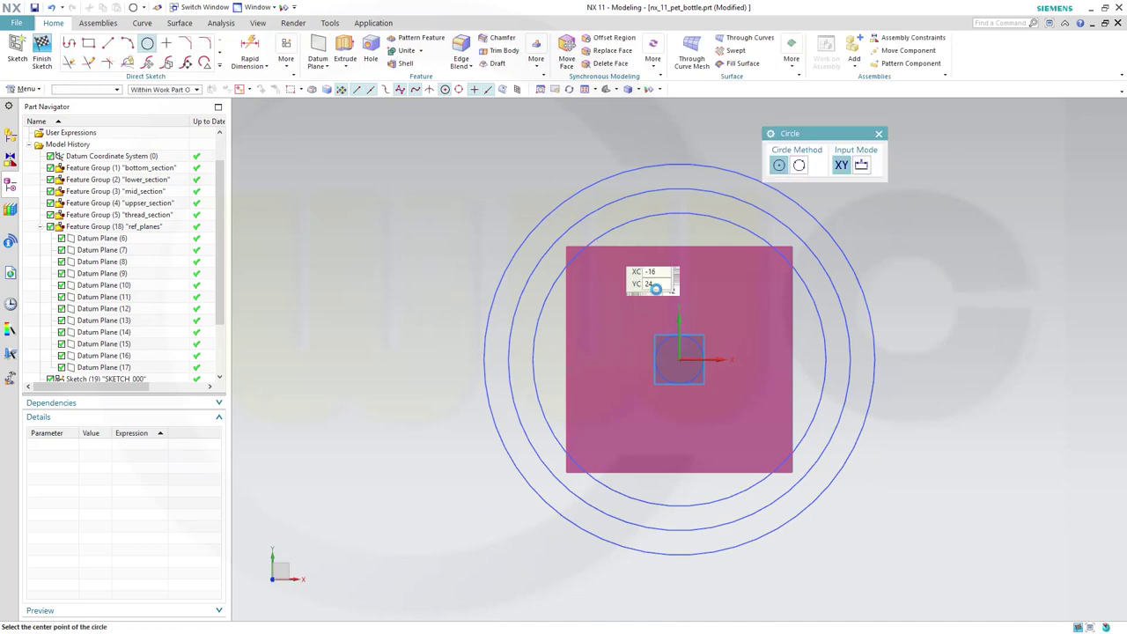
left_click(678, 359)
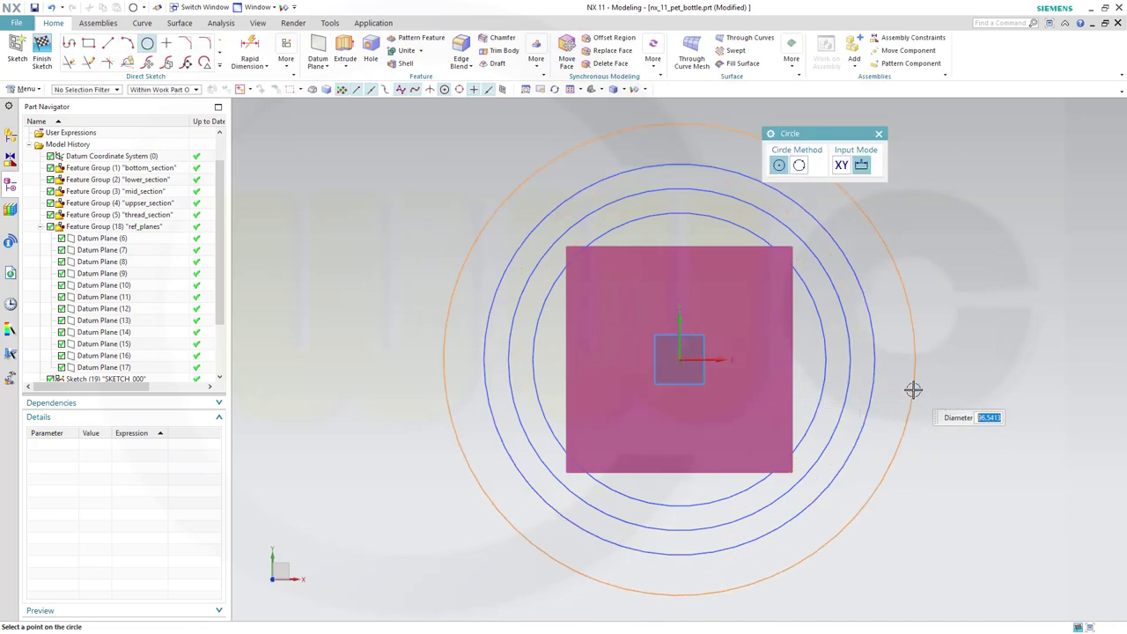
left_click(874, 359)
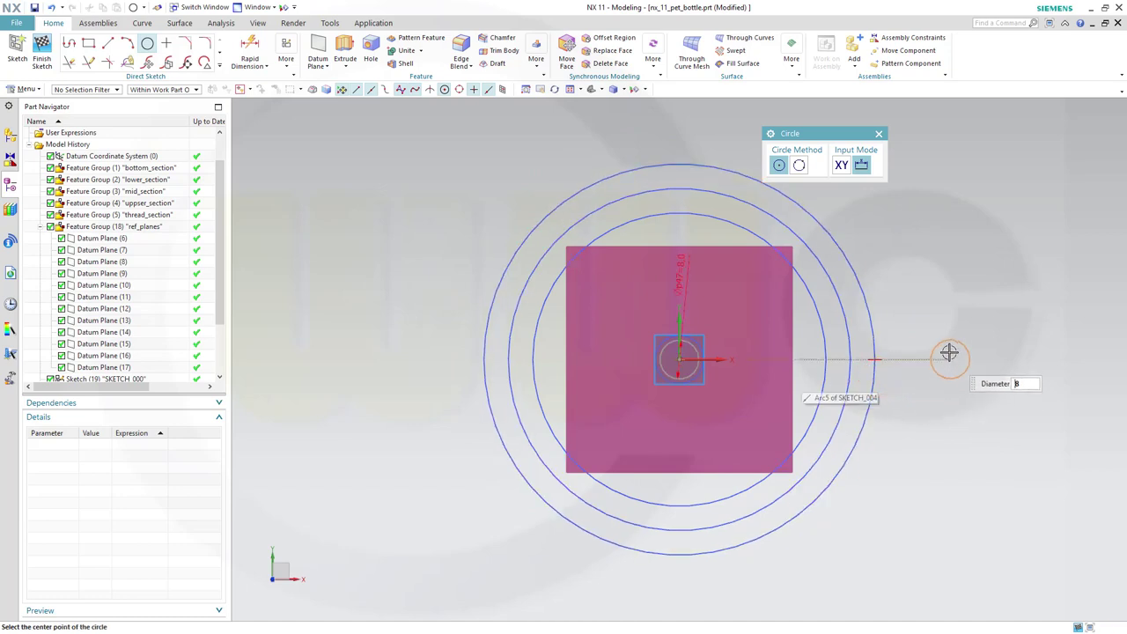
mouse_move(767, 294)
middle_mouse_down()
mouse_move(750, 238)
mouse_move(764, 265)
mouse_move(714, 307)
mouse_move(775, 309)
mouse_move(782, 325)
mouse_move(749, 328)
mouse_move(772, 299)
mouse_move(755, 311)
middle_mouse_up()
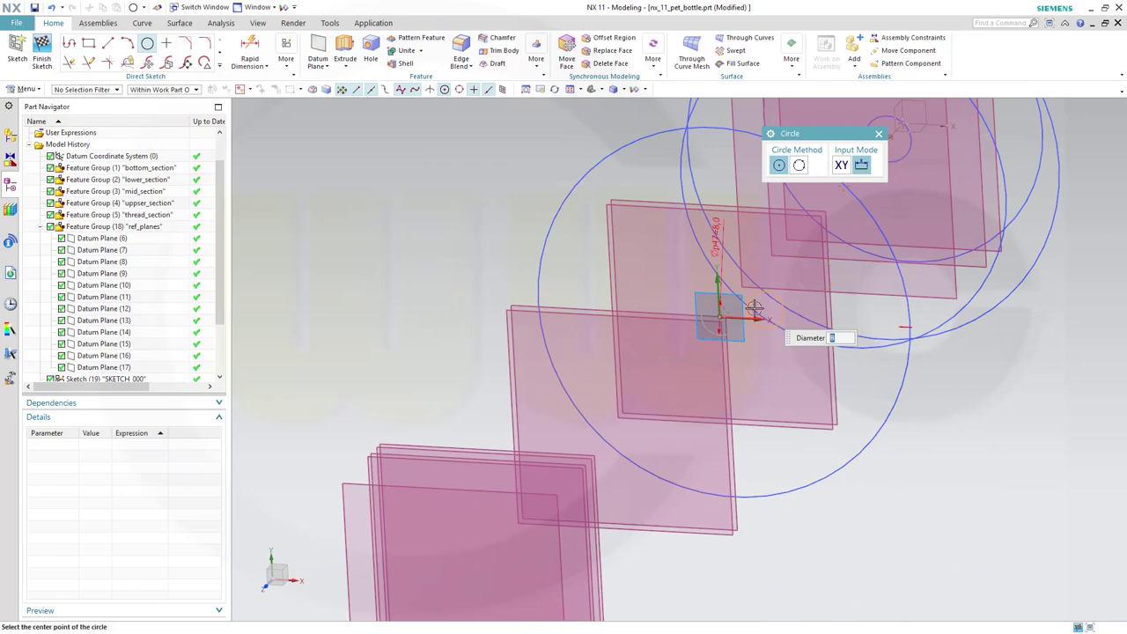
middle_click_drag(523, 260, 494, 267)
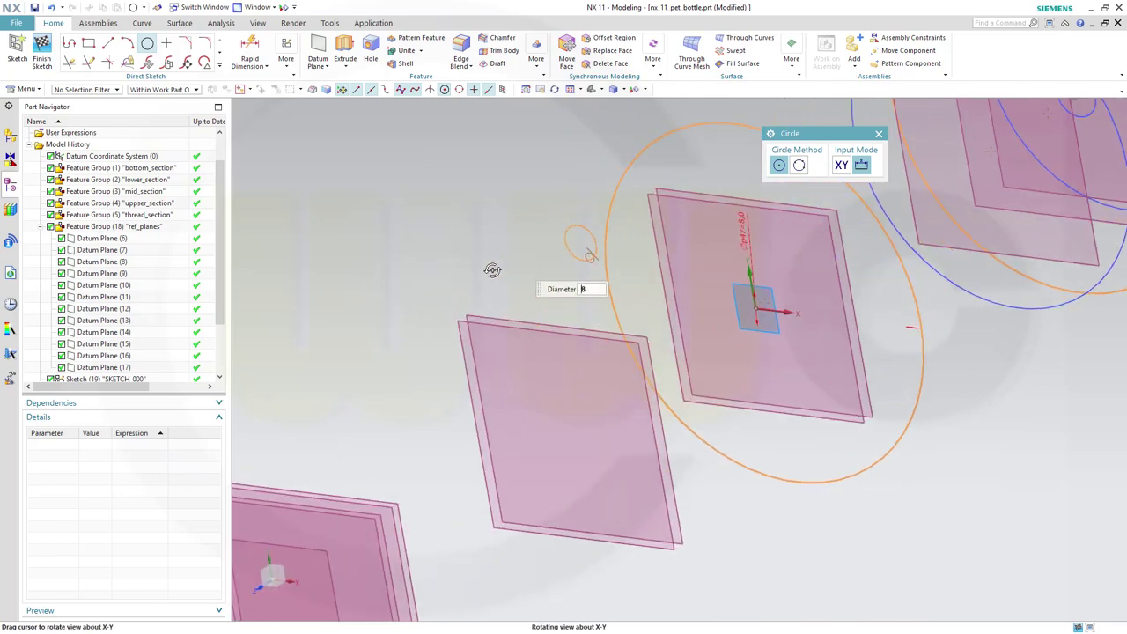
left_click(41, 58)
- Set the diameter expression of the small circle's sketch on Datum Plane (10) to 78 mm
mouse_move(440, 266)
middle_mouse_down()
mouse_move(515, 276)
mouse_move(516, 231)
mouse_move(649, 355)
mouse_move(721, 395)
mouse_move(705, 342)
mouse_move(702, 397)
mouse_move(666, 414)
mouse_move(685, 433)
middle_mouse_up()
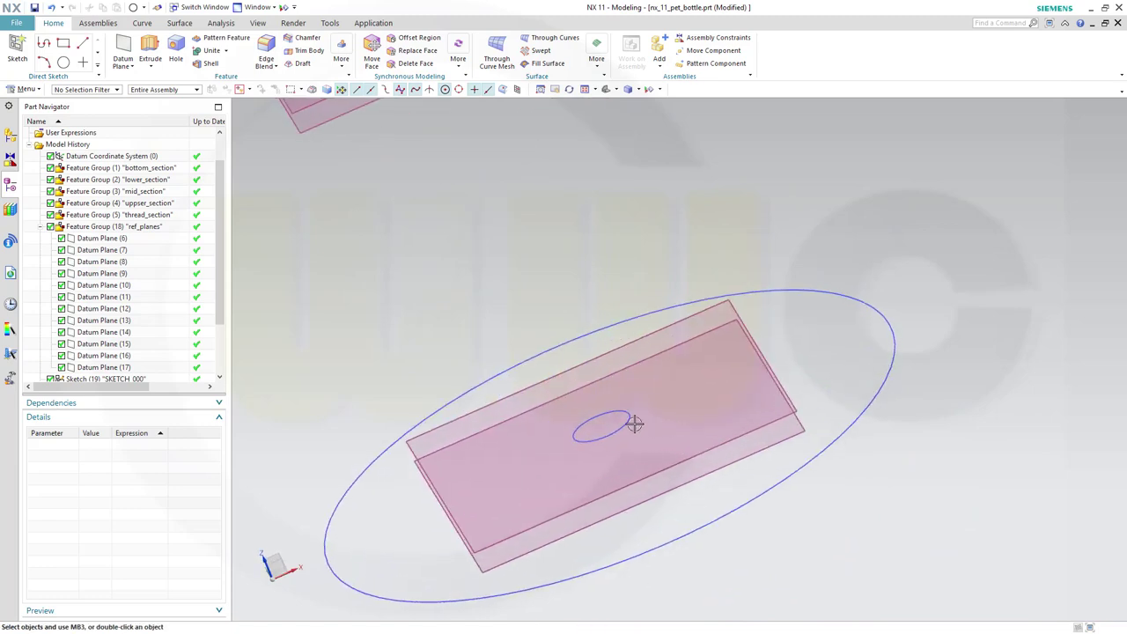
left_click(622, 427)
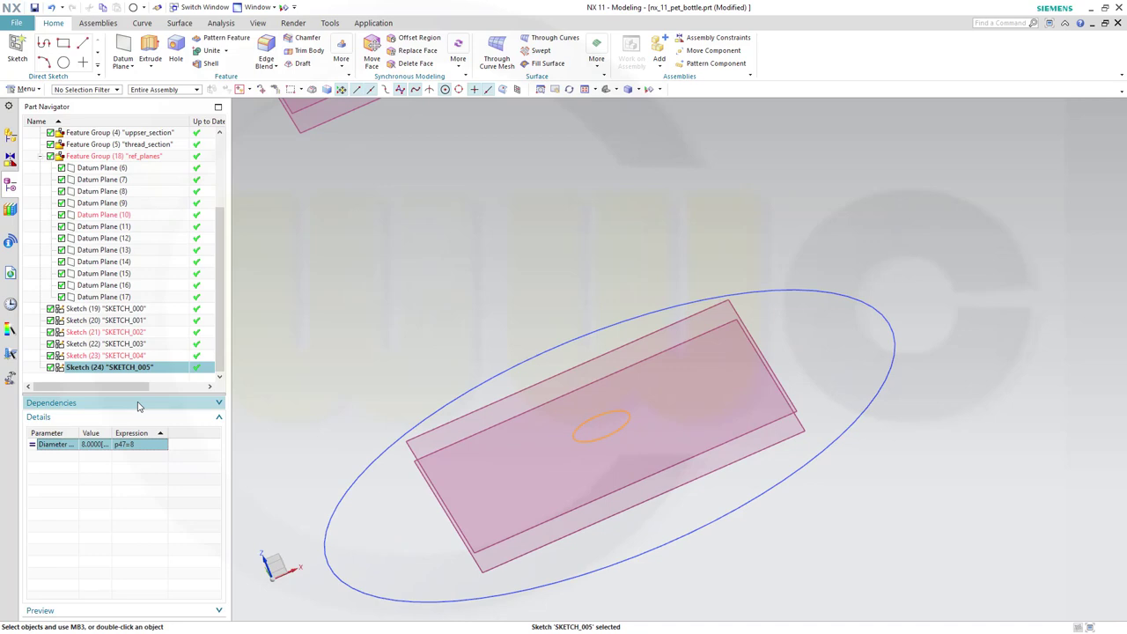
key("F2")
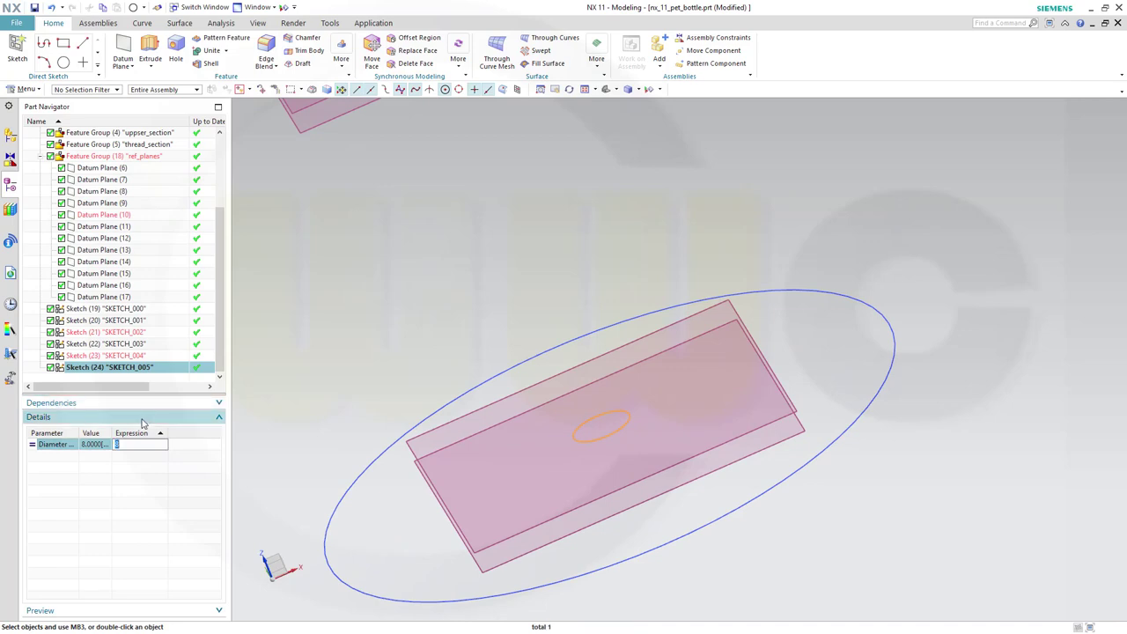
key("Return")
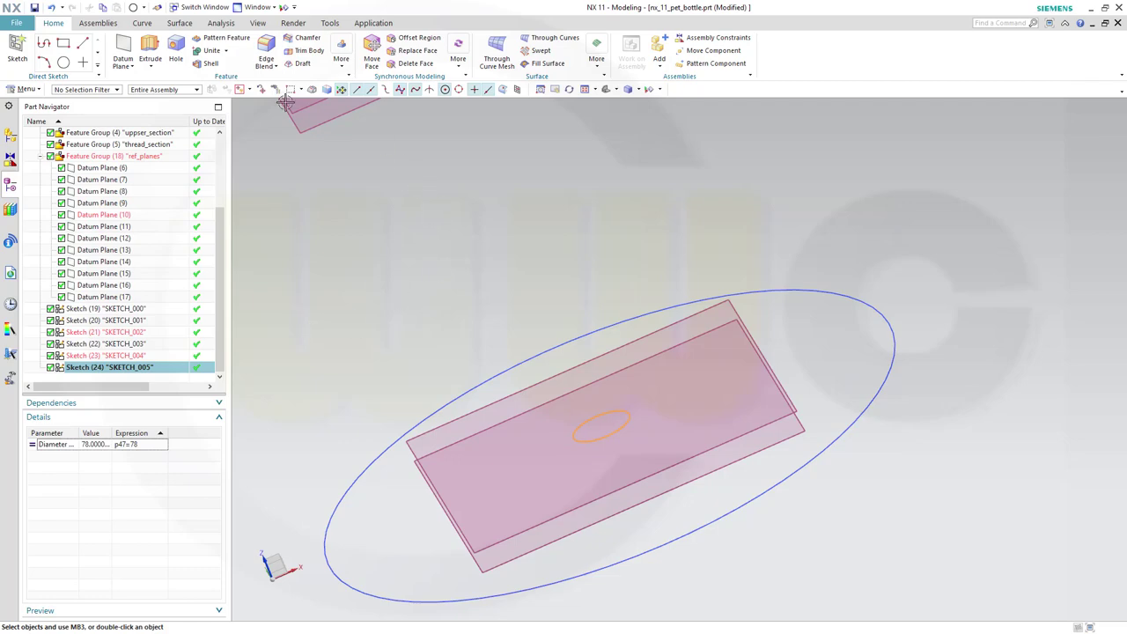
left_click(338, 227)
- Examine the circle on Datum Plane (10) against its diameter expression and the neighbouring Datum Plane (9)
middle_click_drag(350, 224, 514, 344)
scroll(514, 345, "down", 3)
middle_click_drag(559, 464, 528, 377)
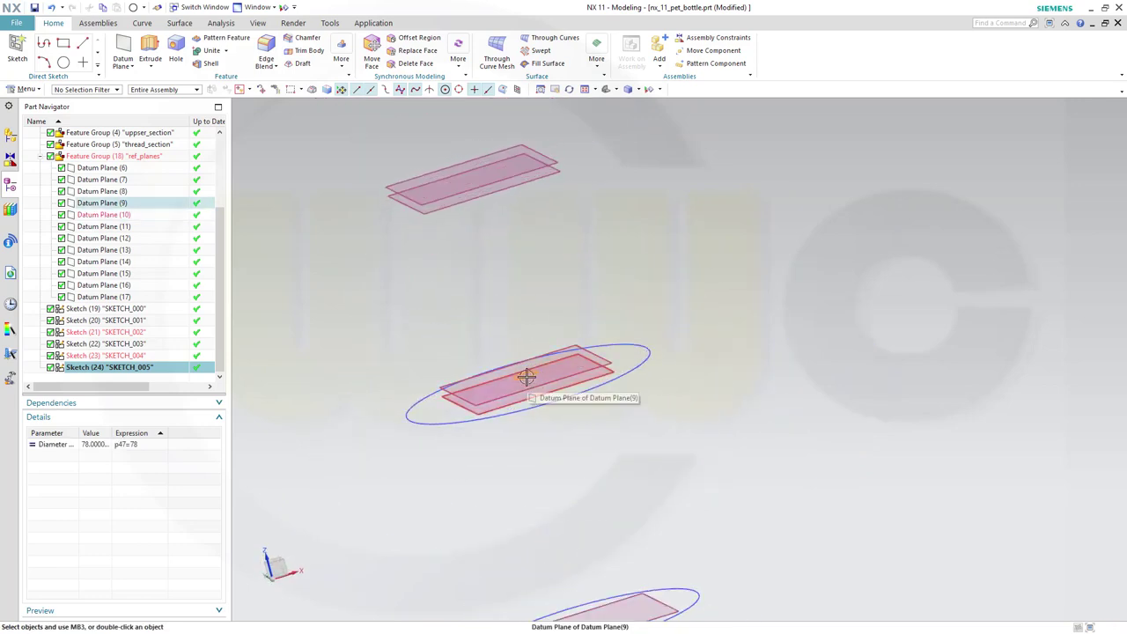
left_click(526, 377)
scroll(542, 388, "up", 3)
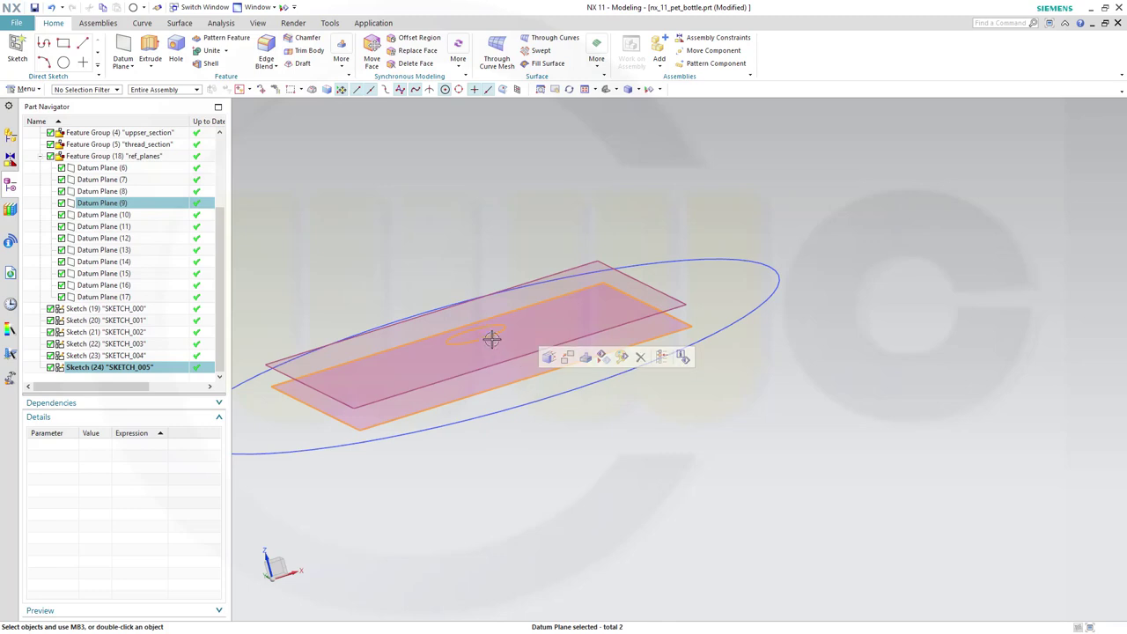
key("Escape")
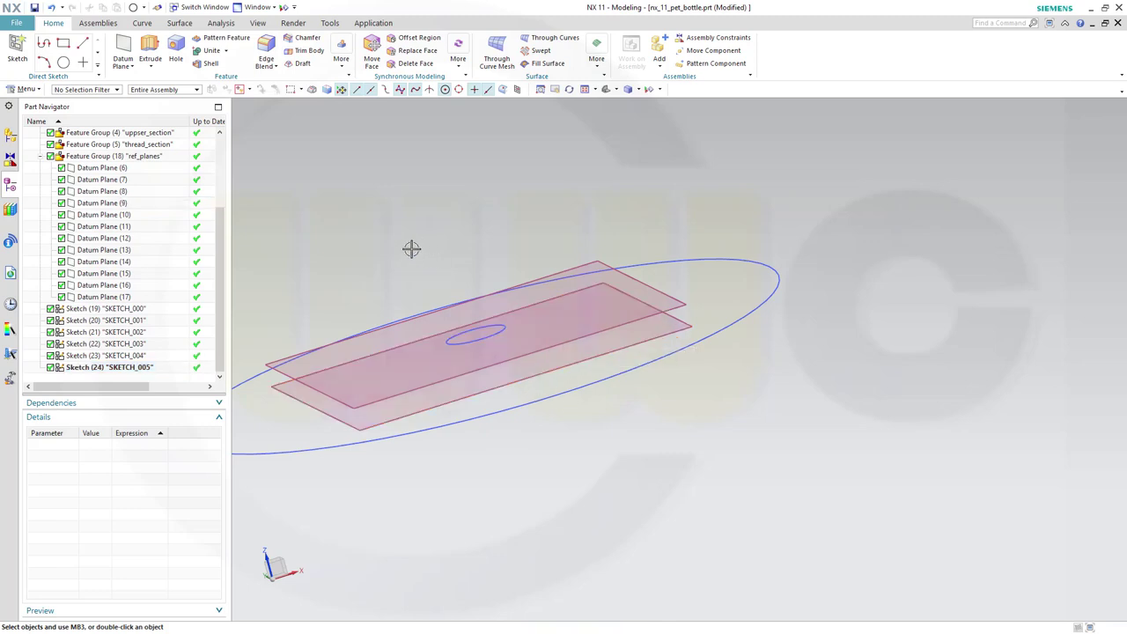
left_click(115, 370)
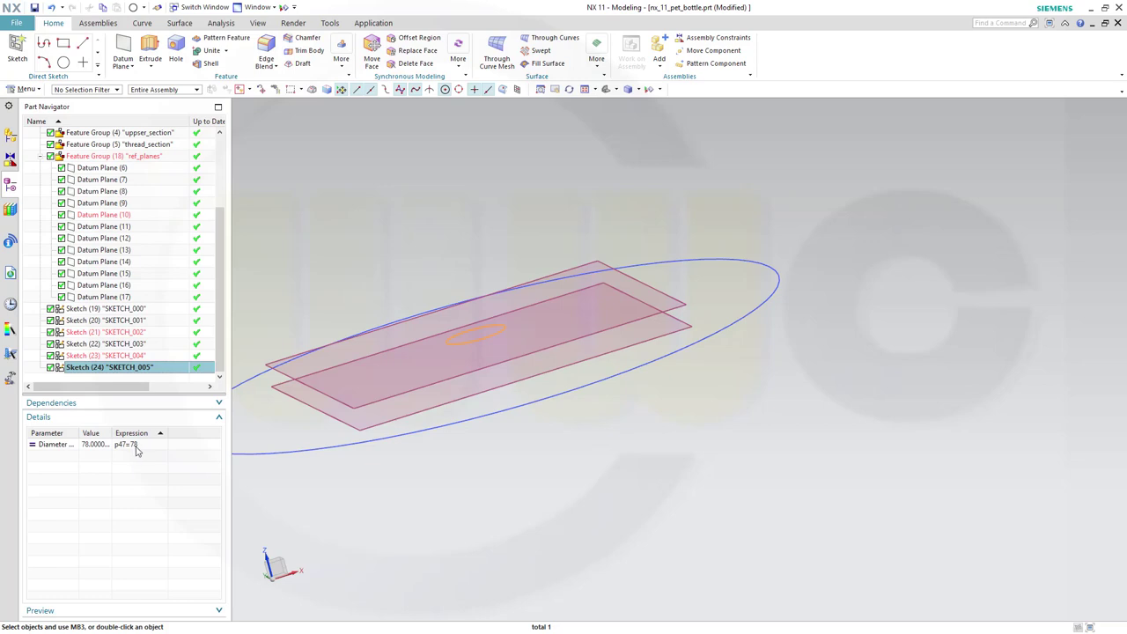
scroll(447, 312, "down", 5)
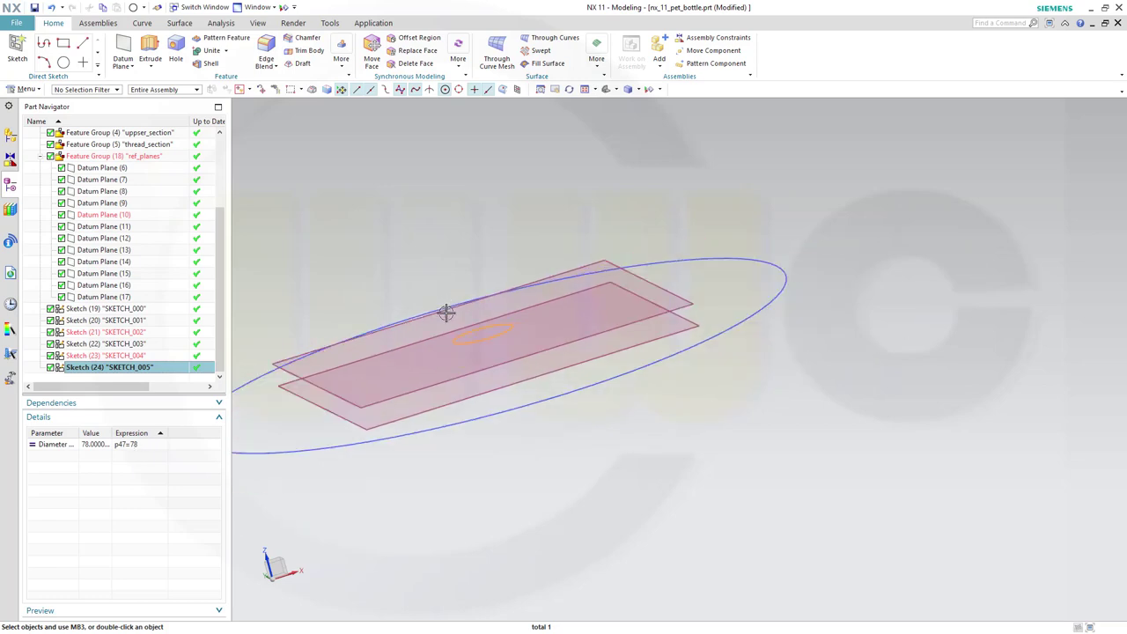
scroll(468, 425, "up", 2)
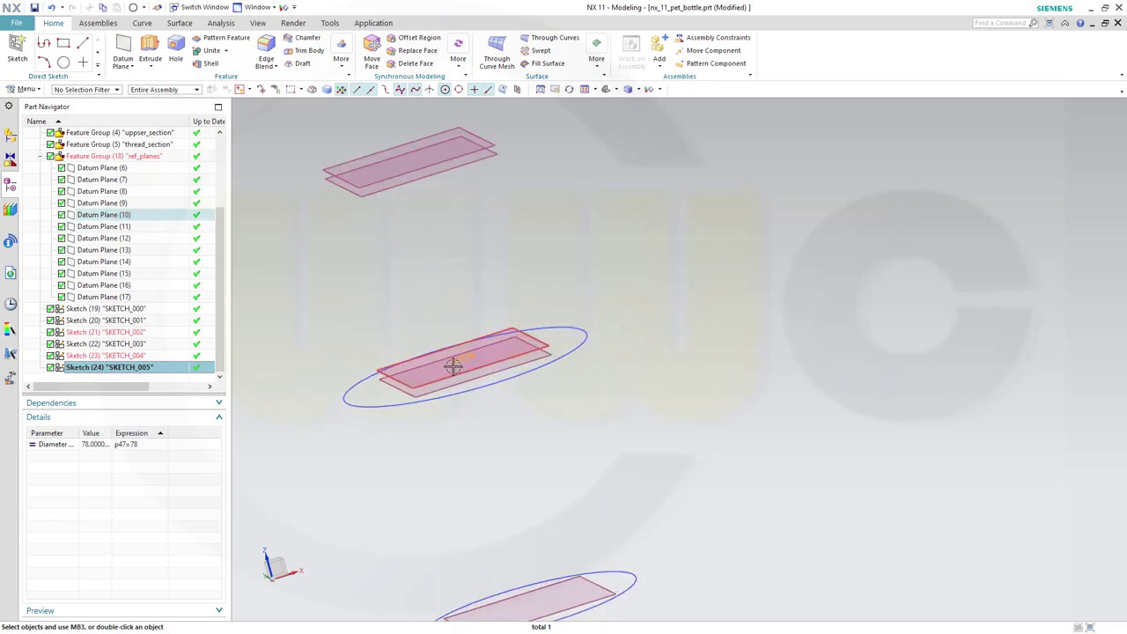
scroll(426, 387, "up", 2)
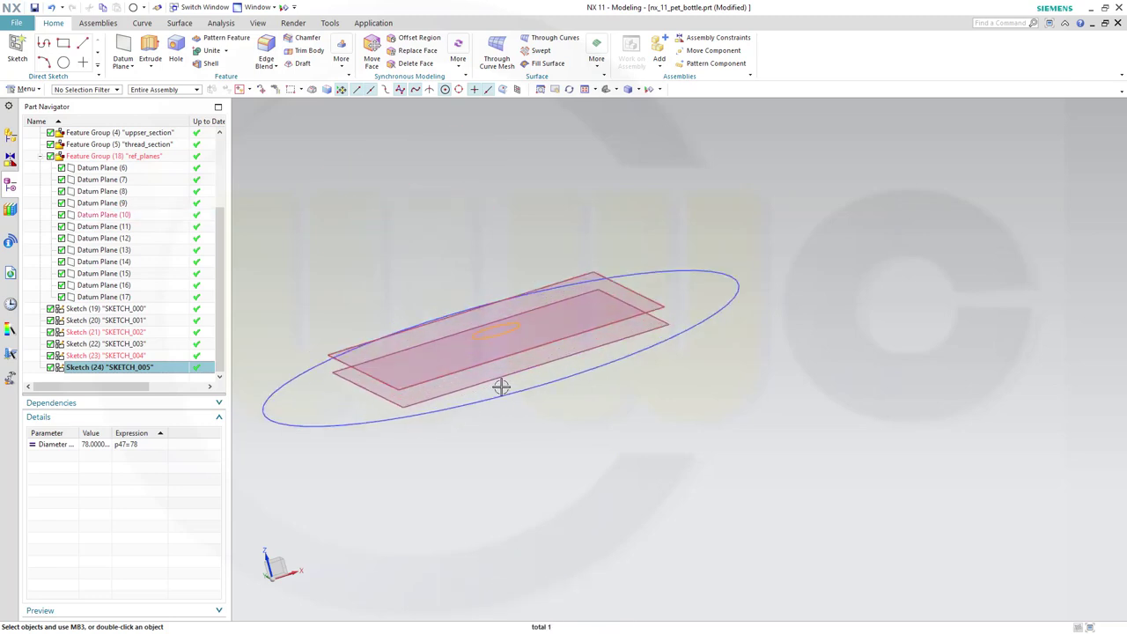
- Reopen SKETCH_005 for editing, delete the overconstraining tangent constraint, and finish the sketch
double_click(88, 368)
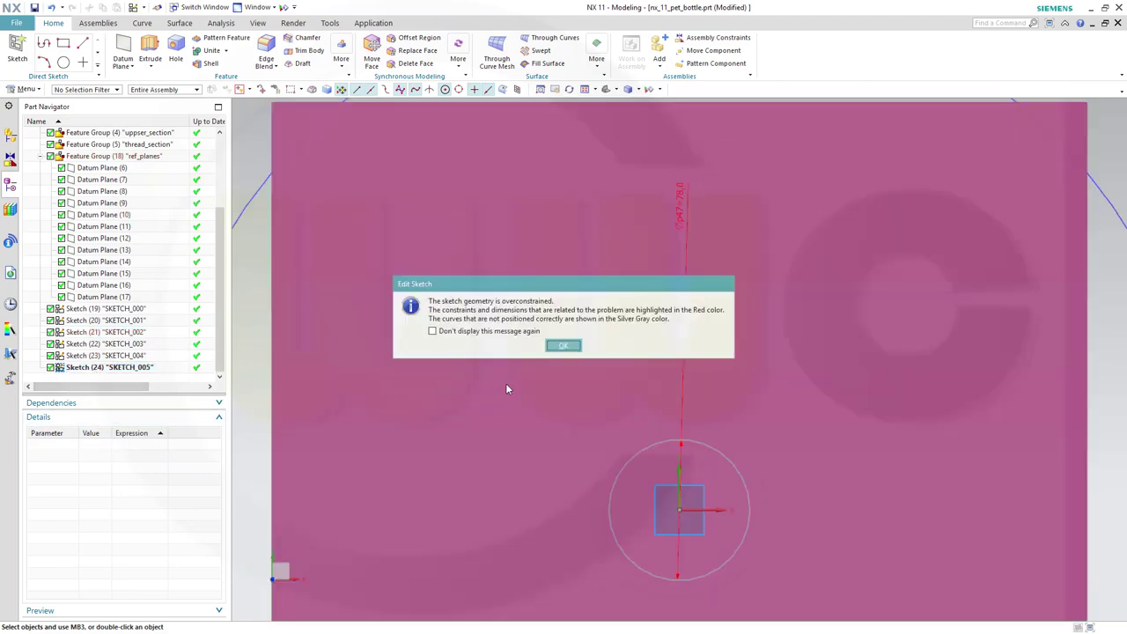
left_click(564, 347)
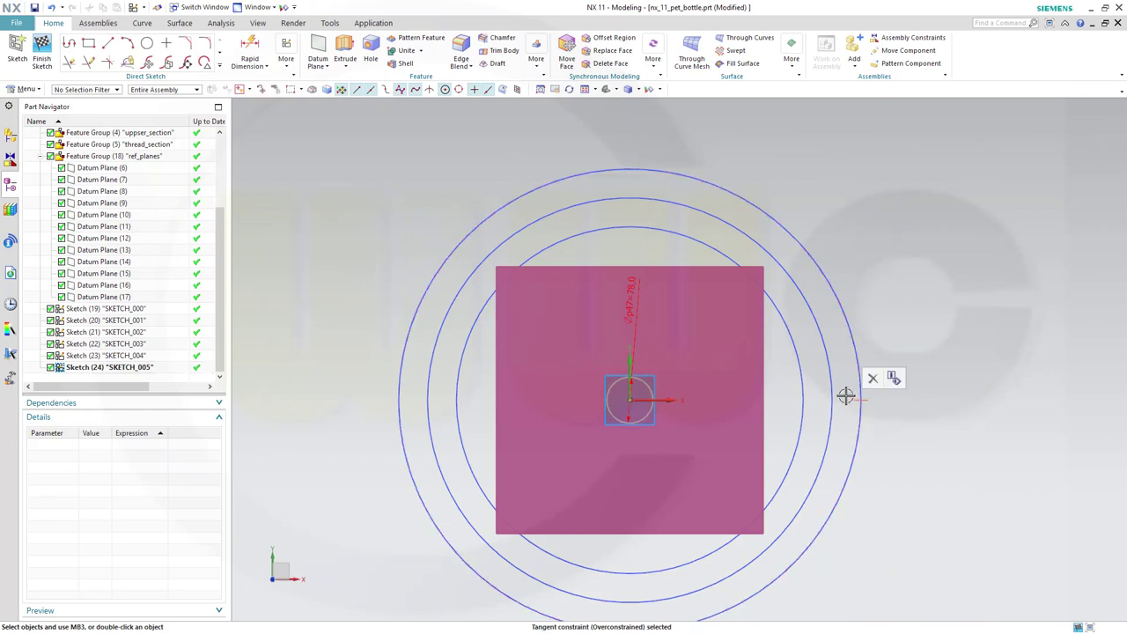
key("Escape")
left_click(850, 400)
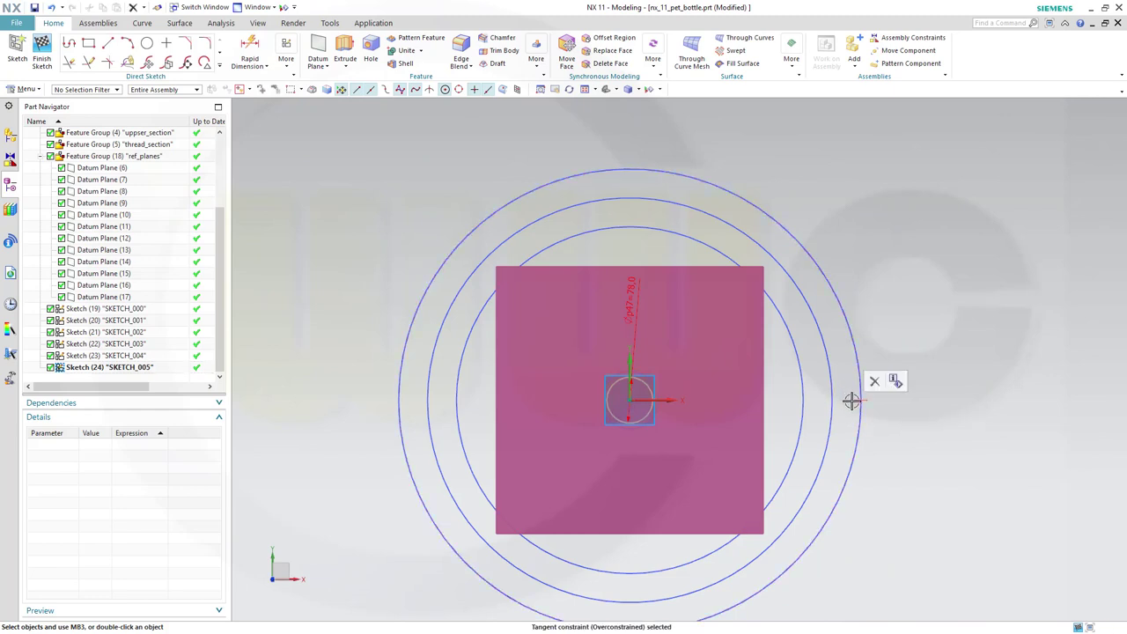
left_click(874, 384)
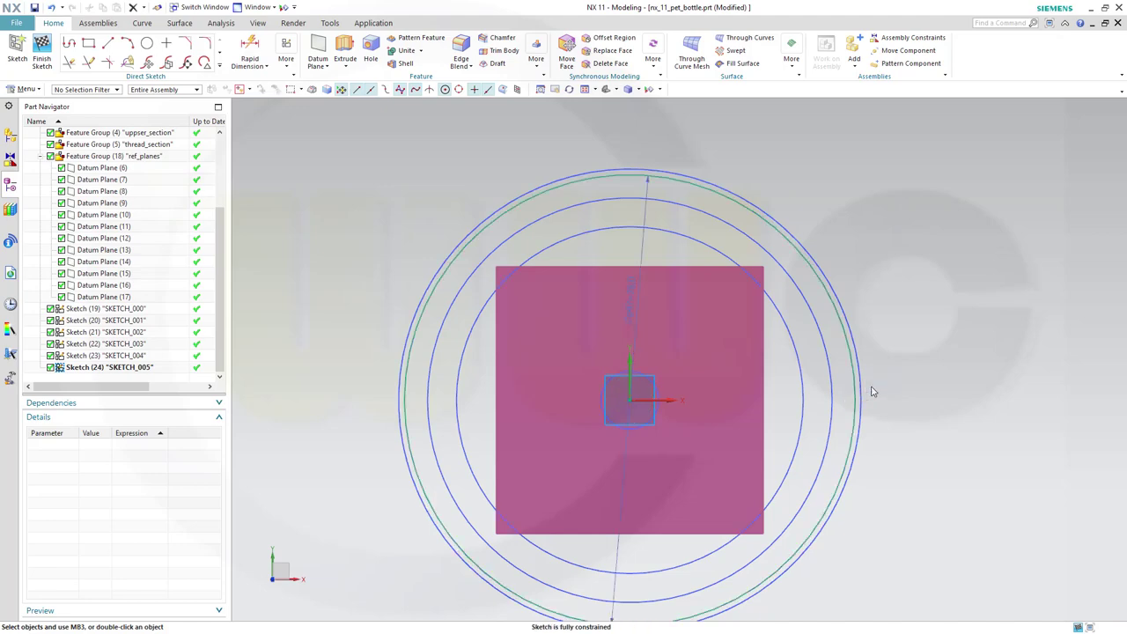
left_click(42, 51)
- Create a sketch on Datum Plane (11) with a 78 mm diameter circle centred on the origin
mouse_move(605, 304)
middle_mouse_down()
mouse_move(604, 259)
mouse_move(671, 348)
middle_mouse_up()
middle_click_drag(650, 300, 630, 246)
left_click(18, 51)
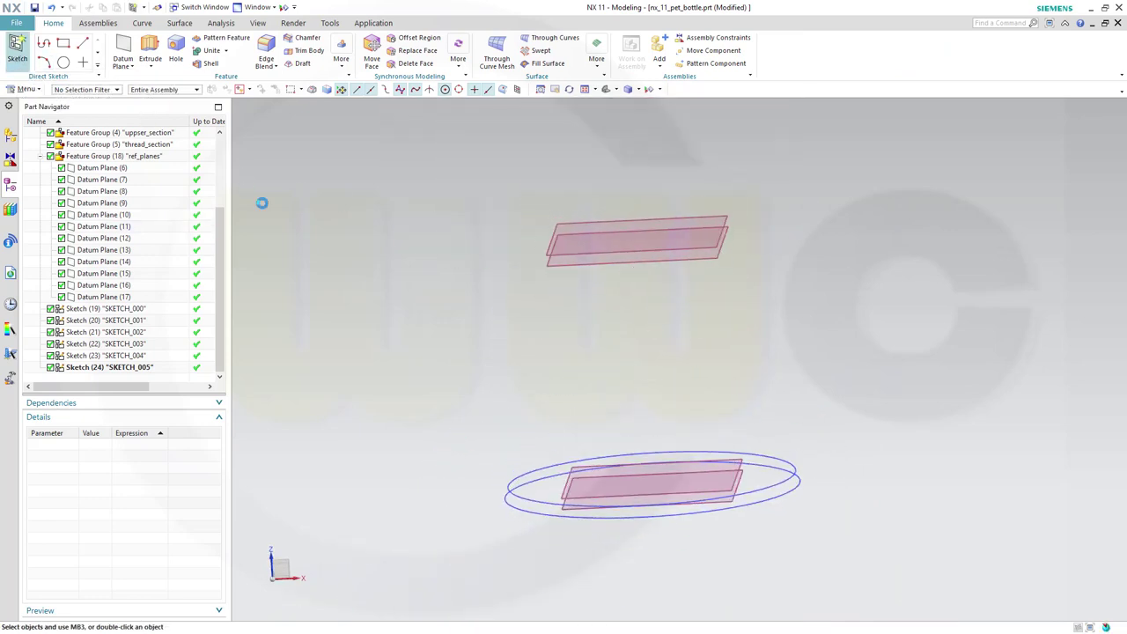
left_click(562, 267)
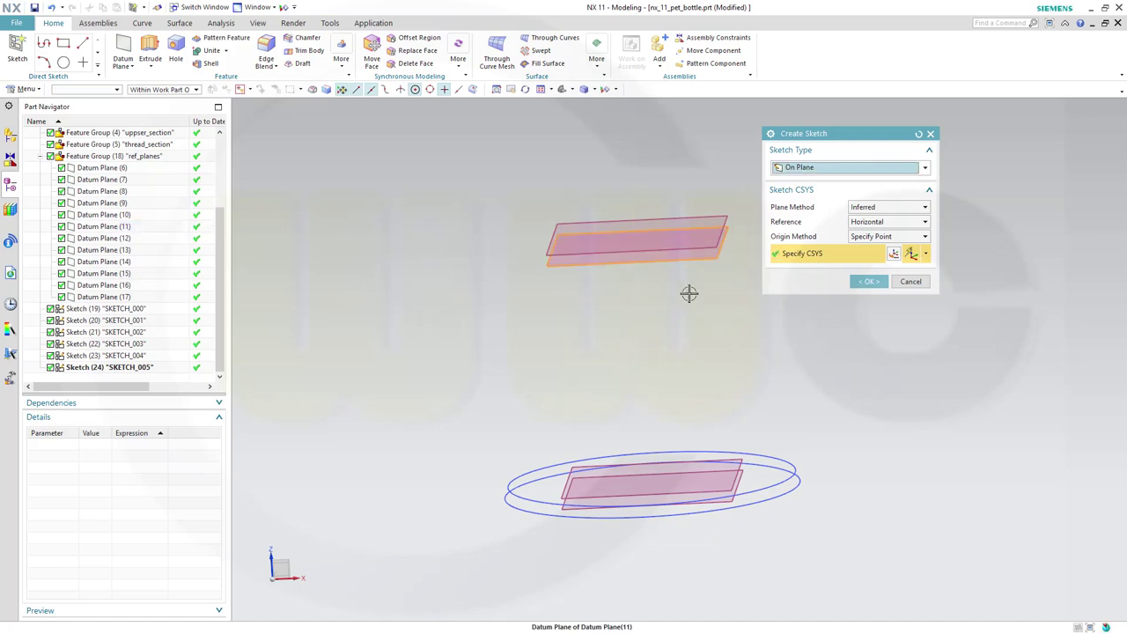
left_click(870, 281)
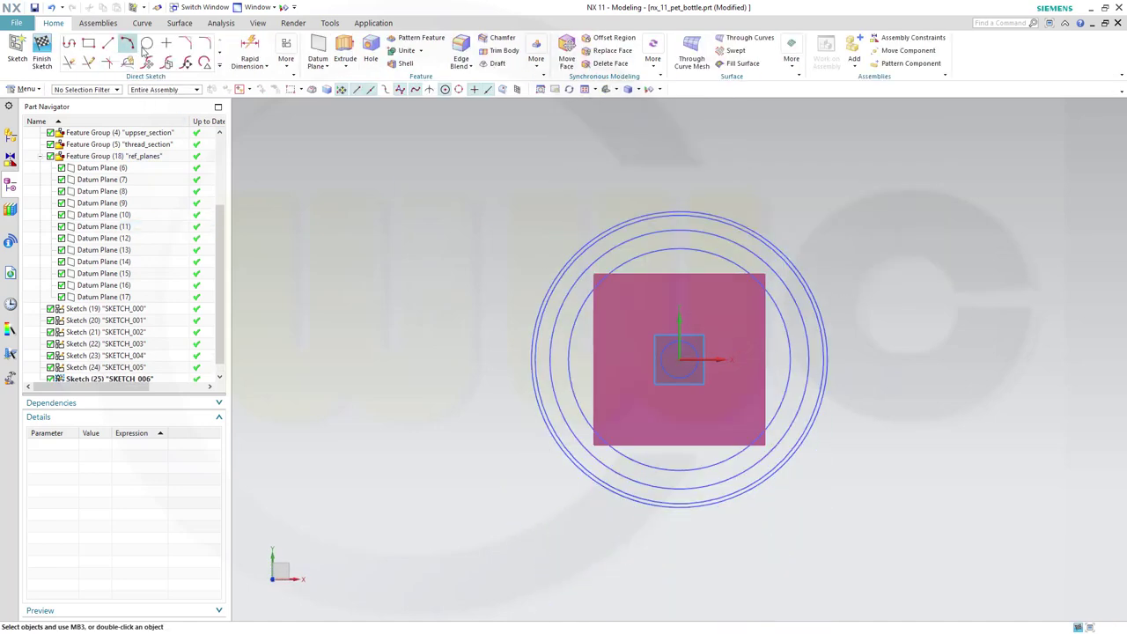
left_click(147, 42)
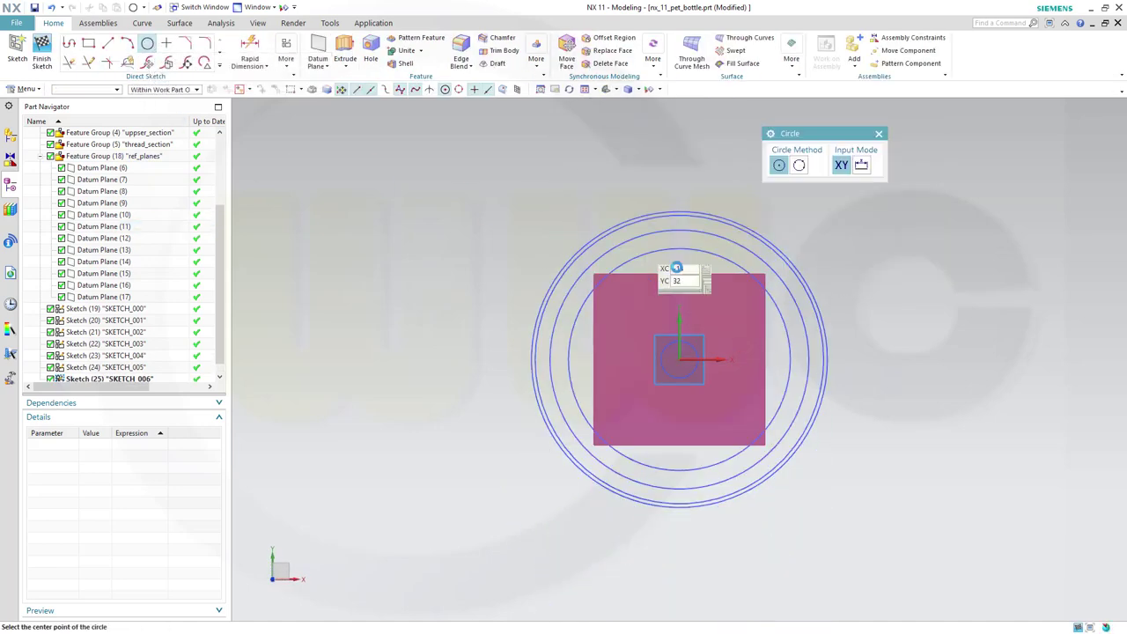
left_click(677, 359)
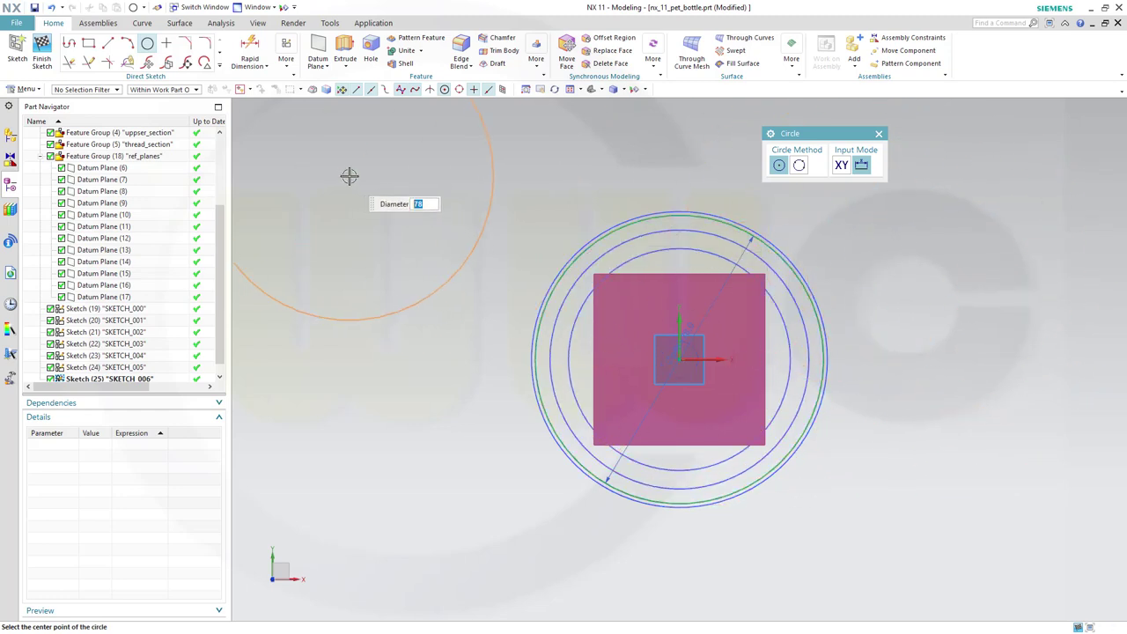
key("Escape")
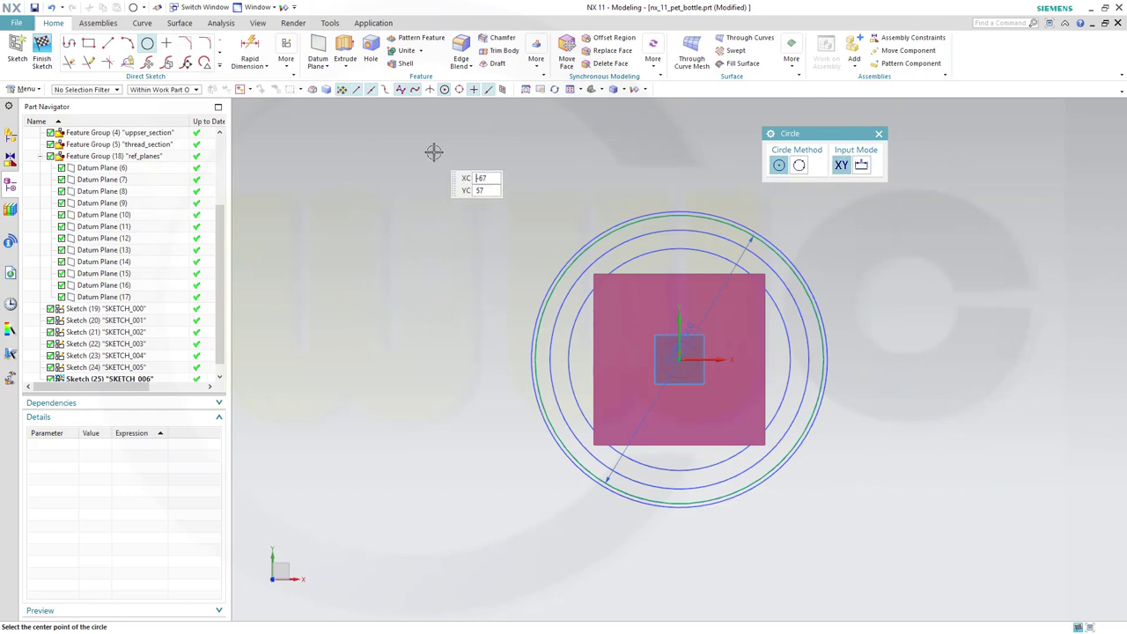
key("Escape")
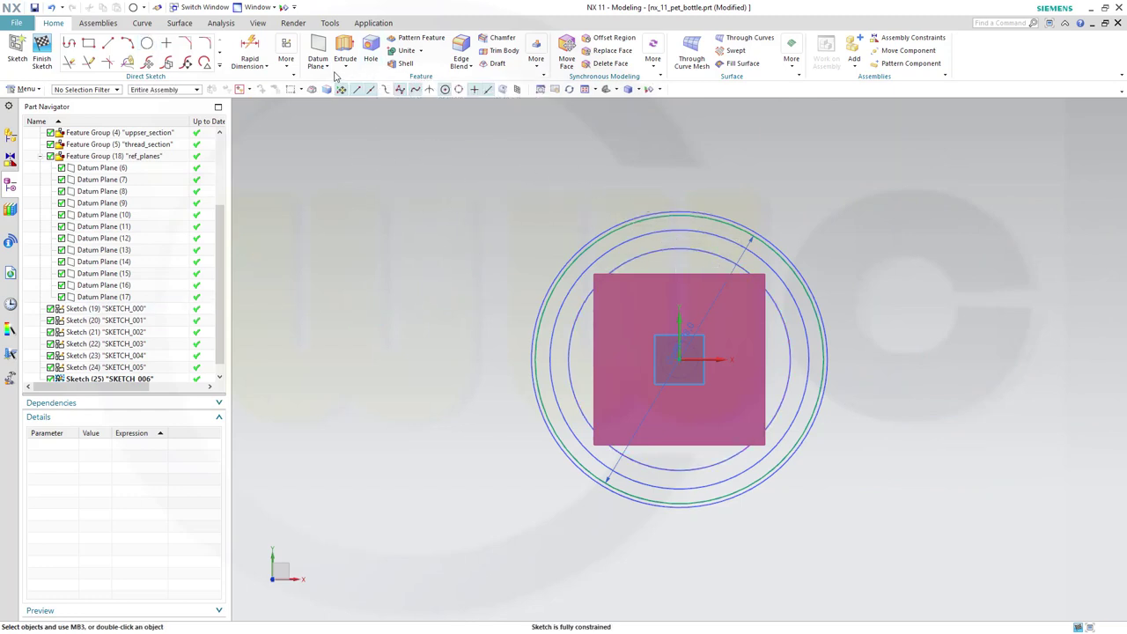
- Inspect the new circle among the bottle sections and finish the sketch on Datum Plane (11)
left_click(249, 53)
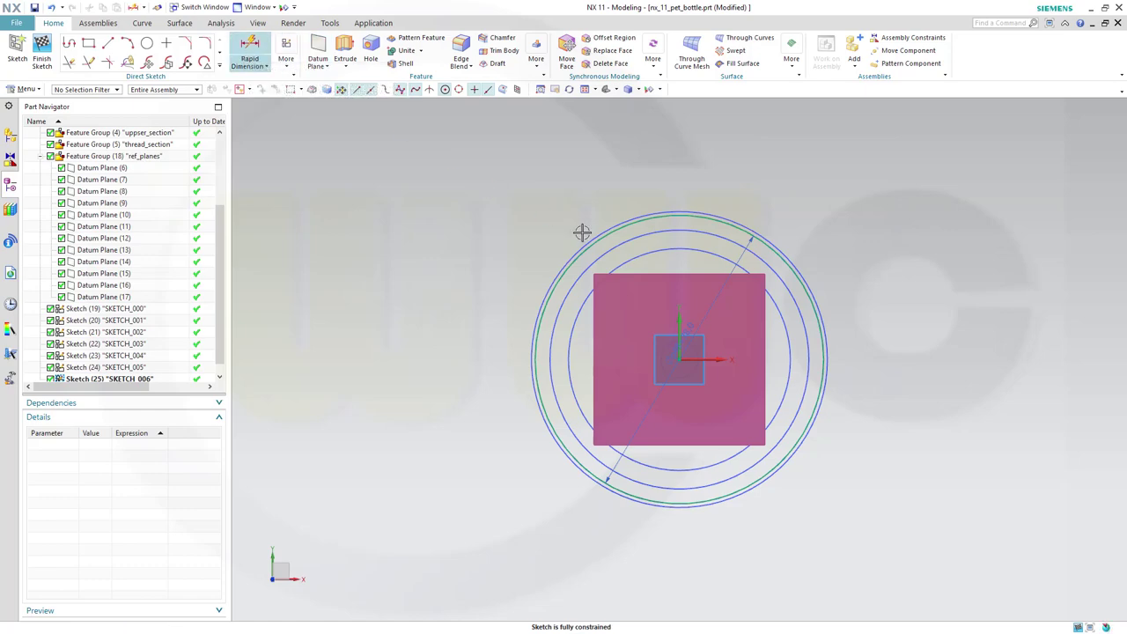
middle_click(645, 254)
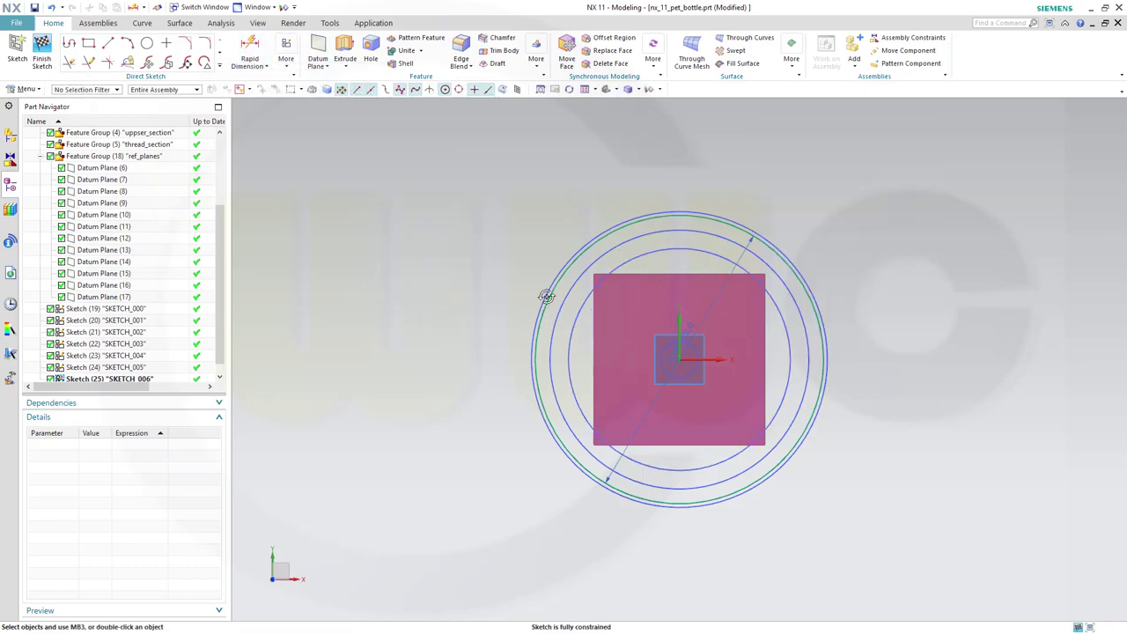
middle_click_drag(548, 299, 541, 266)
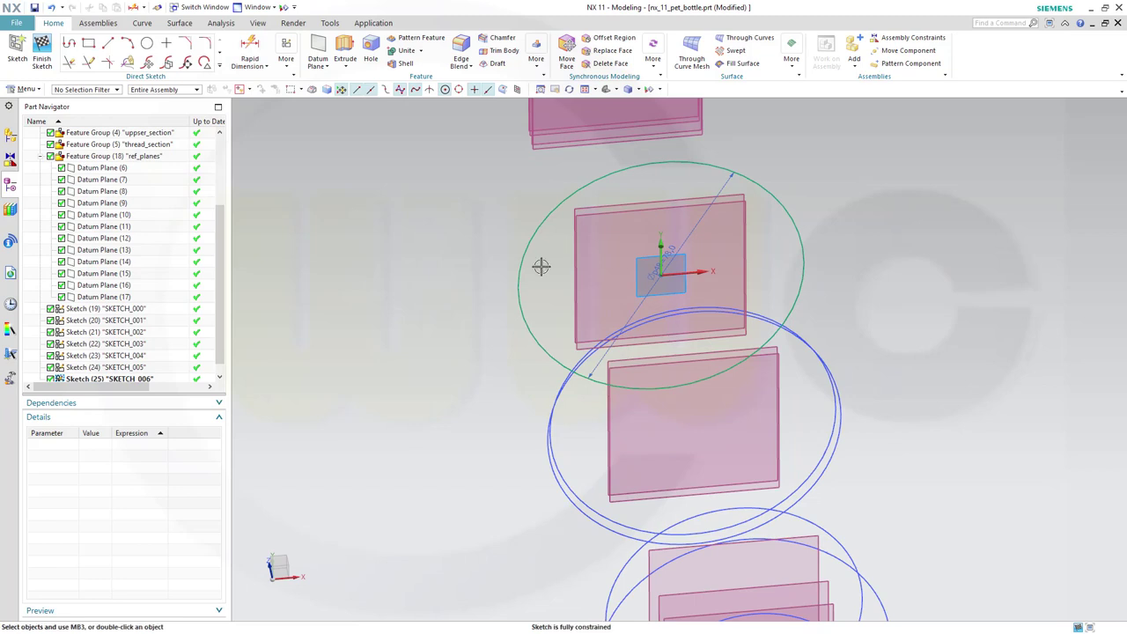
scroll(636, 289, "down", 2)
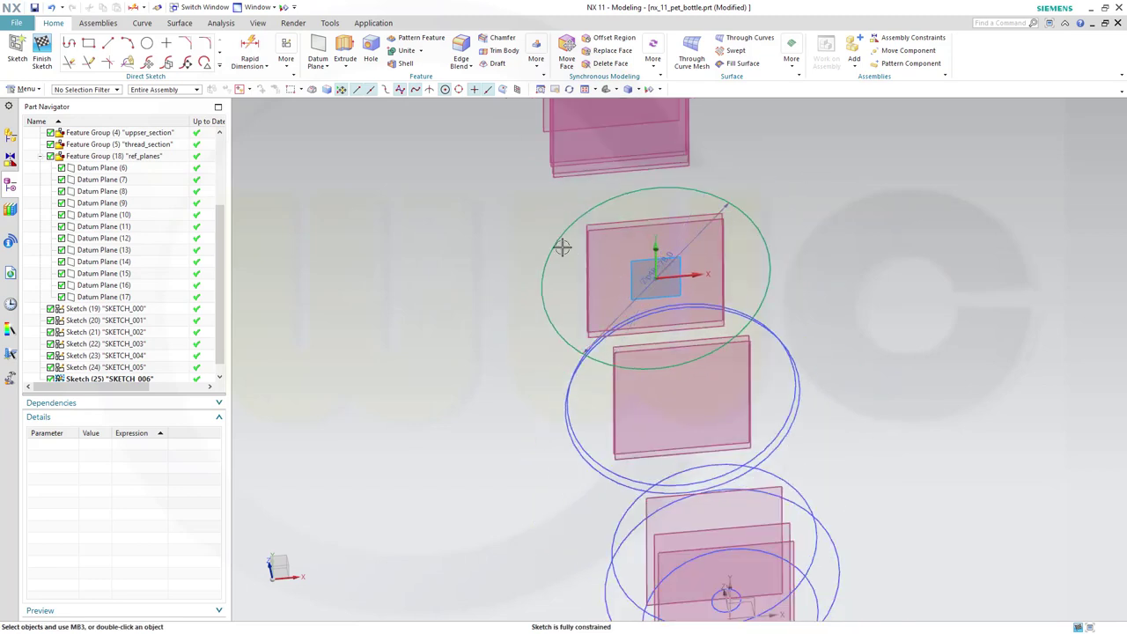
left_click(41, 53)
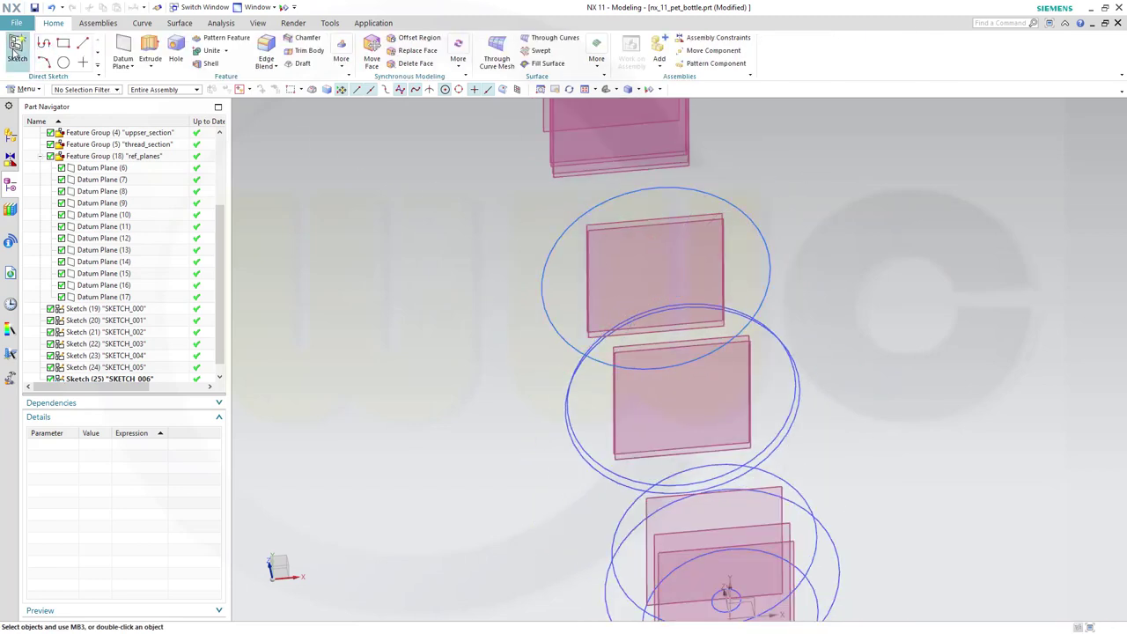
- Create a sketch on Datum Plane (12) with an 80 mm diameter circle centred on the origin, and finish the sketch
mouse_move(428, 247)
middle_mouse_down()
mouse_move(420, 199)
mouse_move(540, 238)
middle_mouse_up()
left_click(586, 238)
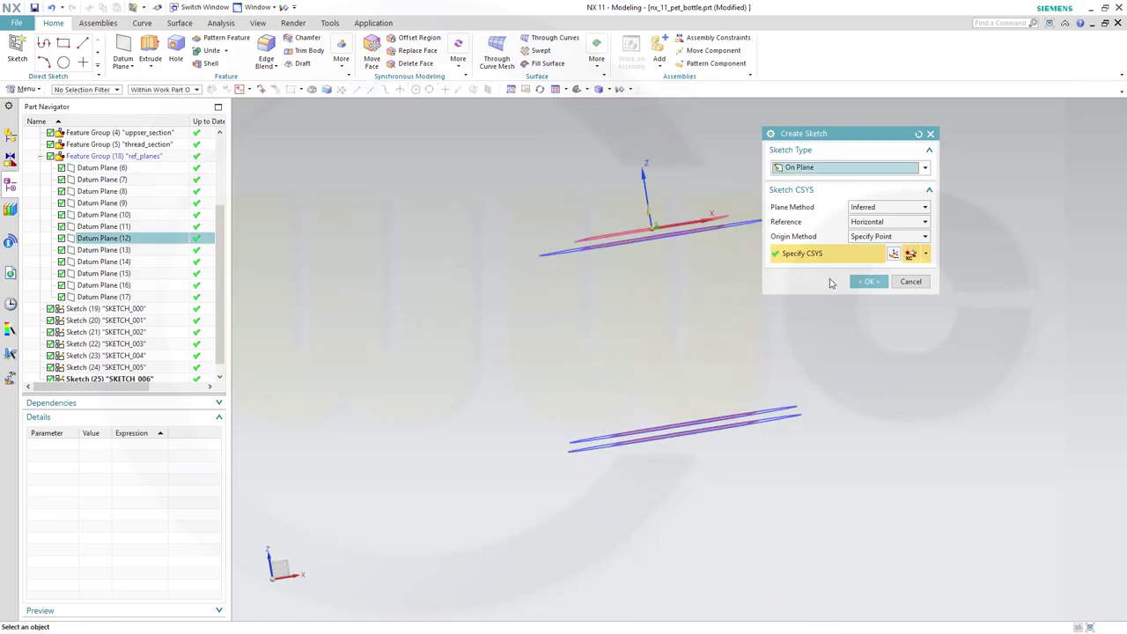
left_click(869, 282)
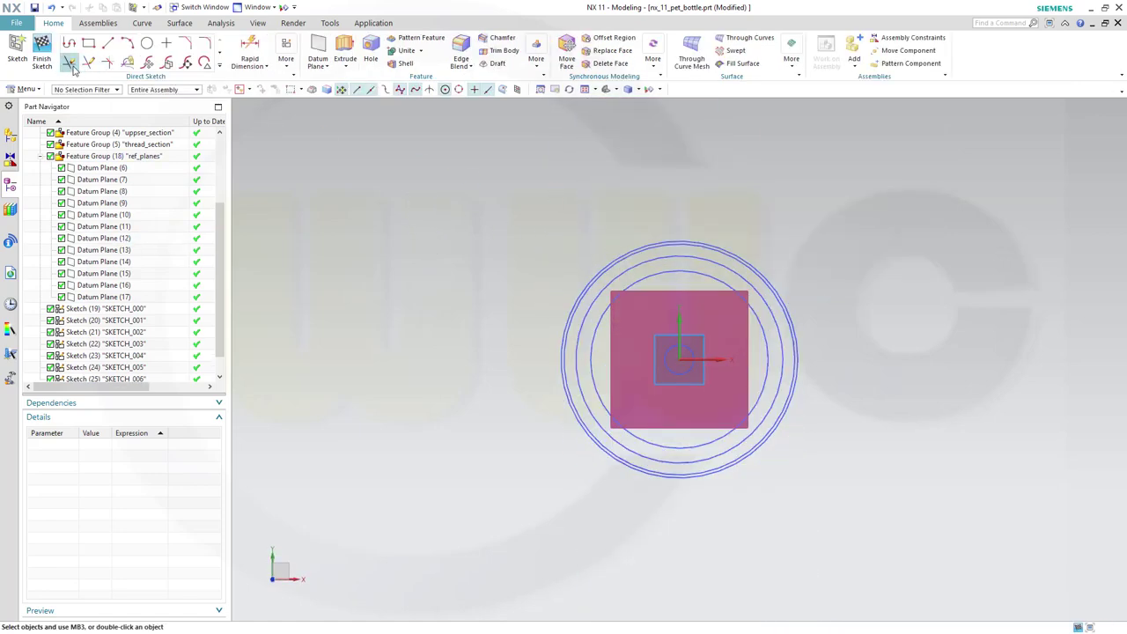
left_click(147, 42)
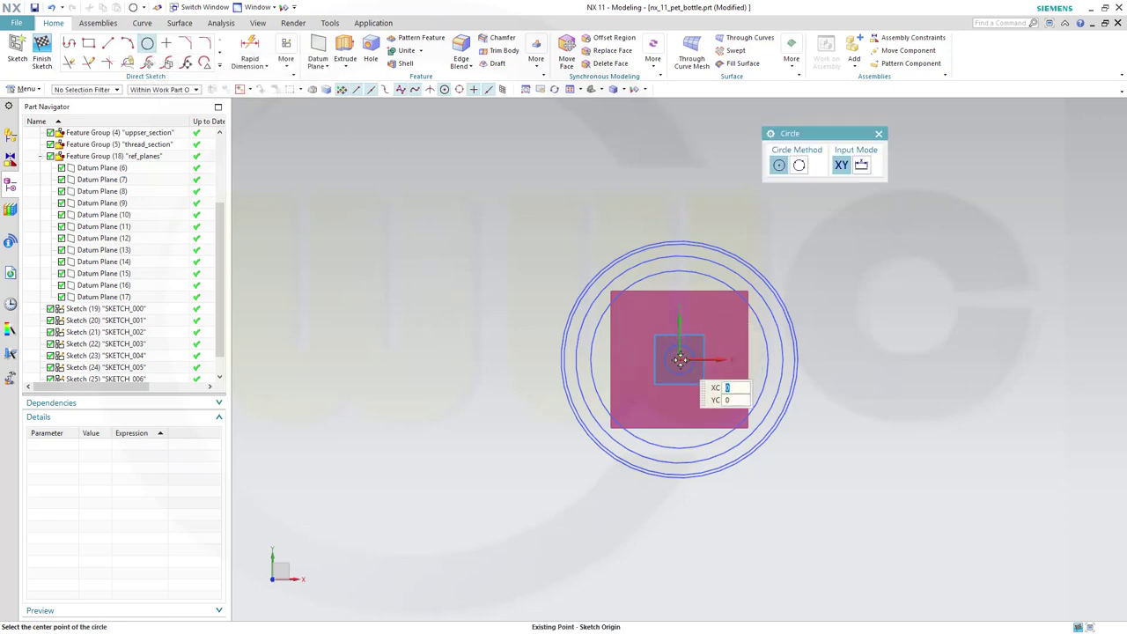
left_click(680, 359)
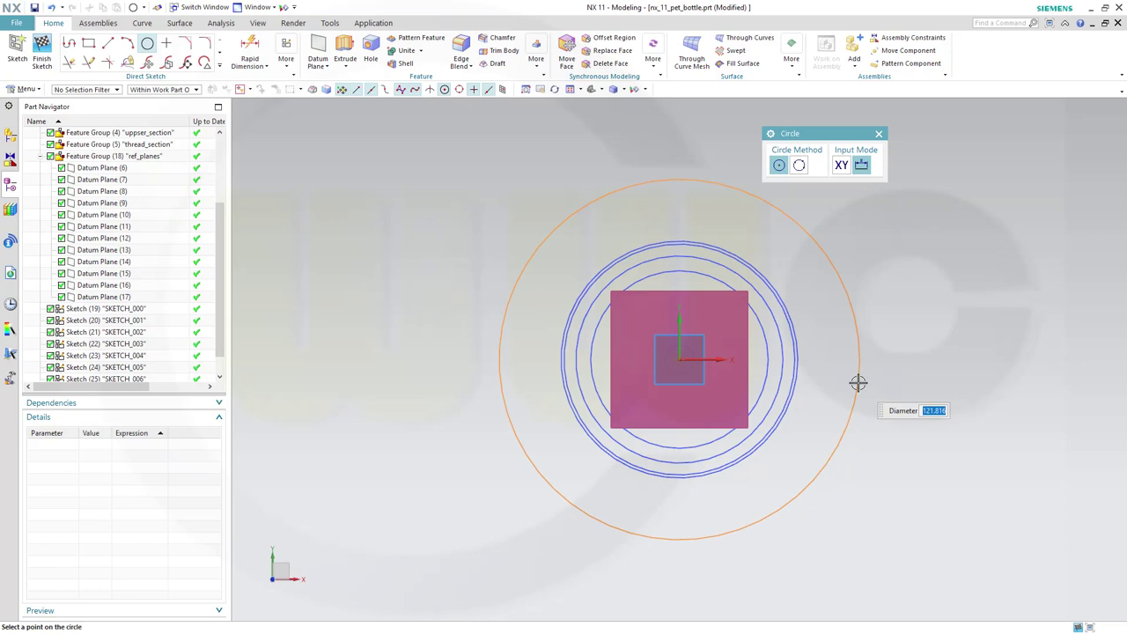
left_click(858, 383)
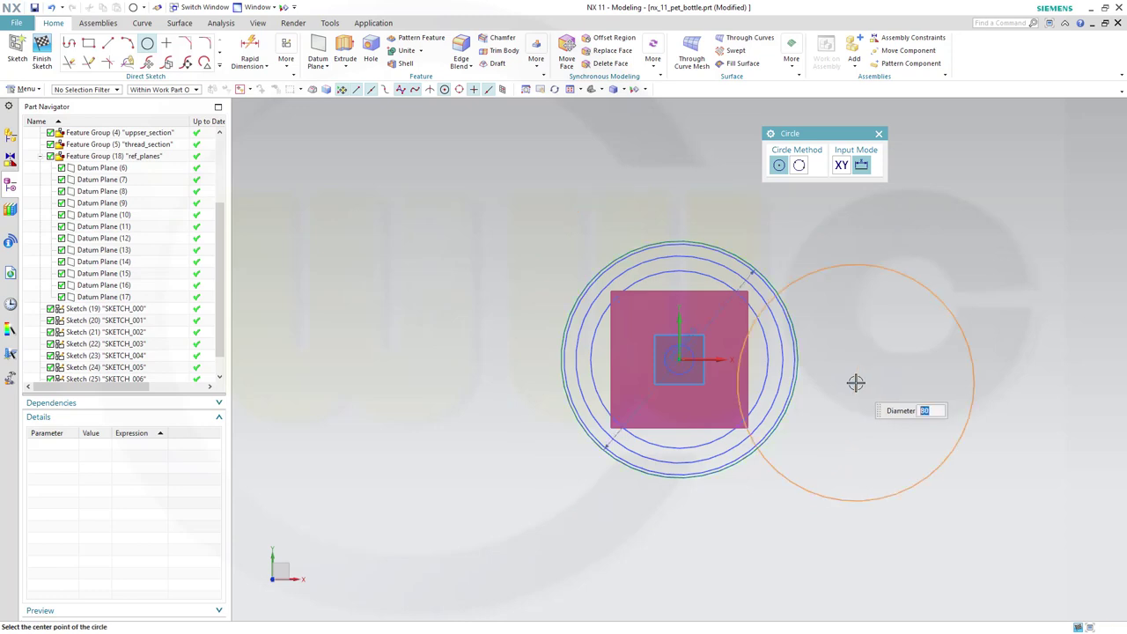
left_click(40, 54)
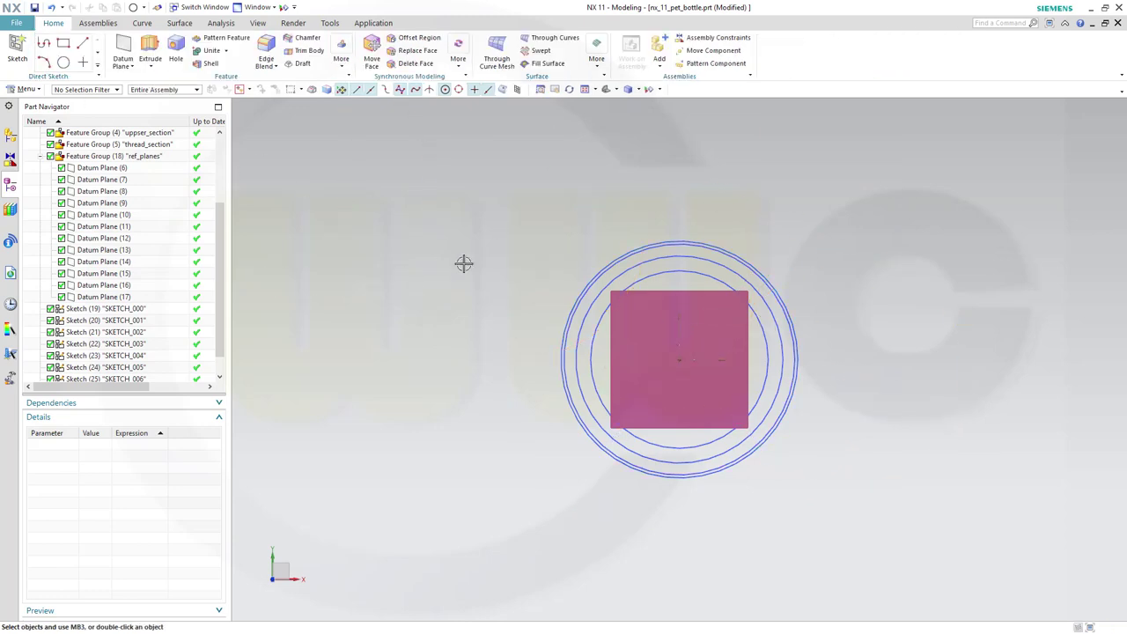
- Create a sketch on Datum Plane (13) with a 30 mm diameter circle centred on the origin, and finish the sketch
mouse_move(463, 262)
middle_mouse_down()
mouse_move(508, 231)
mouse_move(495, 177)
mouse_move(546, 221)
middle_mouse_up()
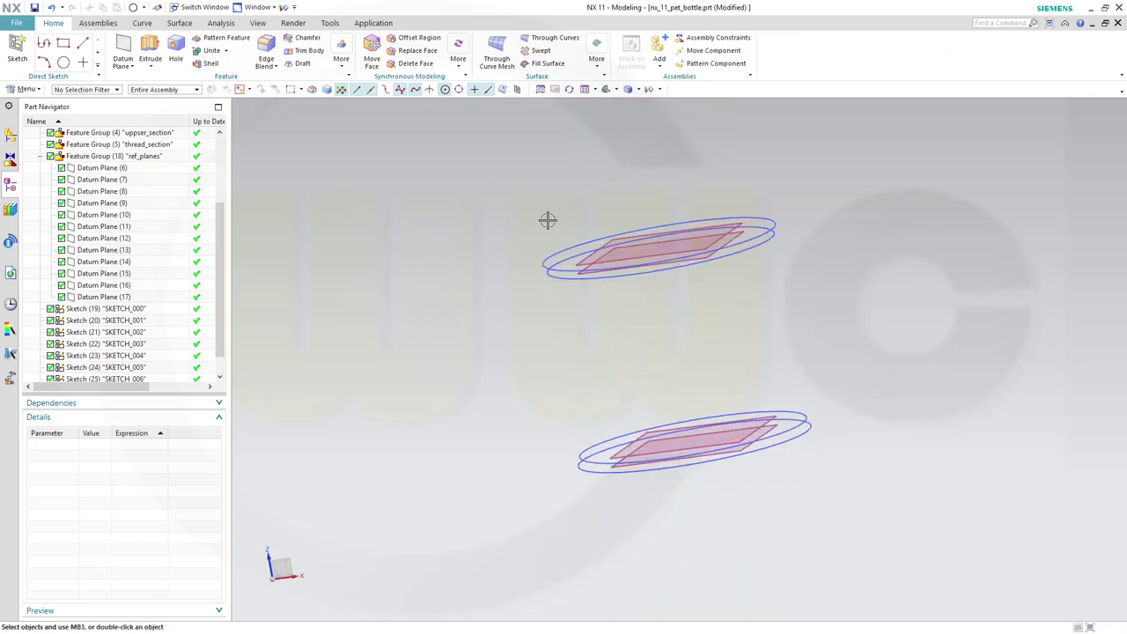
scroll(558, 223, "down", 5)
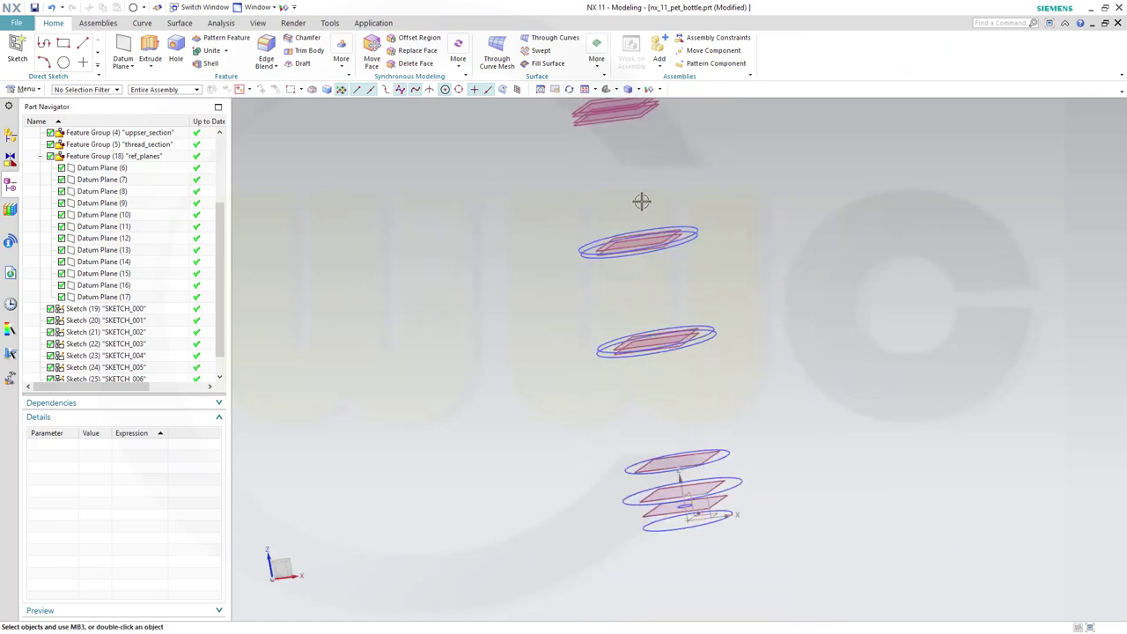
mouse_move(641, 201)
middle_mouse_down()
mouse_move(655, 340)
mouse_move(622, 314)
mouse_move(621, 243)
middle_mouse_up()
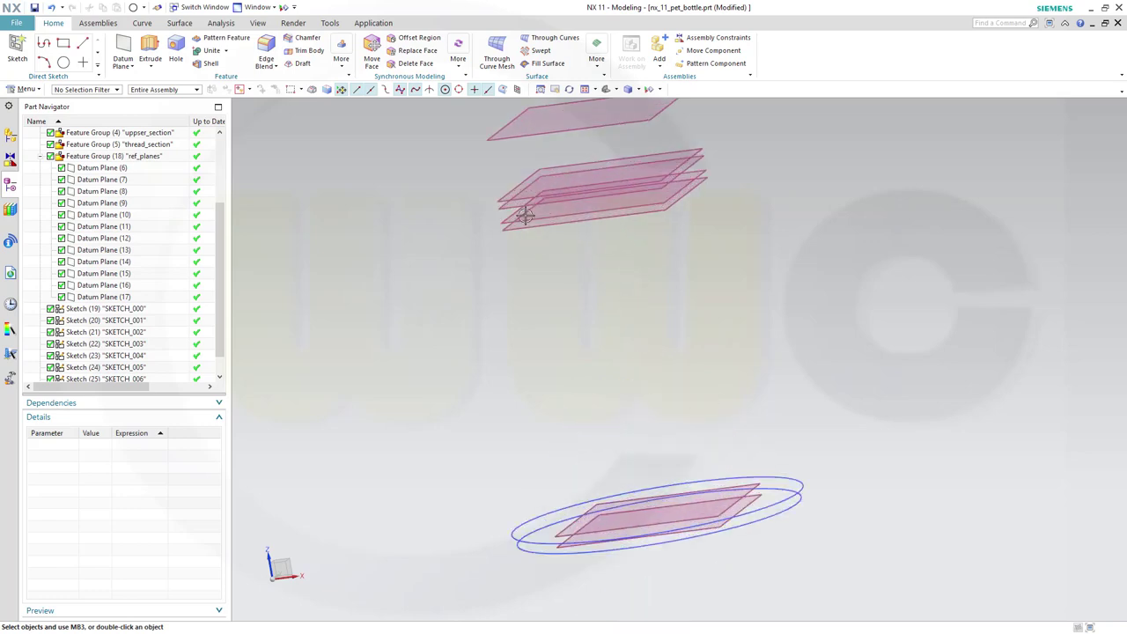
left_click(16, 48)
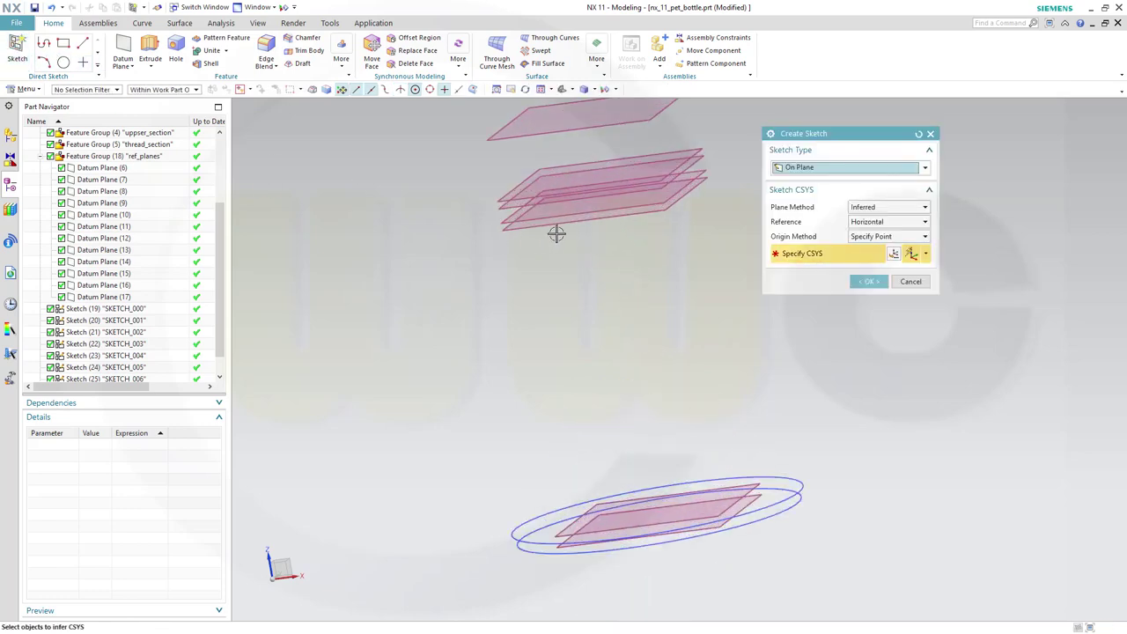
left_click(559, 227)
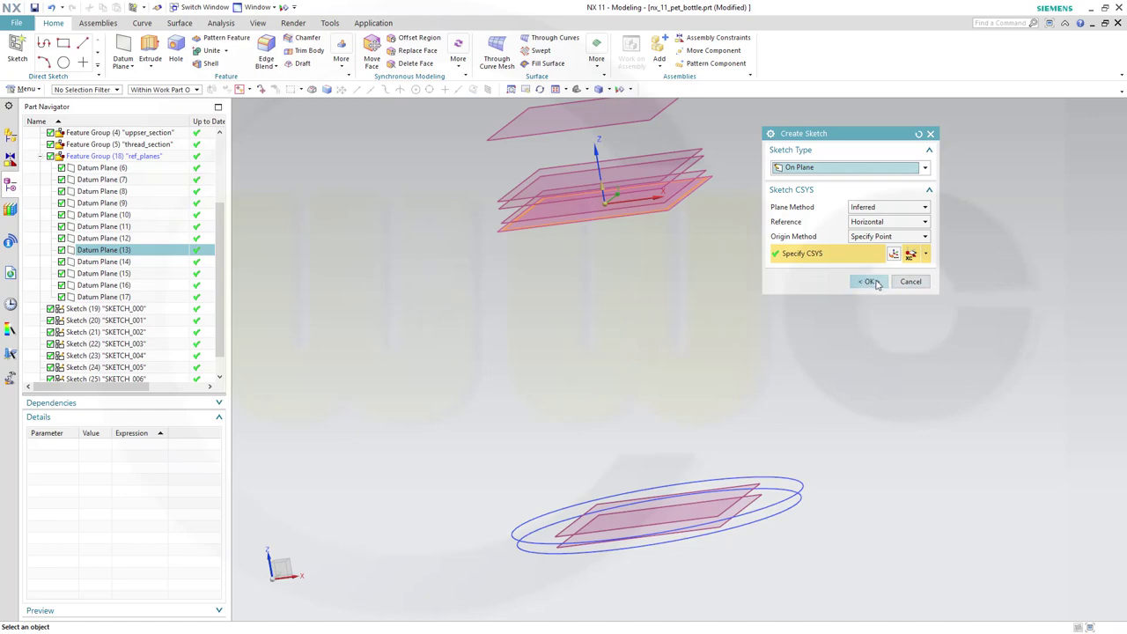
left_click(870, 282)
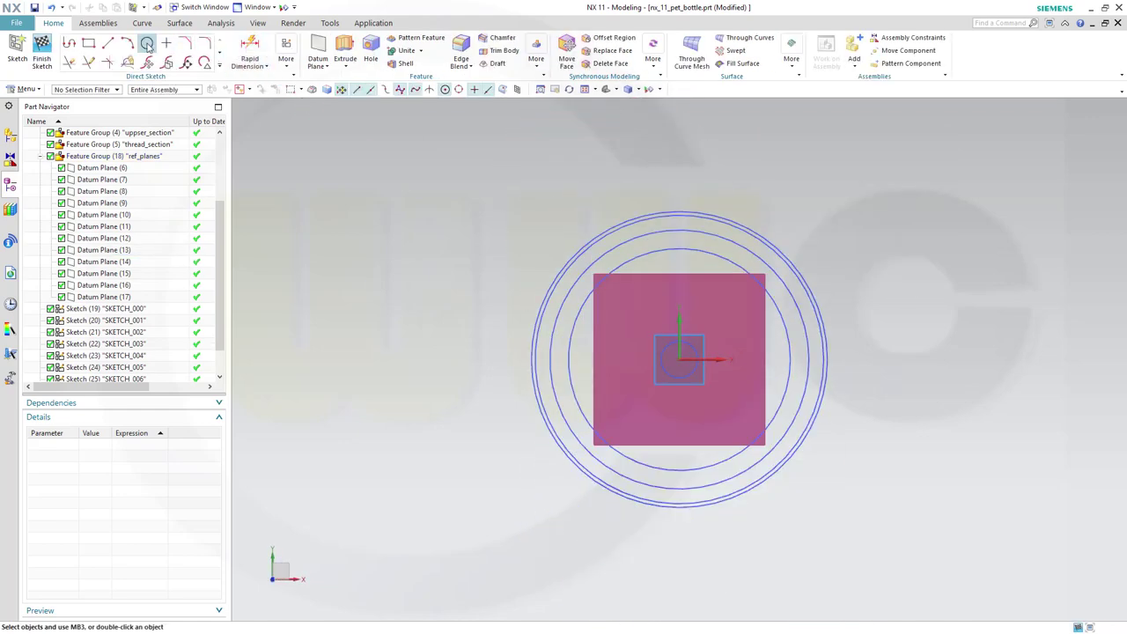
left_click(147, 44)
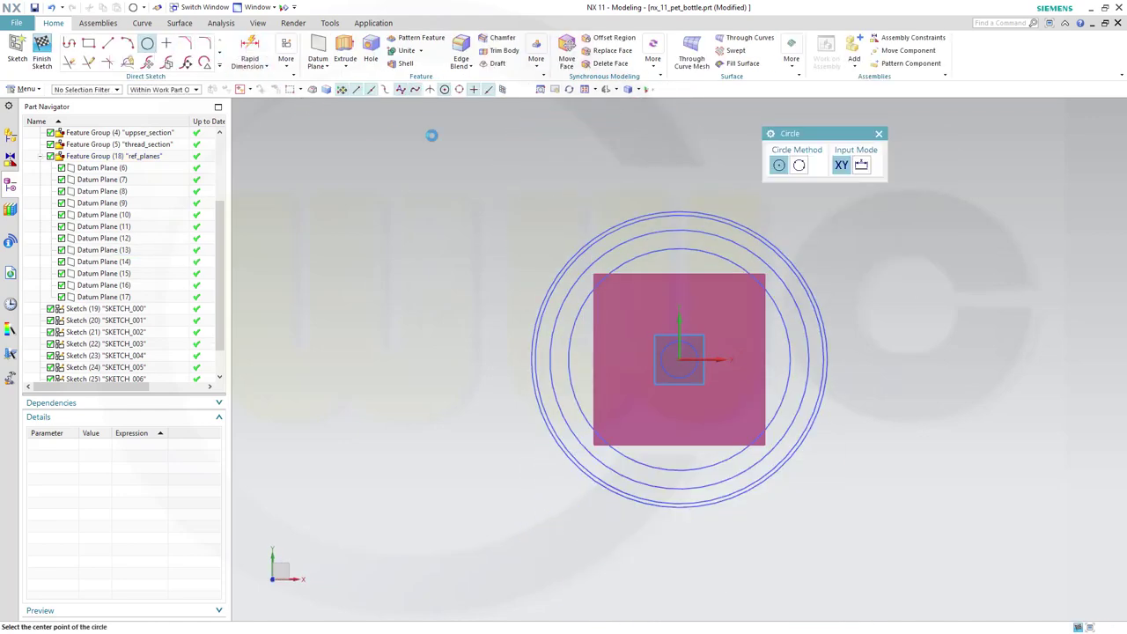
left_click(679, 358)
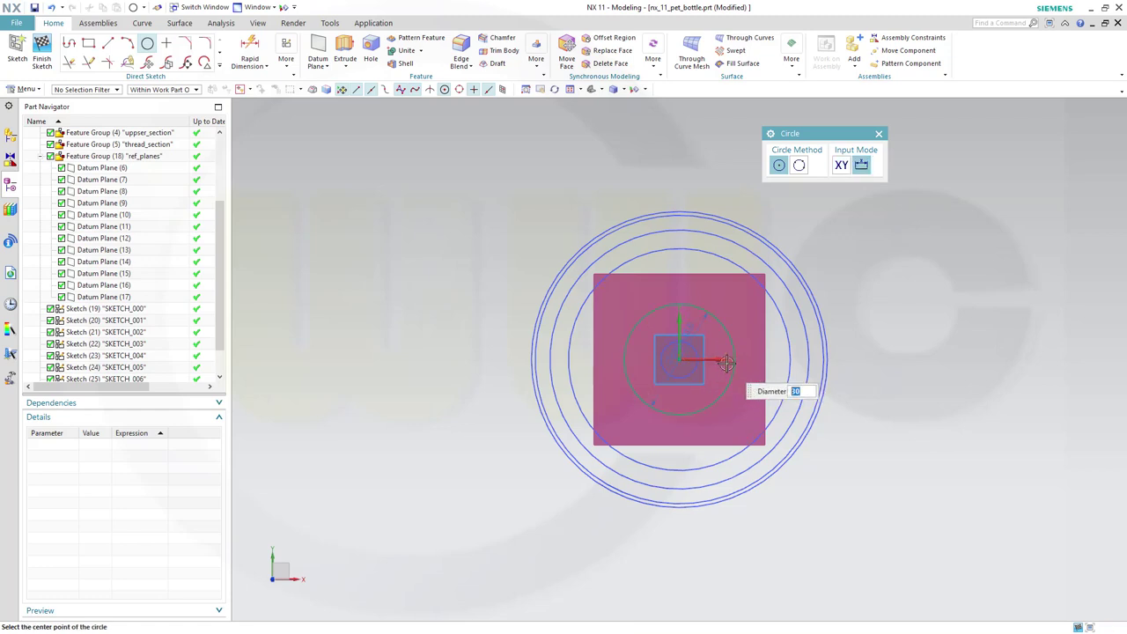
left_click(50, 49)
- Create a sketch on Datum Plane (14) with a 40 mm diameter circle centred on the origin, and finish the sketch
mouse_move(505, 262)
middle_mouse_down()
mouse_move(484, 202)
mouse_move(530, 165)
mouse_move(581, 379)
mouse_move(523, 340)
mouse_move(558, 315)
mouse_move(537, 304)
middle_mouse_up()
scroll(493, 238, "down", 2)
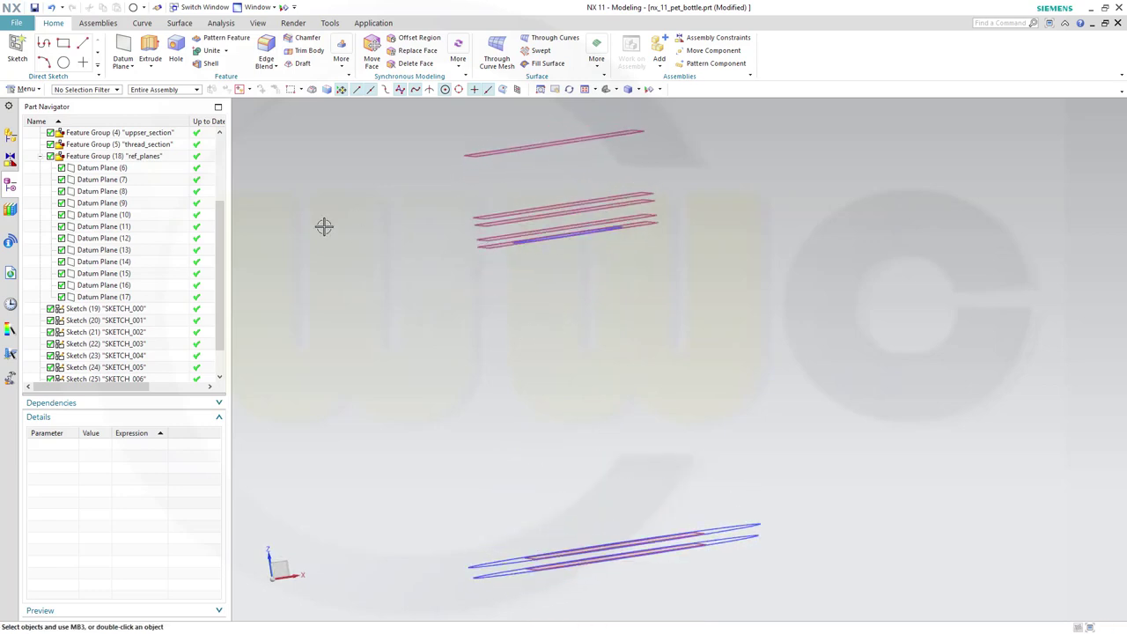
left_click(18, 48)
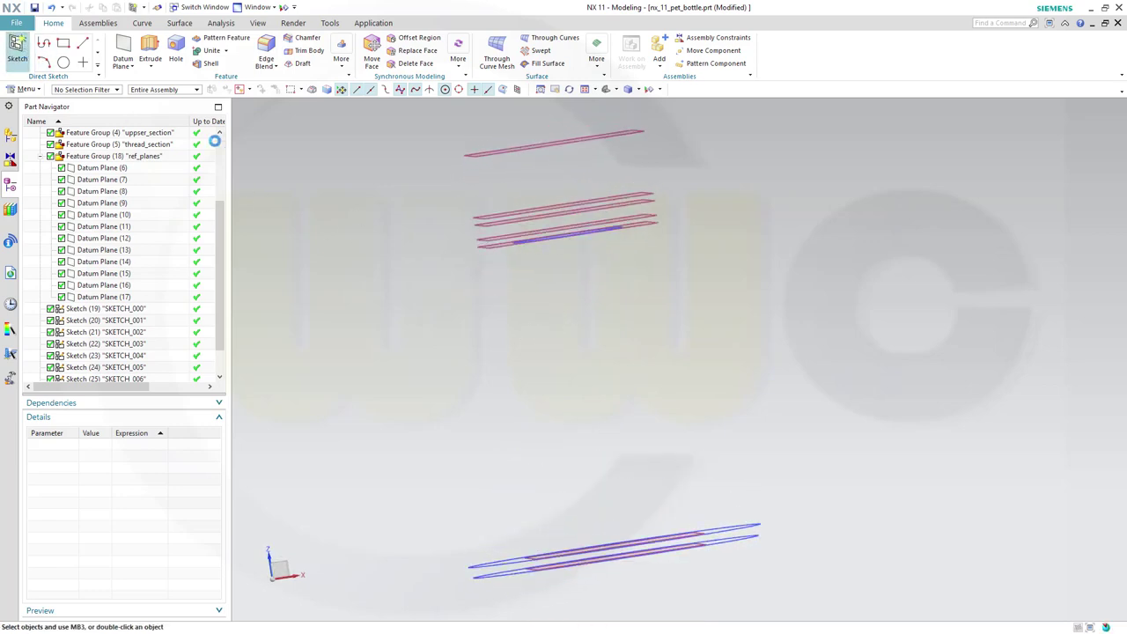
left_click(500, 236)
left_click(869, 282)
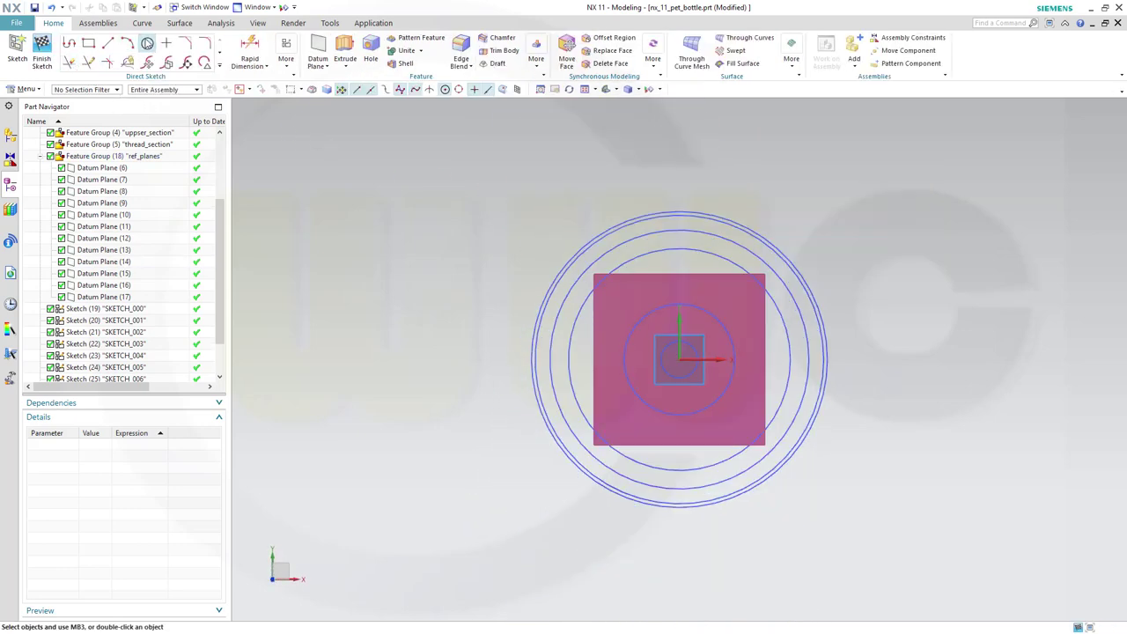
left_click(147, 42)
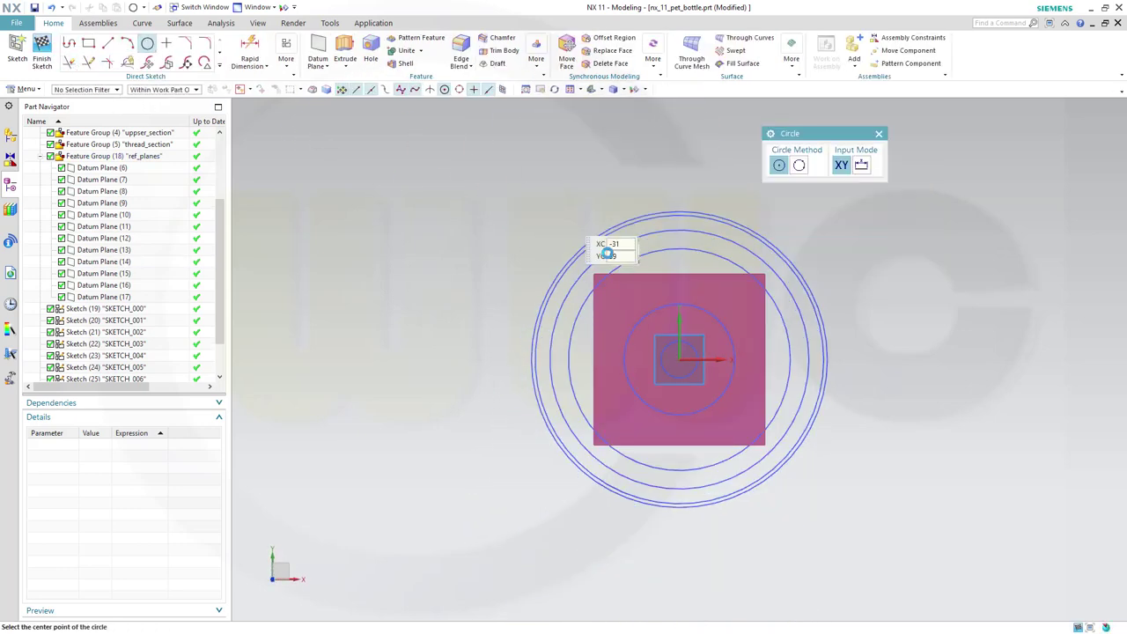
left_click(680, 361)
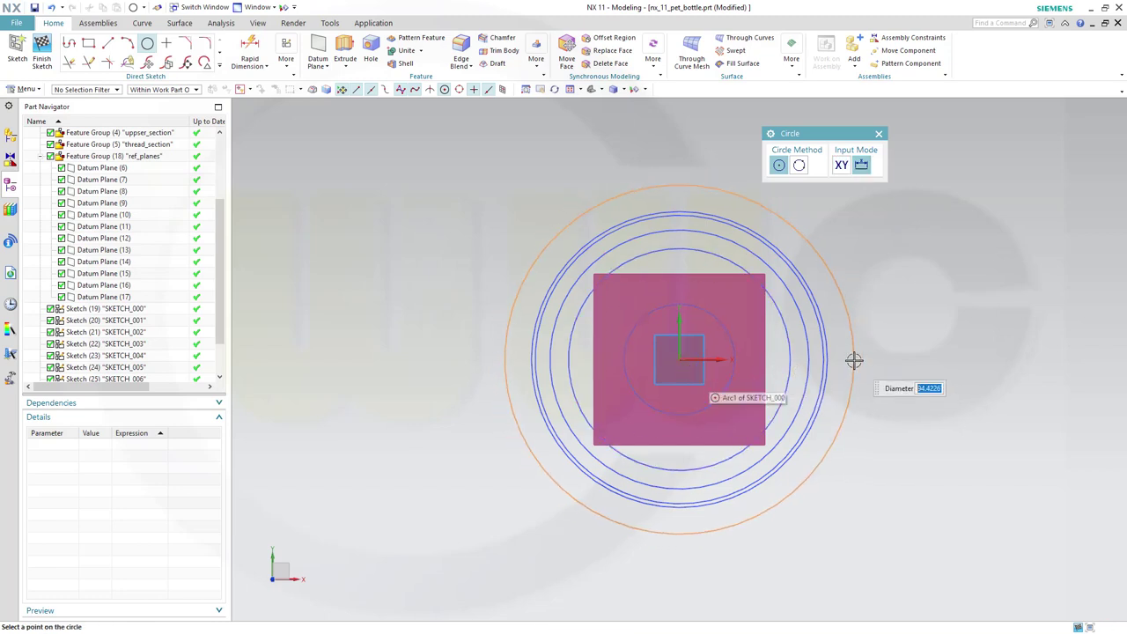
type("6")
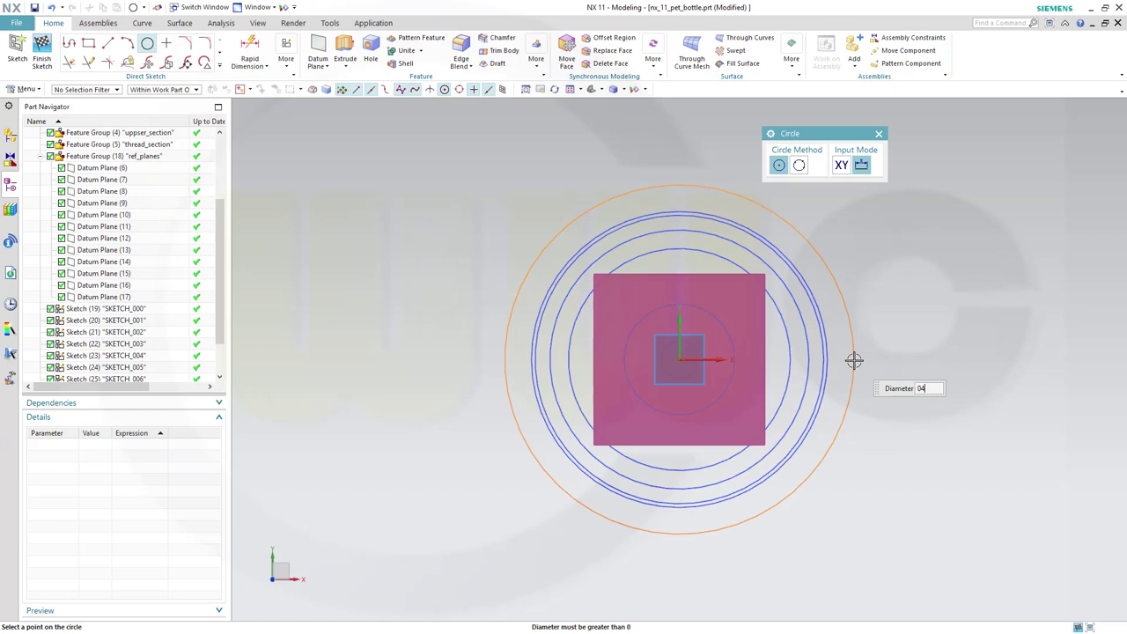
key("Return")
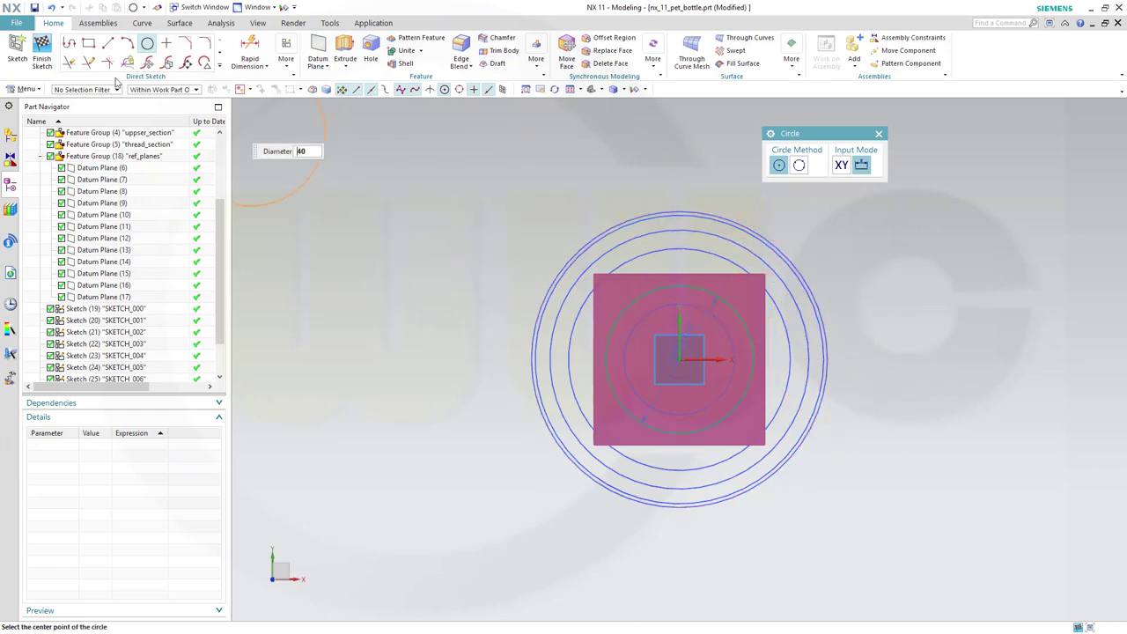
left_click(41, 55)
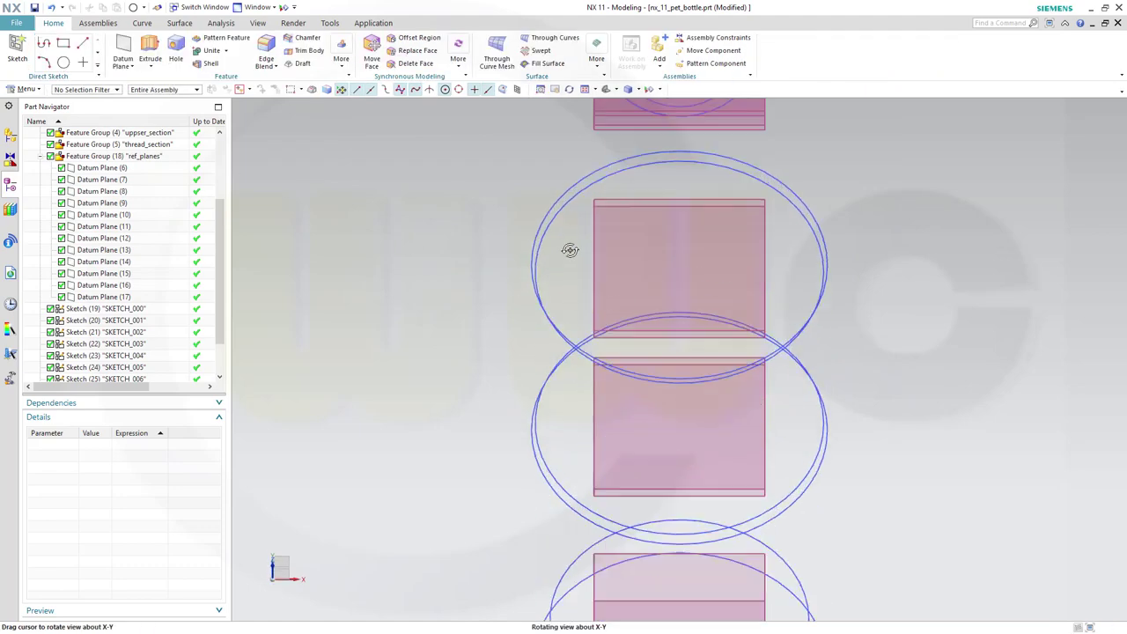
- Create a sketch on Datum Plane (15) with a 40 mm diameter circle centred on the origin, and finish the sketch
scroll(649, 385, "up", 5)
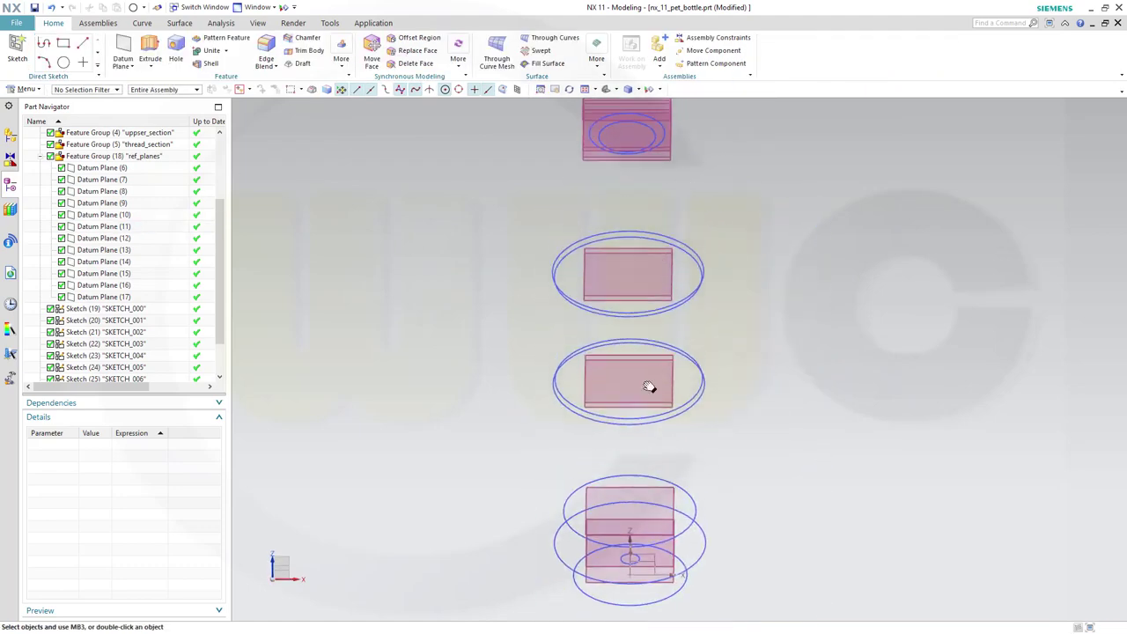
middle_click_drag(692, 376, 685, 345)
left_click(17, 48)
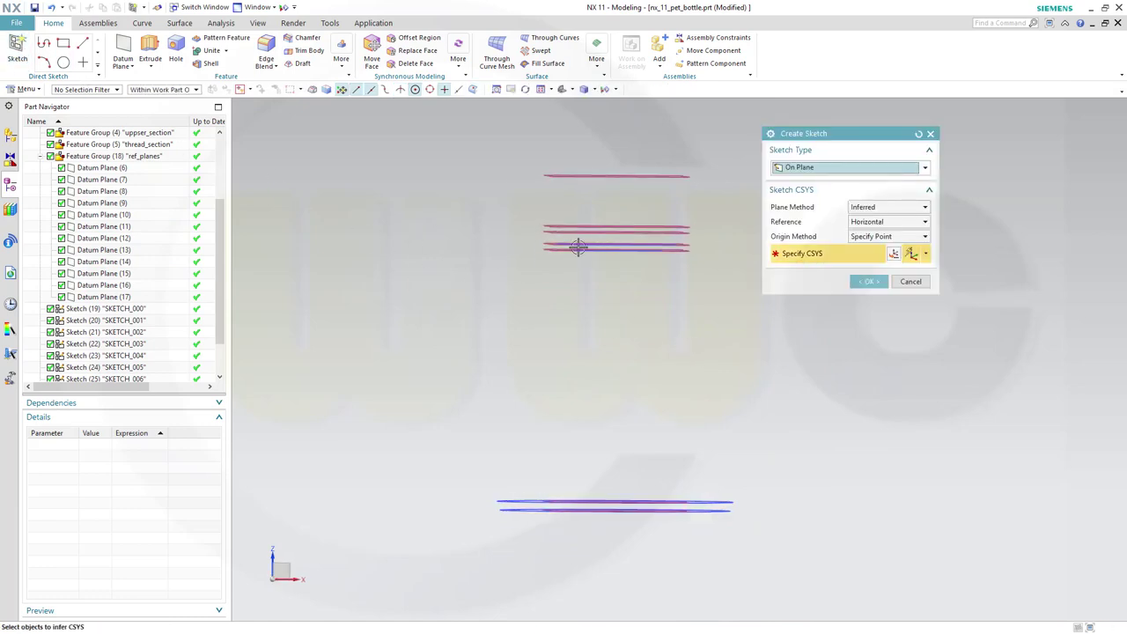
left_click(568, 245)
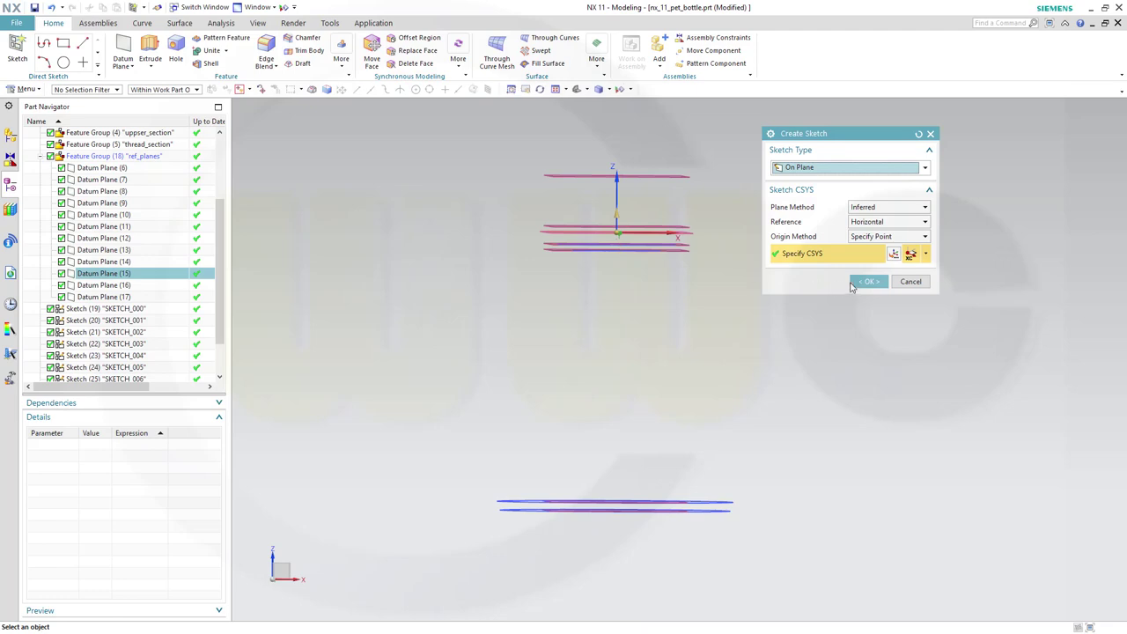
left_click(867, 281)
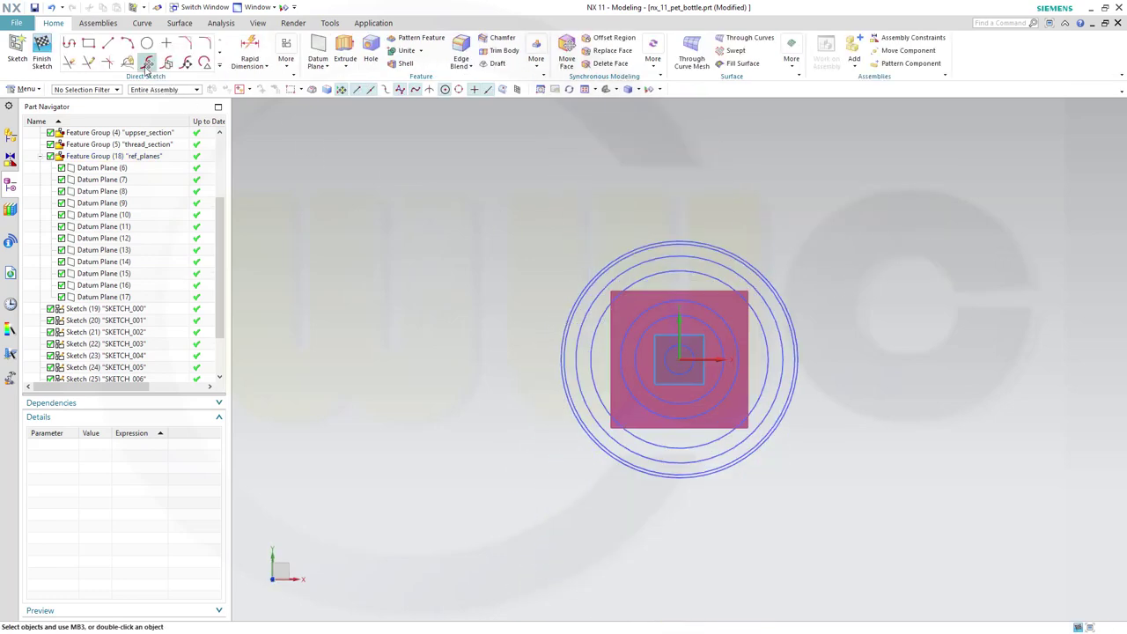
left_click(148, 44)
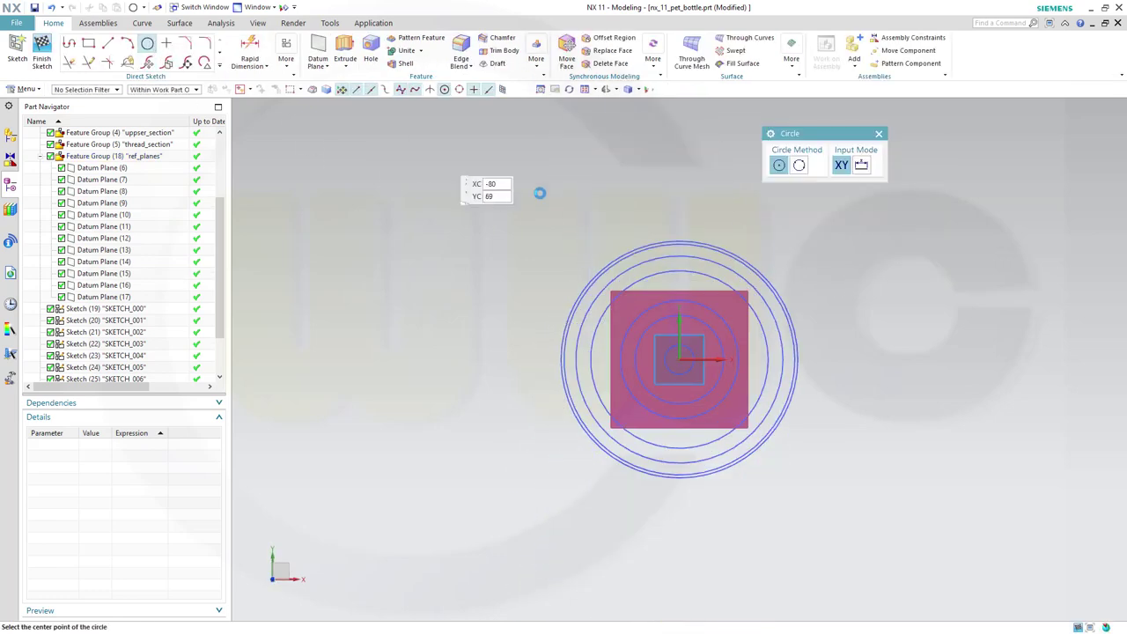
left_click(677, 358)
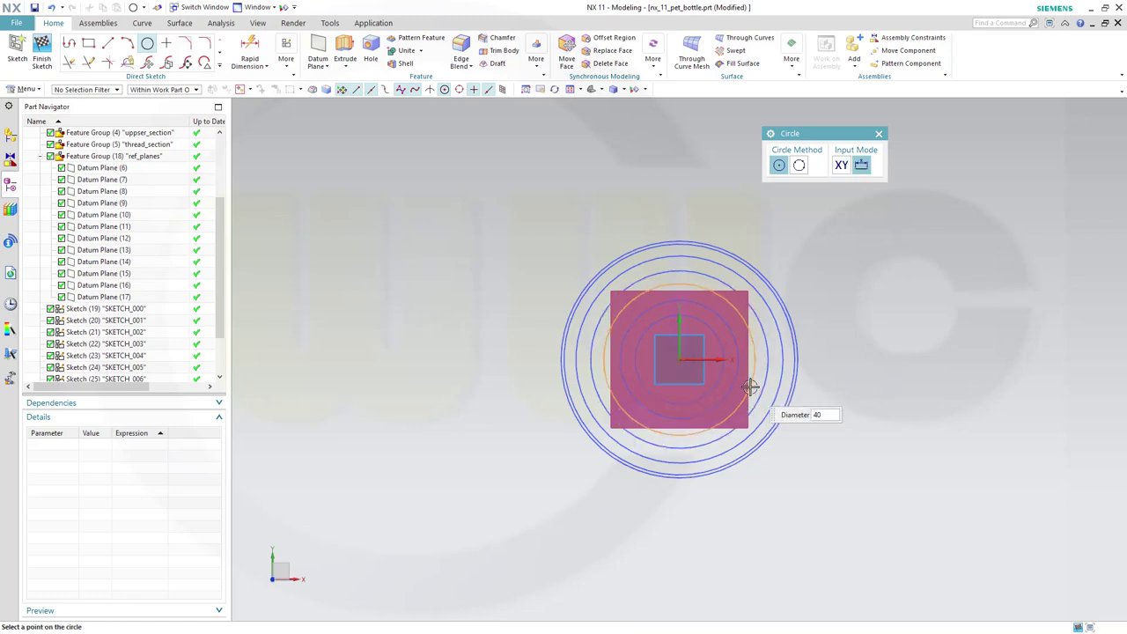
left_click(750, 388)
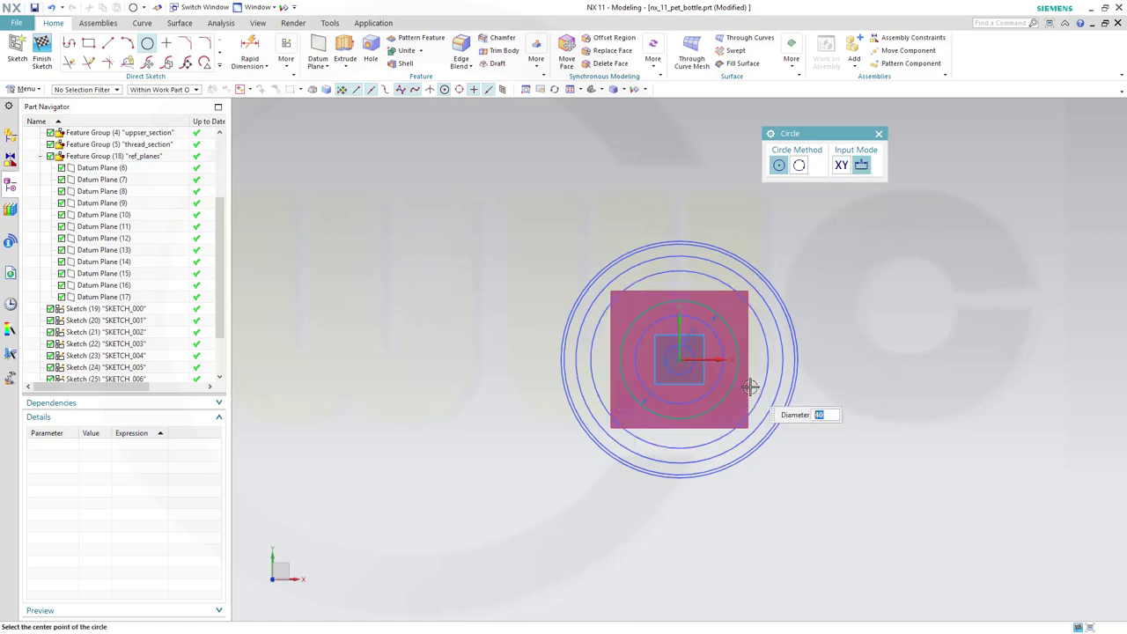
left_click(42, 56)
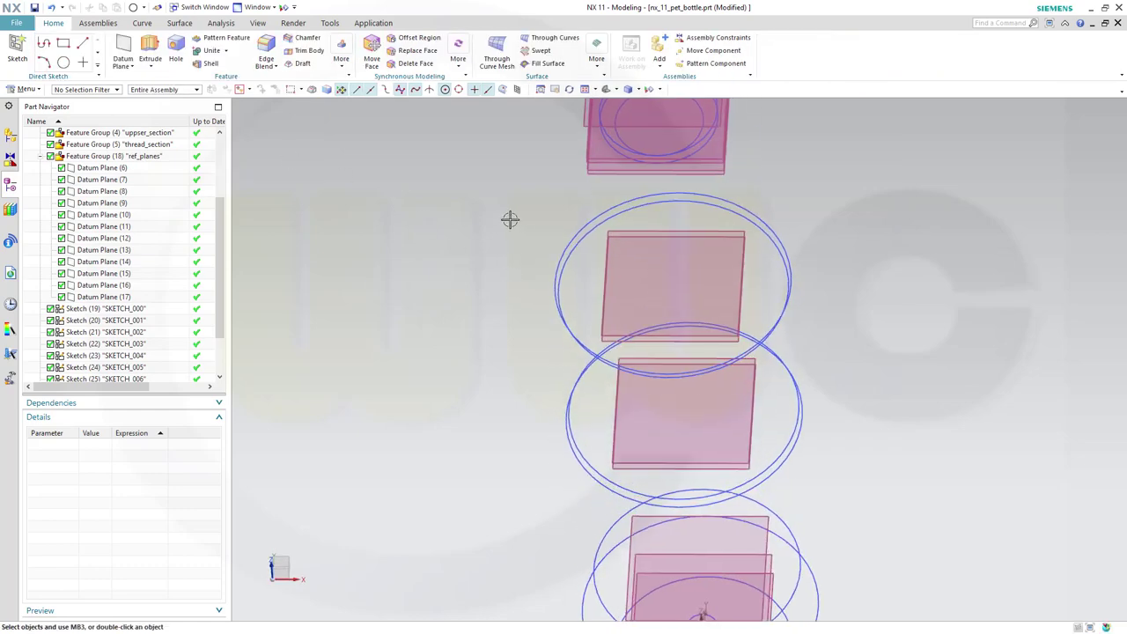
- Create a sketch on Datum Plane (16) with a 30 mm diameter circle centred on the origin, and finish the sketch
scroll(712, 185, "up", 1)
scroll(863, 173, "down", 3)
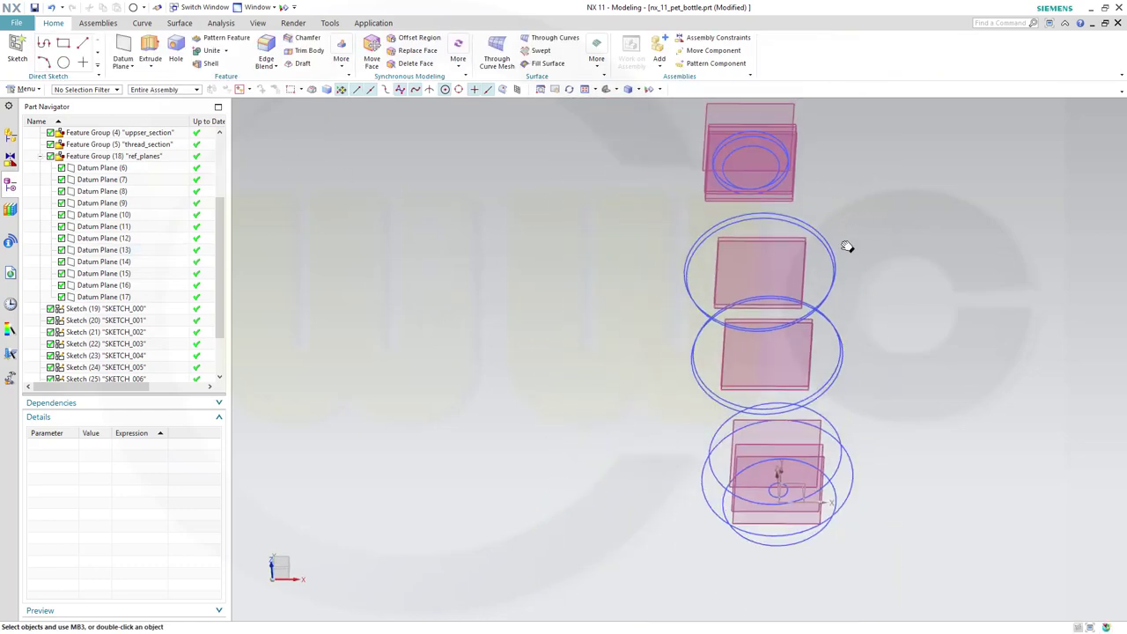
scroll(815, 370, "up", 2)
middle_click_drag(814, 370, 832, 284)
left_click(17, 50)
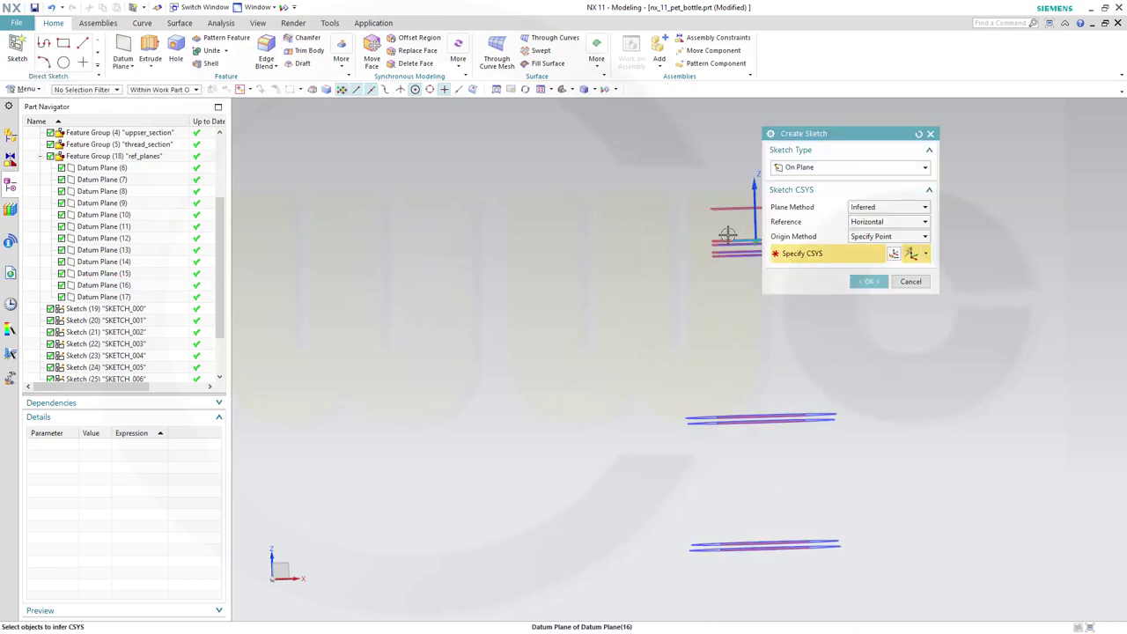
left_click(727, 238)
left_click(869, 282)
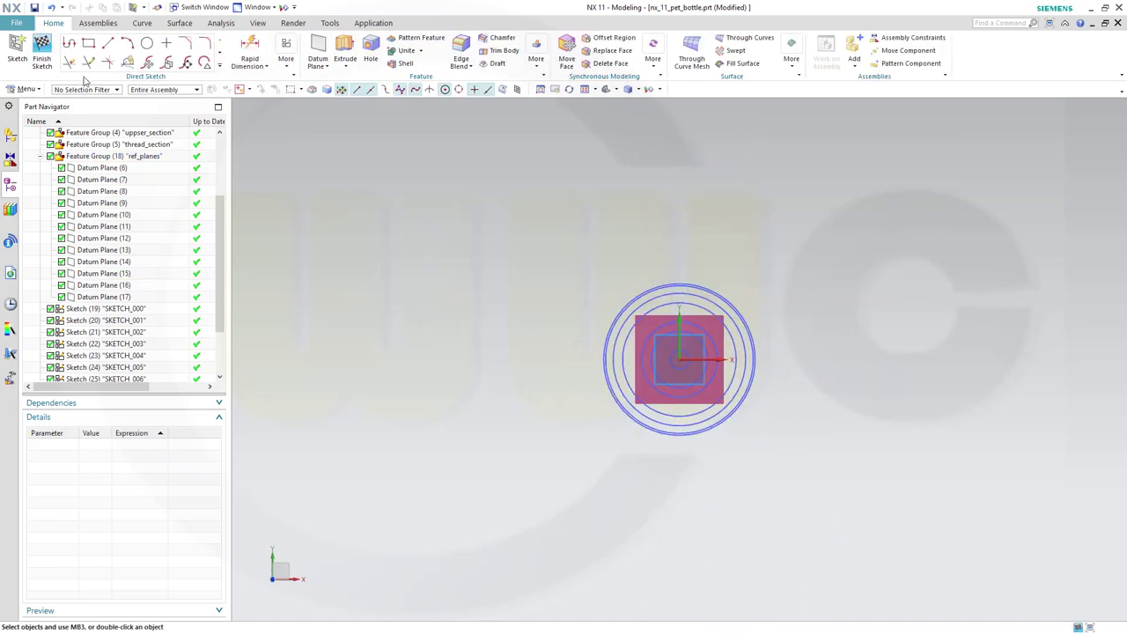
left_click(147, 44)
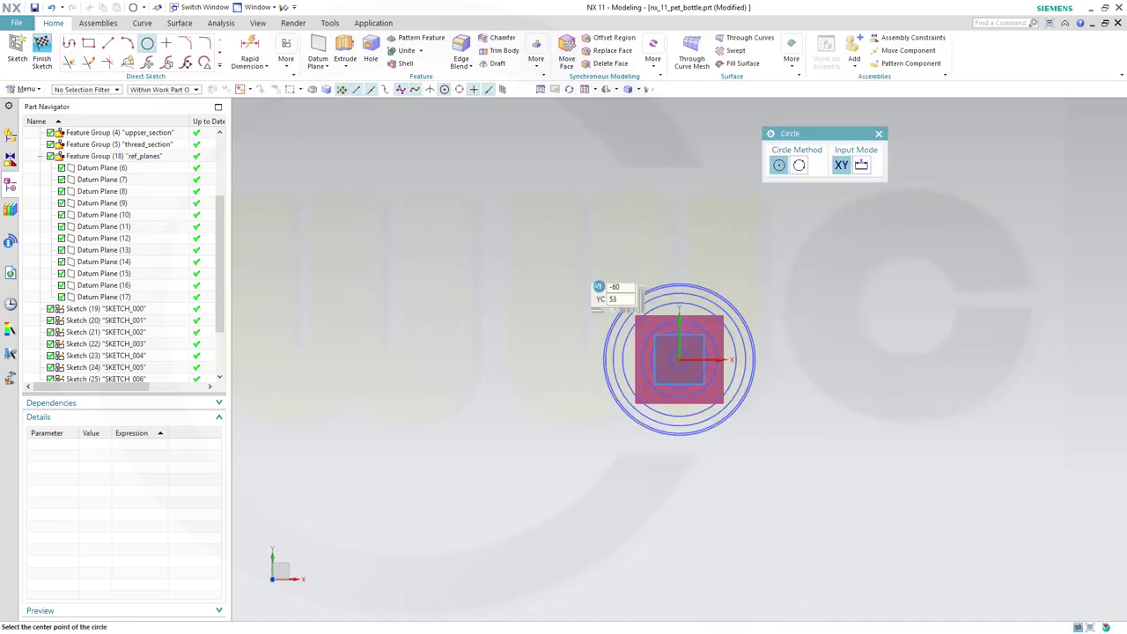
left_click(678, 360)
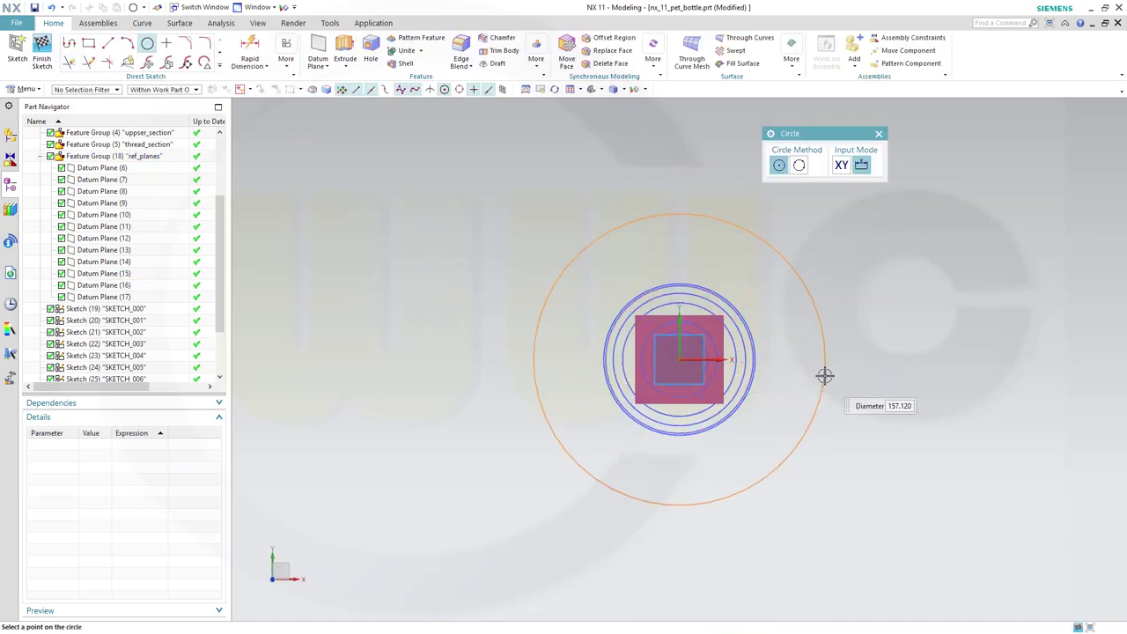
key("Return")
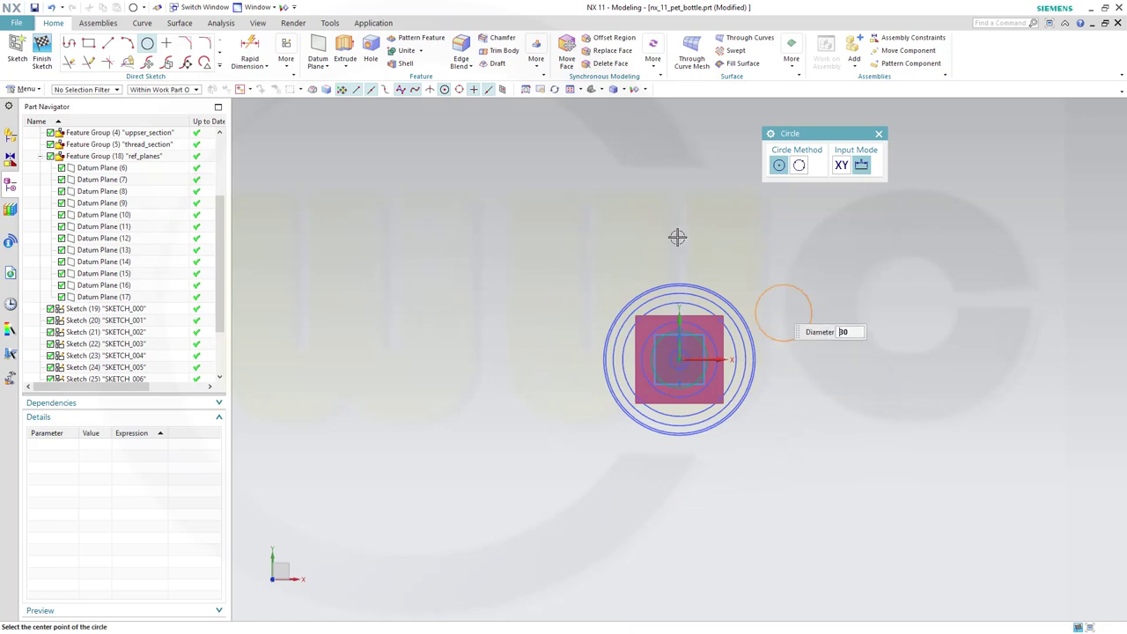
left_click(42, 53)
- Create a sketch on Datum Plane (17) with a 30 mm diameter circle centred on the origin, and finish the sketch
mouse_move(550, 295)
middle_mouse_down()
mouse_move(523, 256)
mouse_move(525, 232)
middle_mouse_up()
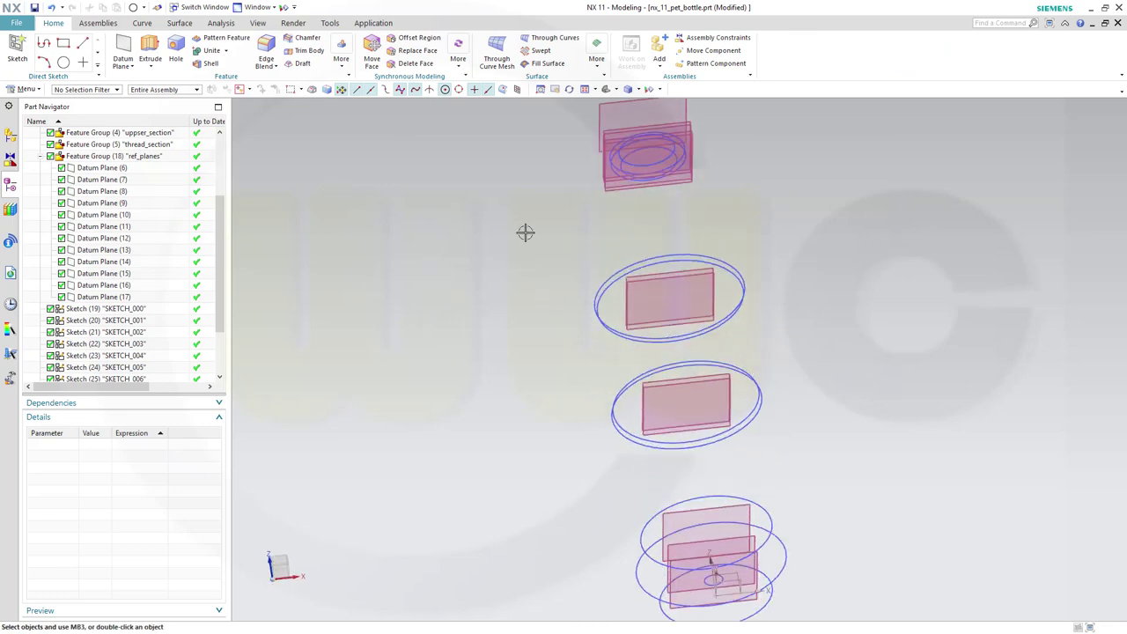
left_click(596, 107)
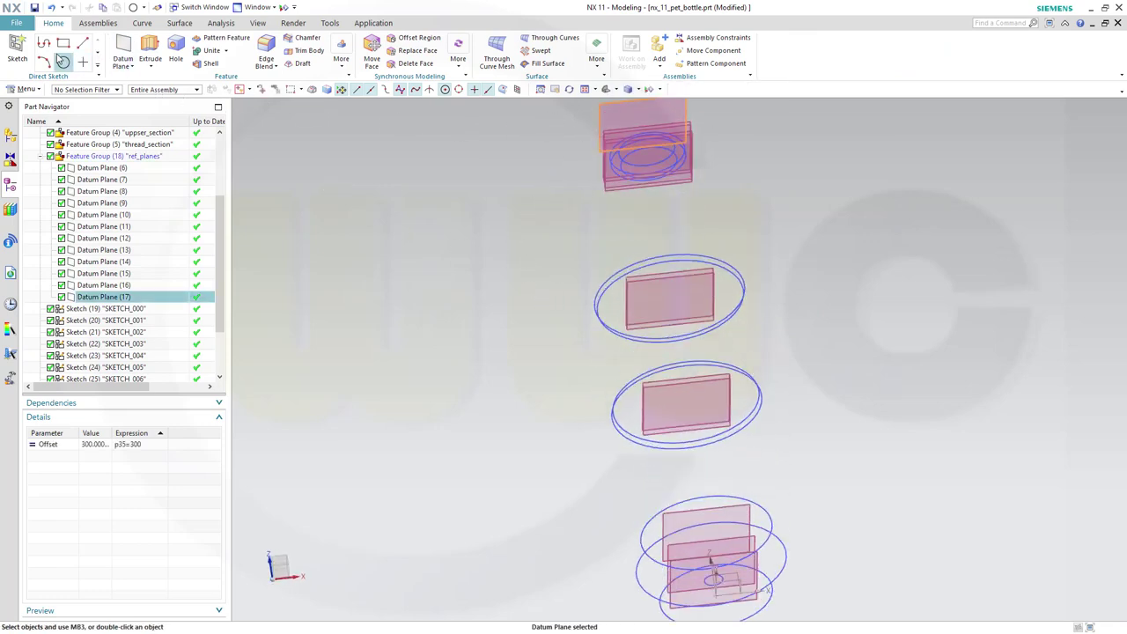
key("Escape")
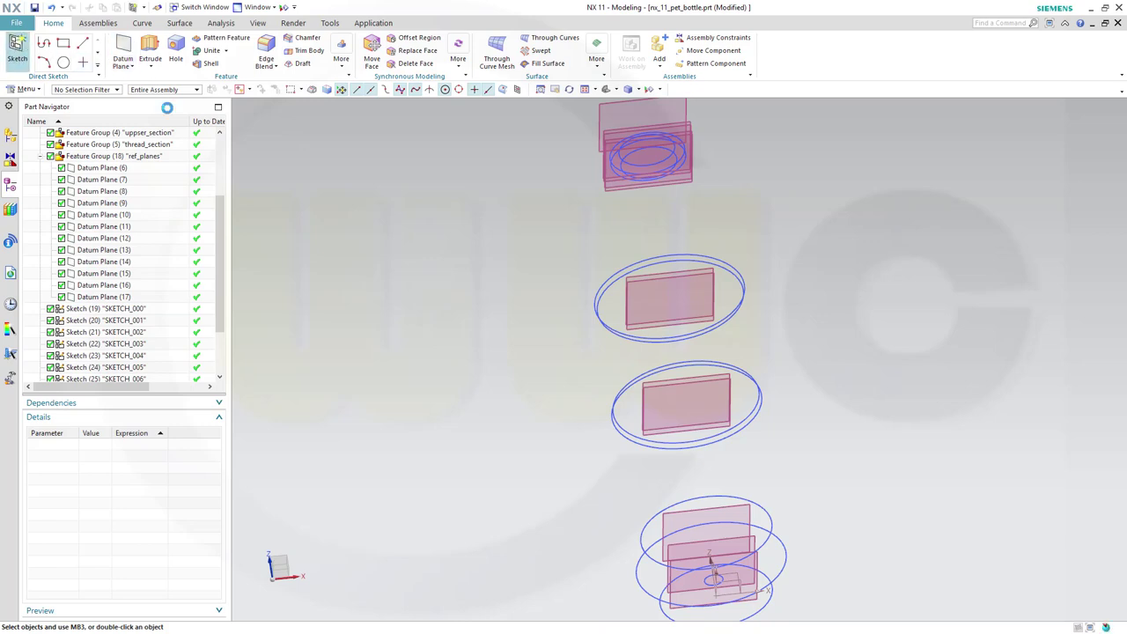
left_click(595, 115)
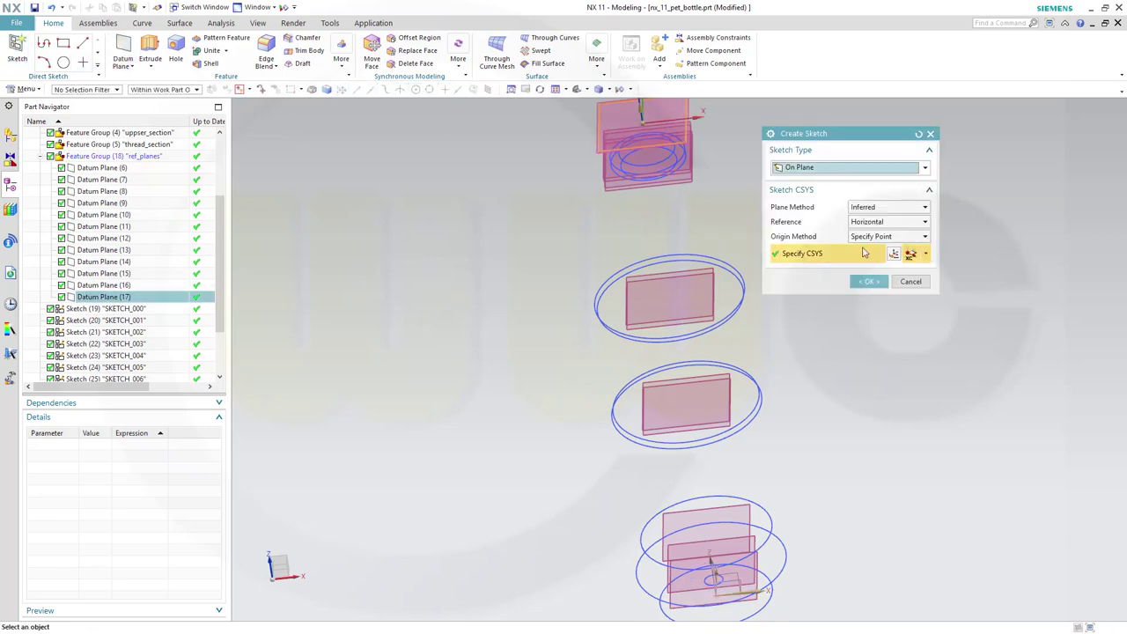
left_click(869, 283)
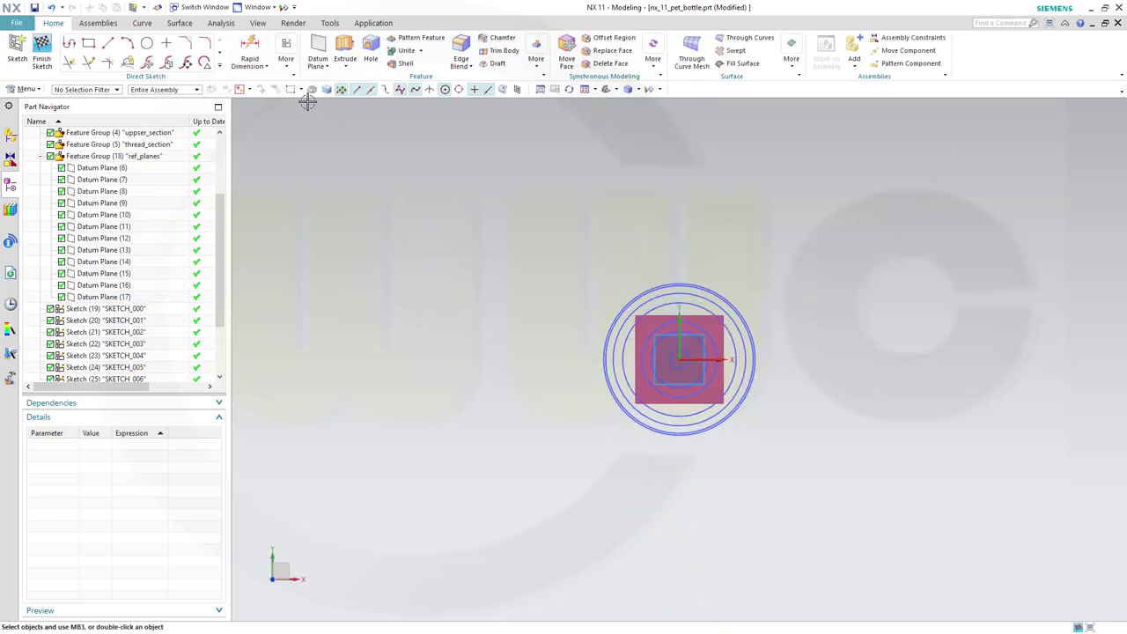
left_click(147, 44)
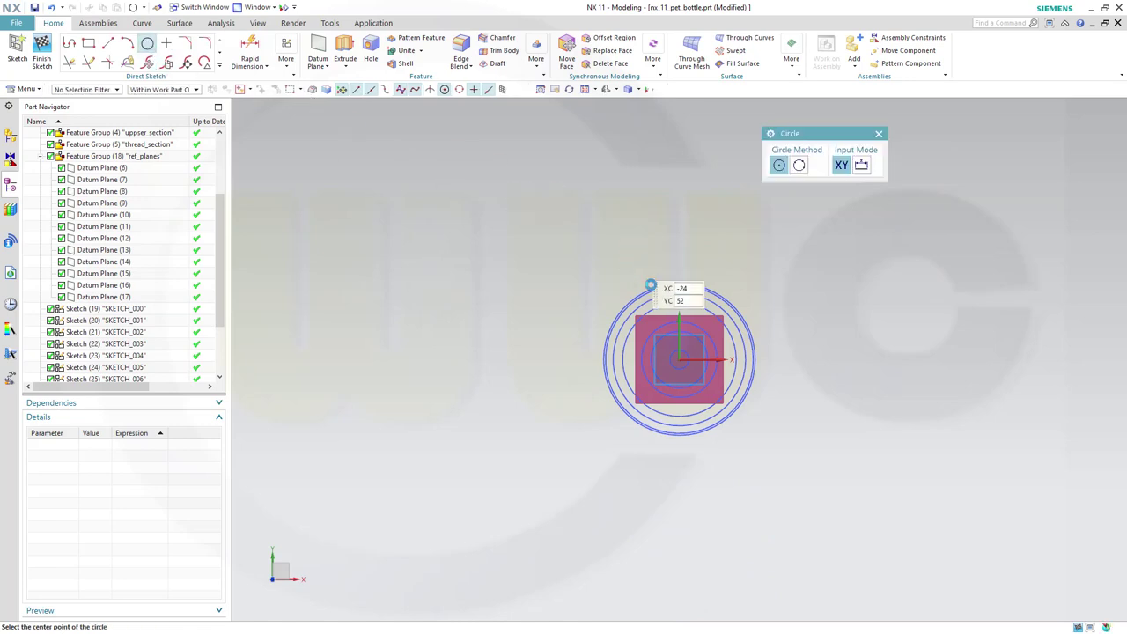
left_click(679, 362)
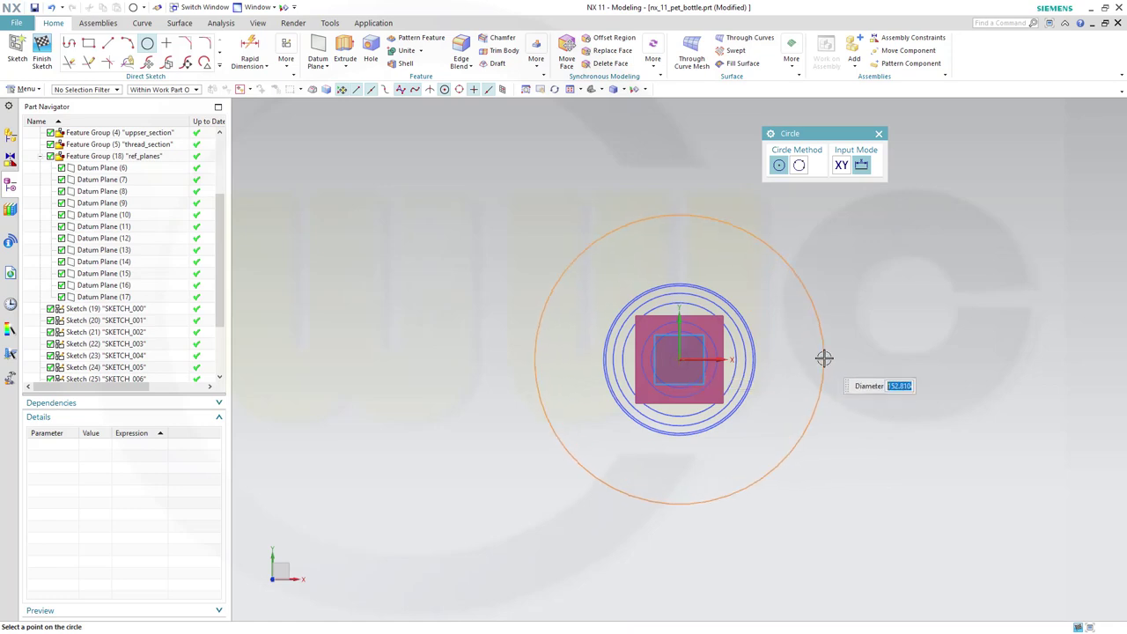
key("Return")
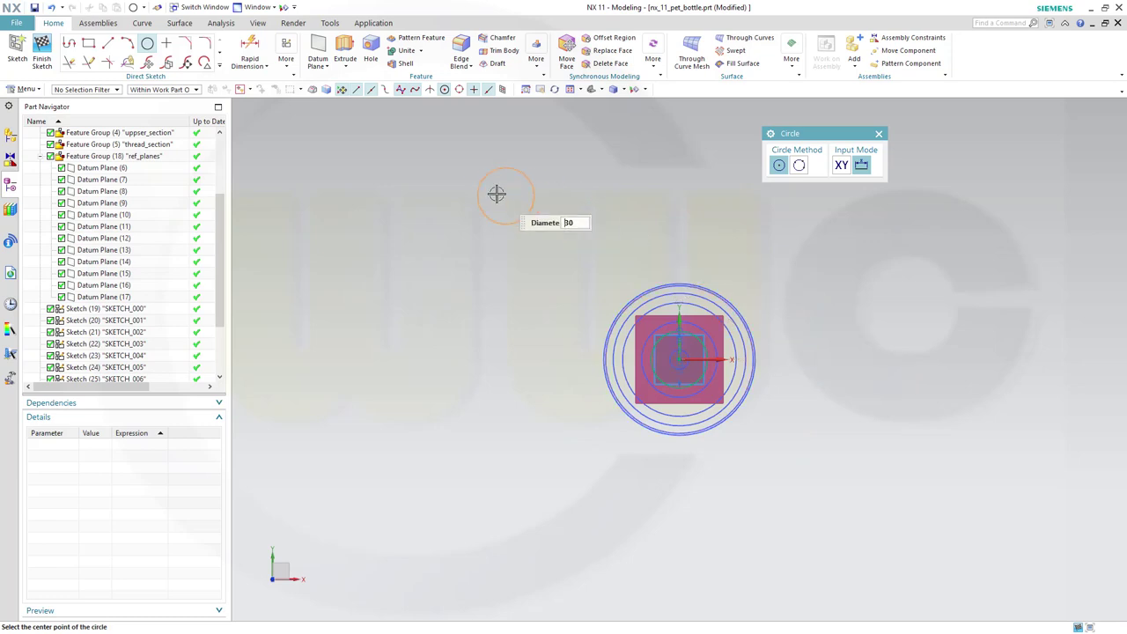
left_click(41, 54)
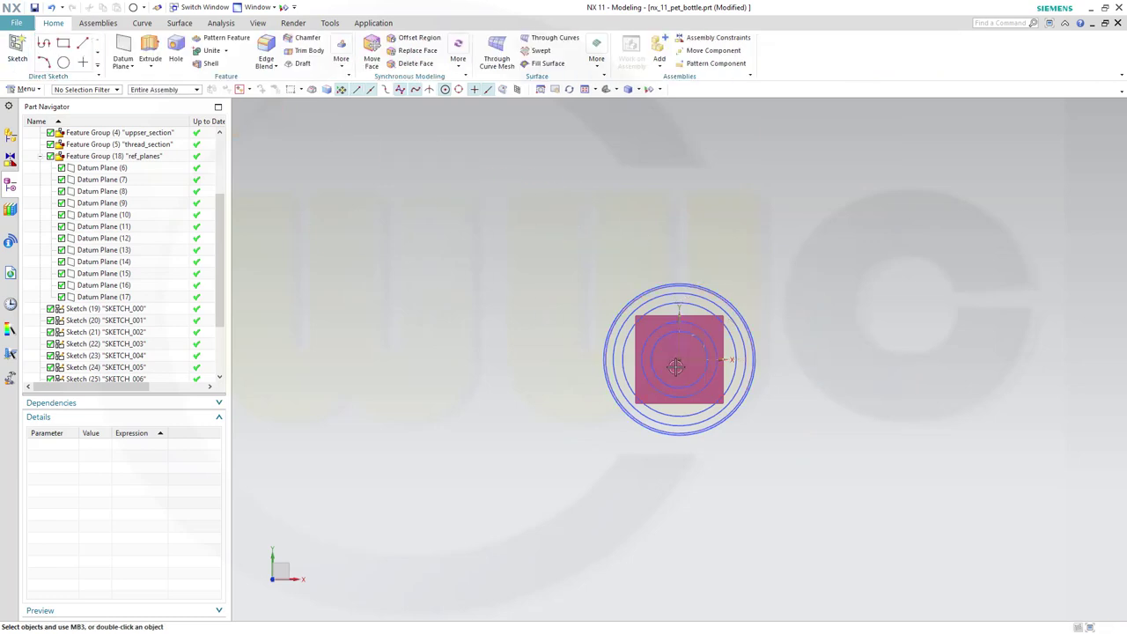
- Start a Through Curves surface with the SKETCH_000 base circle as first section and the SKETCH_002 circle as second section
mouse_move(675, 367)
middle_mouse_down()
mouse_move(650, 254)
mouse_move(911, 364)
middle_mouse_up()
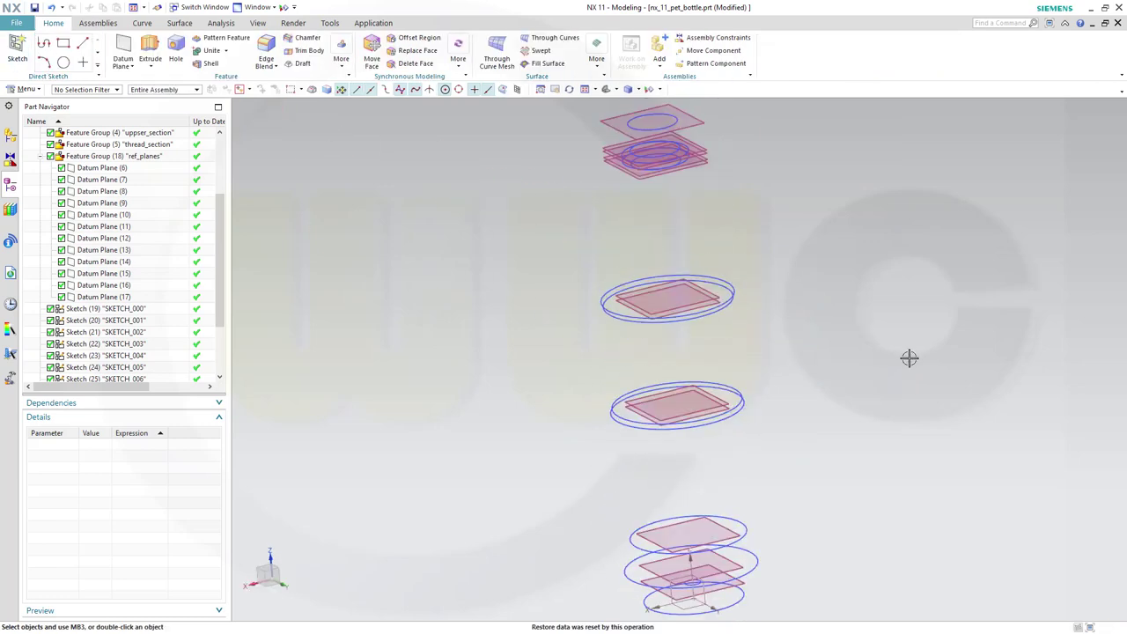
middle_click_drag(836, 340, 819, 317)
left_click(553, 38)
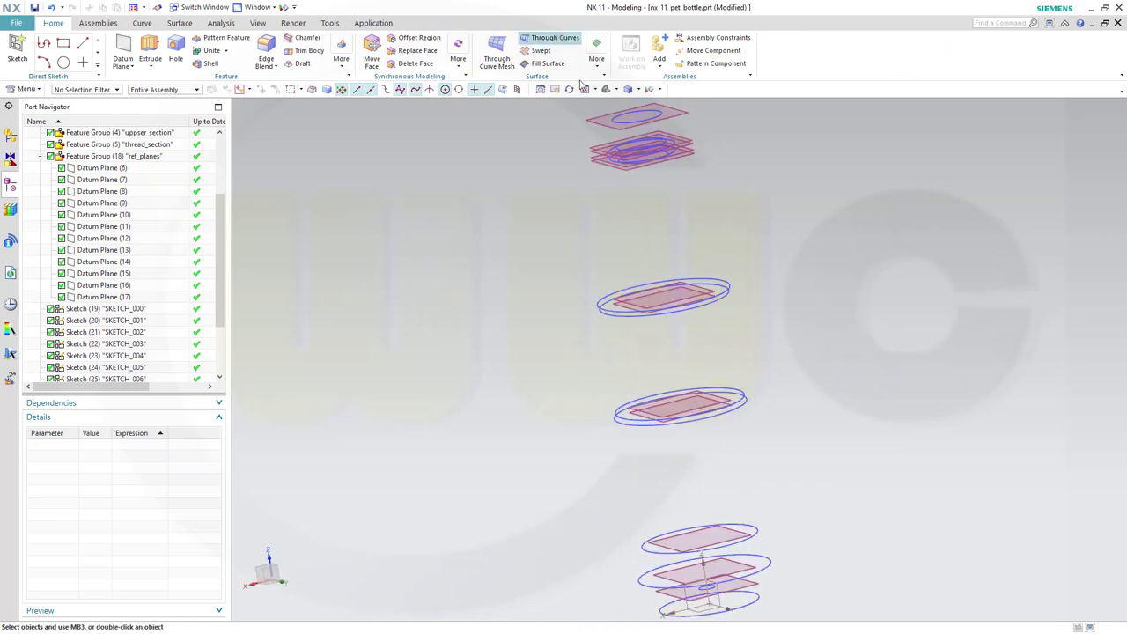
middle_click_drag(836, 525, 797, 493, "shift")
left_click(553, 38)
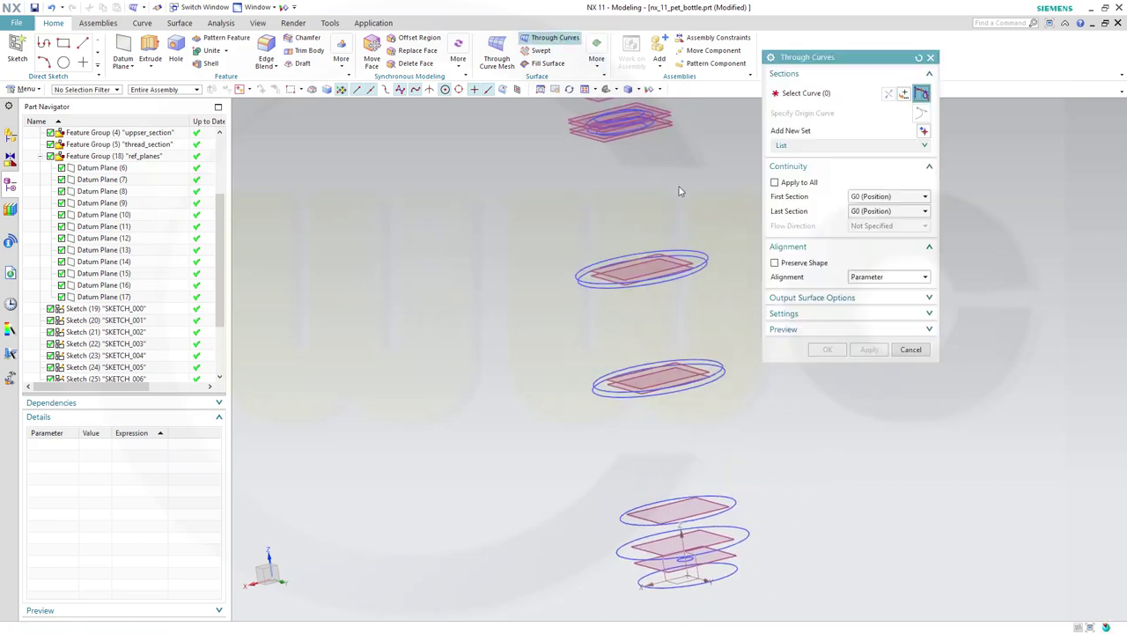
left_click(729, 573)
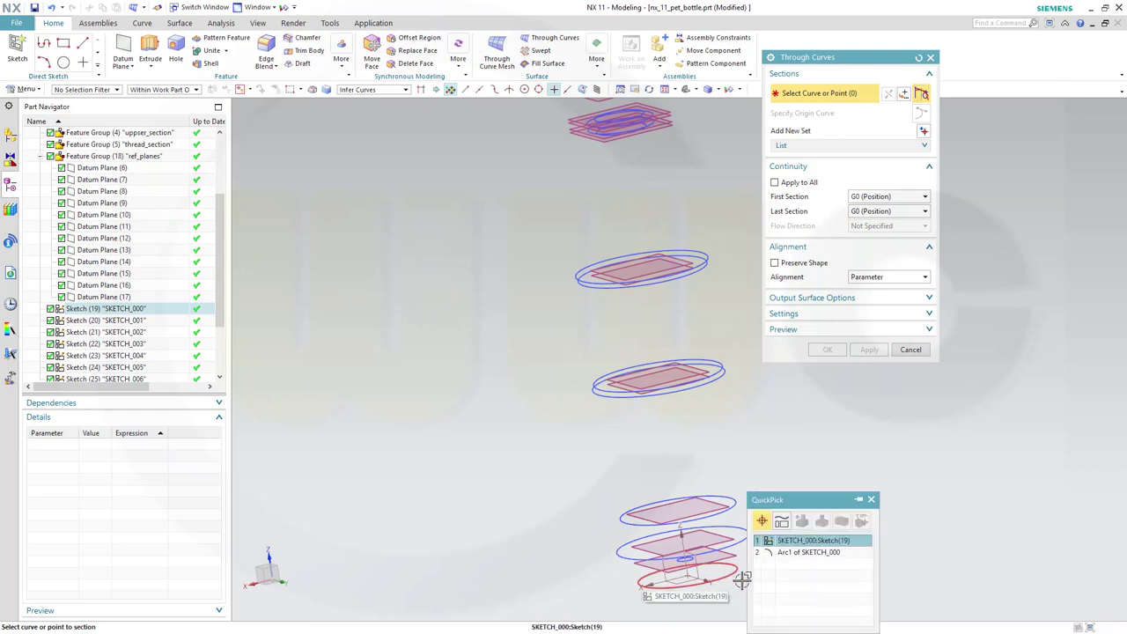
left_click(798, 542)
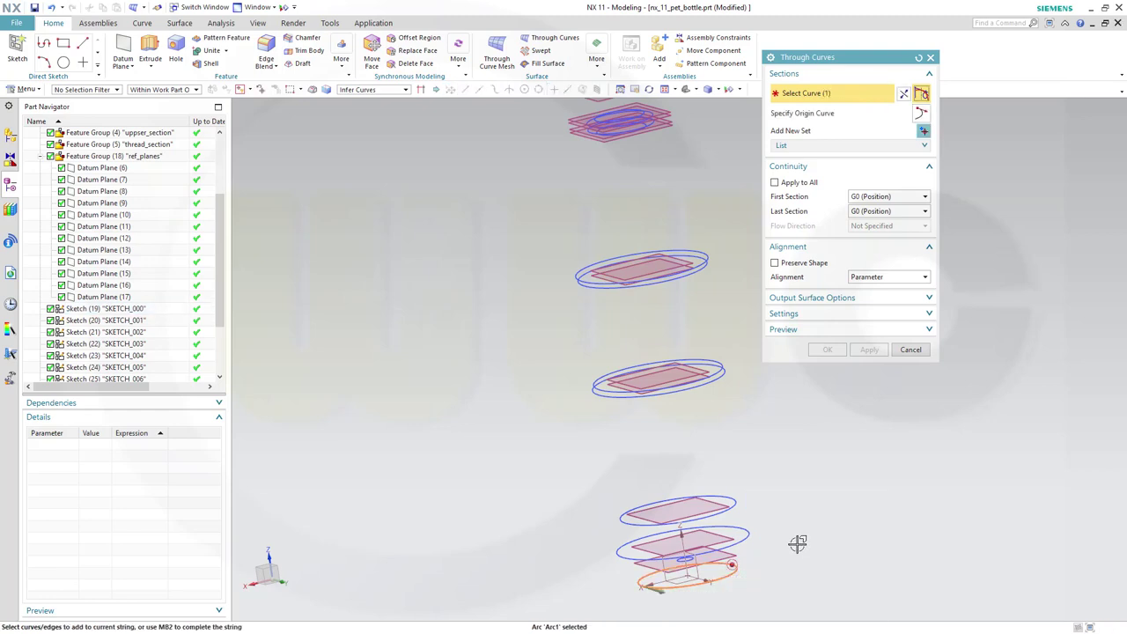
middle_click(793, 534)
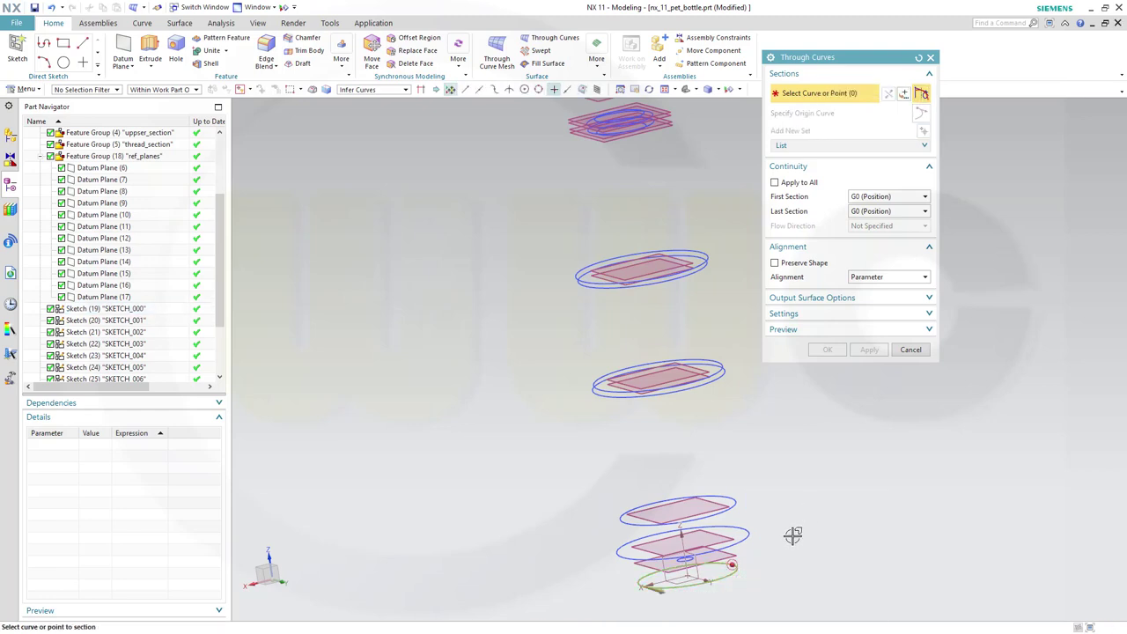
left_click(746, 539)
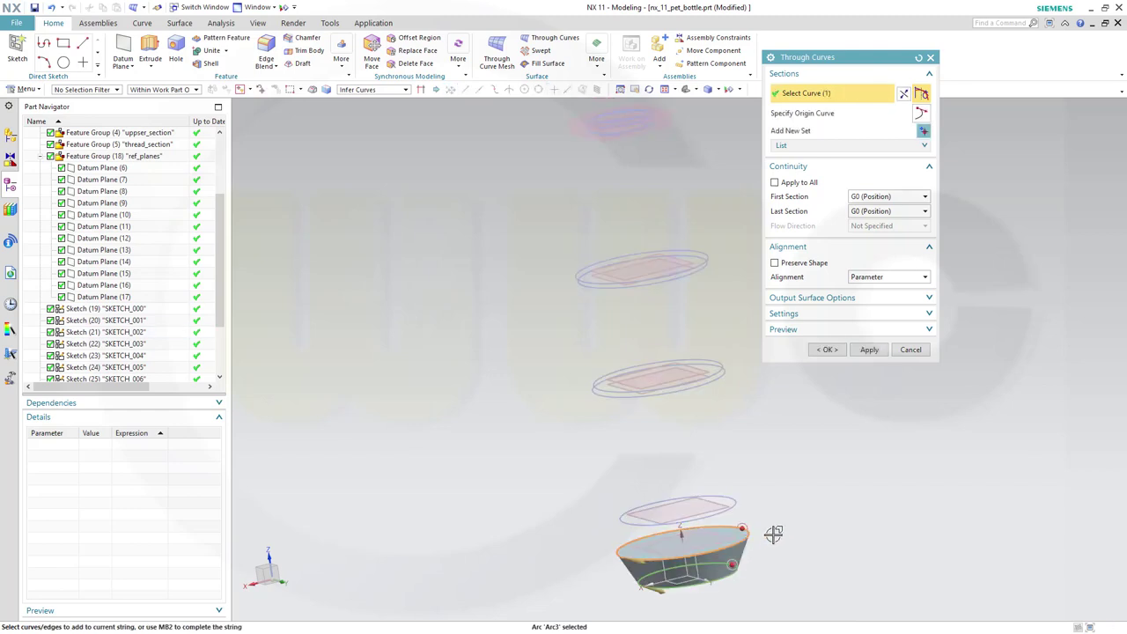
- Set the body type of the Through Curves surface to Sheet
left_click(925, 315)
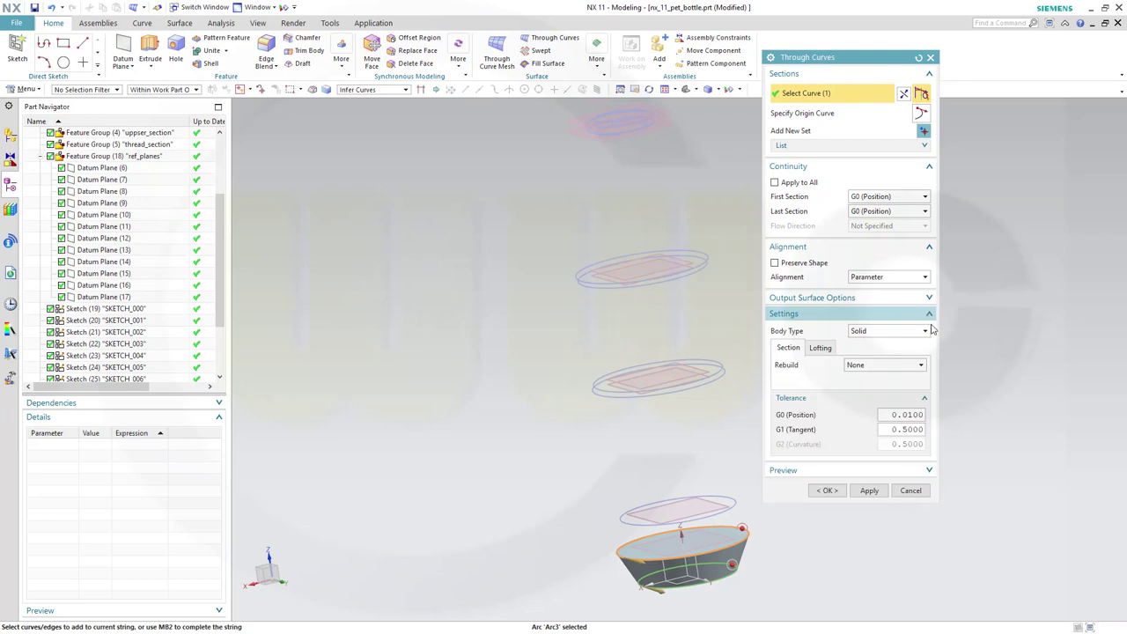
left_click(925, 332)
left_click(900, 358)
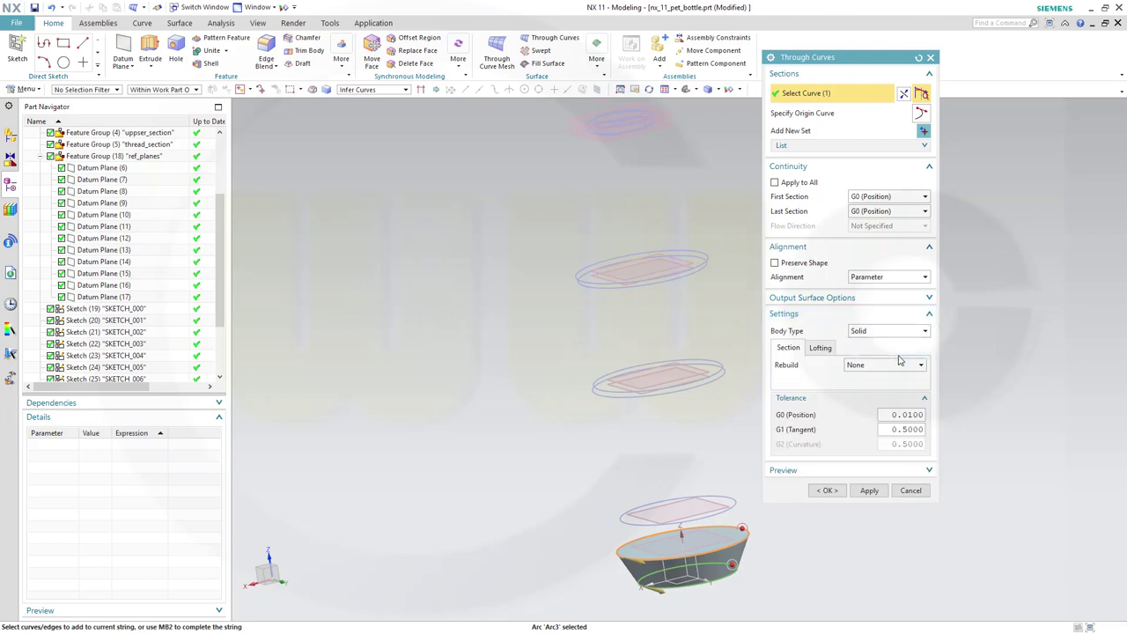
- Add the SKETCH_003 and SKETCH_004 circles as the third and fourth sections of the Through Curves surface
middle_click(729, 412)
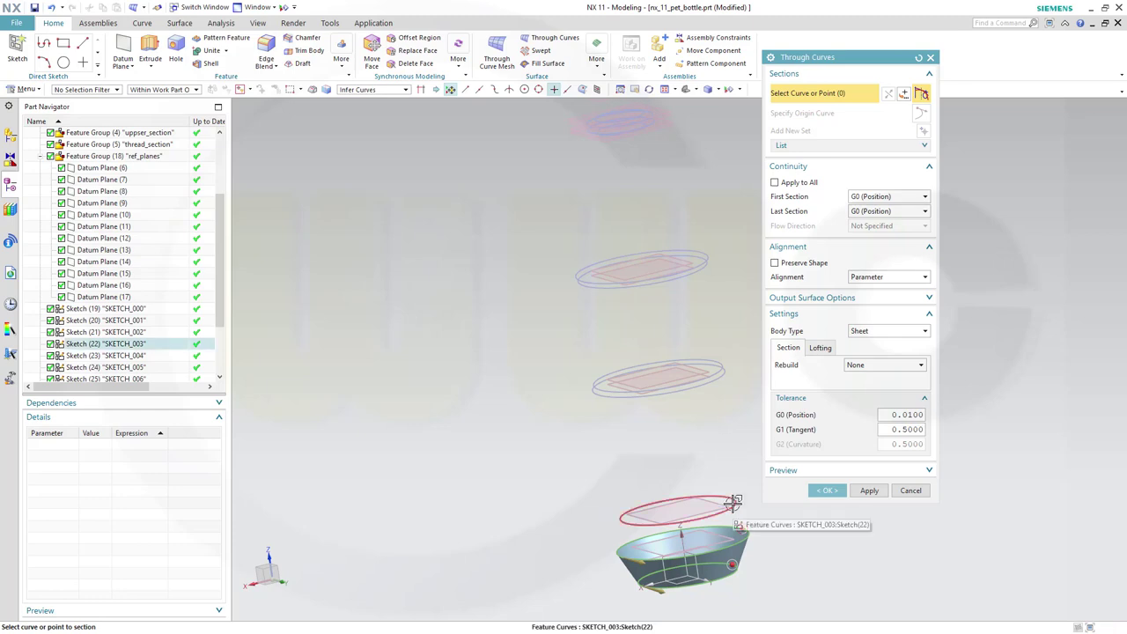
left_click(734, 502)
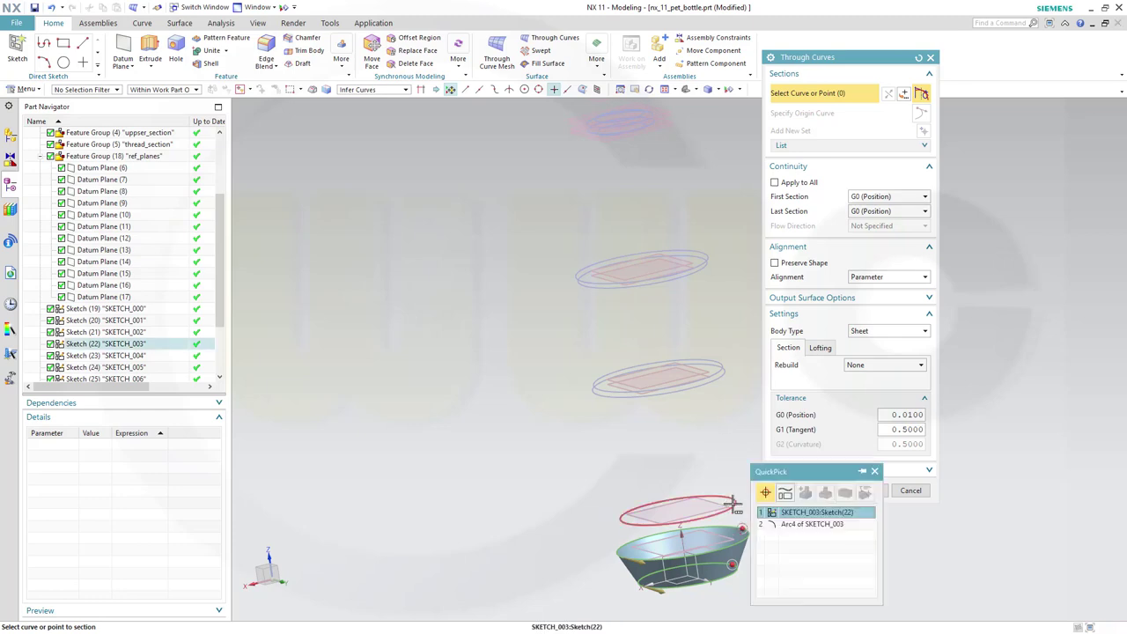
left_click(811, 524)
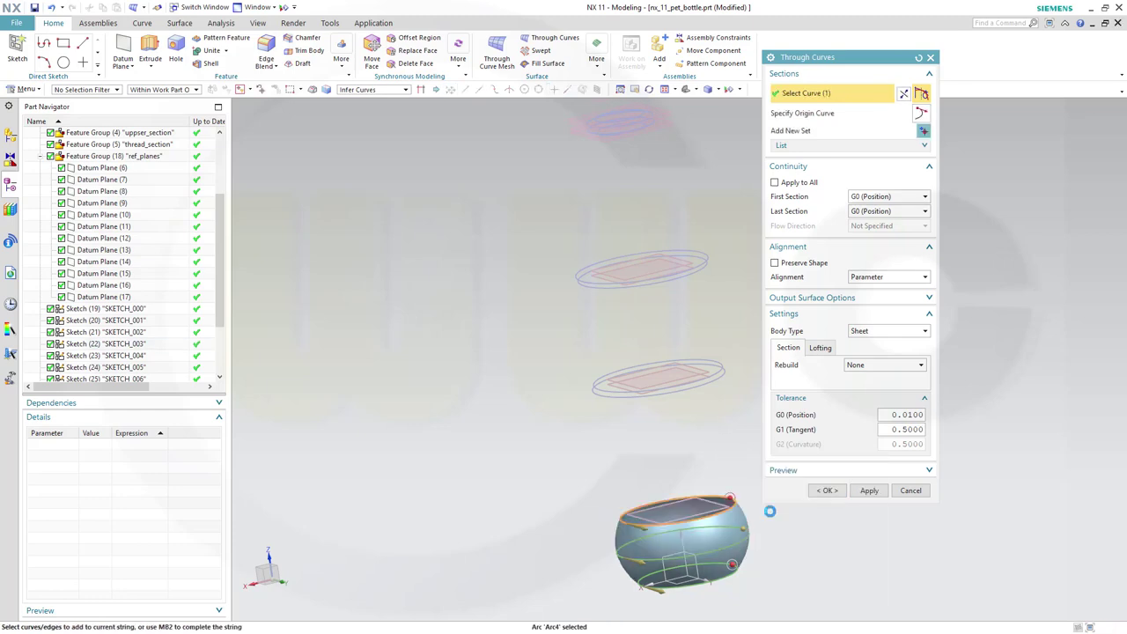
middle_click(730, 440)
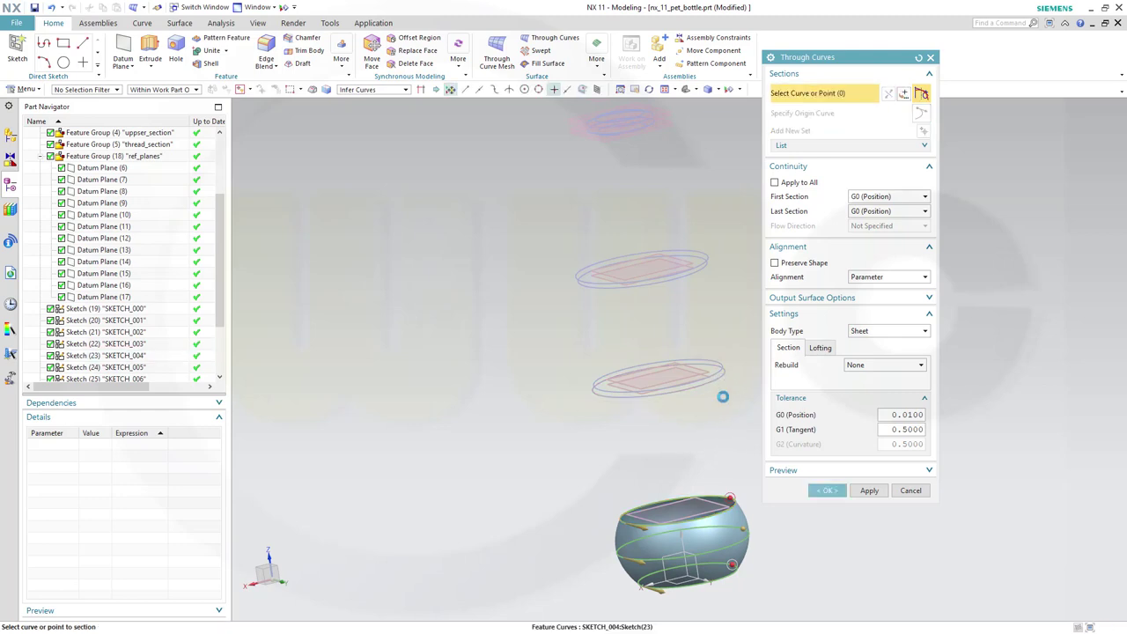
left_click(725, 394)
middle_click(729, 411)
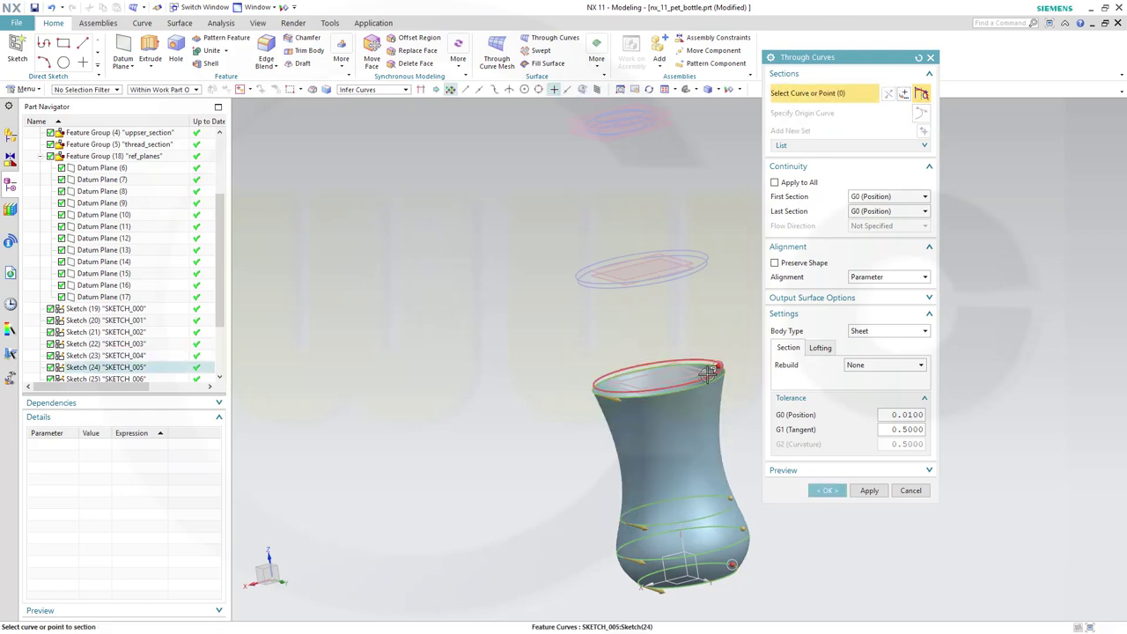
- Add the SKETCH_005, SKETCH_006 and SKETCH_007 circles as separate sections to extend the surface up the bottle body
left_click(709, 374)
middle_click(714, 338)
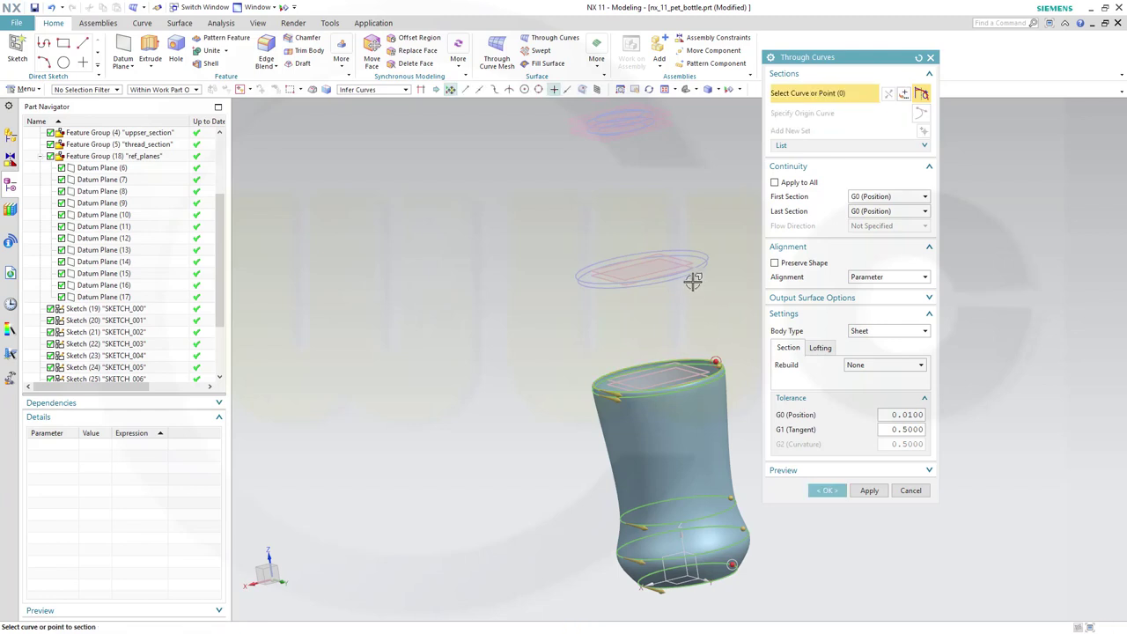
left_click(692, 277)
middle_click(720, 299)
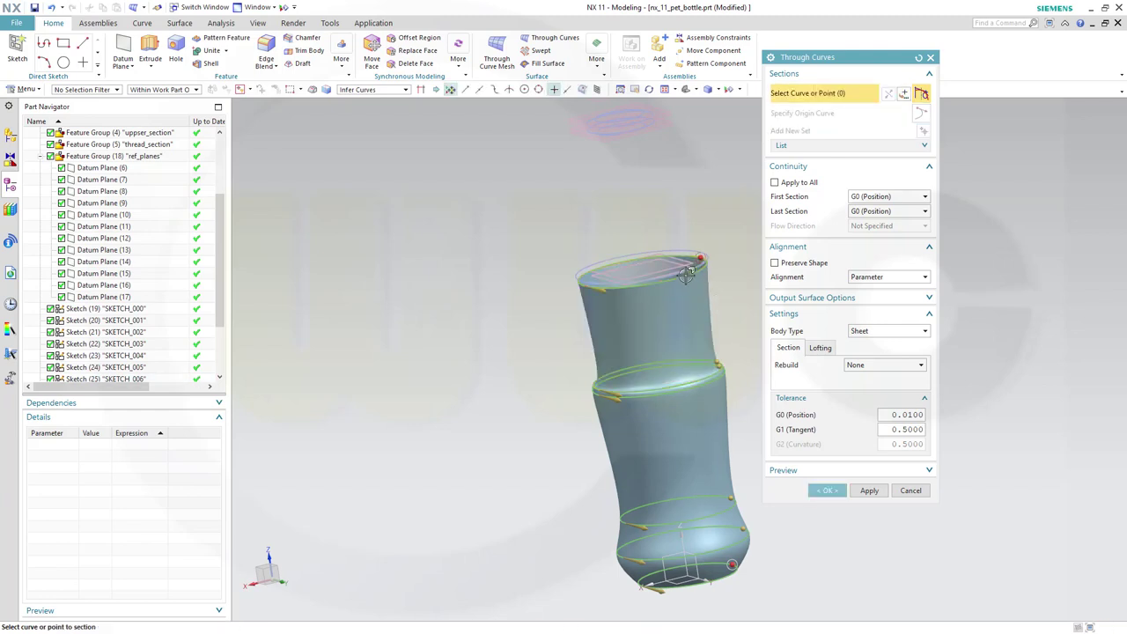
left_click(685, 268)
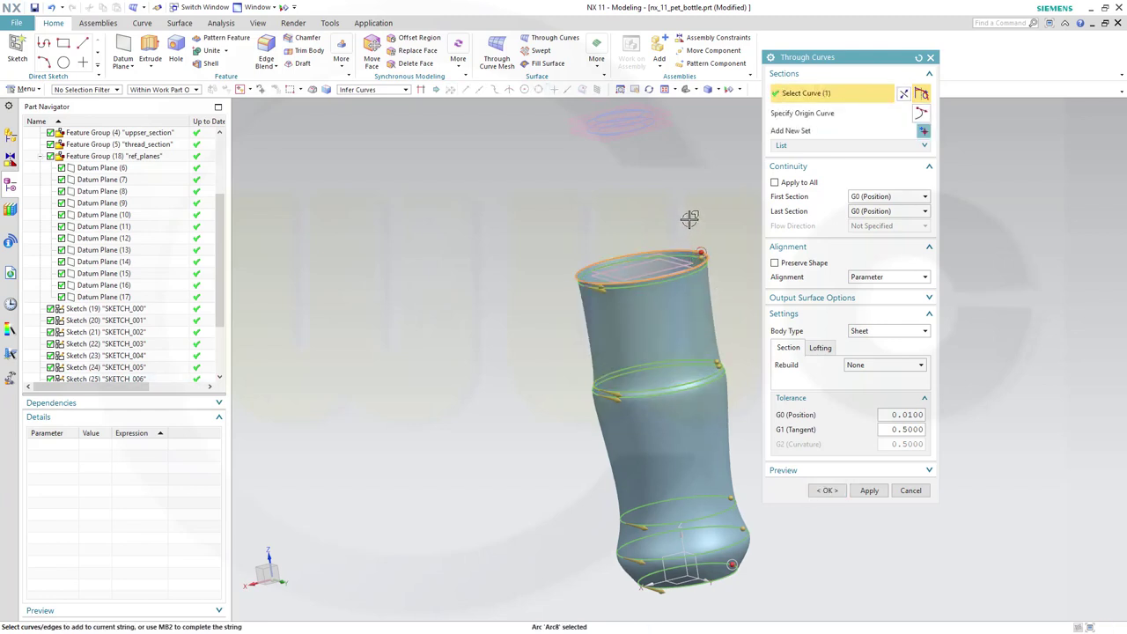
middle_click(692, 217)
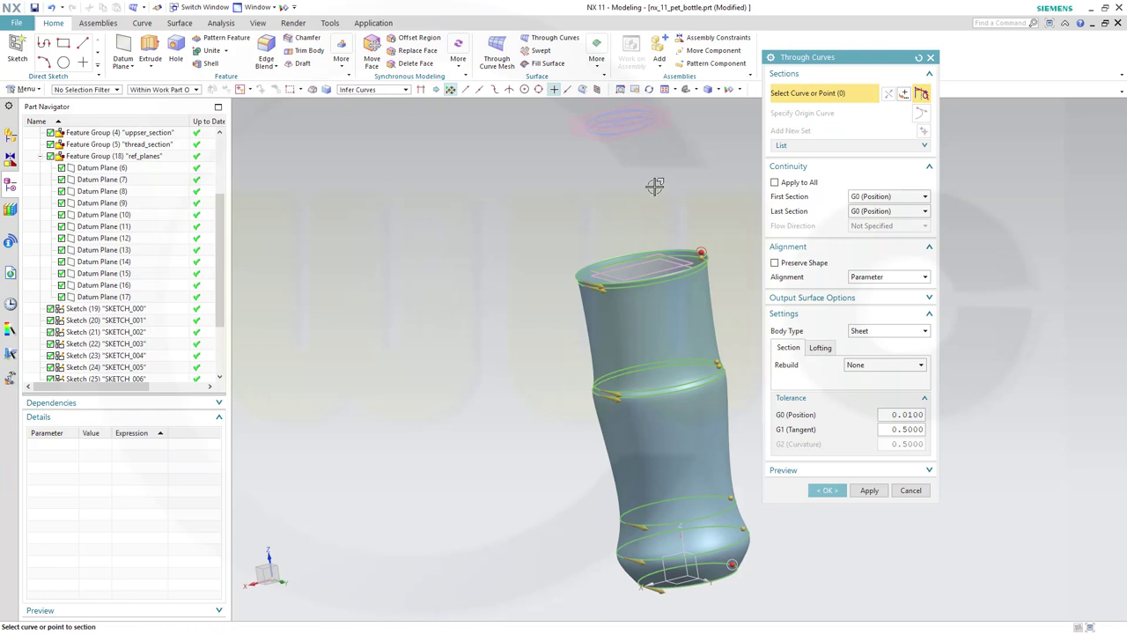
- Add the SKETCH_008 and SKETCH_009 circles as separate sections to extend the Through Curves surface to the bottle neck
middle_click_drag(654, 186, 666, 359, "shift")
scroll(641, 328, "up", 3)
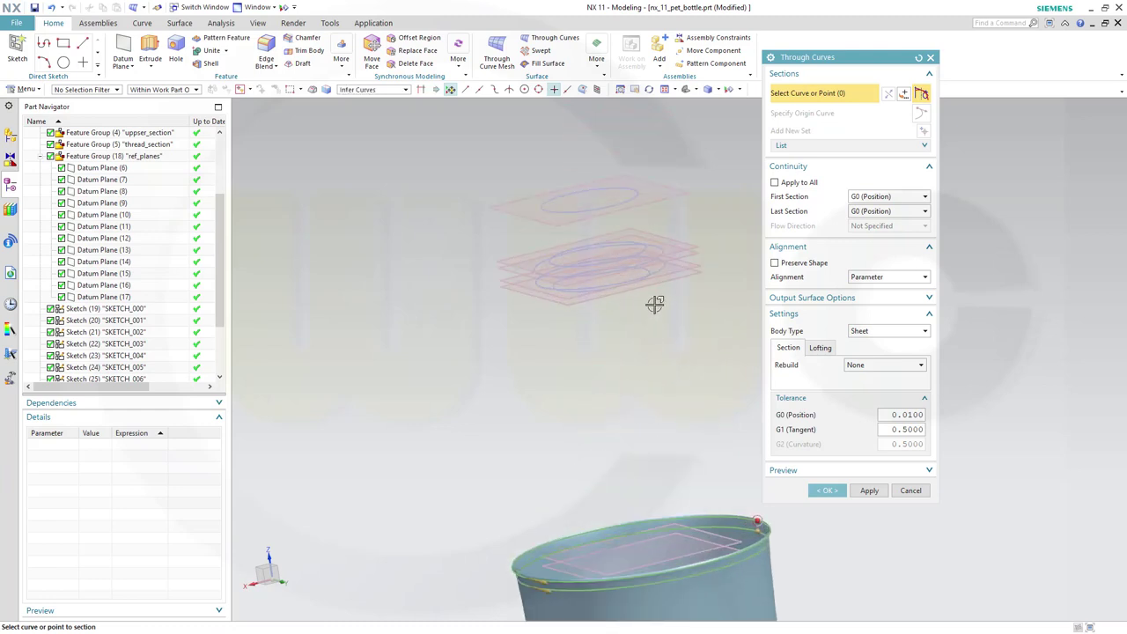
middle_click_drag(654, 304, 657, 297)
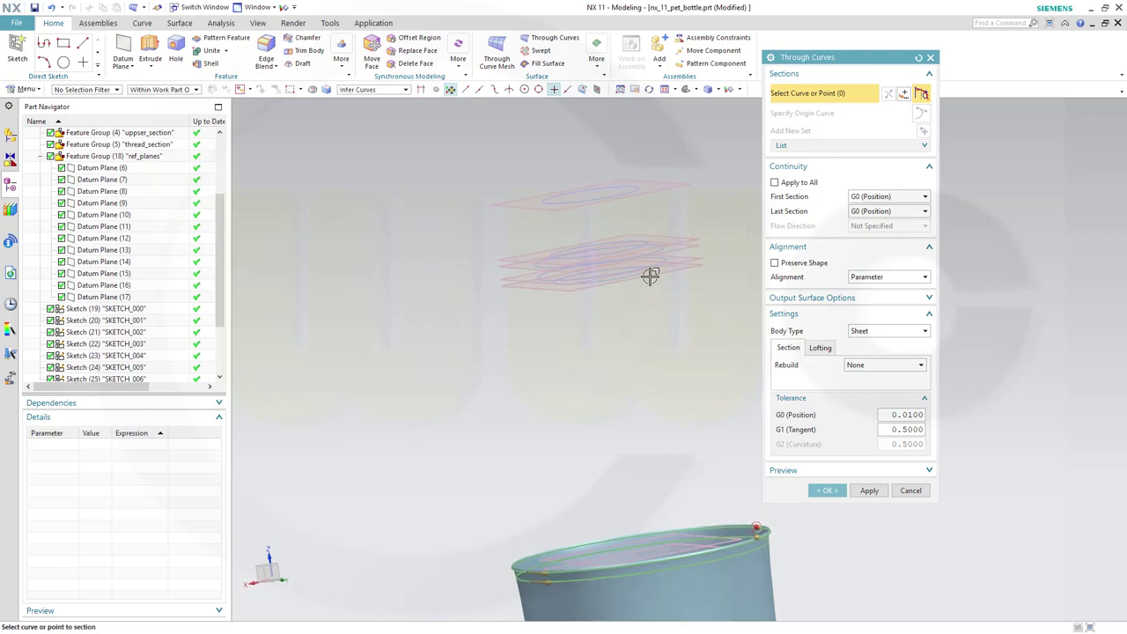
left_click(650, 275)
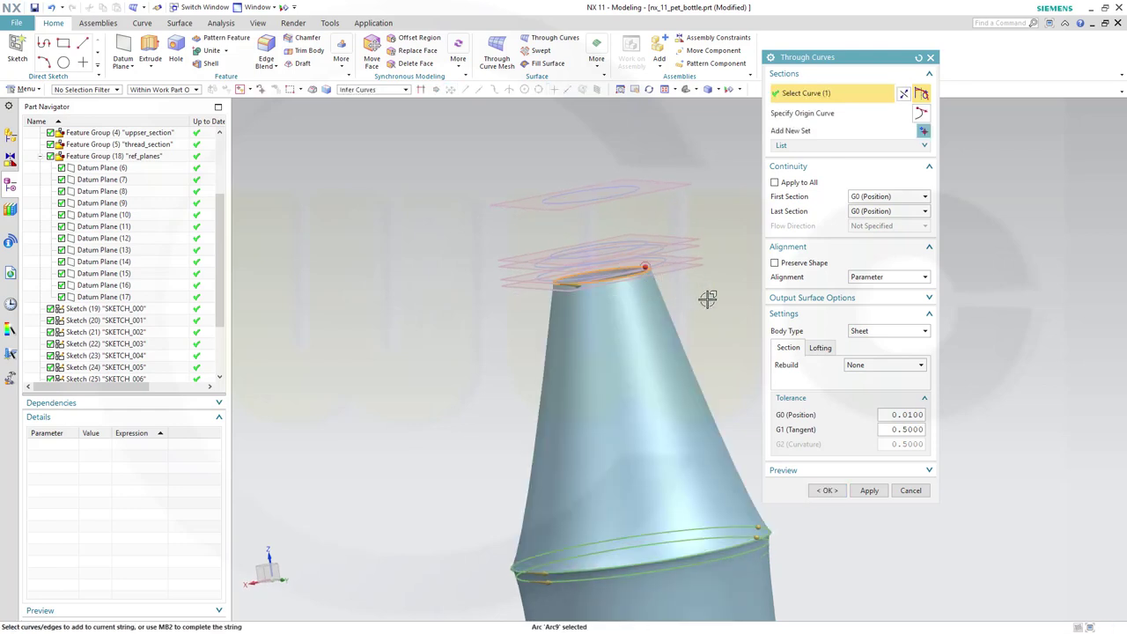
middle_click(708, 299)
left_click(660, 265)
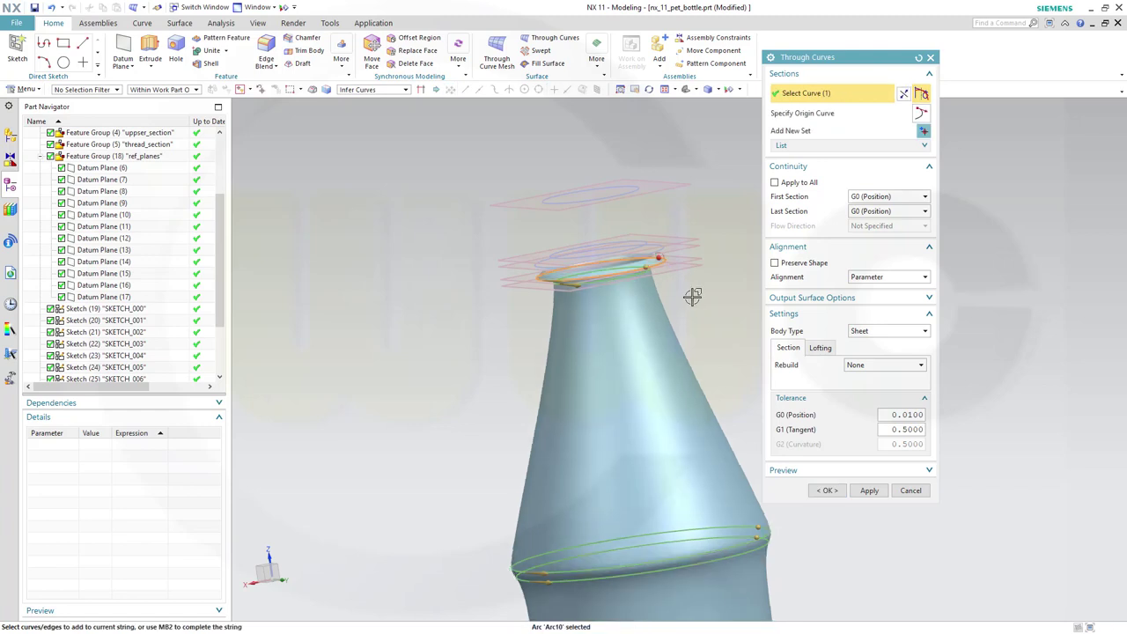
- Add the SKETCH_010, SKETCH_011 and SKETCH_012 circles as the last separate sections, up to the bottle mouth
left_click(657, 250)
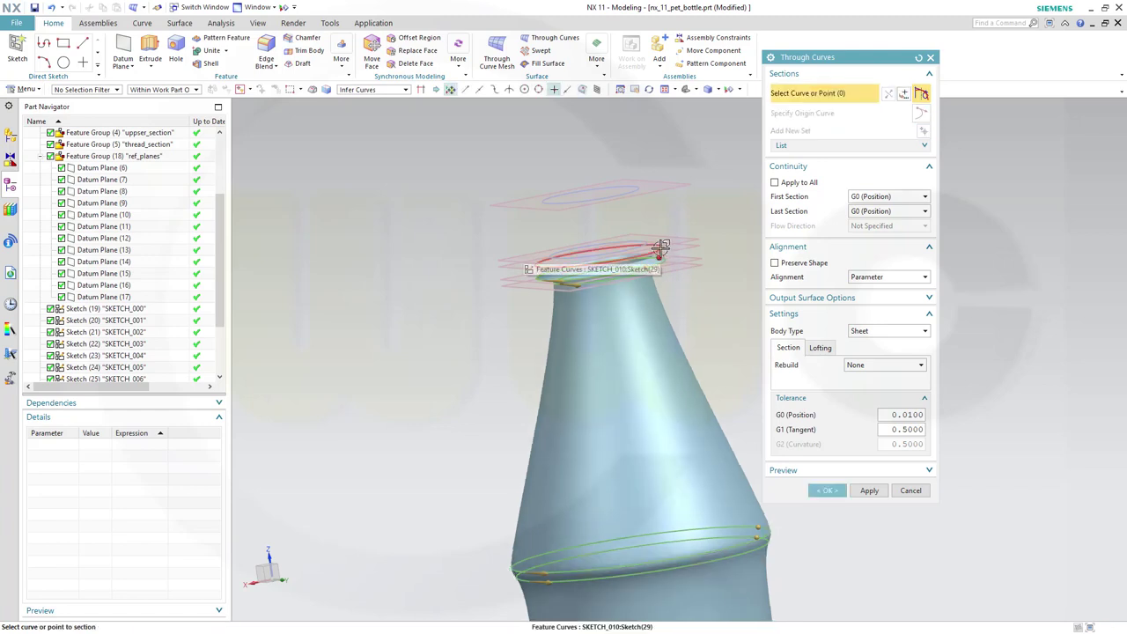
middle_click(693, 300)
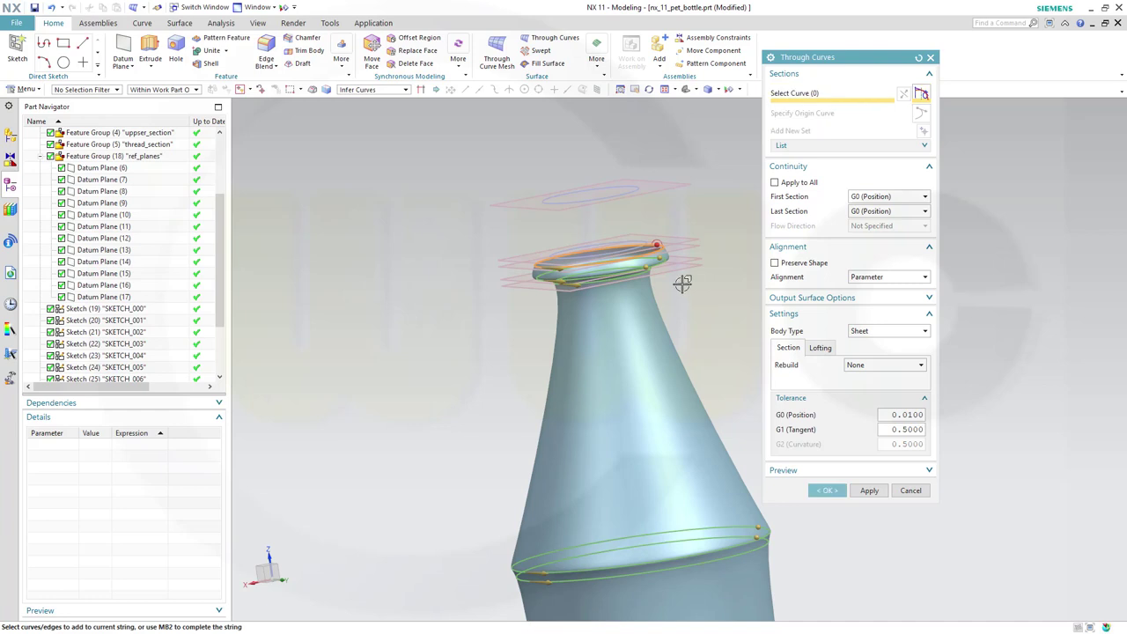
left_click(643, 249)
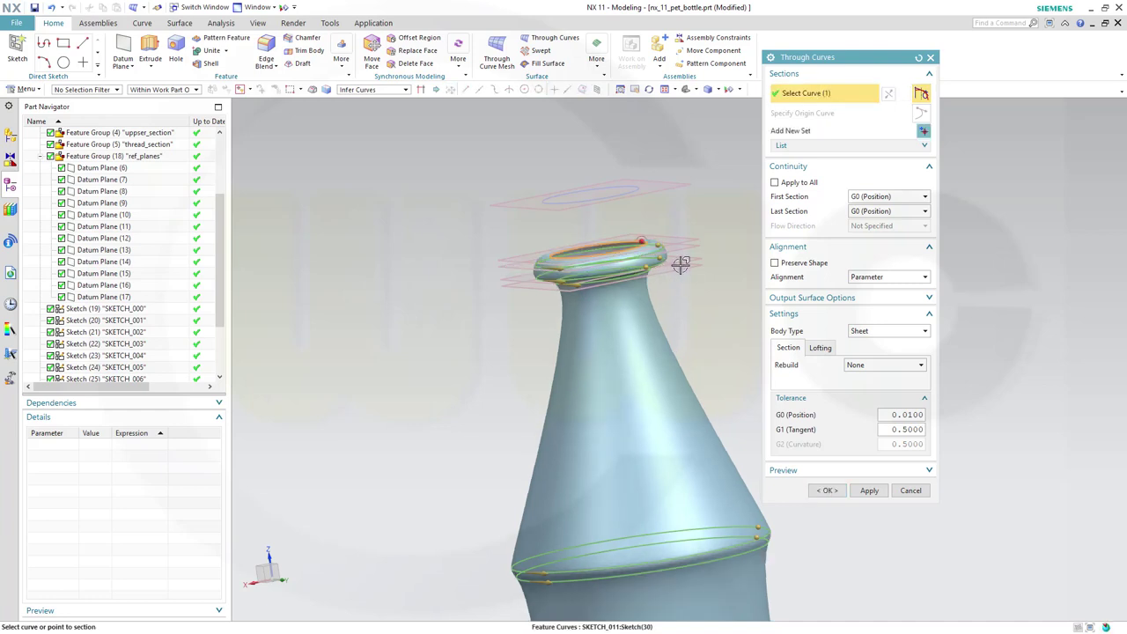
middle_click(690, 220)
left_click(520, 202)
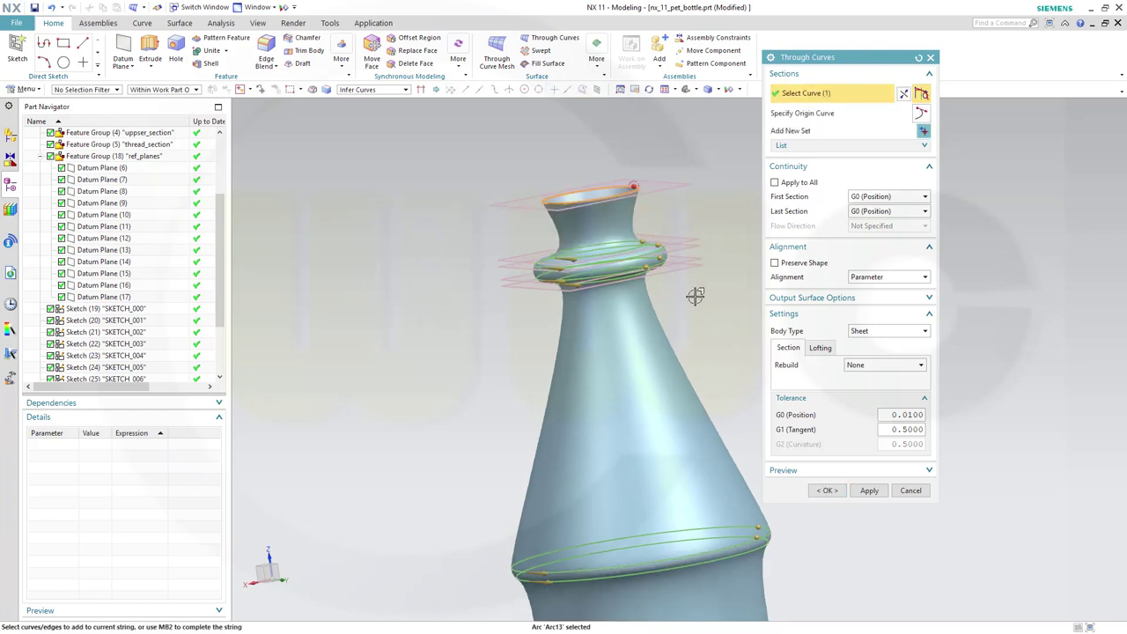
- Examine the previewed bottle surface from several angles and cancel the Through Curves feature
middle_click_drag(689, 297, 637, 290)
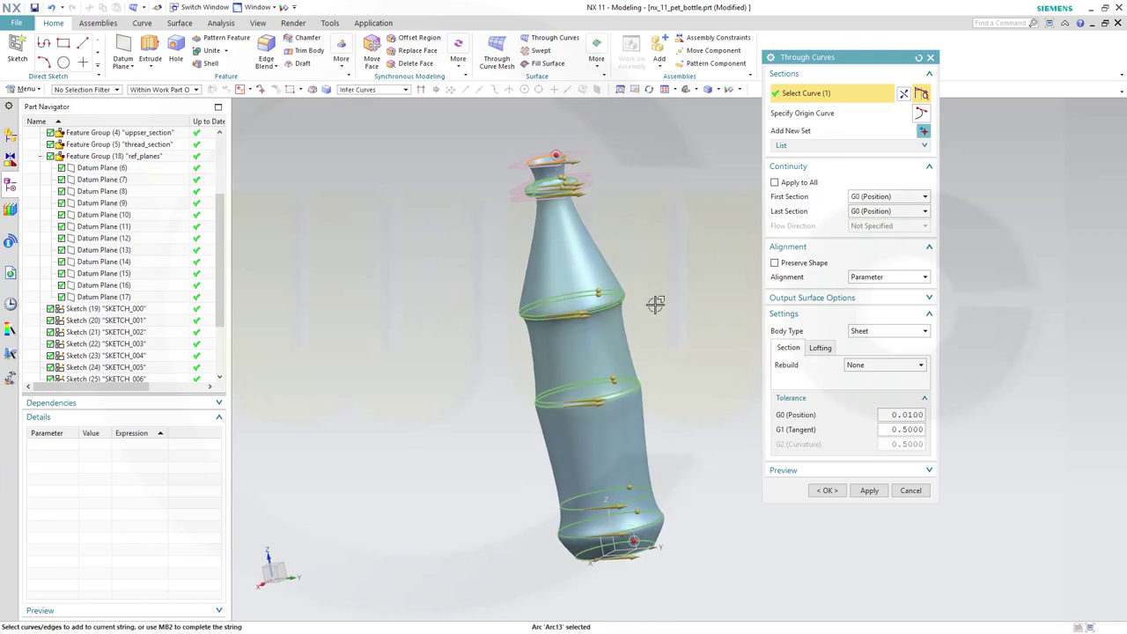
middle_click_drag(655, 304, 564, 325)
middle_click_drag(529, 338, 587, 310)
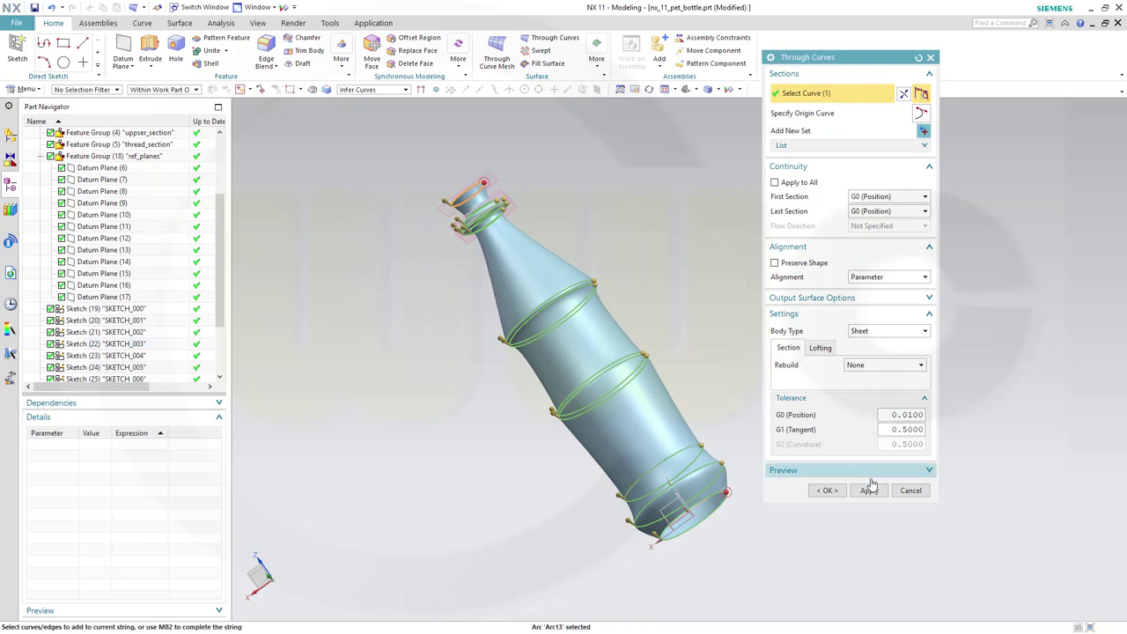
left_click(910, 491)
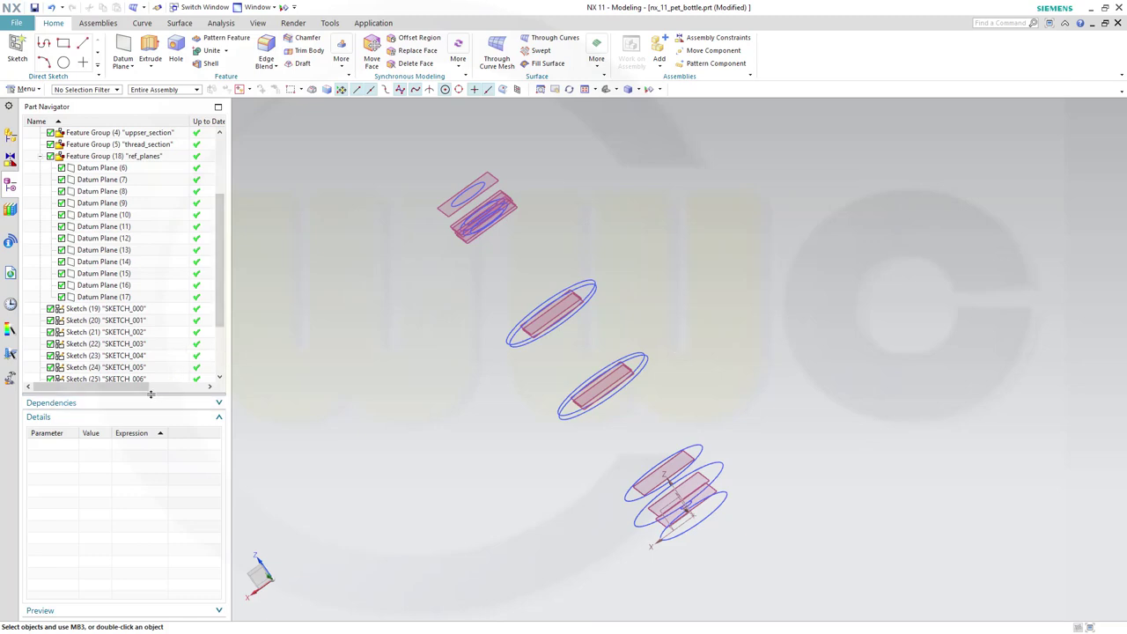
- Collapse the ref_planes group and move SKETCH_000, SKETCH_001 and SKETCH_002 into the bottom_section feature group
left_click_drag(151, 394, 148, 480)
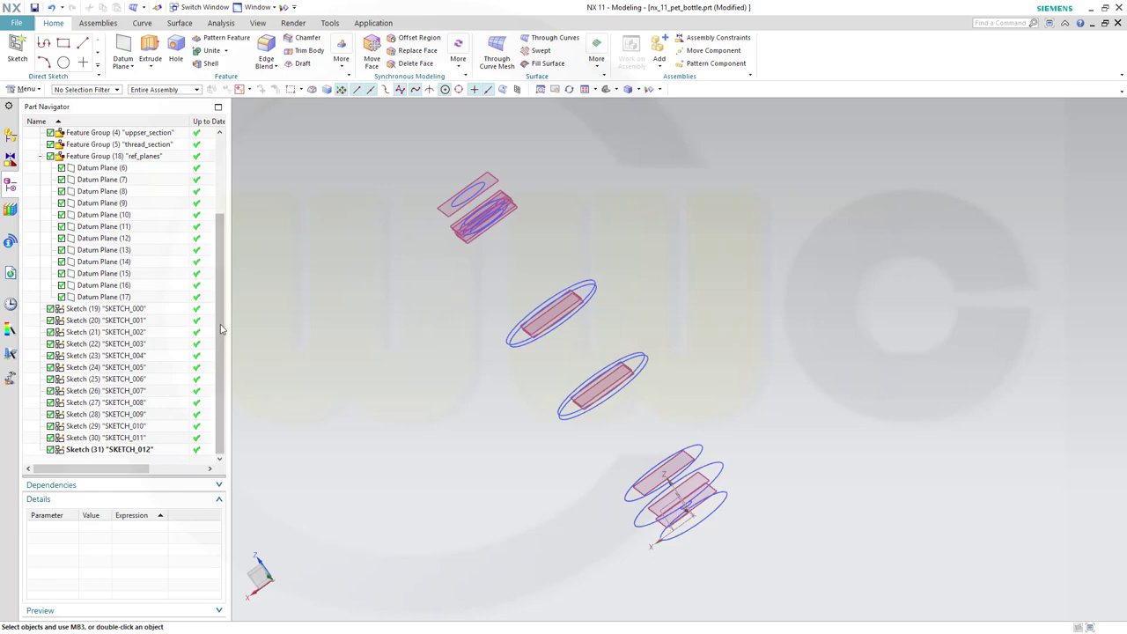
left_click_drag(222, 329, 224, 318)
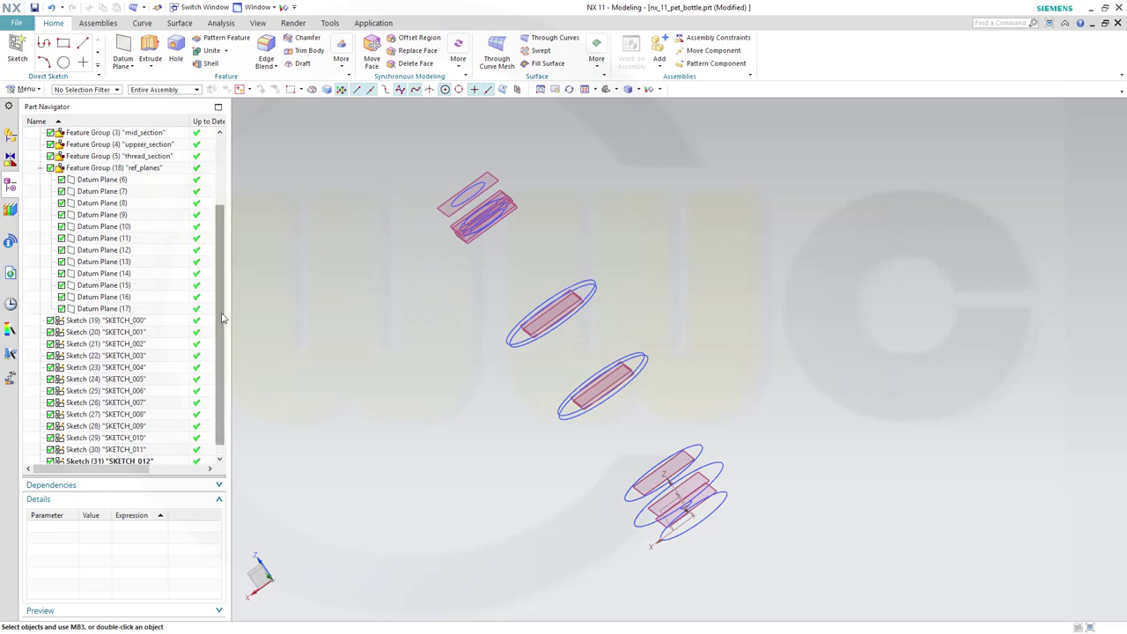
left_click(40, 172)
left_click(130, 276)
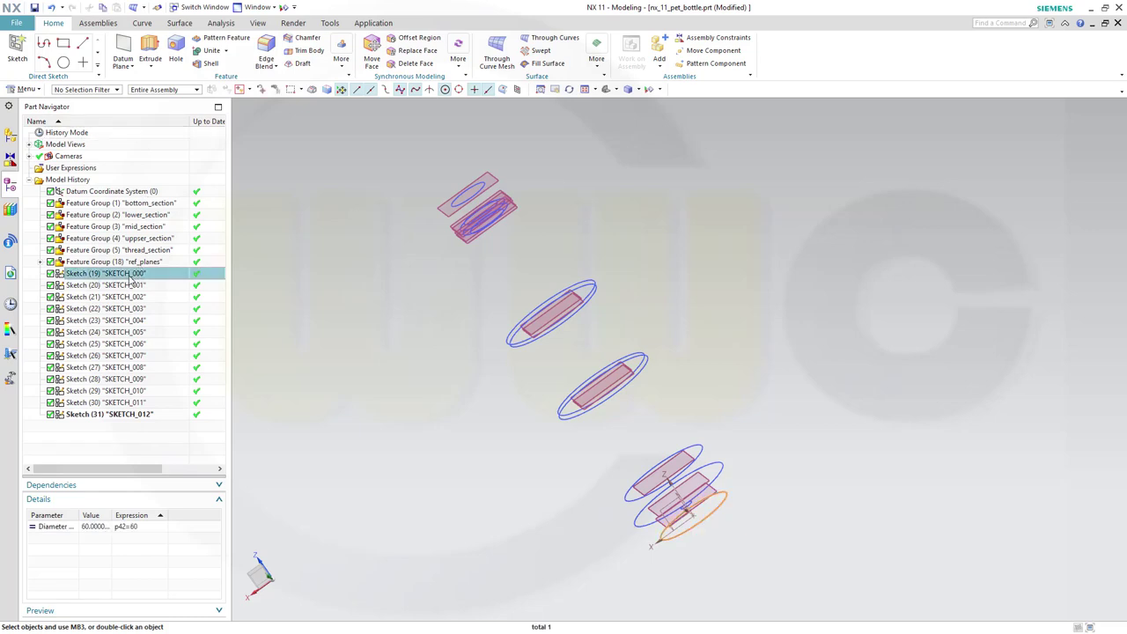
left_click_drag(130, 280, 136, 204)
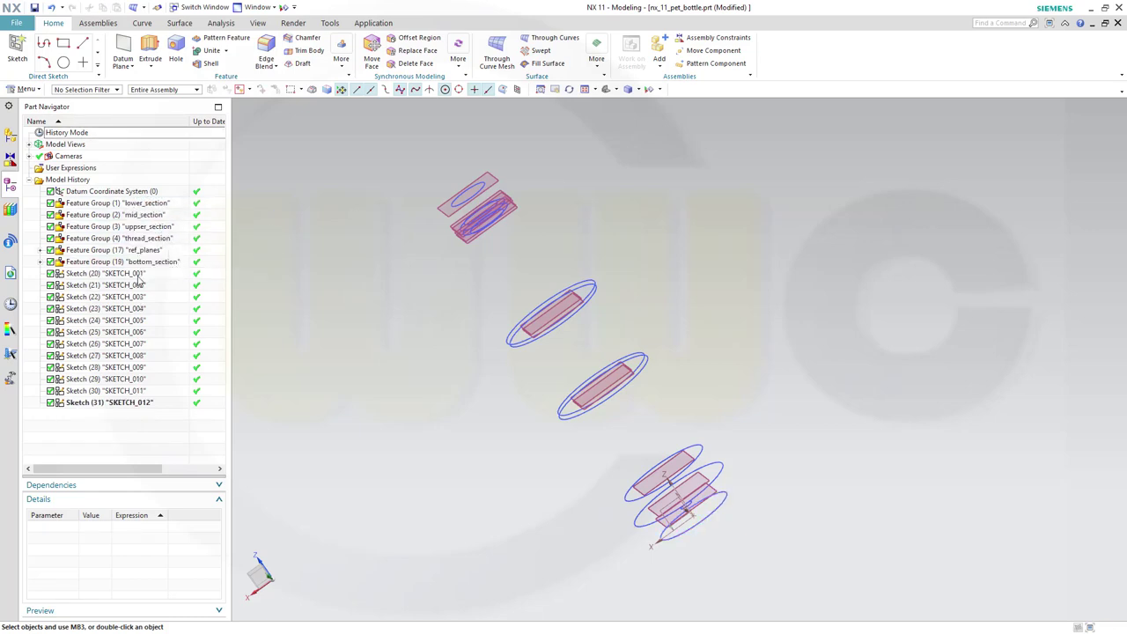
left_click(134, 275)
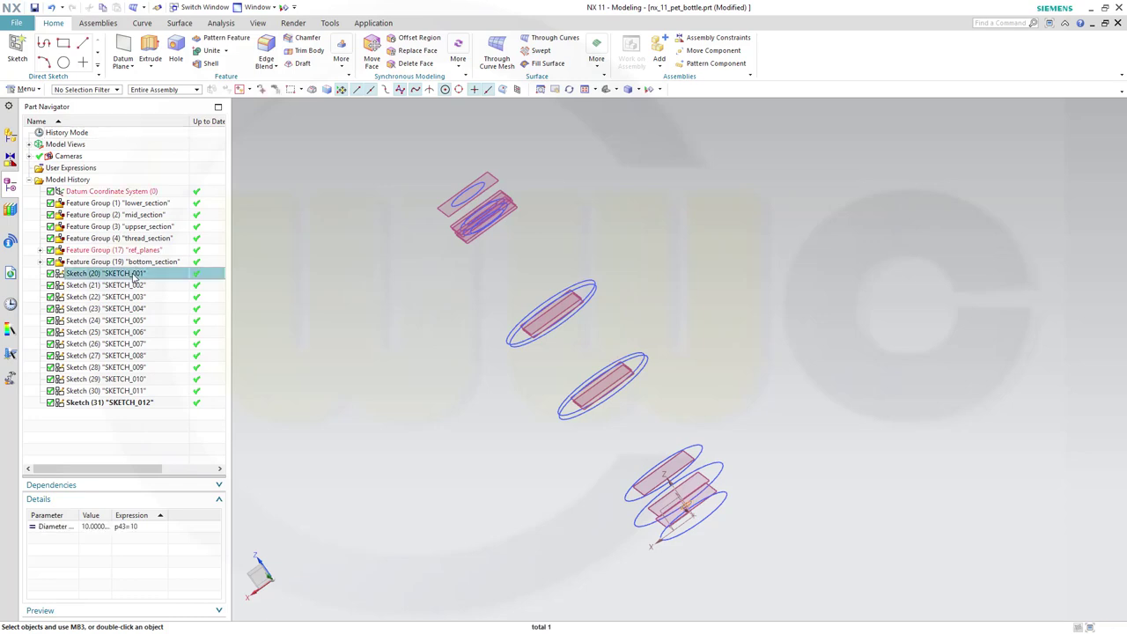
left_click_drag(134, 274, 132, 263)
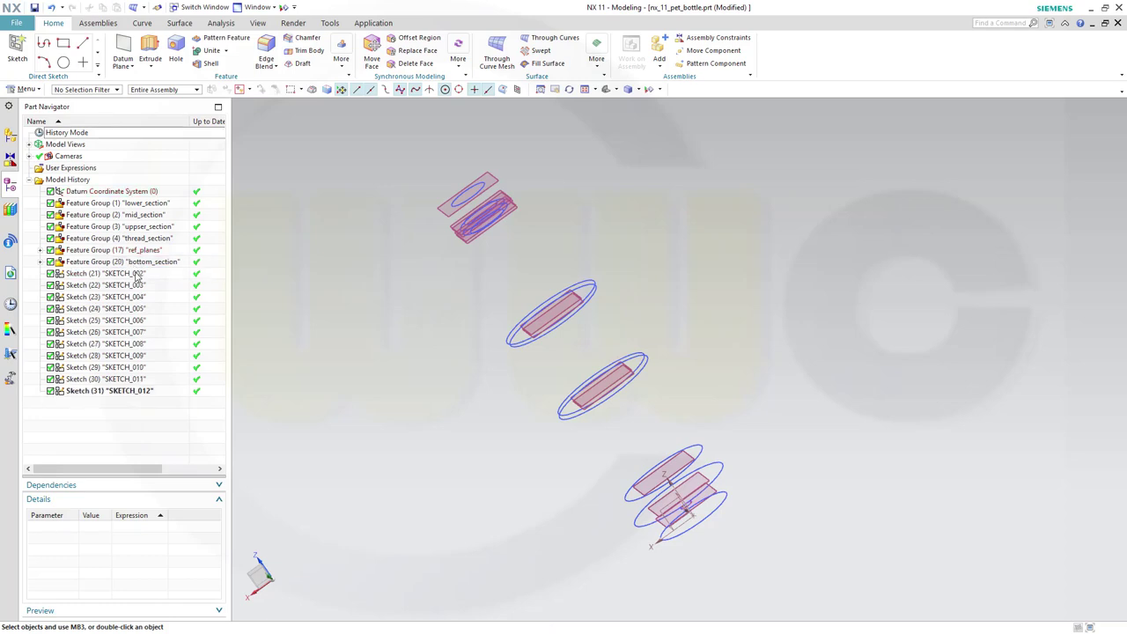
left_click_drag(137, 277, 137, 270)
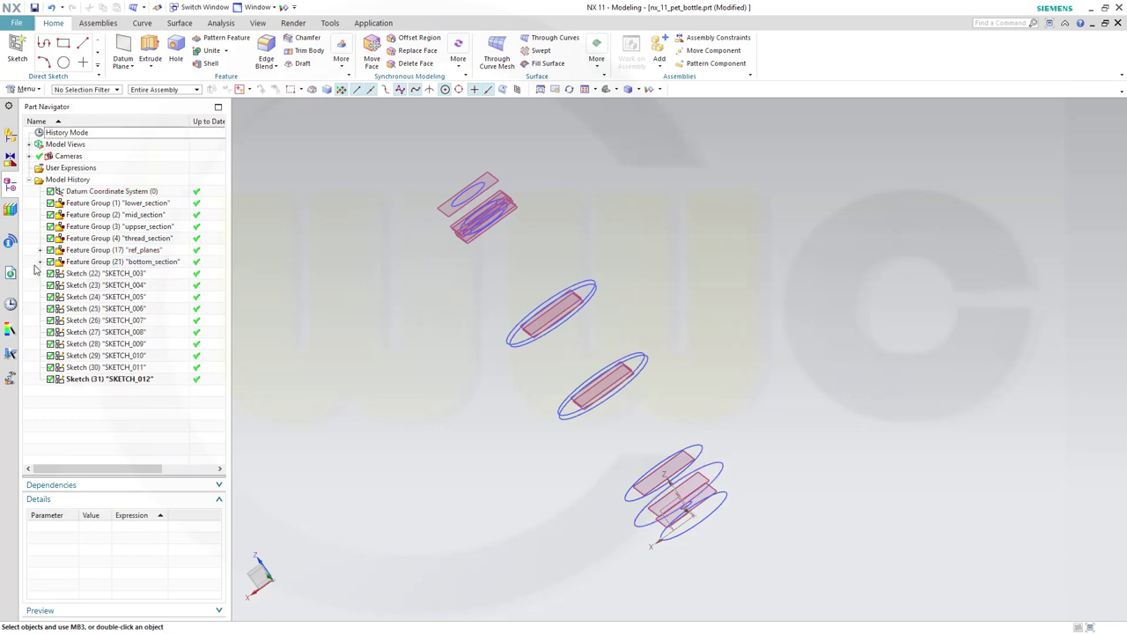
- Check the contents of the bottom_section feature group and move SKETCH_003 into it
left_click(39, 263)
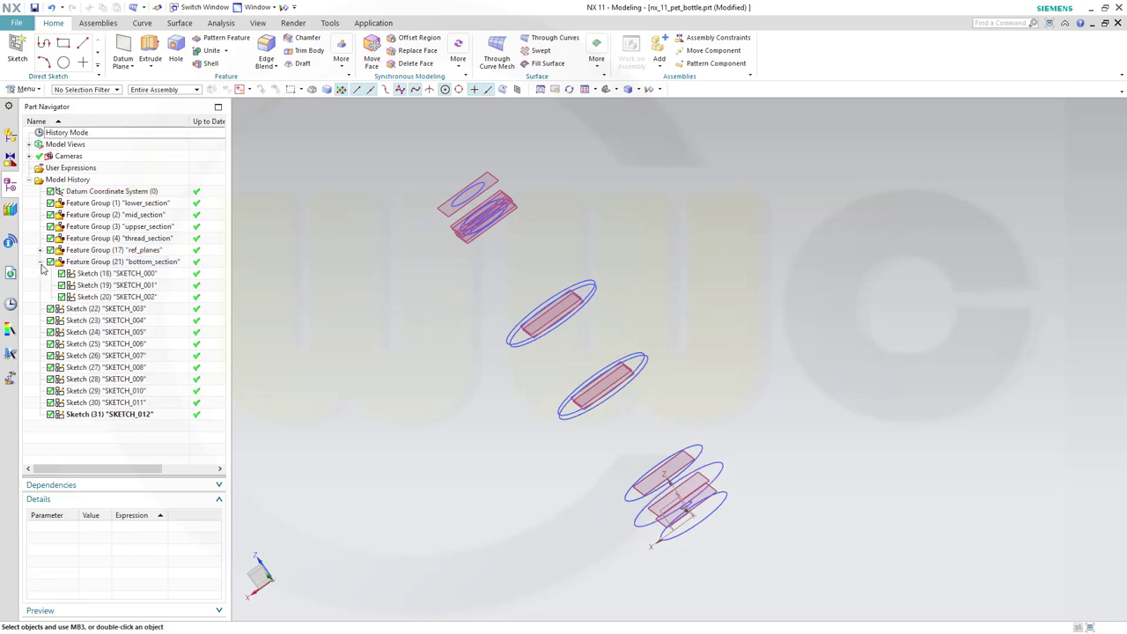
left_click(39, 263)
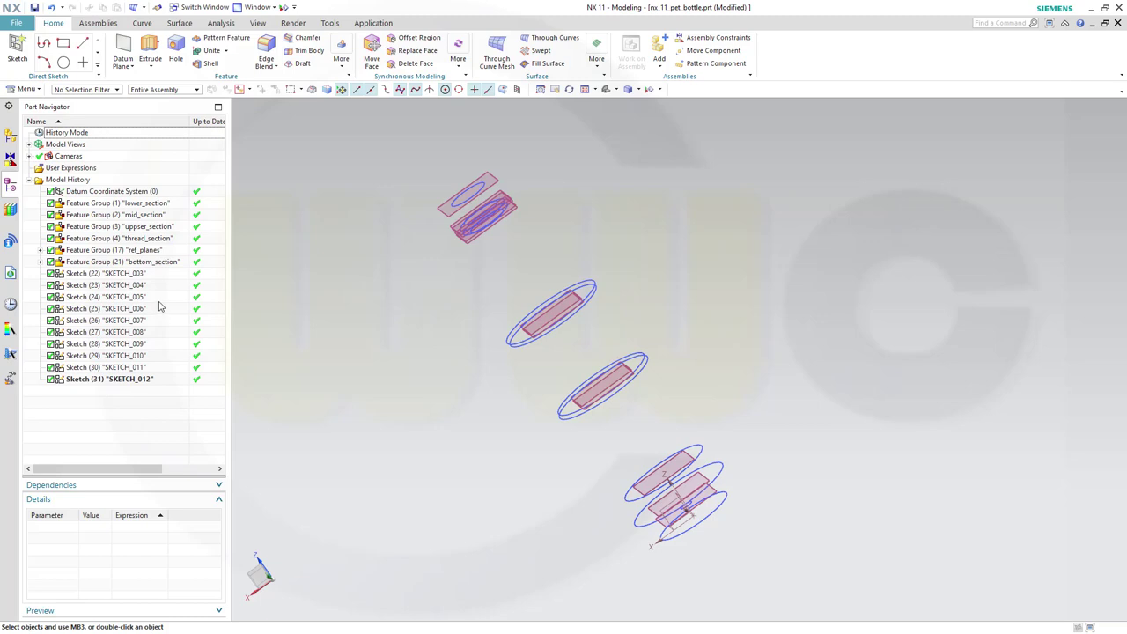
left_click(139, 275)
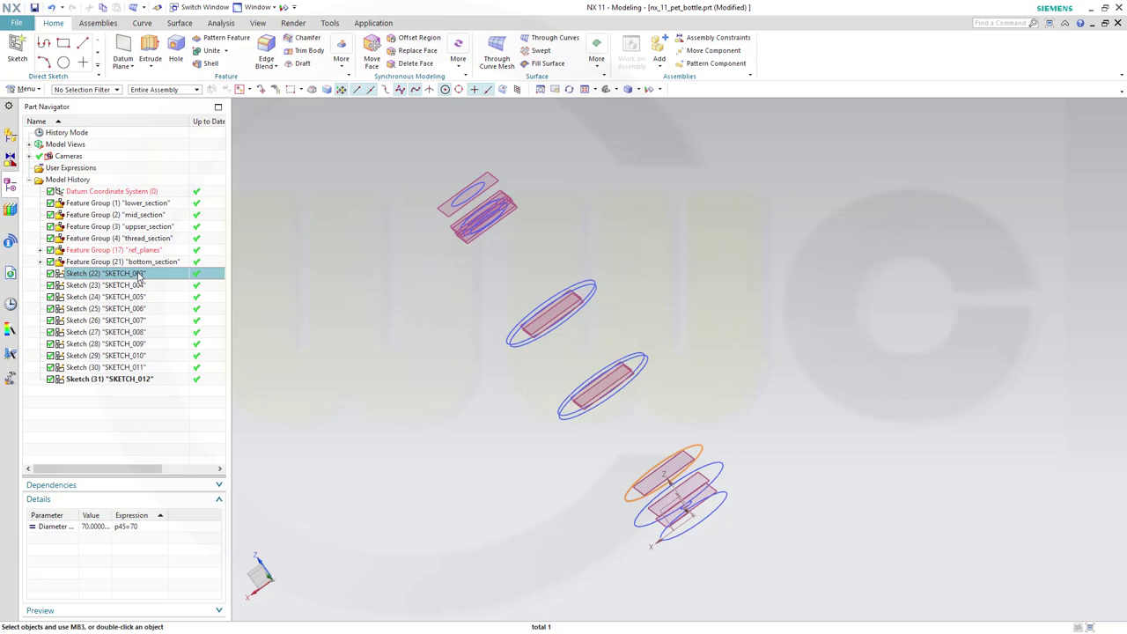
left_click_drag(138, 276, 140, 266)
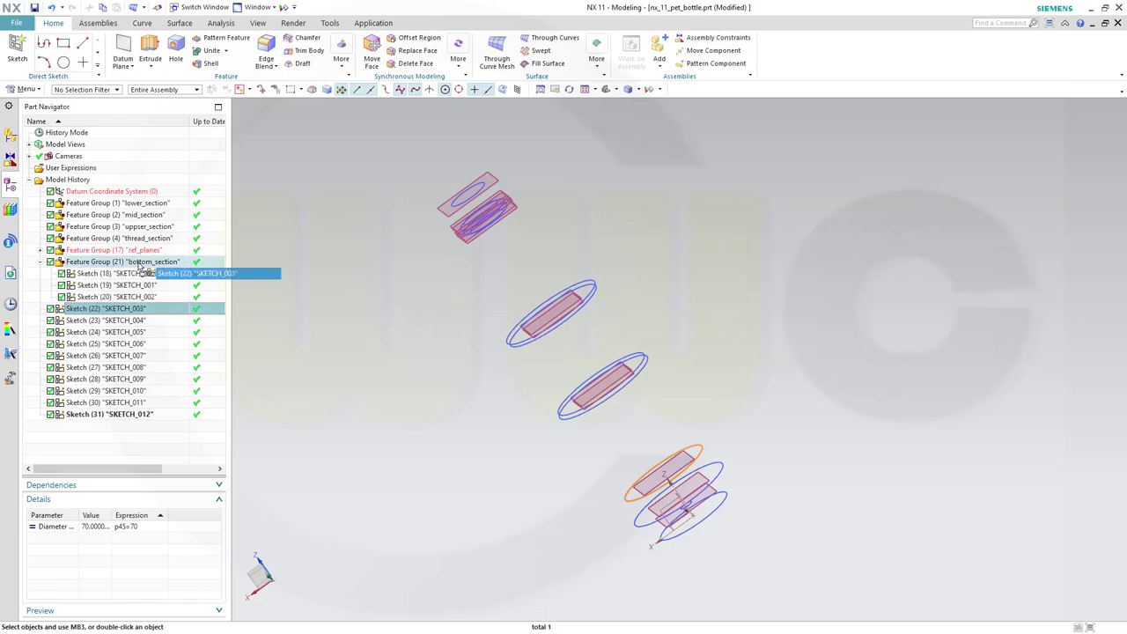
left_click_drag(139, 266, 138, 268)
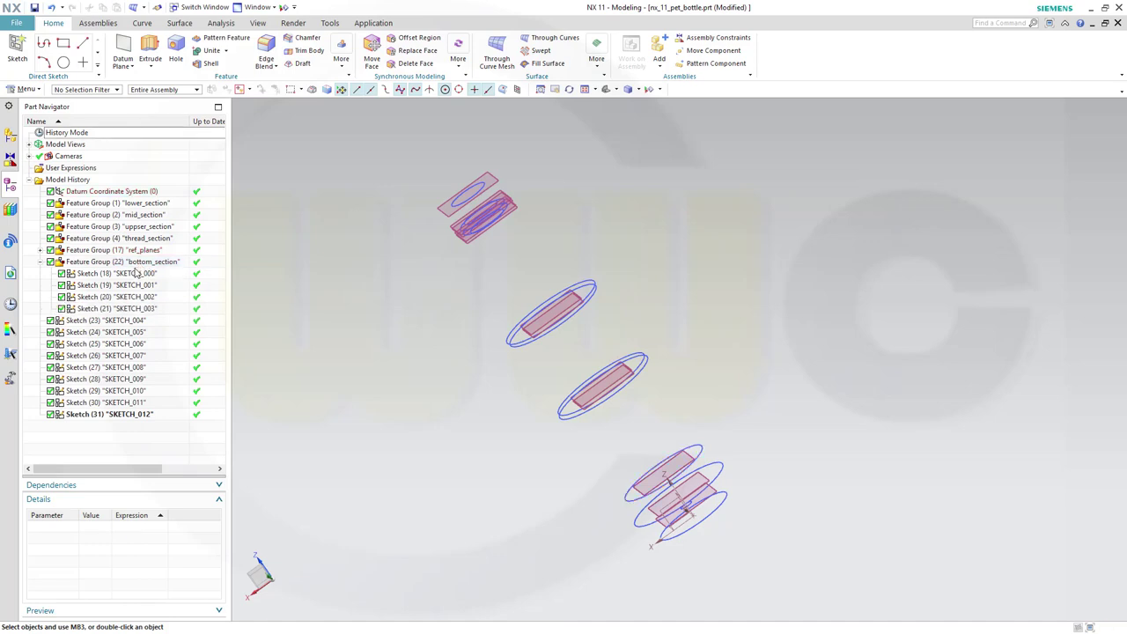
- Move SKETCH_004 into the lower_section feature group, and SKETCH_005 and SKETCH_006 into the mid_section feature group
left_click(125, 322)
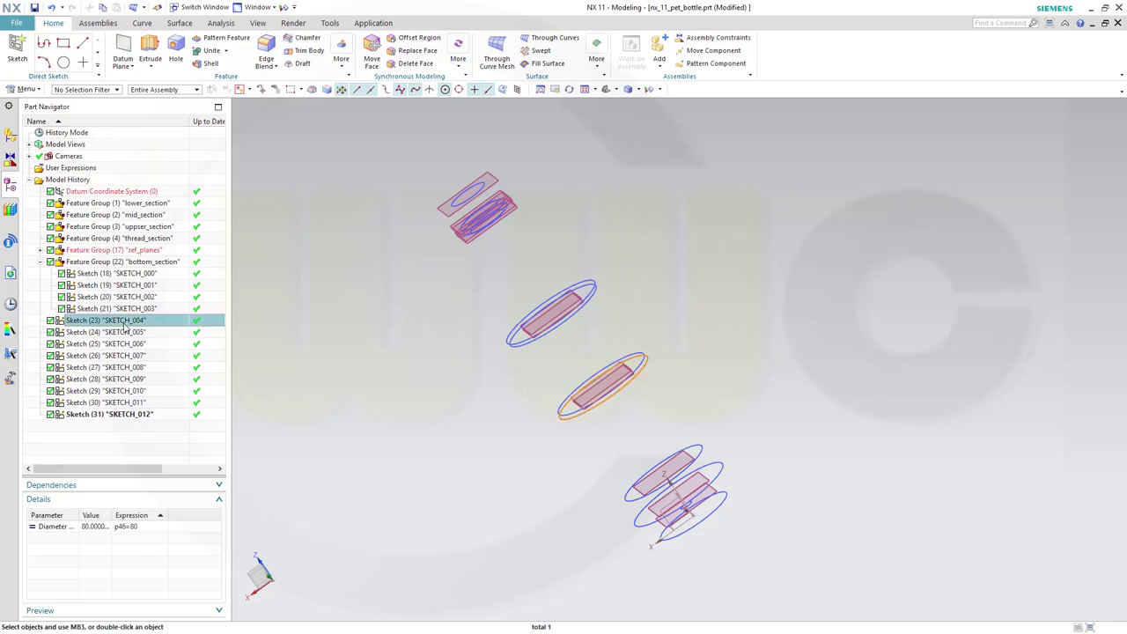
left_click_drag(125, 324, 126, 210)
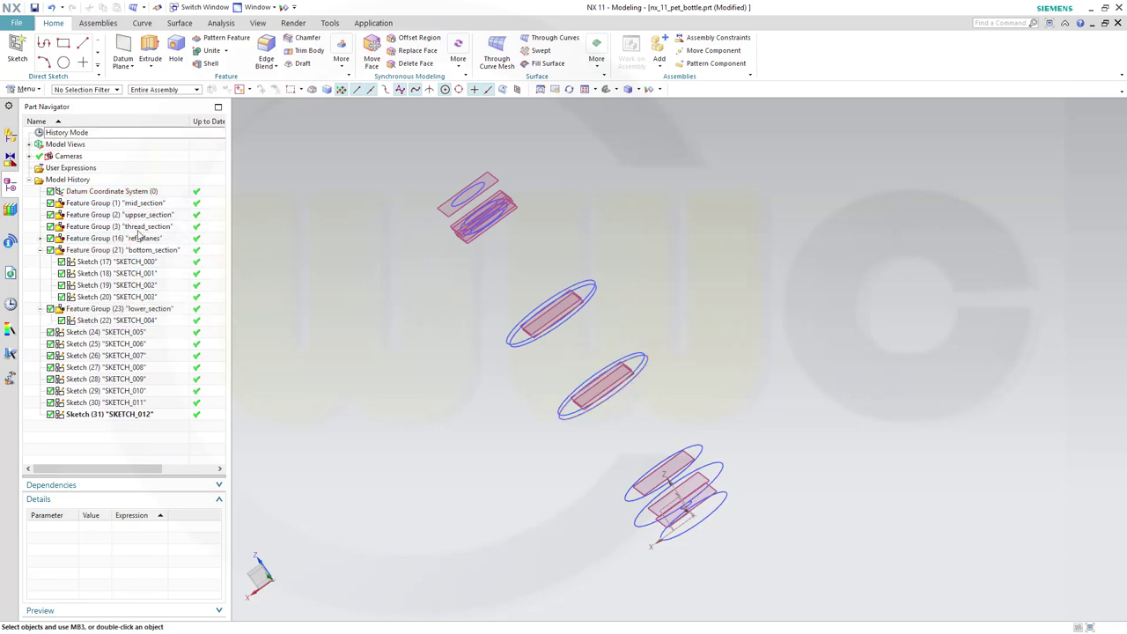
left_click(122, 333)
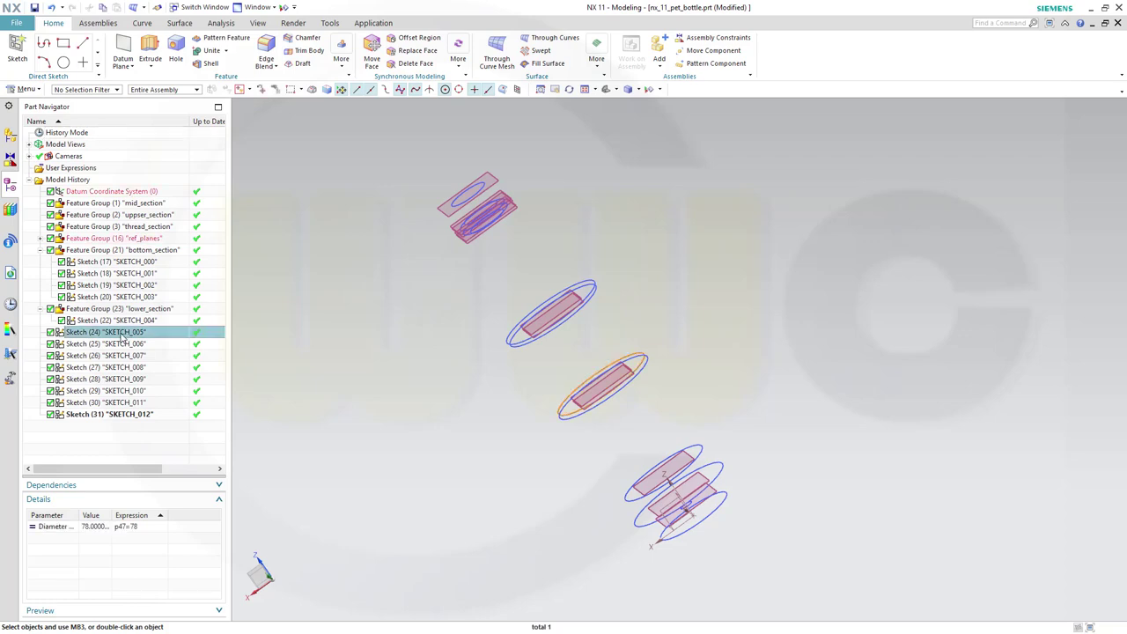
left_click_drag(122, 334, 127, 208)
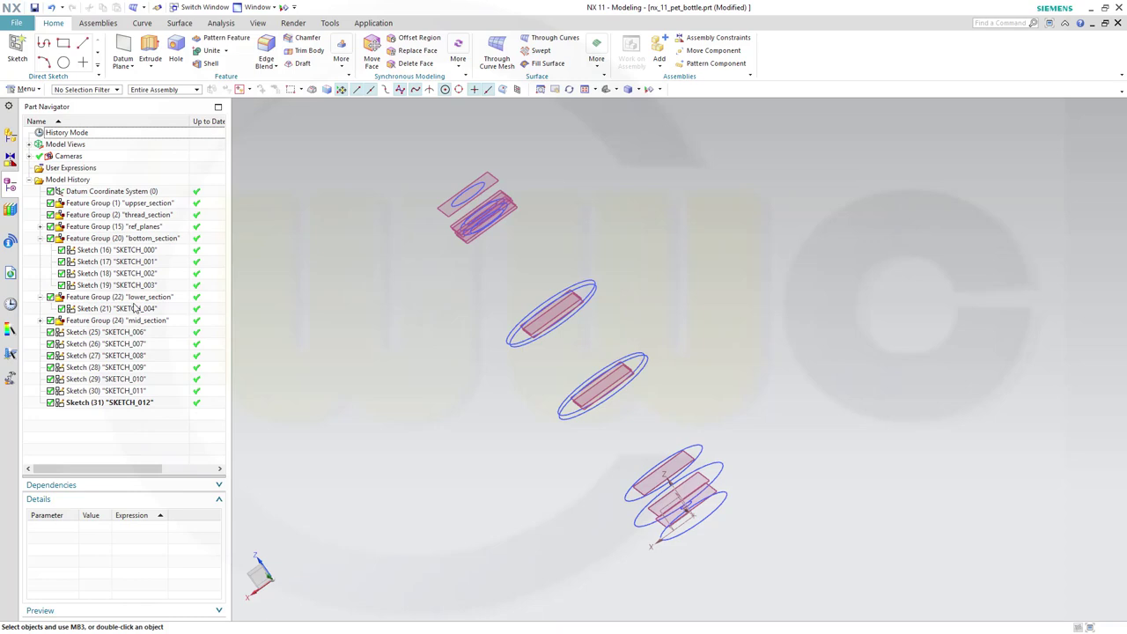
left_click_drag(130, 337, 129, 325)
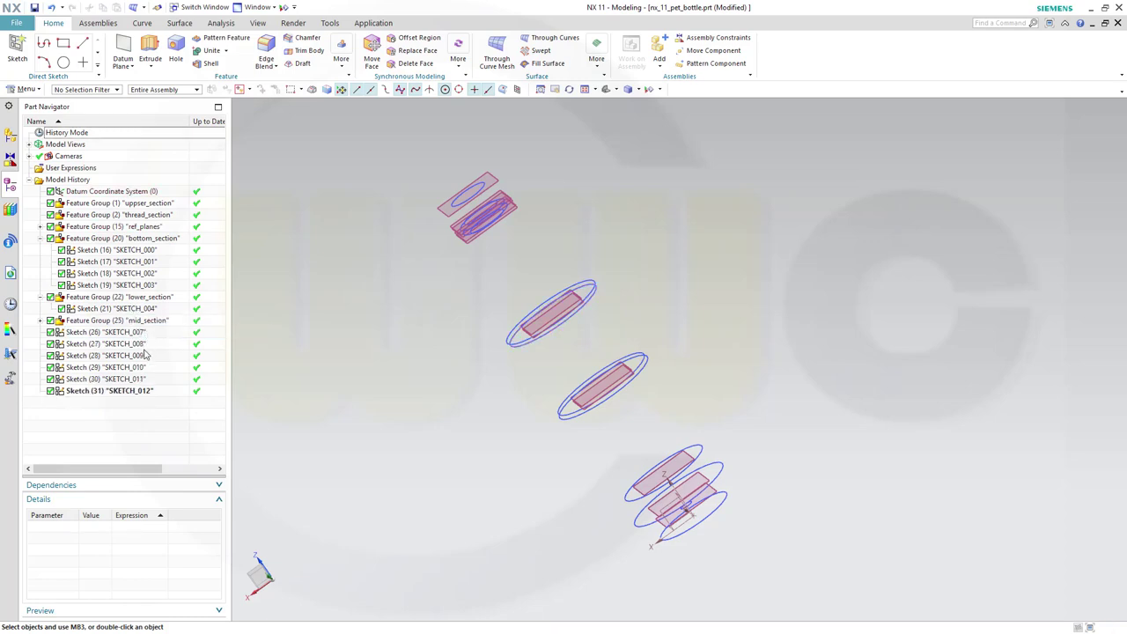
- Move SKETCH_007 and SKETCH_008 into the uppser_section feature group
left_click(130, 334)
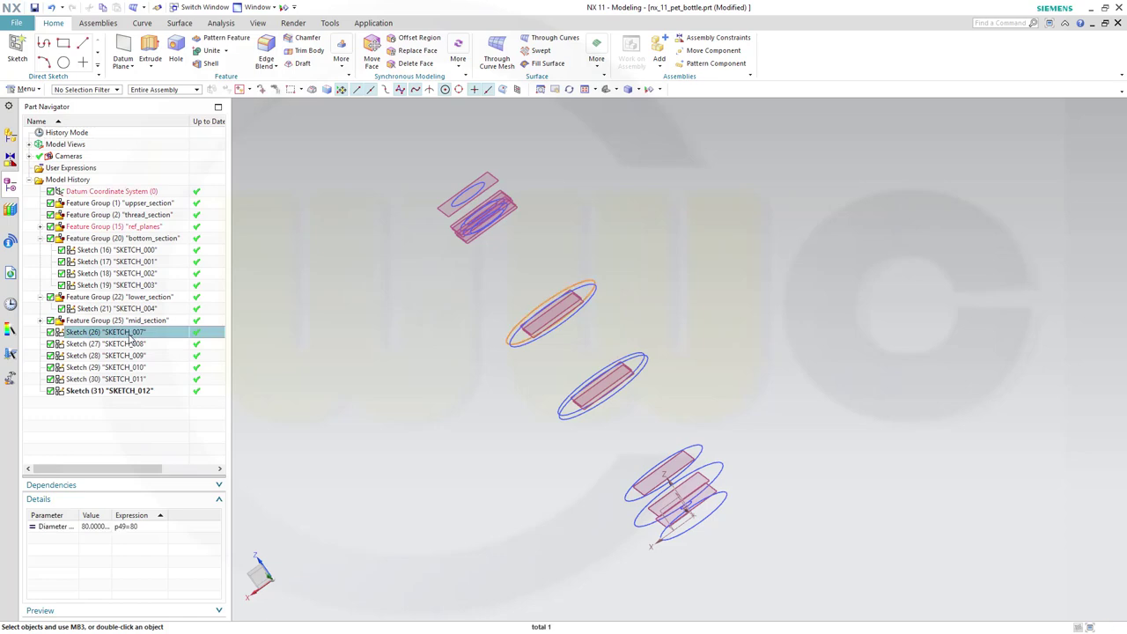
left_click_drag(132, 338, 133, 213)
left_click(123, 333)
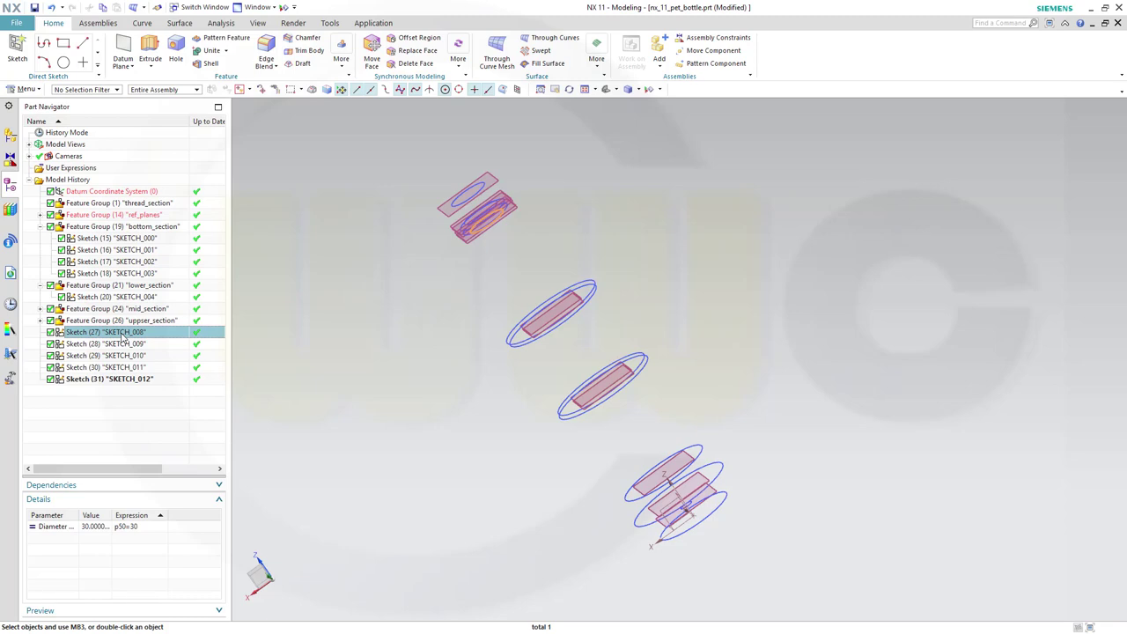
mouse_move(123, 338)
left_mouse_down()
mouse_move(146, 231)
mouse_move(152, 324)
left_mouse_up()
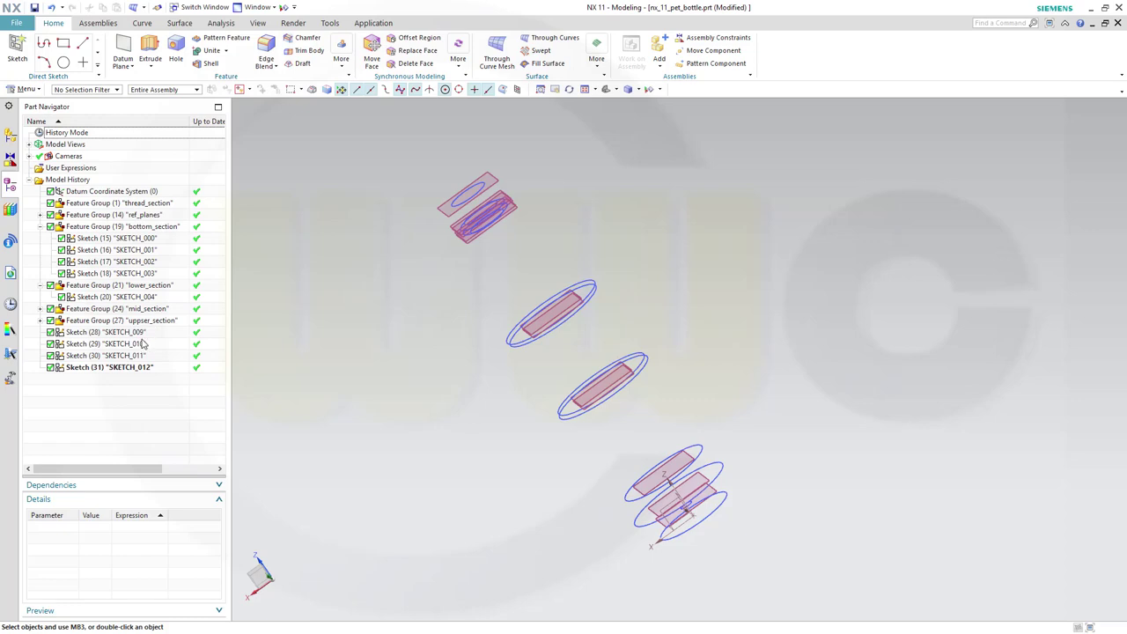
- Move SKETCH_009, SKETCH_011 and SKETCH_012 into the thread_section feature group and collapse the group
left_click(134, 332)
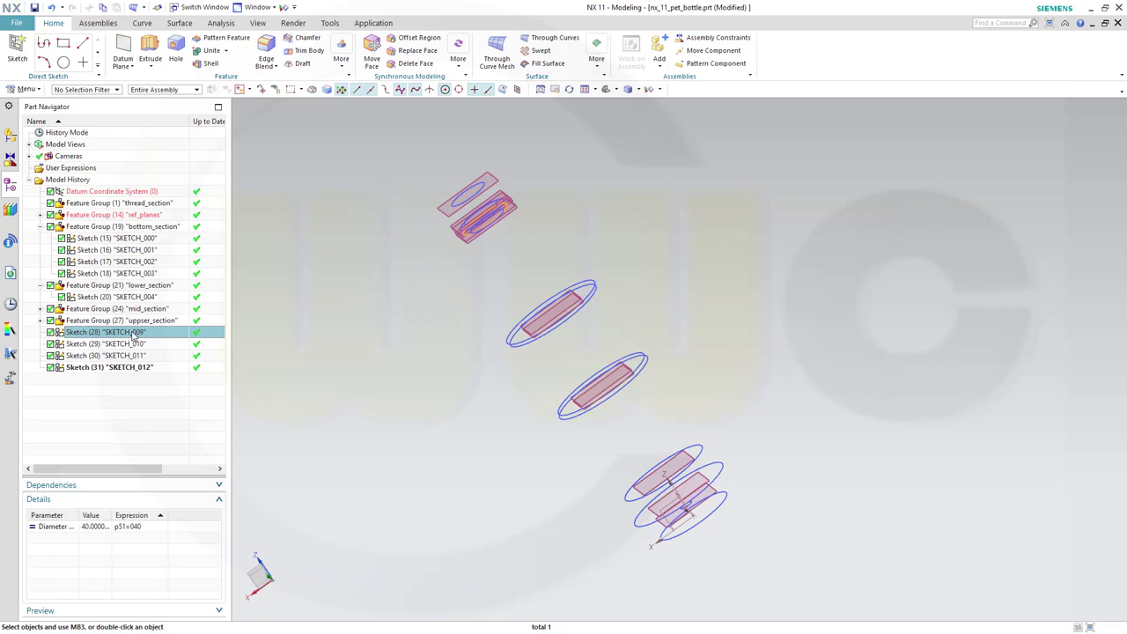
left_click_drag(132, 333, 128, 203)
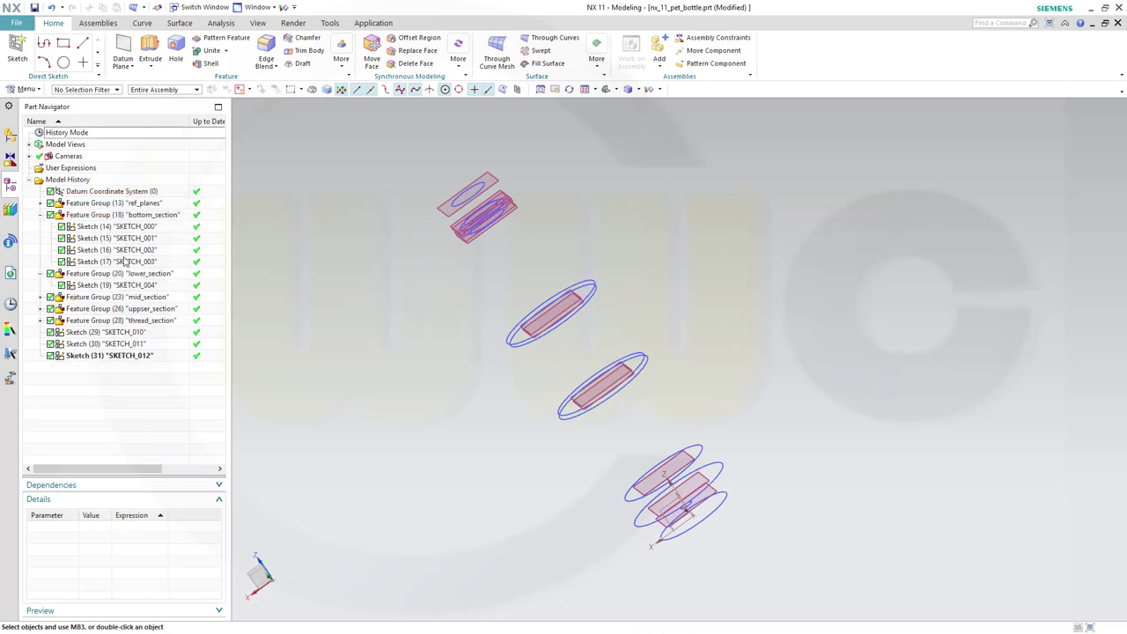
left_click(129, 334)
mouse_move(129, 339)
left_mouse_down()
mouse_move(146, 226)
mouse_move(151, 322)
mouse_move(141, 340)
left_mouse_up()
left_click(124, 369)
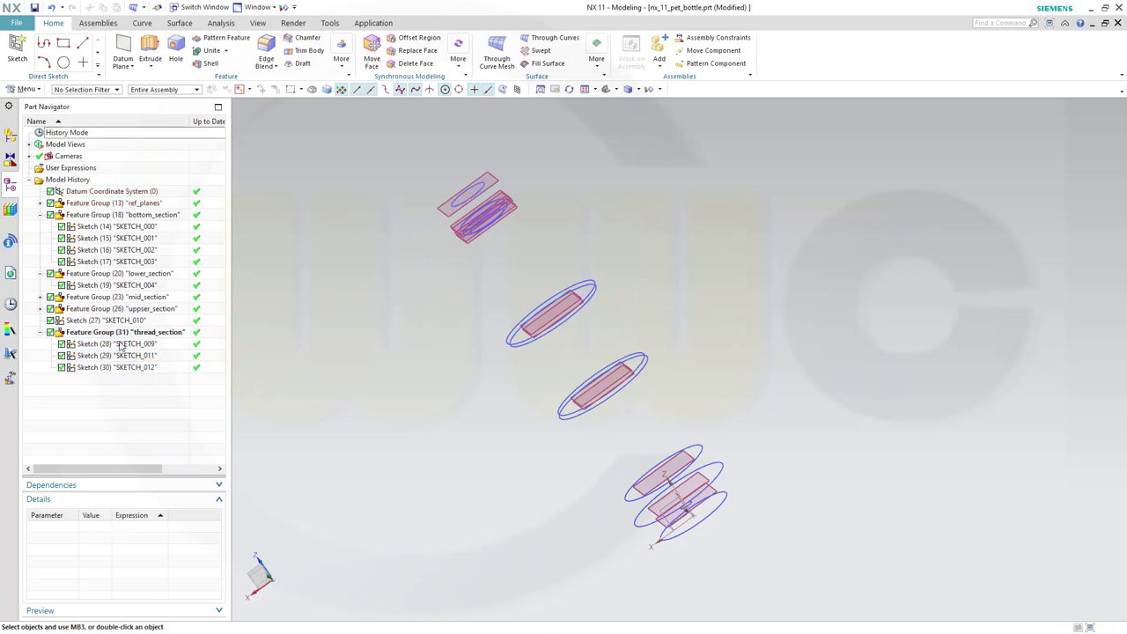
left_click(39, 332)
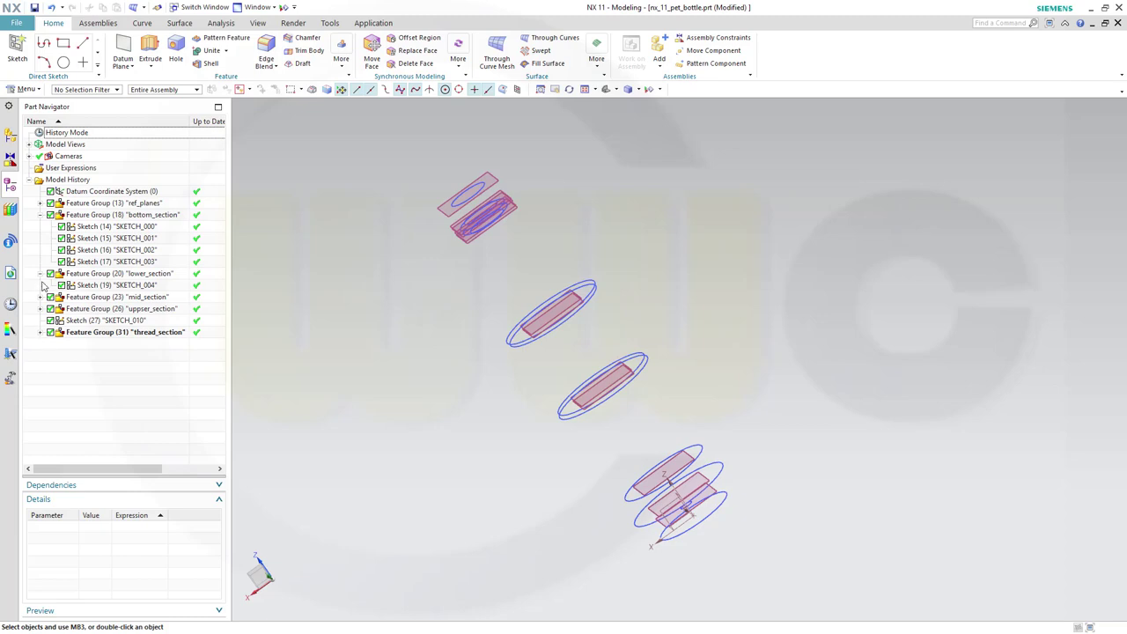
- Collapse the lower_section feature group and move SKETCH_010 into the thread_section feature group
left_click(40, 274)
left_click(80, 311)
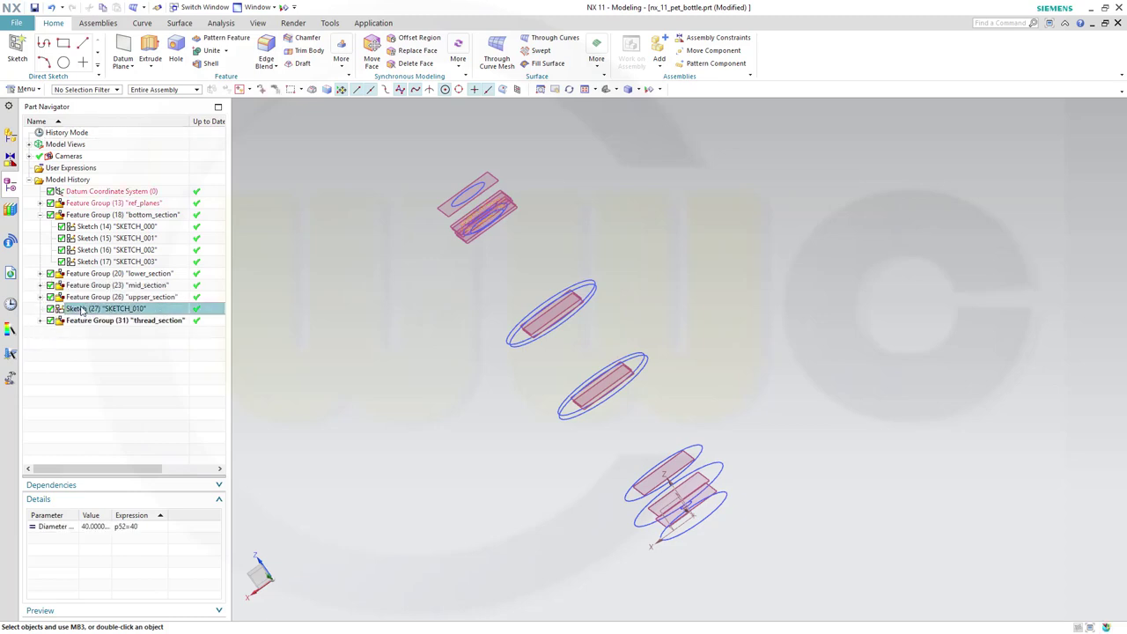
mouse_move(437, 308)
middle_mouse_down()
mouse_move(432, 292)
mouse_move(412, 300)
middle_mouse_up()
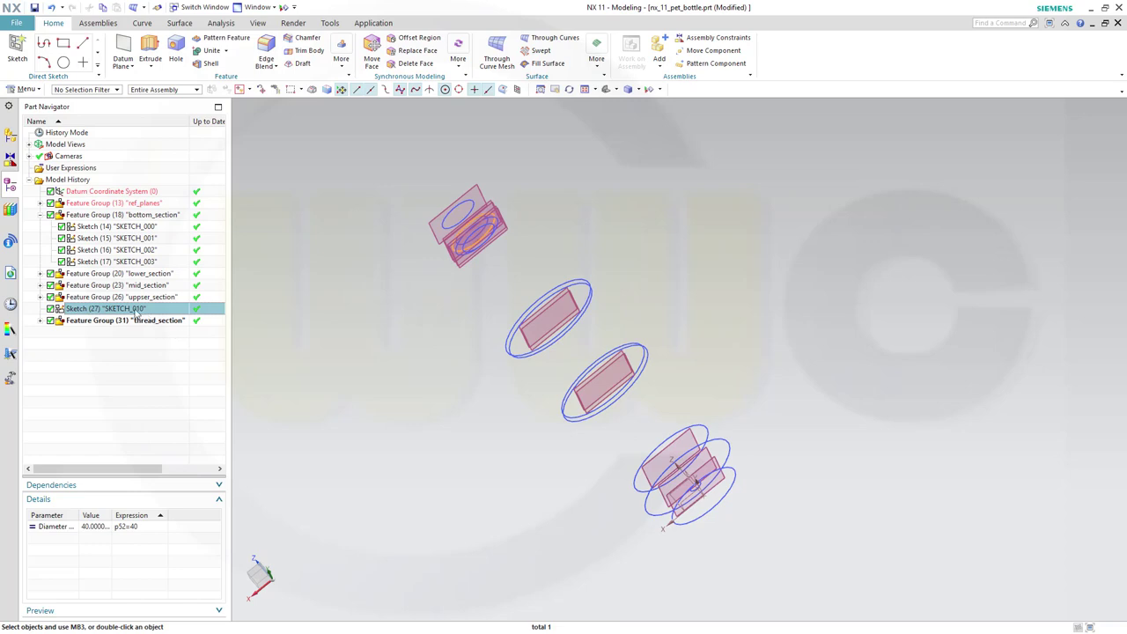
left_click_drag(137, 314, 138, 321)
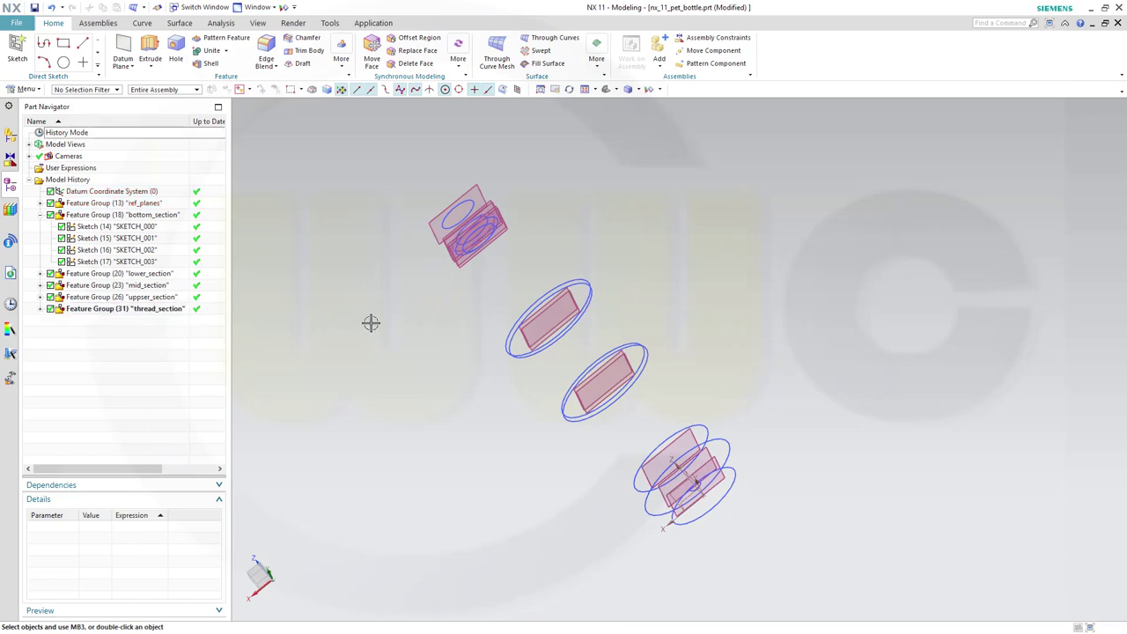
- Inspect the section circles in the model and expand the thread_section, uppser_section, mid_section and lower_section groups to review their sketches
middle_click_drag(325, 340, 385, 322)
scroll(395, 304, "down", 2)
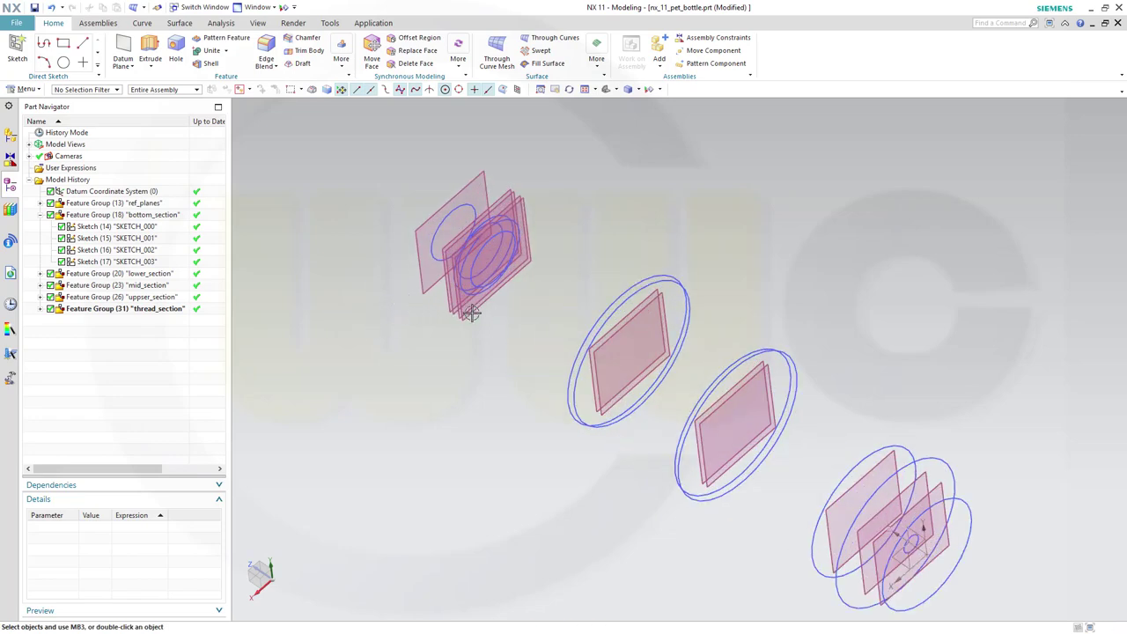
scroll(516, 322, "down", 3)
scroll(518, 327, "up", 5)
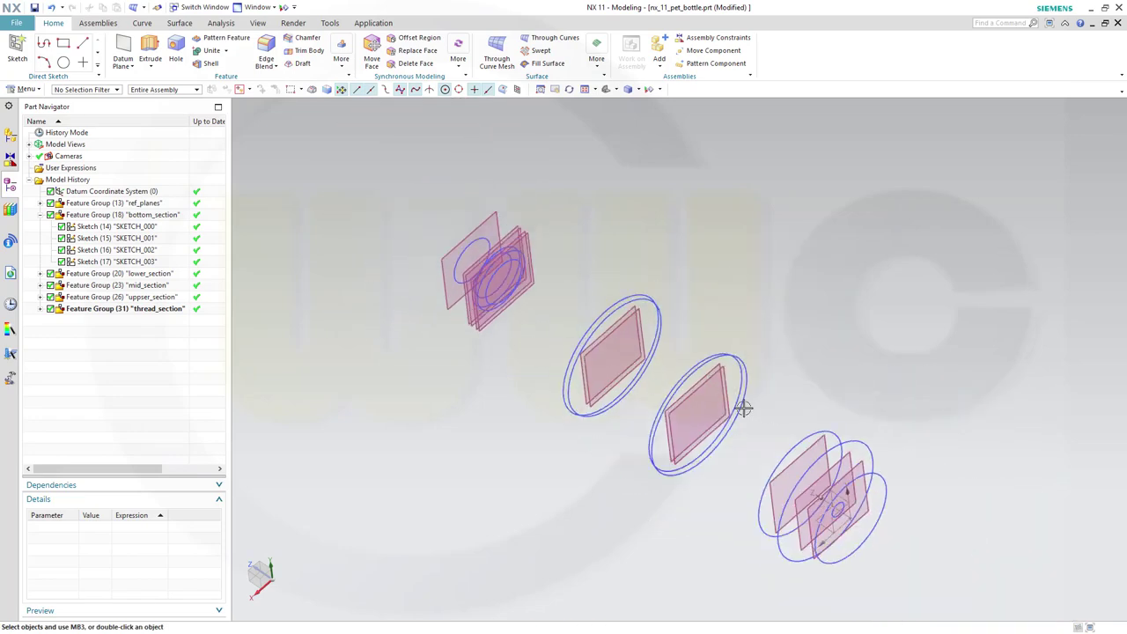
middle_click_drag(744, 408, 709, 505)
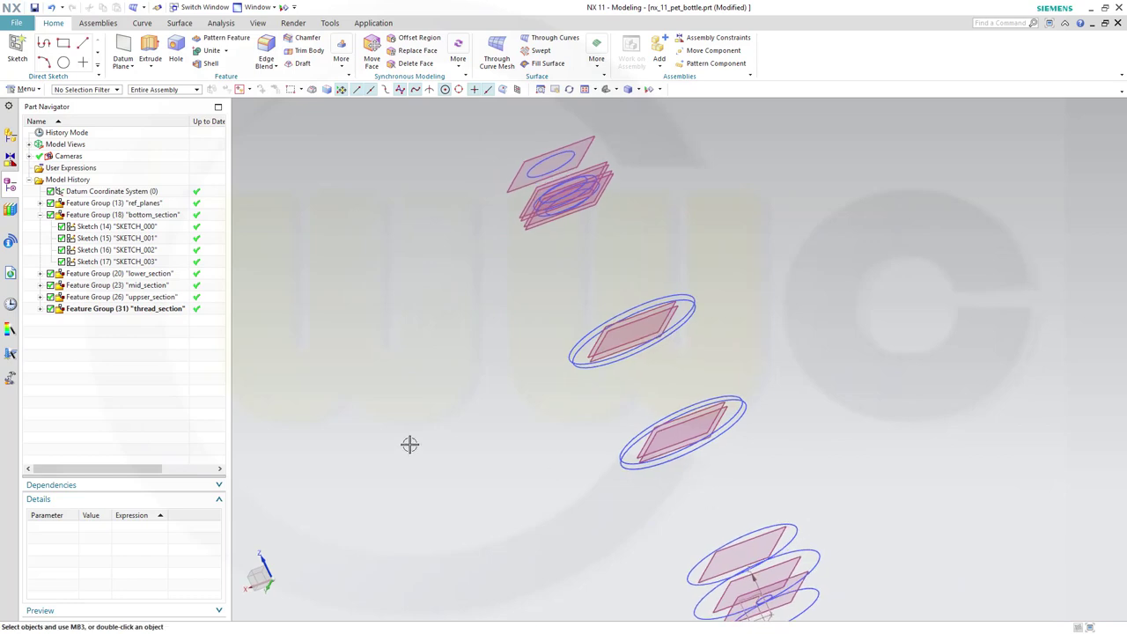
left_click(40, 309)
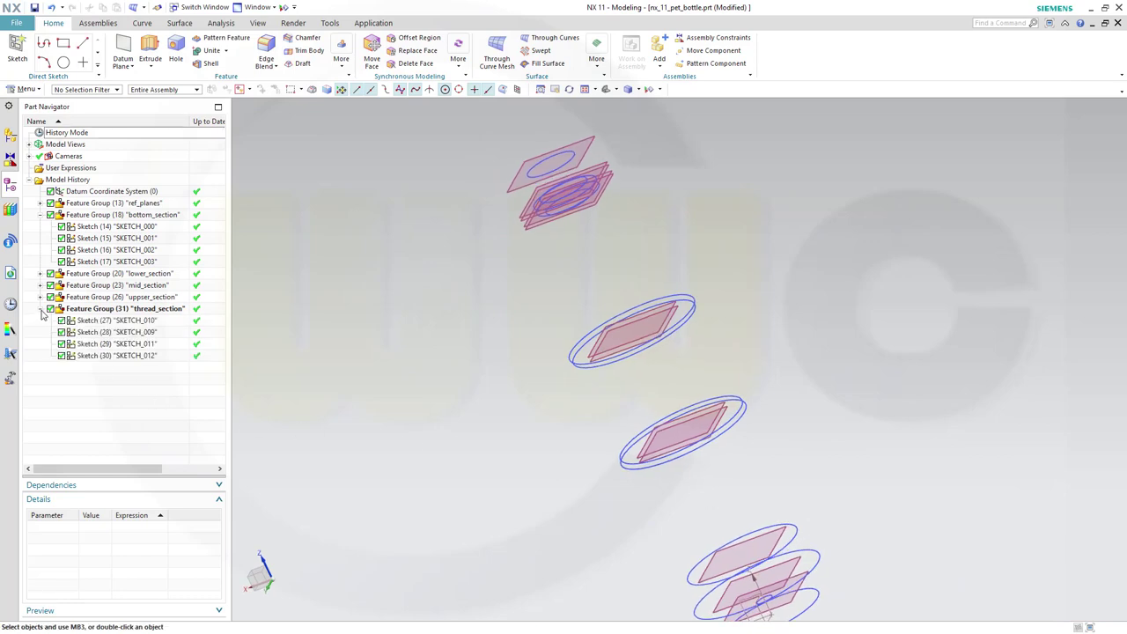
left_click(40, 297)
left_click(40, 286)
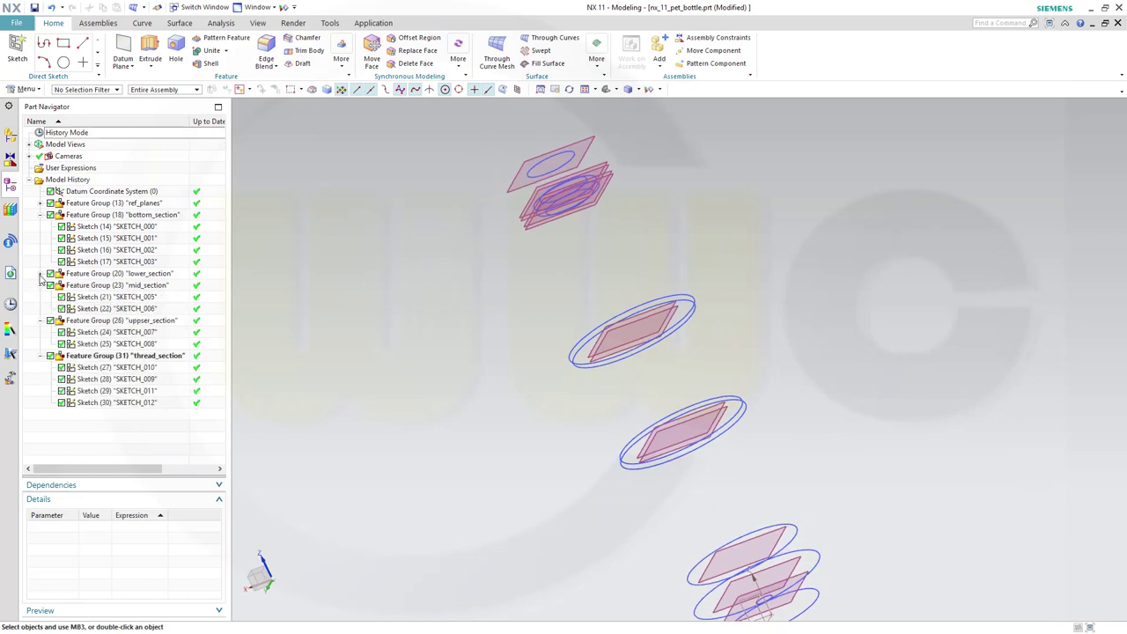
left_click(41, 273)
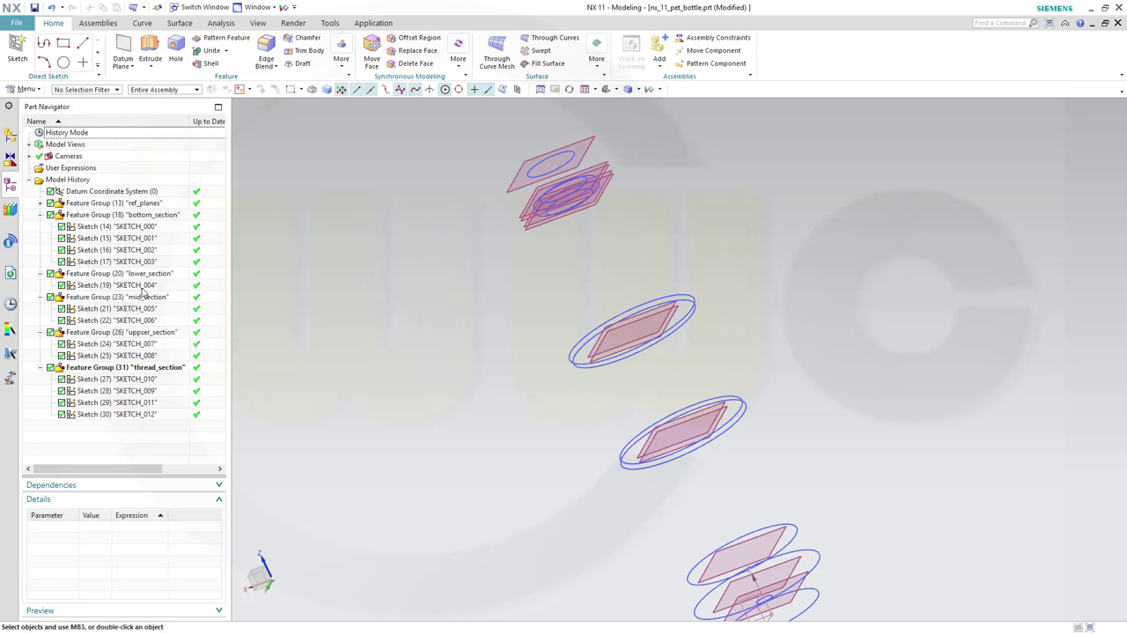
- Check which circle SKETCH_004 is, and move SKETCH_003 from bottom_section into the lower_section feature group
left_click(140, 285)
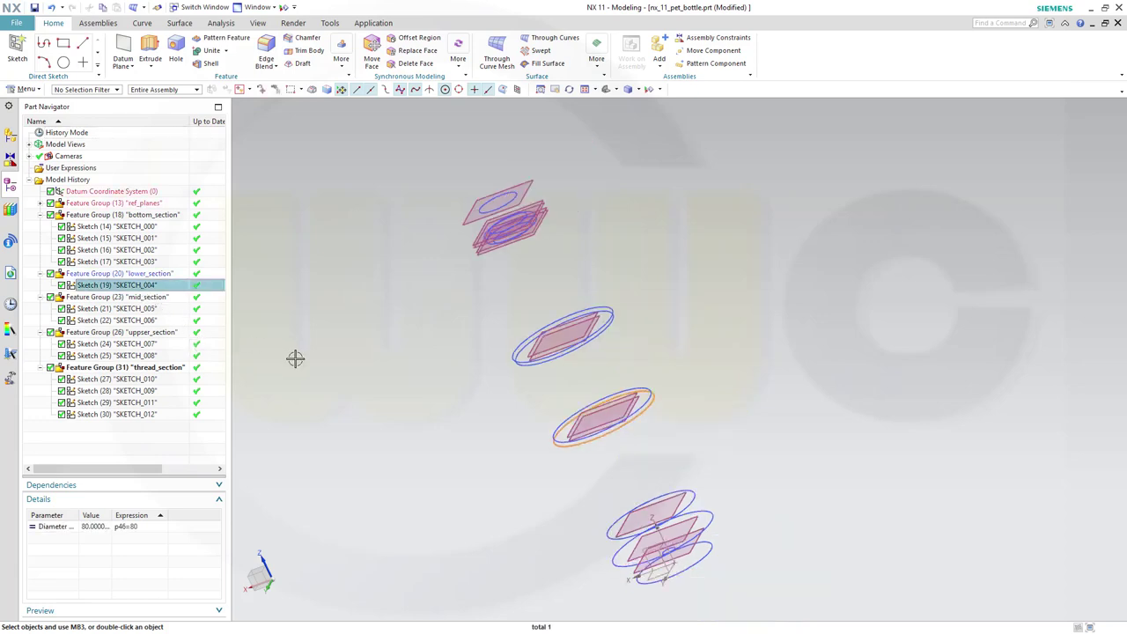
scroll(293, 359, "up", 2)
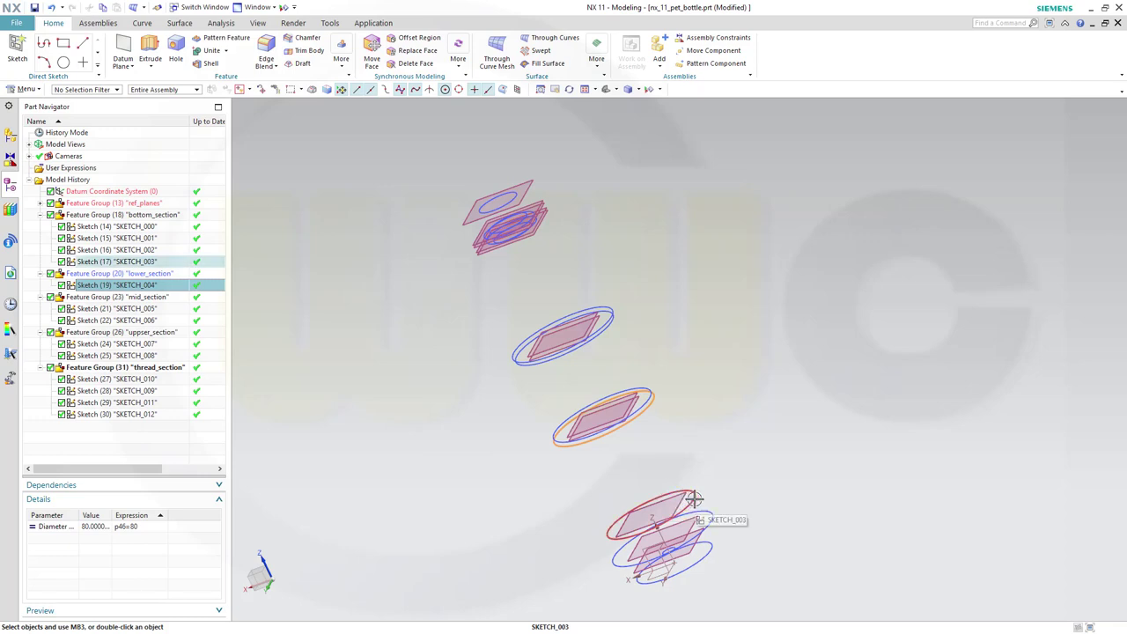
left_click(134, 263)
left_click_drag(141, 282, 141, 283)
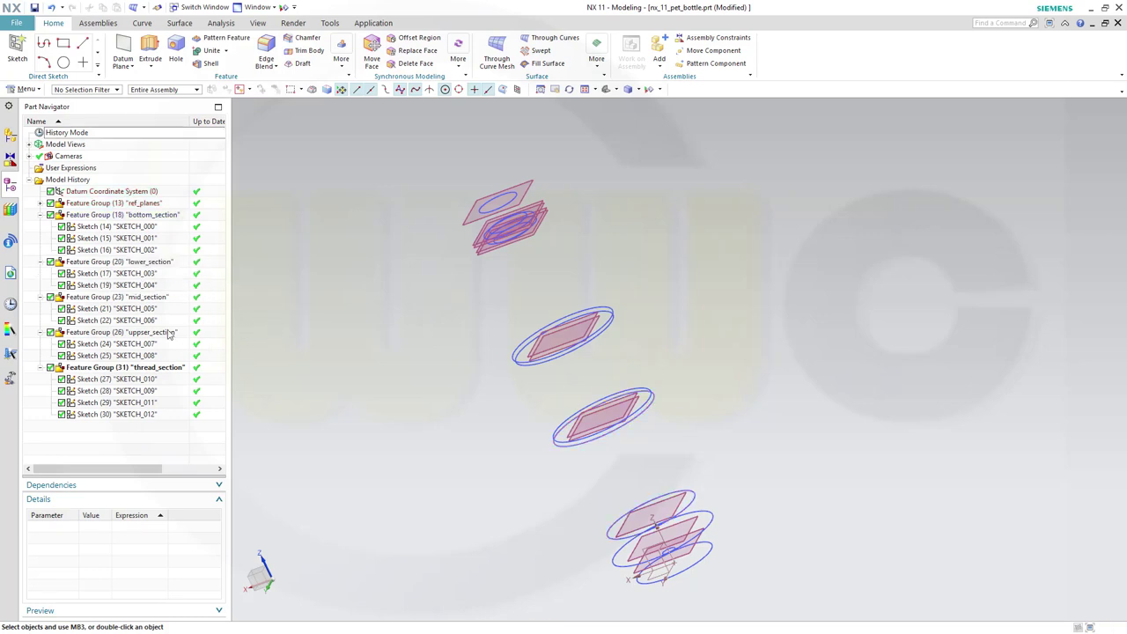
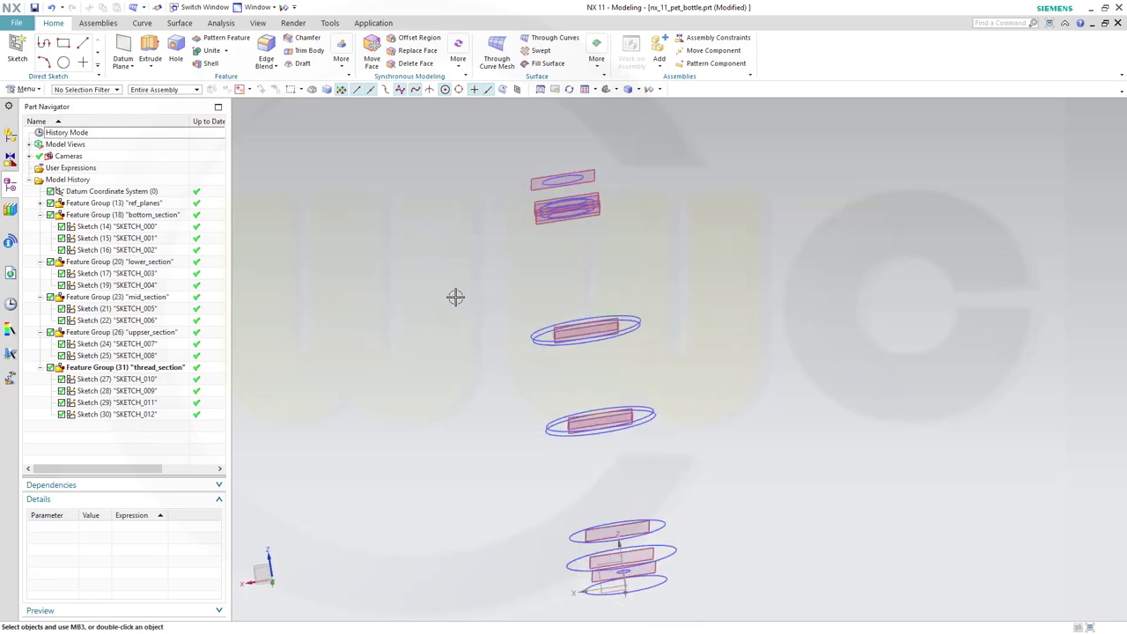
- Start an Extrude with the neck circle on the uppermost plane of the closely spaced neck planes as its section
scroll(454, 297, "up", 1)
scroll(471, 312, "down", 1)
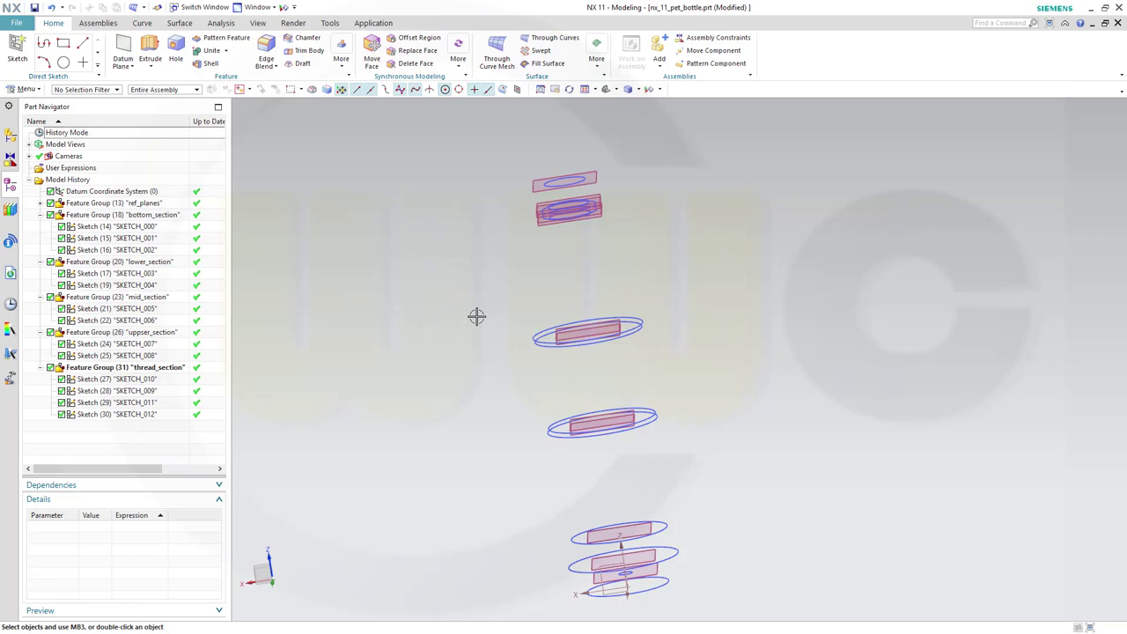
scroll(503, 200, "up", 1)
mouse_move(518, 220)
middle_mouse_down()
mouse_move(526, 224)
mouse_move(447, 190)
middle_mouse_up()
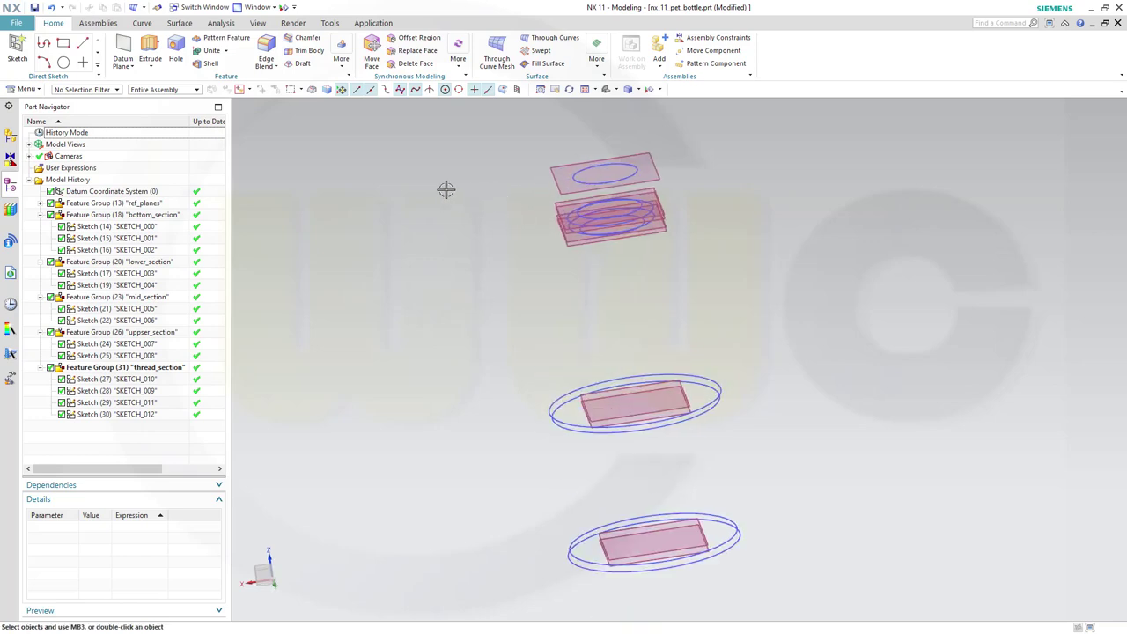
left_click(150, 51)
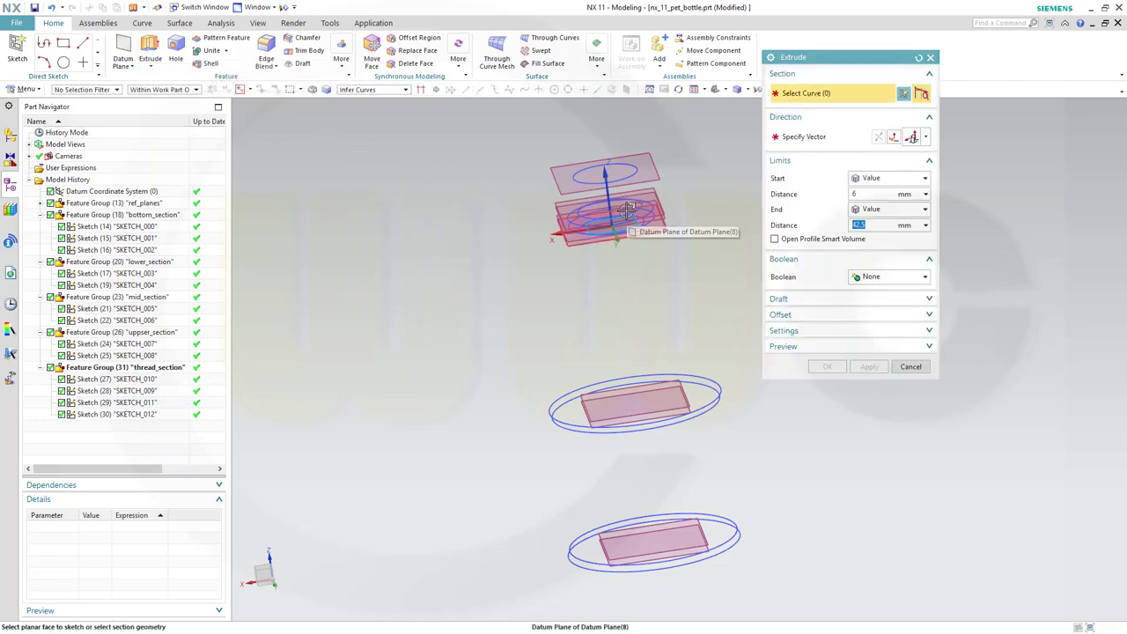
scroll(617, 203, "up", 3)
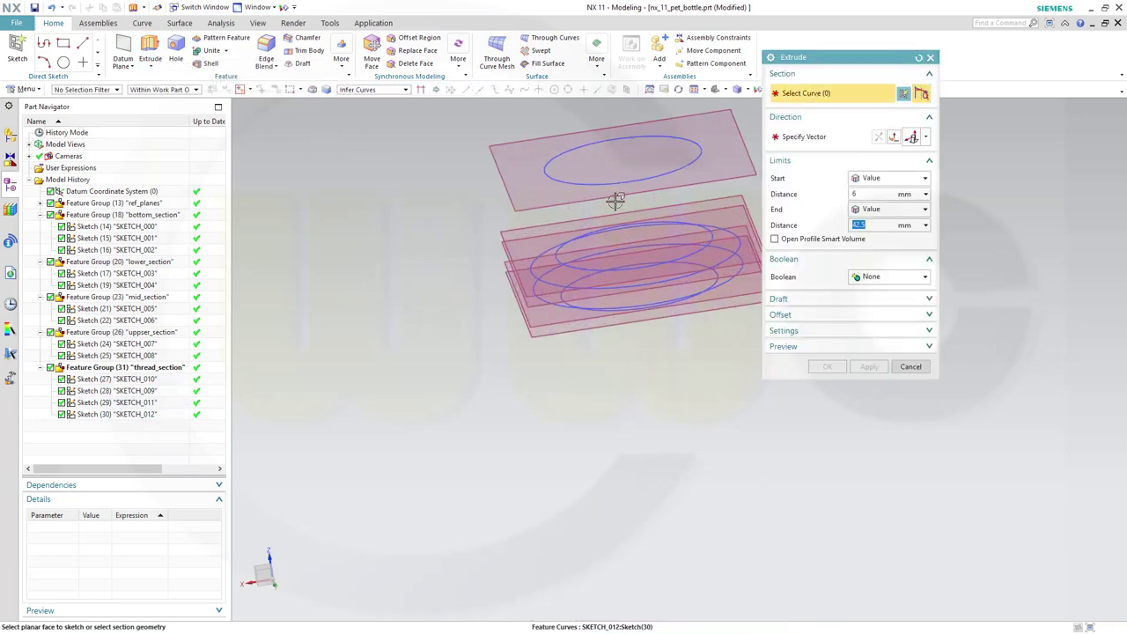
left_click(693, 251)
scroll(674, 226, "up", 2)
scroll(659, 217, "down", 4)
middle_click_drag(645, 224, 702, 221)
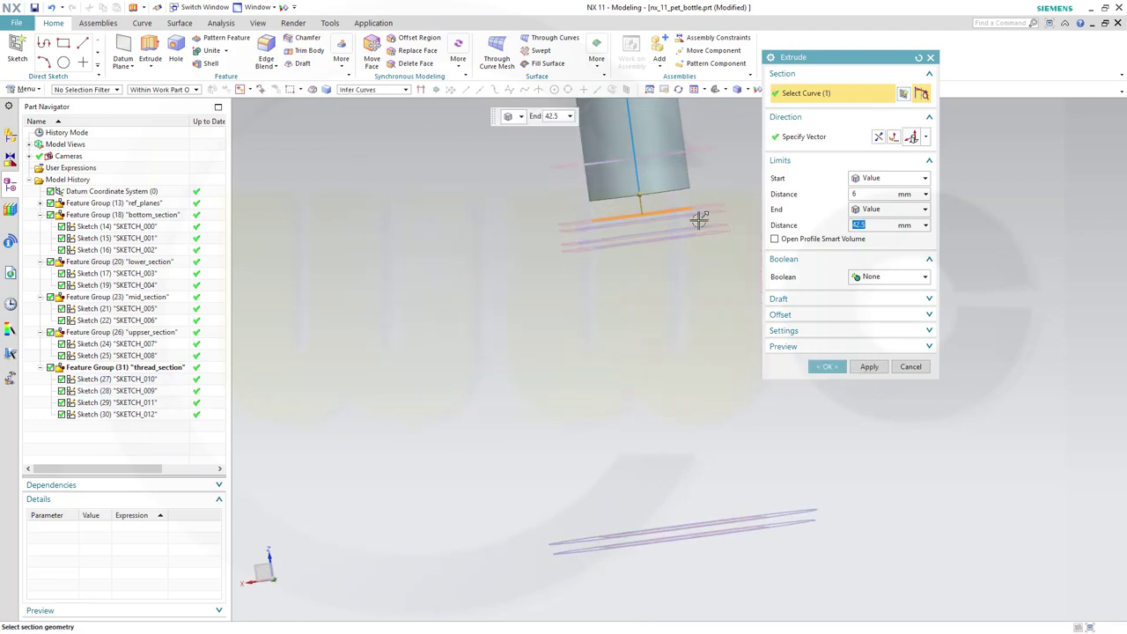
- Set the neck extrusion to start at 0 mm and end Until Selected at the topmost datum plane
left_click(866, 193)
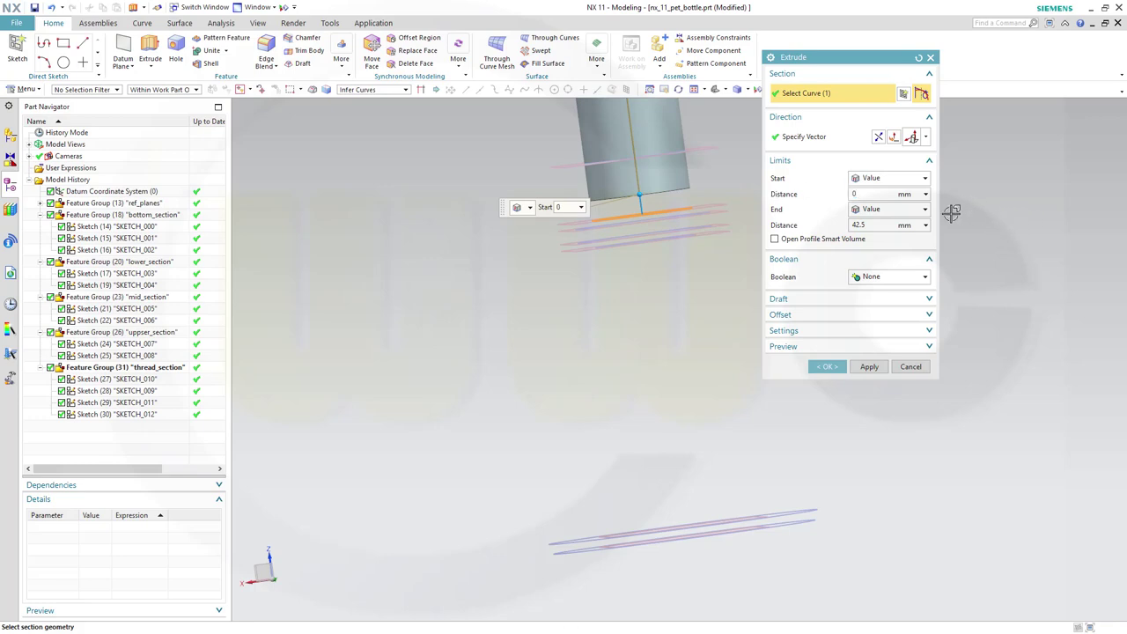
left_click(924, 212)
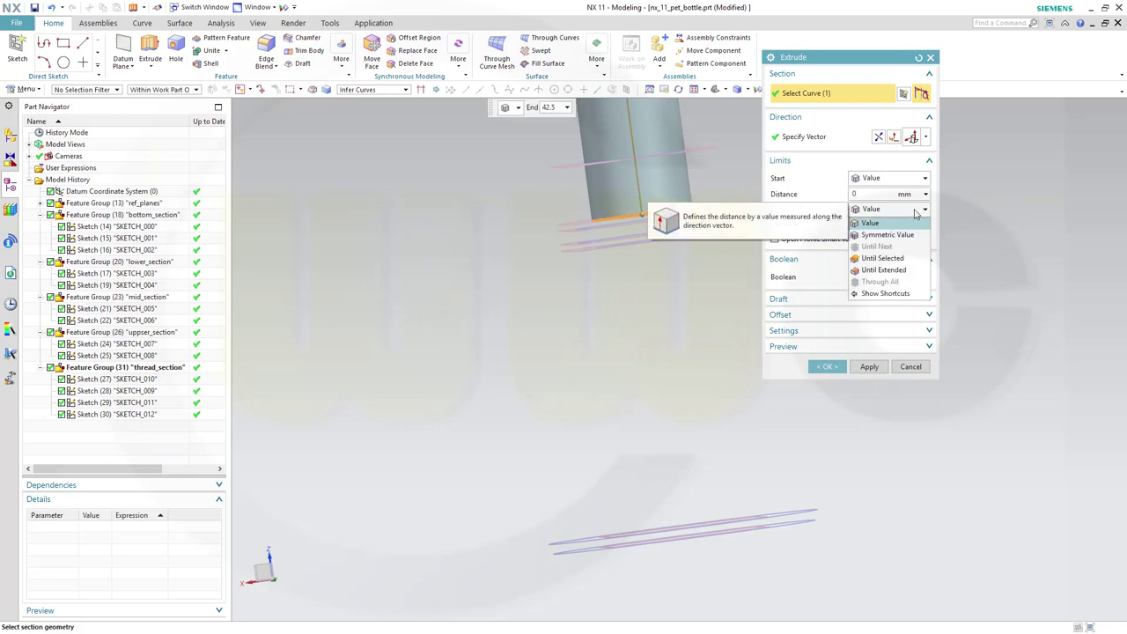
left_click(882, 258)
middle_click_drag(669, 187, 692, 328)
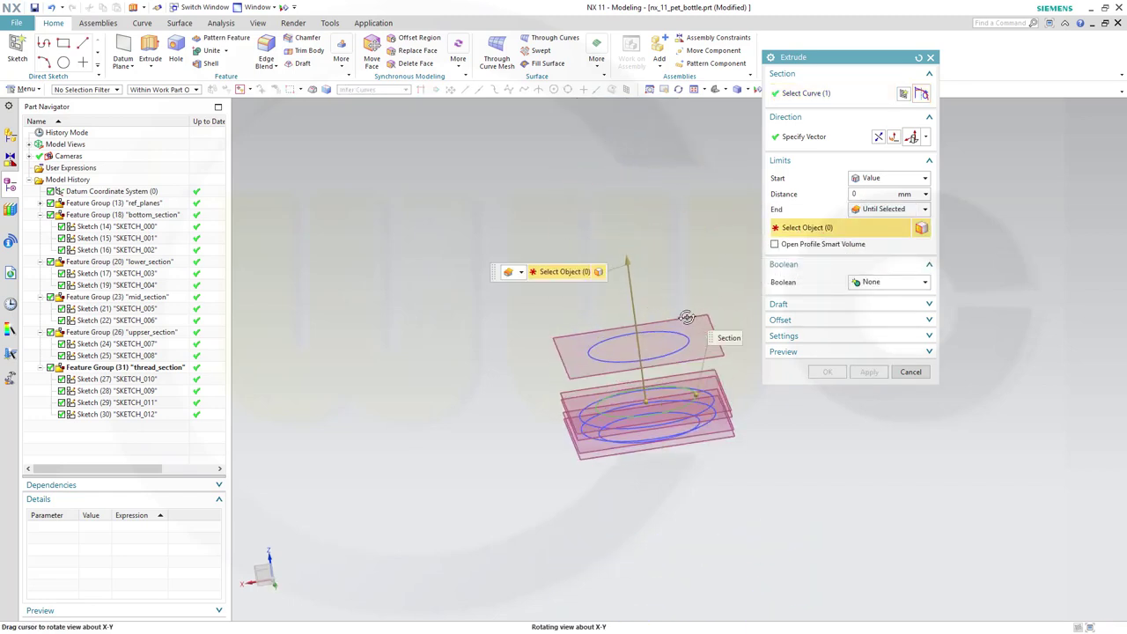
left_click(694, 362)
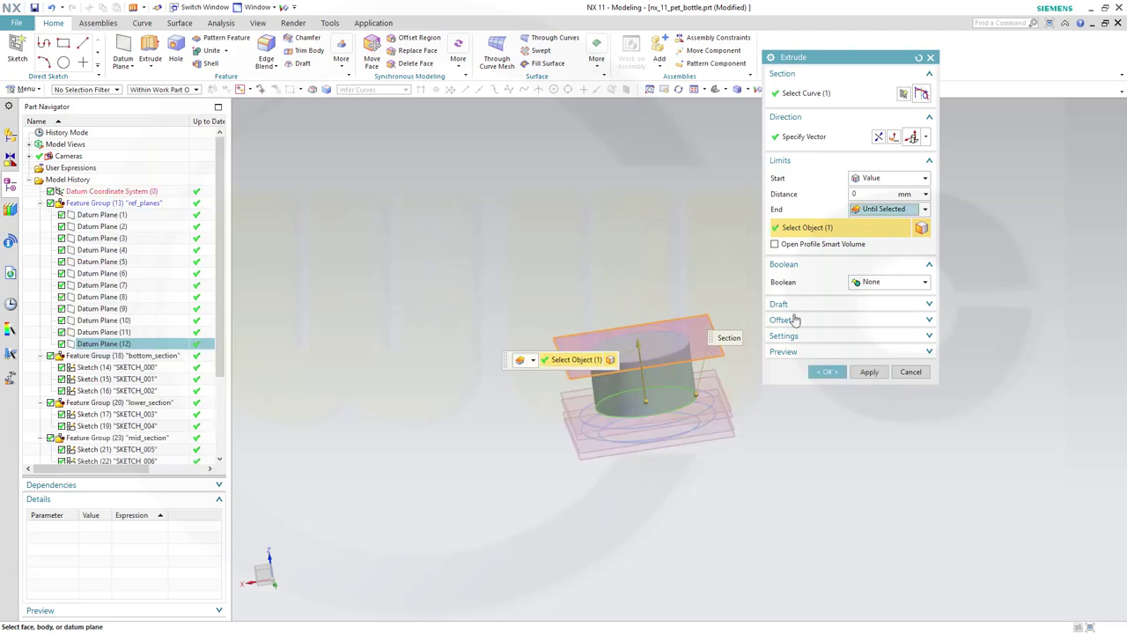
- Set the neck extrusion's body type to Sheet and create the feature
left_click(931, 337)
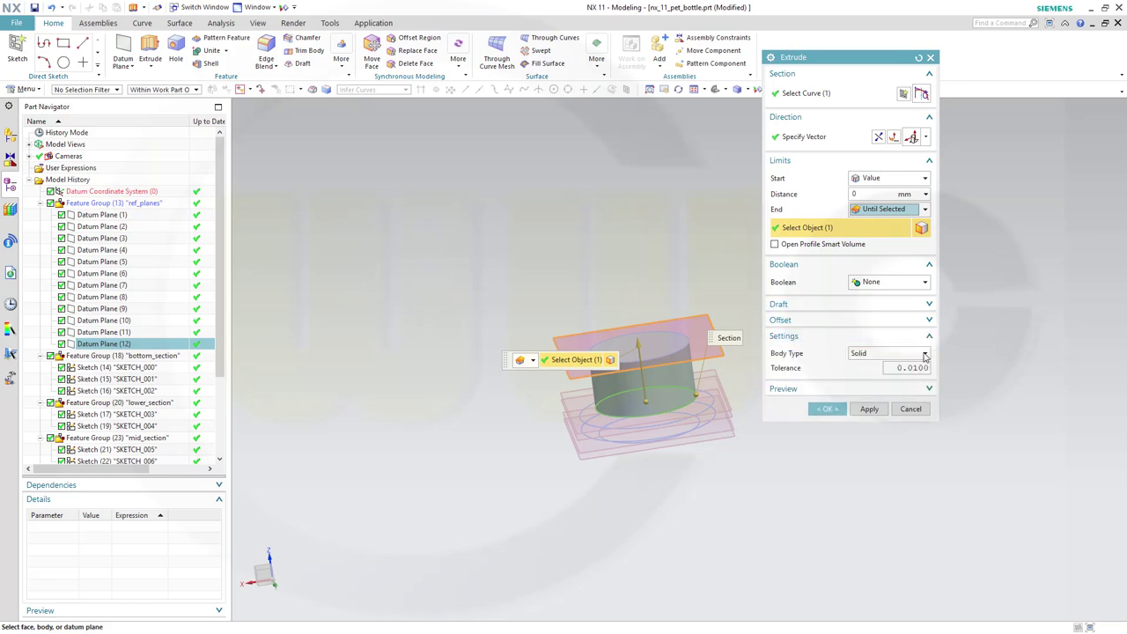
left_click(920, 353)
left_click(868, 376)
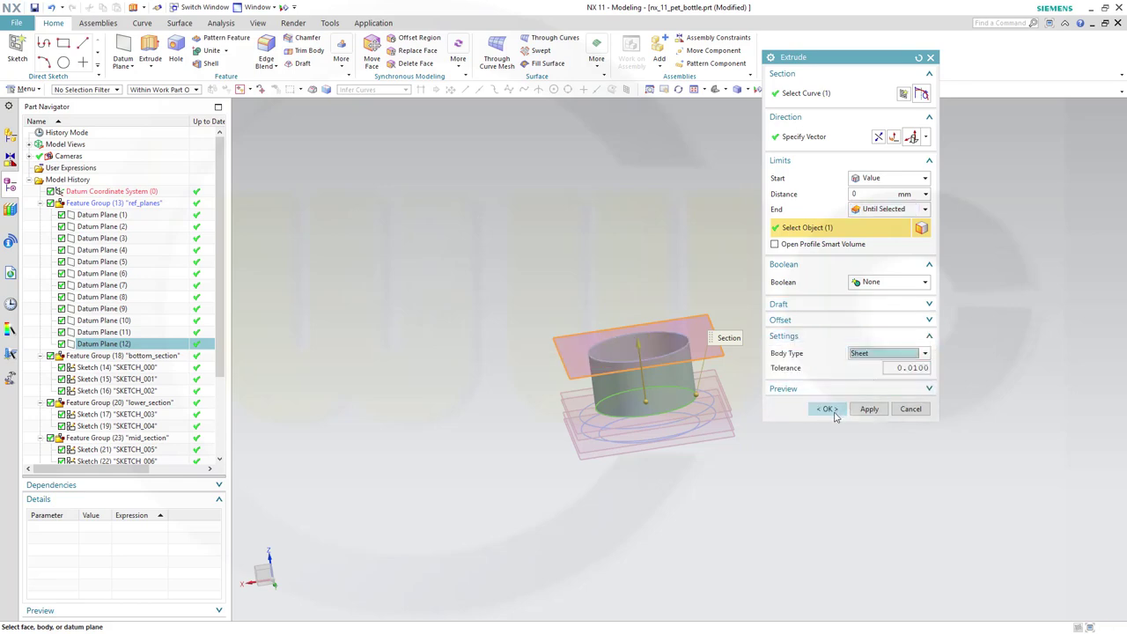
left_click(828, 409)
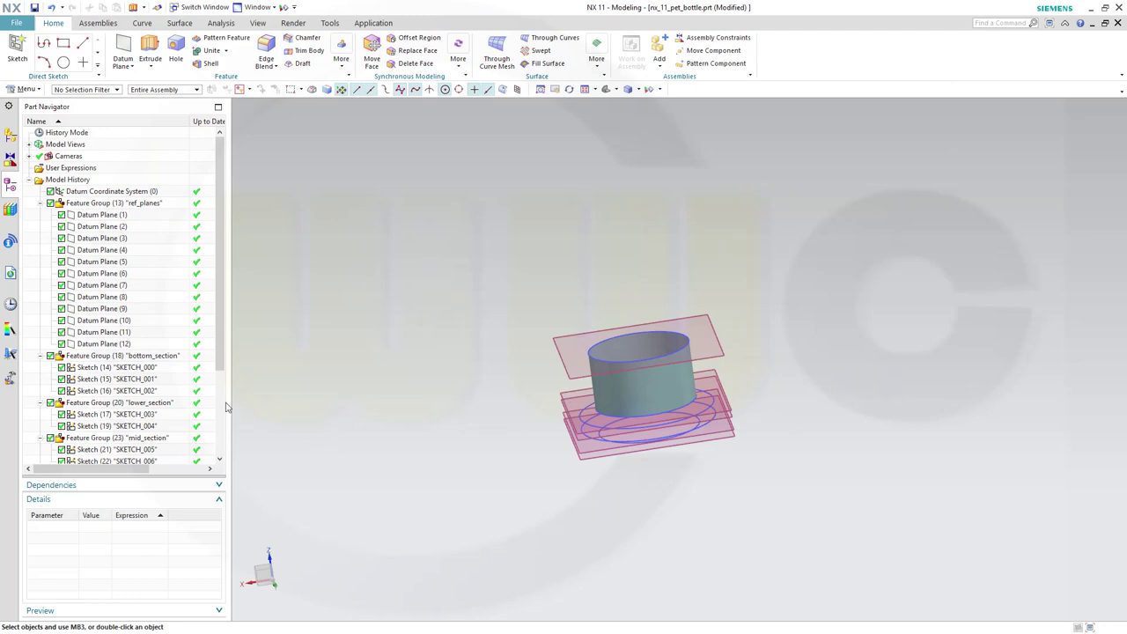
- Collapse the ref_planes group and move the neck extrusion into the thread_section feature group
scroll(211, 379, "down", 2)
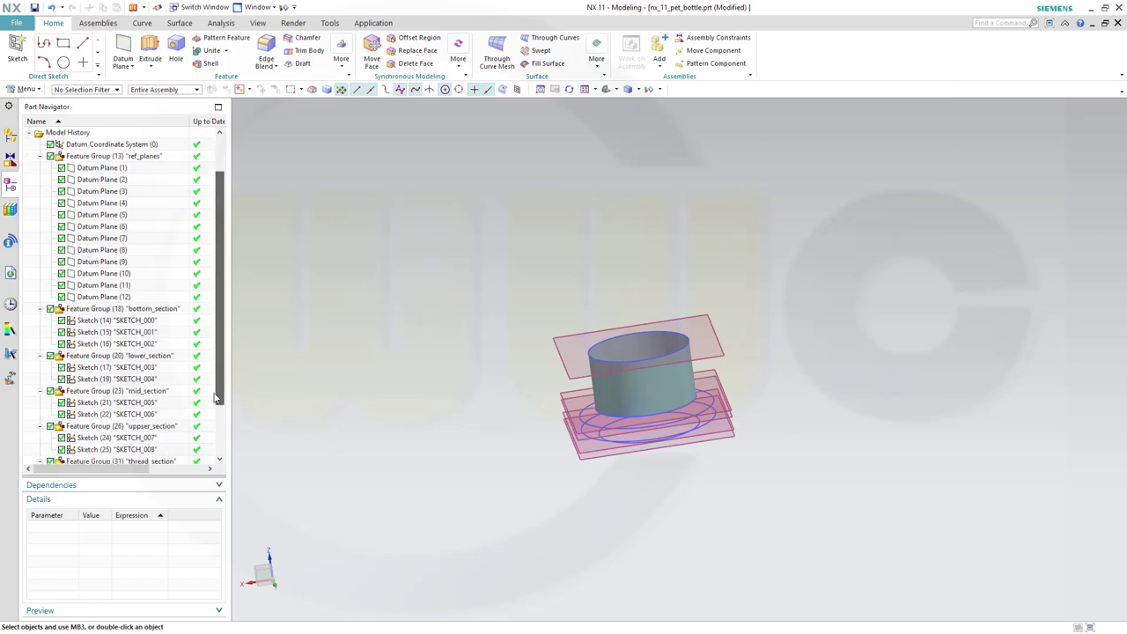
left_click(39, 156)
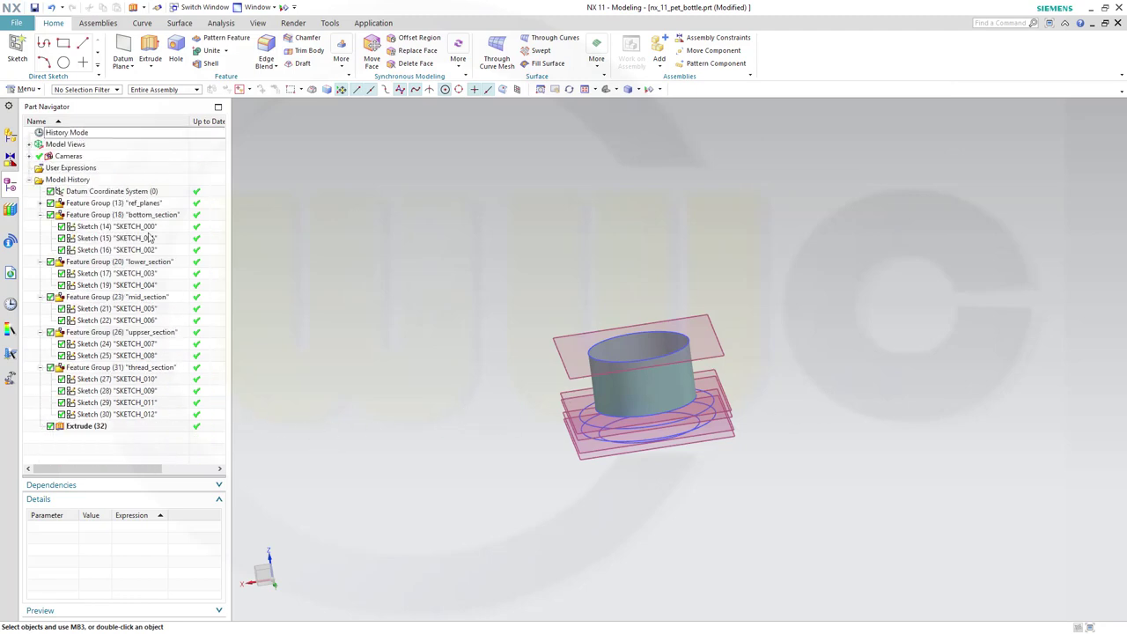
left_click(85, 427)
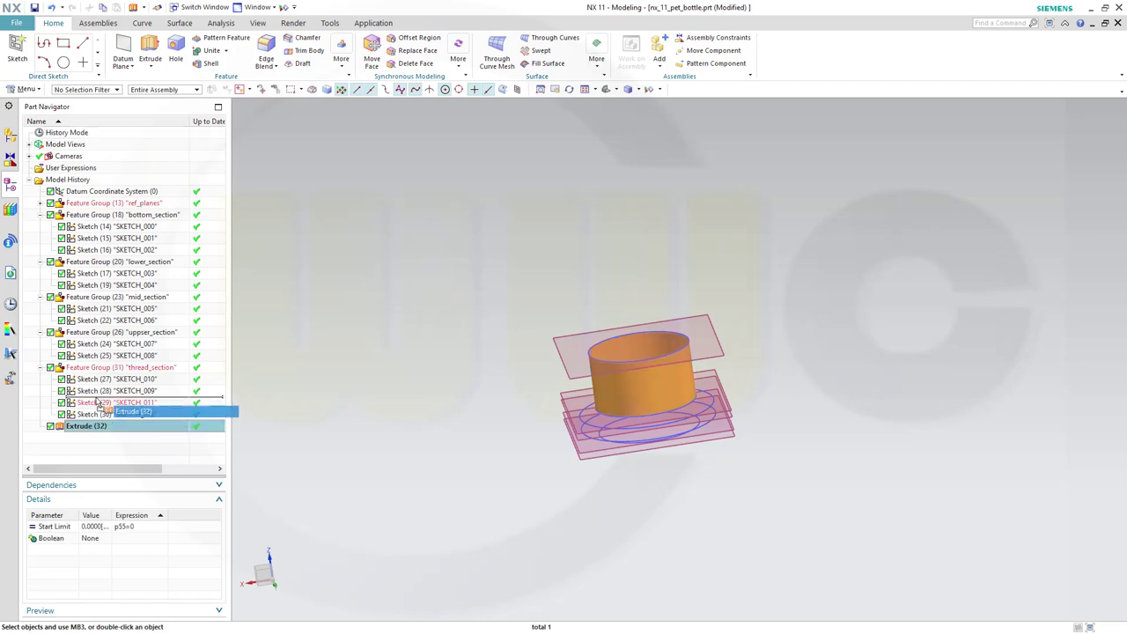
left_click_drag(94, 371, 95, 370)
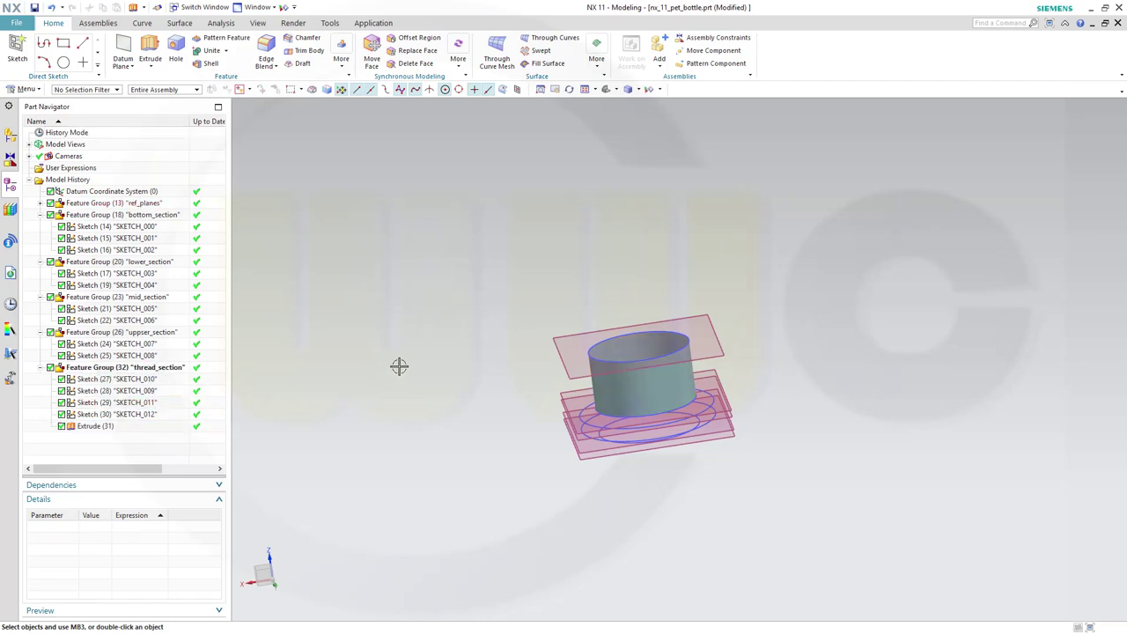
- Start an Extrude with the upper circle of the lower mid-body circle pair as its section
scroll(682, 484, "down", 2)
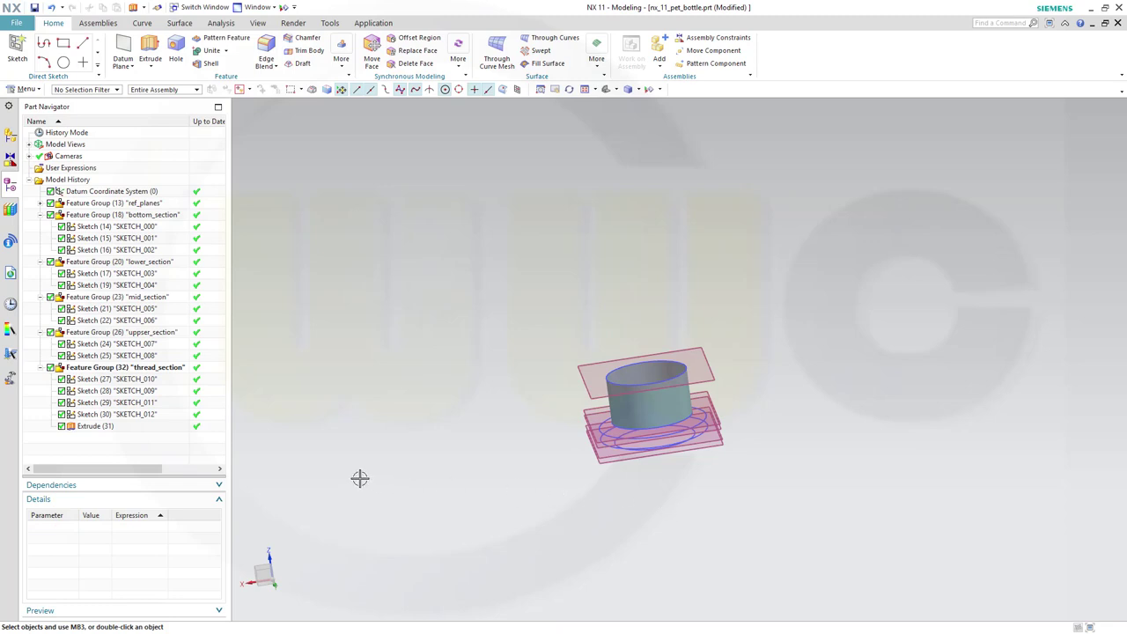
mouse_move(690, 544)
middle_mouse_down("shift")
mouse_move(672, 541)
mouse_move(646, 327)
mouse_move(655, 292)
middle_mouse_up("shift")
scroll(778, 373, "up", 2)
scroll(786, 401, "down", 3)
mouse_move(797, 469)
middle_mouse_down()
mouse_move(807, 455)
mouse_move(783, 517)
middle_mouse_up()
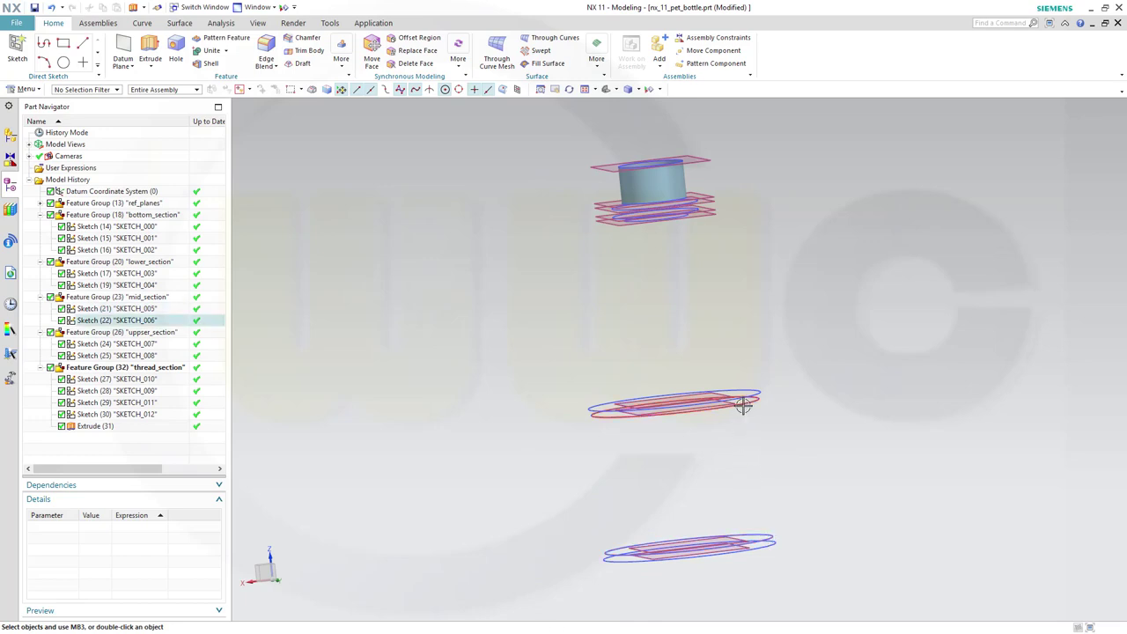
left_click(149, 55)
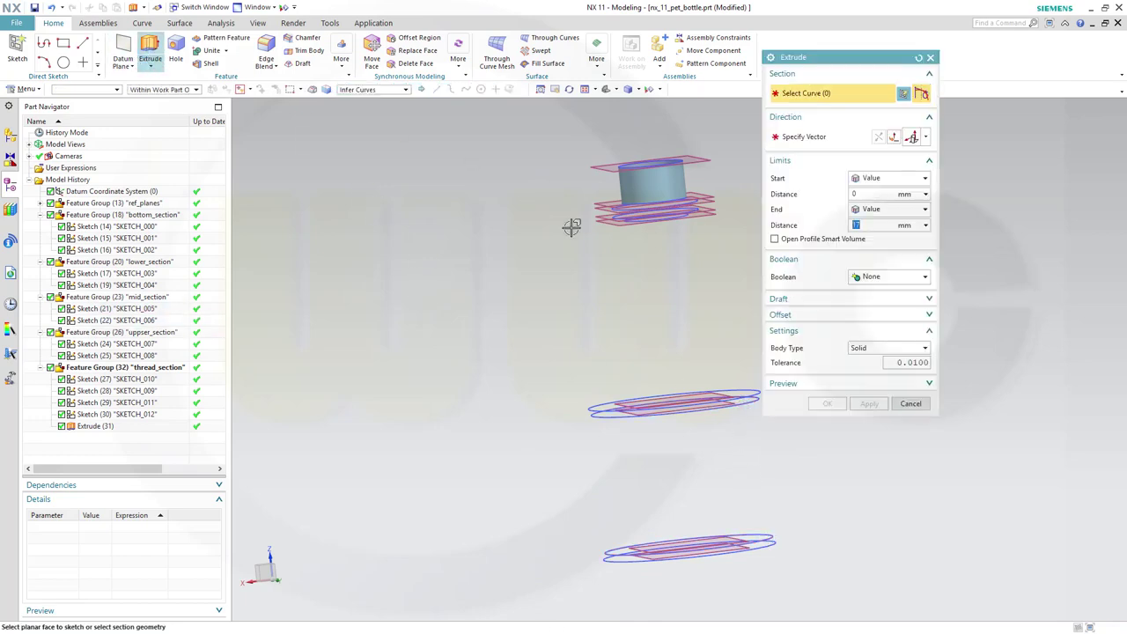
left_click(759, 539)
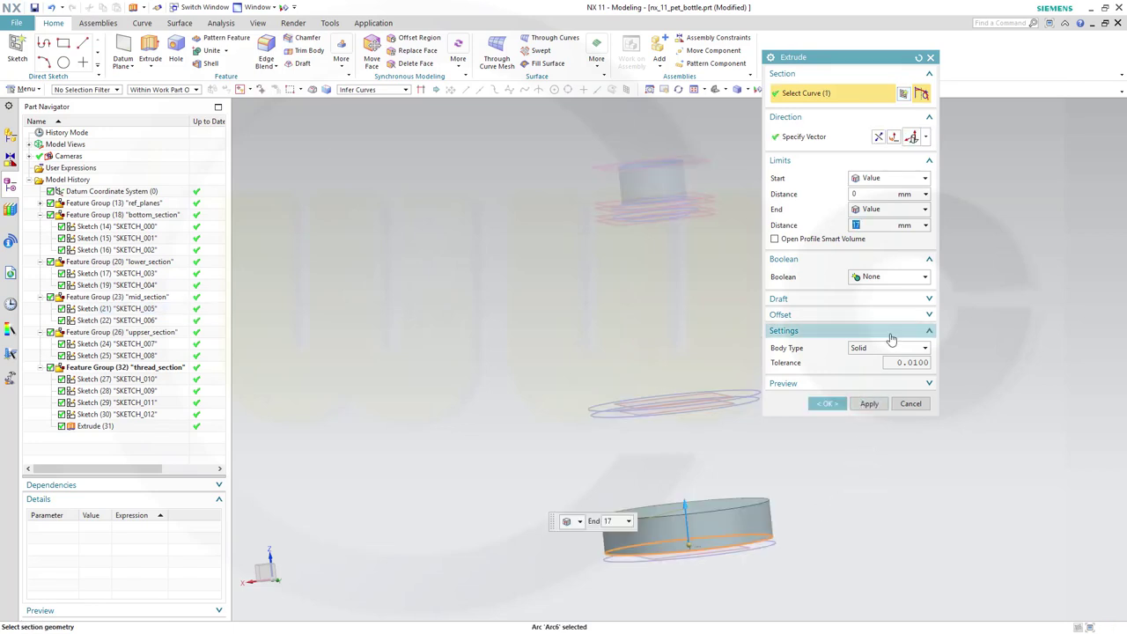
- Extrude the mid-body circle as a Sheet body, ending Until Selected at the lower datum plane of the pair above it
left_click(923, 350)
left_click(872, 371)
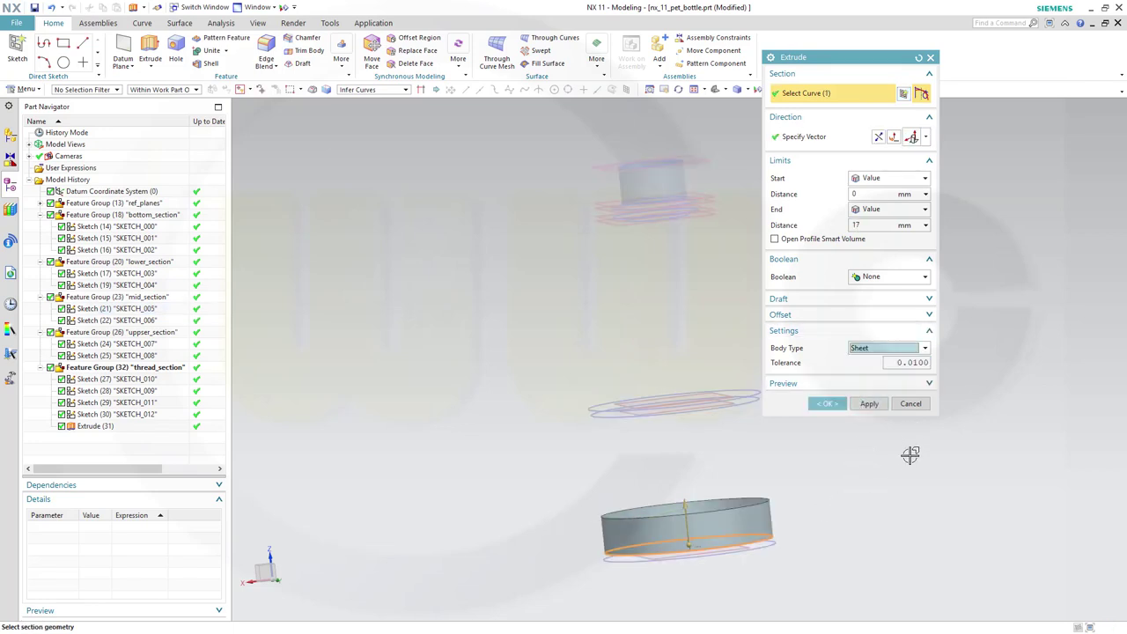
left_click(924, 210)
left_click(882, 258)
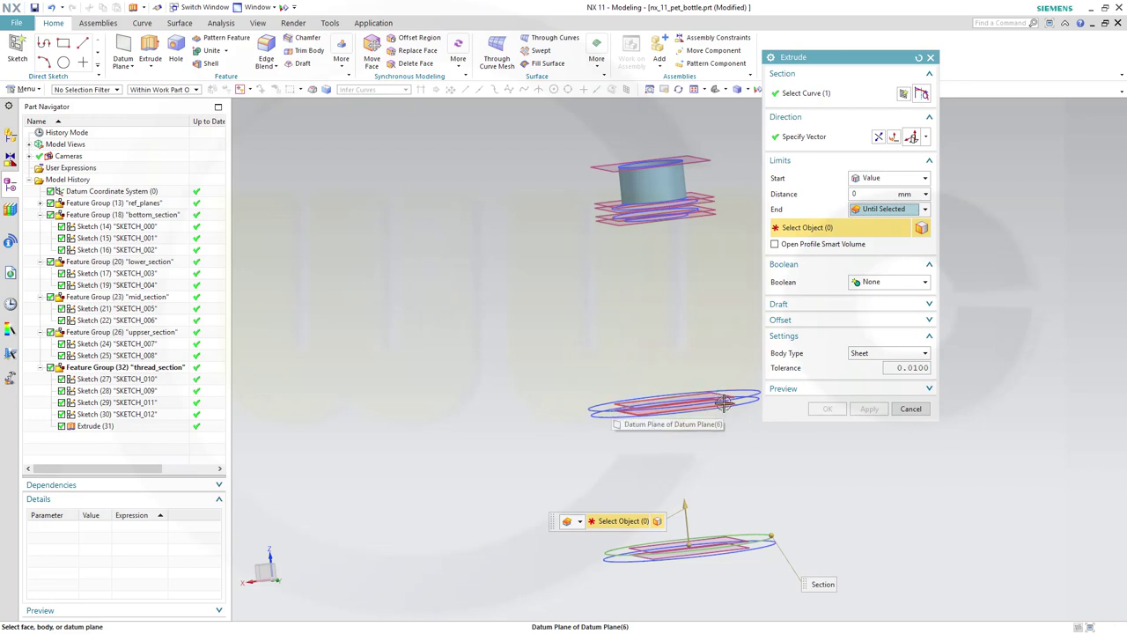
left_click(723, 403)
left_click(826, 410)
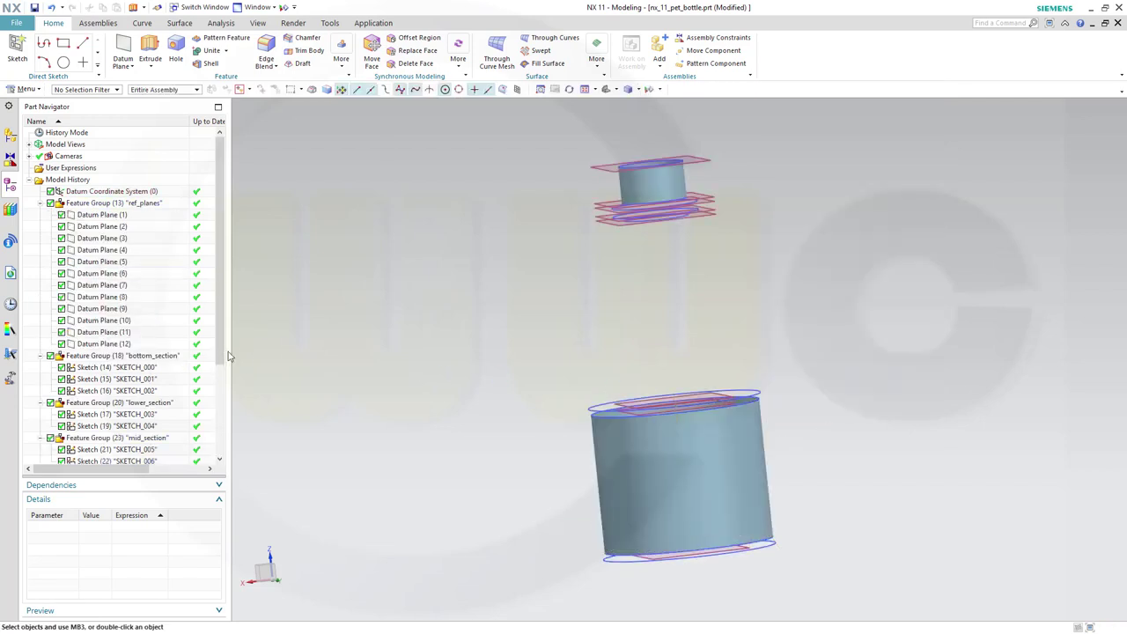
- Move the mid-body extrusion into the mid_section feature group
left_click_drag(220, 370, 243, 453)
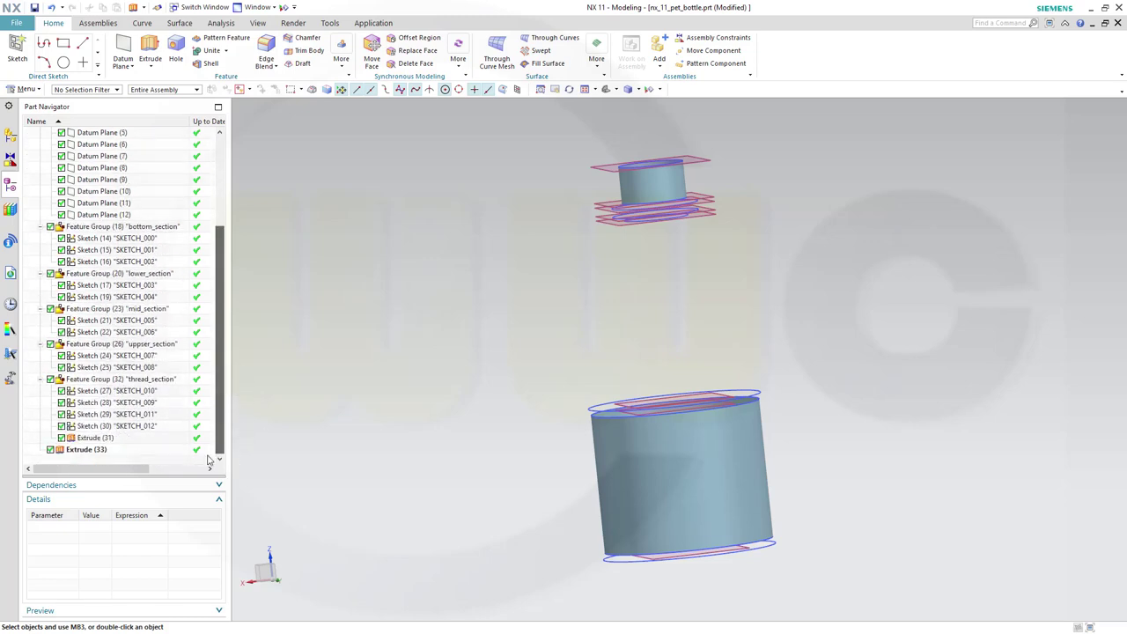
left_click_drag(85, 450, 129, 314)
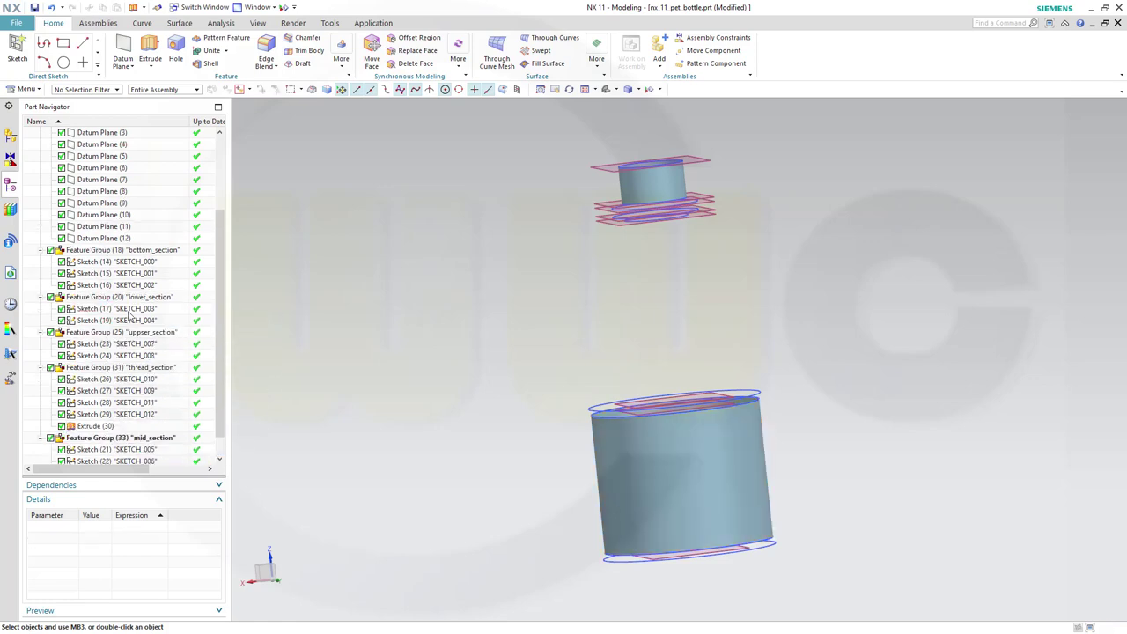
left_click(380, 334)
- Extrude the collar circle SKETCH_009 as a Sheet body from 0 mm, ending Until Selected at the datum plane directly above it
scroll(631, 202, "up", 5)
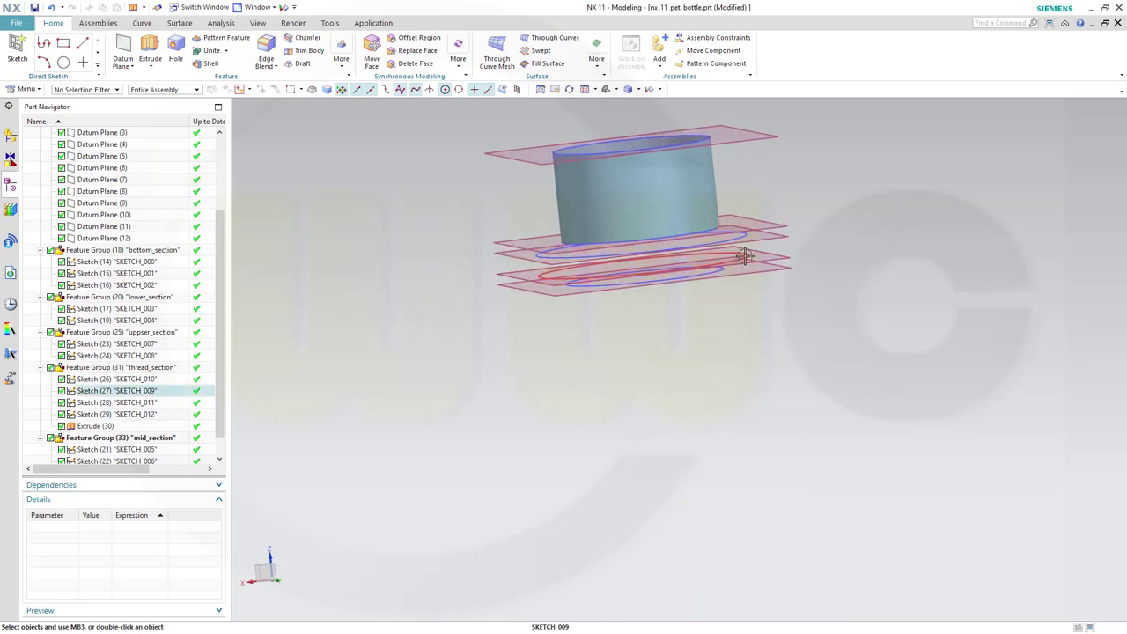
left_click(744, 255)
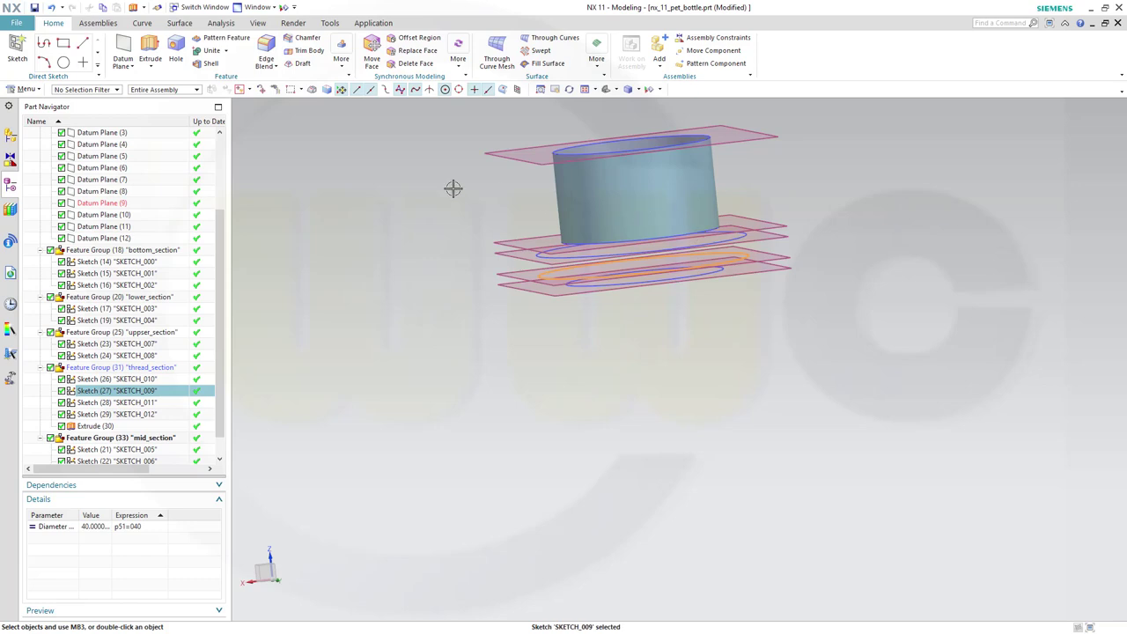
left_click(149, 49)
left_click(926, 349)
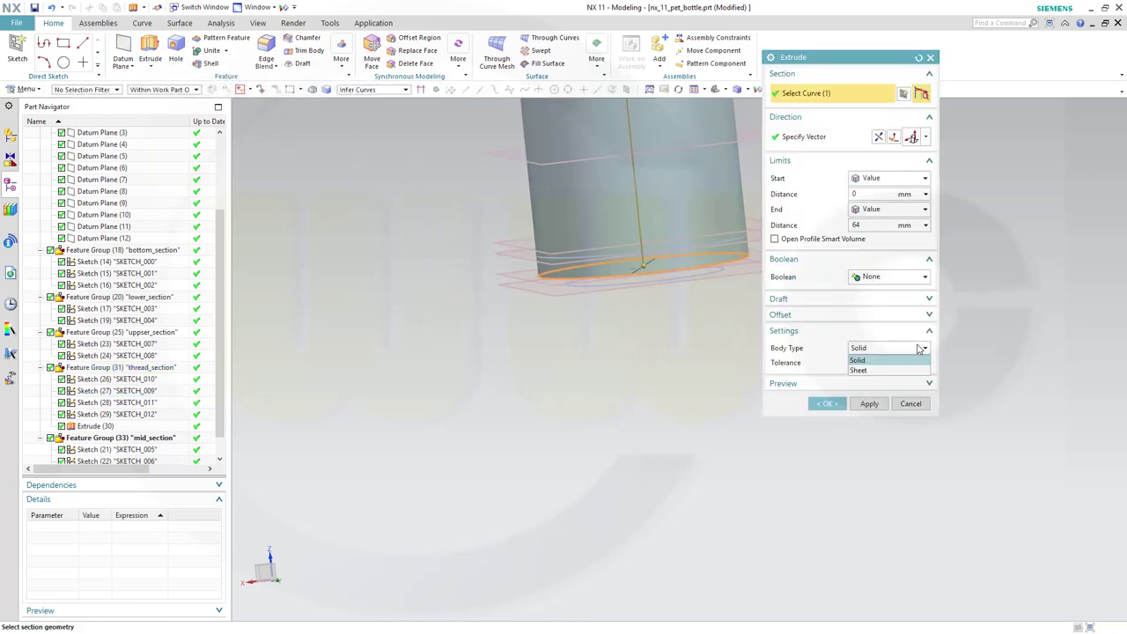
left_click(872, 371)
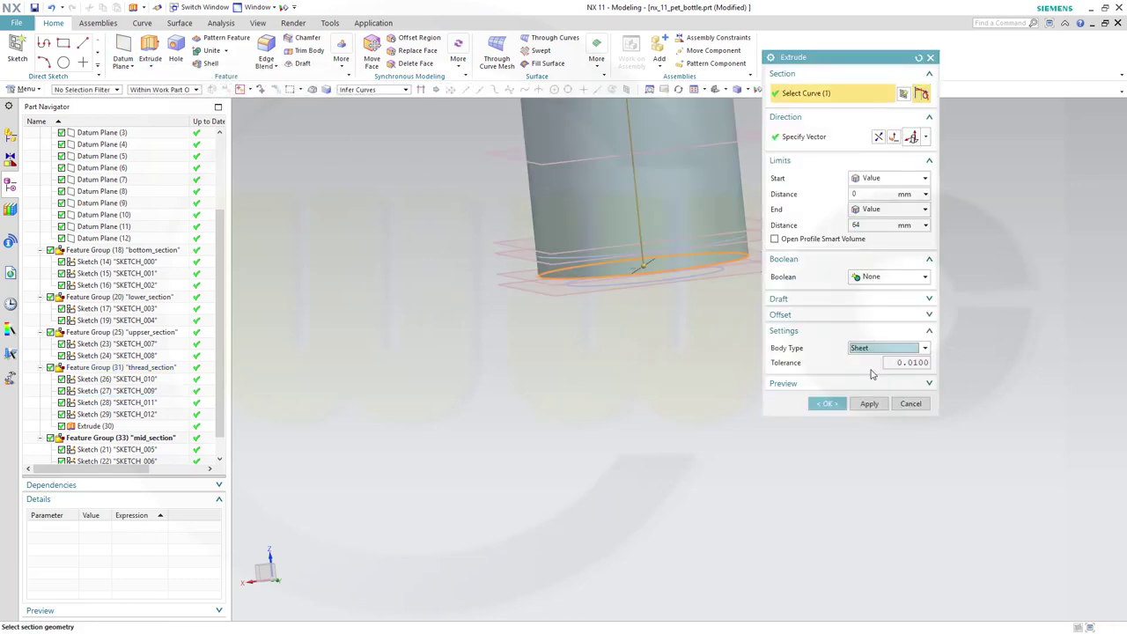
left_click(926, 211)
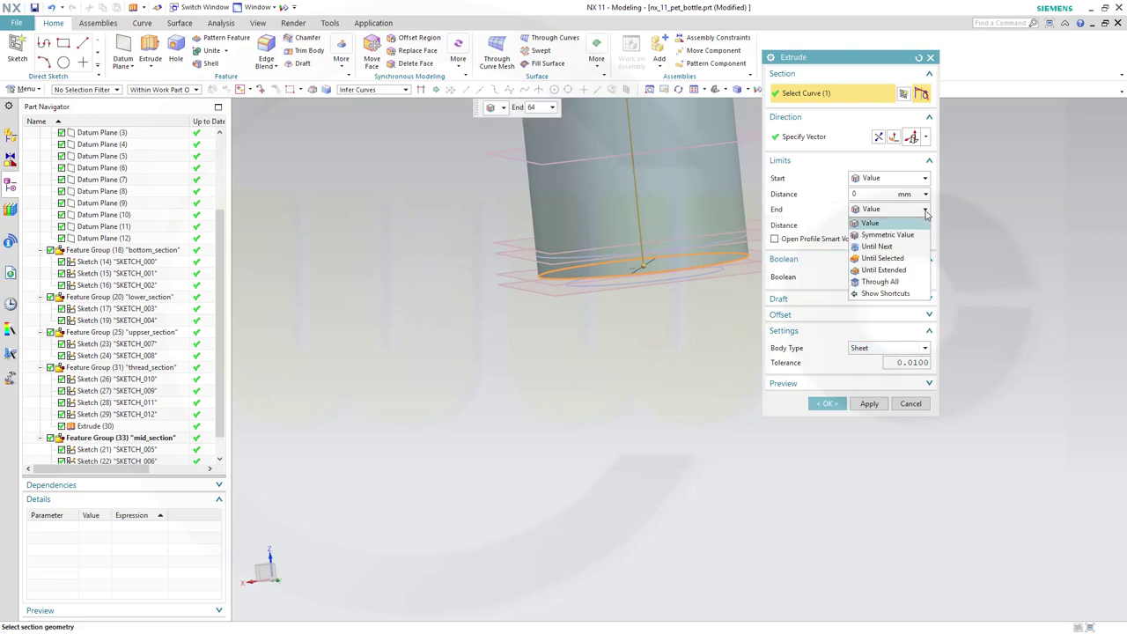
left_click(884, 258)
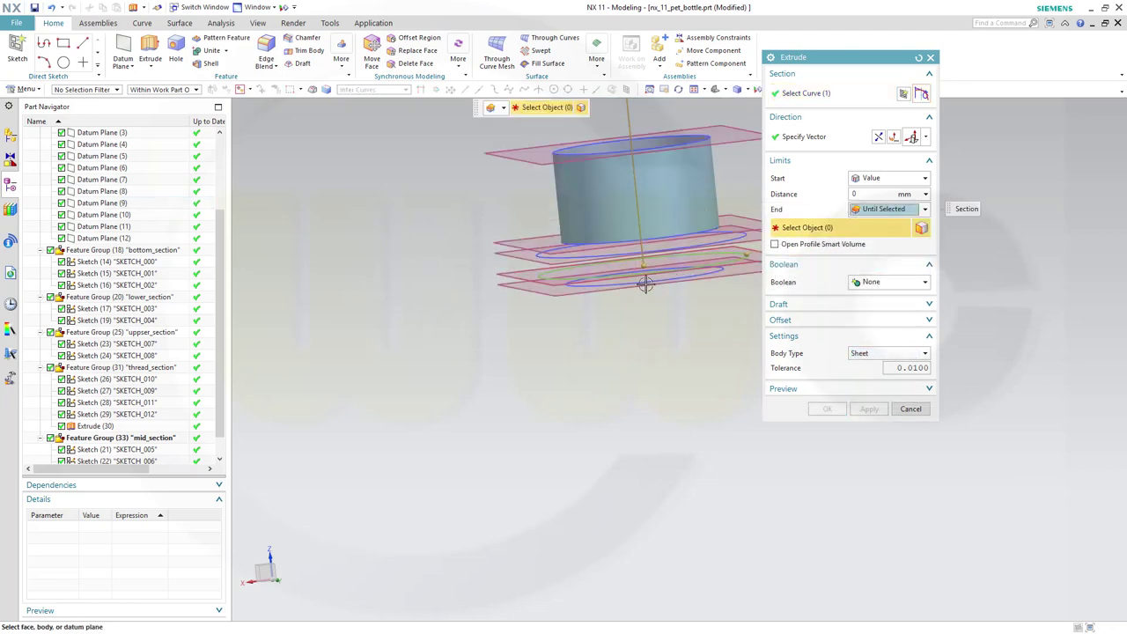
left_click(511, 258)
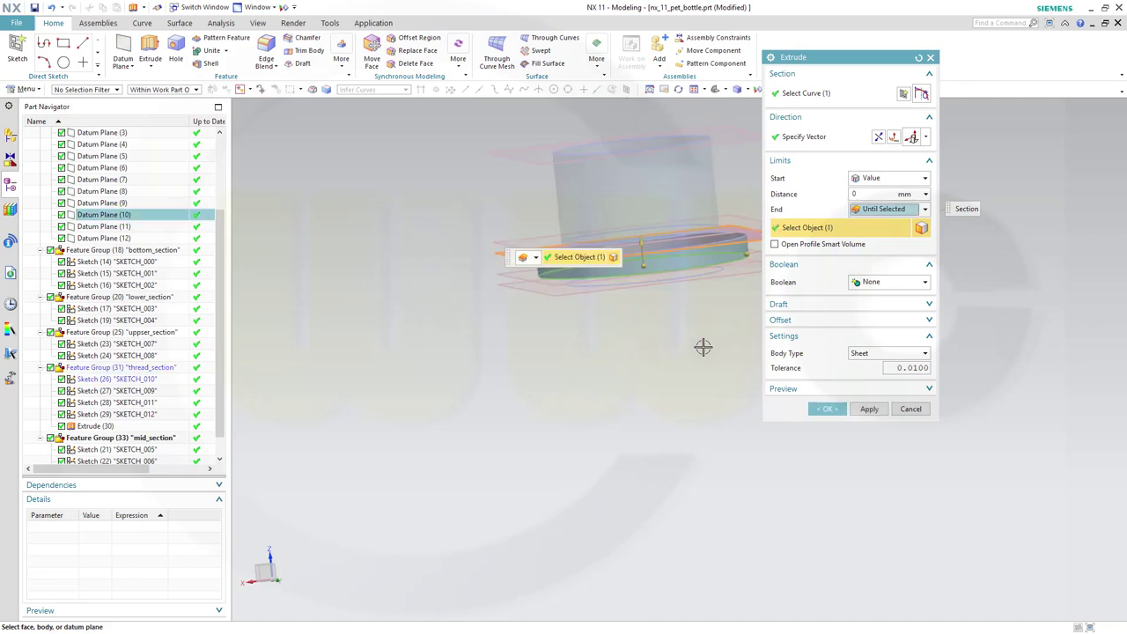
left_click(831, 409)
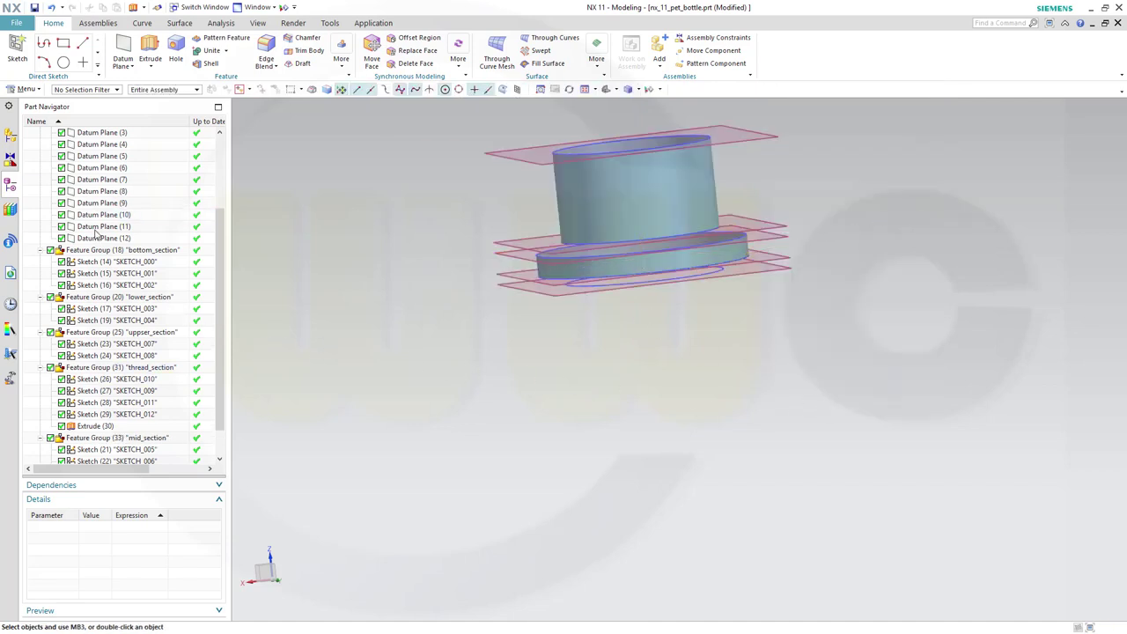
- Move the collar extrusion into the thread_section feature group
scroll(211, 312, "down", 1)
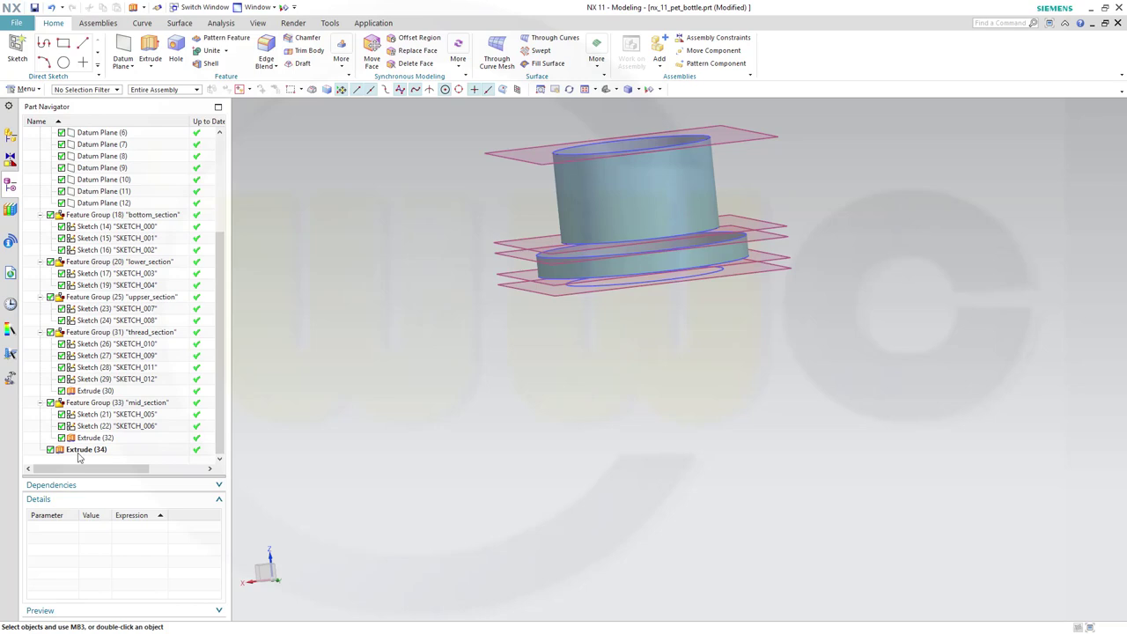
left_click_drag(81, 451, 124, 338)
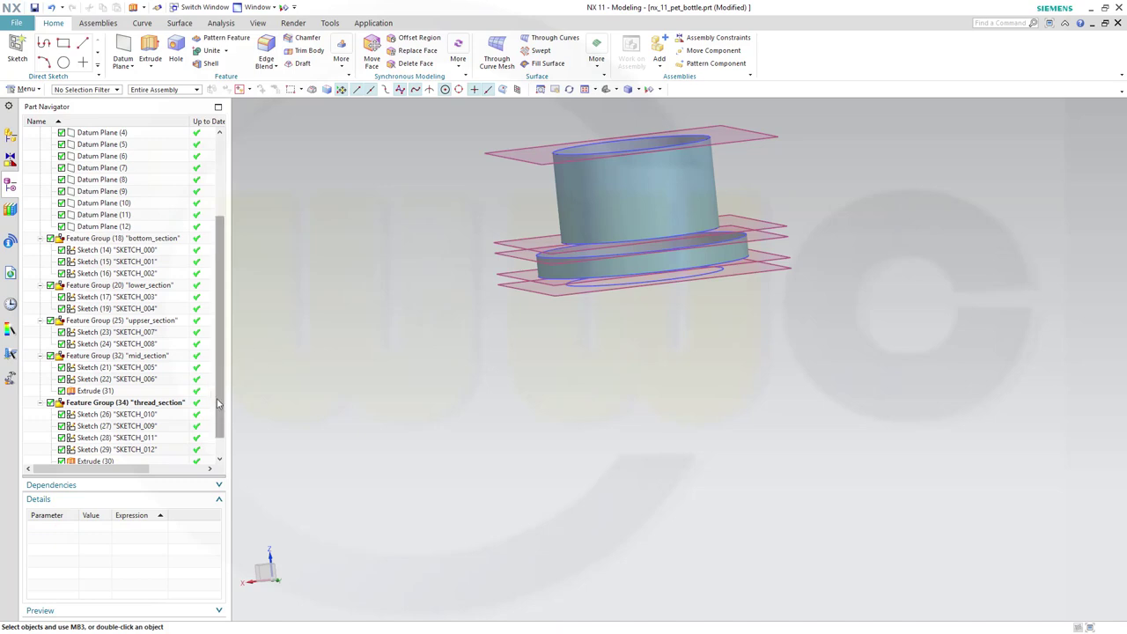
scroll(219, 435, "down", 1)
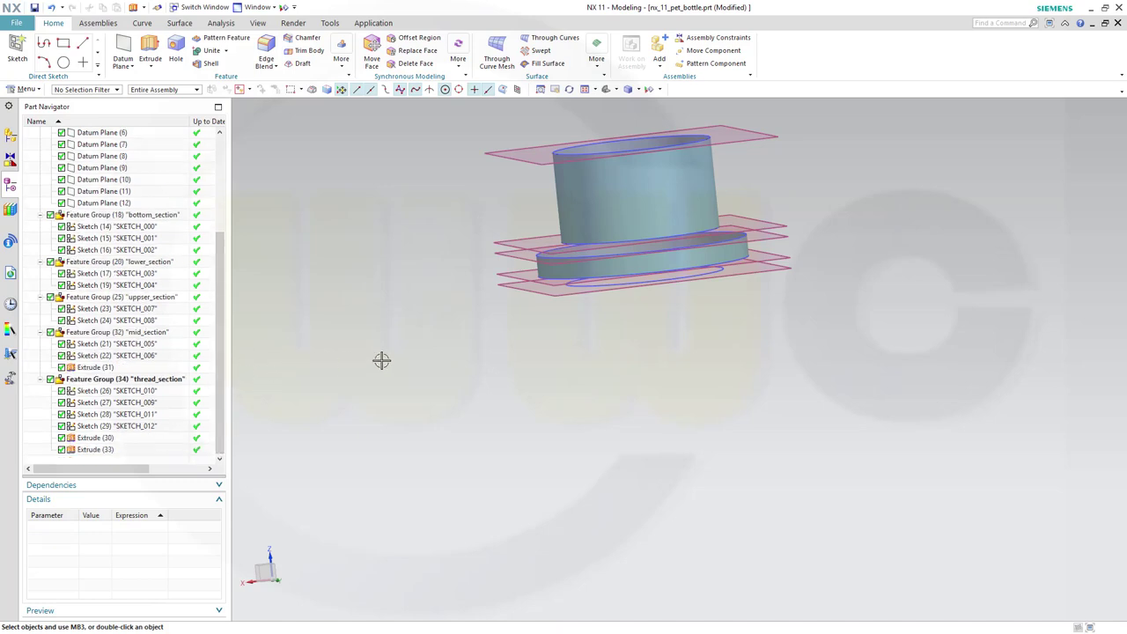
- Create an On Plane sketch on the vertical YZ plane of the datum coordinate system at the bottle's base
scroll(609, 362, "up", 1)
scroll(788, 405, "down", 3)
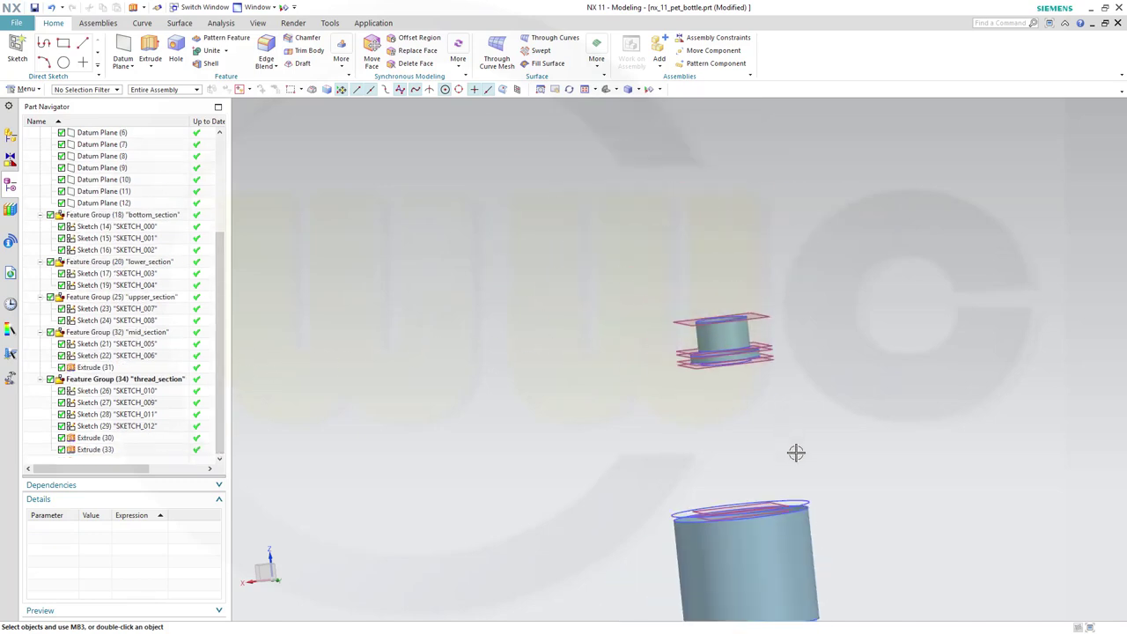
middle_click_drag(811, 469, 736, 383, "shift")
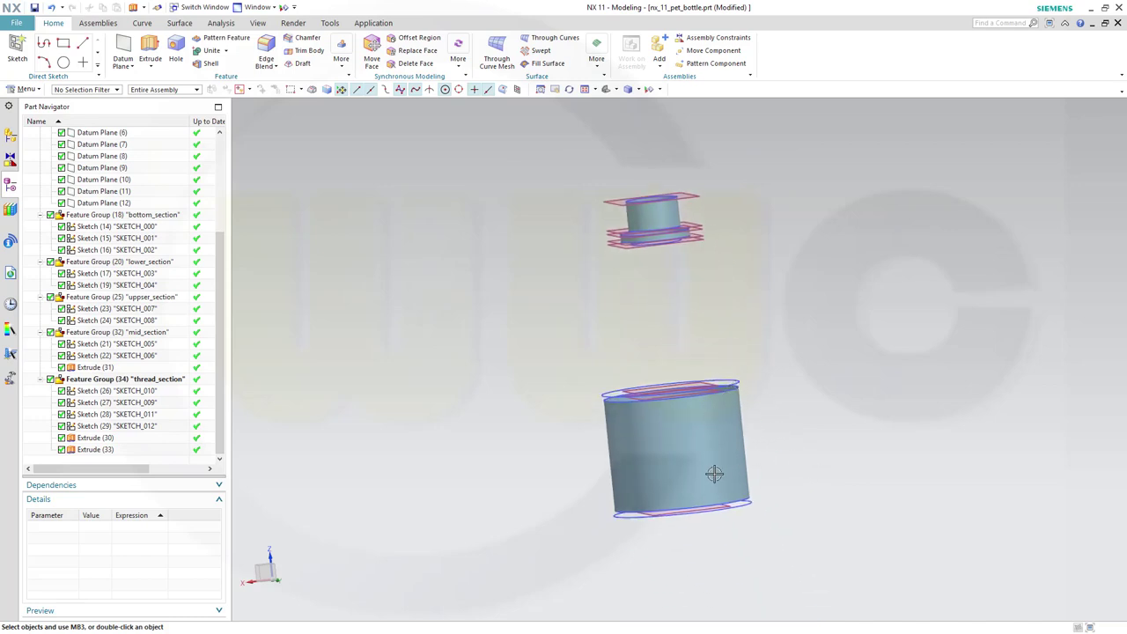
scroll(717, 502, "down", 3)
middle_click_drag(728, 544, 692, 401, "shift")
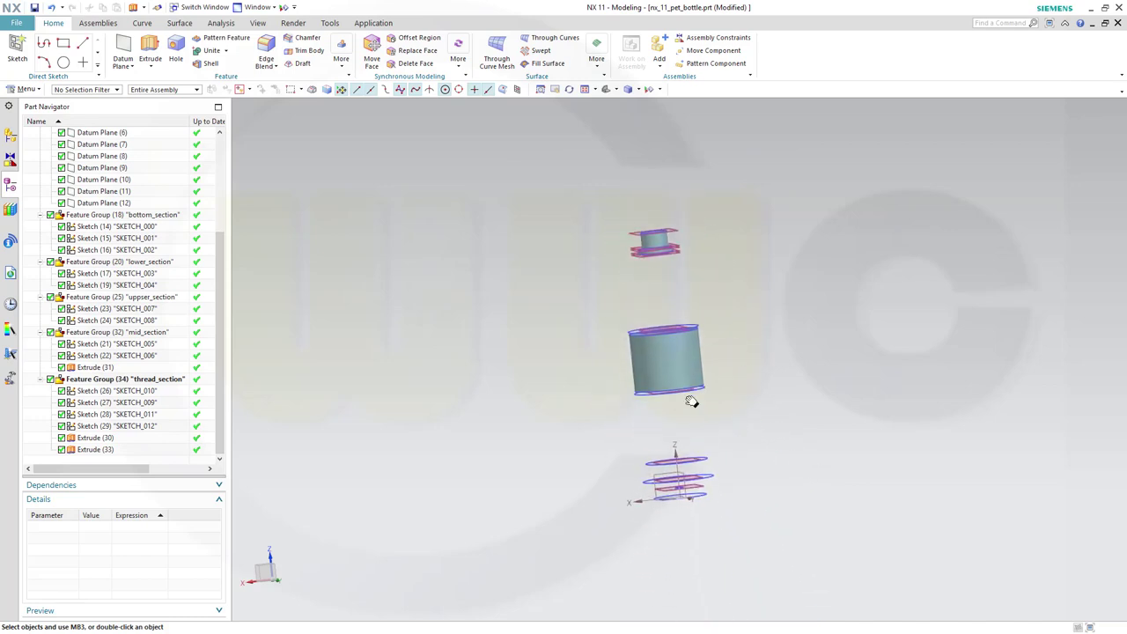
scroll(698, 427, "up", 2)
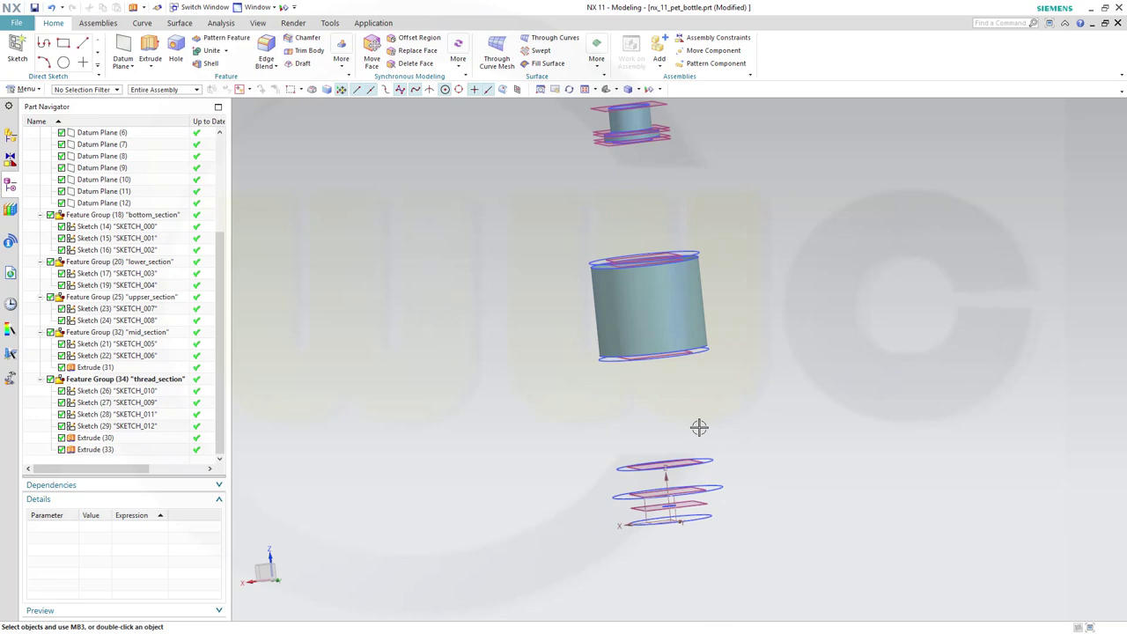
mouse_move(695, 429)
middle_mouse_down()
mouse_move(682, 413)
mouse_move(680, 426)
middle_mouse_up()
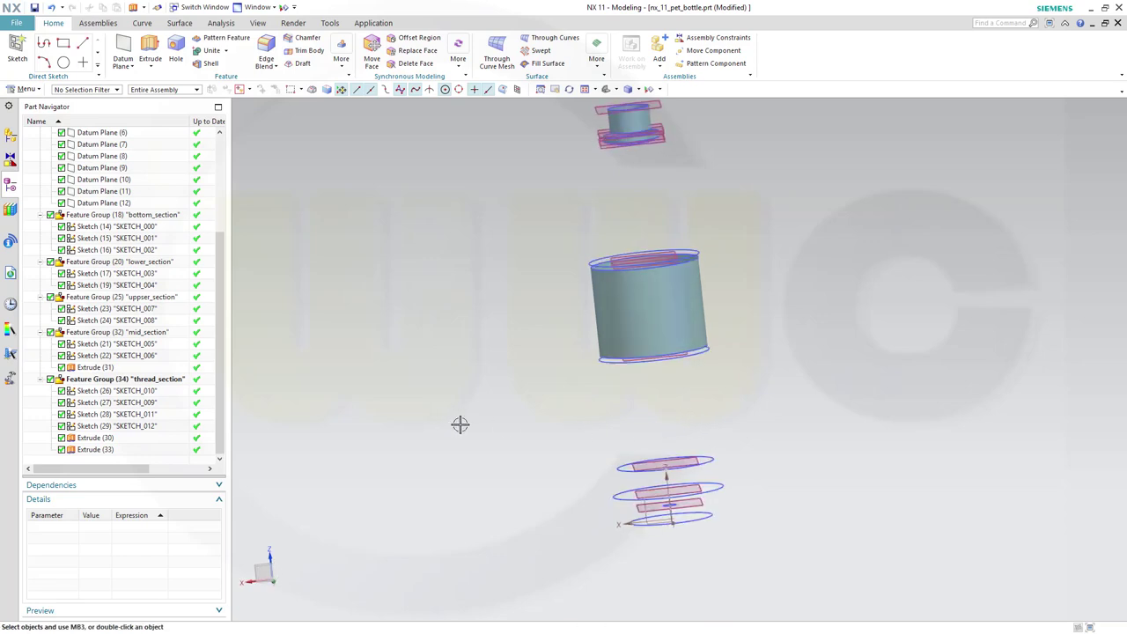
middle_click_drag(705, 510, 776, 502)
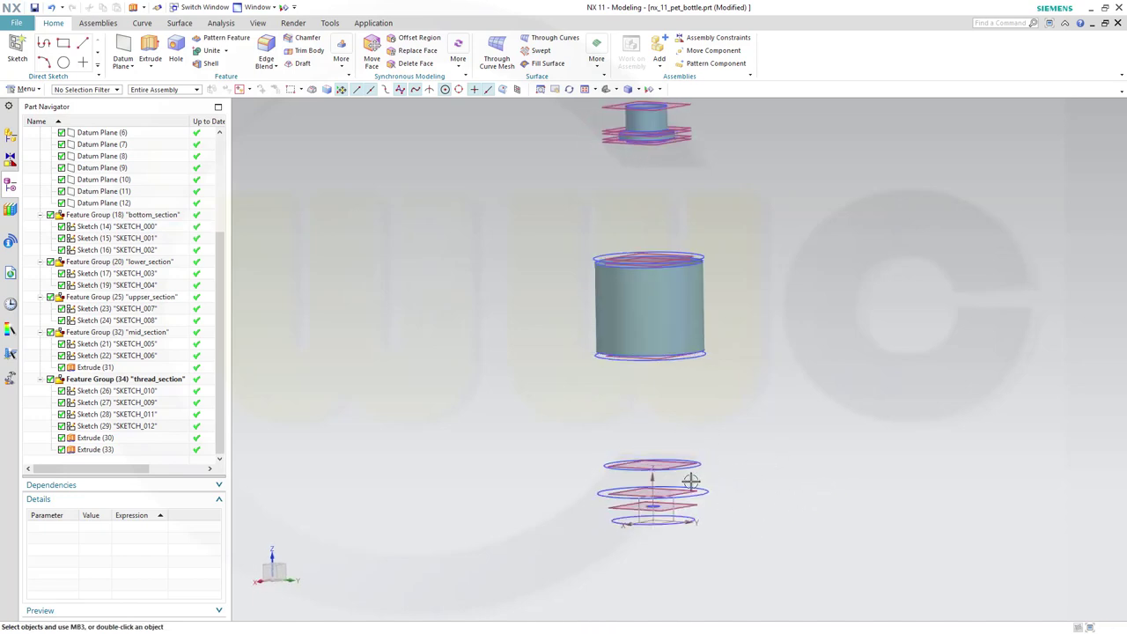
left_click(16, 48)
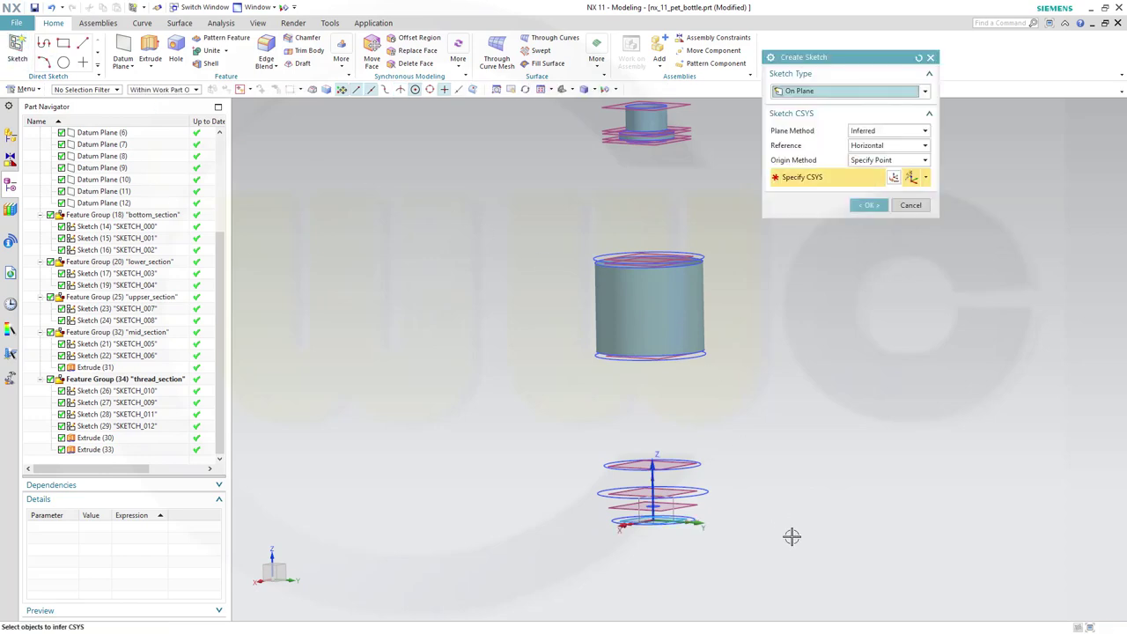
scroll(736, 545, "up", 3)
scroll(651, 493, "up", 3)
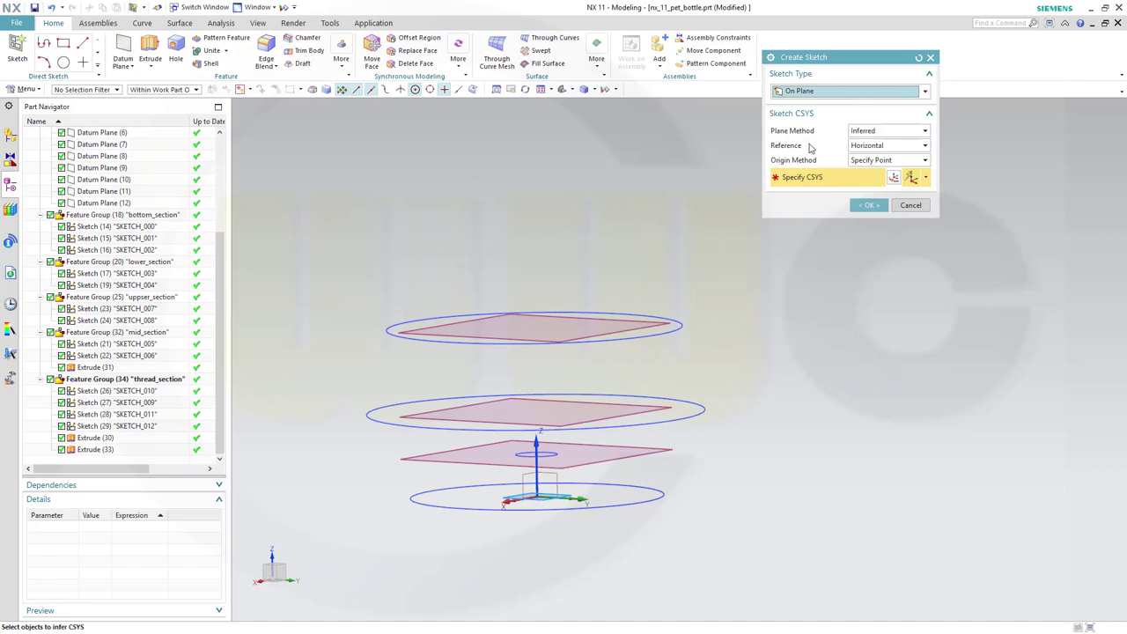
left_click(564, 480)
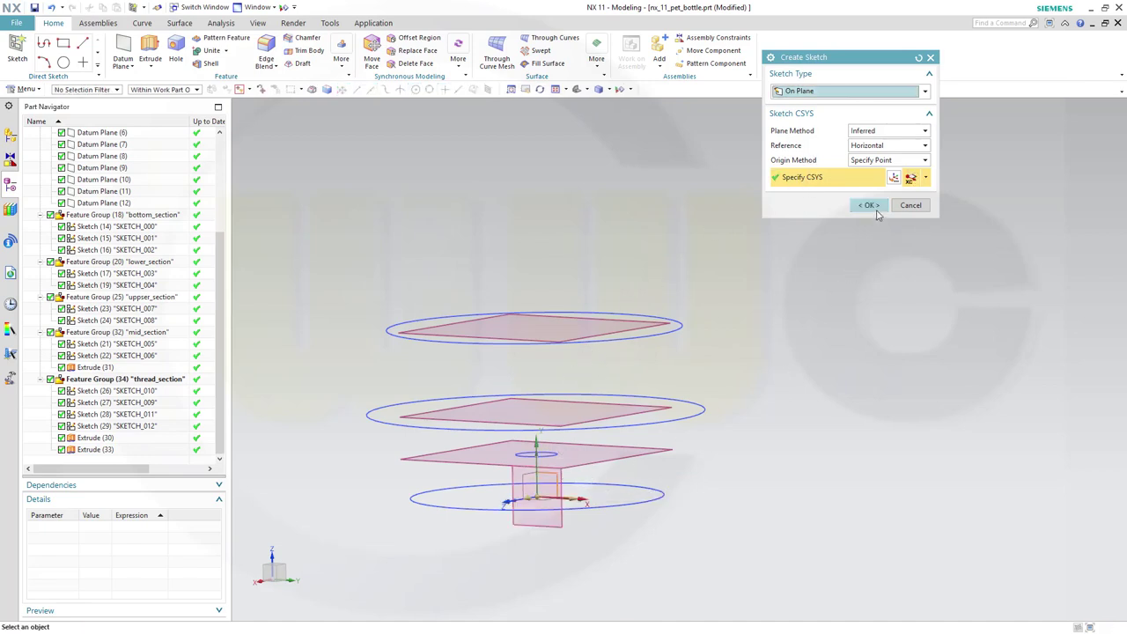
left_click(872, 206)
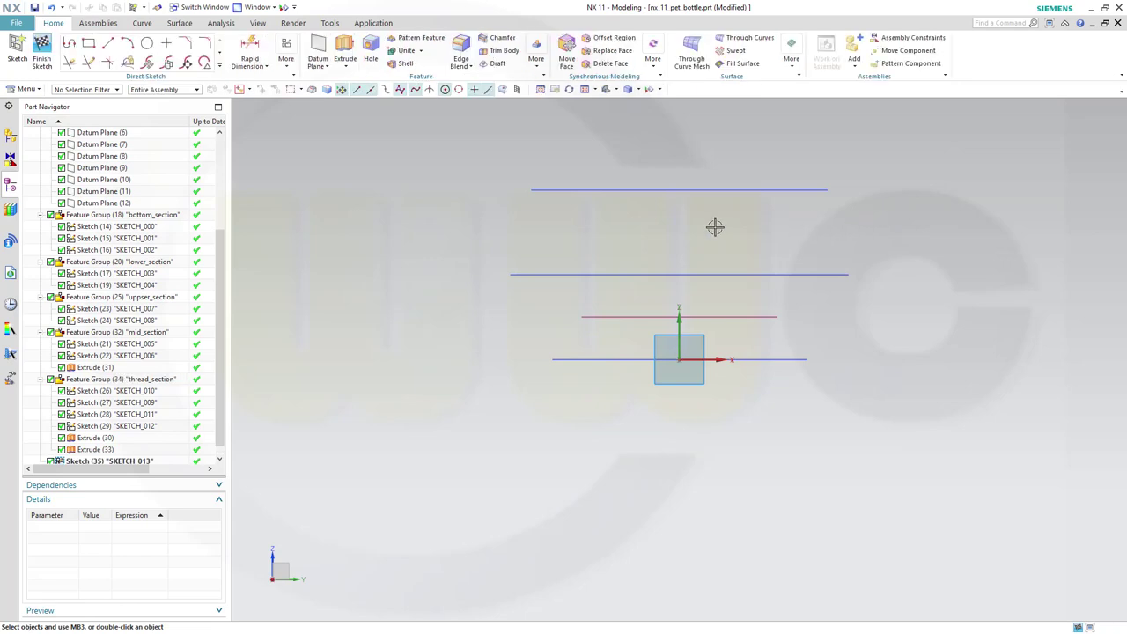
- Add an Intersection Point where the sketch plane meets the uppermost circle above the mid-body sheet
scroll(715, 227, "up", 5)
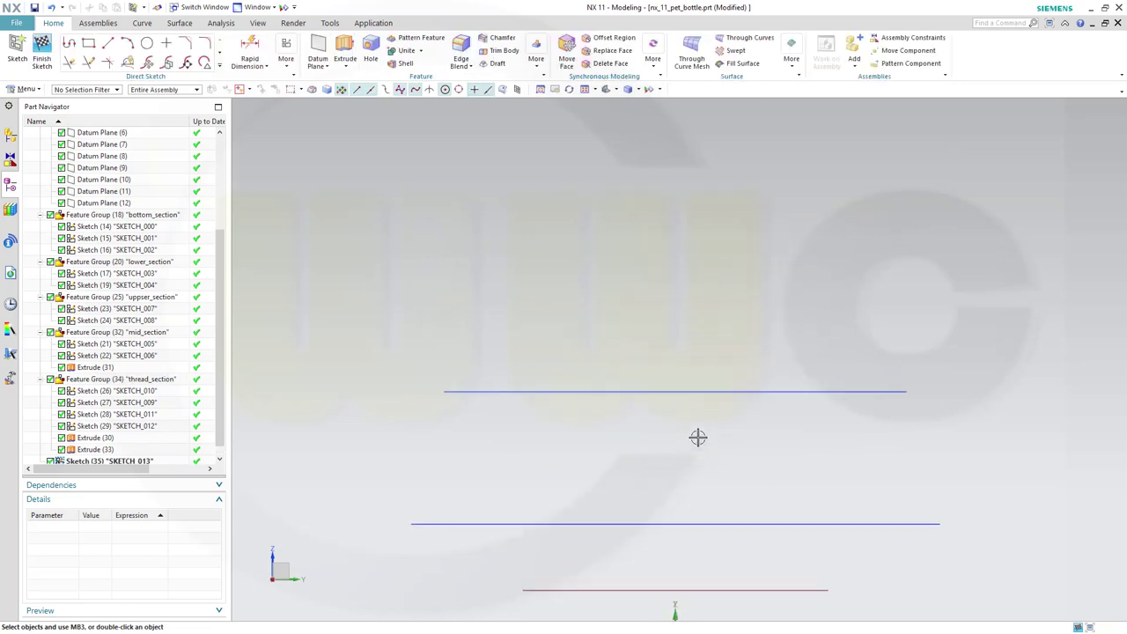
scroll(800, 325, "down", 5)
mouse_move(835, 249)
middle_mouse_down("shift")
mouse_move(804, 346)
mouse_move(797, 493)
middle_mouse_up("shift")
scroll(775, 326, "up", 3)
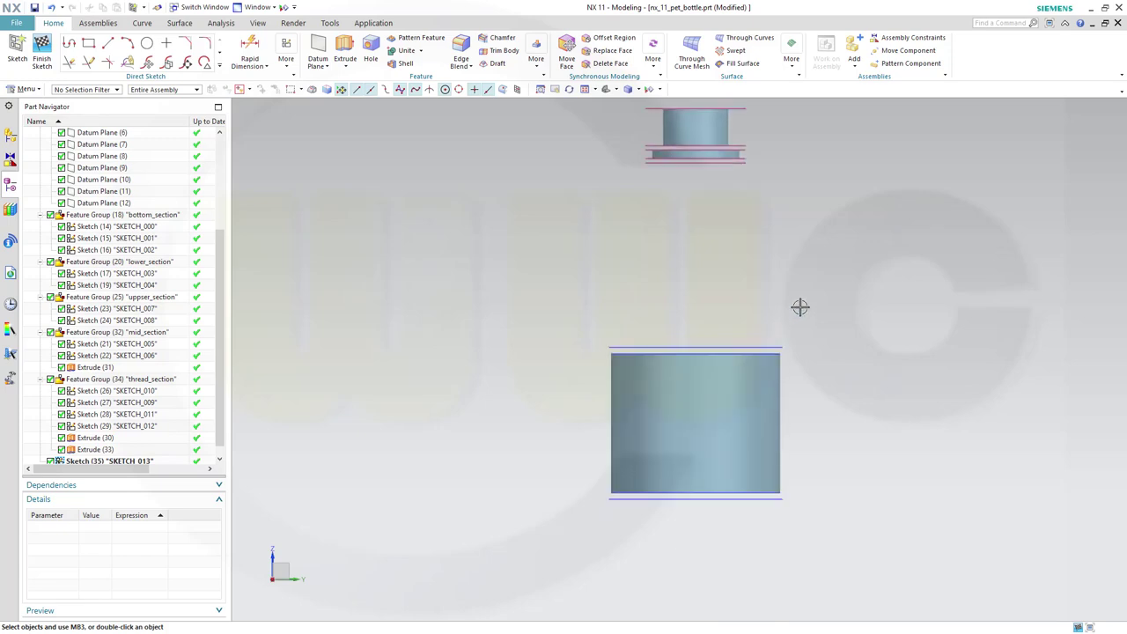
middle_click_drag(711, 313, 678, 309)
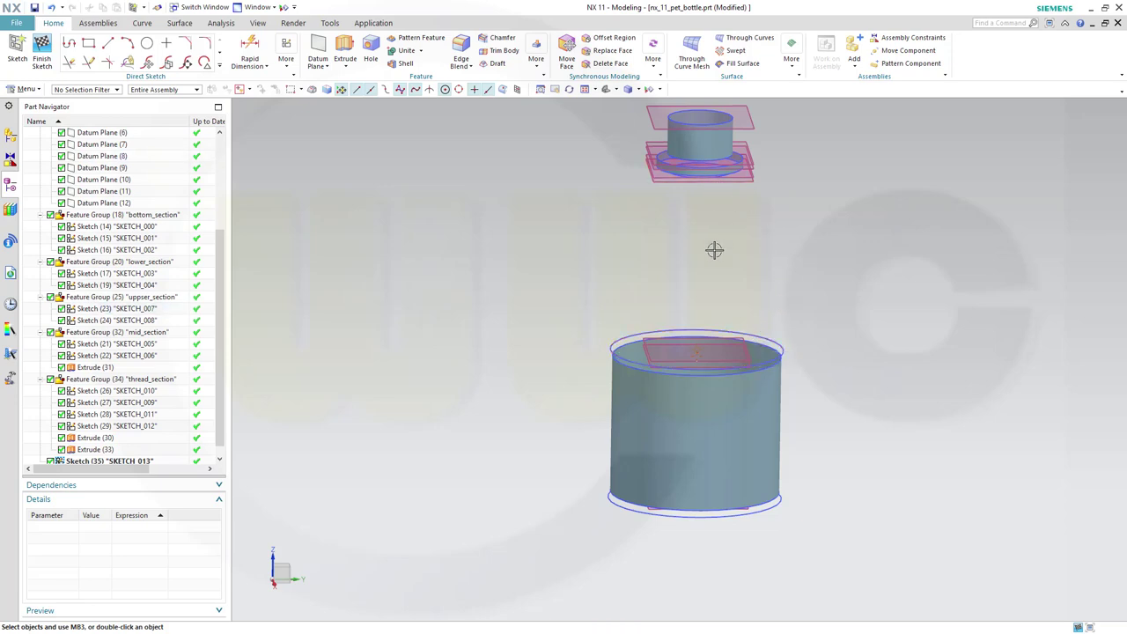
left_click(218, 69)
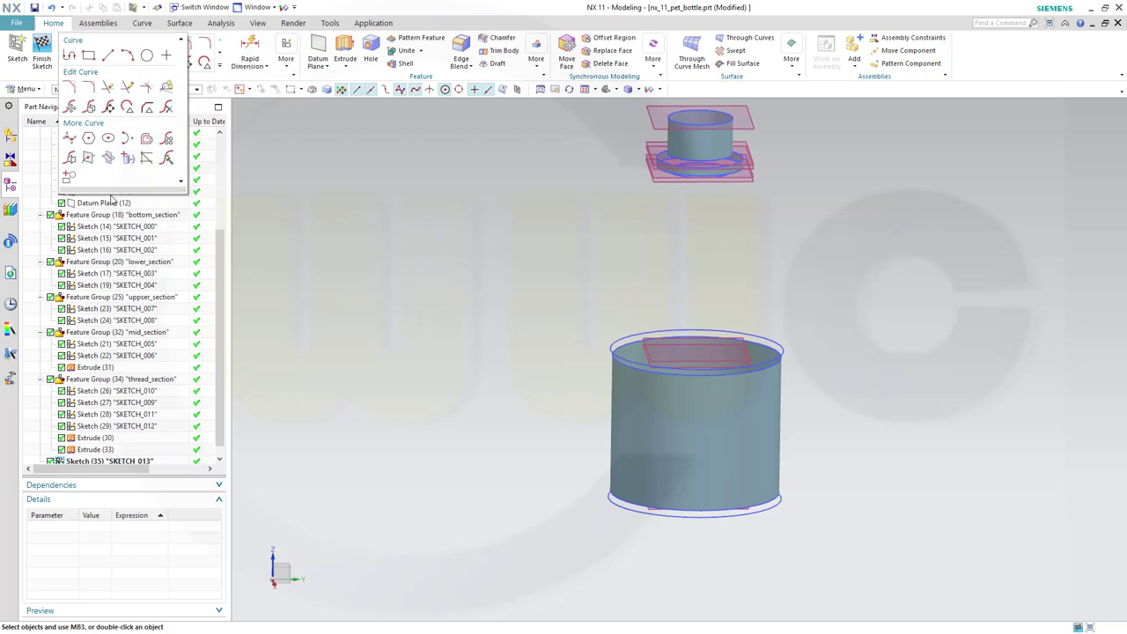
left_click(88, 157)
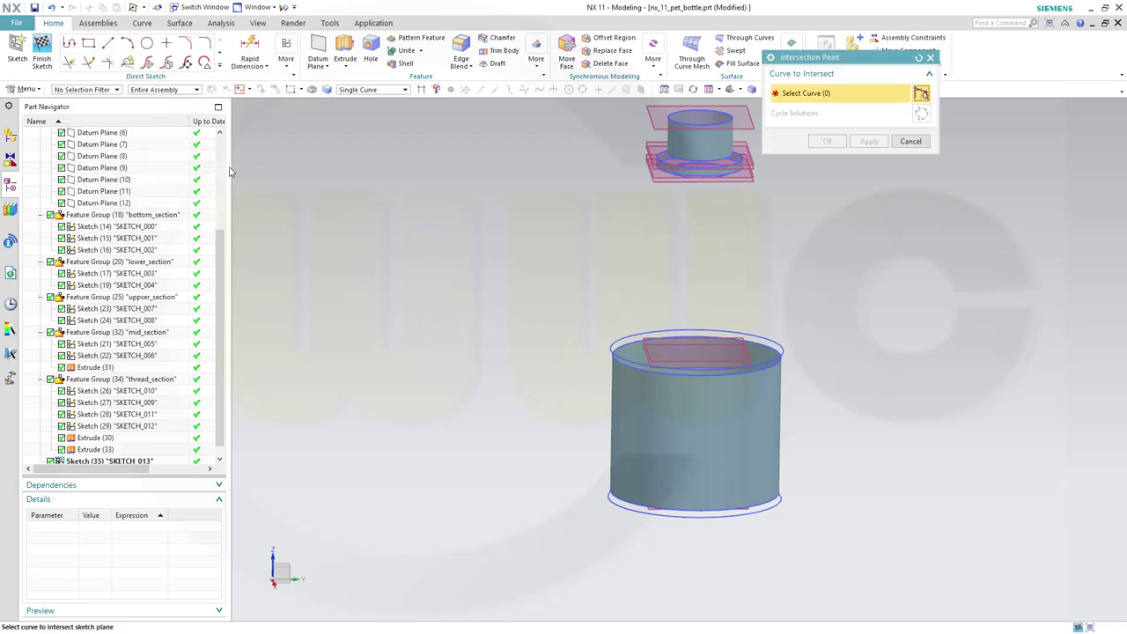
left_click(771, 335)
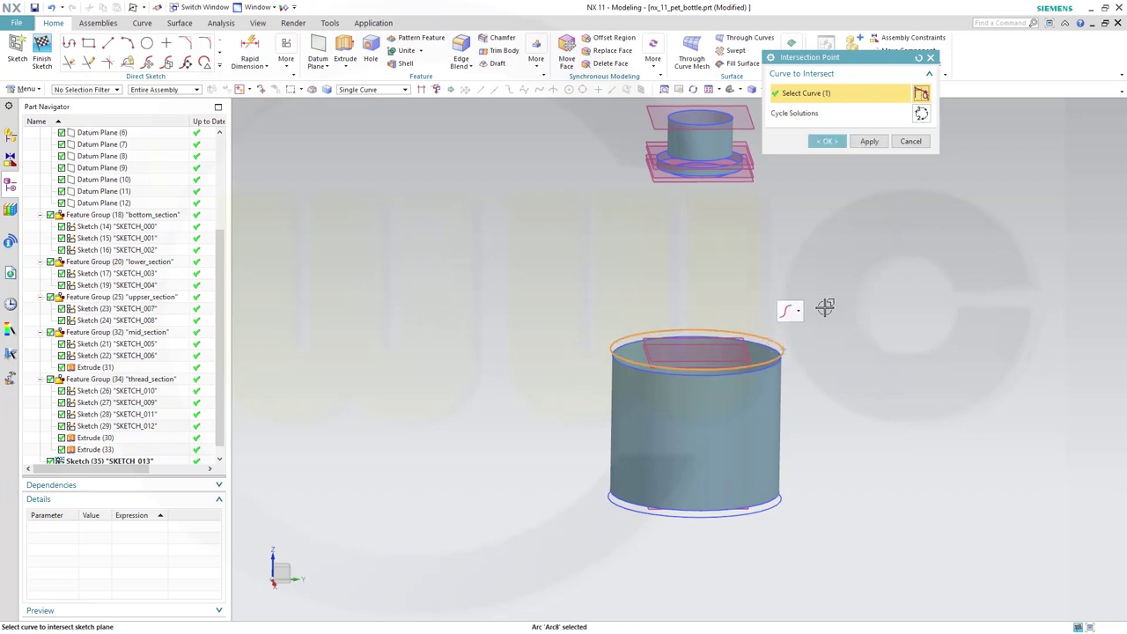
left_click(869, 142)
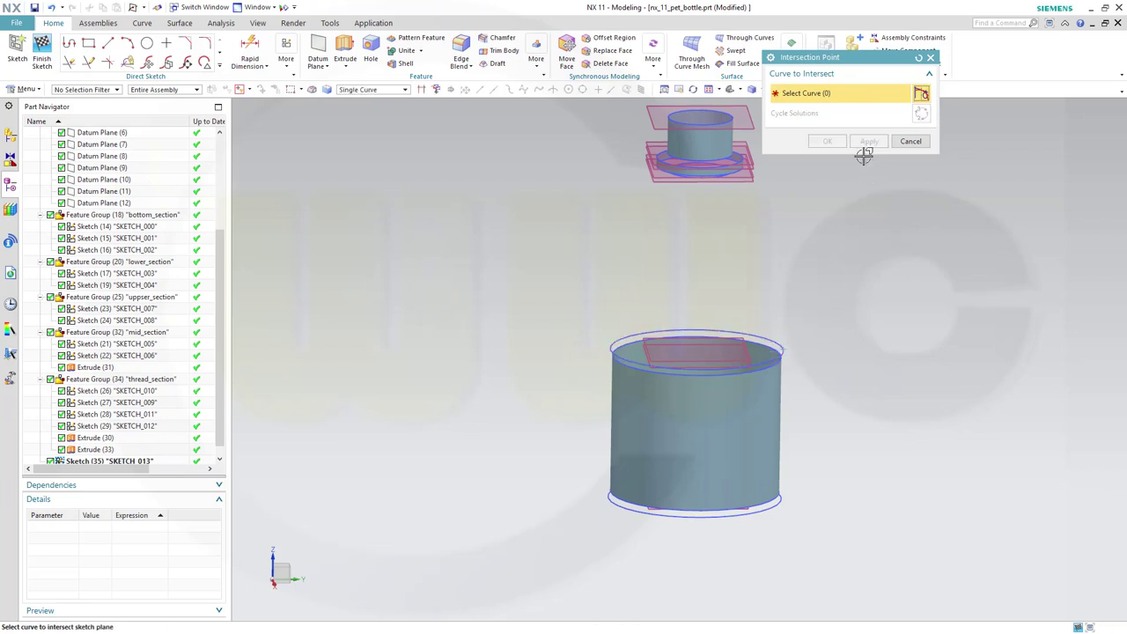
- Add an Intersection Point where the sketch plane meets the SKETCH_008 circle just beneath the neck collar
scroll(757, 213, "up", 1)
middle_click_drag(752, 219, 716, 354)
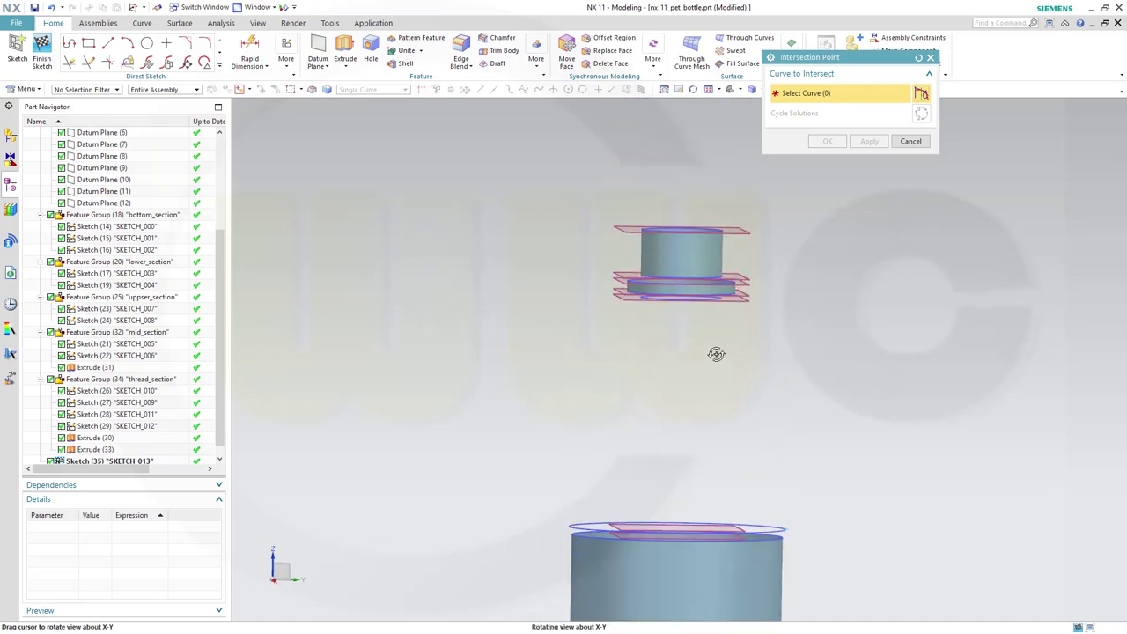
scroll(714, 349, "up", 3)
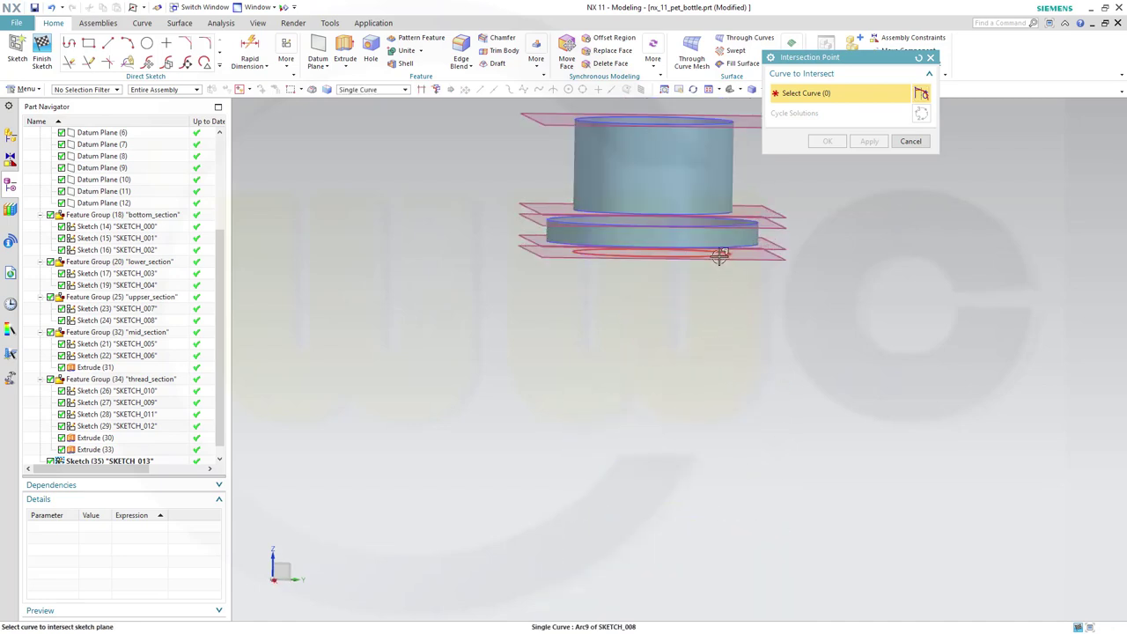
left_click(721, 255)
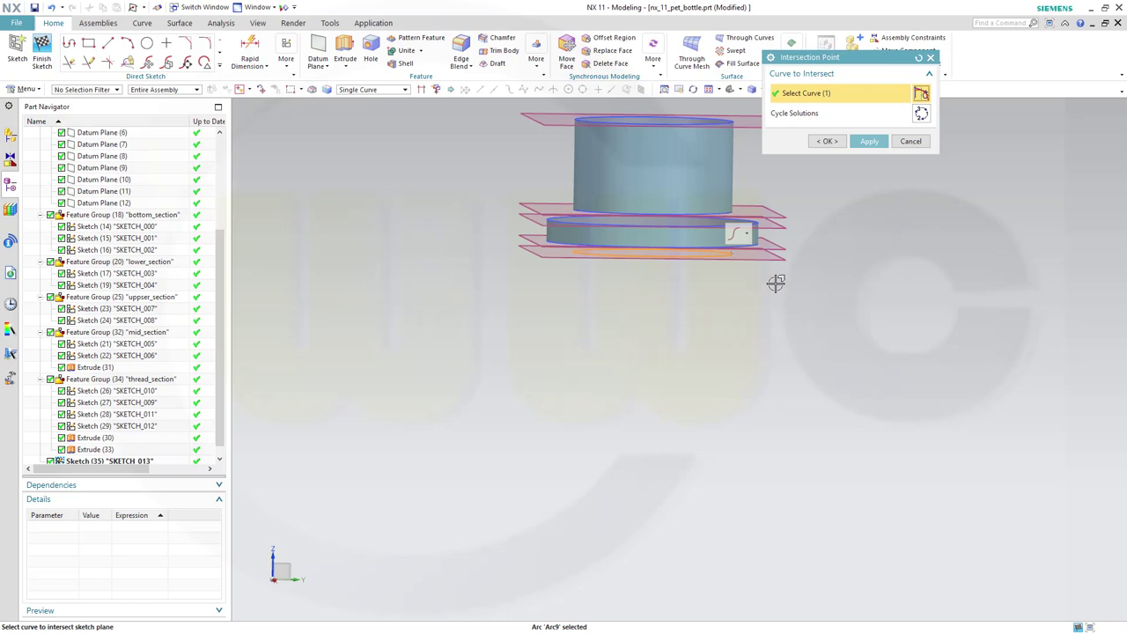
left_click(829, 142)
- Show the full set of sketch curve tools with the gap between neck and mid-body in view
scroll(766, 326, "down", 2)
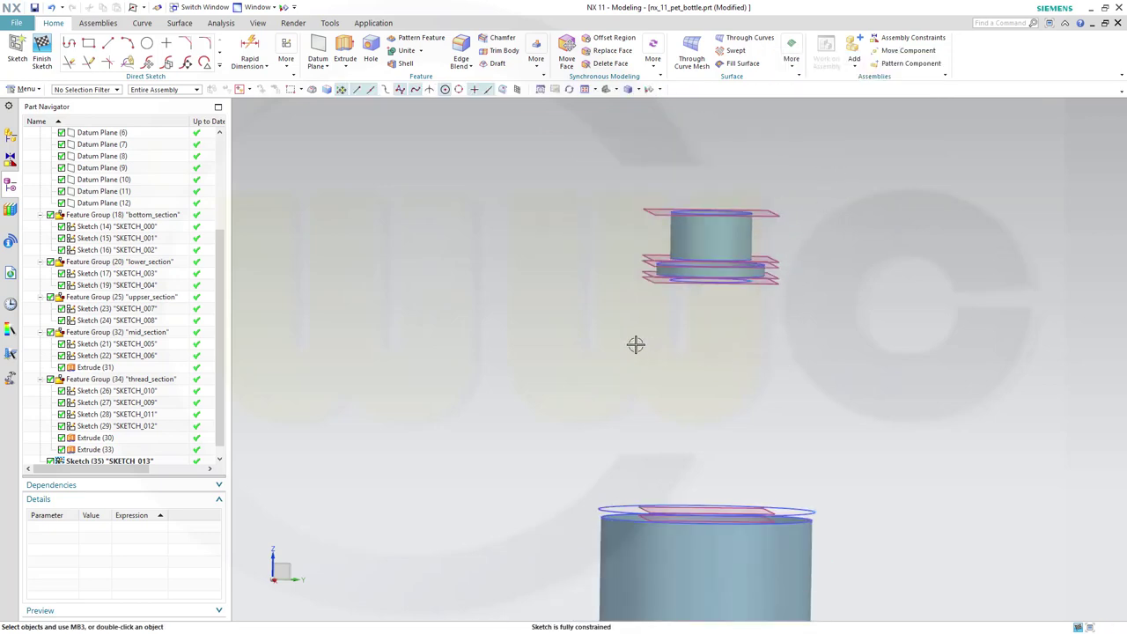
mouse_move(636, 344)
middle_mouse_down()
mouse_move(629, 362)
mouse_move(631, 345)
middle_mouse_up()
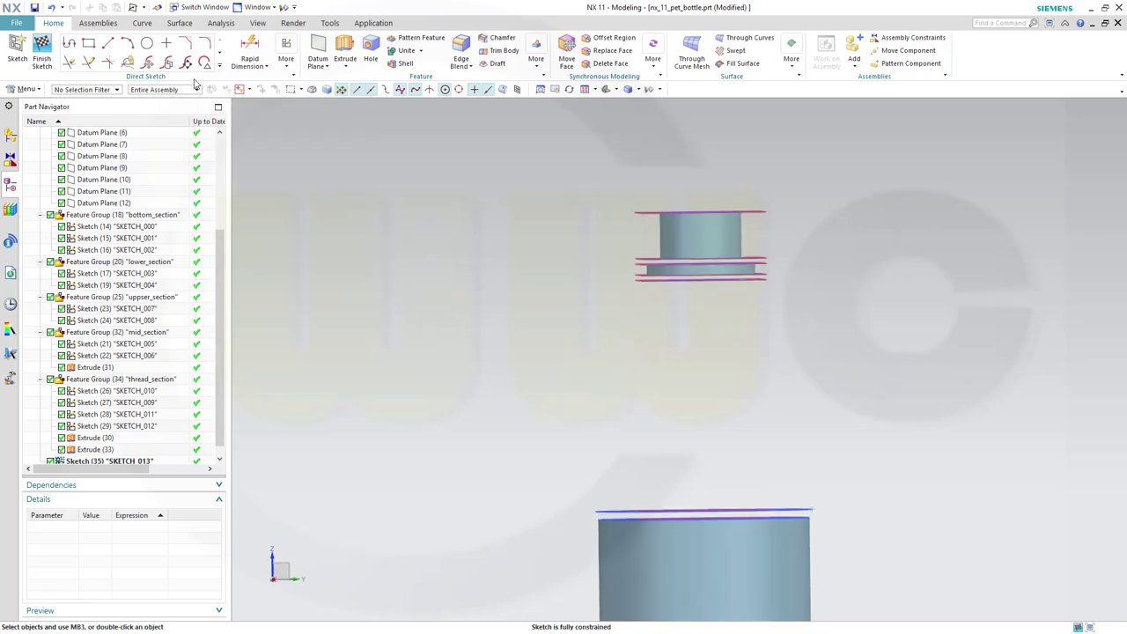
left_click(219, 68)
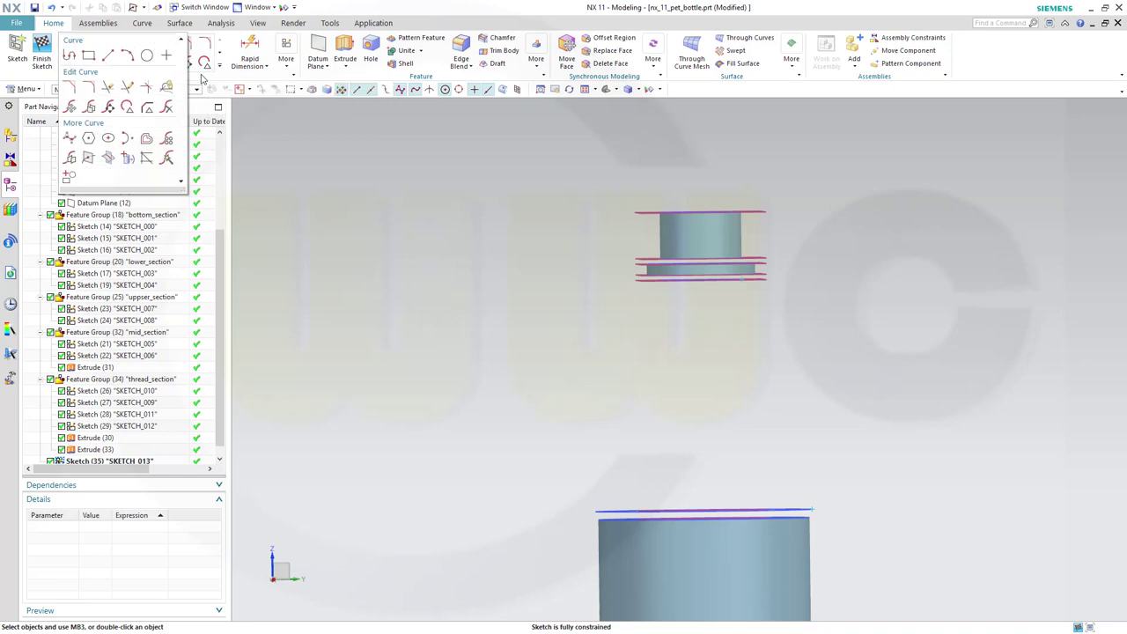
left_click(219, 67)
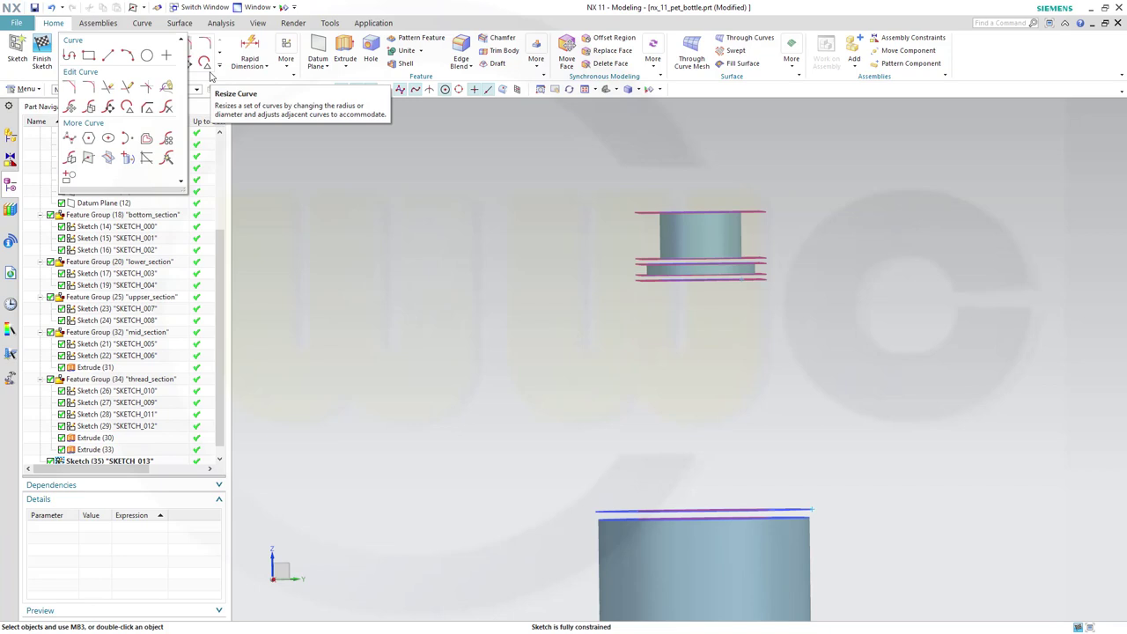
- Draw a degree 3 through-points Studio Spline from the body's upper circle via one free point to the lowest neck circle, accepting By Poles storage
left_click(70, 139)
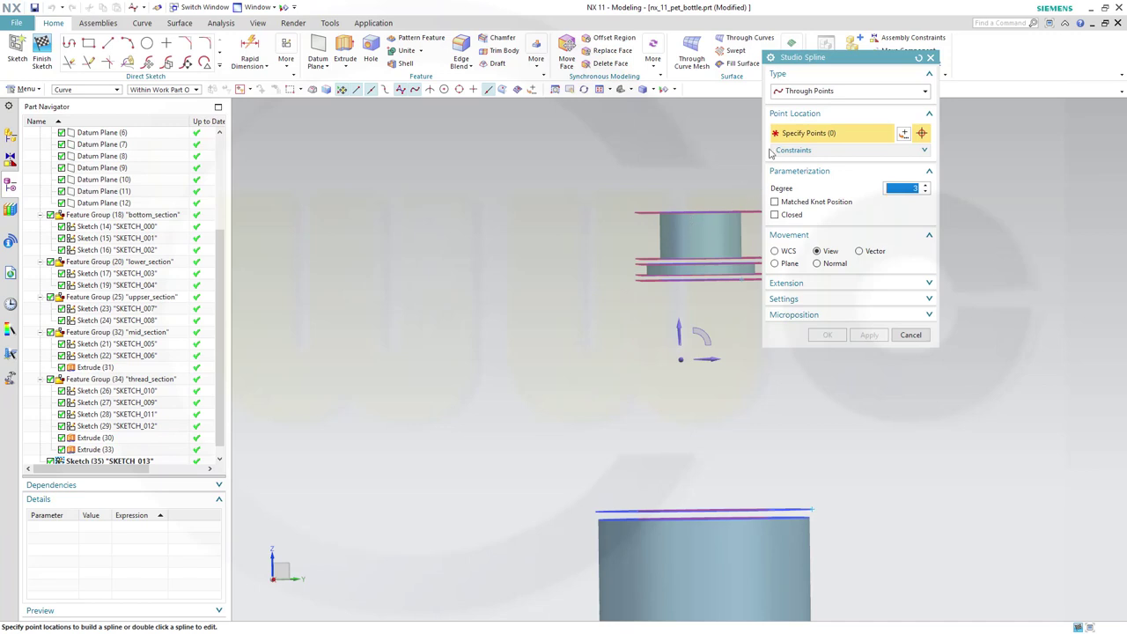
middle_click_drag(550, 240, 447, 221, "shift")
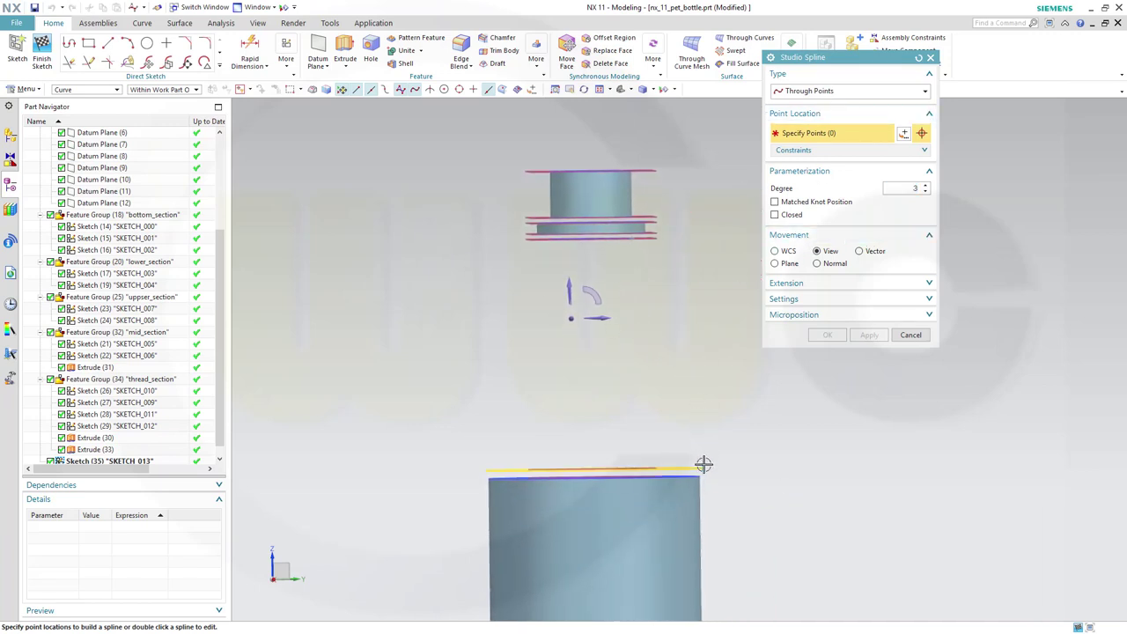
left_click(704, 465)
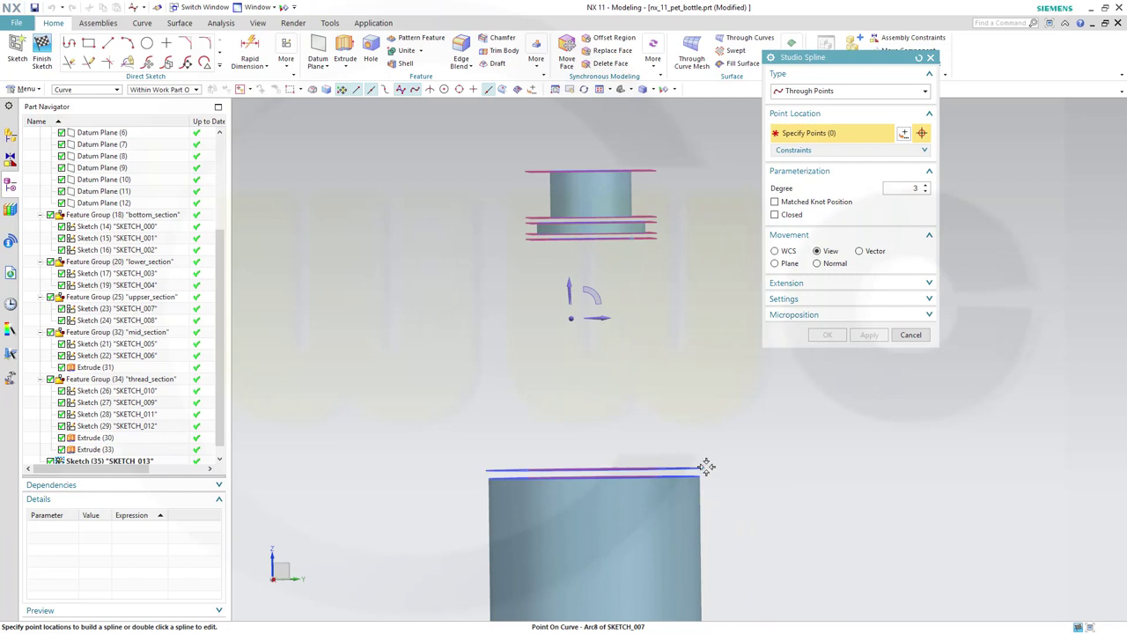
left_click(678, 370)
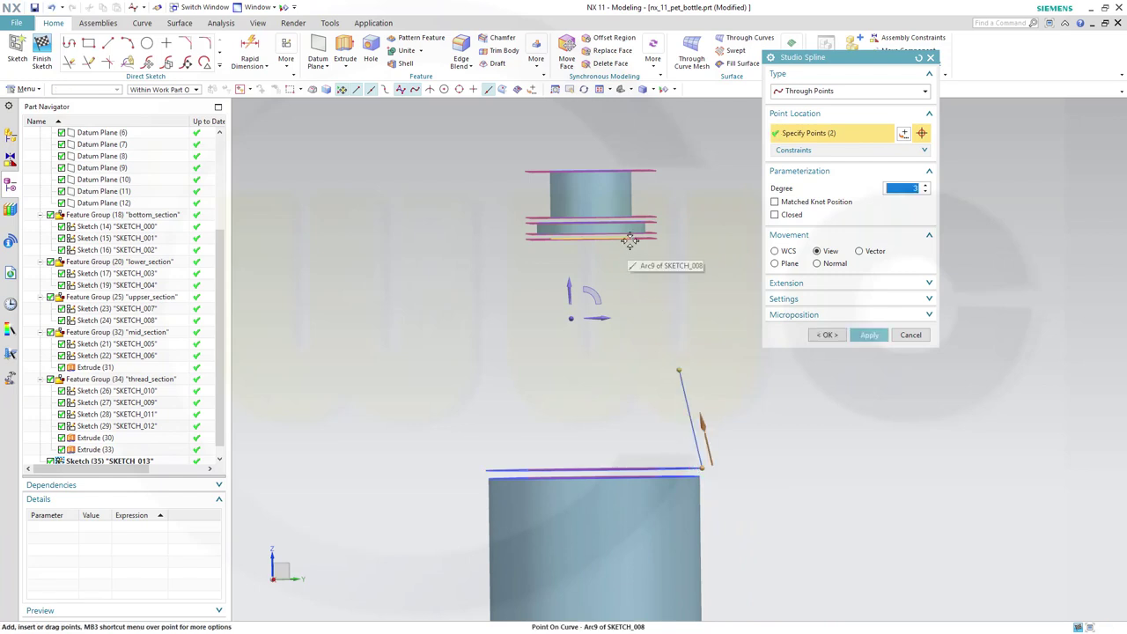
scroll(632, 236, "up", 2)
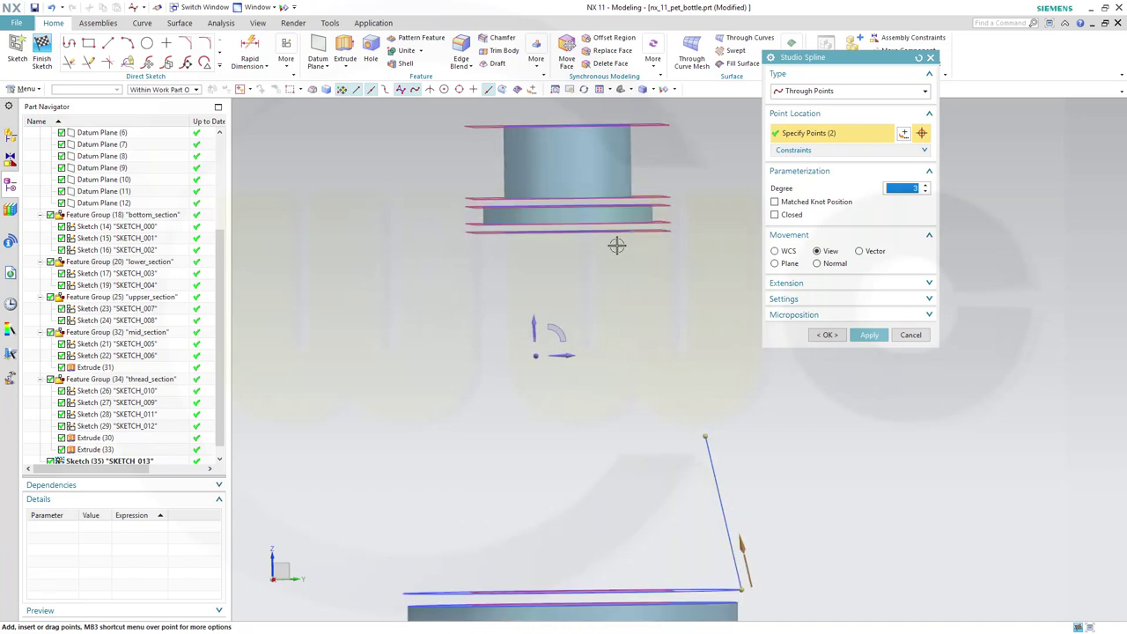
mouse_move(626, 251)
middle_mouse_down()
mouse_move(649, 221)
mouse_move(634, 232)
mouse_move(634, 221)
middle_mouse_up()
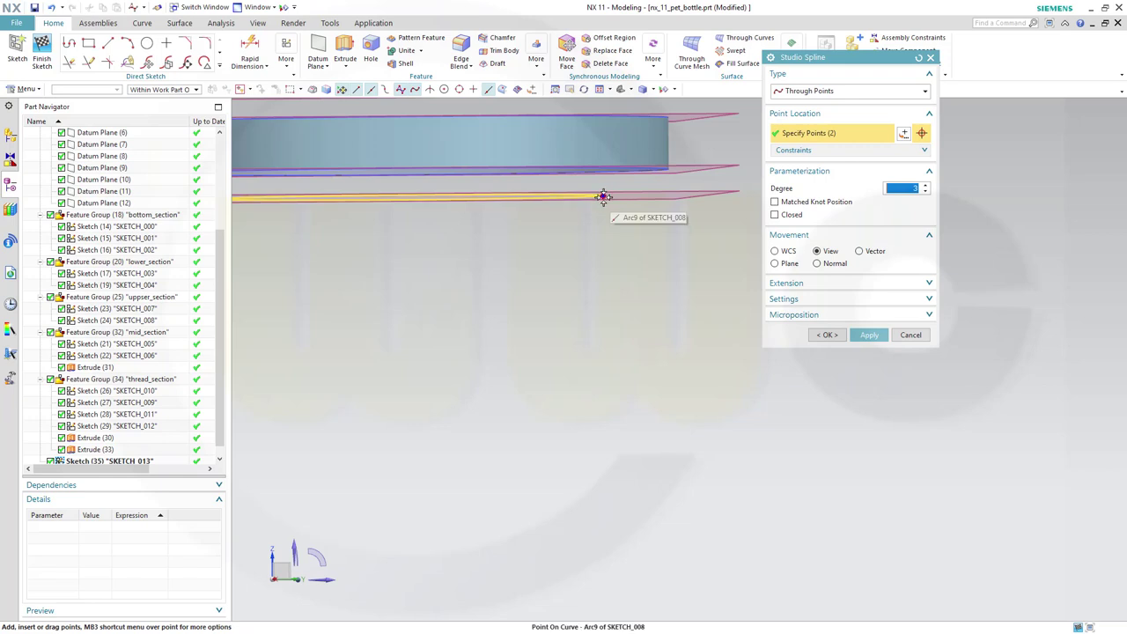
left_click(603, 196)
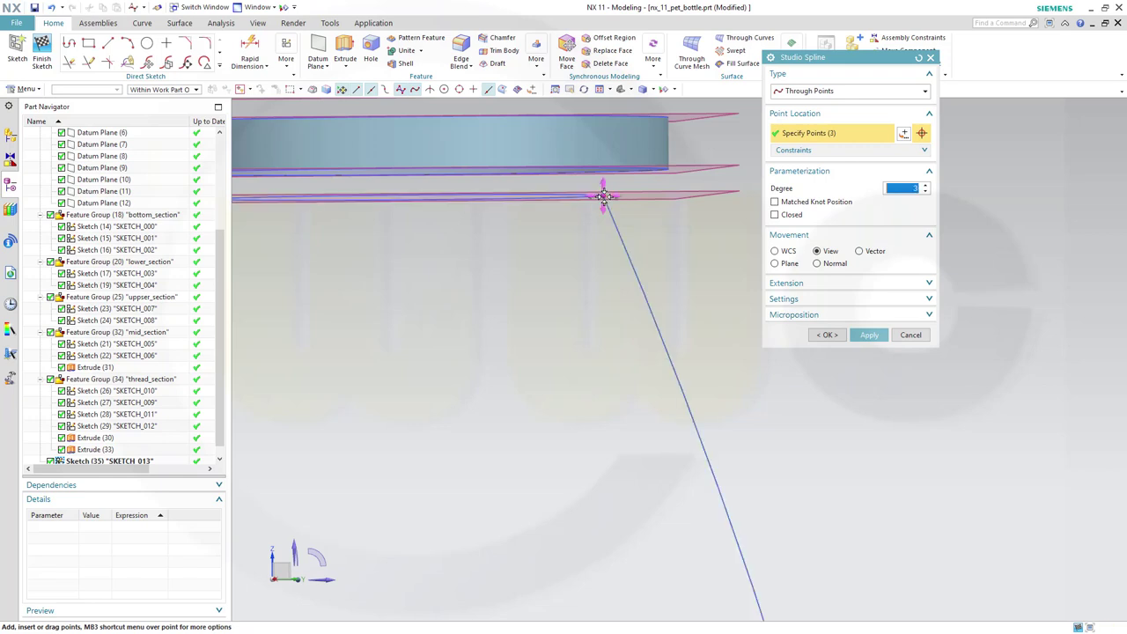
left_click(859, 336)
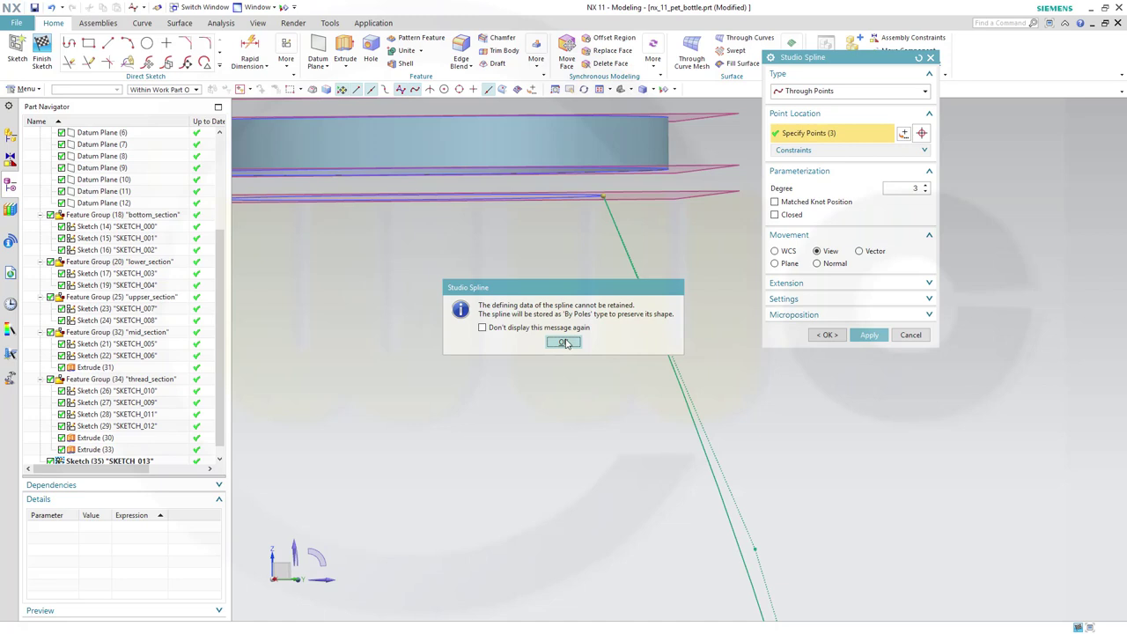
left_click(565, 342)
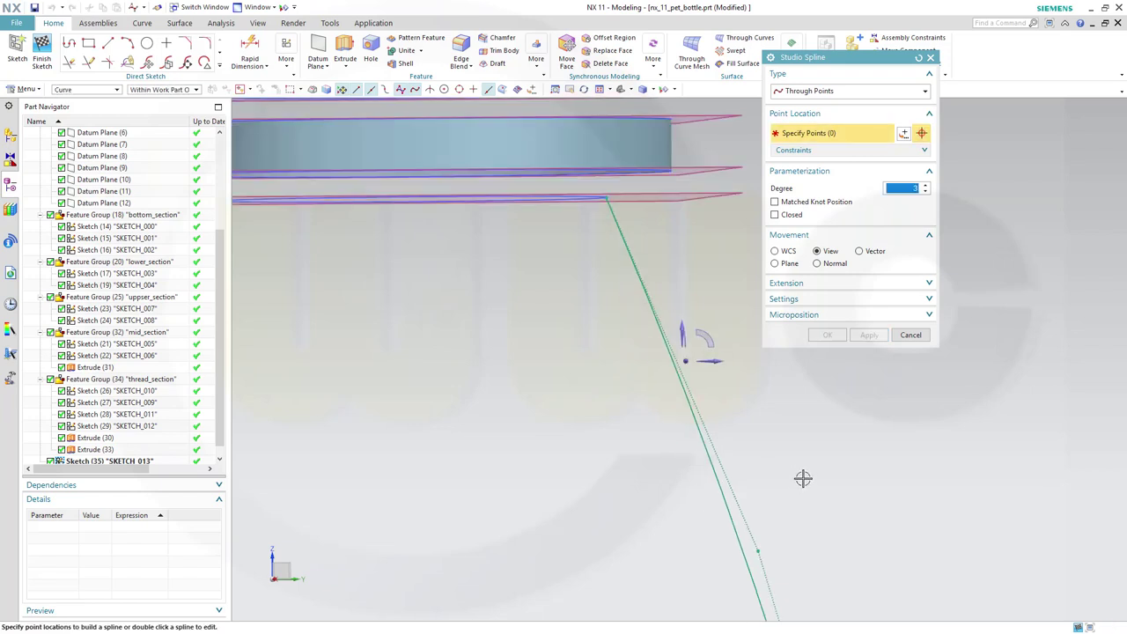
- Reshape the shoulder spline into a fuller outward curve by moving its lower pole slightly up and outward
scroll(819, 494, "down", 2)
scroll(749, 231, "up", 5)
scroll(727, 327, "down", 3)
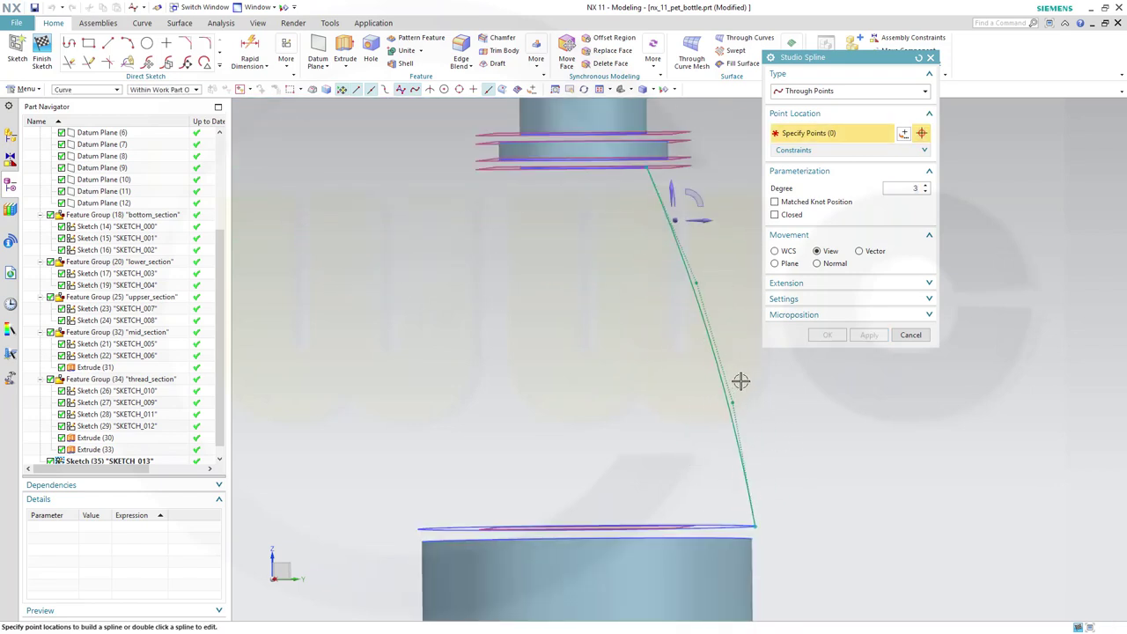
scroll(714, 219, "up", 1)
scroll(713, 264, "down", 1)
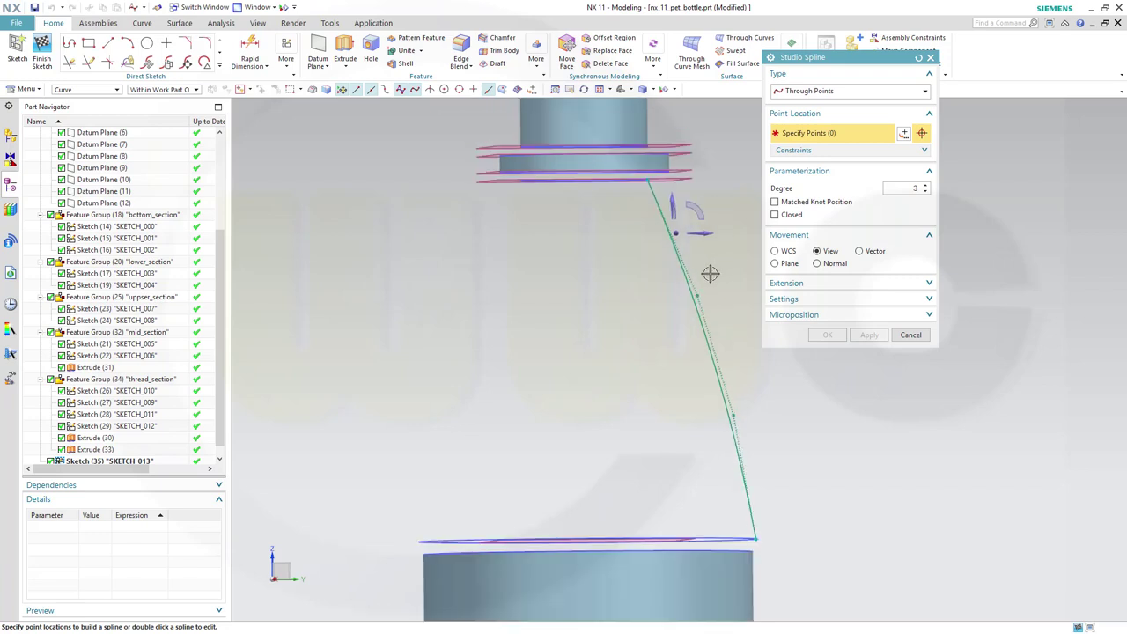
double_click(735, 413)
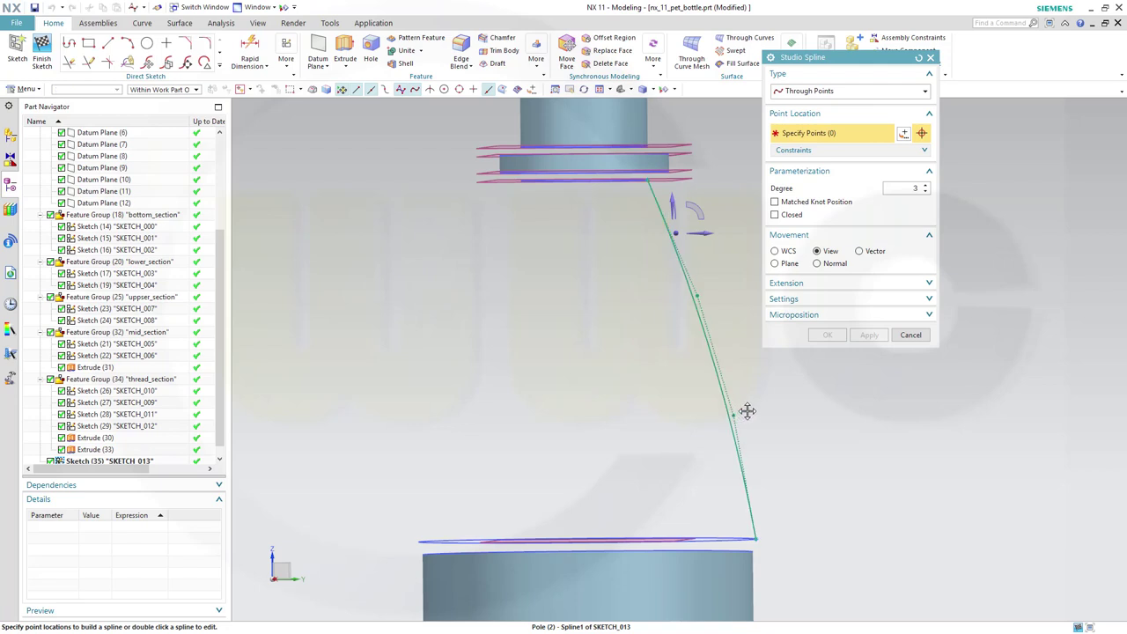
left_click(911, 336)
left_click_drag(740, 413, 746, 403)
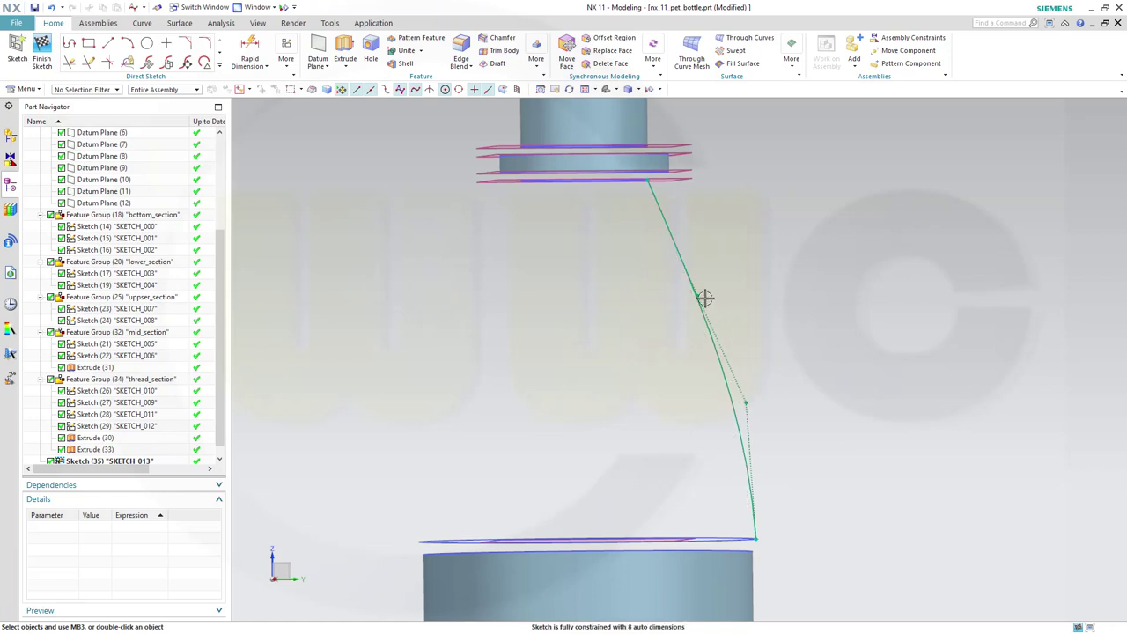
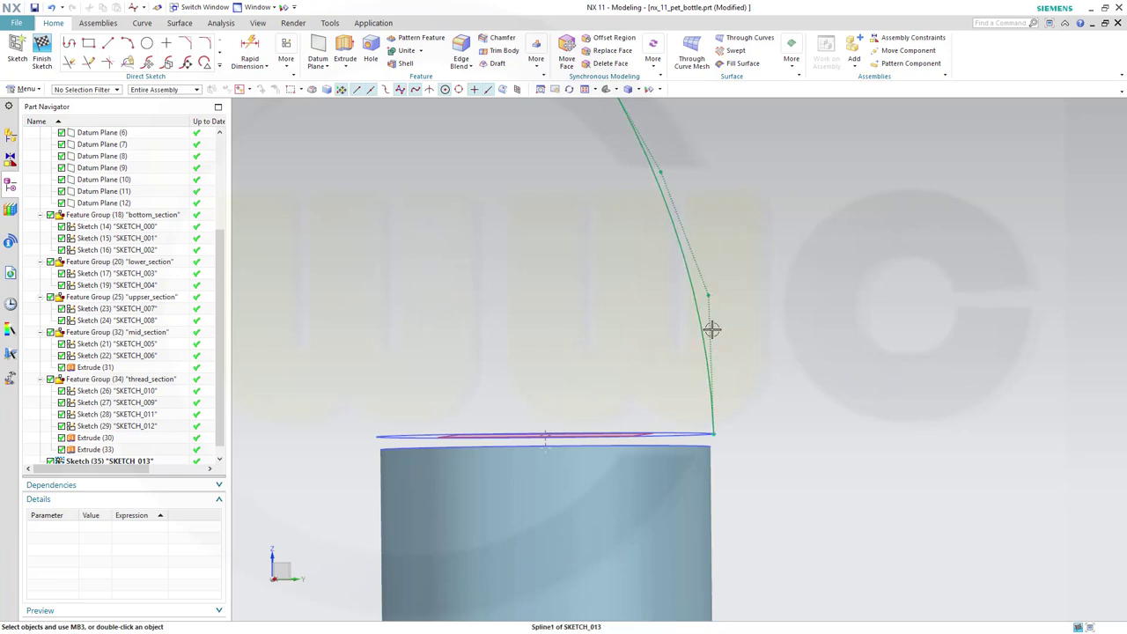
left_click(712, 327)
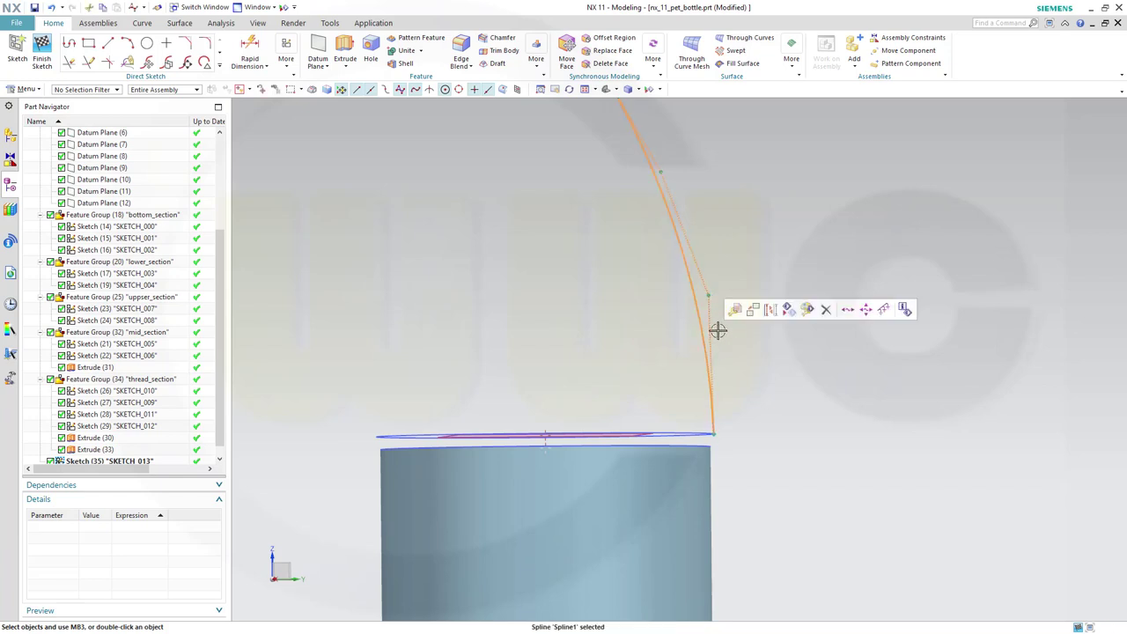
left_click(730, 270)
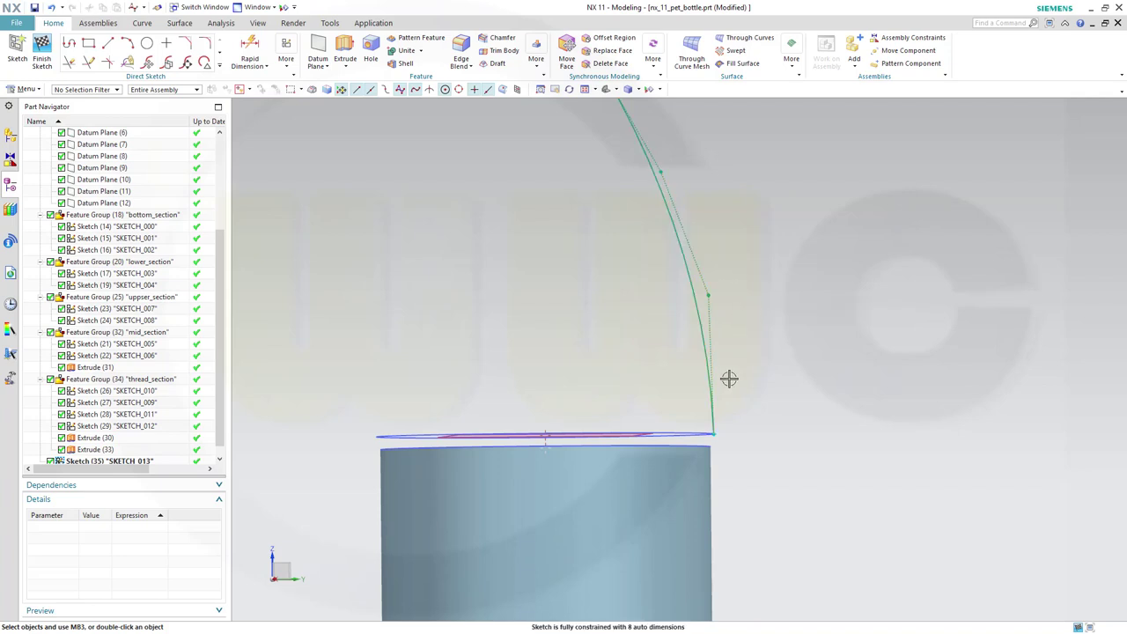
- Finish the shoulder spline sketch between the bottle body and the neck
scroll(724, 434, "down", 2)
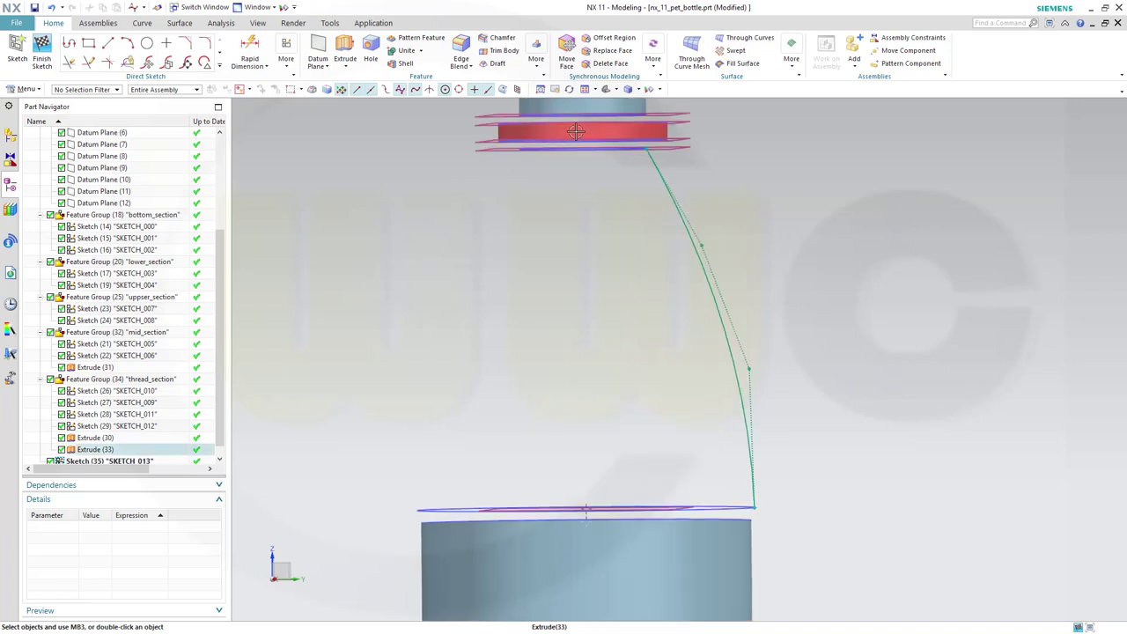
mouse_move(640, 166)
middle_mouse_down()
mouse_move(632, 190)
mouse_move(625, 162)
middle_mouse_up()
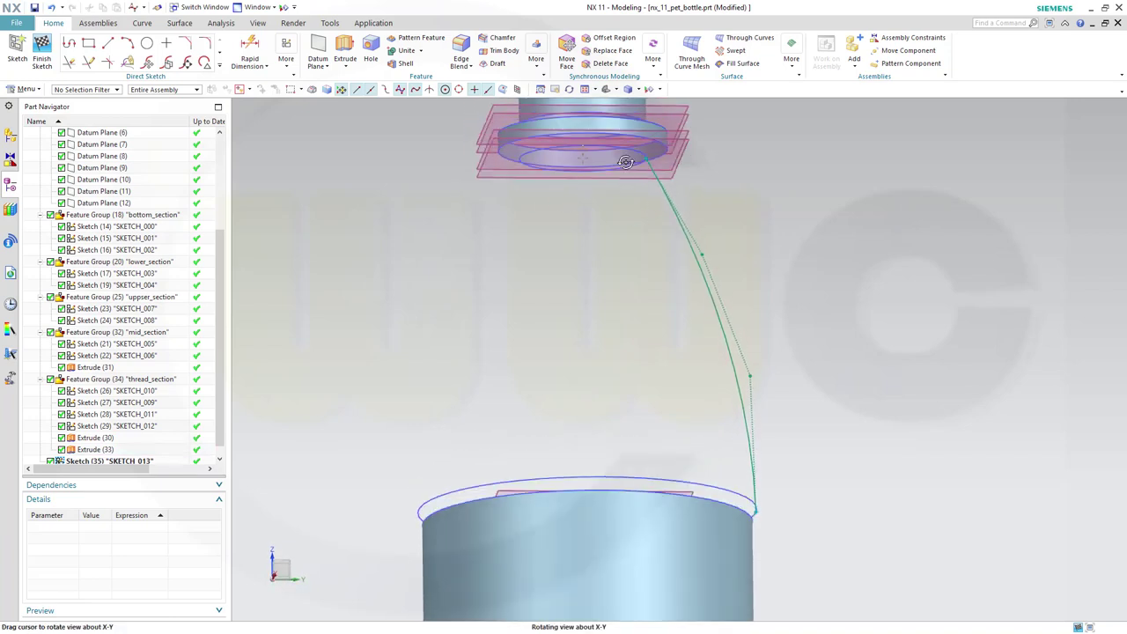
left_click(42, 51)
- Set up a Revolve of the shoulder spline about the datum coordinate system's Z axis
middle_click_drag(403, 184, 420, 229)
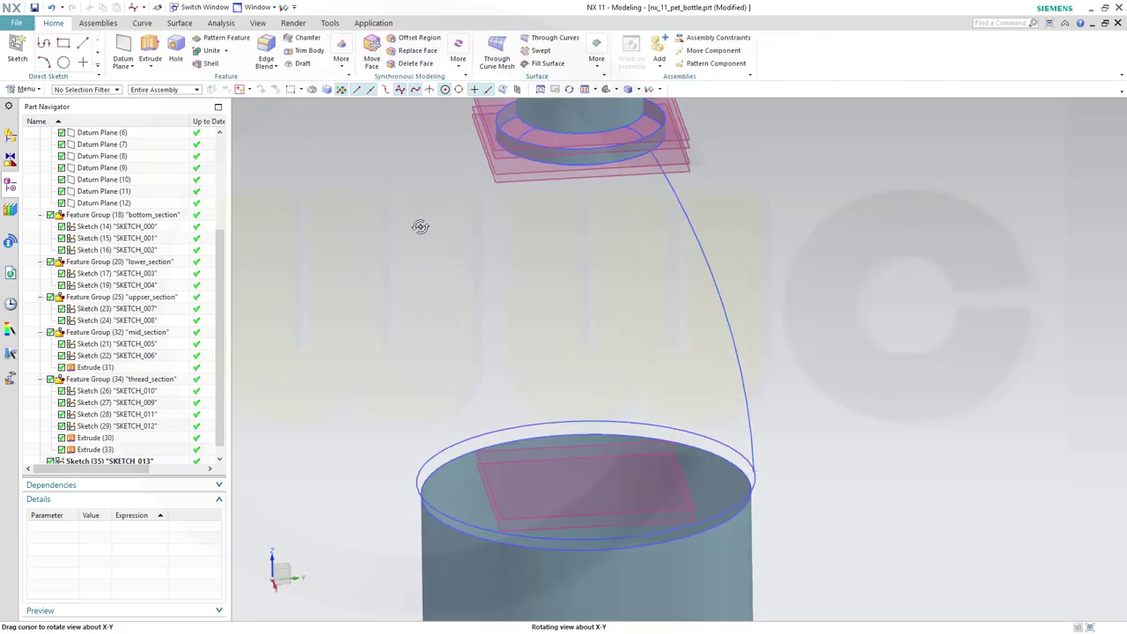
scroll(601, 300, "down", 2)
scroll(601, 299, "up", 3)
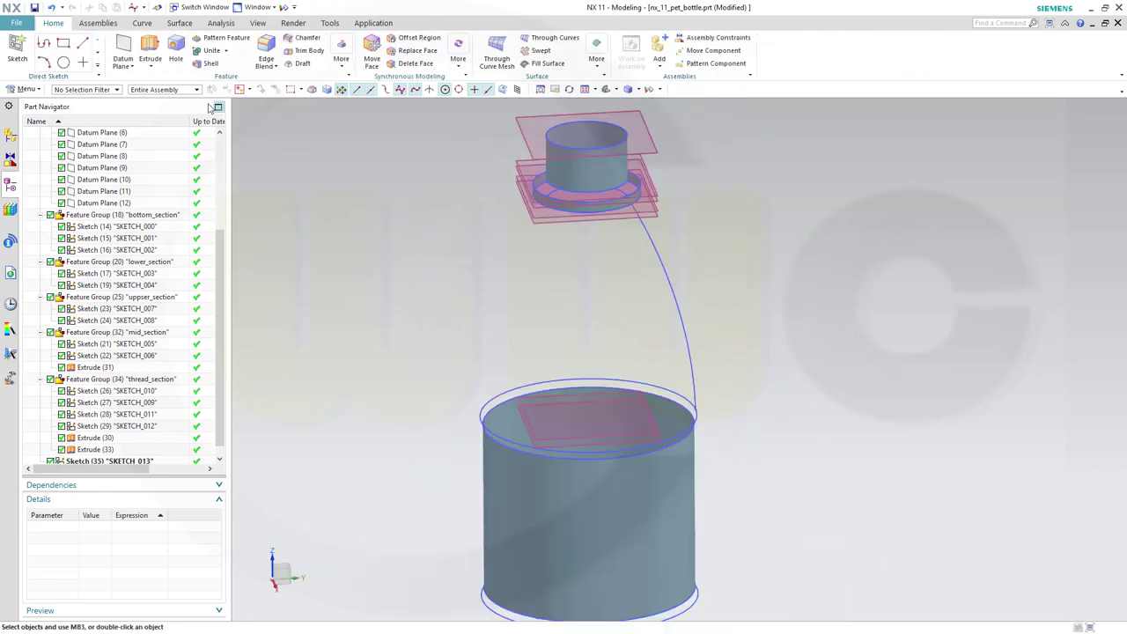
left_click(153, 68)
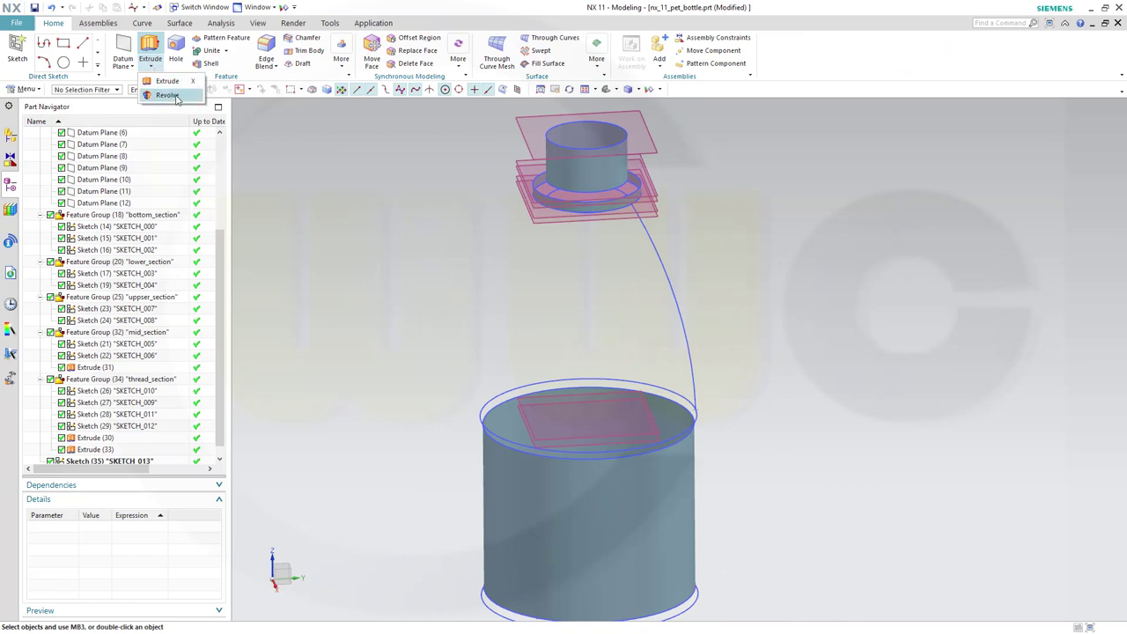
left_click(167, 94)
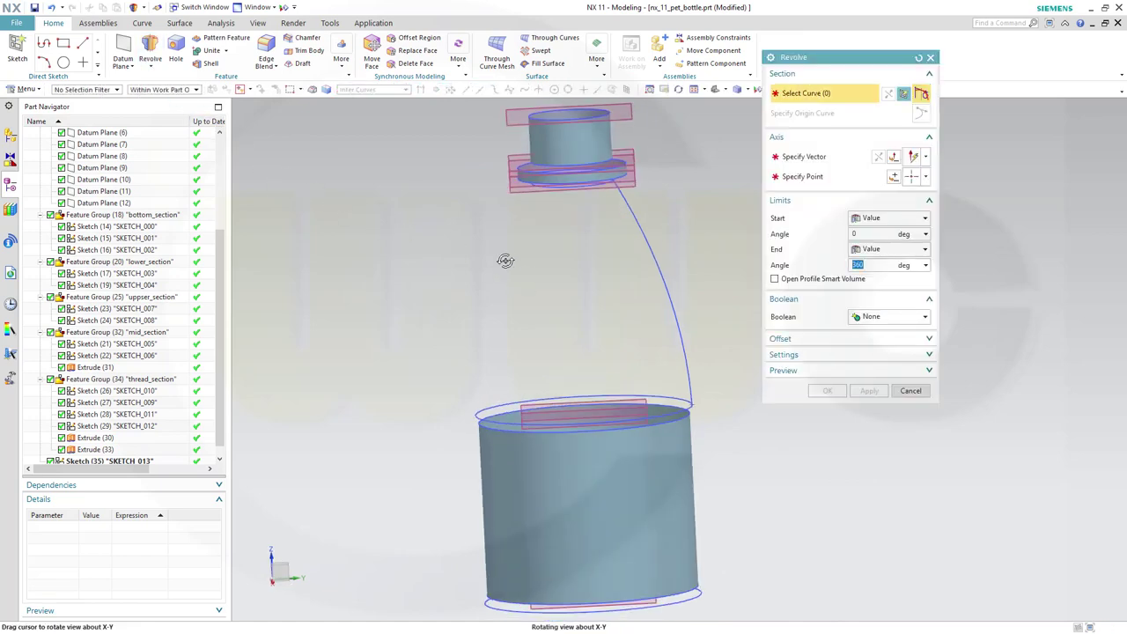
left_click(652, 246)
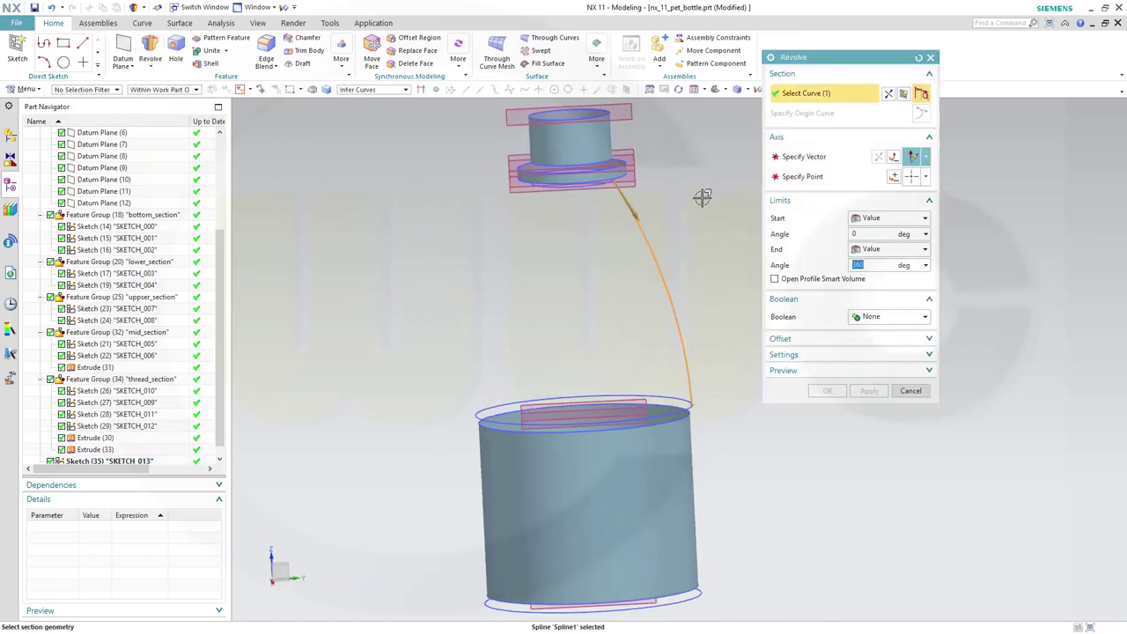
left_click(822, 158)
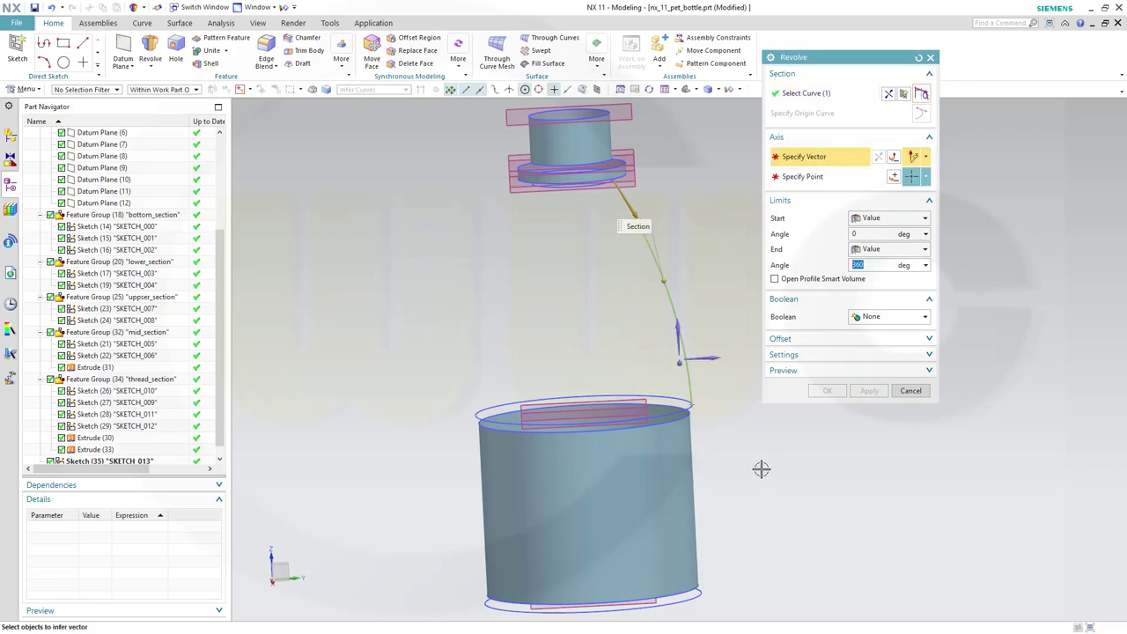
middle_click_drag(780, 495, 717, 140, "shift")
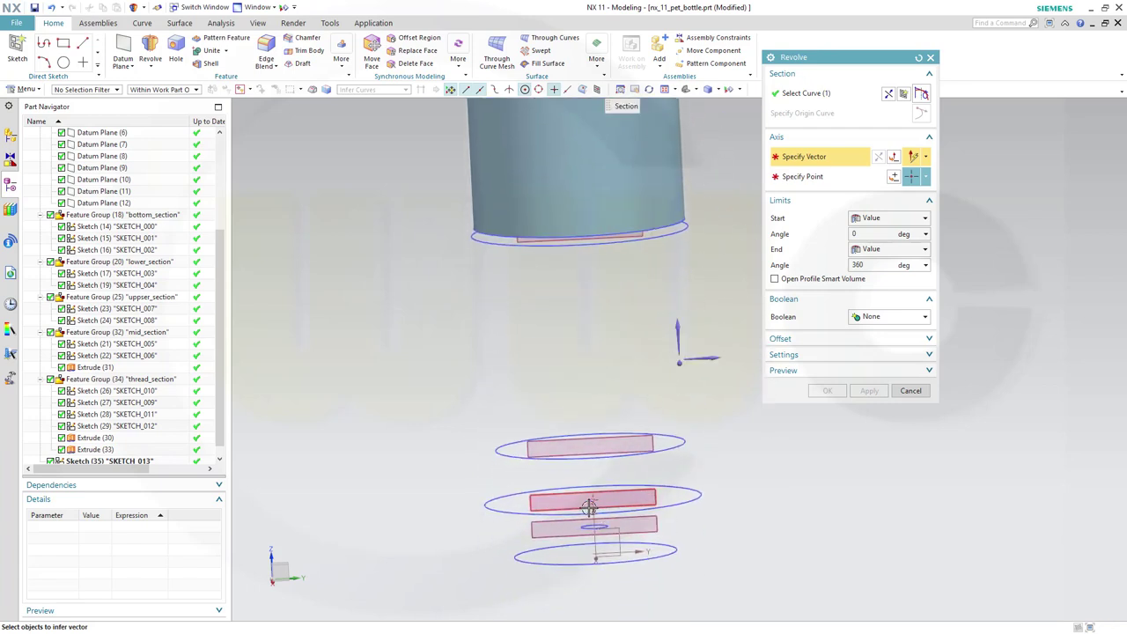
scroll(594, 511, "down", 5)
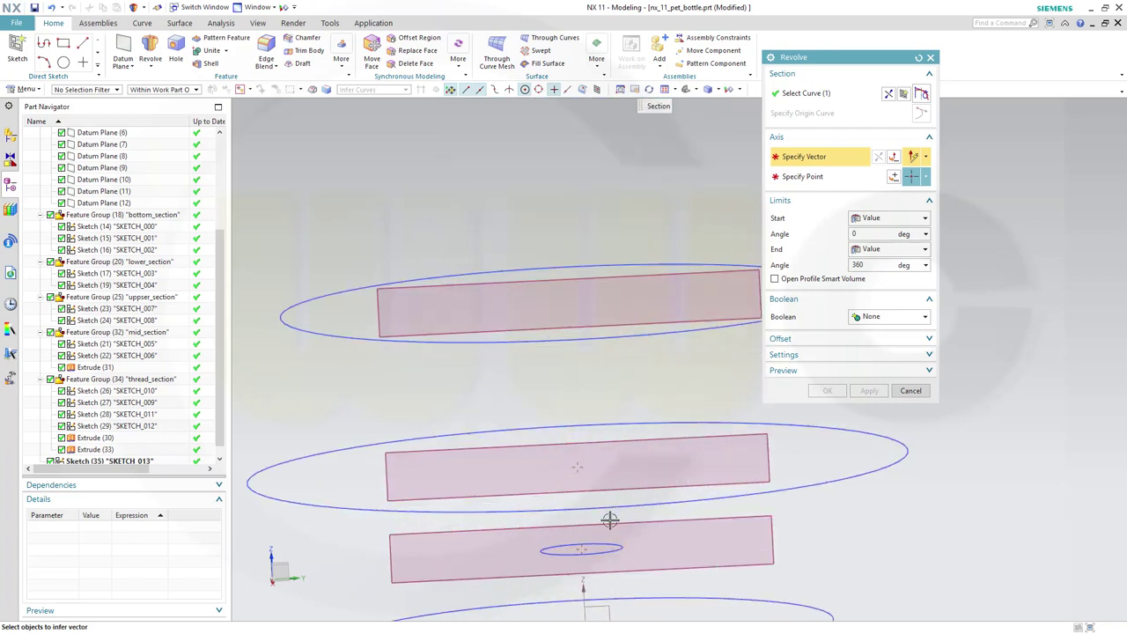
left_click(583, 601)
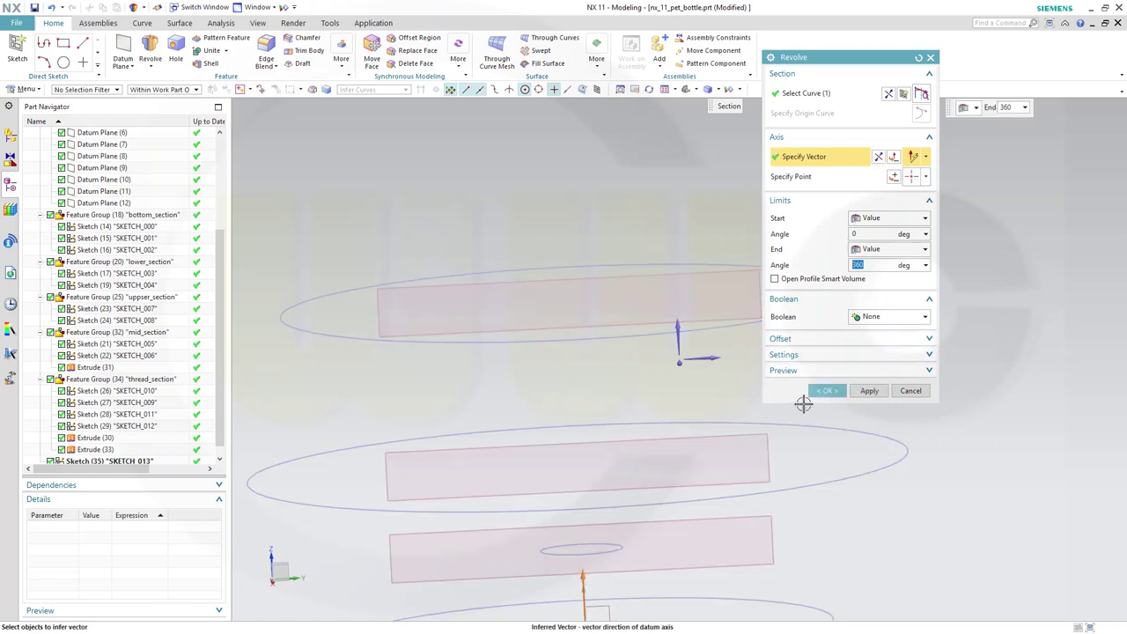
- Set the revolve's body type to Sheet and create the full 360-degree shoulder surface
left_click(929, 356)
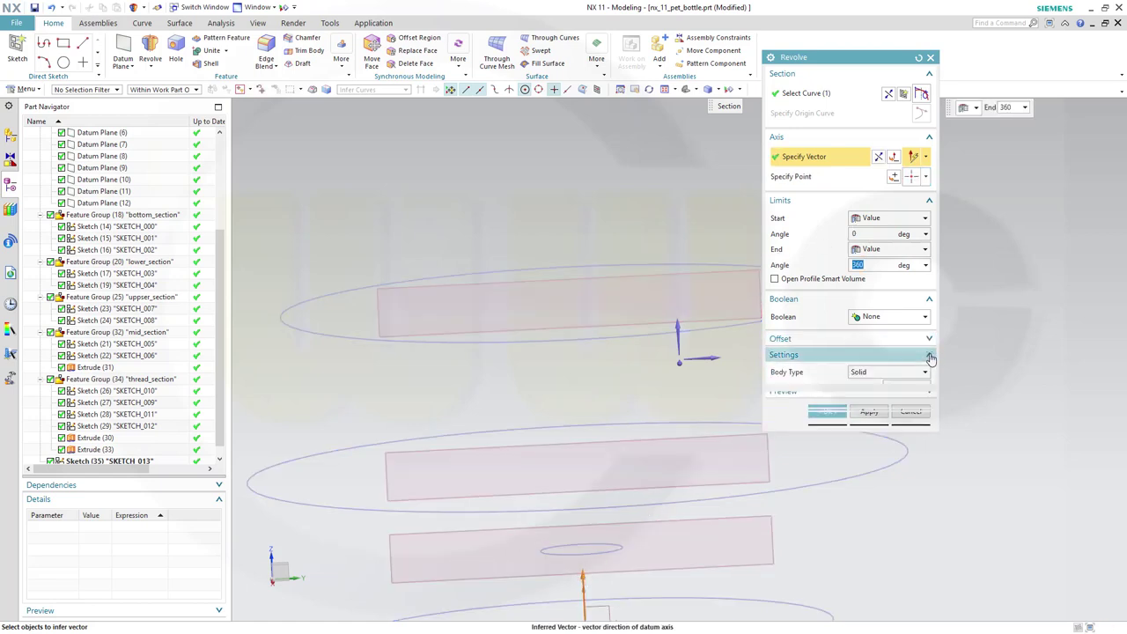
left_click(925, 372)
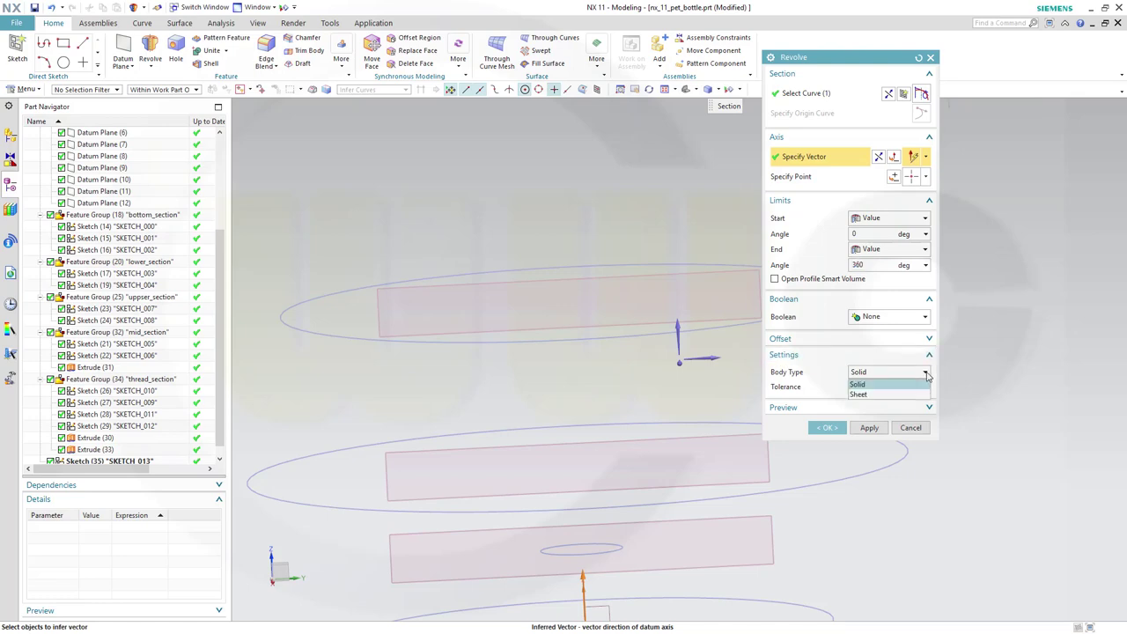
left_click(872, 393)
left_click(837, 429)
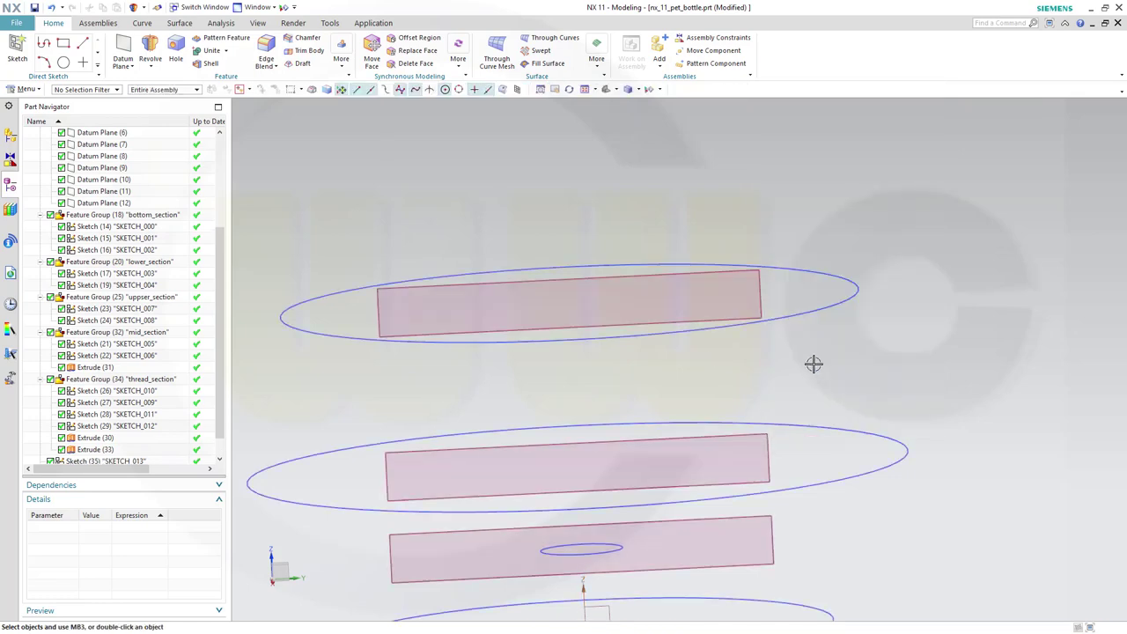
- Move sketch SKETCH_013 and the shoulder's Revolve feature into the "uppser_section" feature group
scroll(738, 265, "up", 5)
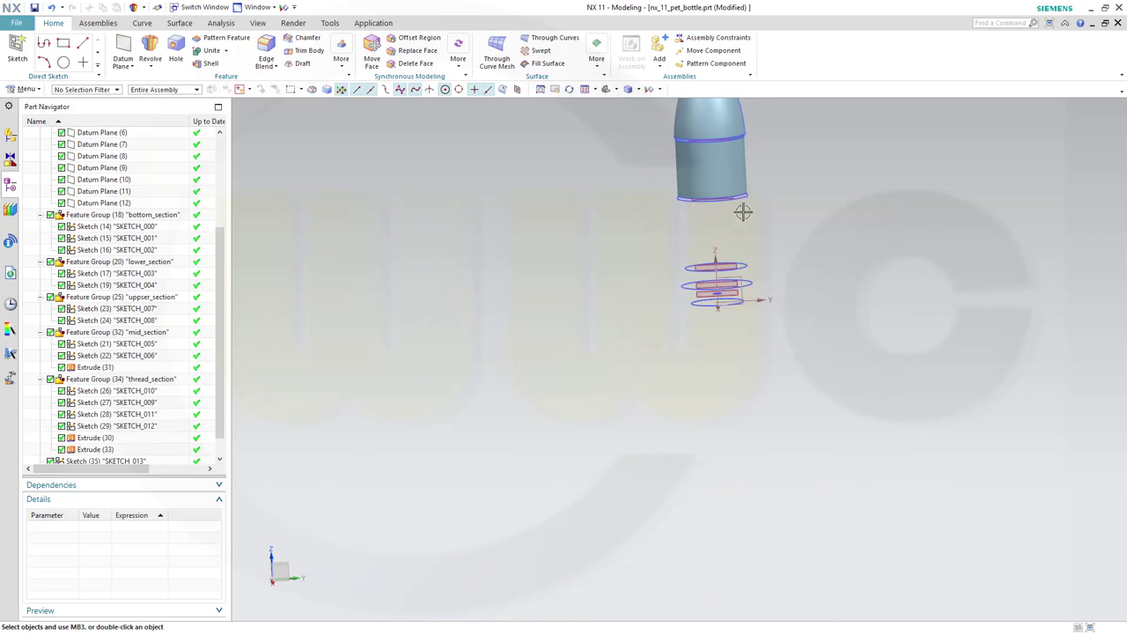
middle_click_drag(757, 232, 745, 396, "shift")
middle_click_drag(742, 280, 769, 312)
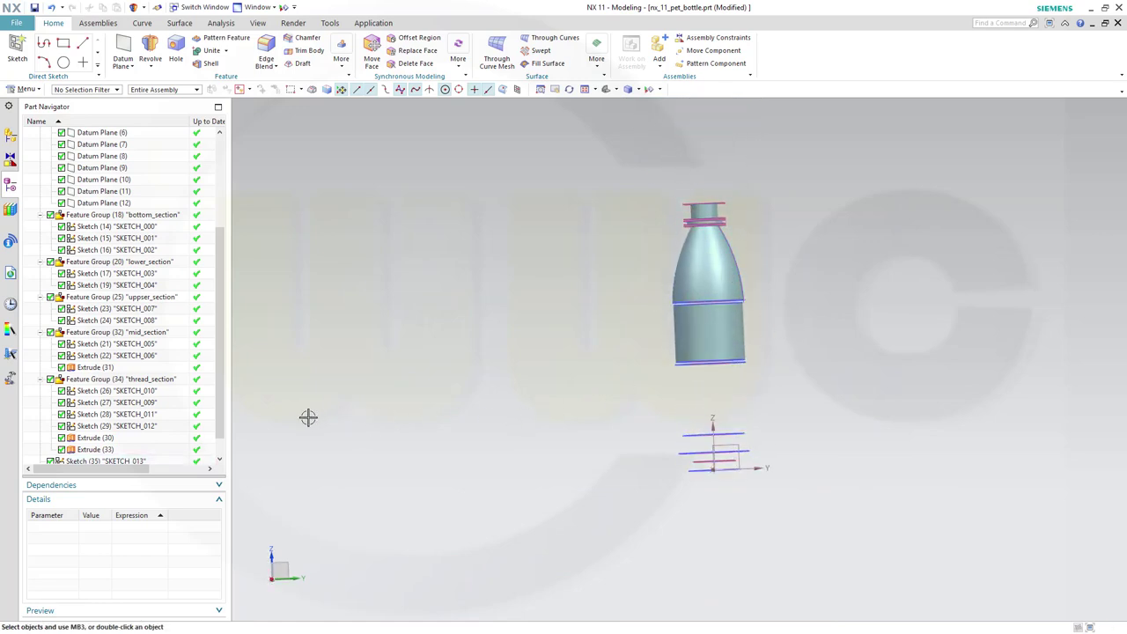
scroll(225, 434, "down", 1)
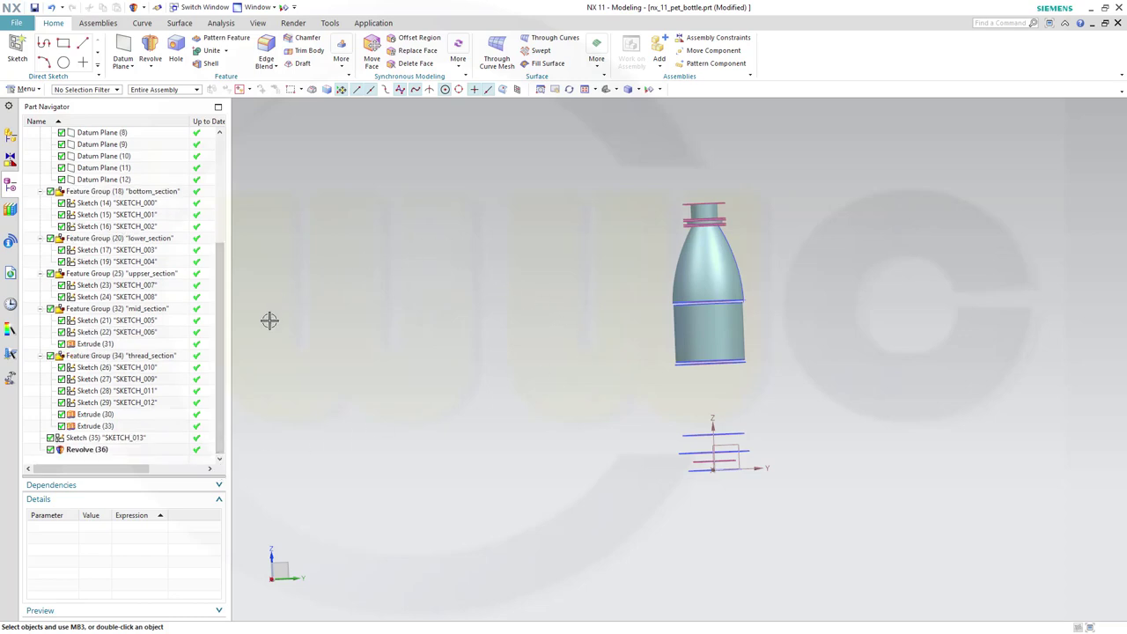
left_click(88, 440)
left_click(79, 450, "ctrl")
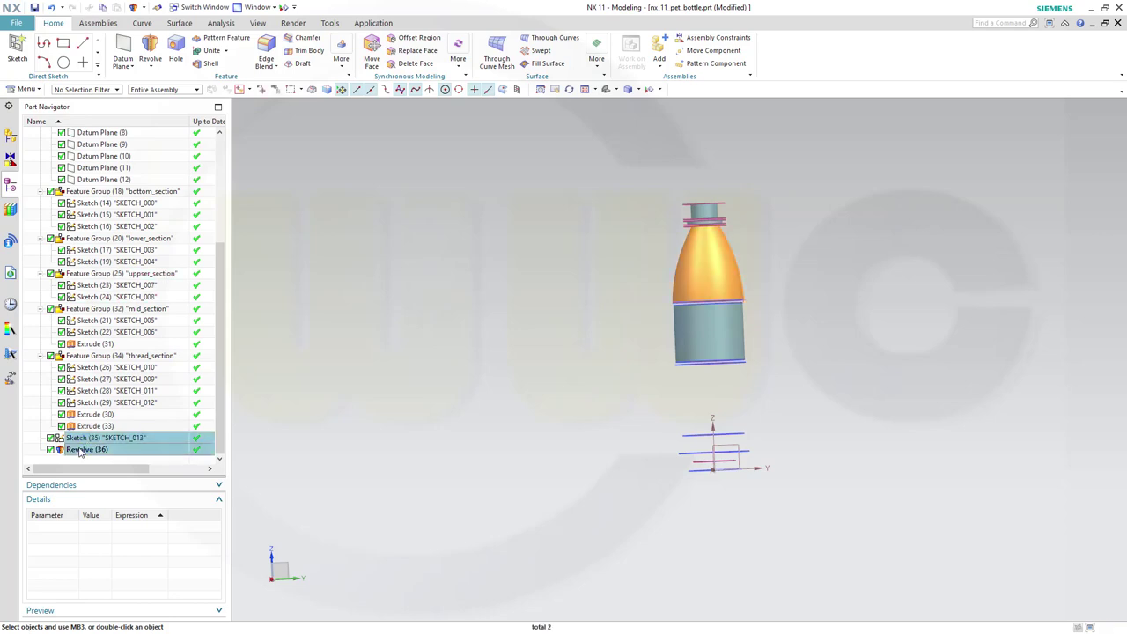
mouse_move(79, 450)
left_mouse_down()
mouse_move(129, 277)
mouse_move(132, 313)
mouse_move(141, 309)
left_mouse_up()
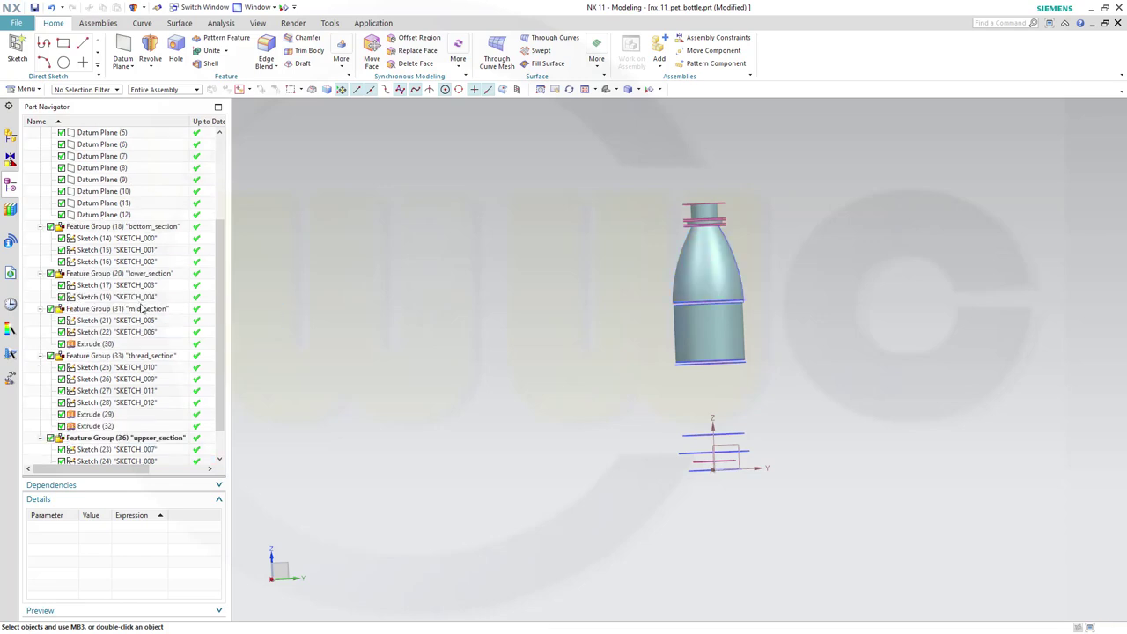
- Rename the feature group "uppser_section" to "upper_section"
left_click(149, 438)
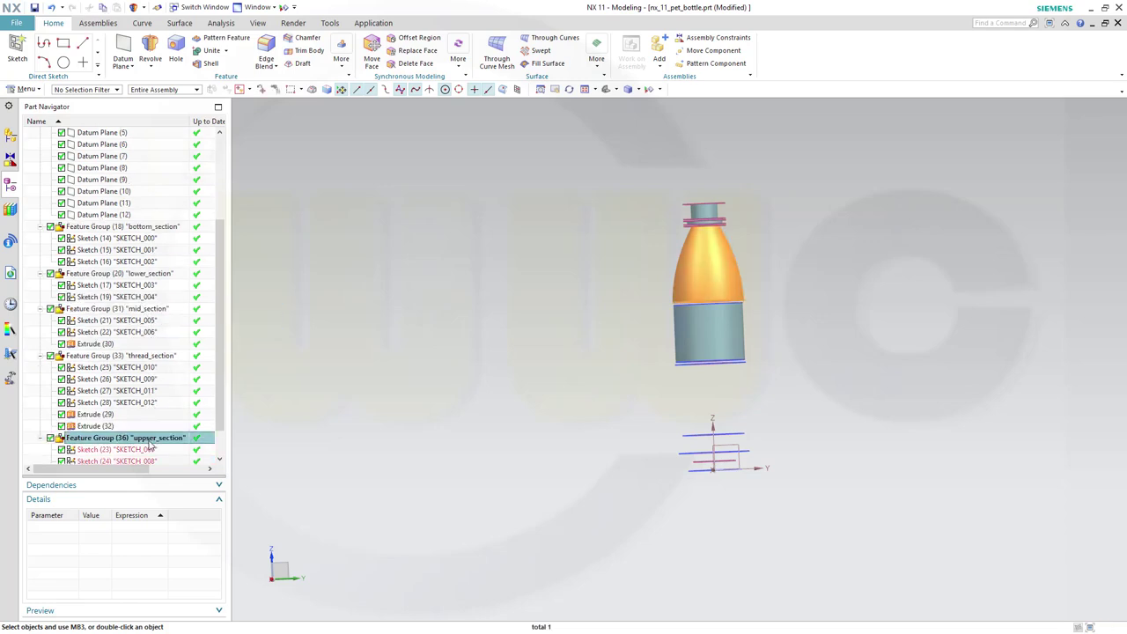
left_click(149, 440)
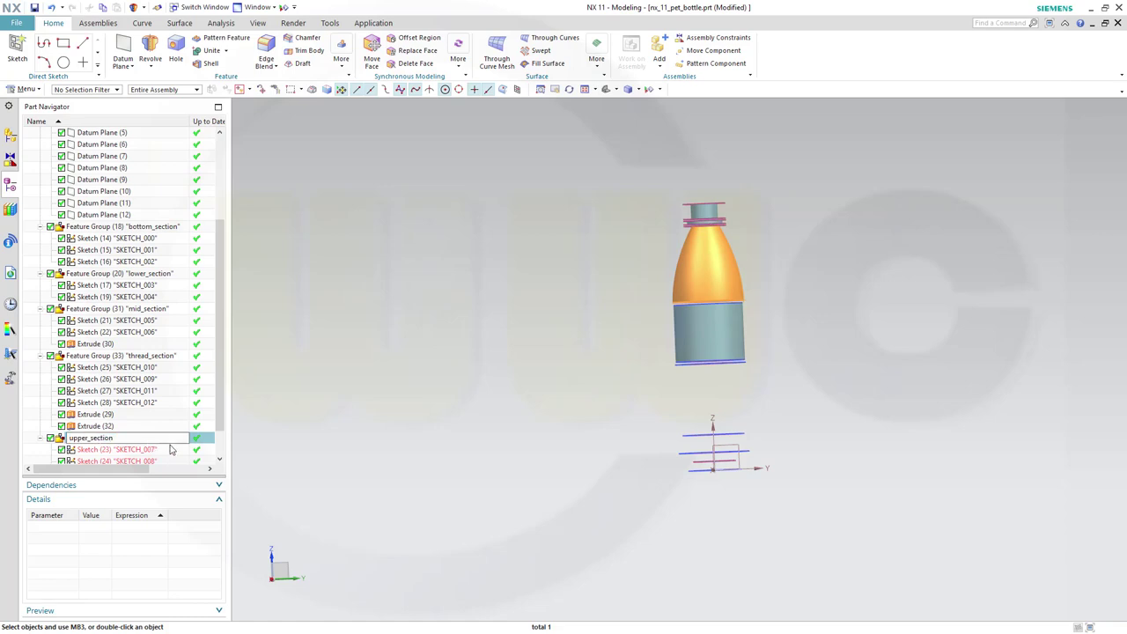
key("Return")
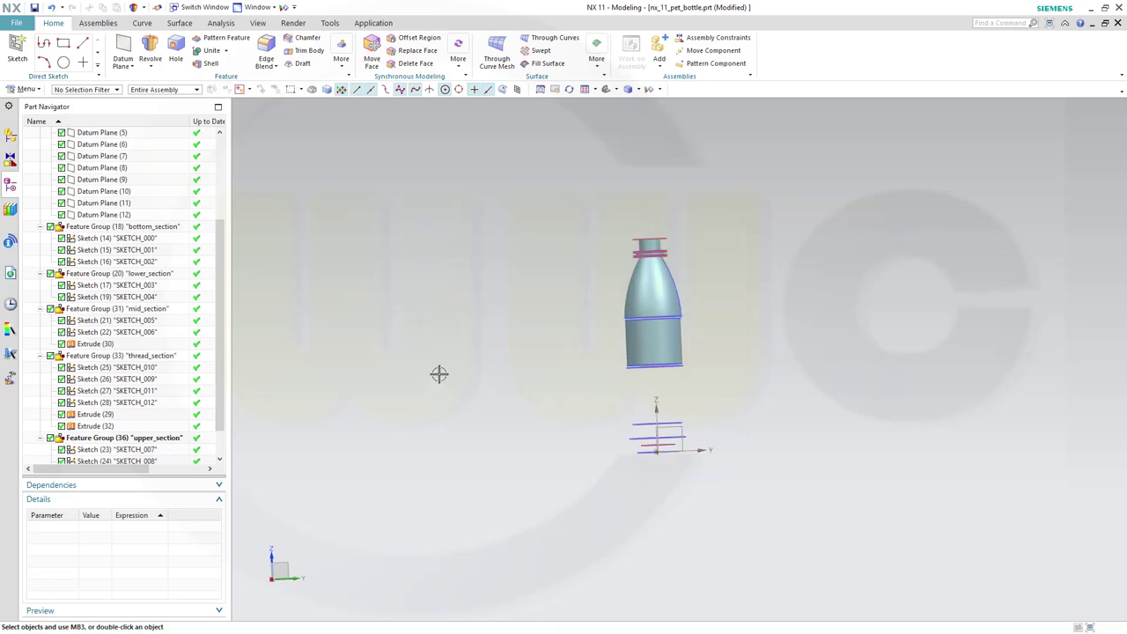
- Create a new sketch on the YZ plane of the datum coordinate system
scroll(730, 443, "up", 2)
scroll(549, 187, "up", 1)
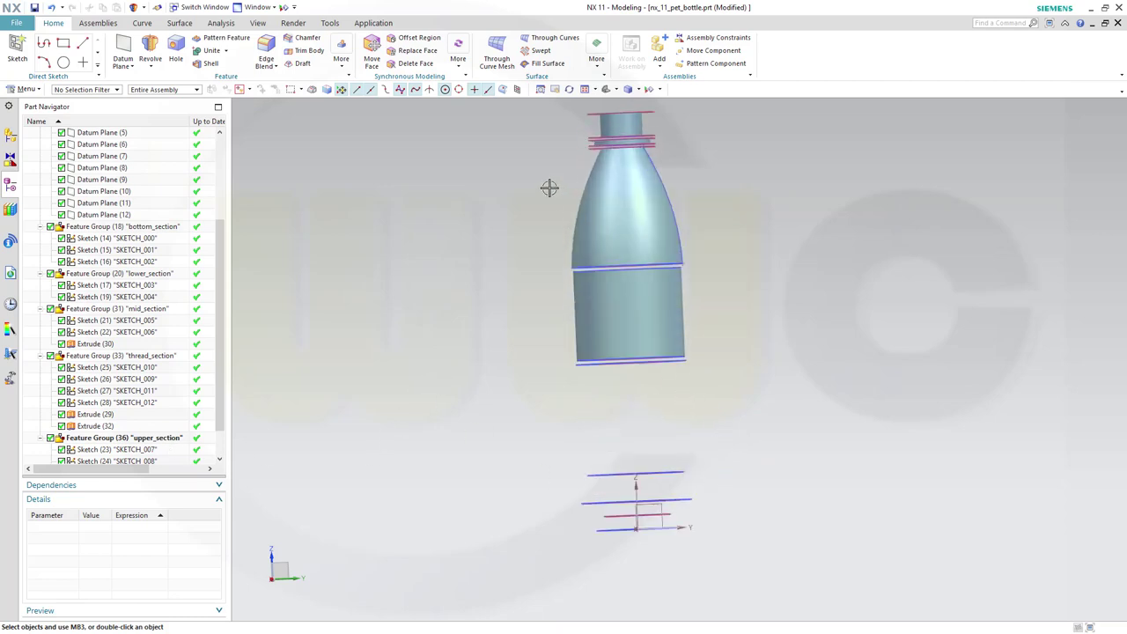
mouse_move(702, 237)
middle_mouse_down()
mouse_move(720, 231)
mouse_move(713, 208)
mouse_move(699, 224)
mouse_move(707, 397)
middle_mouse_up()
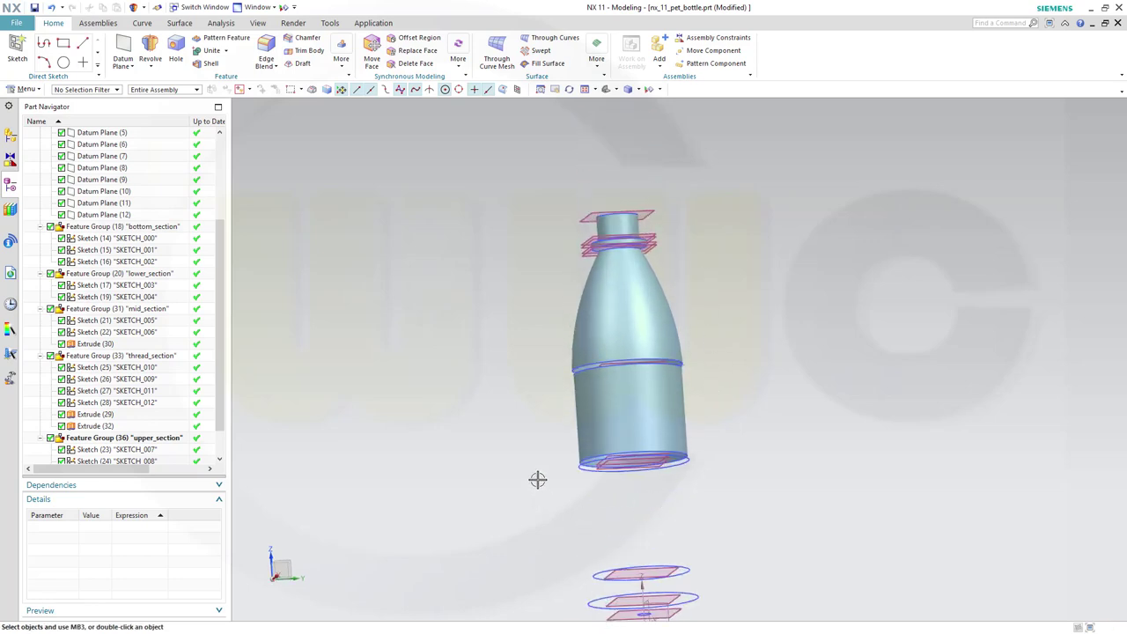
left_click(21, 46)
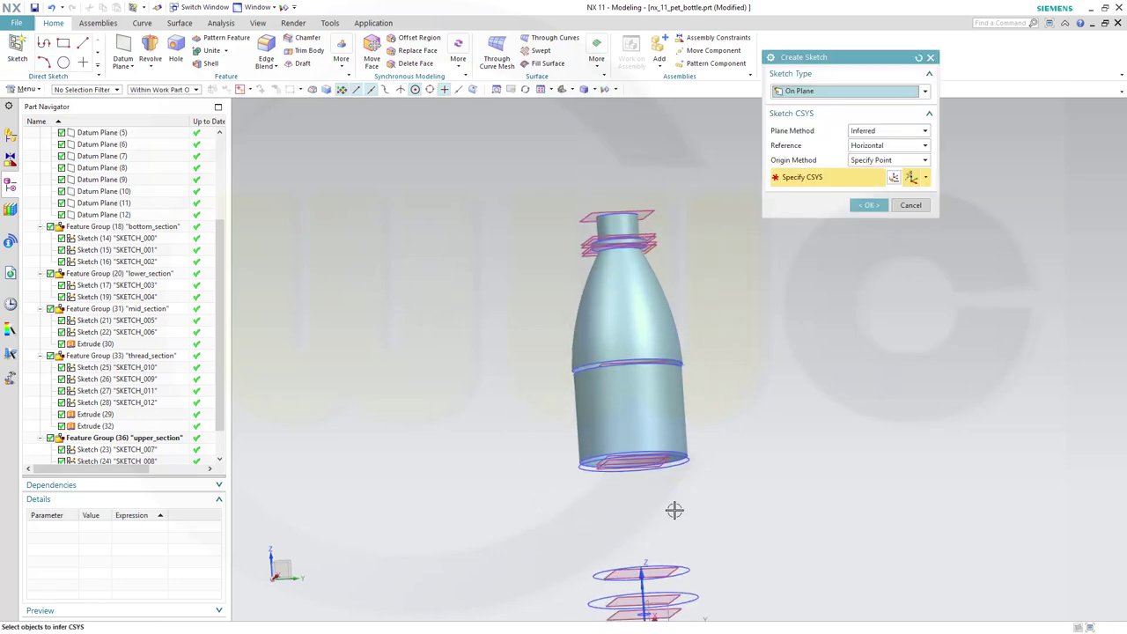
scroll(744, 604, "down", 5)
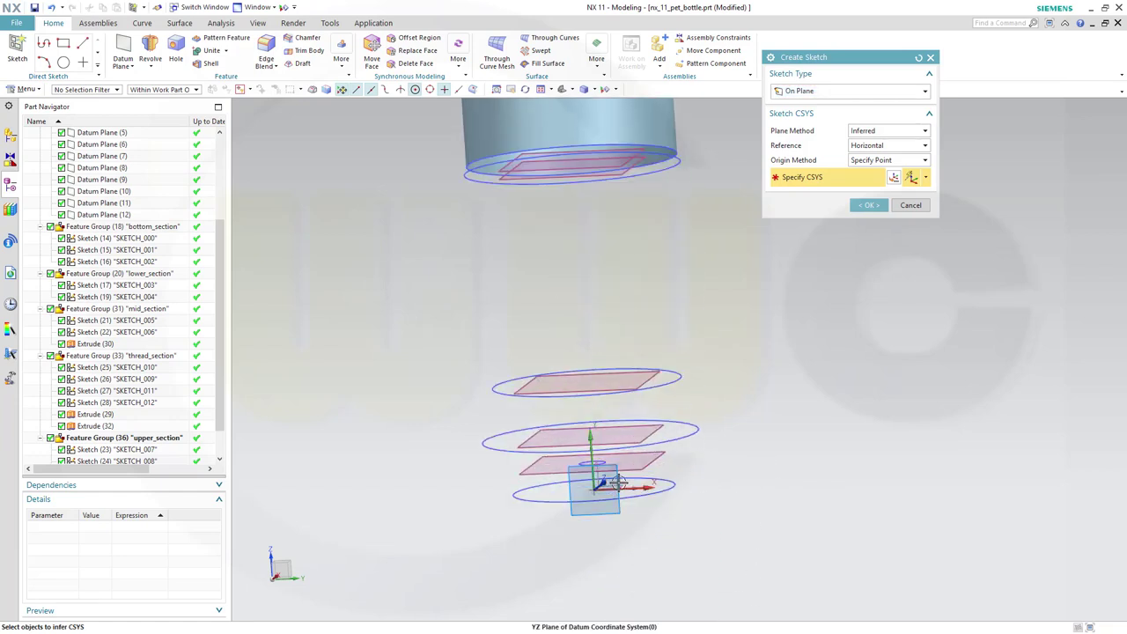
left_click(592, 483)
left_click(872, 206)
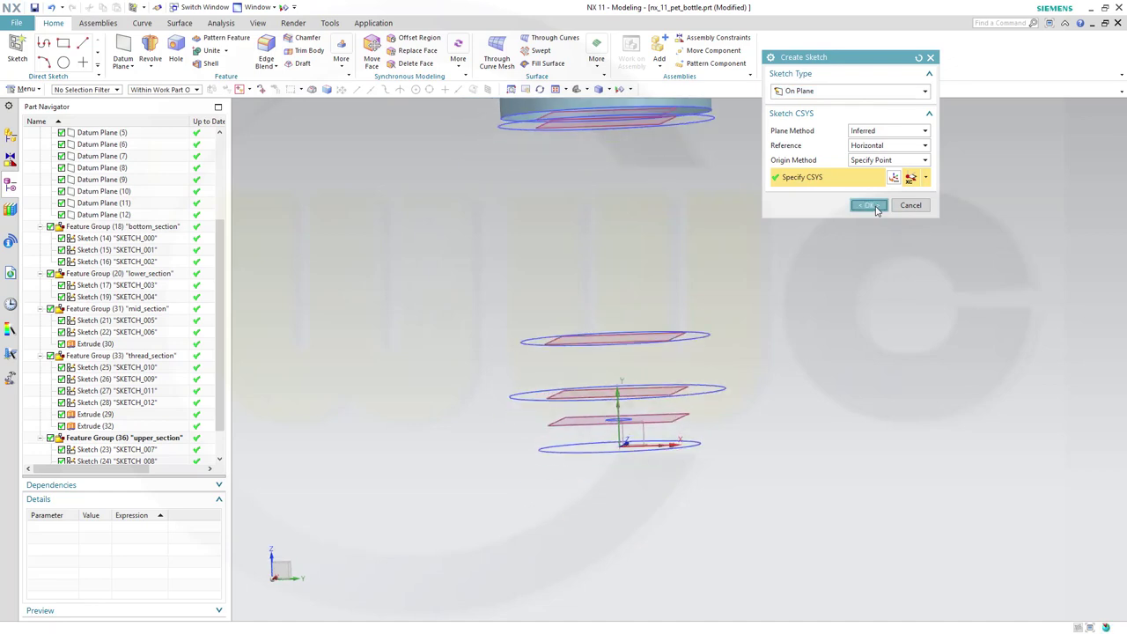
- Create sketch intersection points on the +Y side of the circle just below the bottle body and the next two circles down
middle_click_drag(706, 179, 639, 440, "shift")
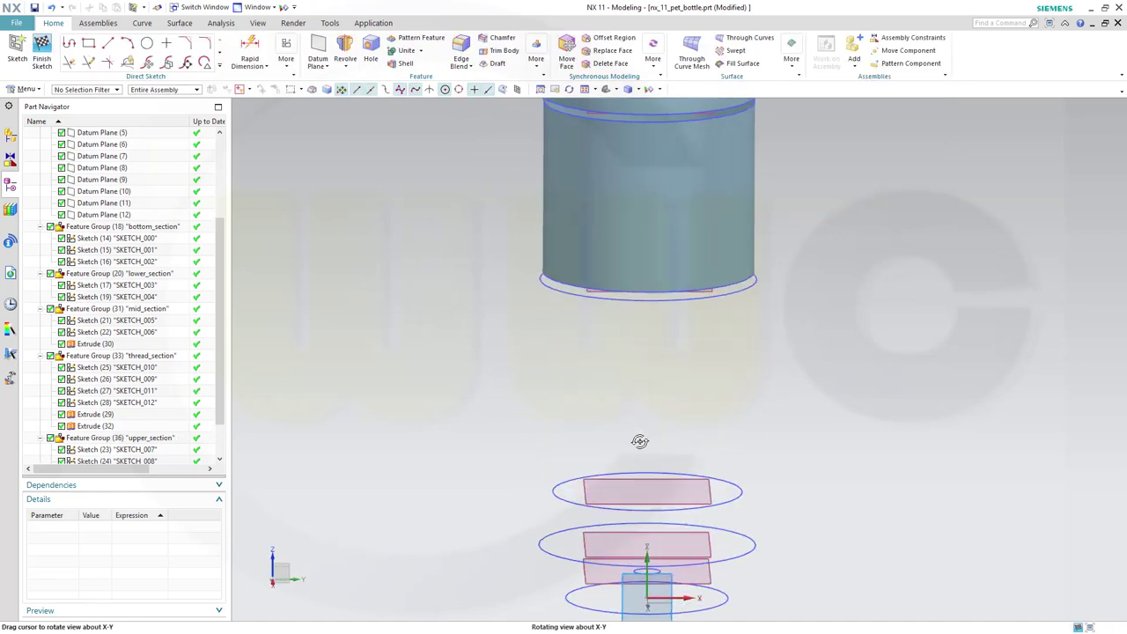
left_click(219, 67)
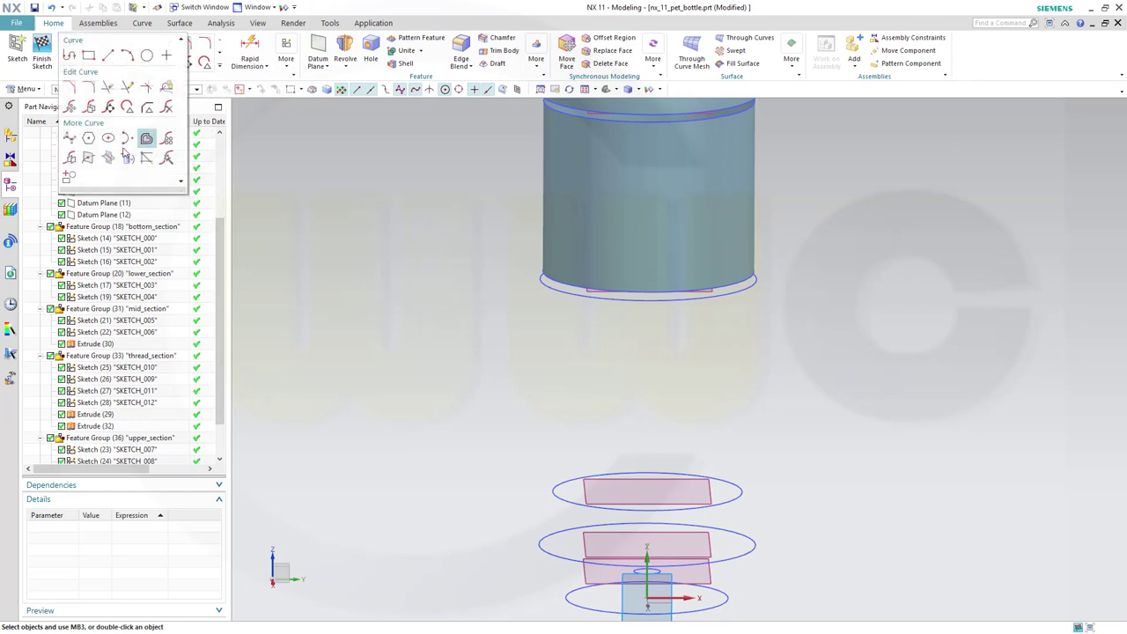
left_click(88, 159)
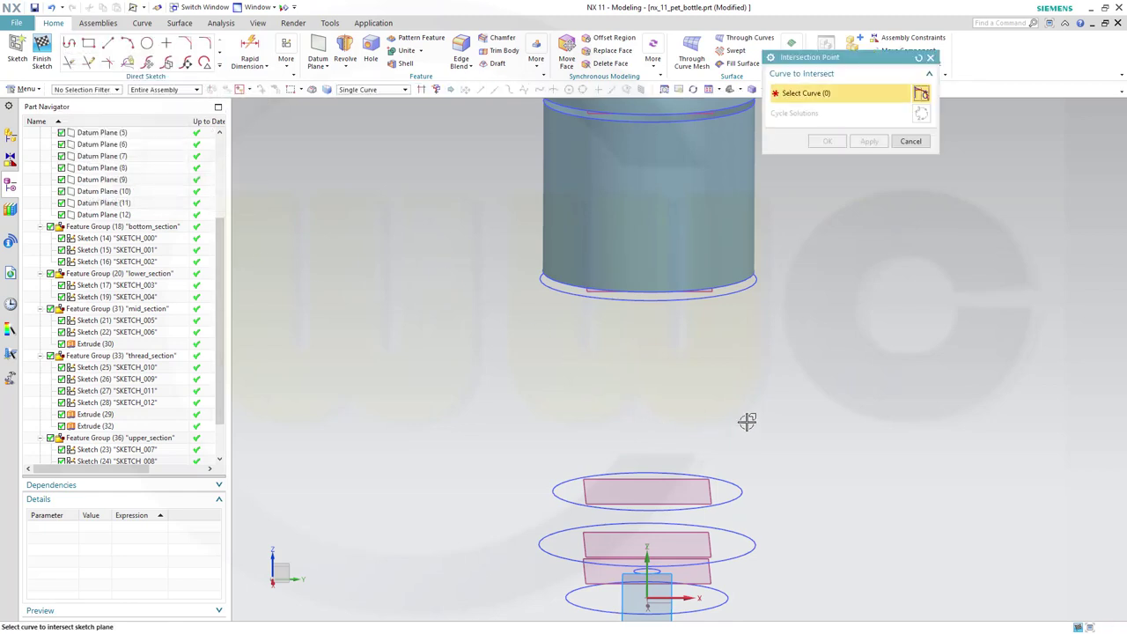
left_click(747, 282)
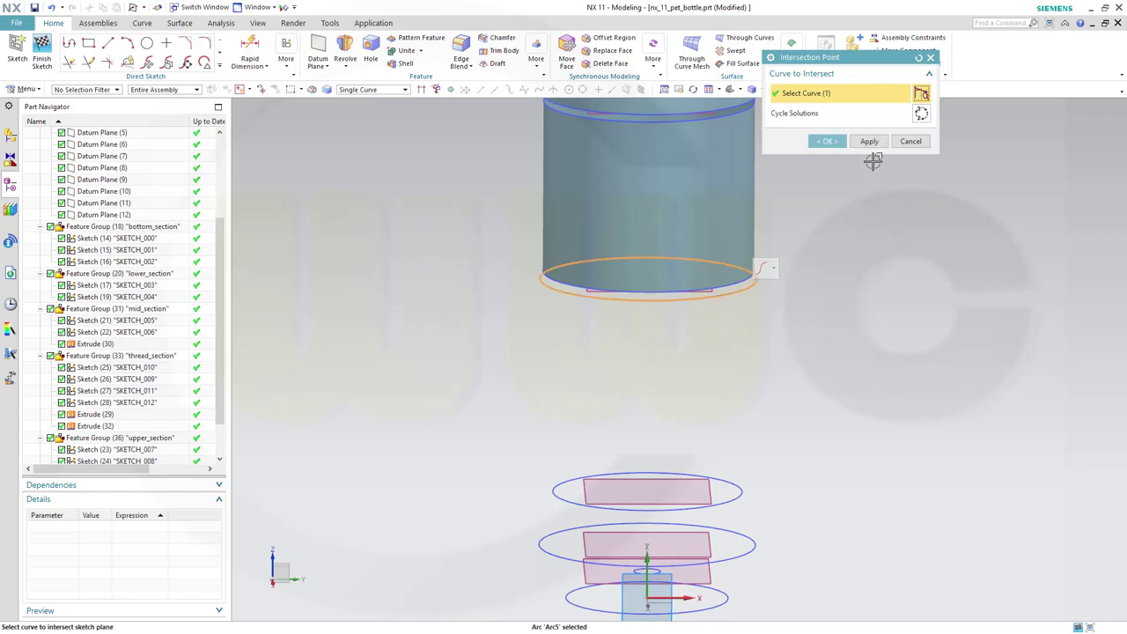
left_click(868, 142)
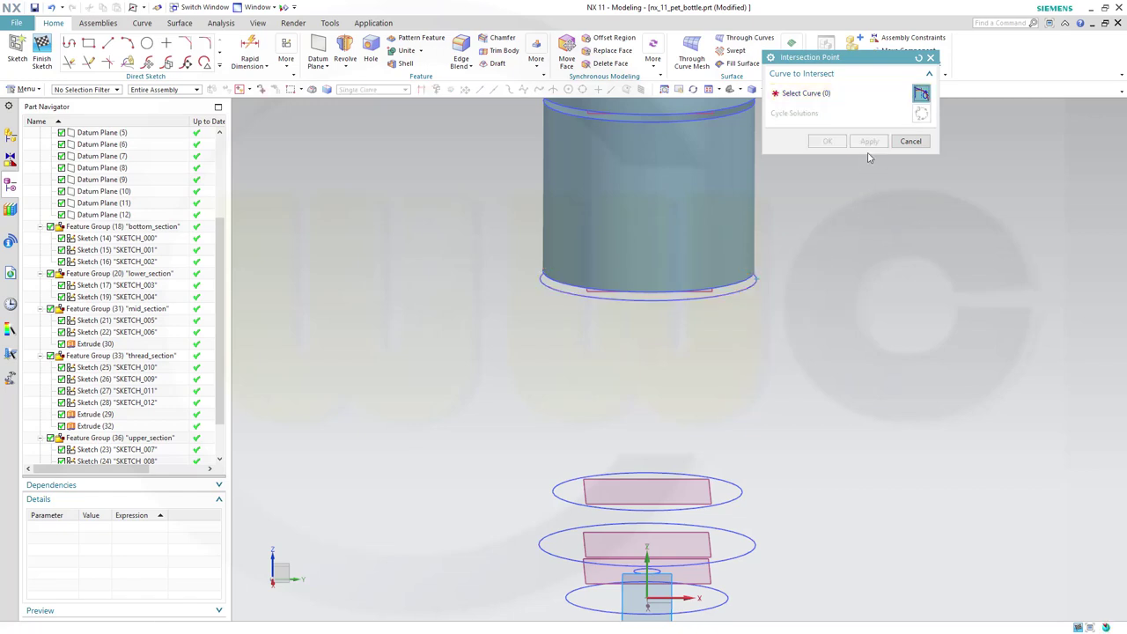
left_click(744, 497)
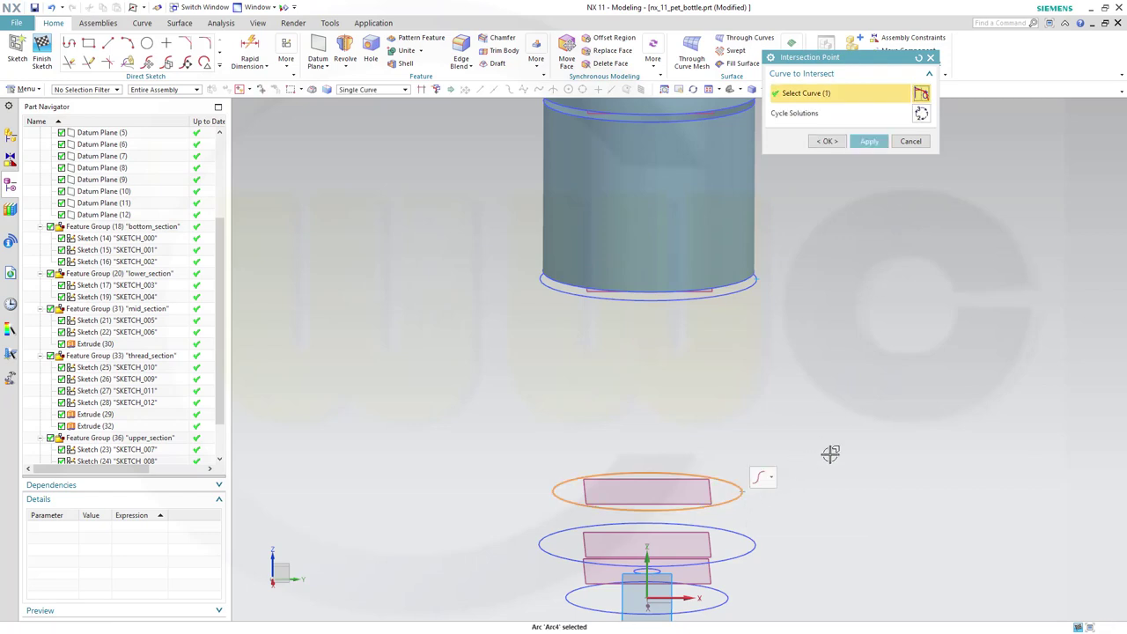
left_click(869, 142)
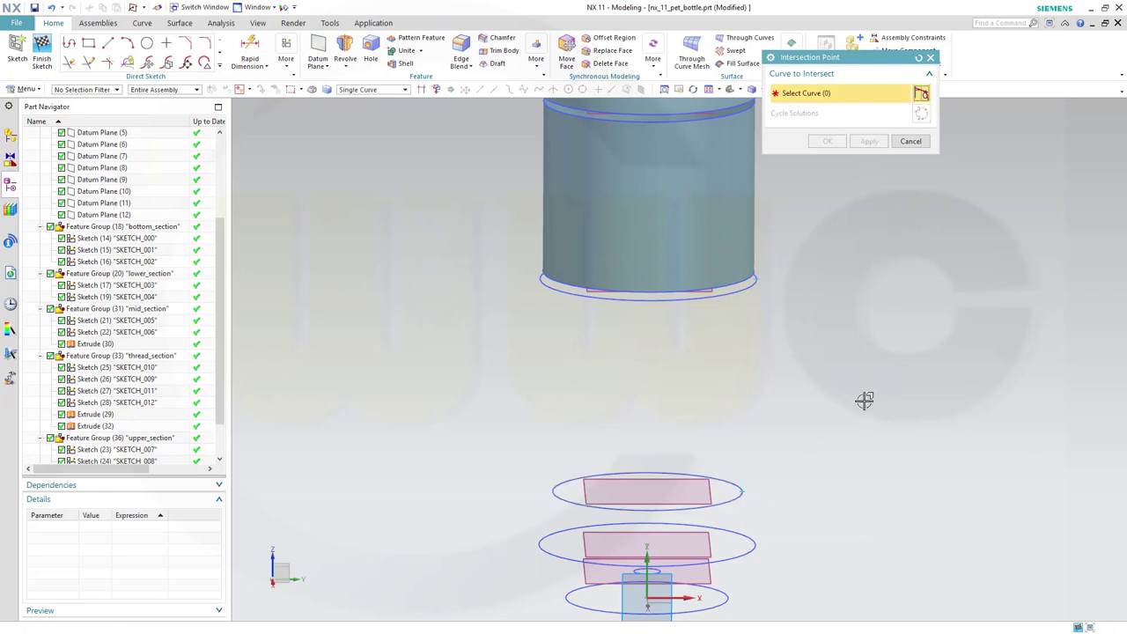
left_click(753, 546)
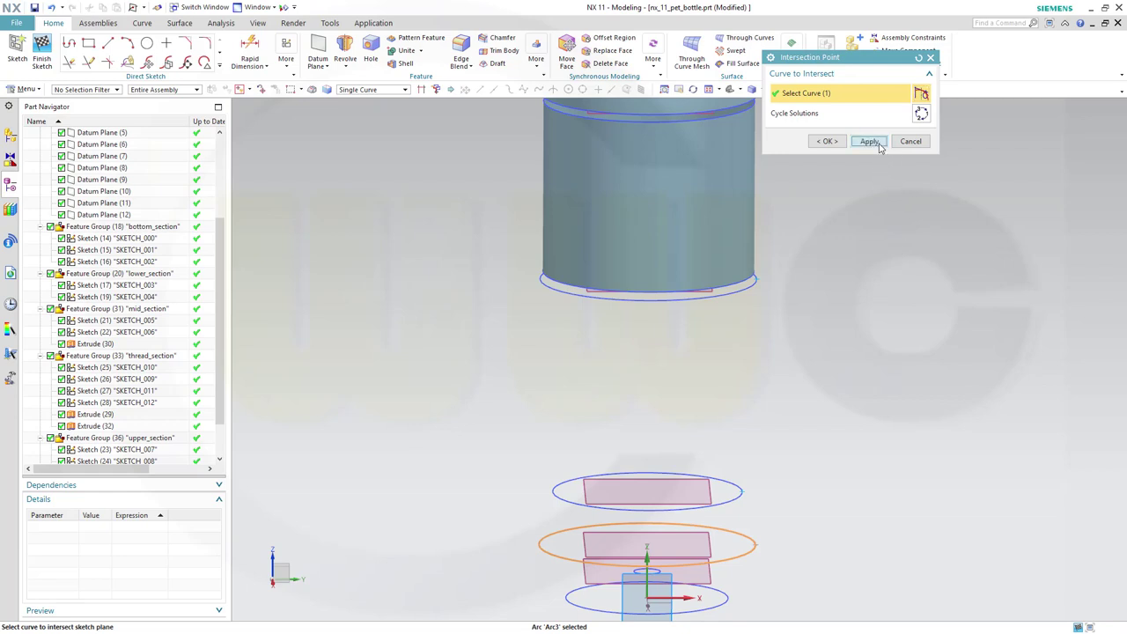
left_click(869, 142)
left_click(910, 142)
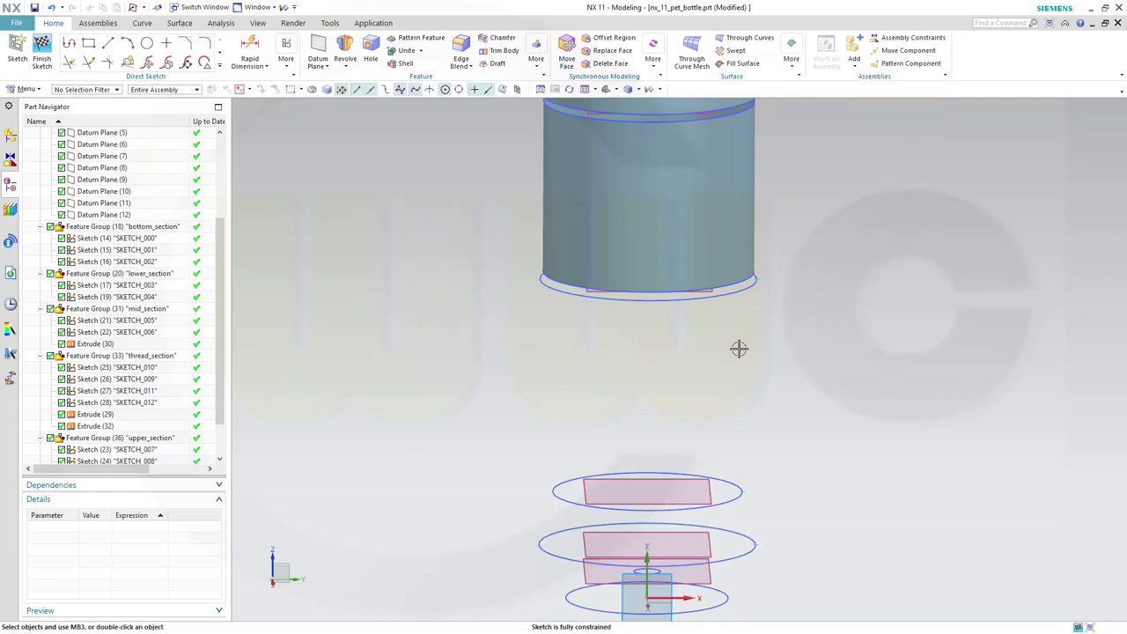
- Draw a degree 3 through-points studio spline over the three intersection points from the lowest up, adding one inward free point before the uppermost
middle_click_drag(617, 370, 606, 324)
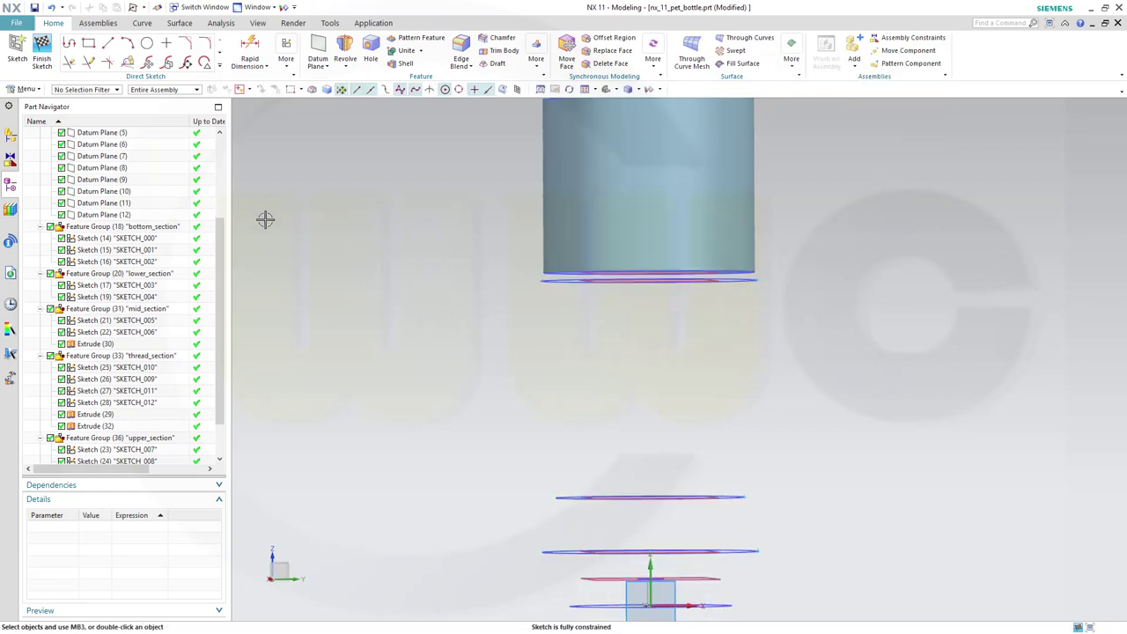
left_click(219, 65)
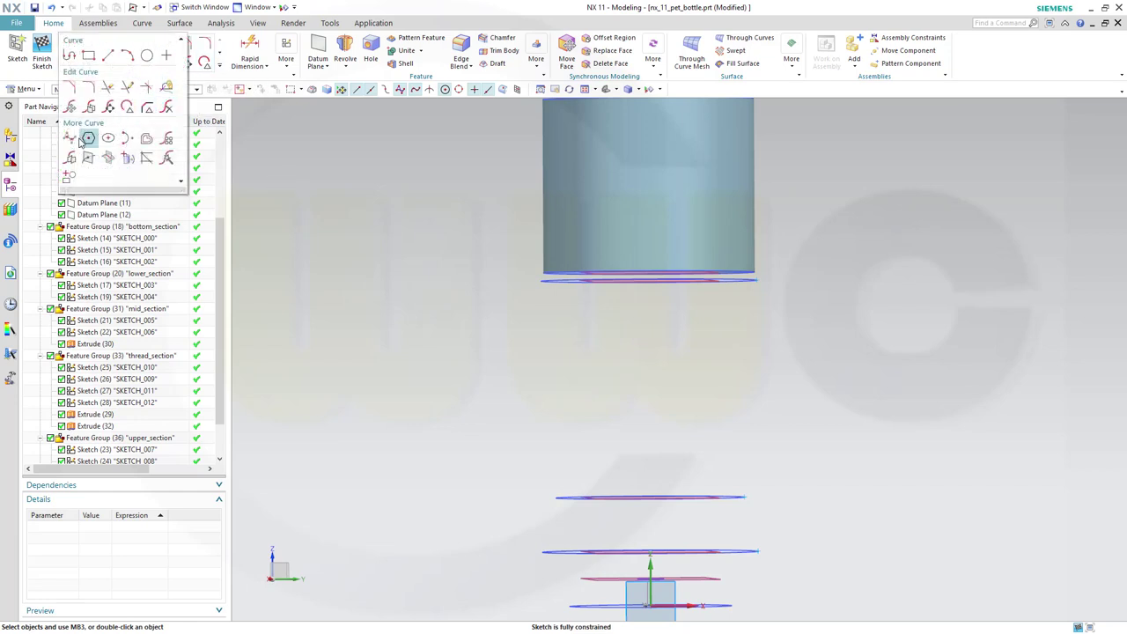
left_click(69, 141)
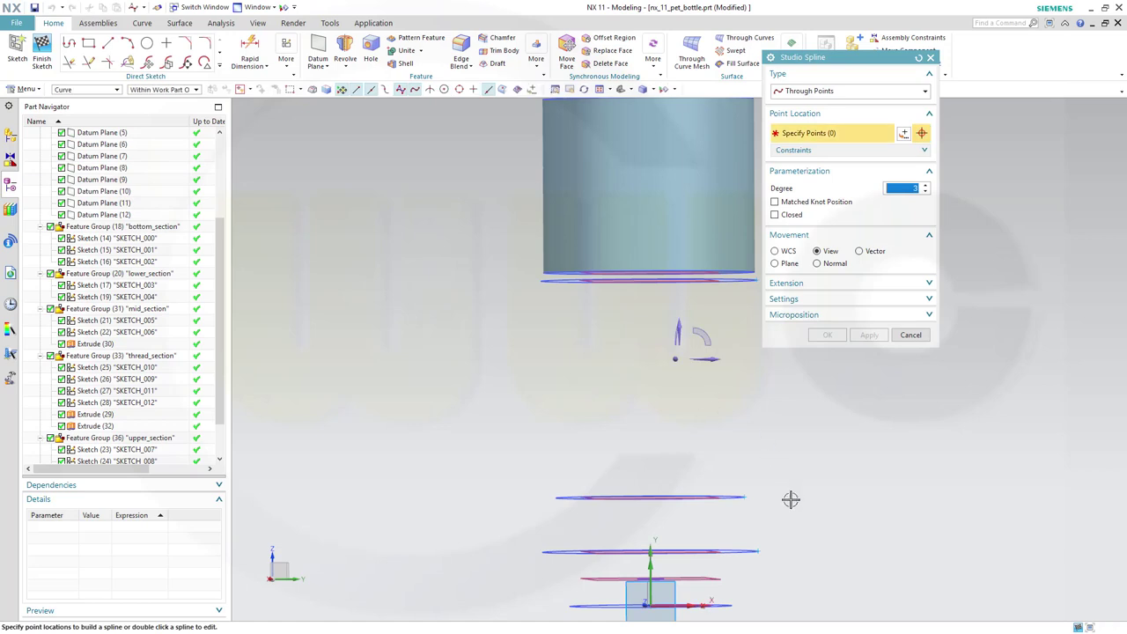
left_click(758, 552)
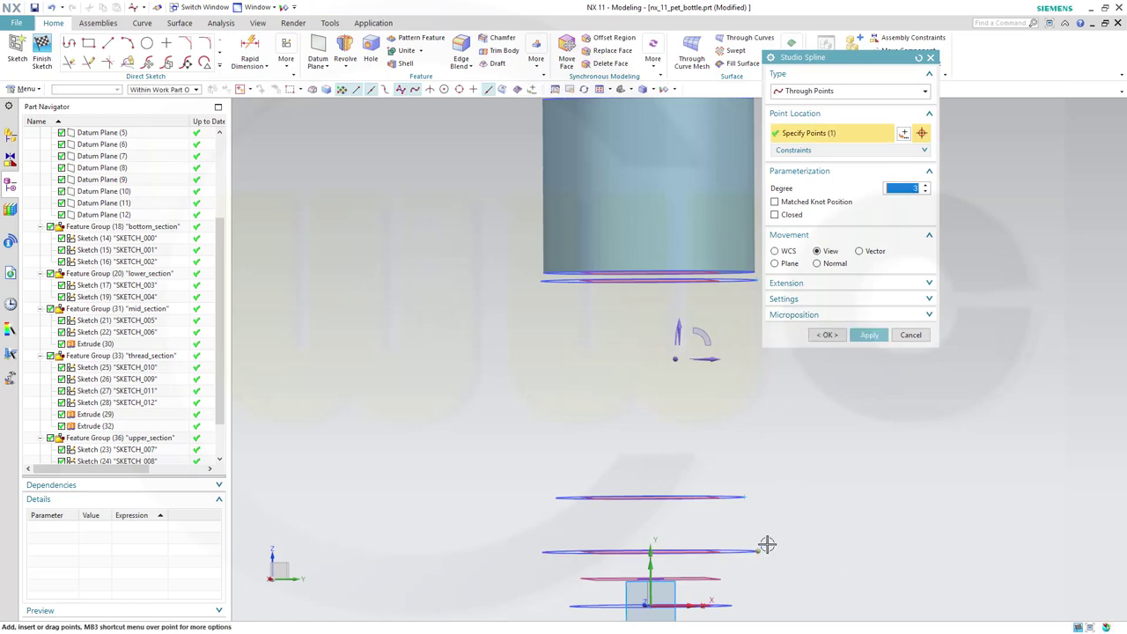
left_click(745, 496)
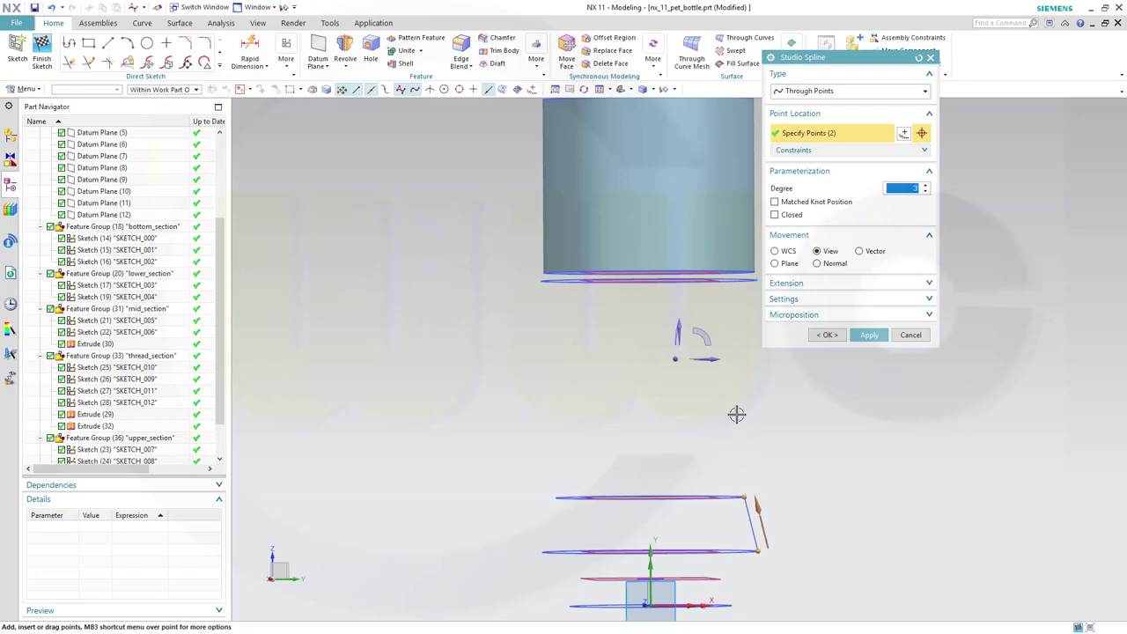
left_click(736, 411)
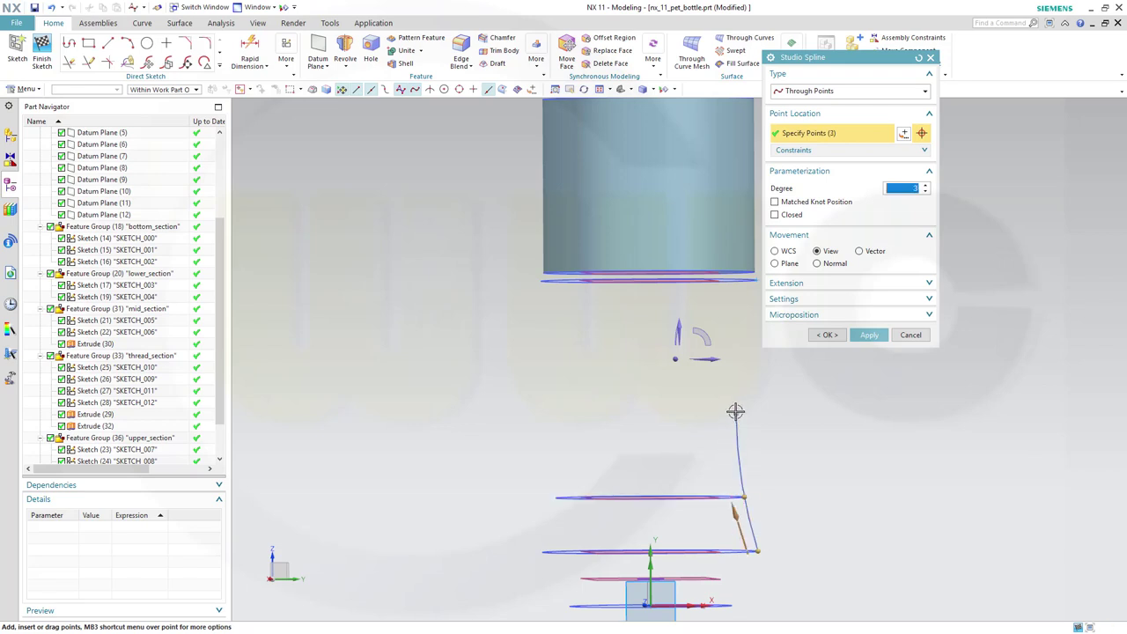
left_click(757, 279)
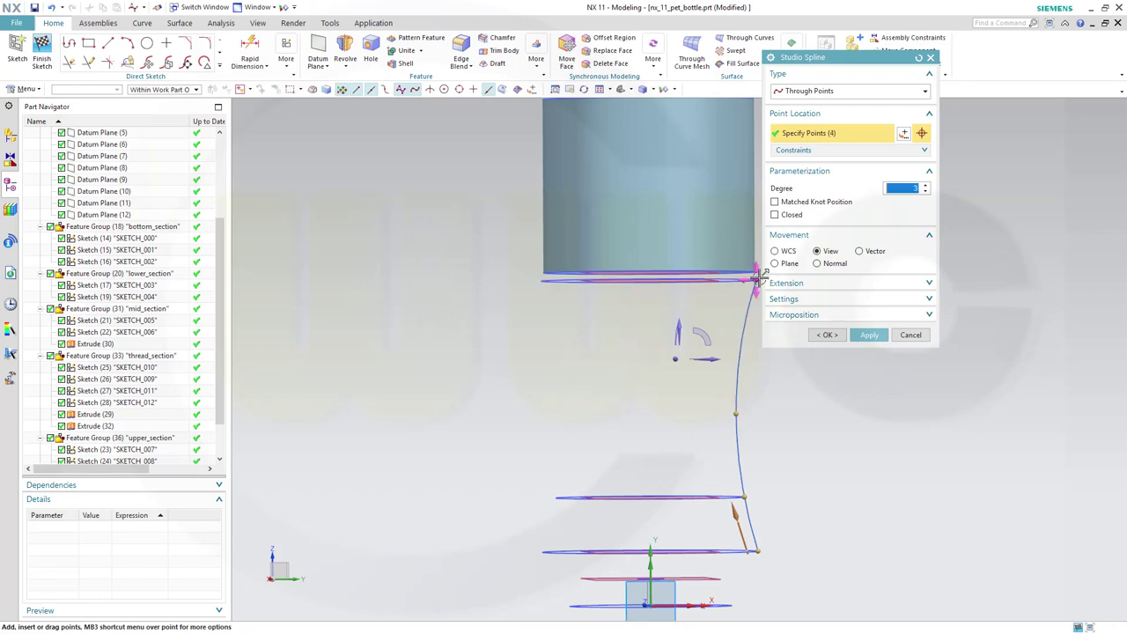
left_click(825, 335)
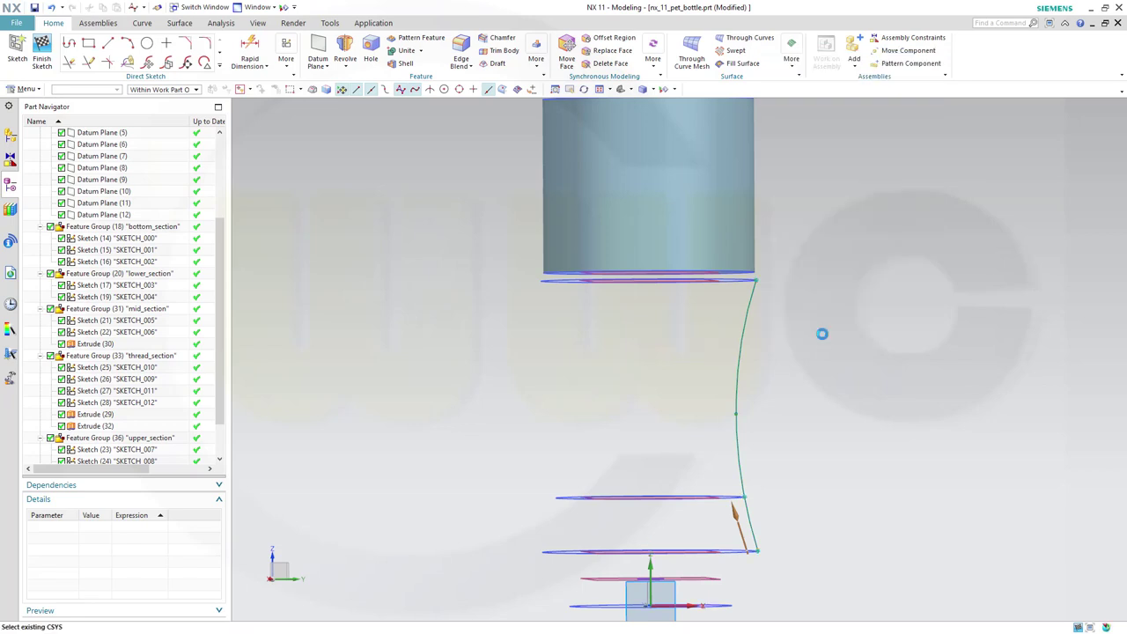
- Reshape the lower body spline by moving its free middle point down towards the lower circles
mouse_move(807, 368)
middle_mouse_down()
mouse_move(798, 385)
mouse_move(800, 371)
middle_mouse_up()
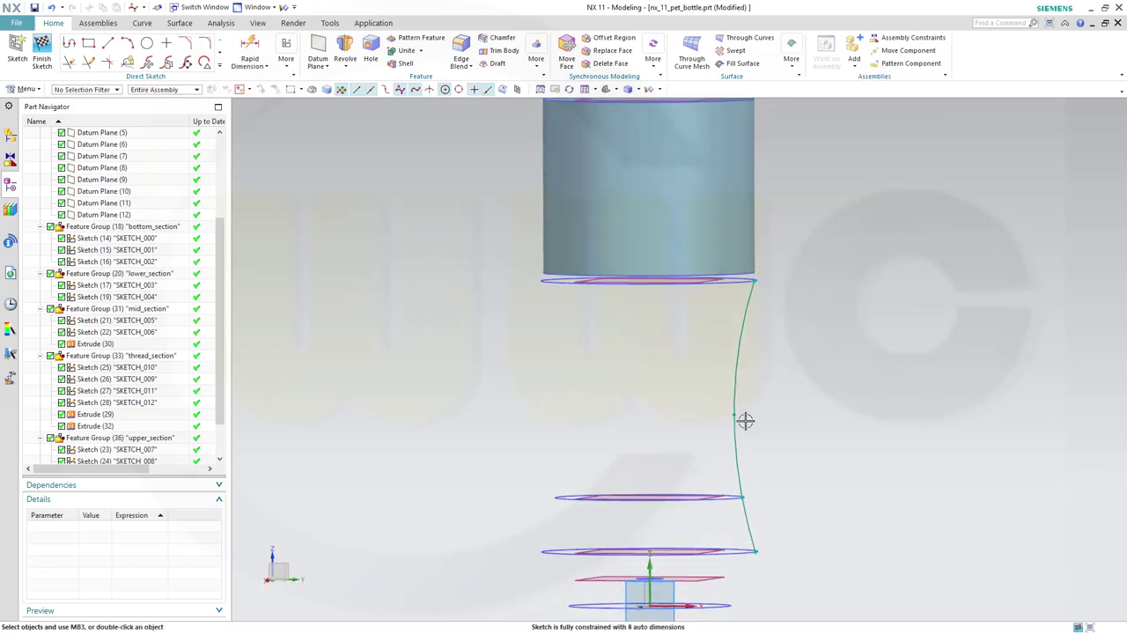
left_click_drag(737, 411, 738, 443)
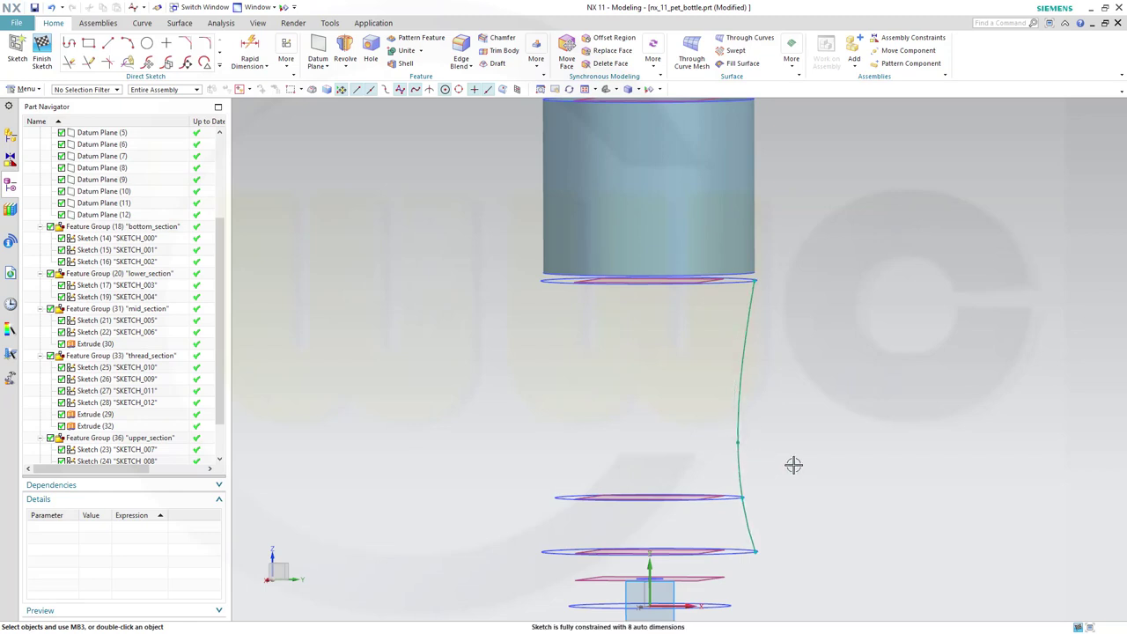
mouse_move(801, 467)
middle_mouse_down("shift")
mouse_move(792, 478)
mouse_move(776, 394)
middle_mouse_up("shift")
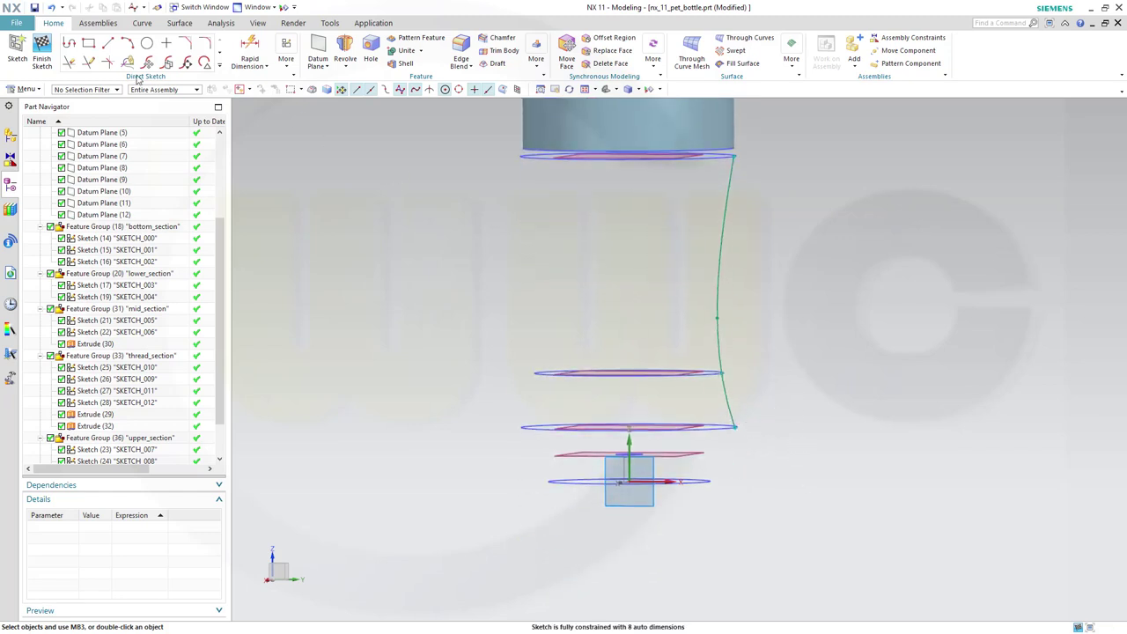
left_click(108, 43)
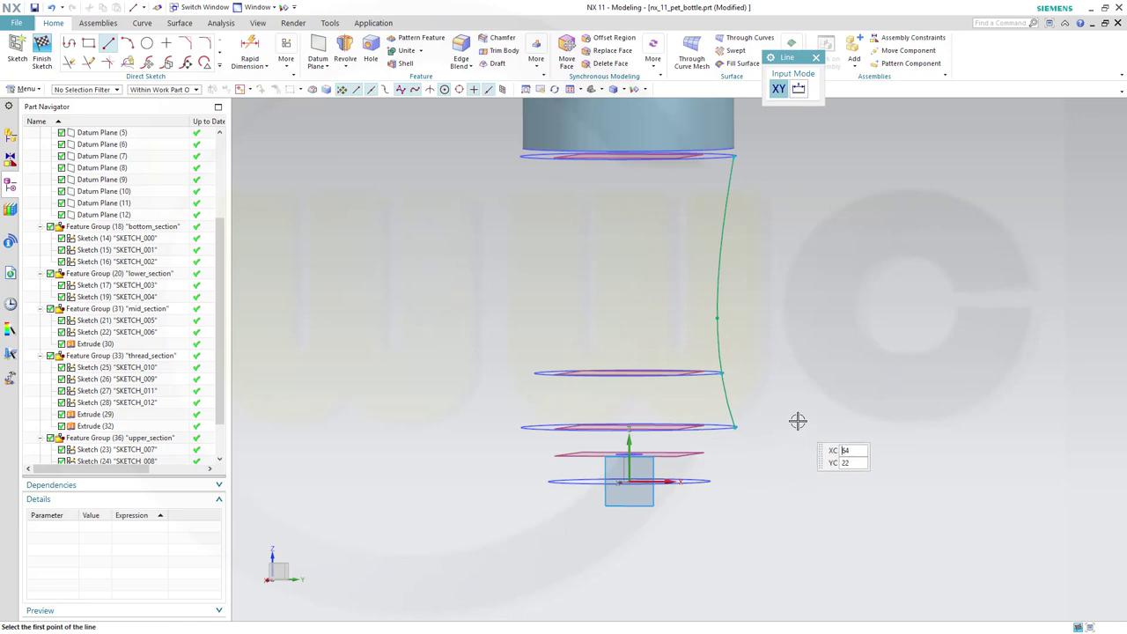
key("Escape")
left_click(631, 442)
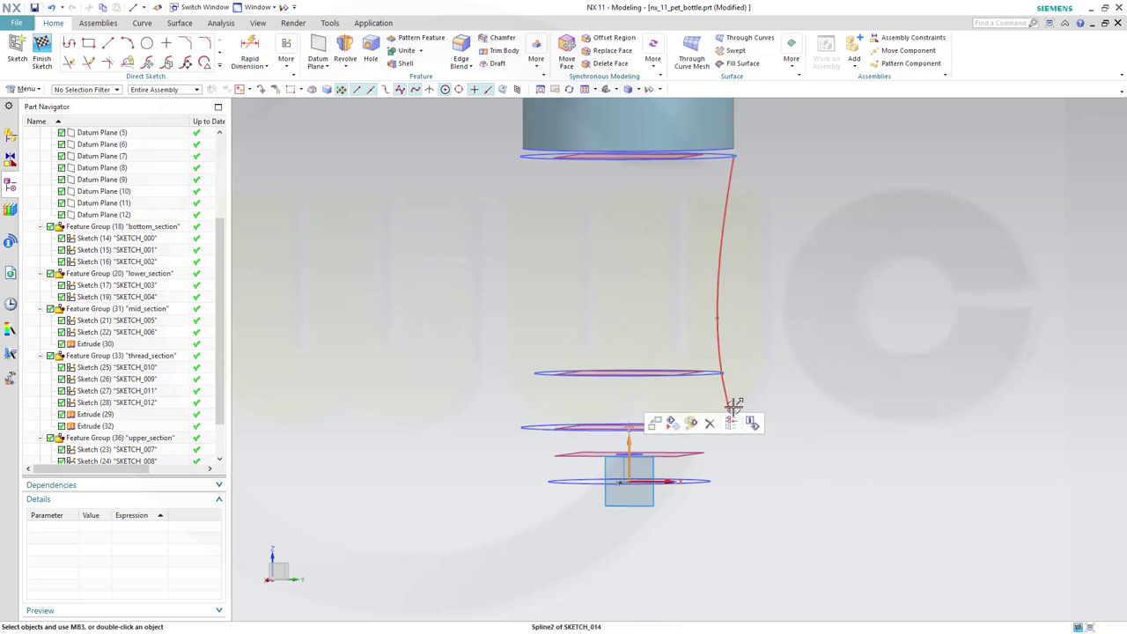
left_click(732, 407)
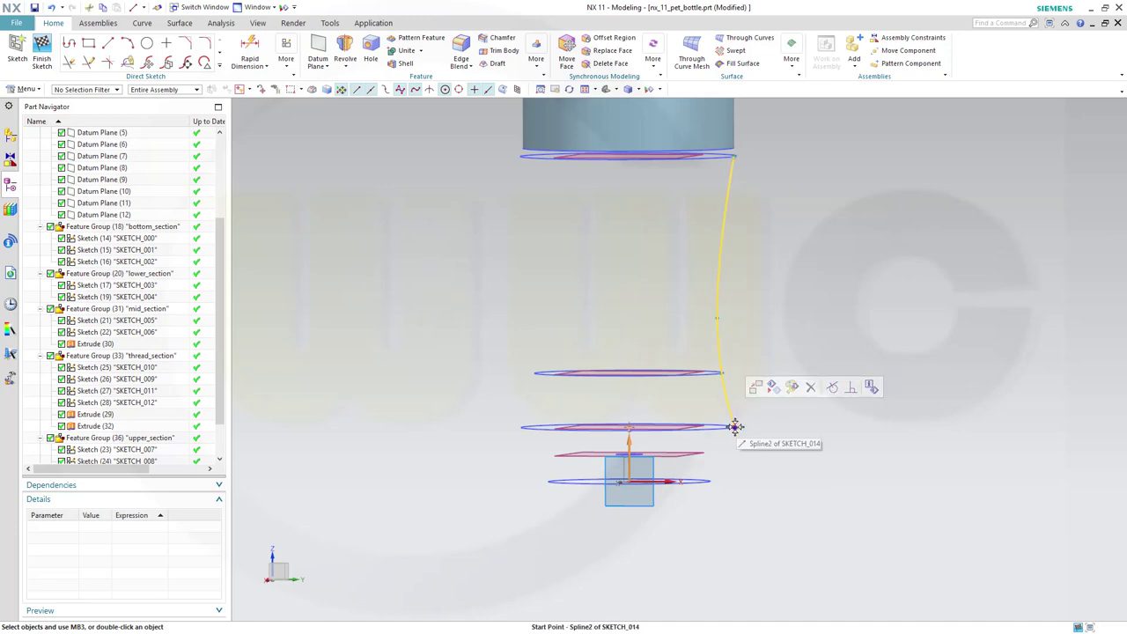
left_click(735, 428)
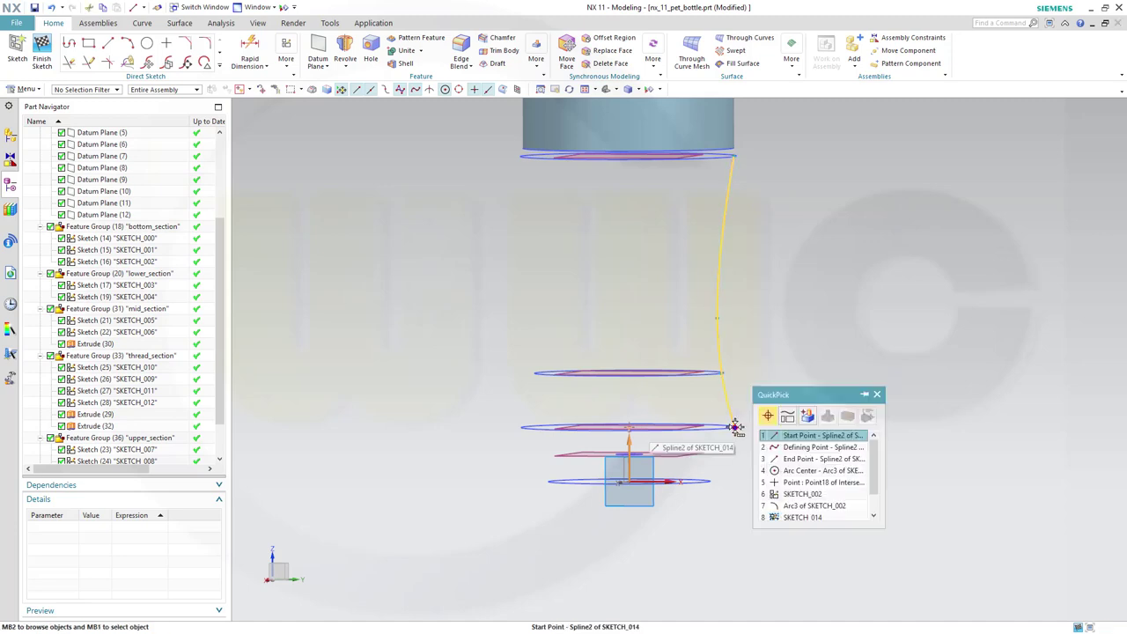
left_click(795, 436)
key("Escape")
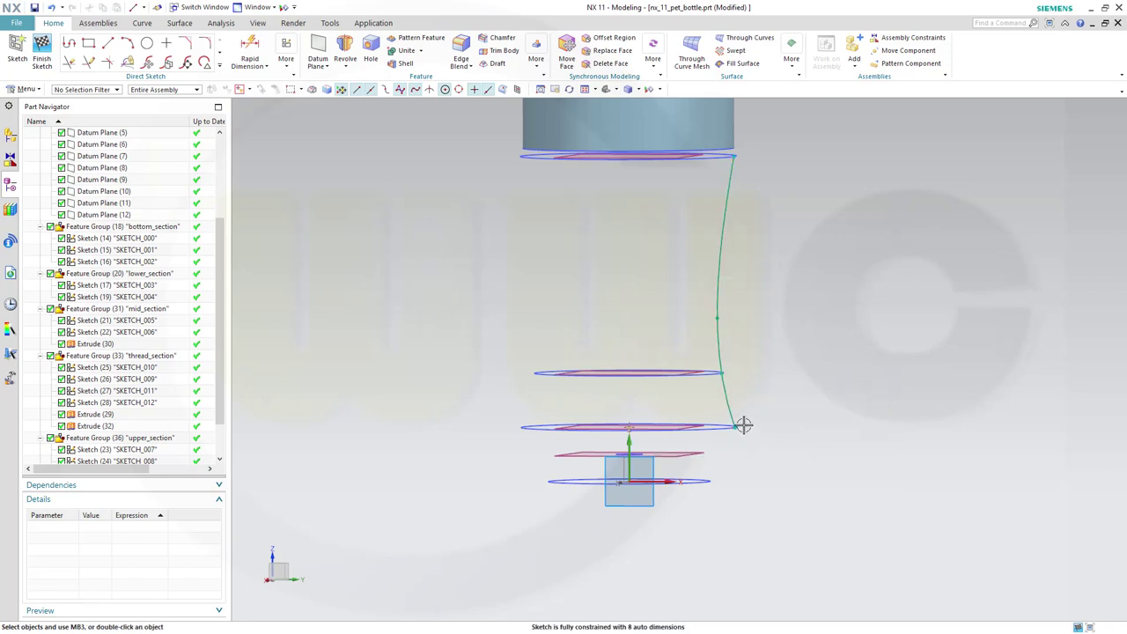
- Give point 1 at the lower end of the lower body spline a G1 tangent constraint along the YC direction
double_click(729, 405)
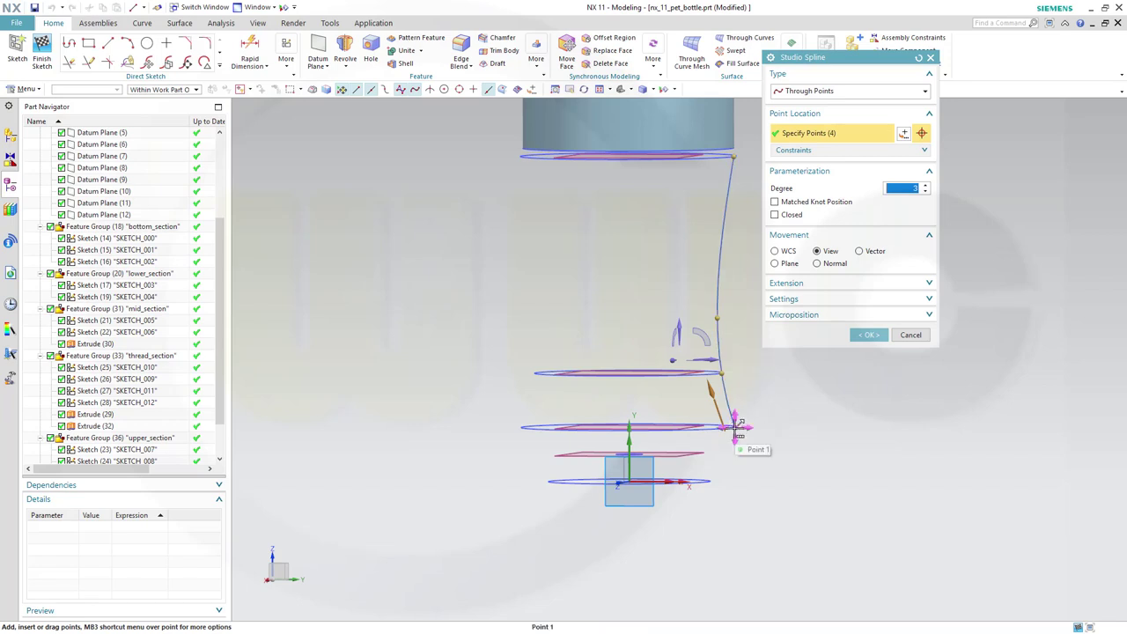
left_click(925, 151)
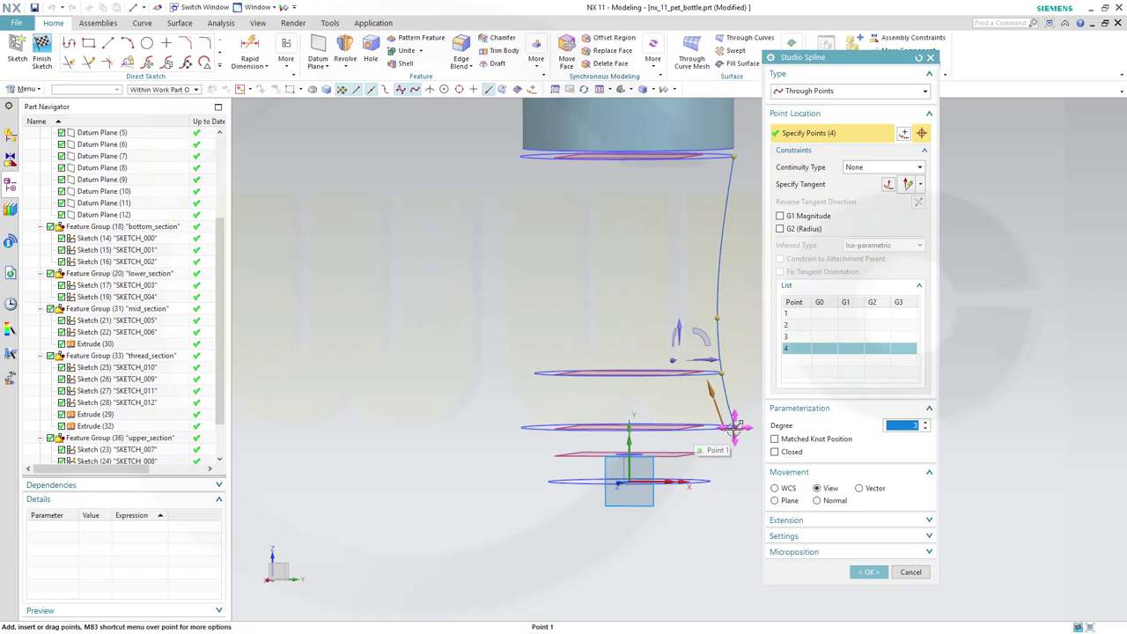
left_click(793, 314)
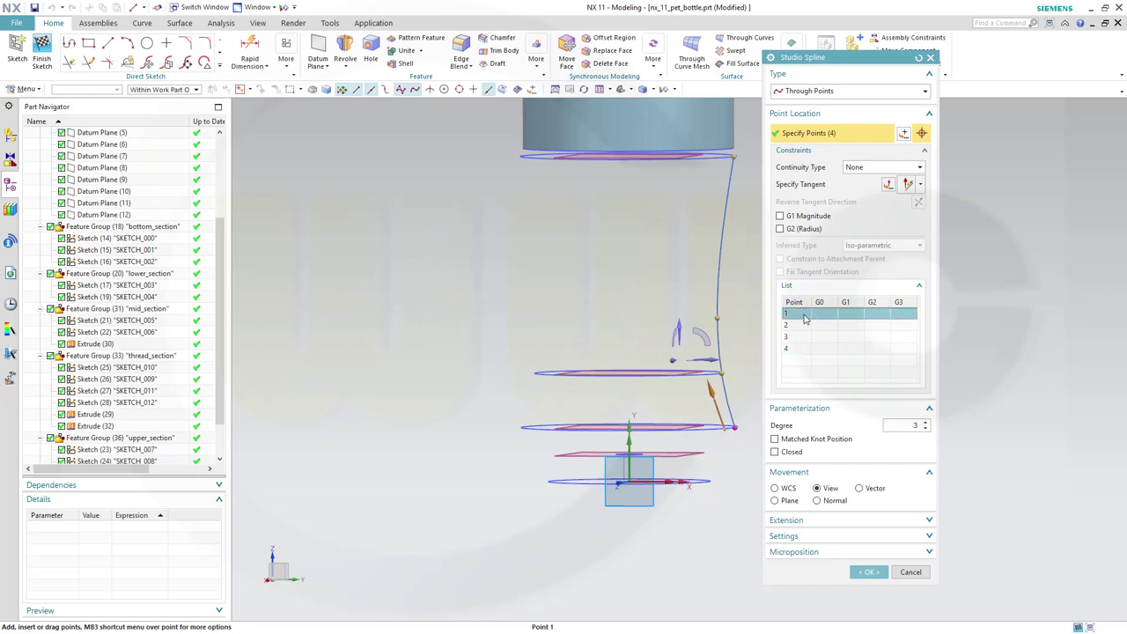
left_click(920, 168)
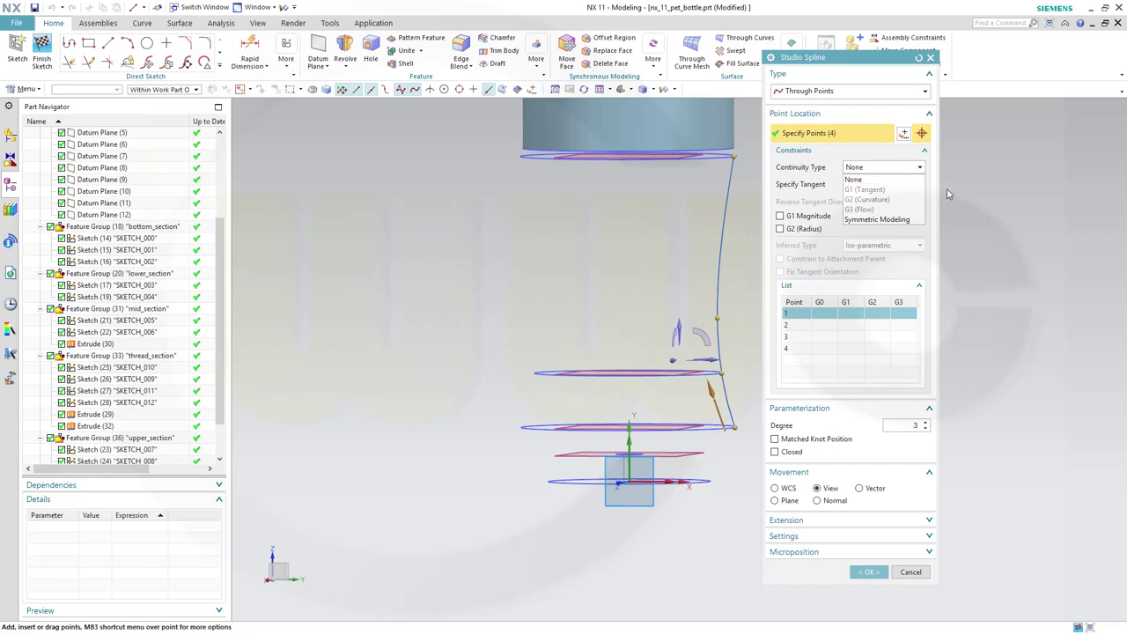
left_click(944, 194)
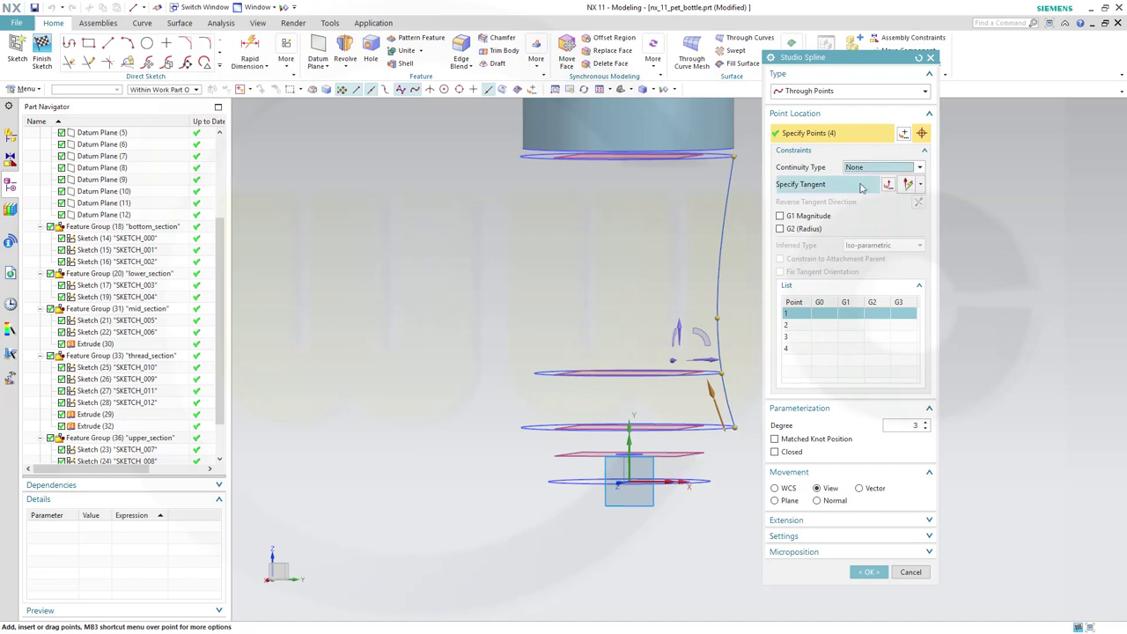
left_click(922, 188)
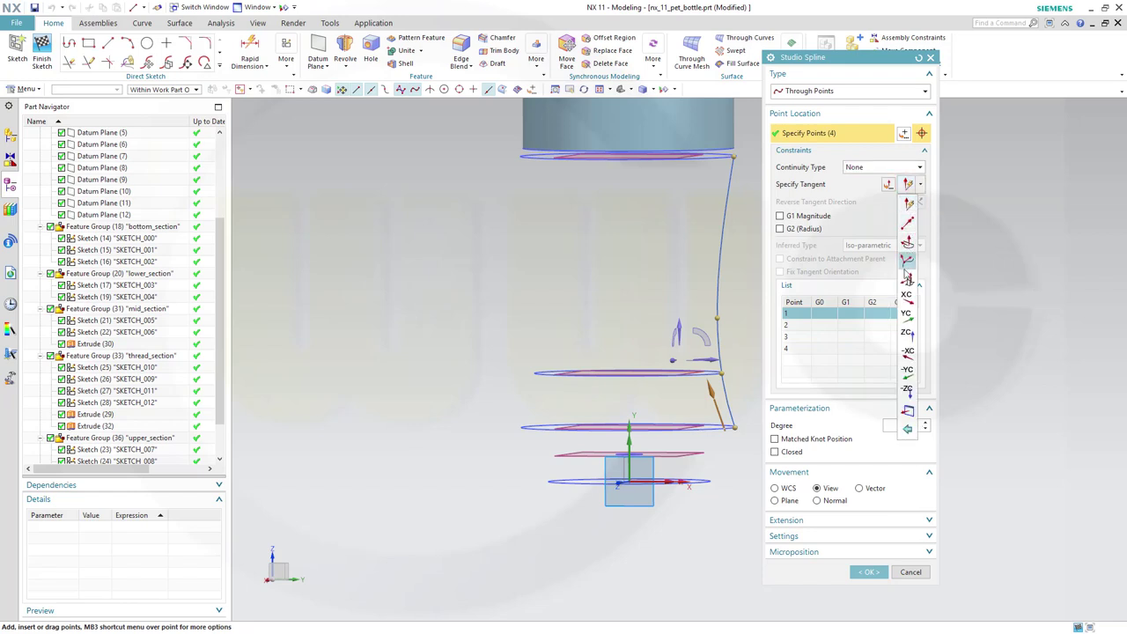
left_click(905, 323)
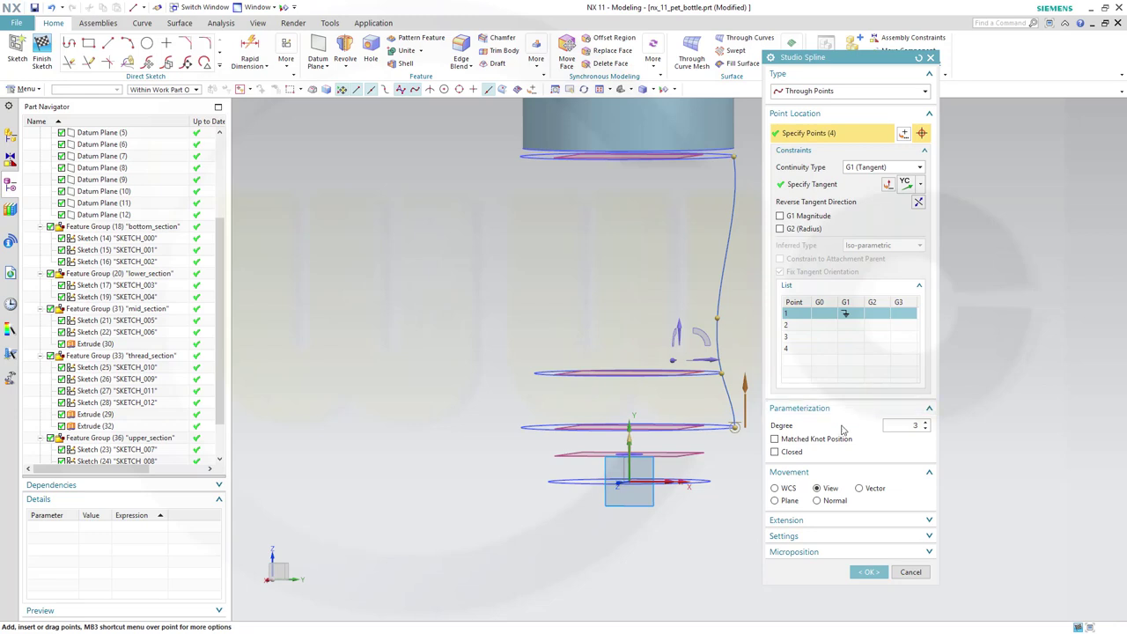
left_click(866, 572)
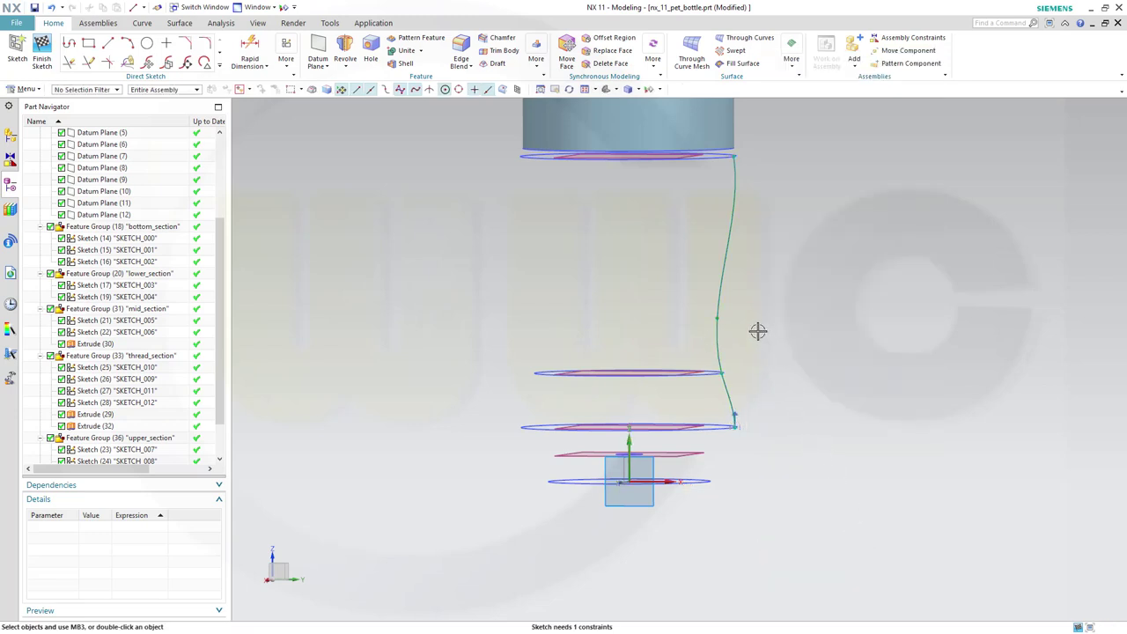
- Reshape the lower body spline by moving its free middle point up towards the bottle body, and finish the sketch
left_click_drag(716, 315, 717, 284)
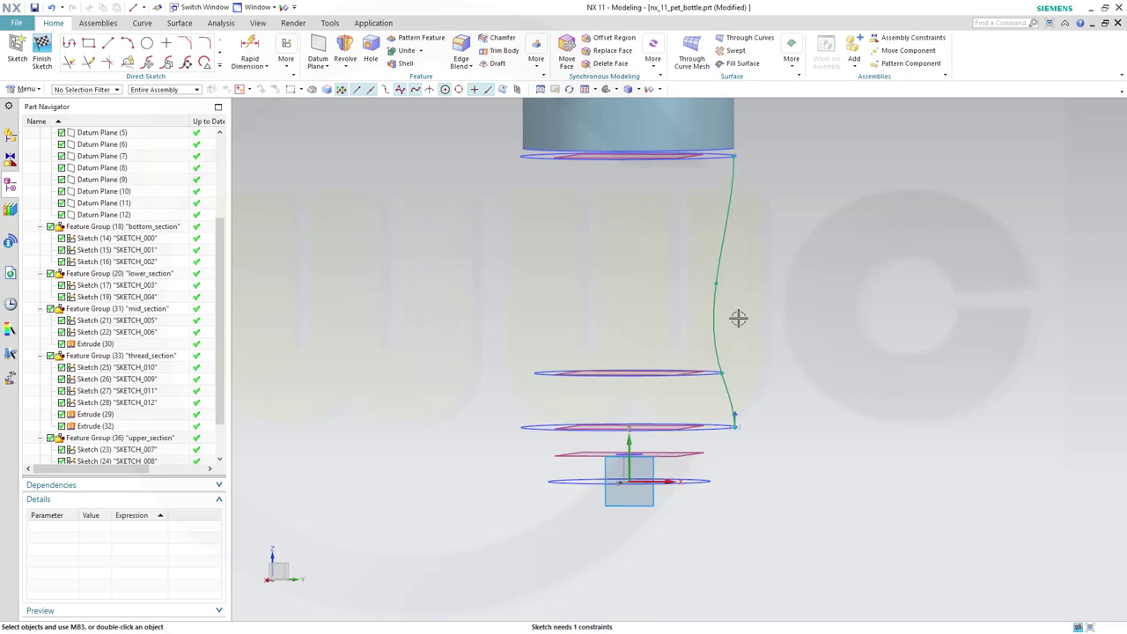
mouse_move(784, 385)
middle_mouse_down()
mouse_move(785, 340)
mouse_move(805, 373)
mouse_move(789, 357)
mouse_move(775, 367)
middle_mouse_up()
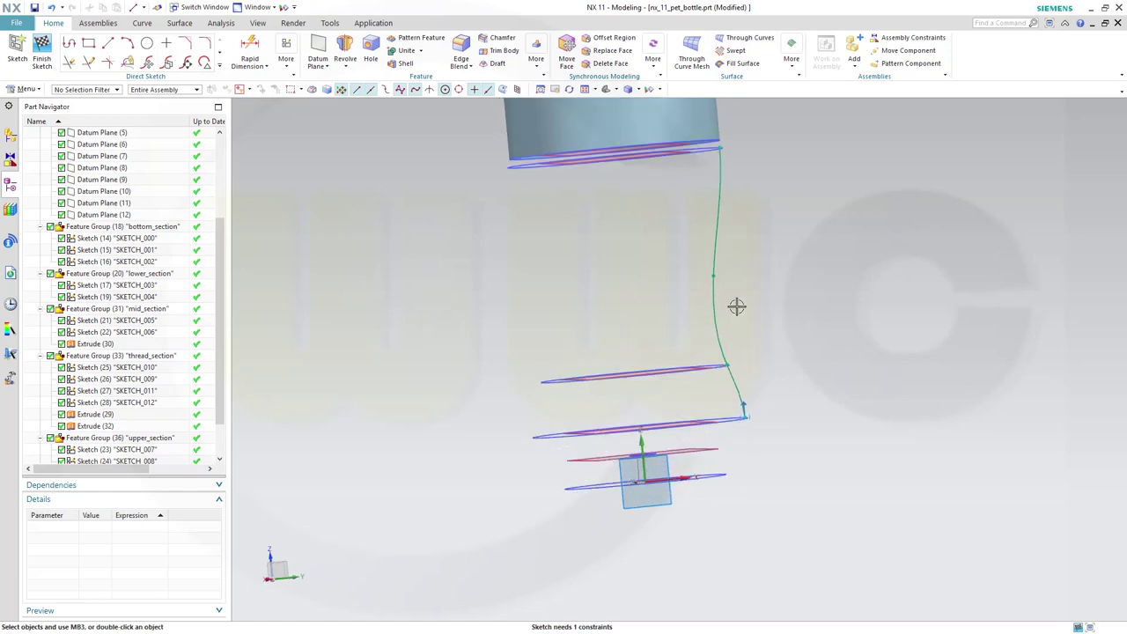
left_click(41, 53)
- Revolve the lower body spline 360° about the datum Z axis as a sheet body
middle_click_drag(611, 245, 525, 277, "shift")
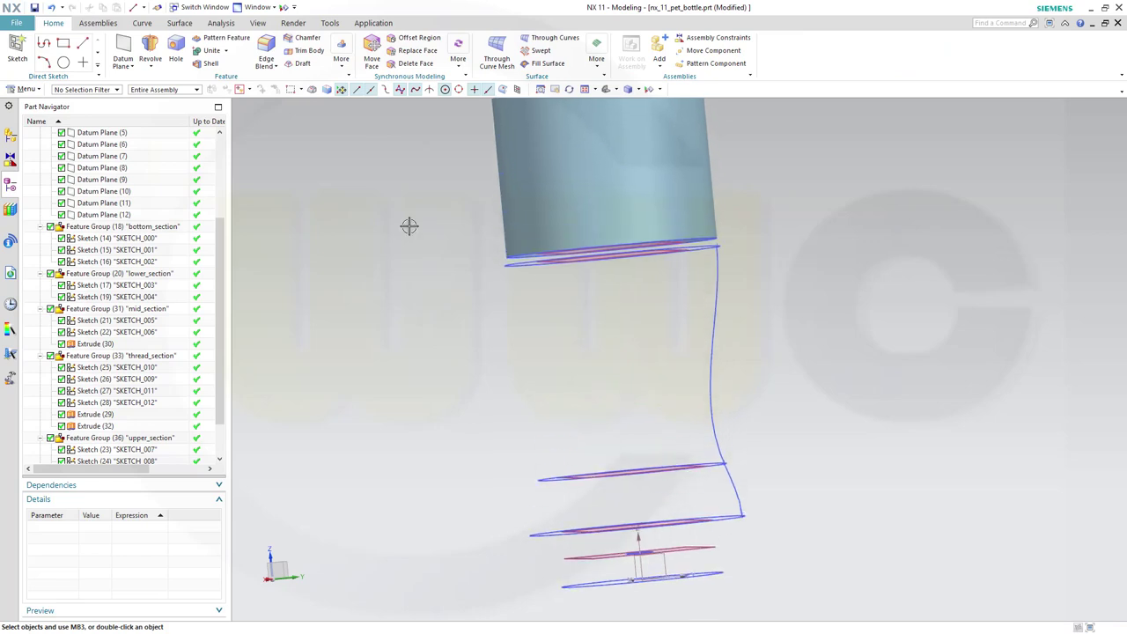
left_click(151, 53)
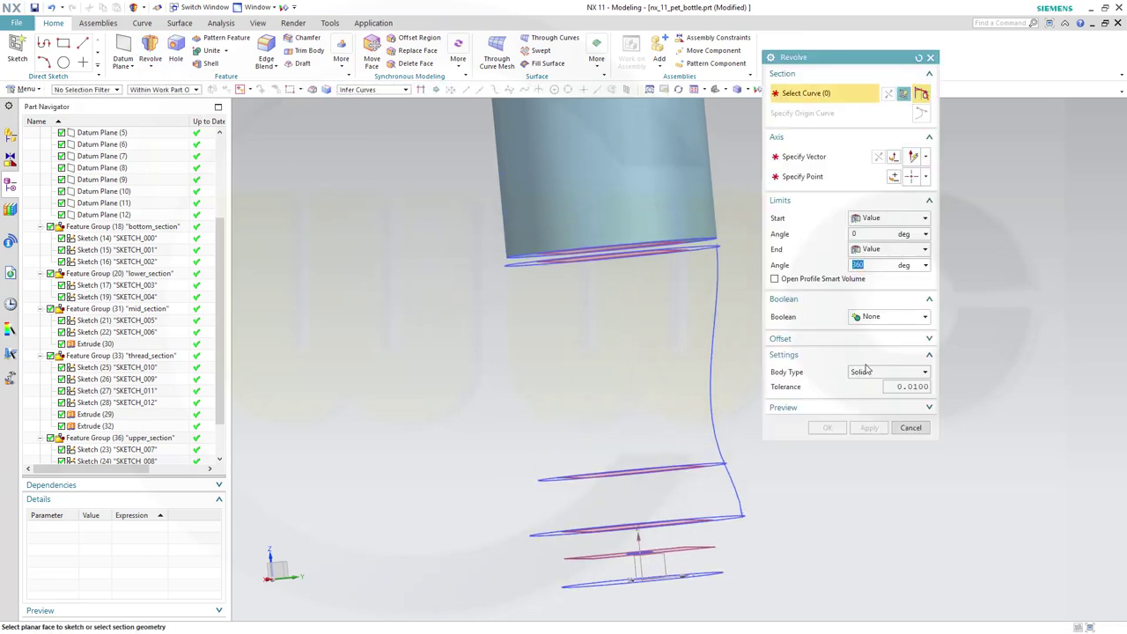
left_click(929, 374)
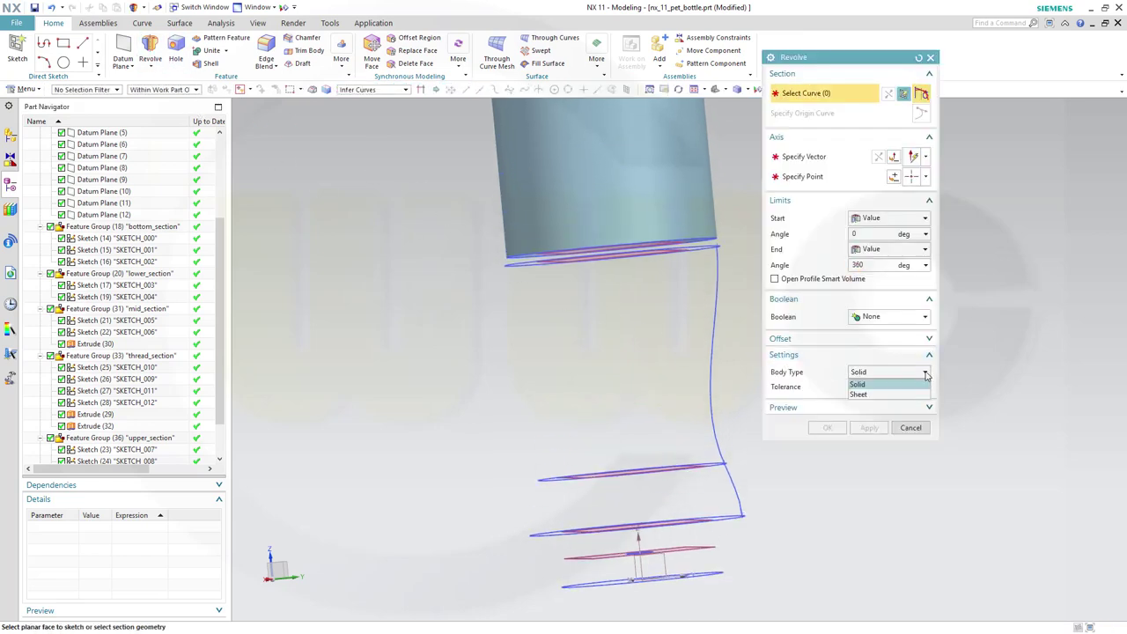
left_click(864, 395)
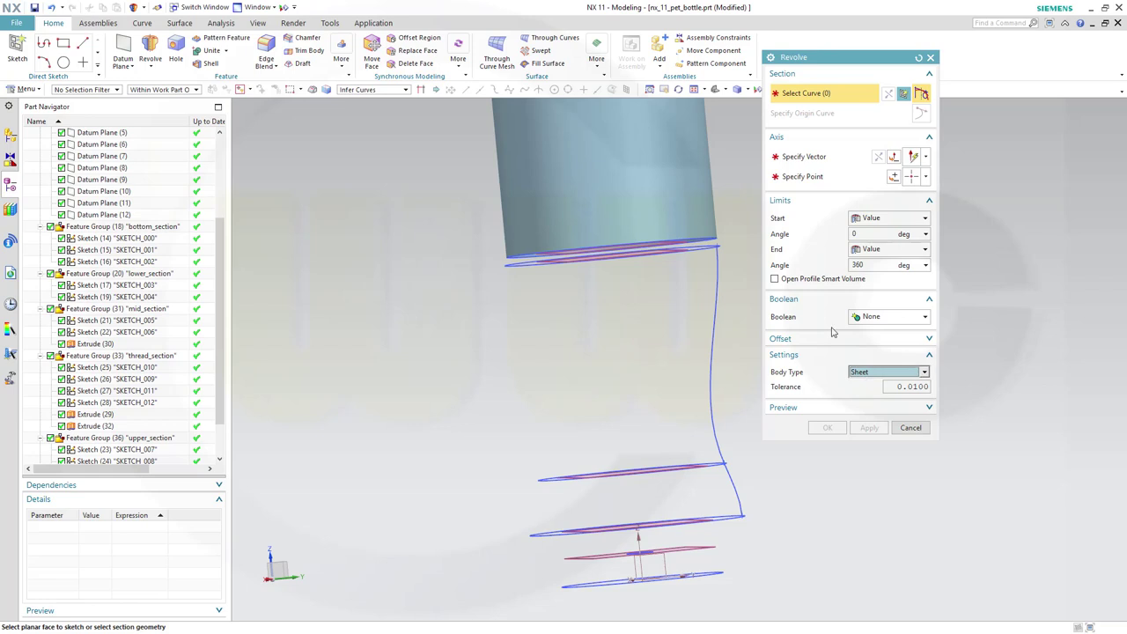
left_click(717, 327)
middle_click_drag(758, 414, 743, 321, "shift")
scroll(724, 236, "down", 1)
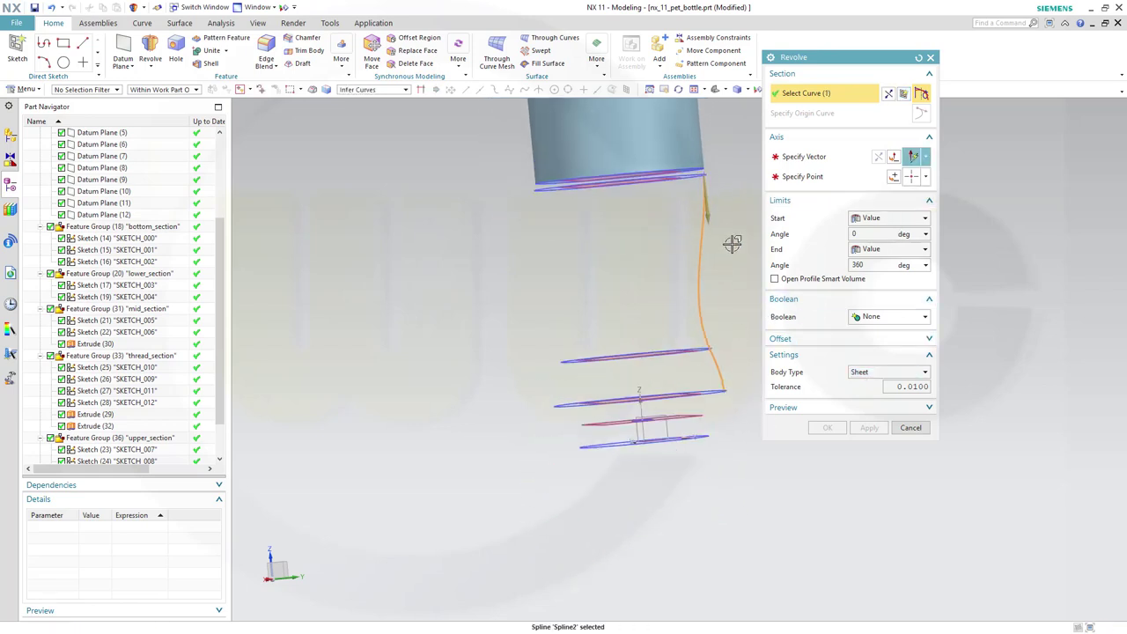
left_click(793, 161)
scroll(649, 384, "up", 2)
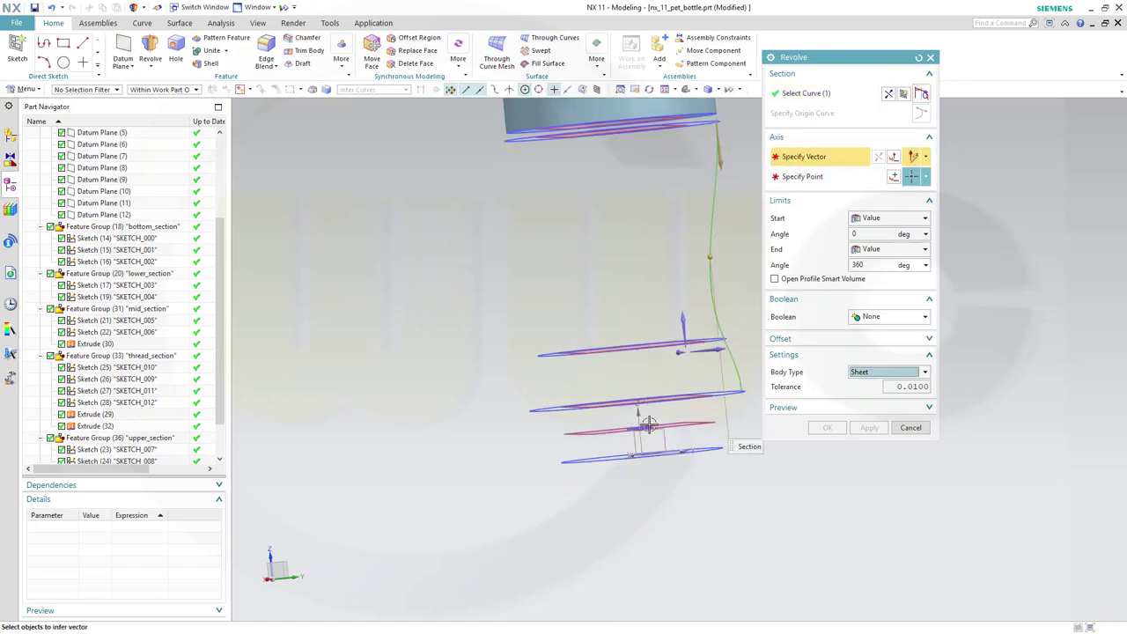
left_click(630, 424)
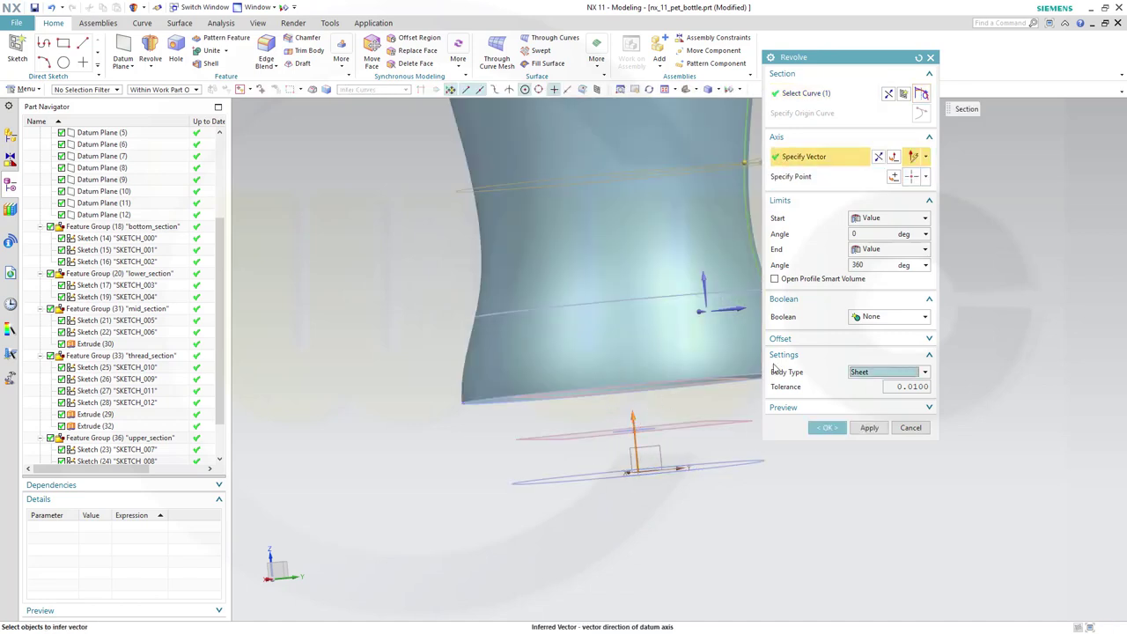
left_click(828, 428)
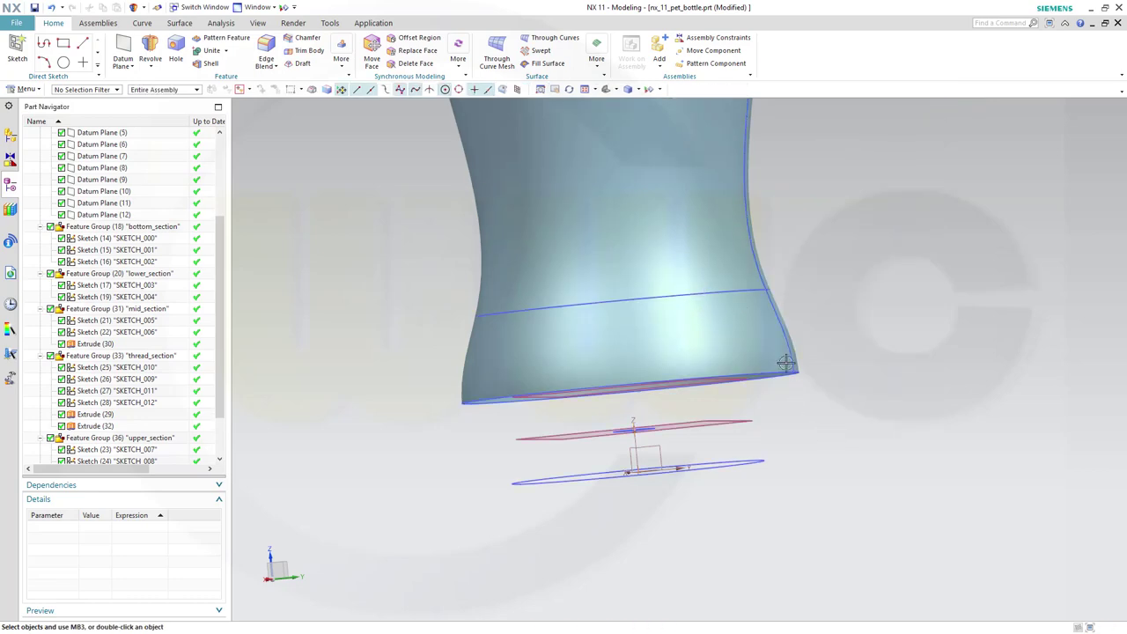
- Examine the upper section's lower edge near the bottle body, comparing the revolved surface and its profile spline with the circle
scroll(805, 335, "down", 1)
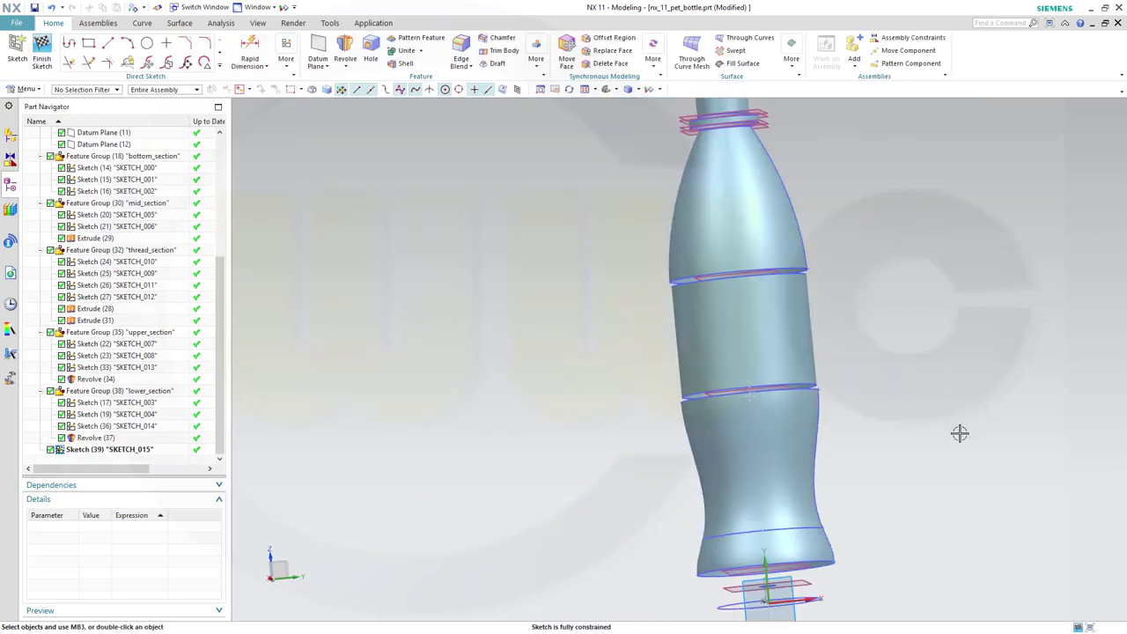
scroll(958, 434, "down", 3)
scroll(951, 434, "up", 3)
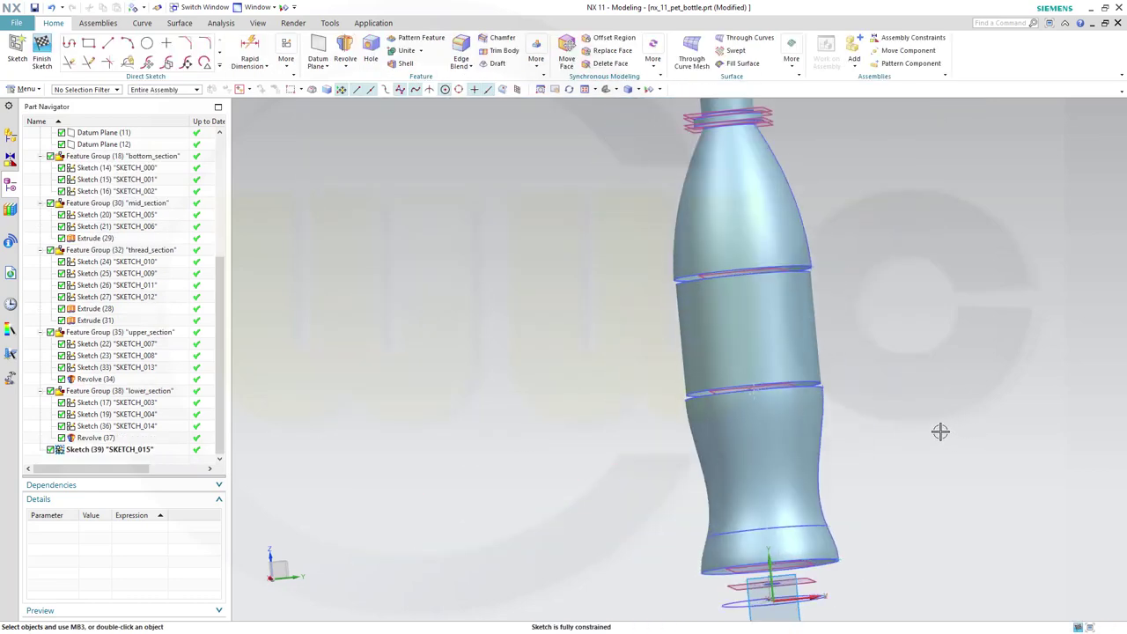
scroll(841, 299, "up", 5)
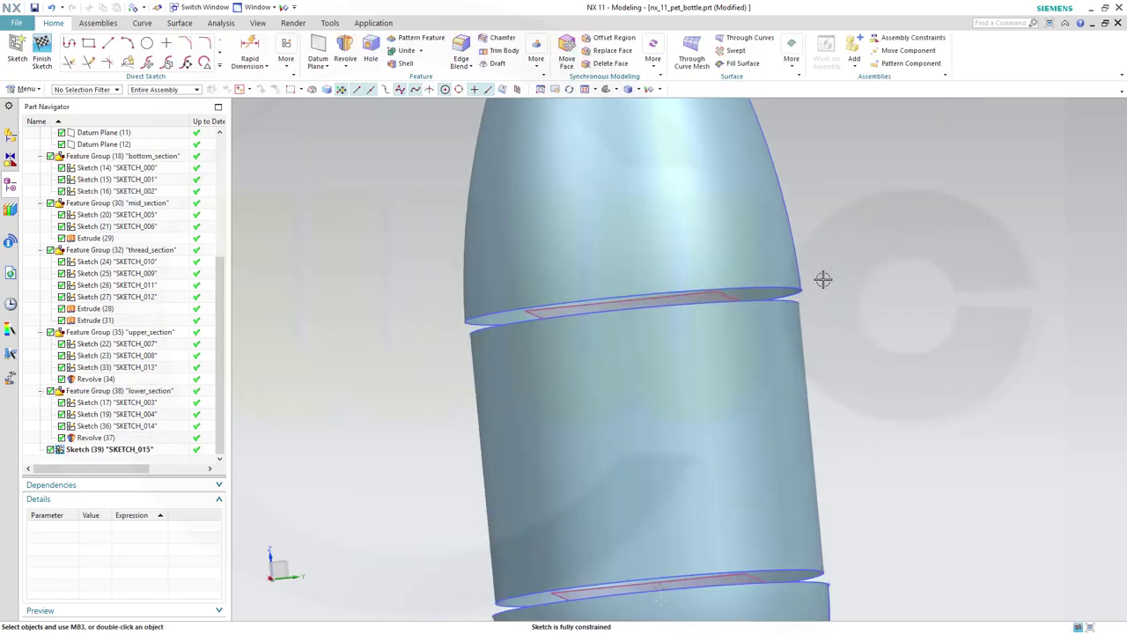
scroll(802, 305, "up", 2)
middle_click_drag(748, 297, 749, 311)
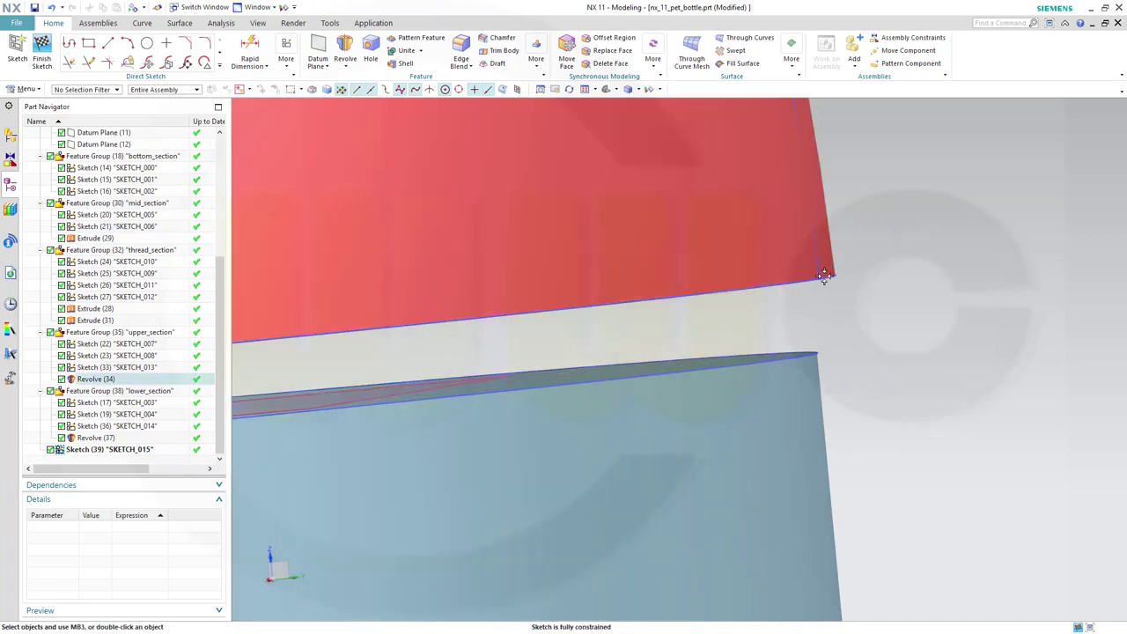
middle_click_drag(831, 282, 863, 312)
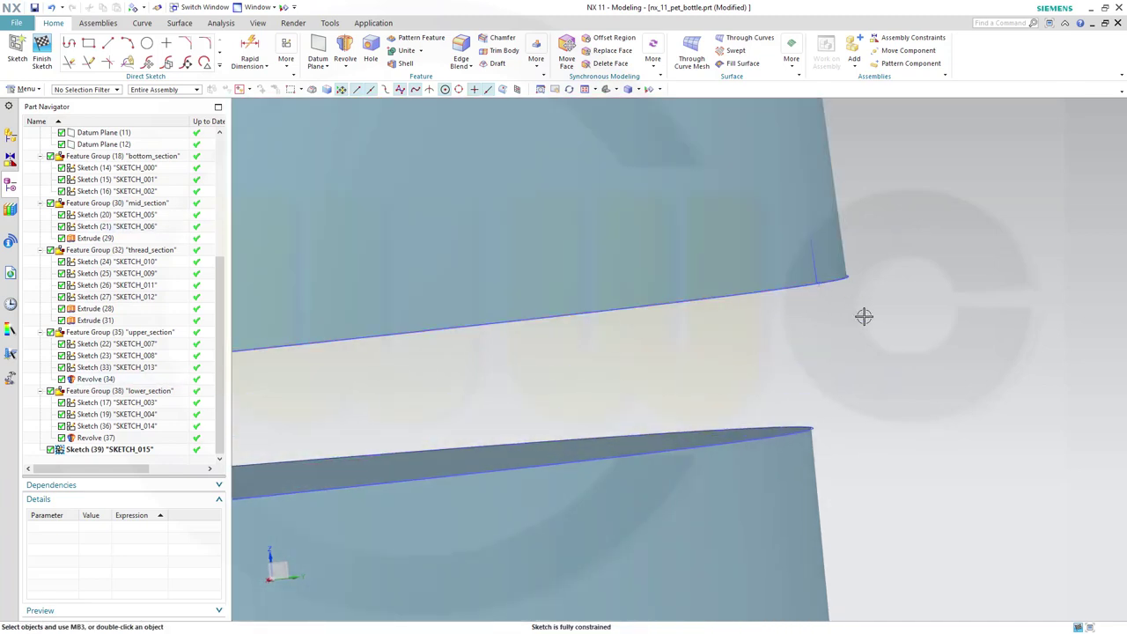
scroll(832, 302, "up", 2)
scroll(782, 264, "up", 4)
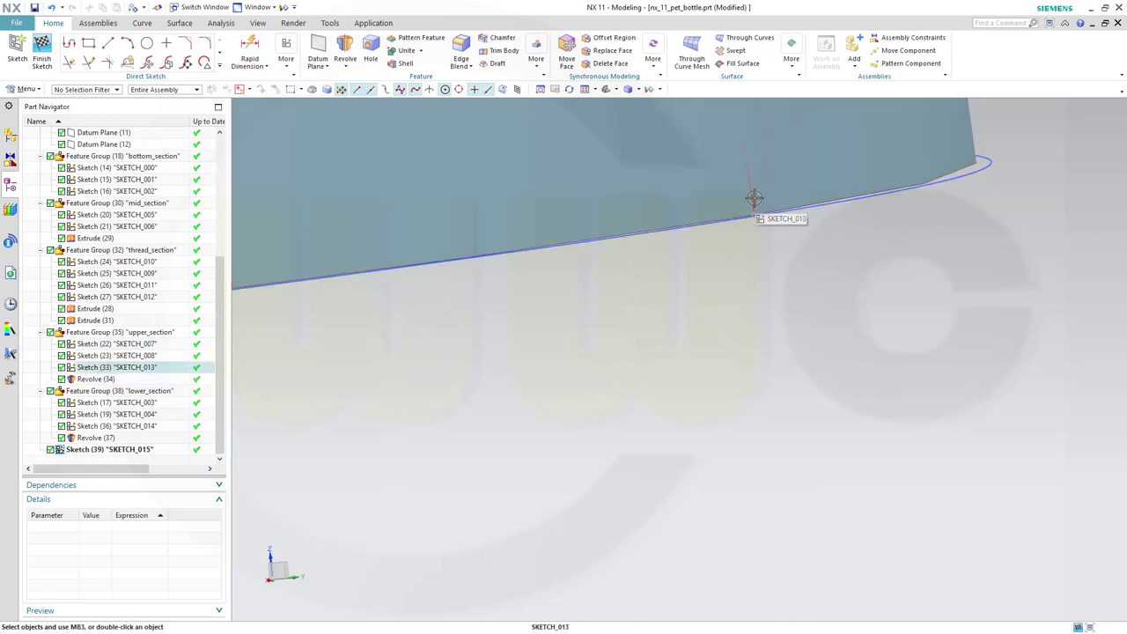
- In the upper section's profile sketch SKETCH_013, make the spline's lower start point coincident with the circle's intersection point and finish the sketch
double_click(151, 369)
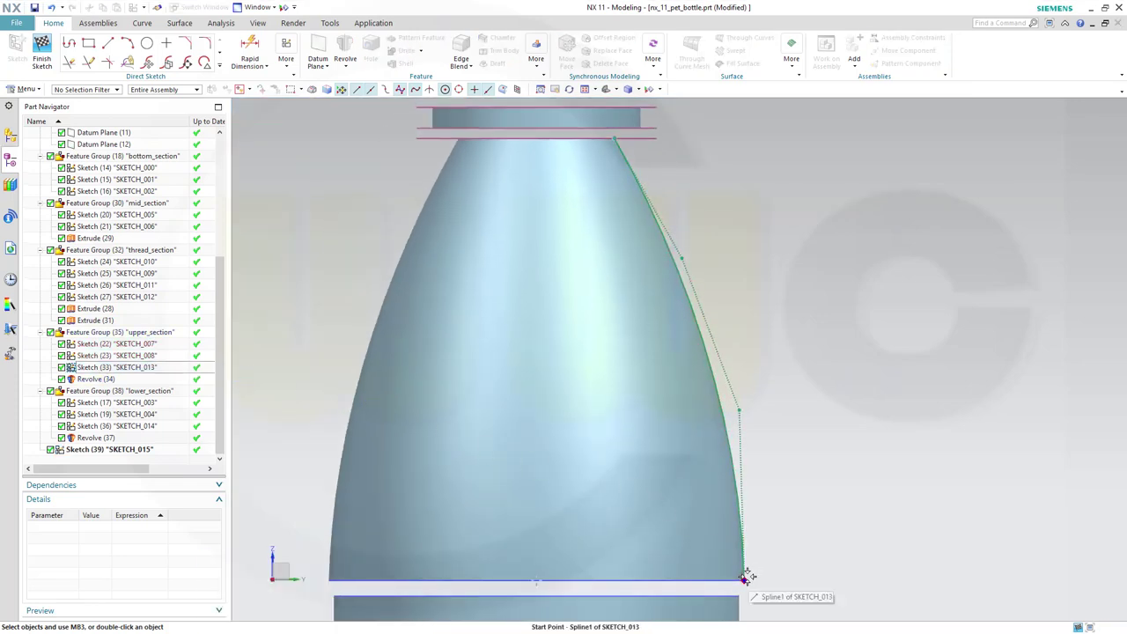
scroll(748, 573, "up", 6)
scroll(775, 519, "up", 3)
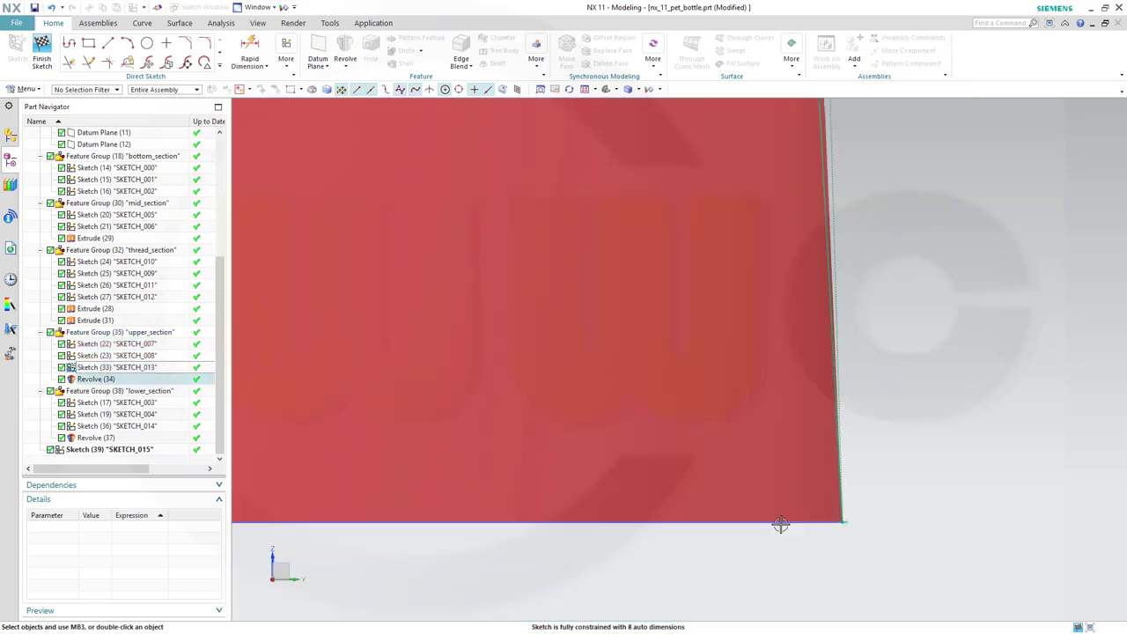
scroll(872, 532, "up", 1)
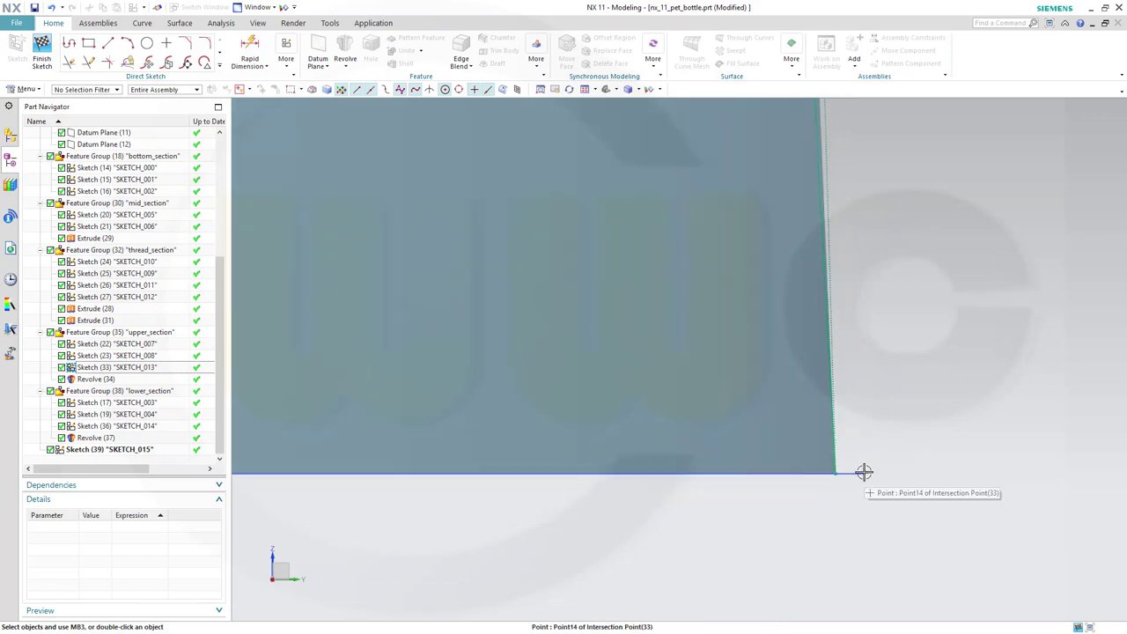
left_click(863, 472)
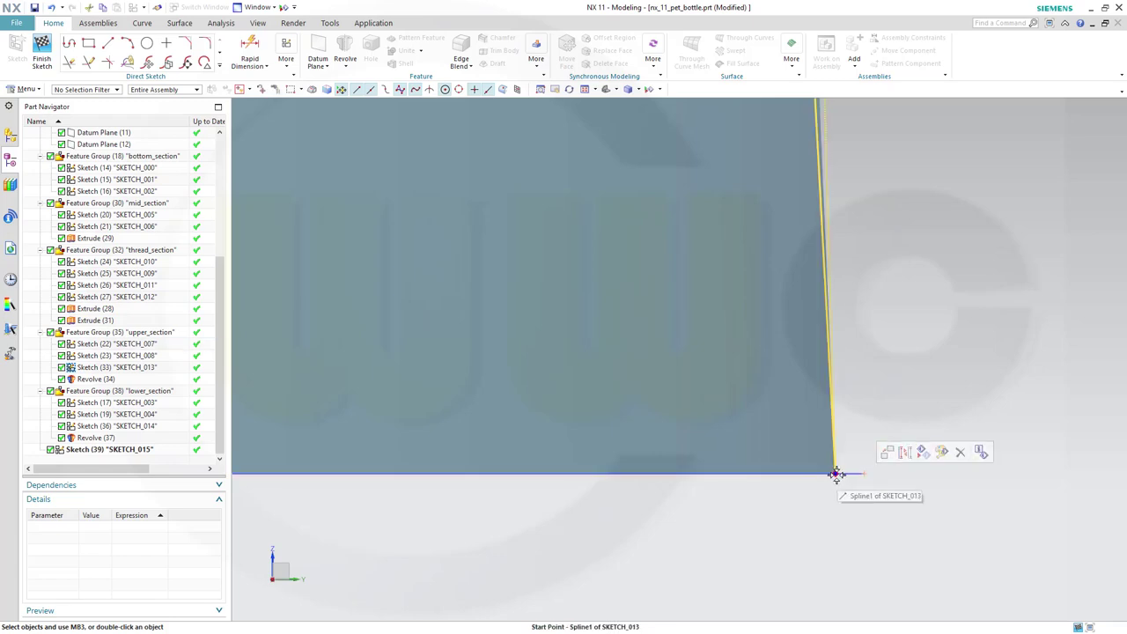
left_click(835, 475)
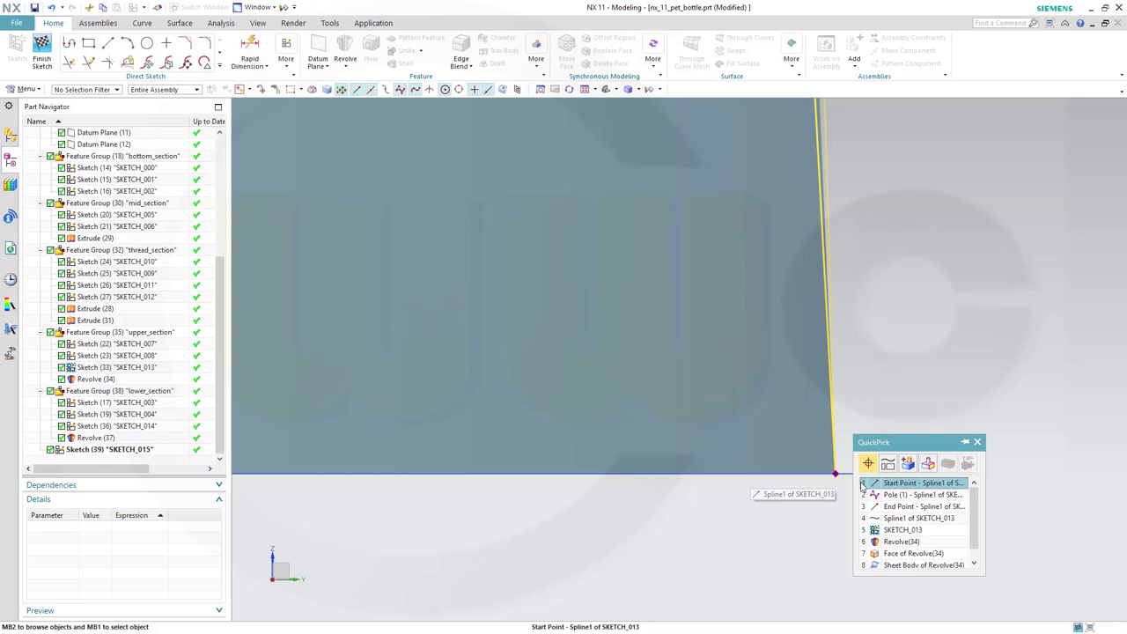
left_click(892, 484)
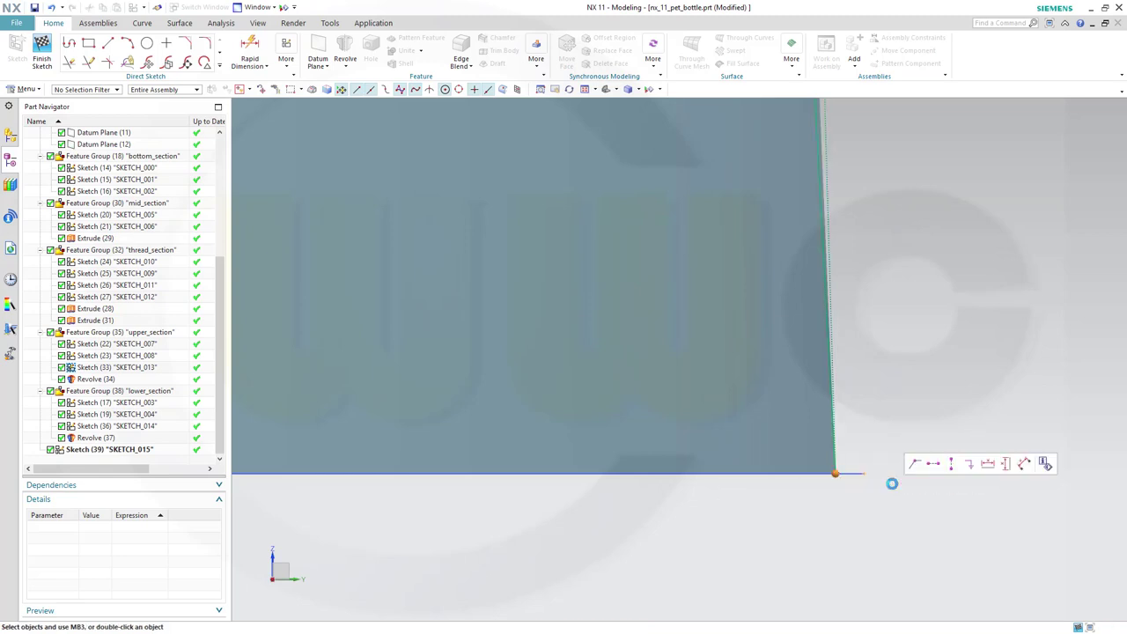
left_click(915, 465)
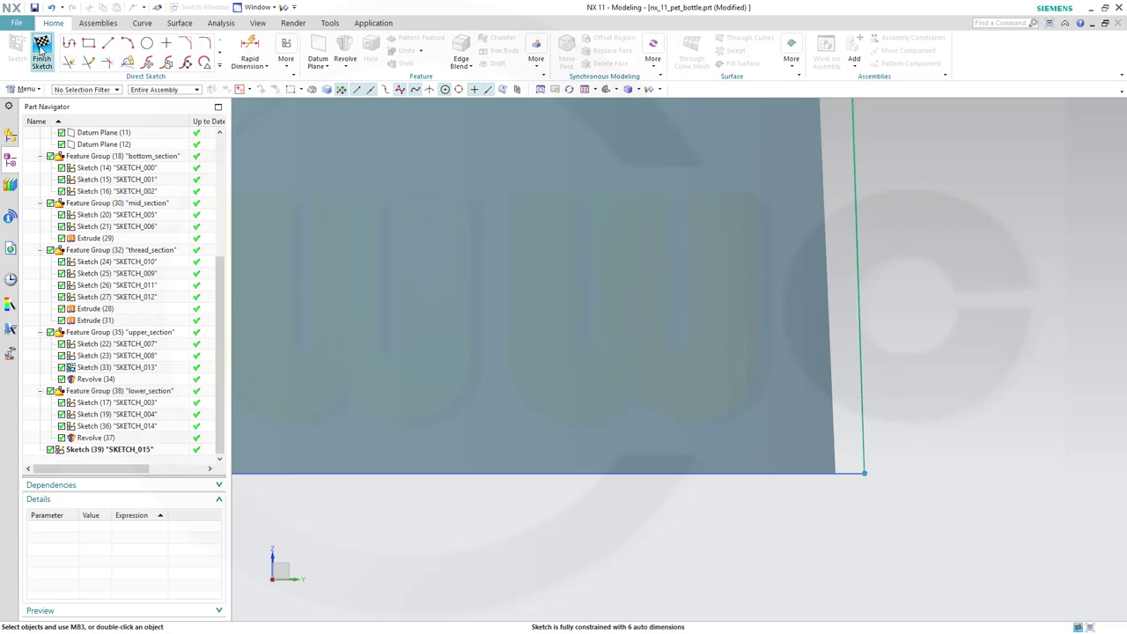
left_click(42, 55)
- Check the upper section's updated lower edge against the bottle body below it
left_click(623, 198)
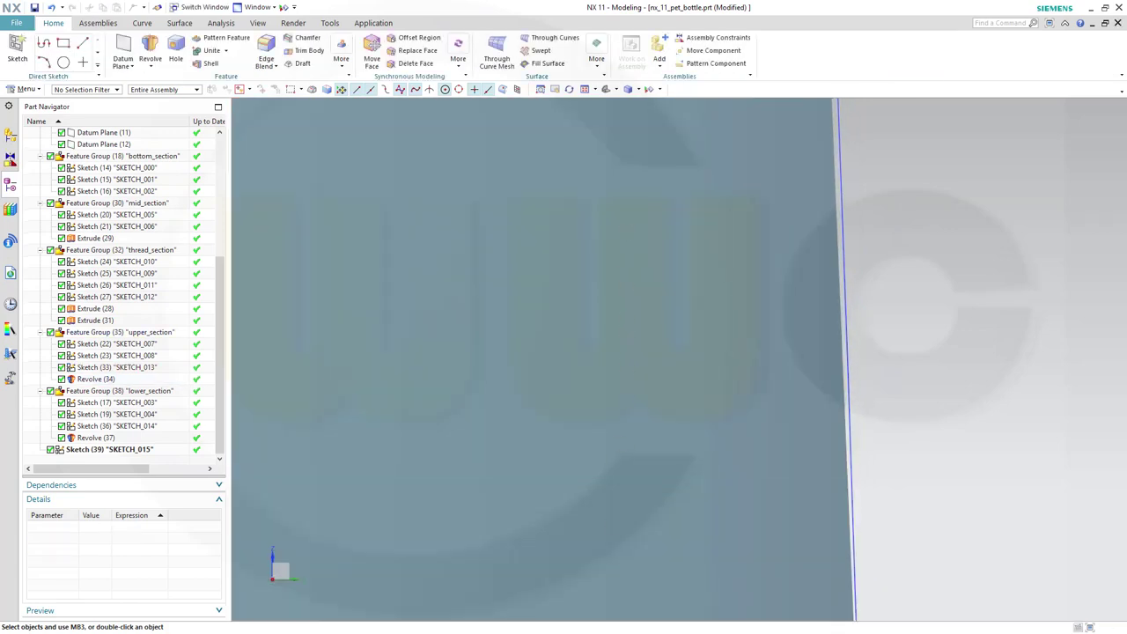
right_click(617, 242)
left_click(893, 252)
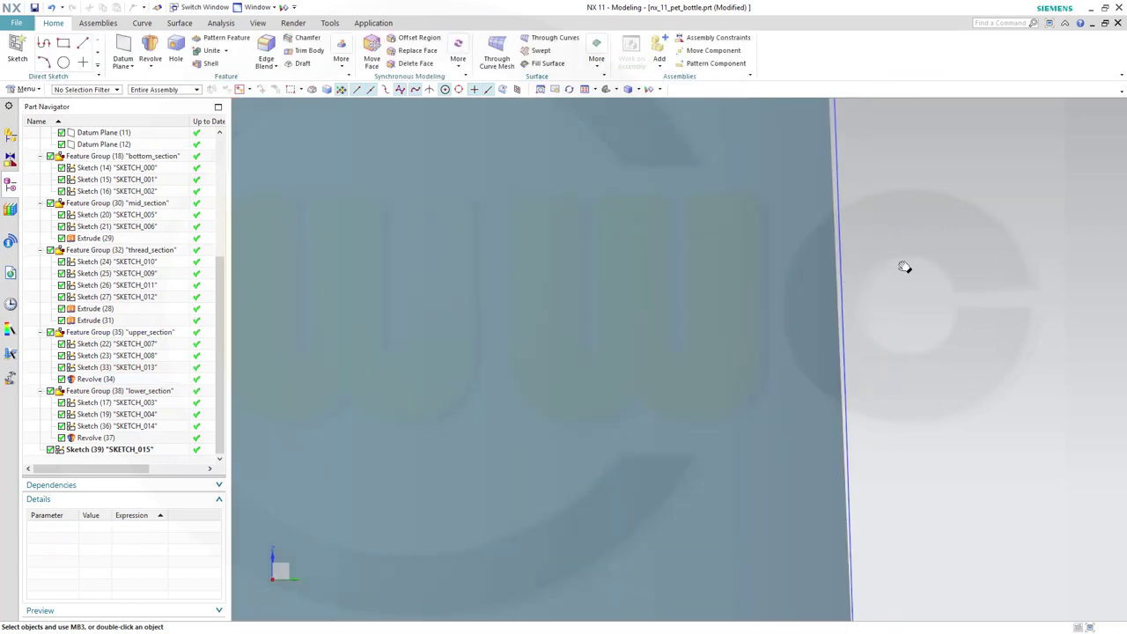
middle_click_drag(893, 252, 858, 572)
middle_click_drag(888, 302, 685, 239)
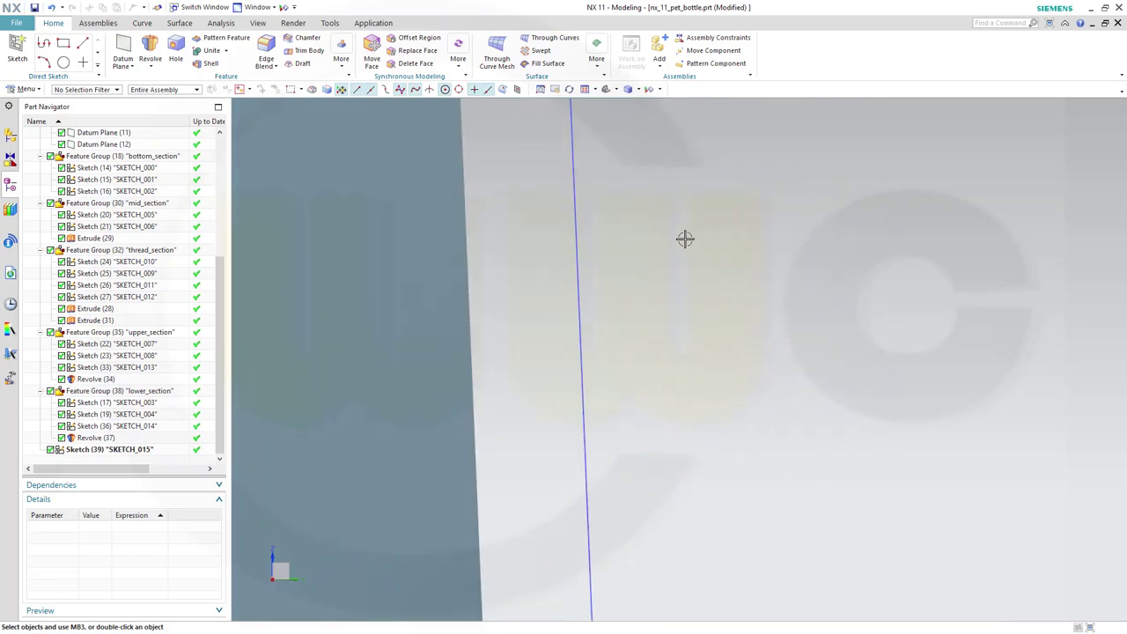
key("ctrl+f")
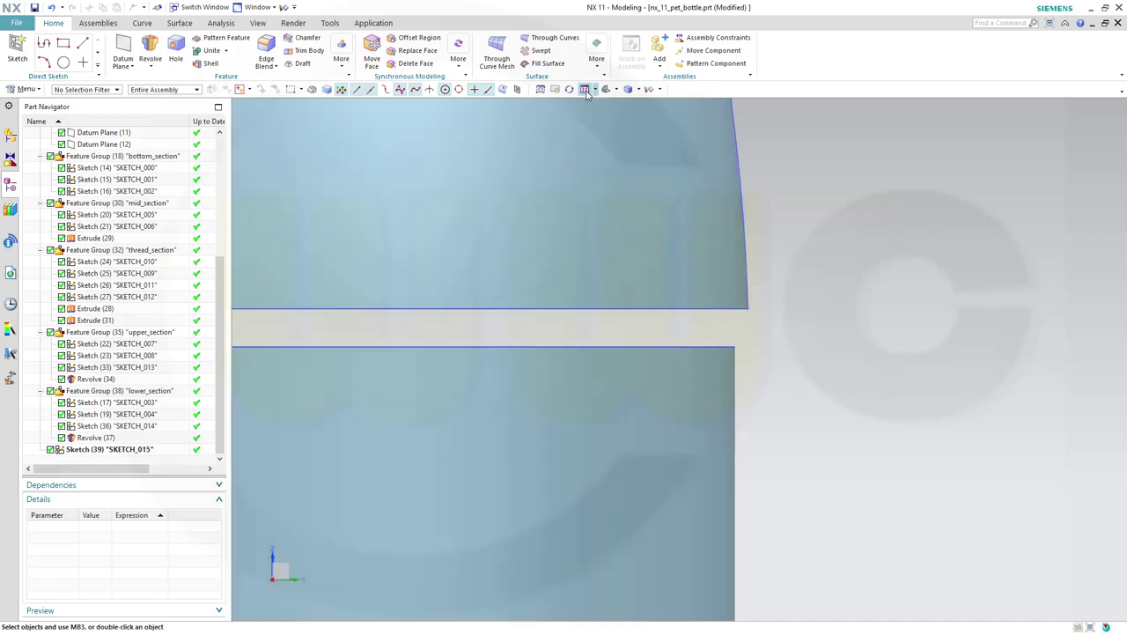
- Examine the upper section's top edge below the neck ring, comparing the revolved surface with its circle and profile spline
scroll(627, 137, "down", 2)
scroll(672, 132, "up", 6)
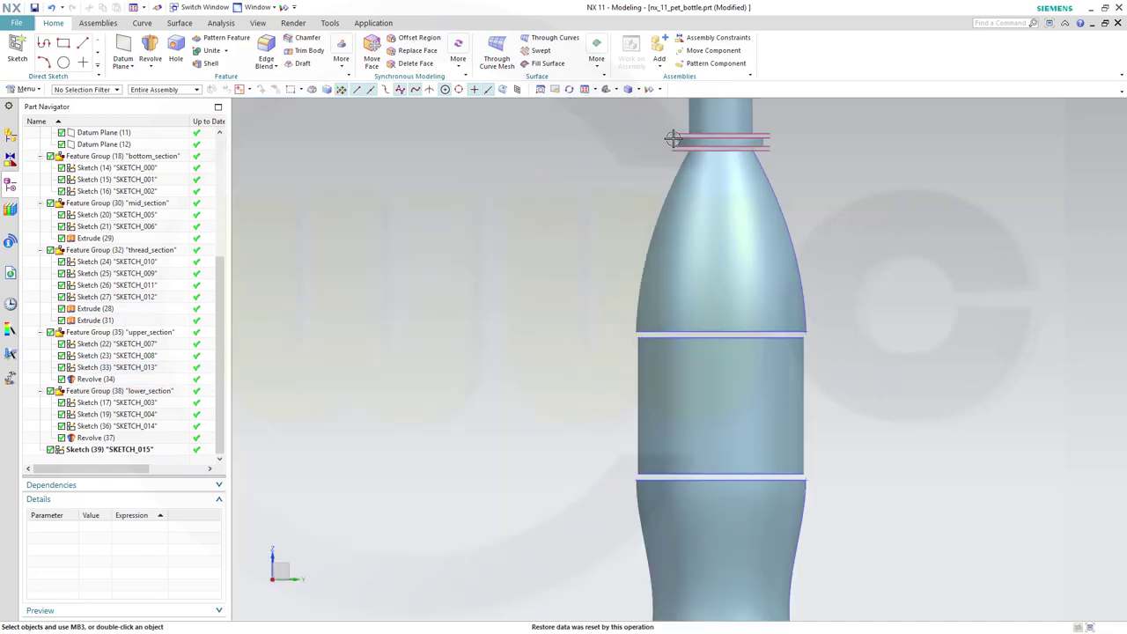
scroll(788, 167, "up", 5)
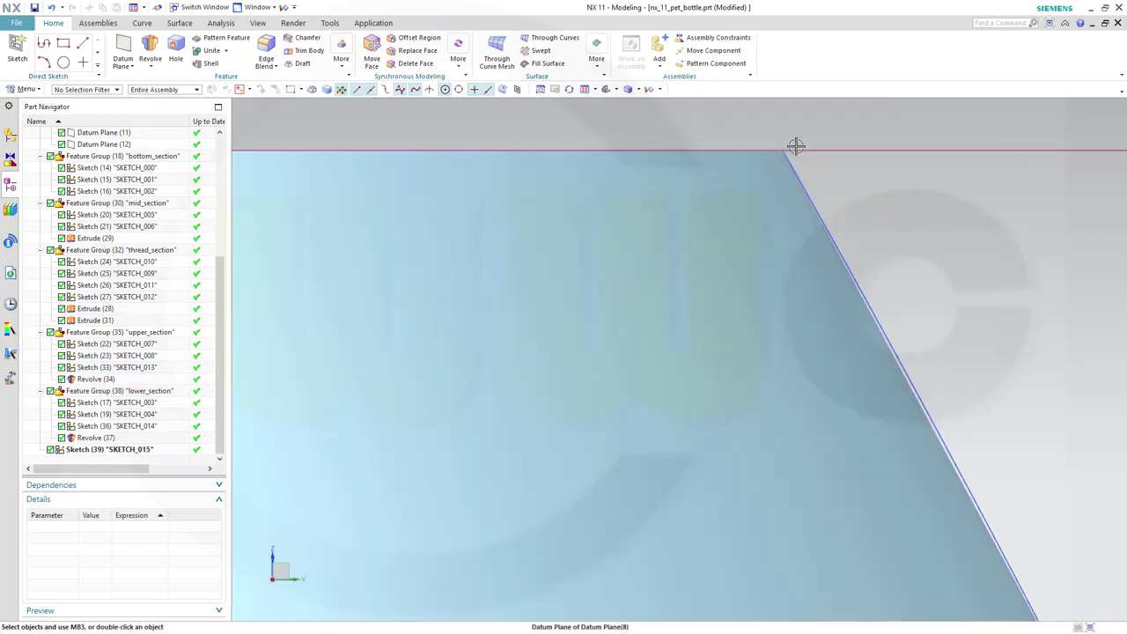
scroll(790, 185, "up", 2)
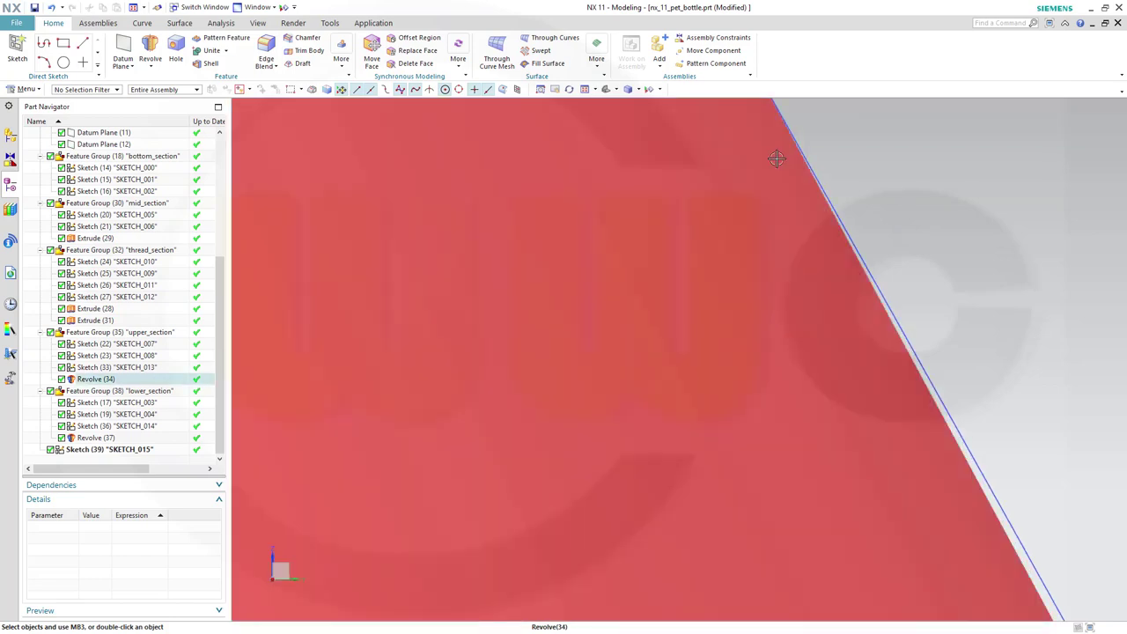
middle_click_drag(776, 159, 842, 272, "shift")
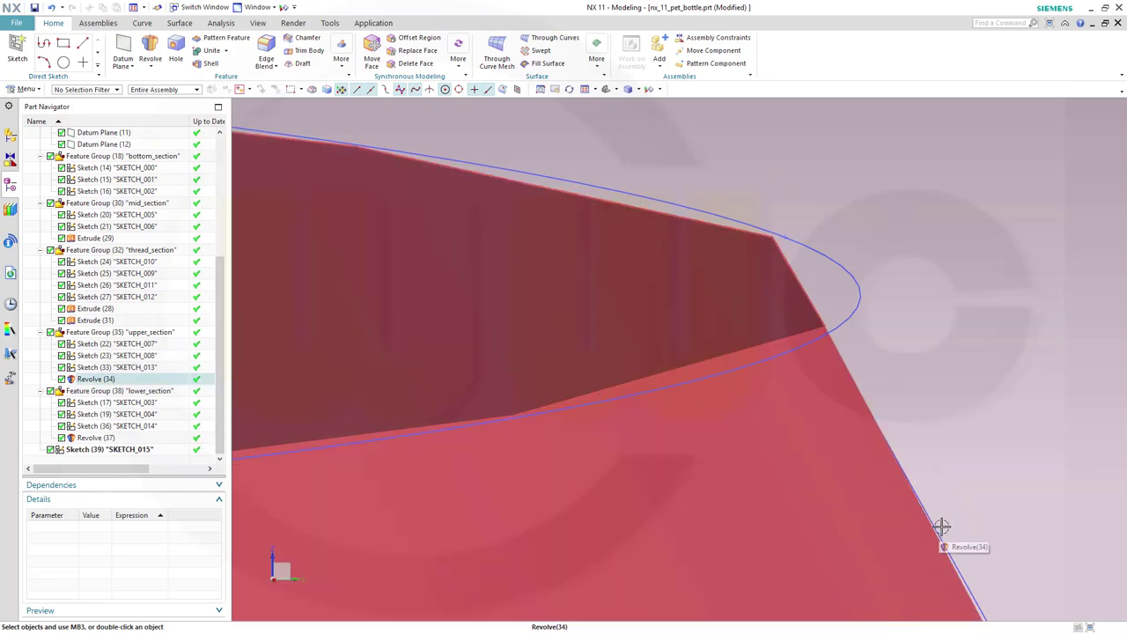
scroll(933, 518, "down", 2)
left_click(920, 498)
middle_click_drag(918, 495, 833, 280, "shift")
key("Escape")
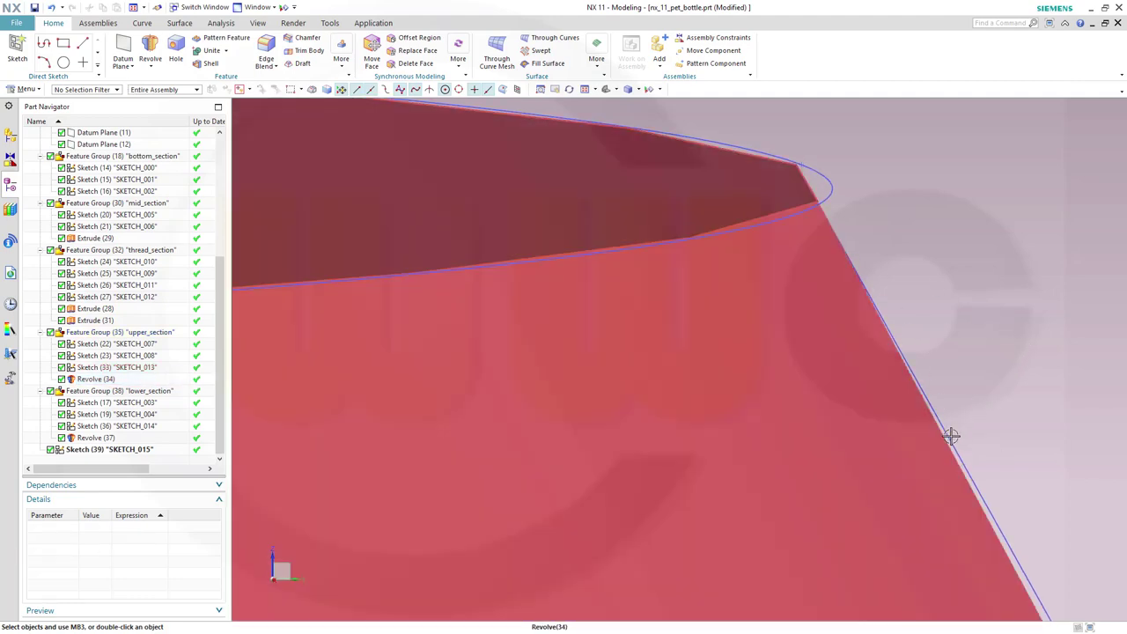
double_click(951, 435)
middle_click_drag(823, 182, 808, 214)
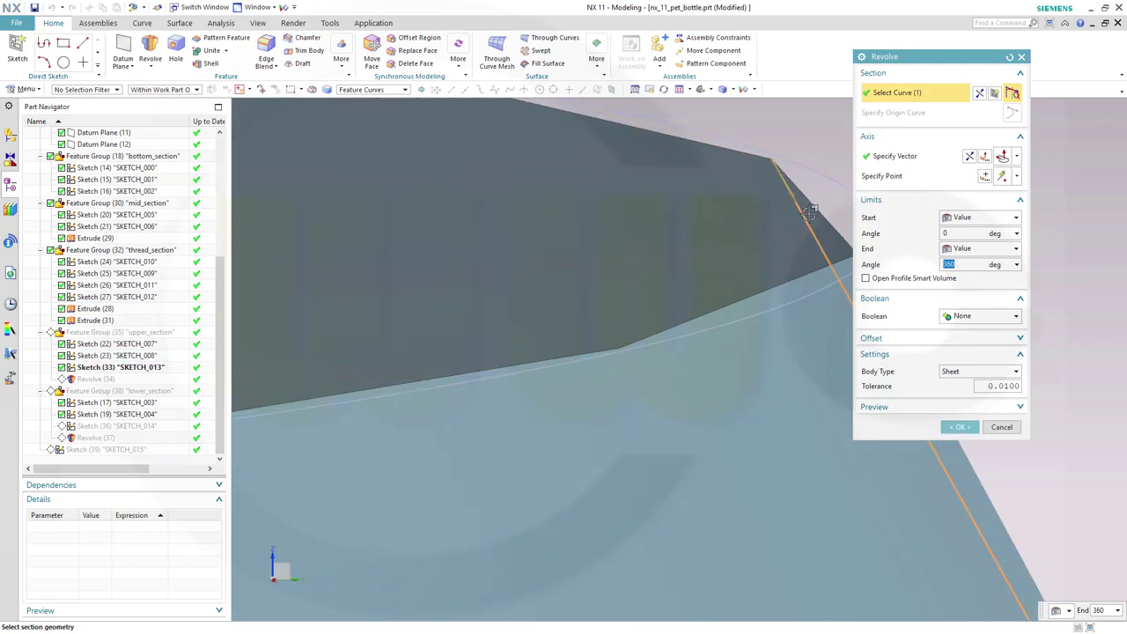
middle_click_drag(764, 243, 704, 265)
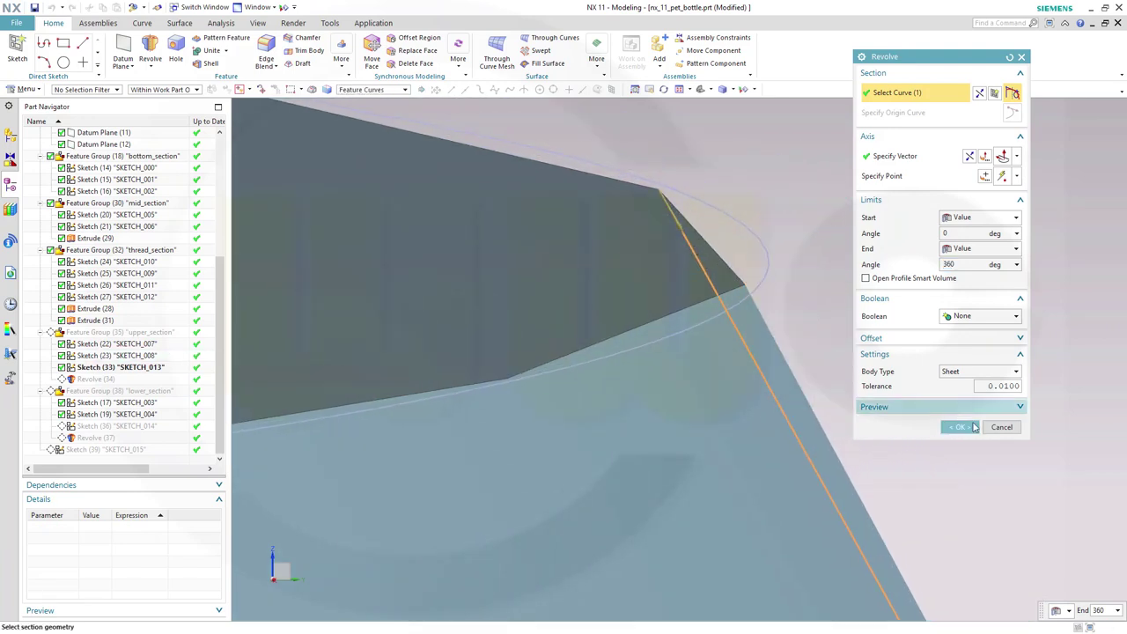
left_click(1003, 427)
- In the upper section's profile sketch SKETCH_013, make the spline's upper end point coincident with the upper circle's intersection point and finish the sketch
middle_click_drag(1002, 420, 882, 416)
scroll(883, 415, "down", 5)
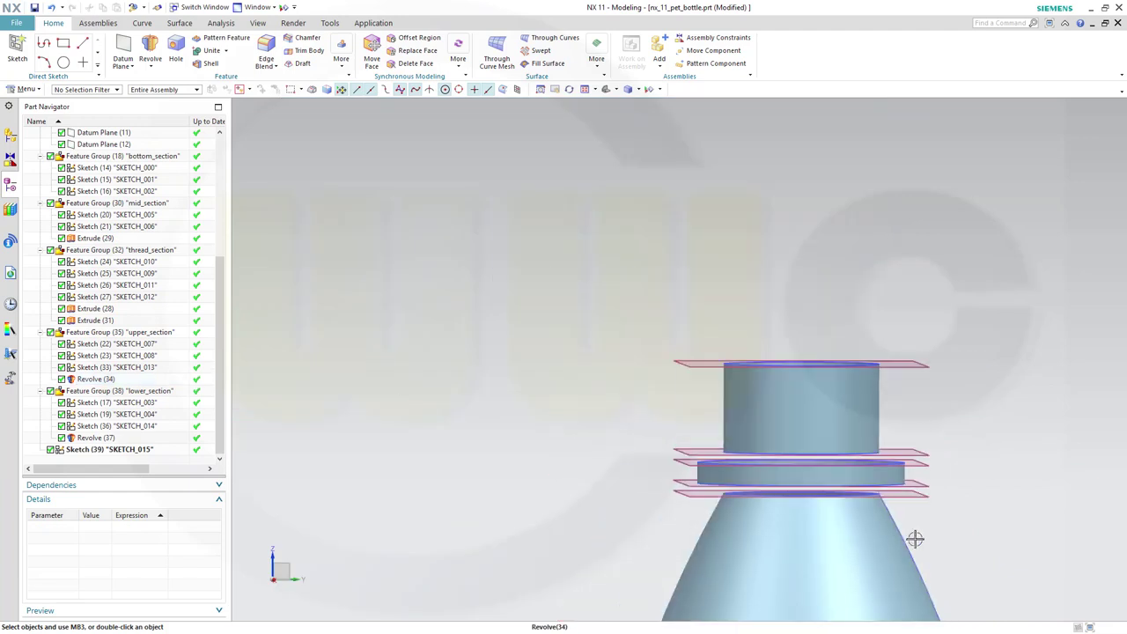
scroll(898, 529, "up", 2)
middle_click_drag(899, 528, 812, 350, "shift")
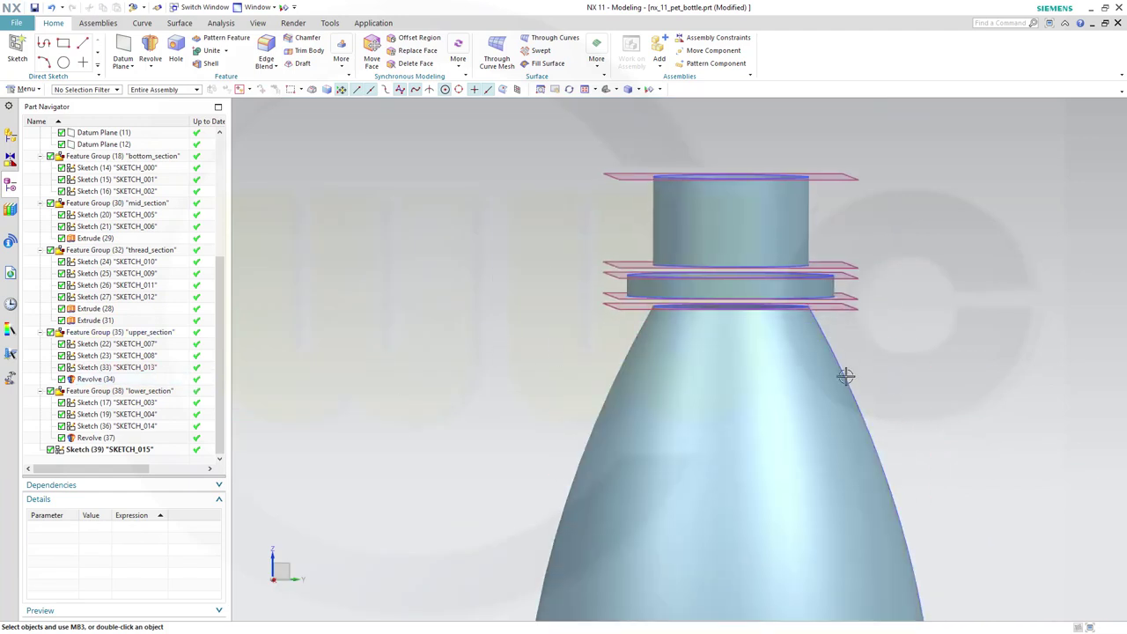
left_click(143, 368)
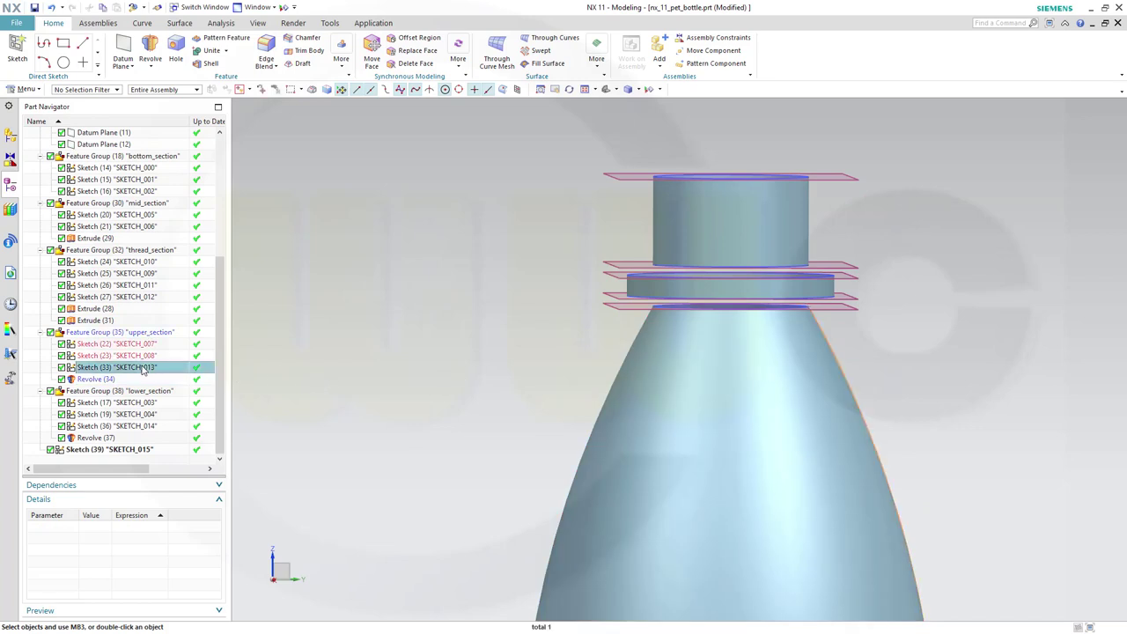
double_click(143, 368)
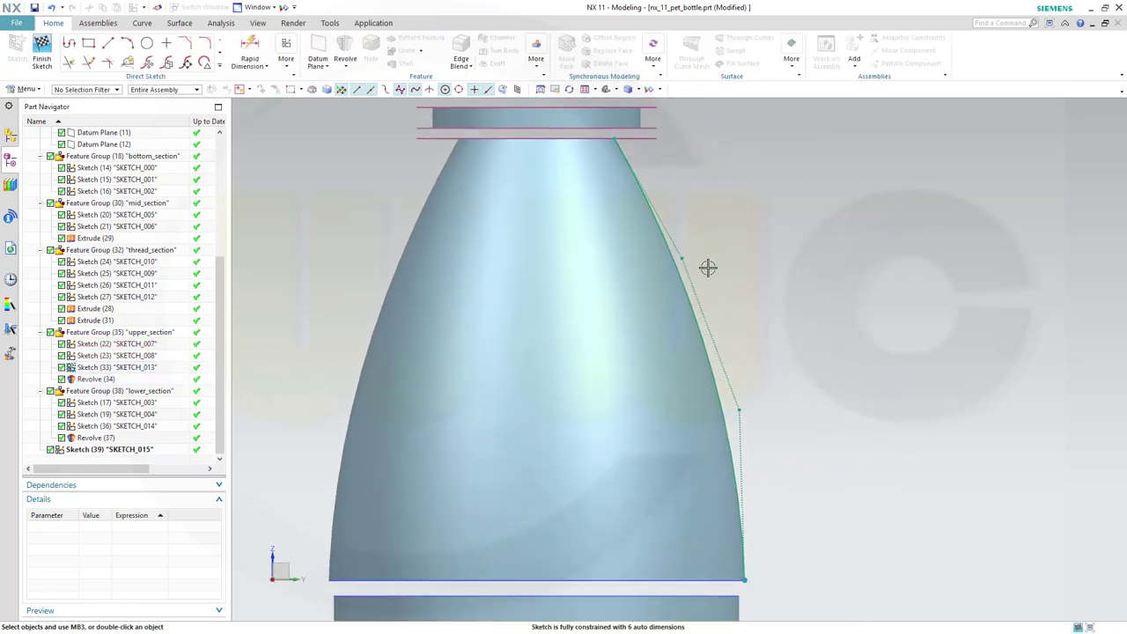
middle_click_drag(730, 317, 851, 503, "shift")
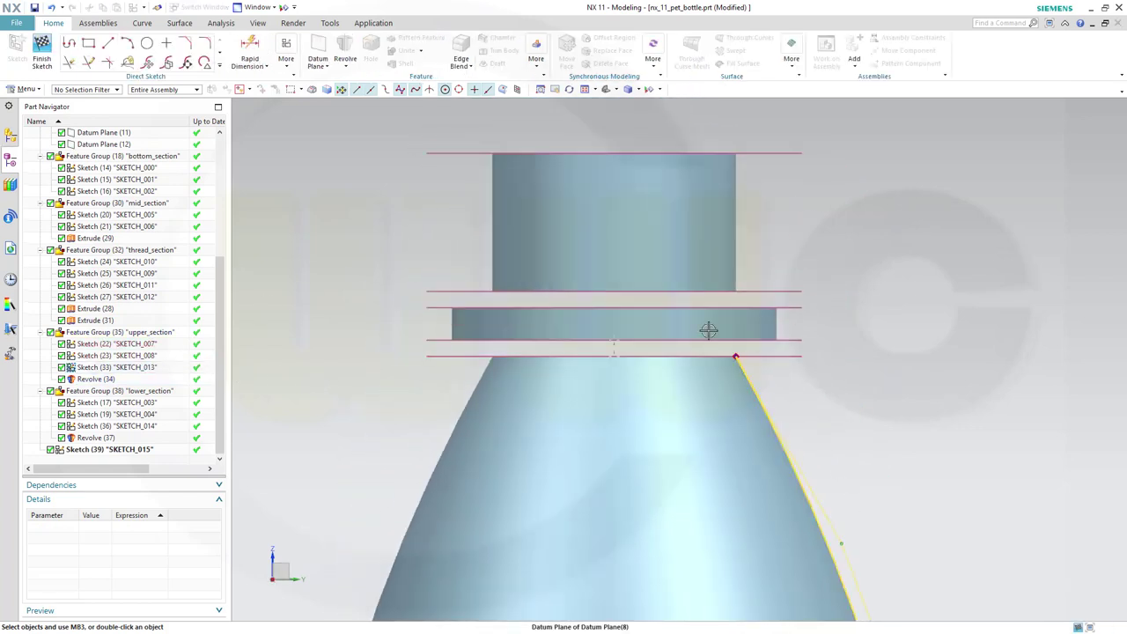
scroll(709, 330, "up", 8)
scroll(692, 255, "up", 6)
scroll(982, 233, "up", 4)
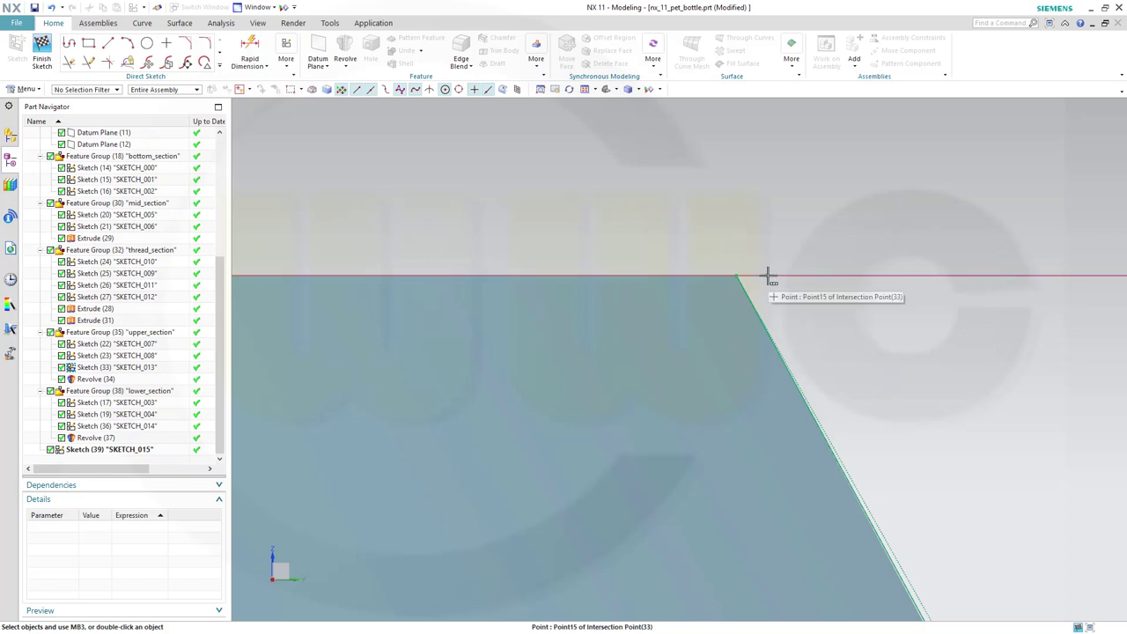
left_click(768, 276)
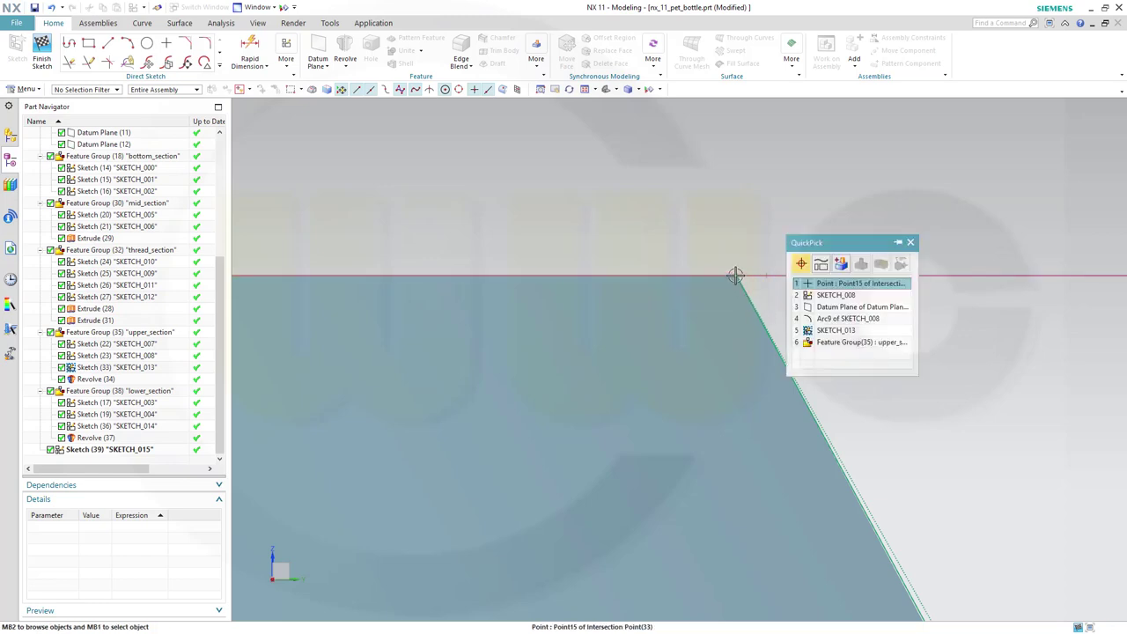
left_click(828, 283)
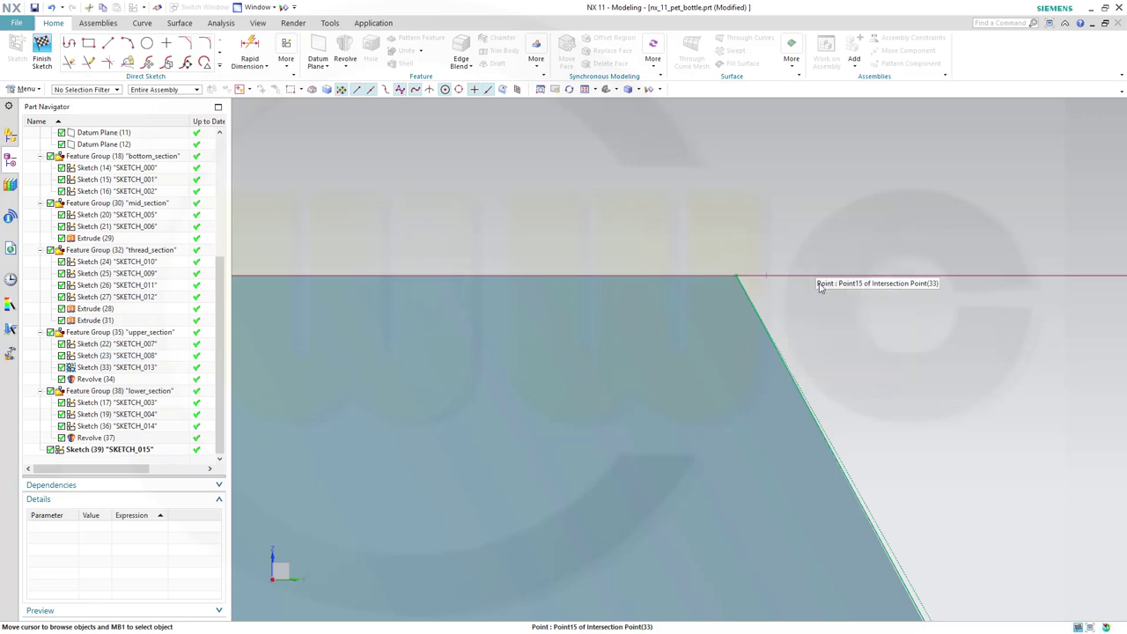
left_click(738, 274)
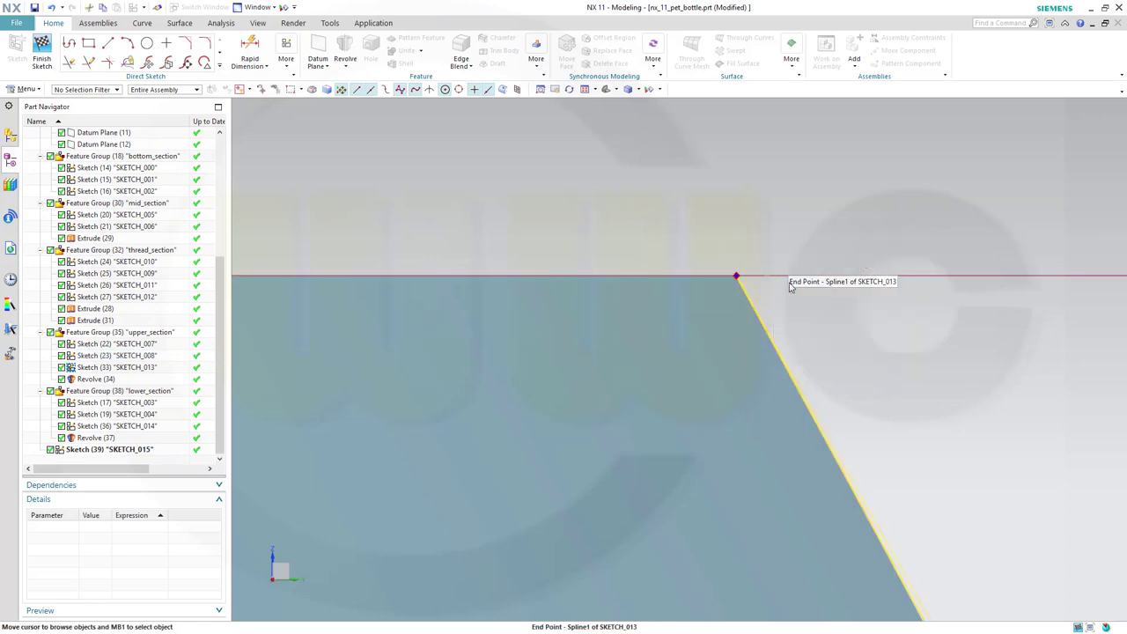
left_click(791, 287)
left_click(815, 262)
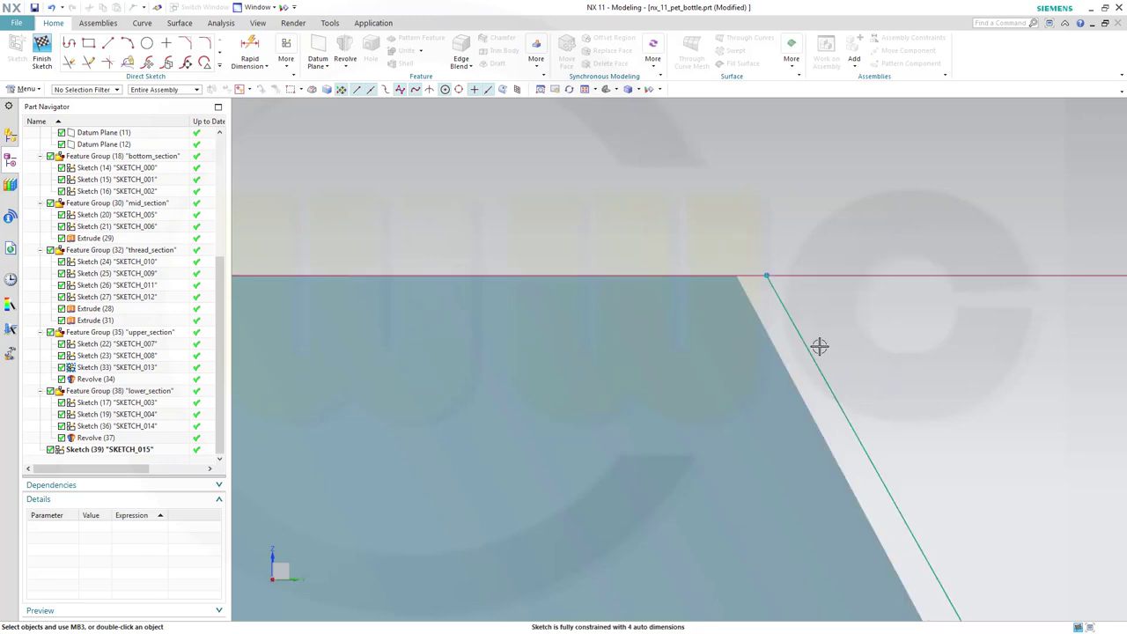
left_click(42, 53)
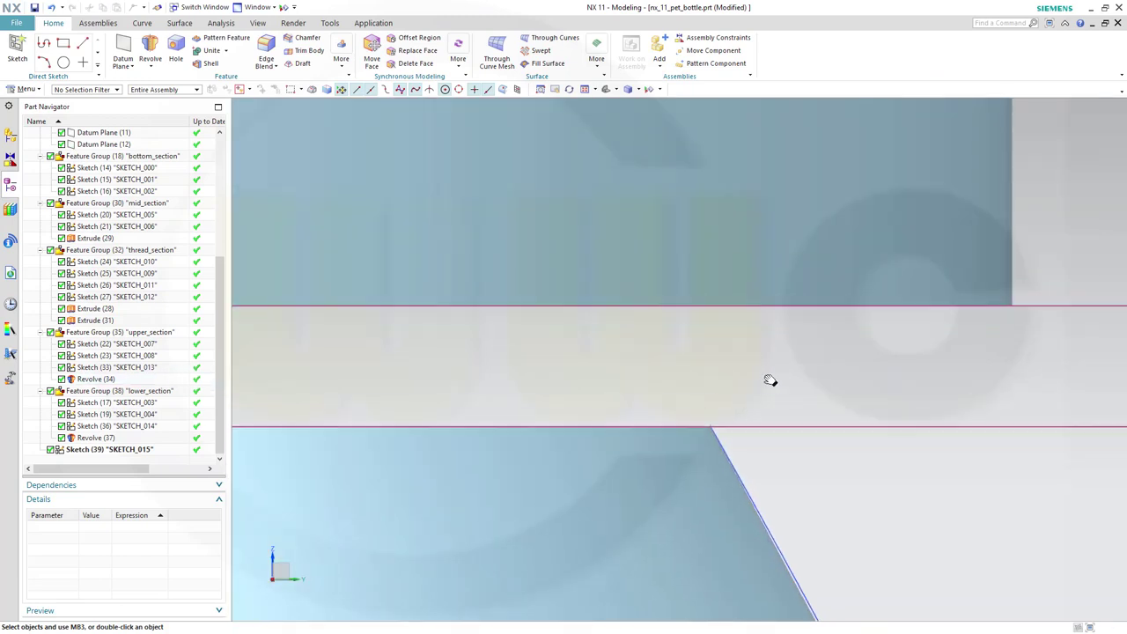
- Check the updated upper section's top edge and profile below the neck ring
scroll(767, 385, "up", 3)
scroll(738, 379, "down", 3)
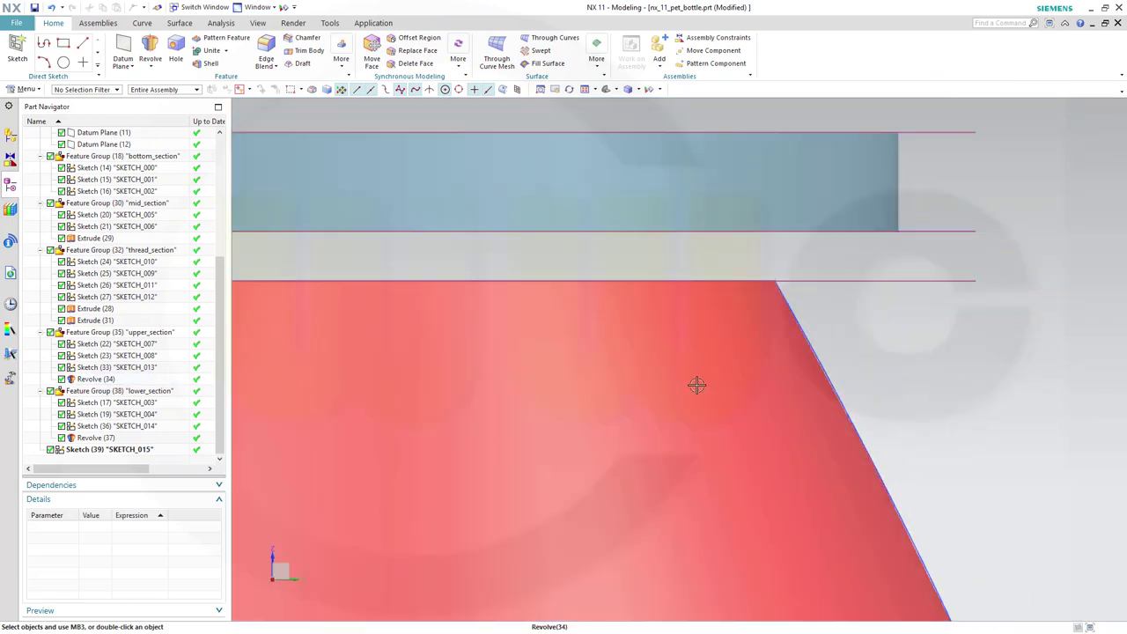
scroll(749, 392, "down", 4)
left_click(708, 501)
key("Escape")
scroll(760, 370, "down", 2)
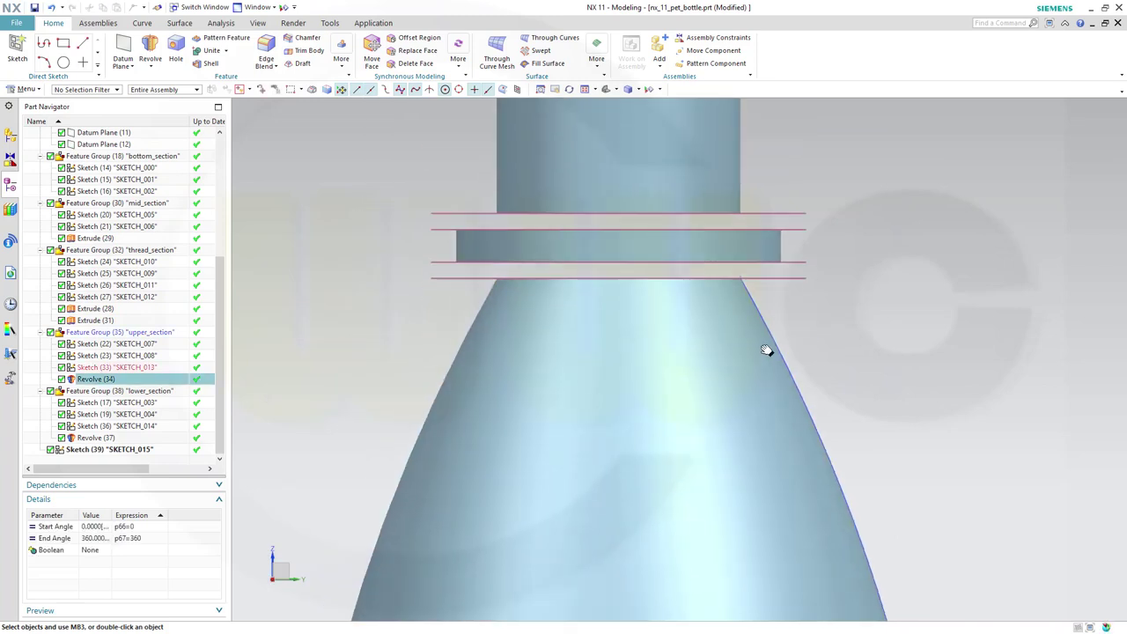
scroll(793, 440, "up", 3)
scroll(780, 491, "down", 4)
- In the lower section's profile sketch SKETCH_014, make the spline's upper end point coincident with the end of the section's upper circle
middle_click_drag(764, 558, 717, 240, "shift")
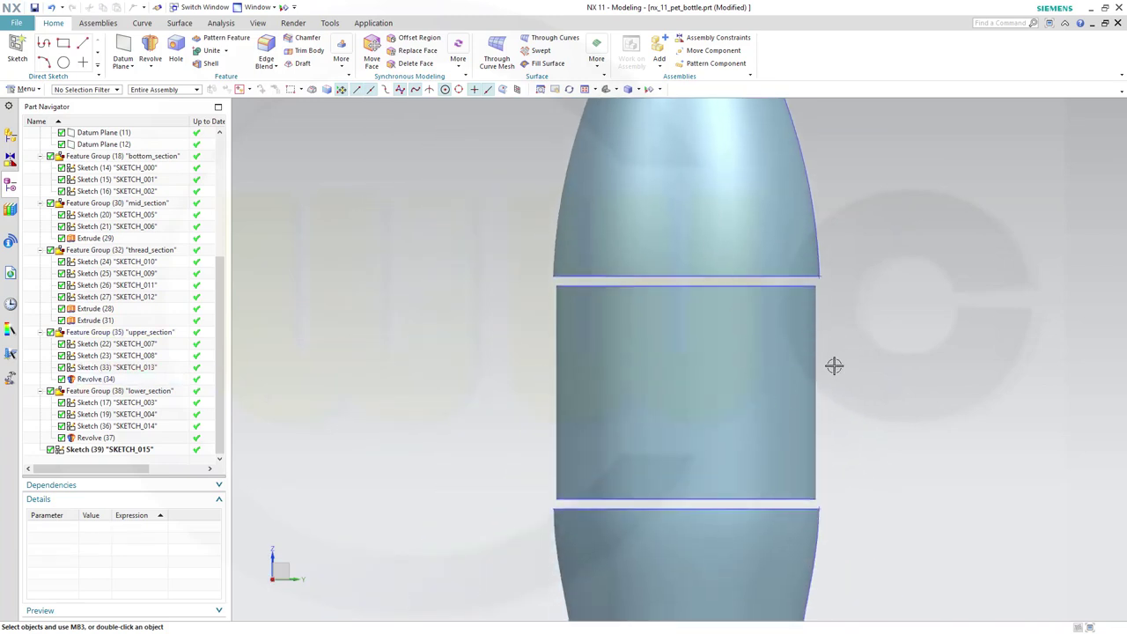
scroll(881, 550, "up", 3)
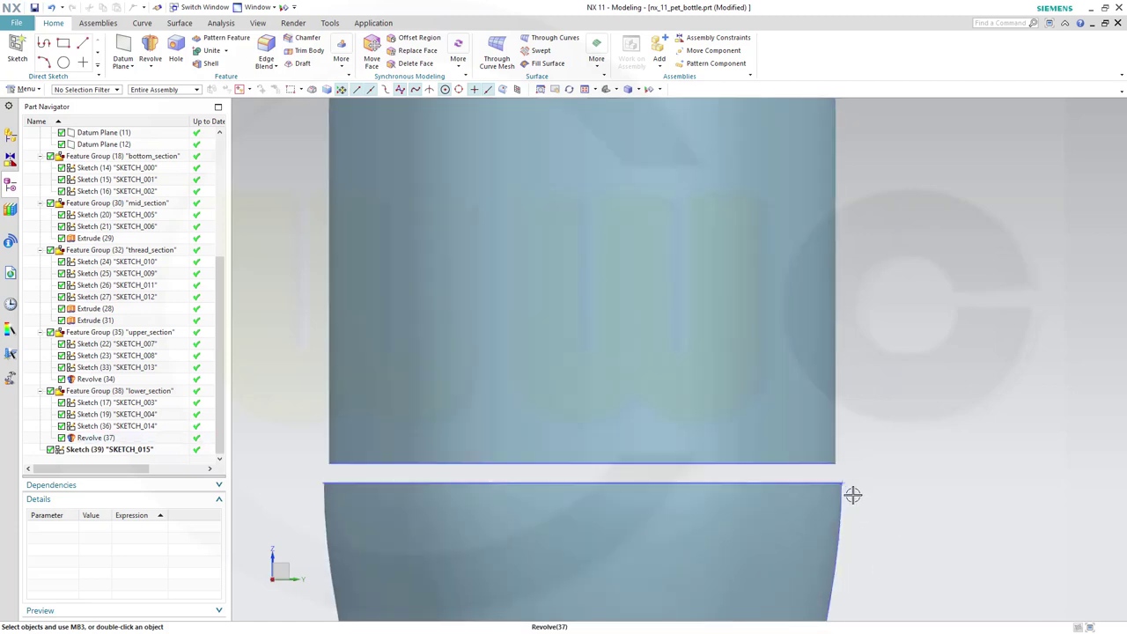
middle_click_drag(828, 495, 808, 351, "shift")
scroll(850, 429, "up", 2)
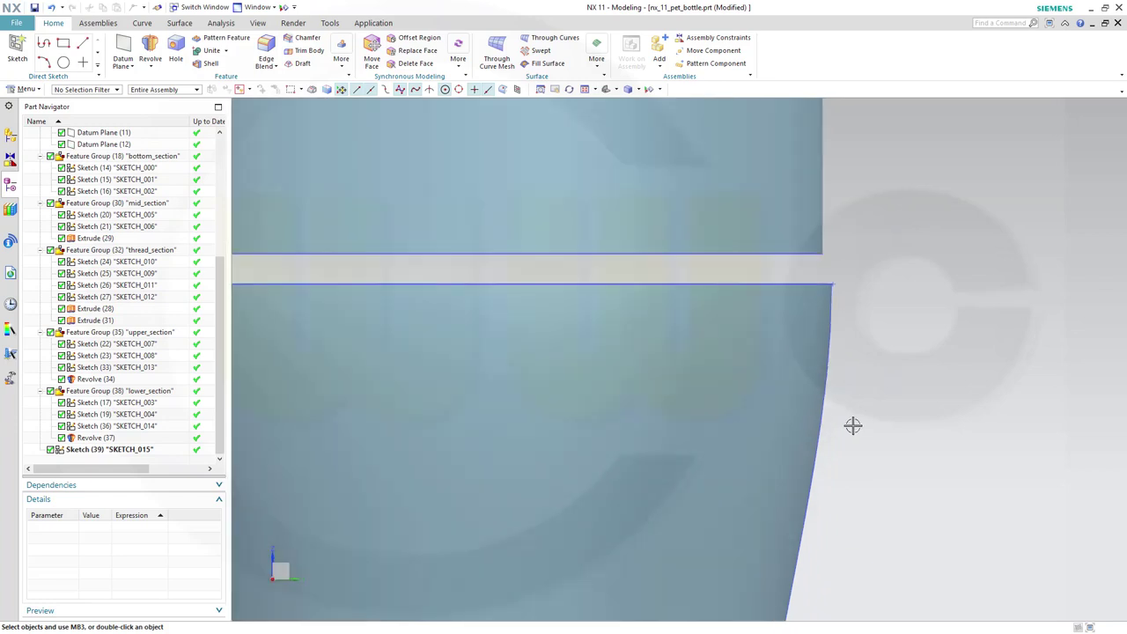
scroll(853, 375, "up", 2)
scroll(810, 229, "up", 3)
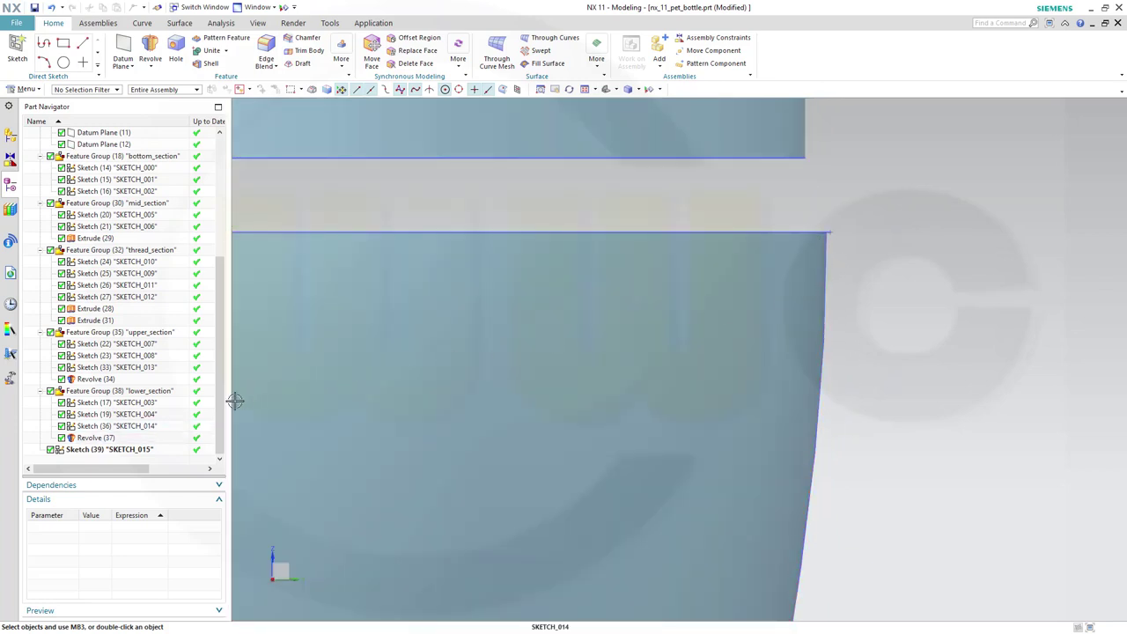
double_click(145, 428)
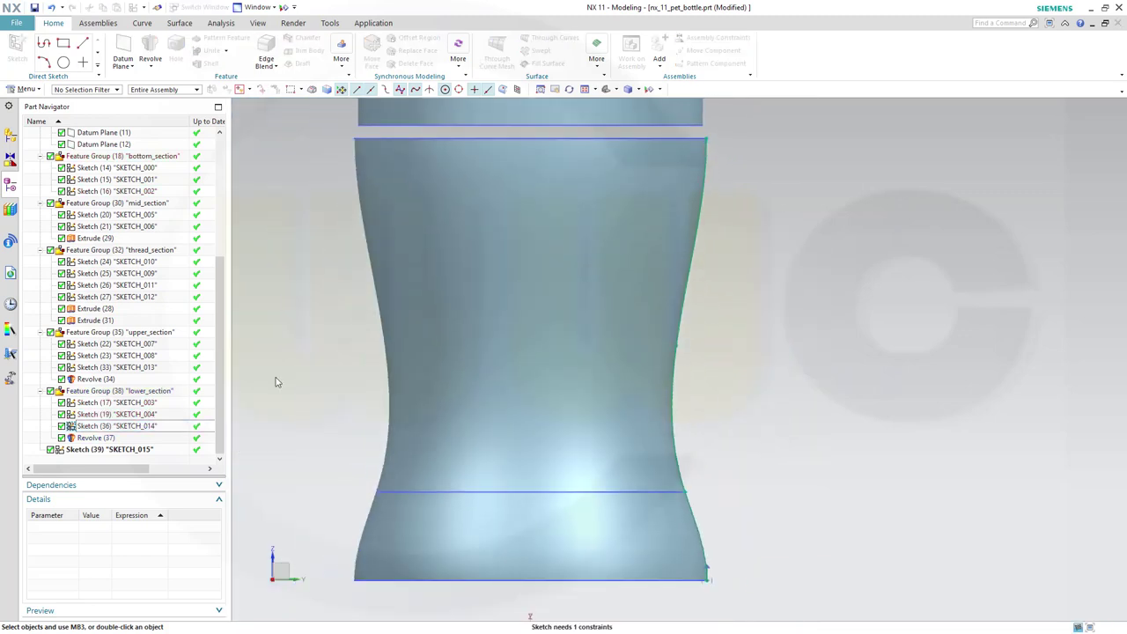
scroll(688, 138, "up", 2)
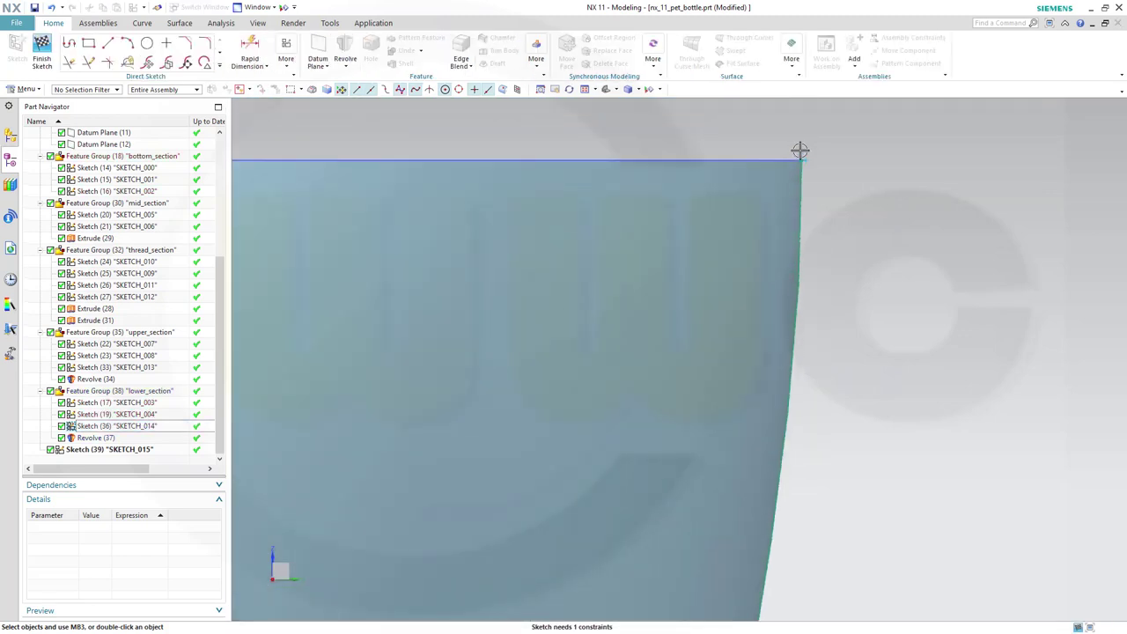
scroll(769, 171, "up", 3)
scroll(945, 173, "down", 3)
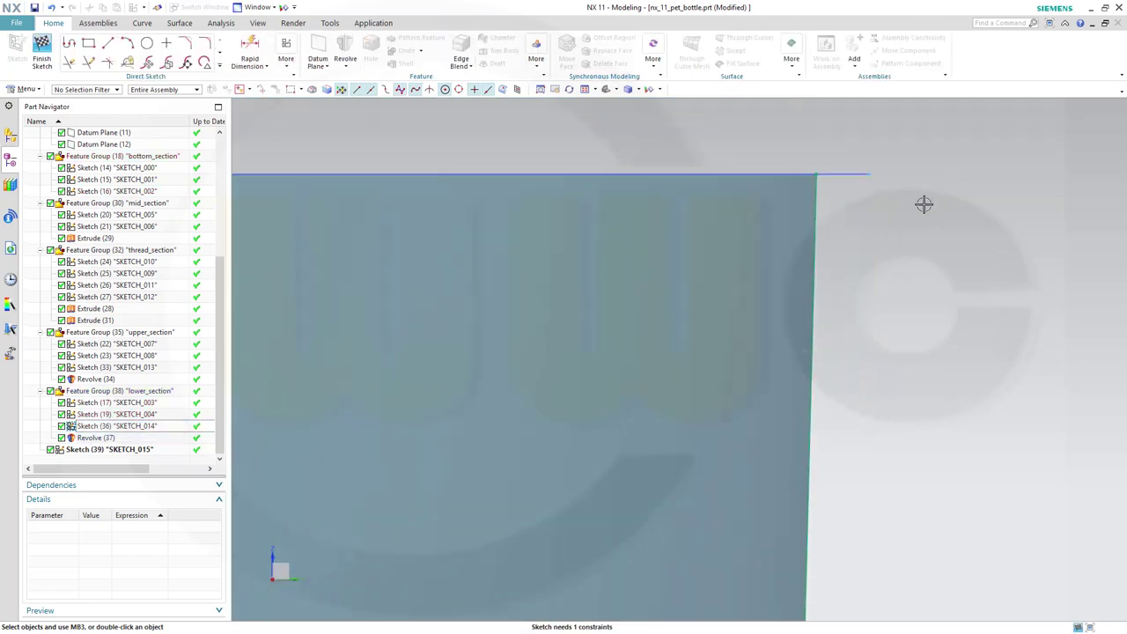
left_click(871, 174)
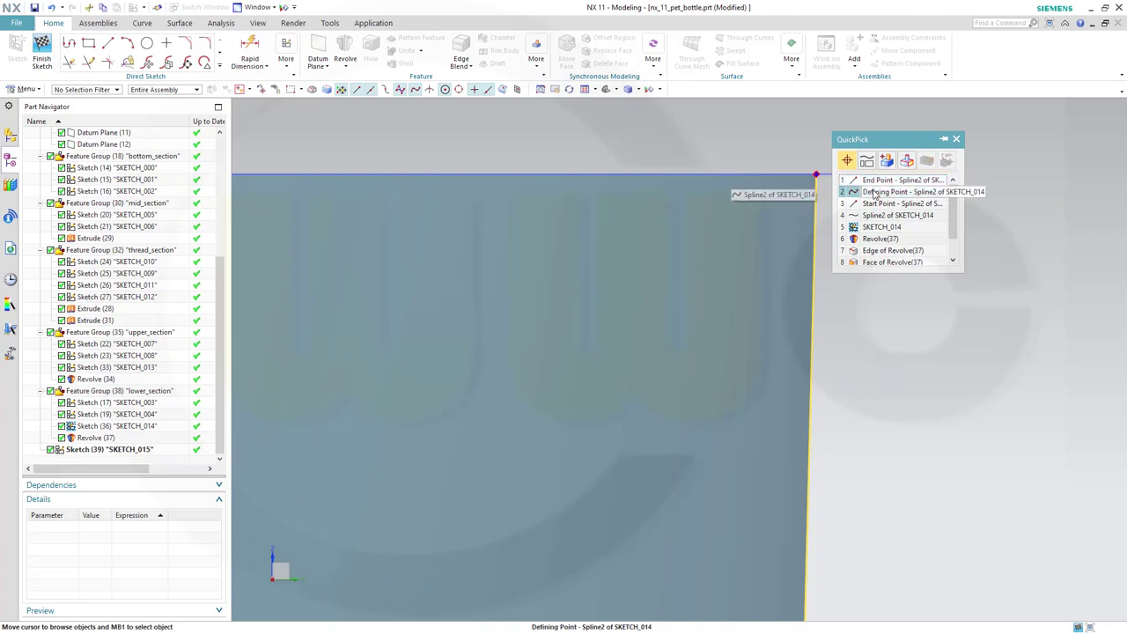
left_click(872, 180)
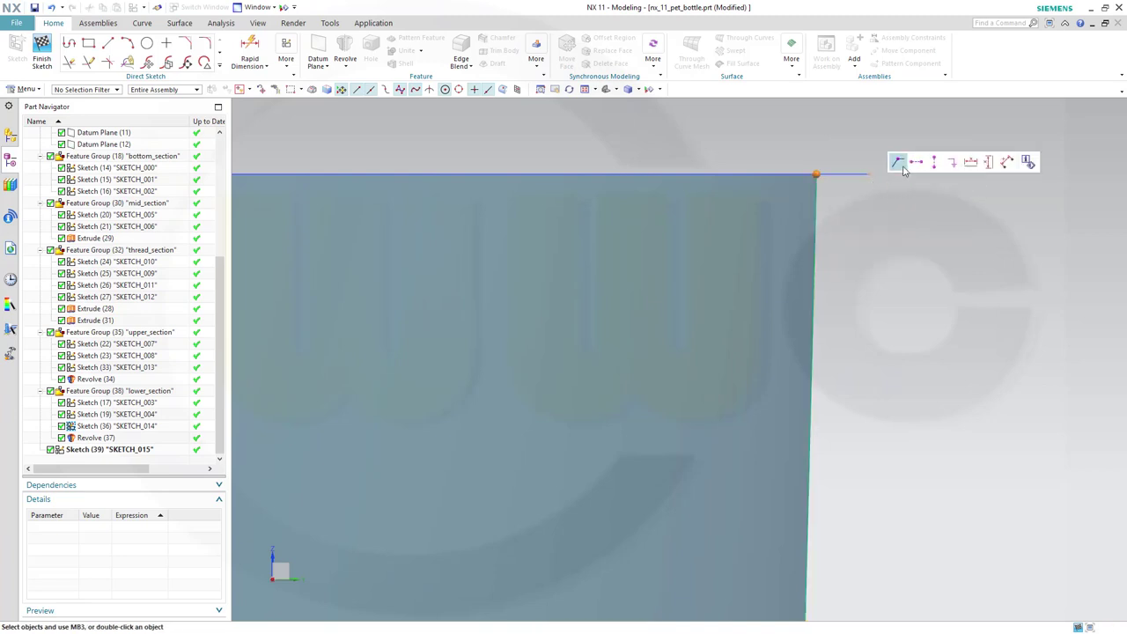
left_click(898, 162)
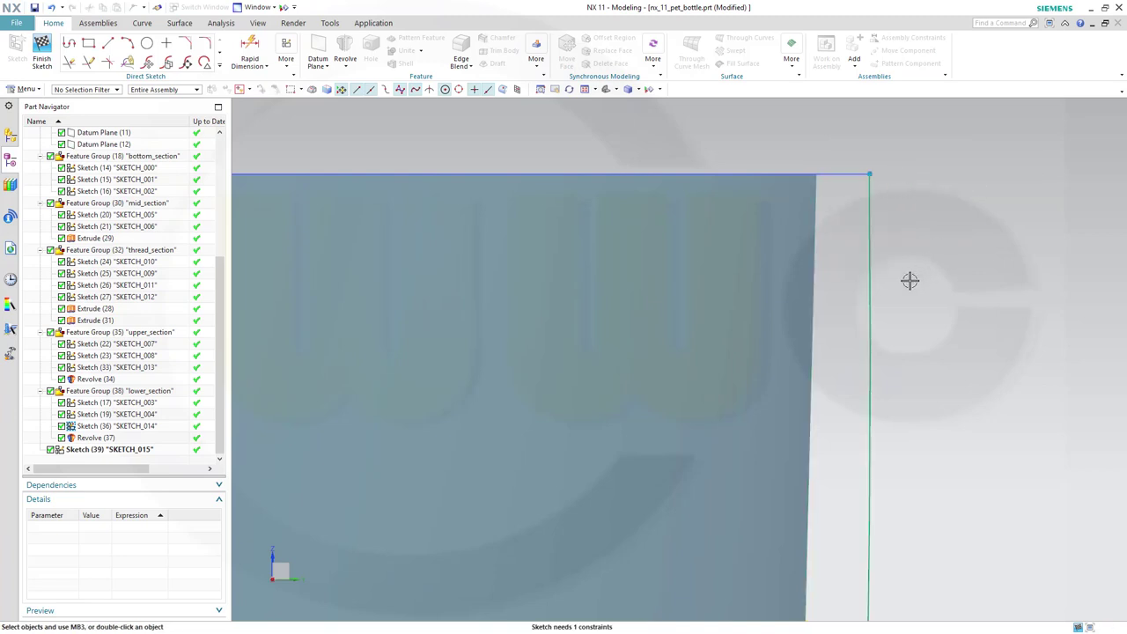
- In the lower section's profile sketch SKETCH_014, make the spline's lower end point coincident with the lower circle's intersection point and finish the sketch
mouse_move(892, 279)
middle_mouse_down("shift")
mouse_move(911, 308)
mouse_move(945, 533)
mouse_move(984, 191)
mouse_move(941, 413)
mouse_move(948, 538)
mouse_move(995, 195)
mouse_move(951, 423)
middle_mouse_up("shift")
mouse_move(898, 526)
middle_mouse_down("shift")
mouse_move(971, 115)
mouse_move(966, 329)
middle_mouse_up("shift")
middle_click_drag(896, 470, 833, 191, "shift")
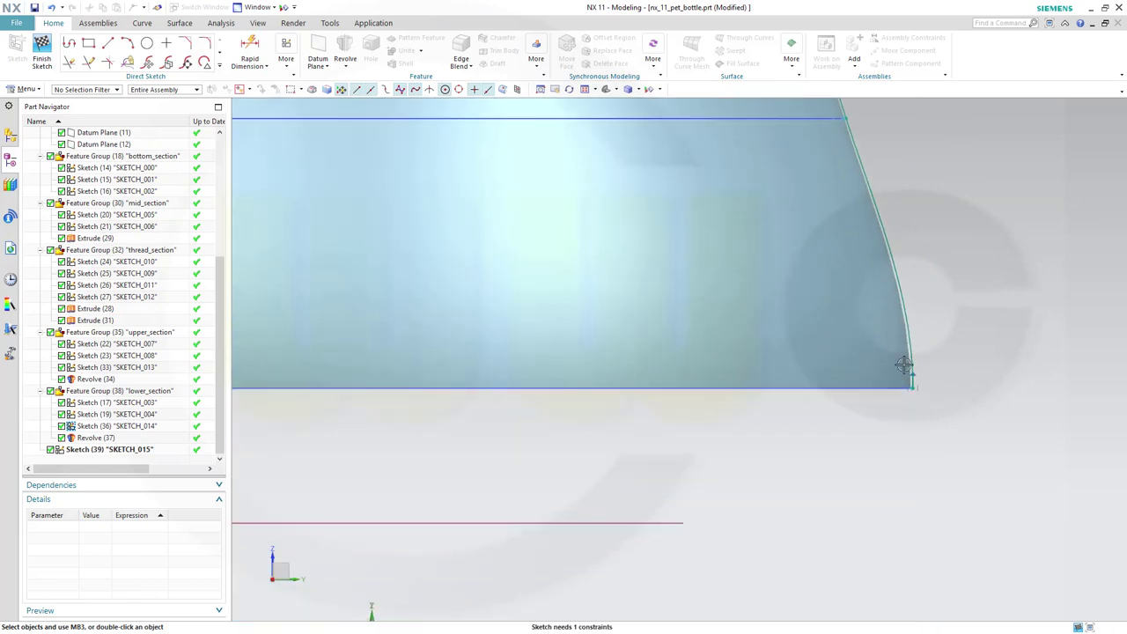
scroll(898, 410, "up", 4)
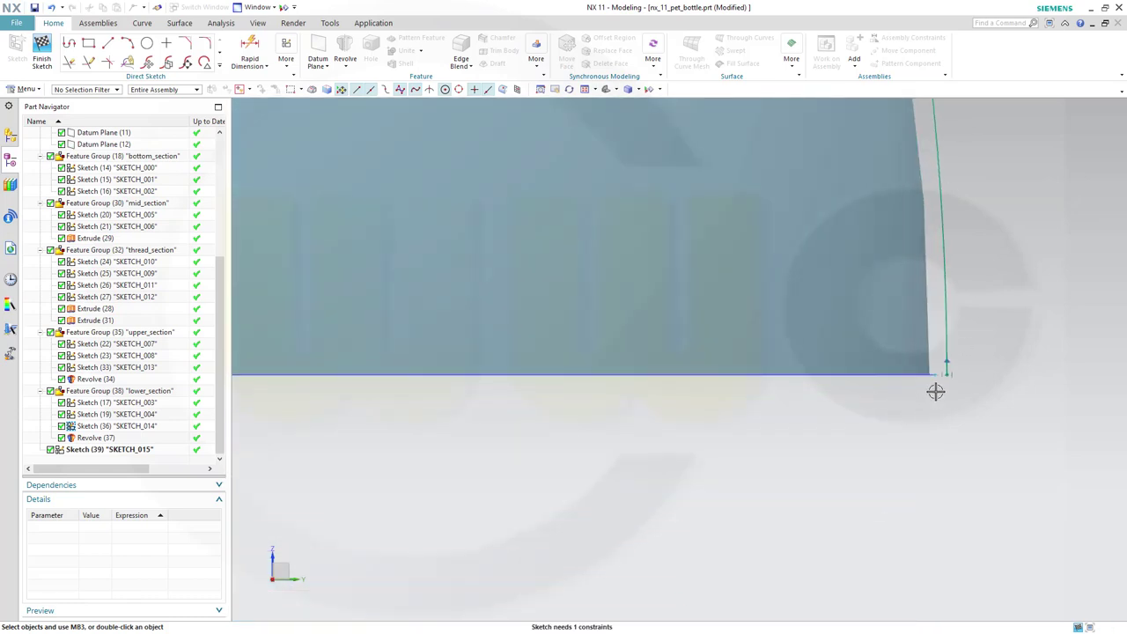
scroll(959, 307, "up", 3)
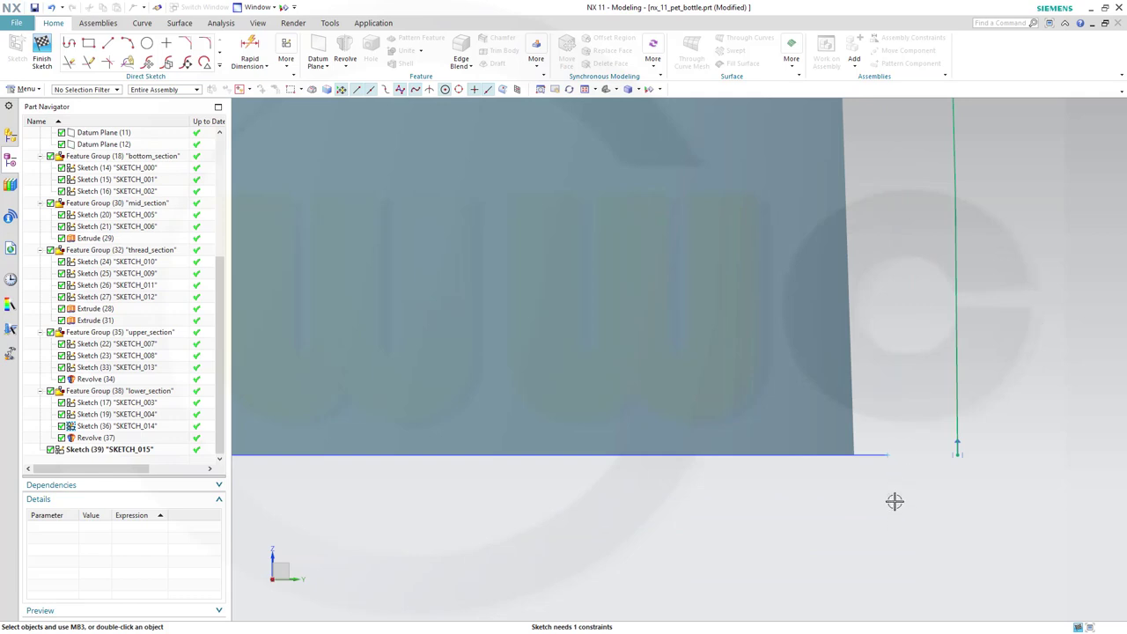
left_click(891, 456)
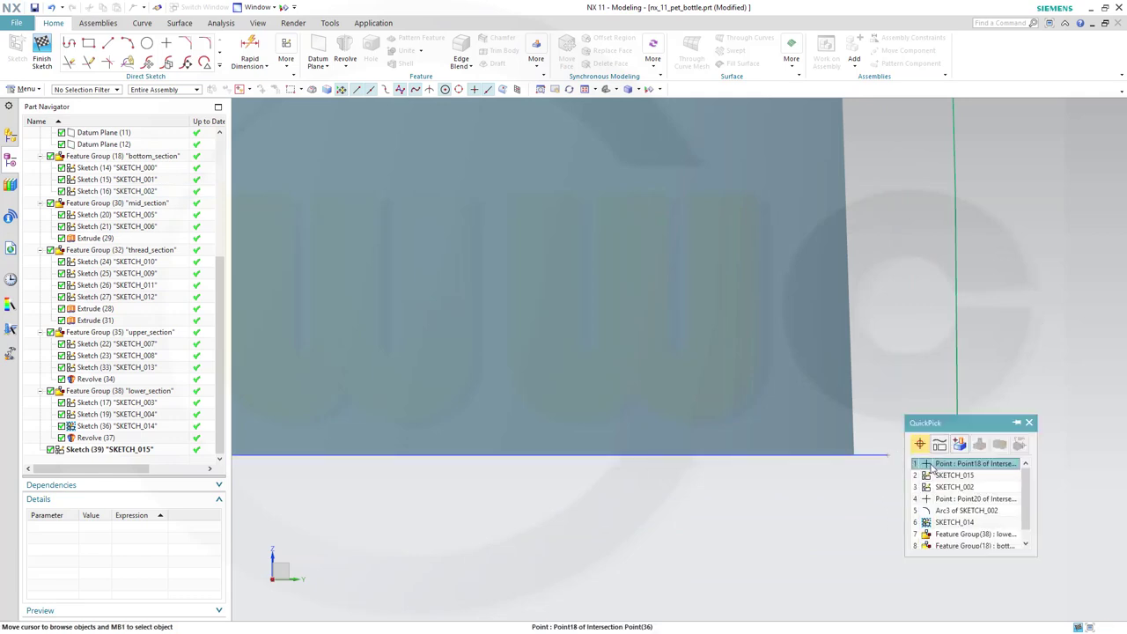
left_click(929, 466)
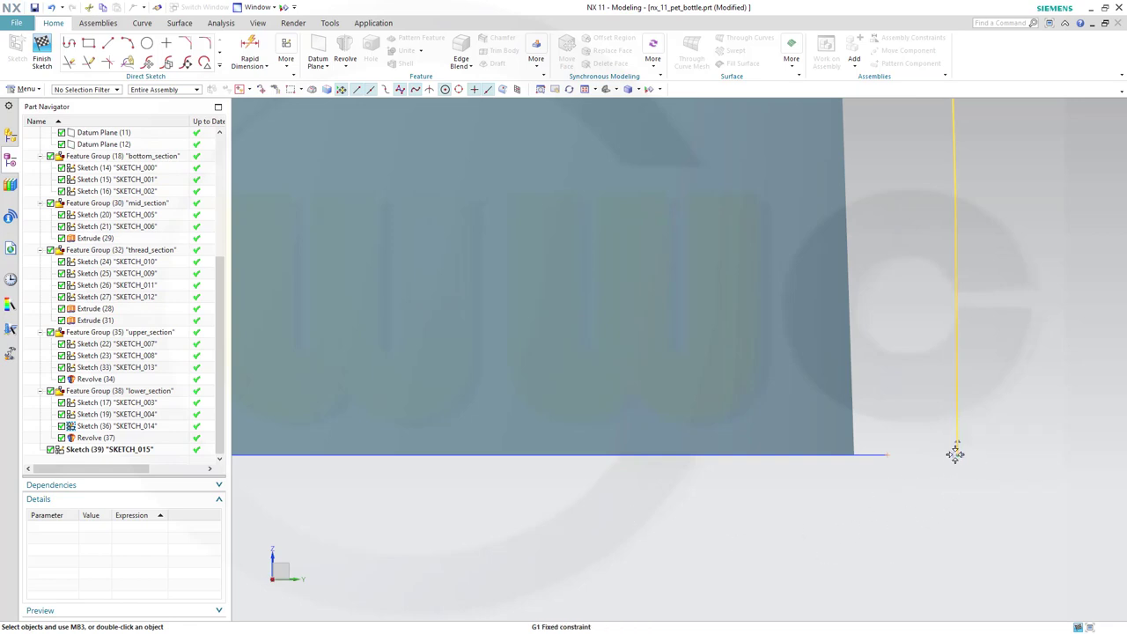
left_click(958, 453)
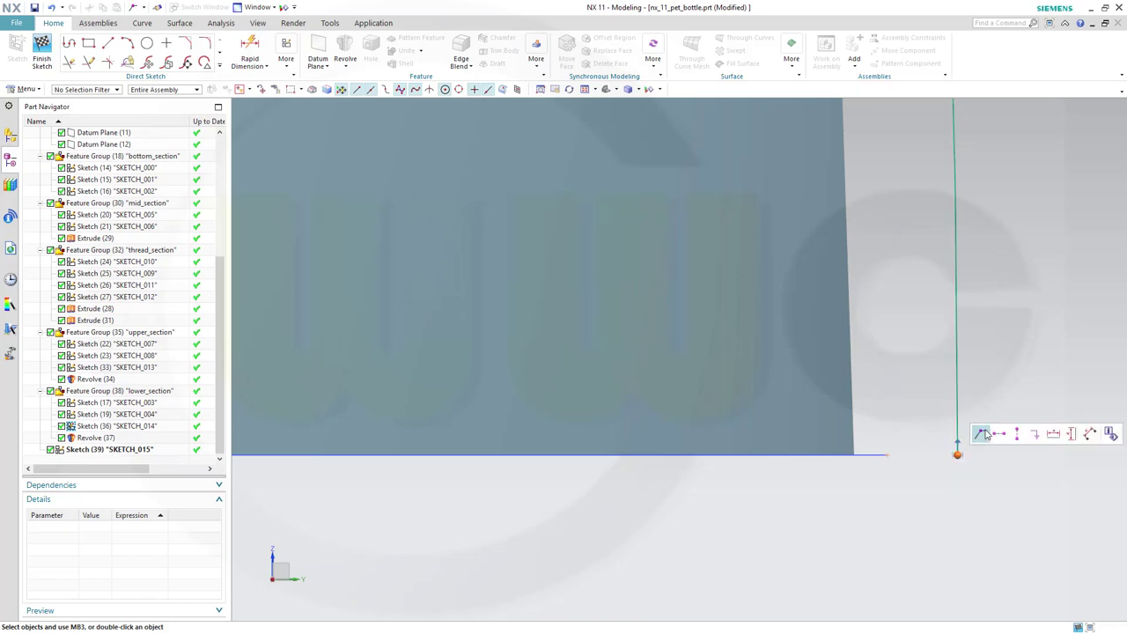
left_click(980, 434)
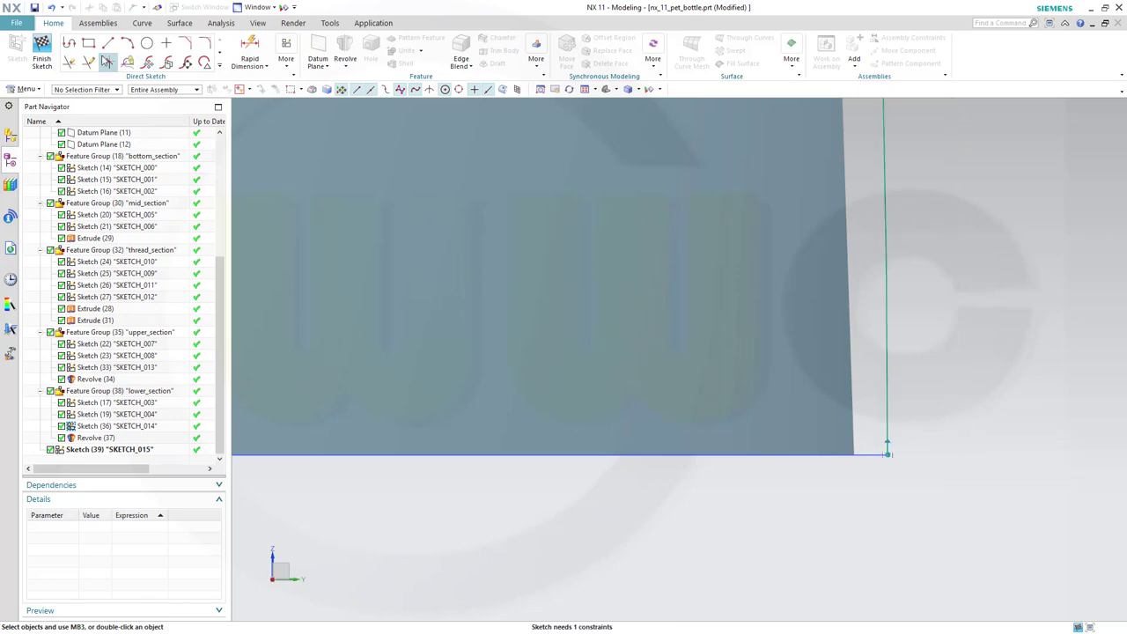
left_click(41, 52)
scroll(584, 242, "down", 3)
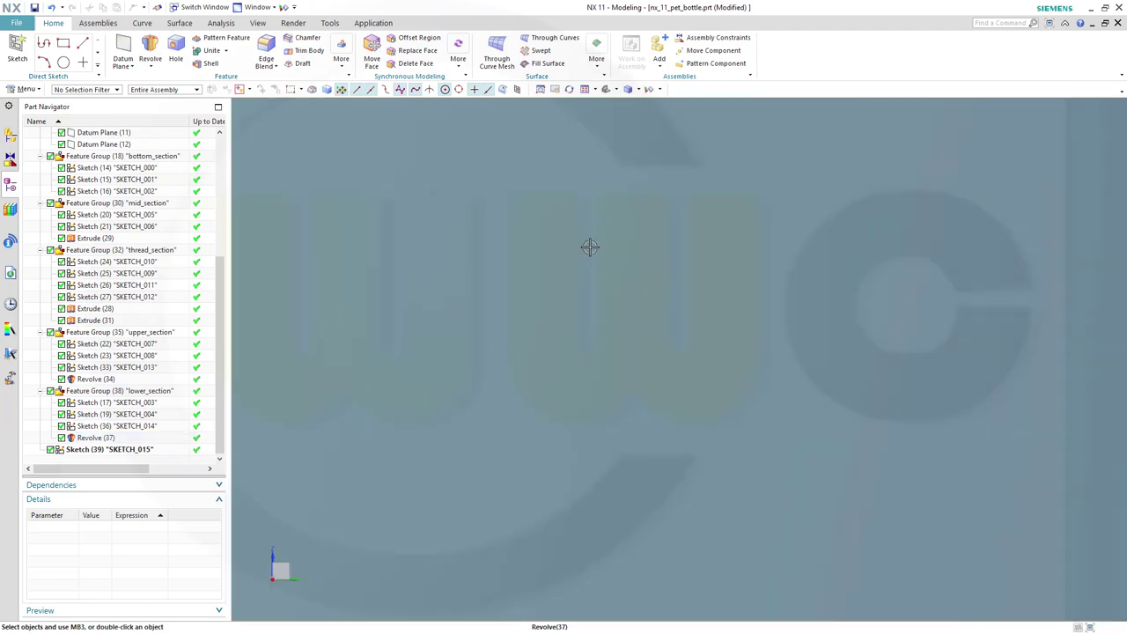
left_click(585, 90)
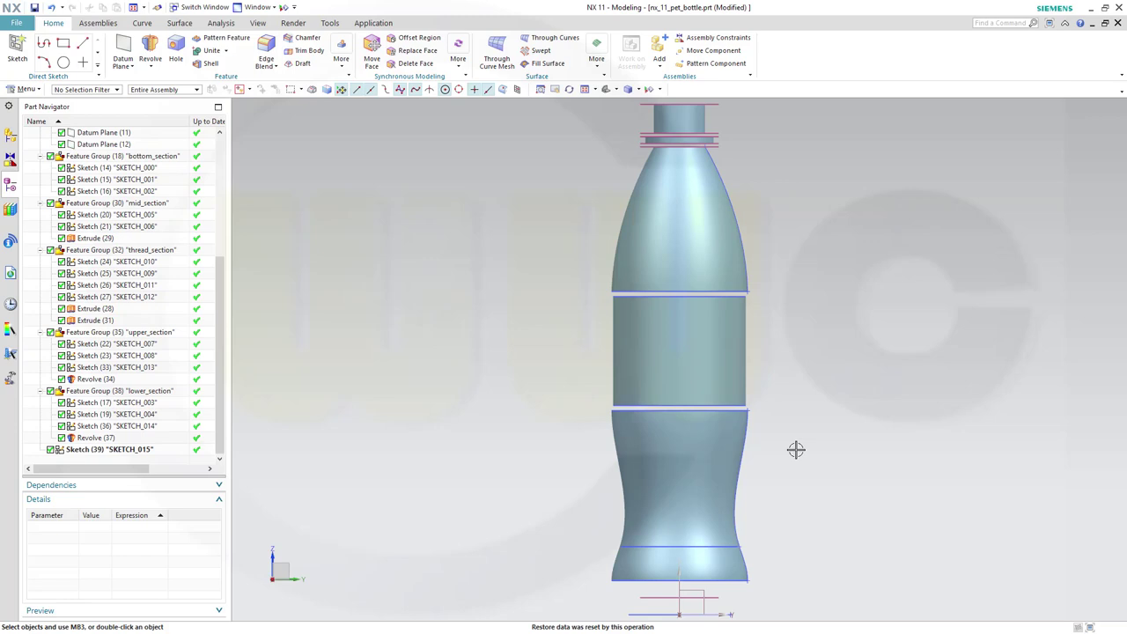
- Undo the existing SKETCH_015 and create a new sketch on the inferred vertical plane through the bottle axis
key("ctrl+z")
scroll(798, 457, "up", 2)
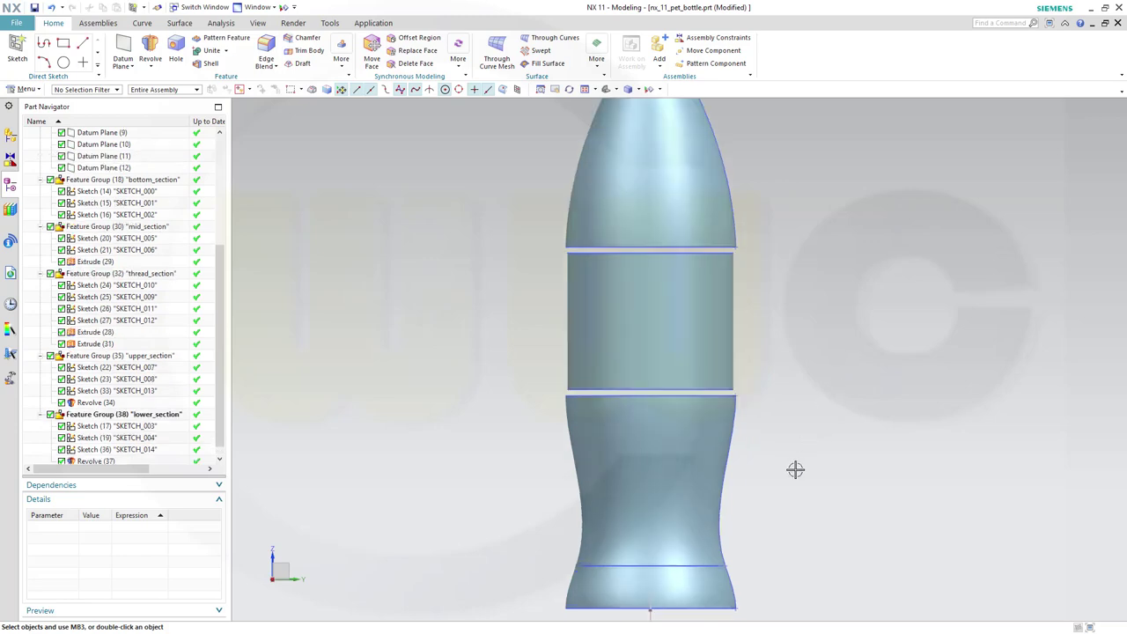
middle_click_drag(831, 497, 921, 388, "shift")
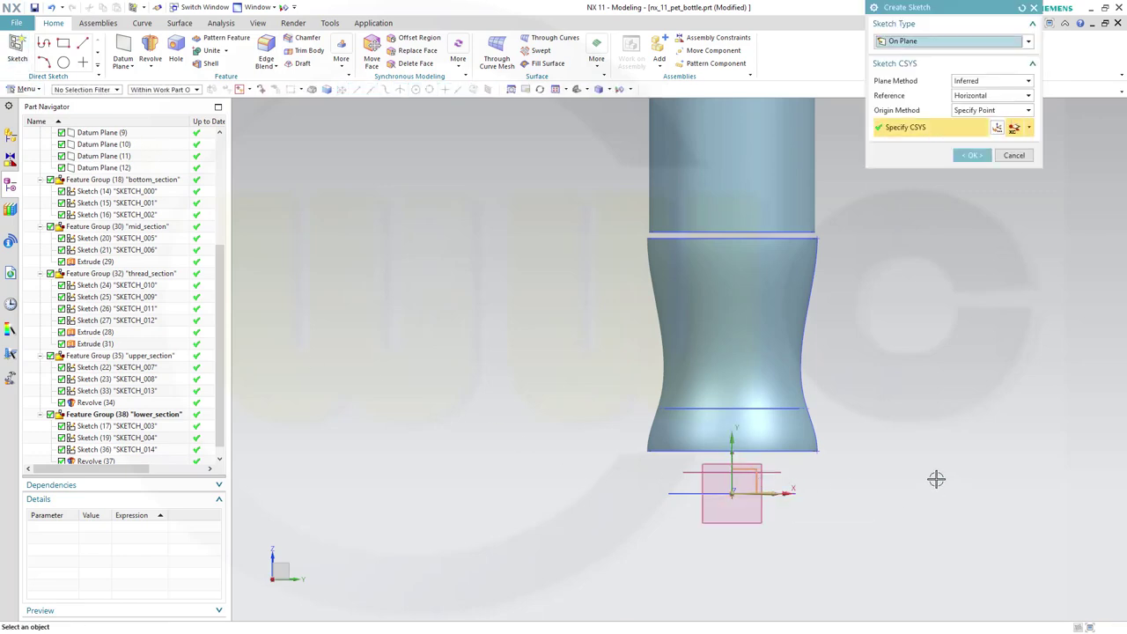
left_click(971, 155)
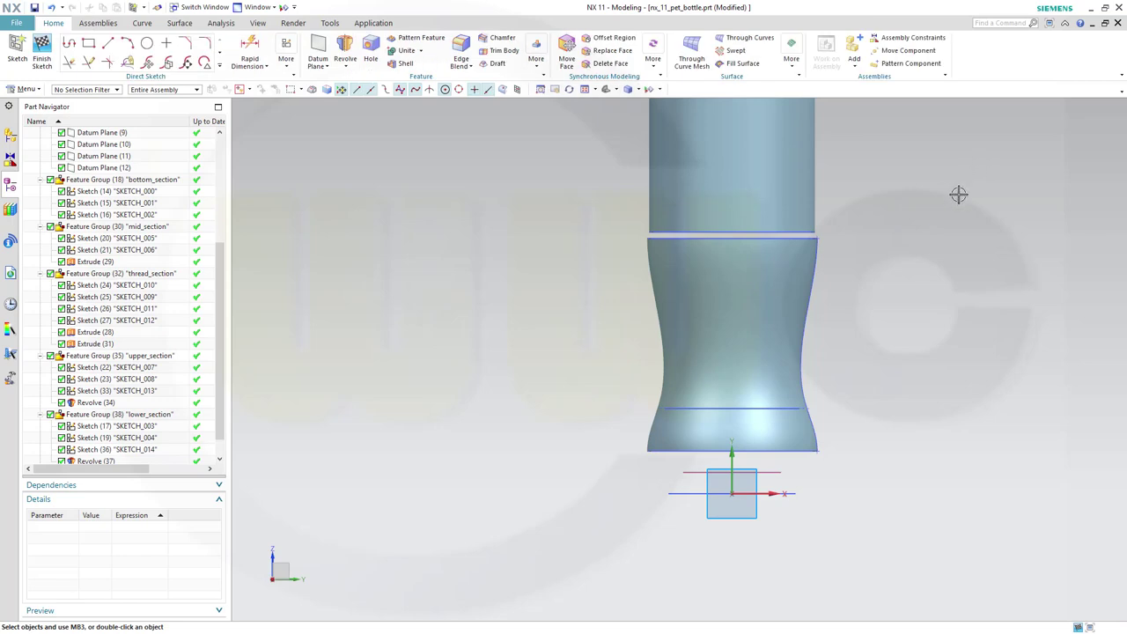
- Hide the lower section's profile sketch SKETCH_014
mouse_move(871, 312)
middle_mouse_down()
mouse_move(871, 302)
mouse_move(870, 313)
middle_mouse_up()
scroll(863, 345, "up", 3)
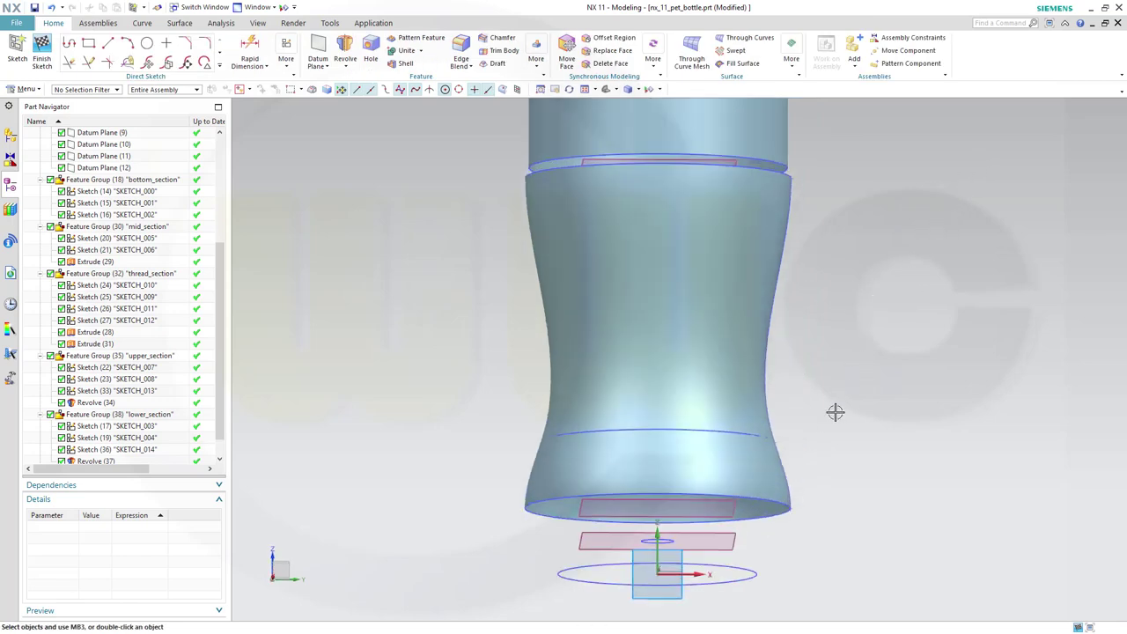
middle_click_drag(833, 419, 831, 481)
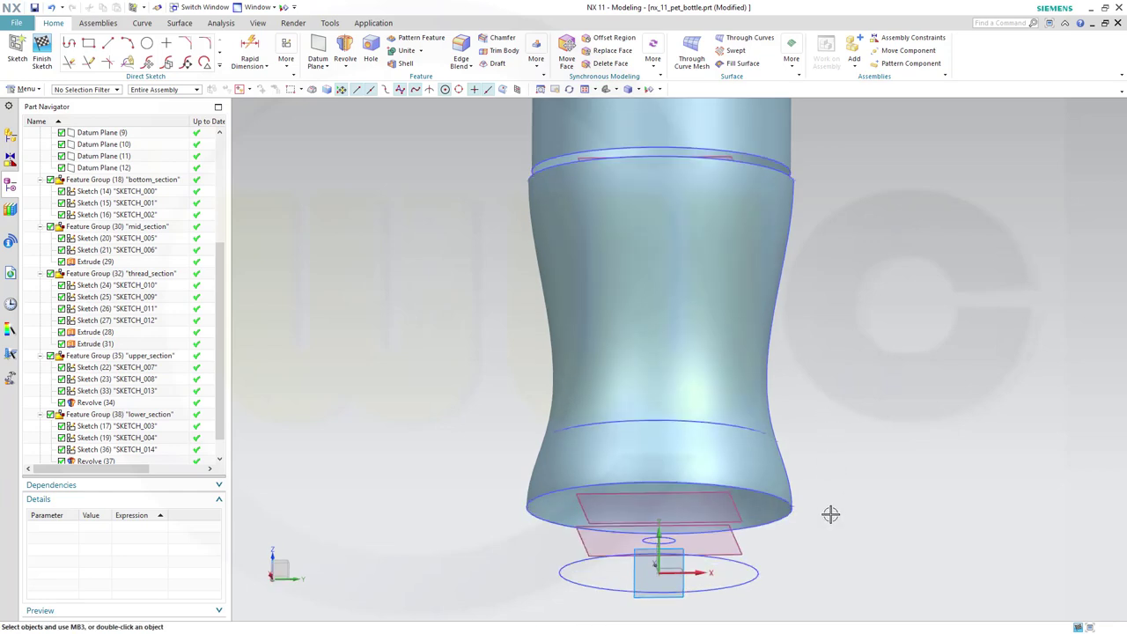
scroll(819, 529, "up", 3)
scroll(770, 543, "up", 2)
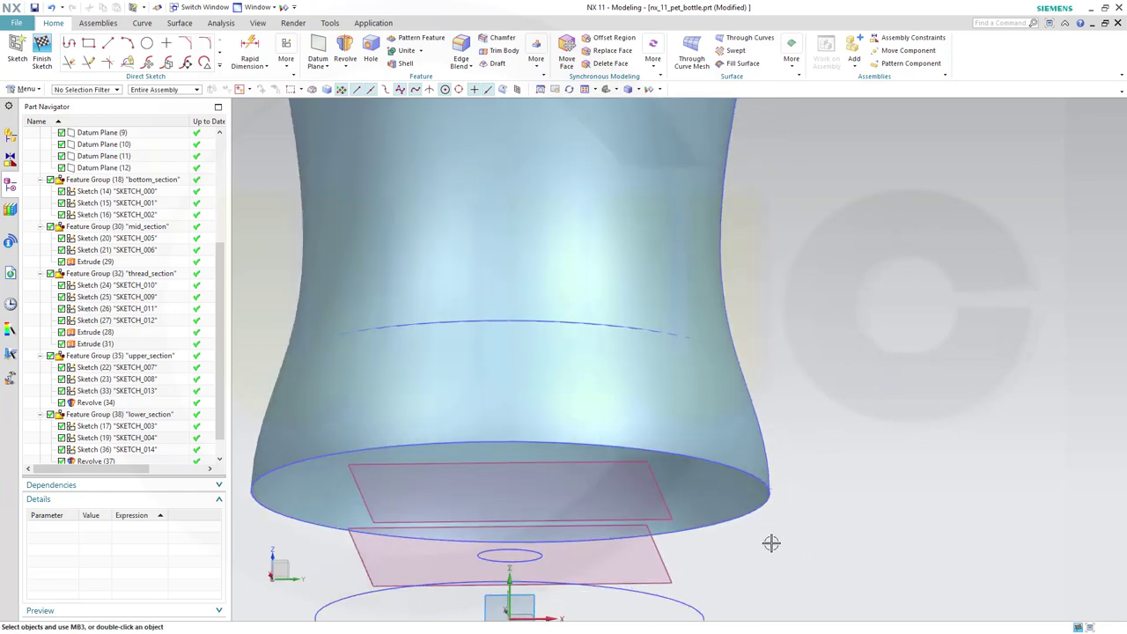
left_click(755, 478)
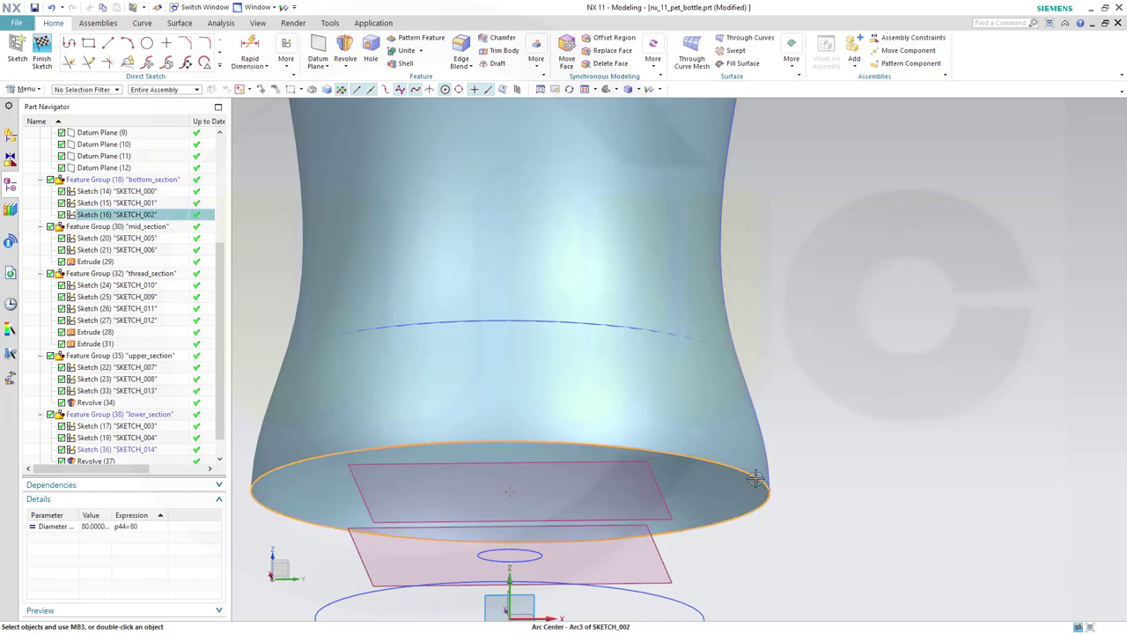
right_click(756, 479)
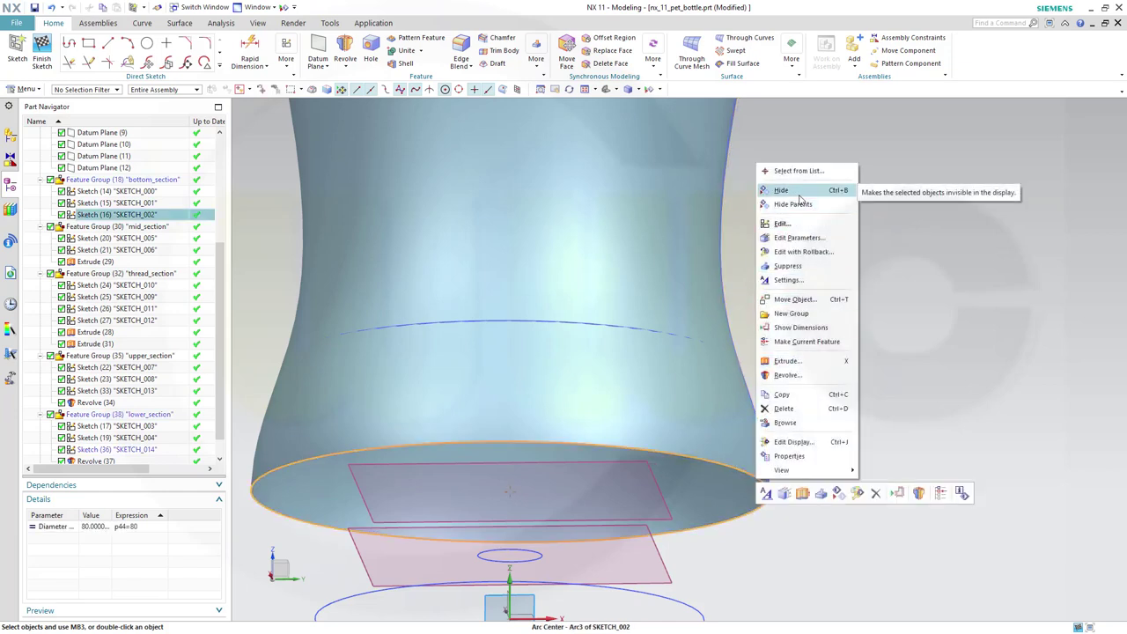
key("Escape")
right_click(118, 450)
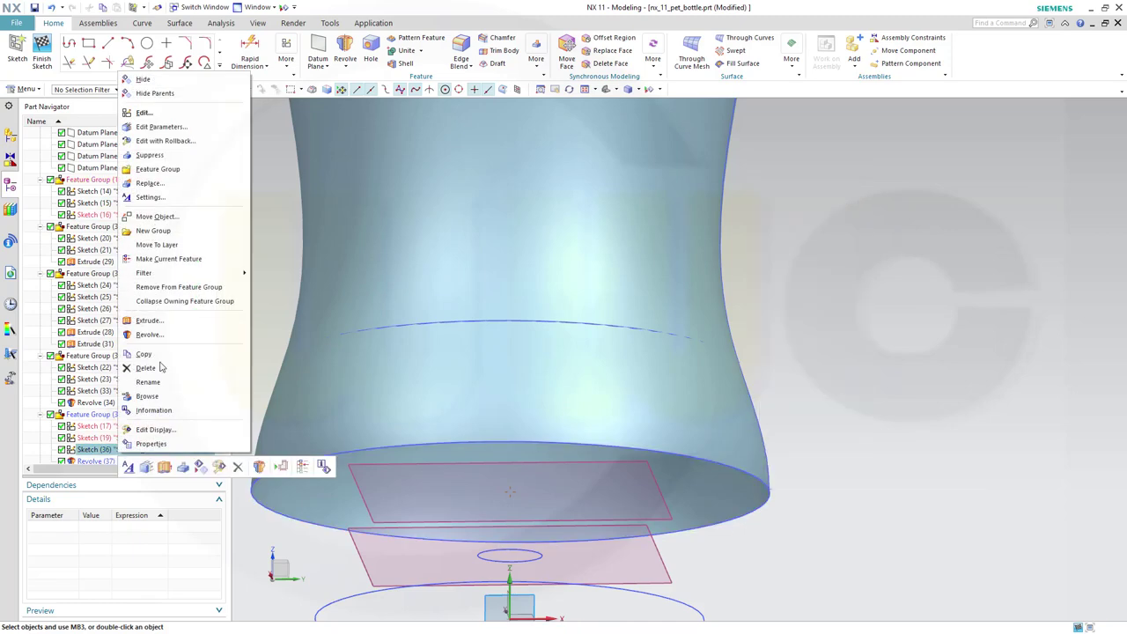
left_click(141, 80)
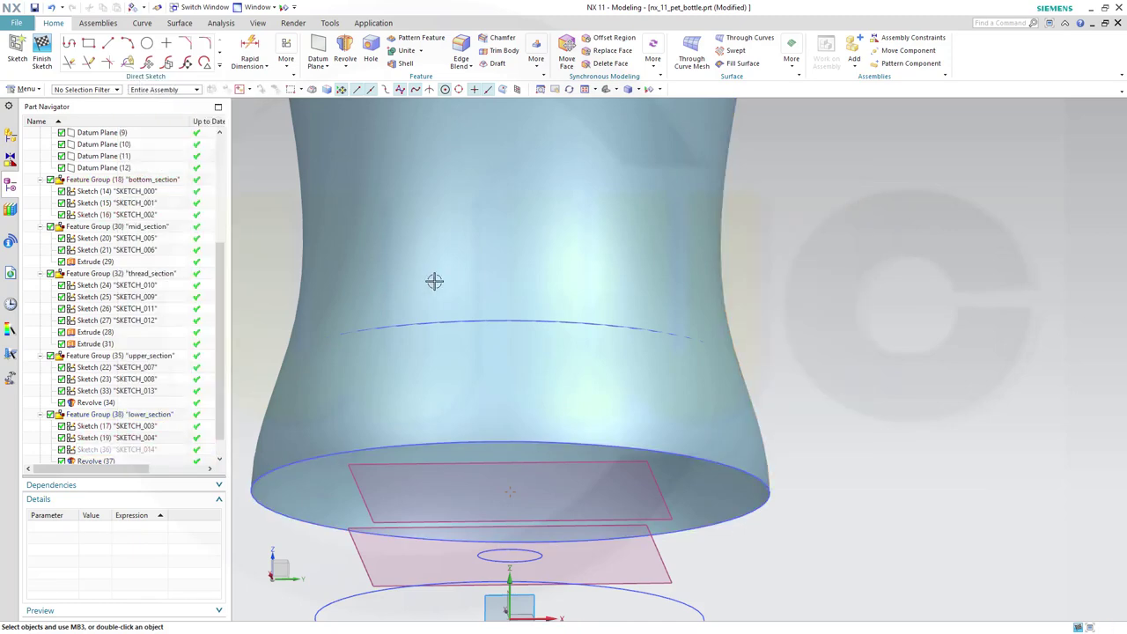
- Create intersection points between the sketch plane and both the bottle's base circle and the lower section's bottom circle
key("ctrl+alt+r")
middle_click_drag(605, 403, 682, 339)
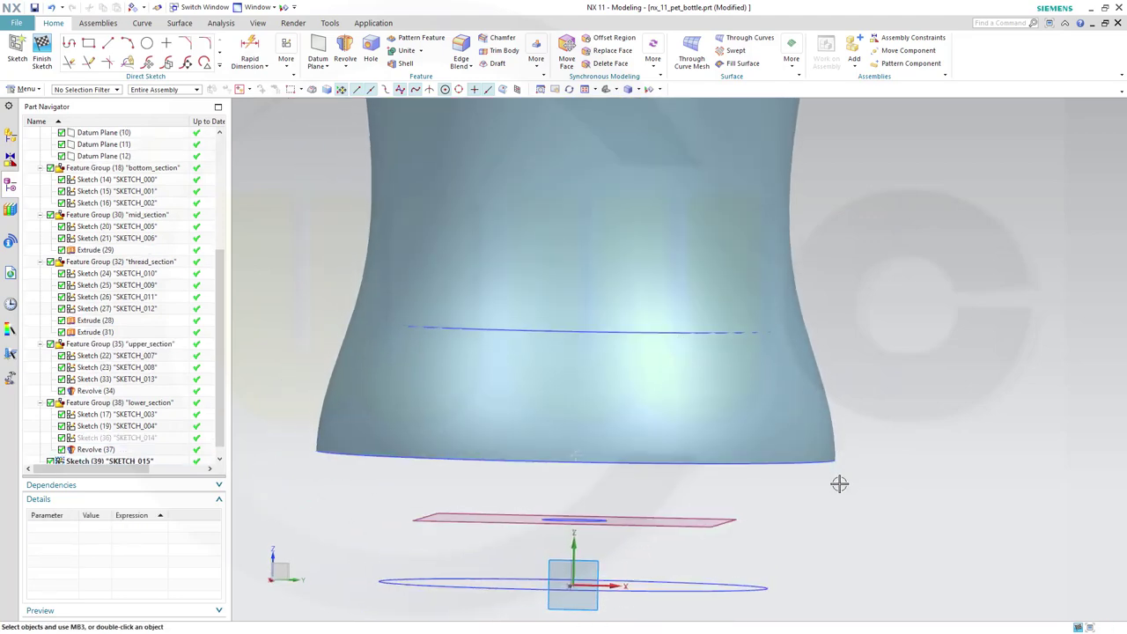
mouse_move(752, 541)
middle_mouse_down()
mouse_move(769, 524)
mouse_move(638, 408)
middle_mouse_up()
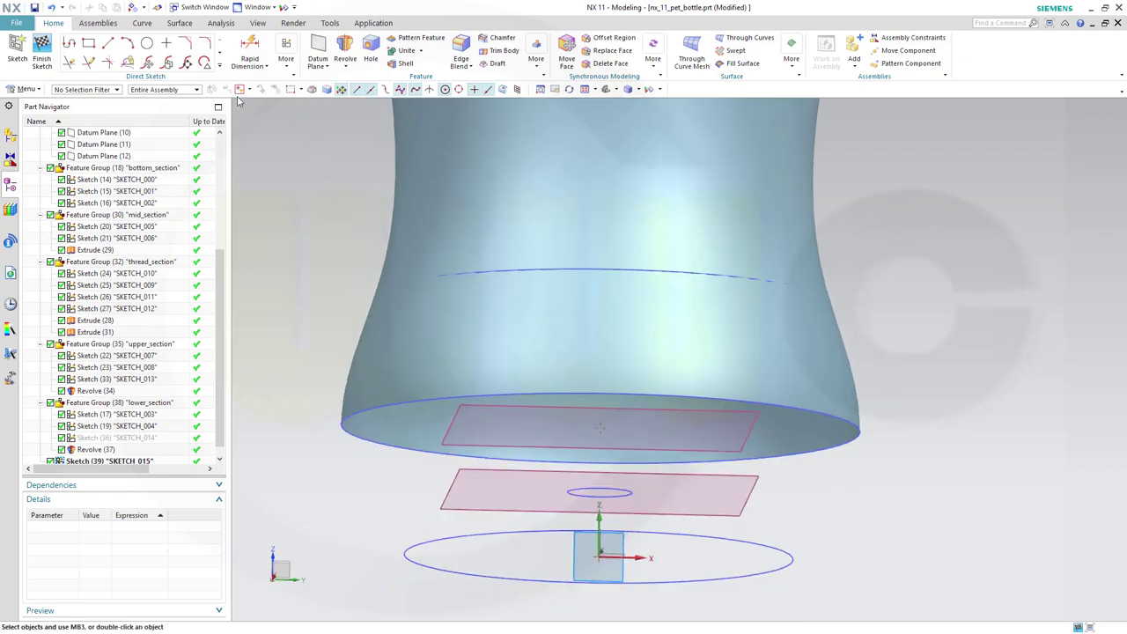
left_click(220, 68)
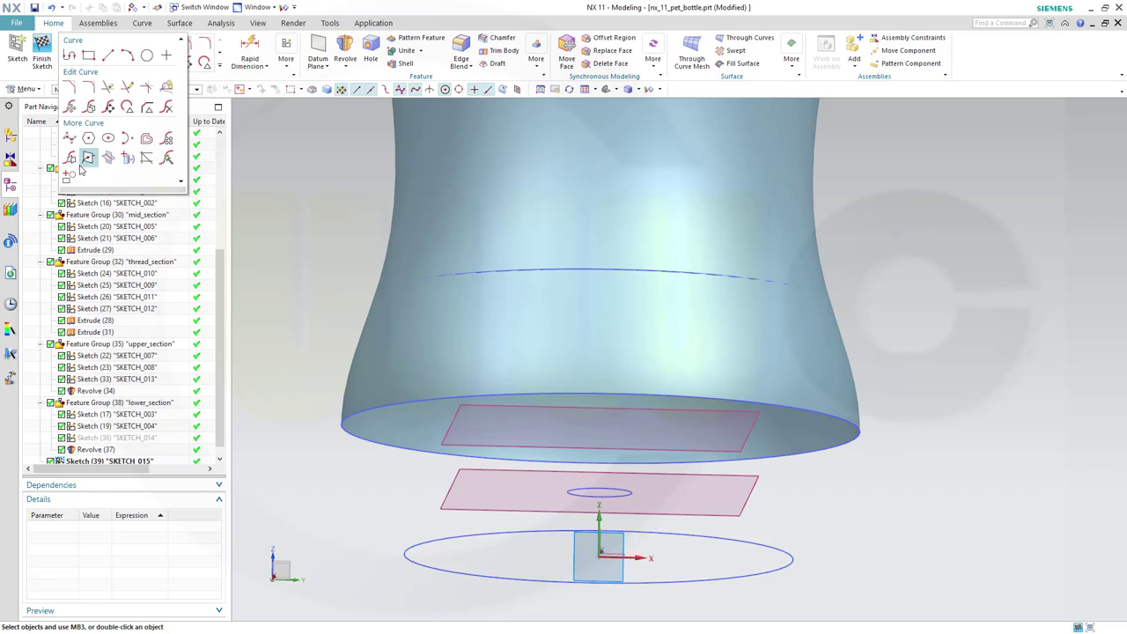
left_click(88, 159)
left_click(756, 574)
left_click(972, 91)
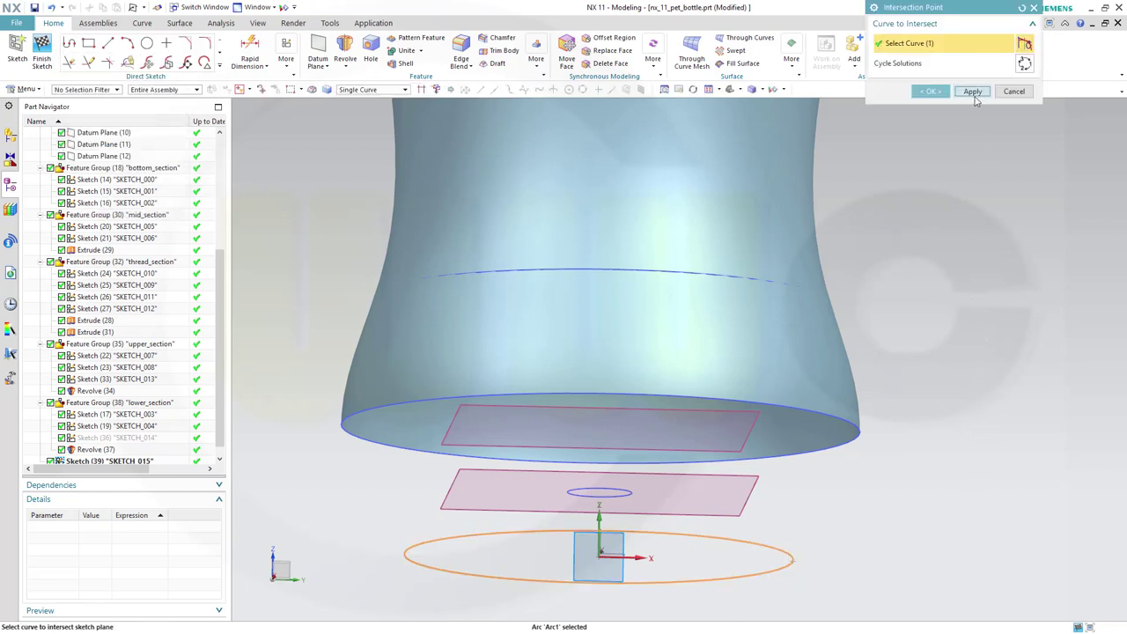
left_click(848, 419)
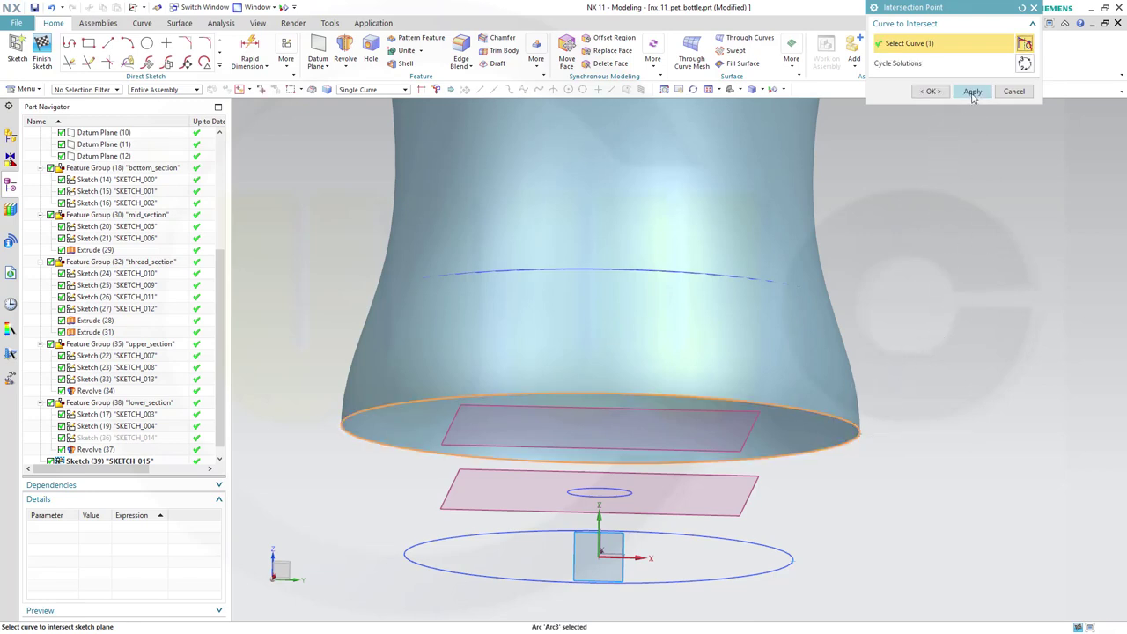
left_click(931, 92)
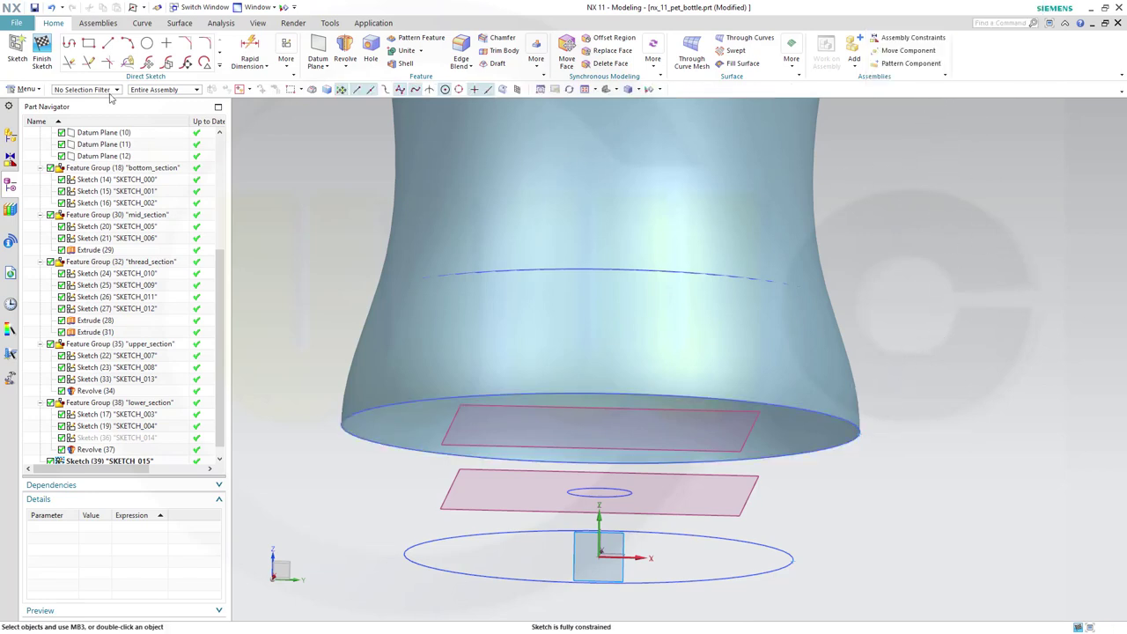
- Draw a degree 3 through-points studio spline with four points, curving upward from beside the base circle to below the lower section's edge
left_click(220, 67)
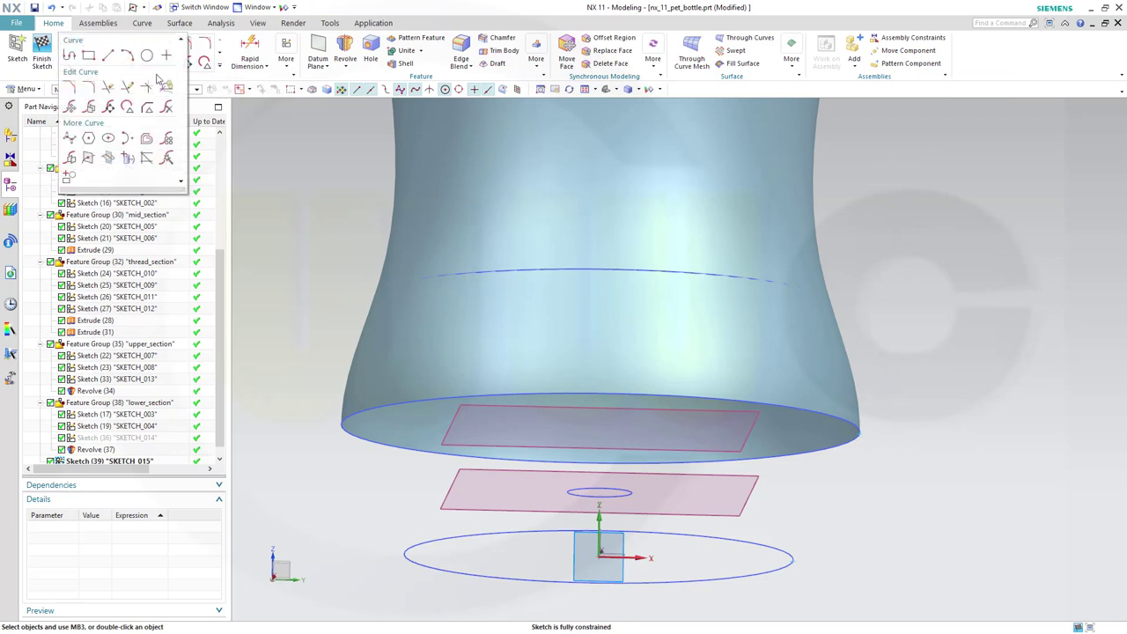
left_click(70, 140)
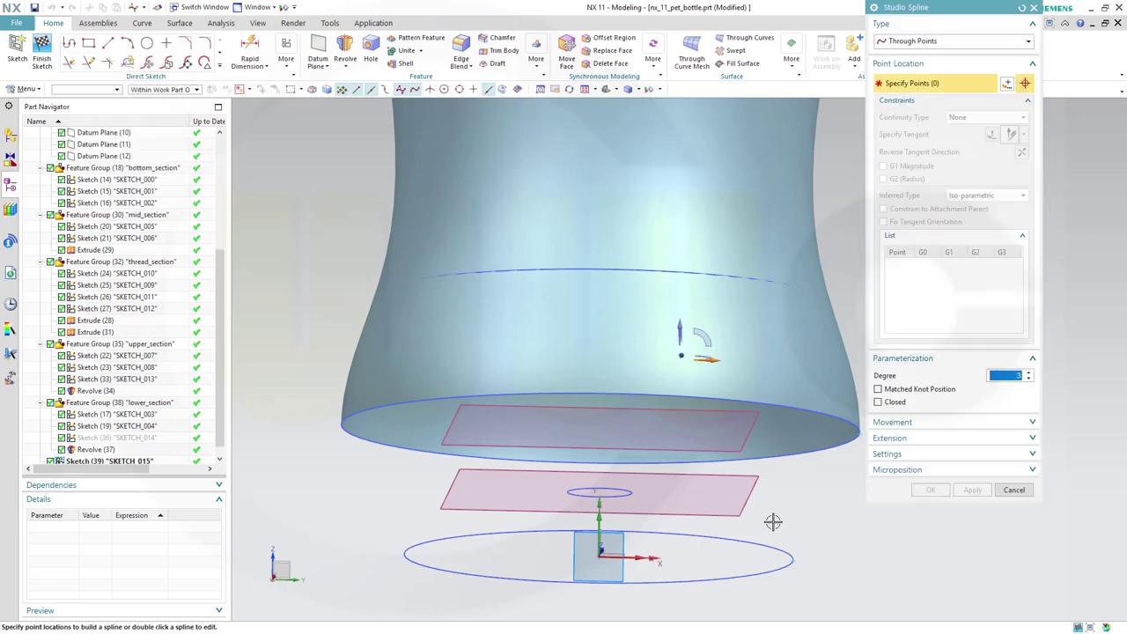
left_click(808, 559)
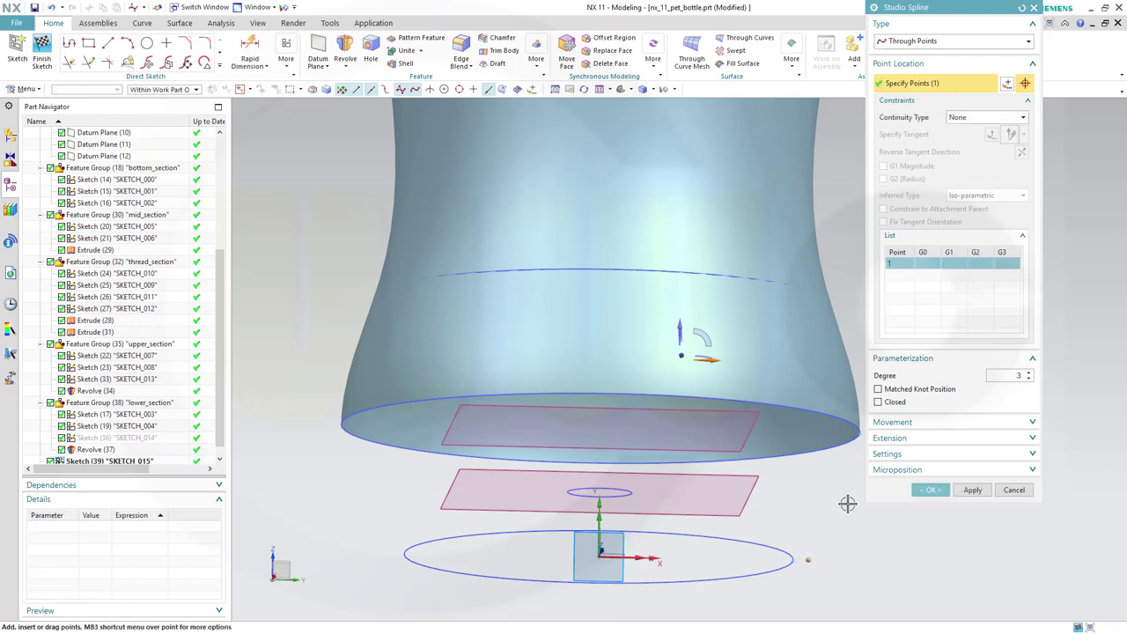
left_click(837, 532)
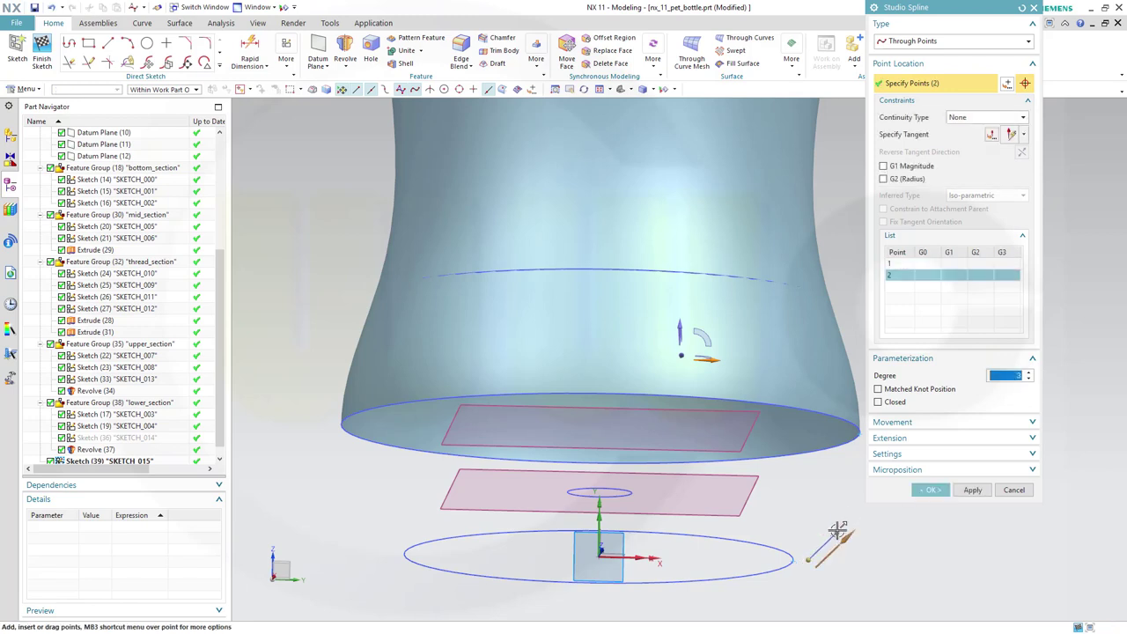
left_click(850, 502)
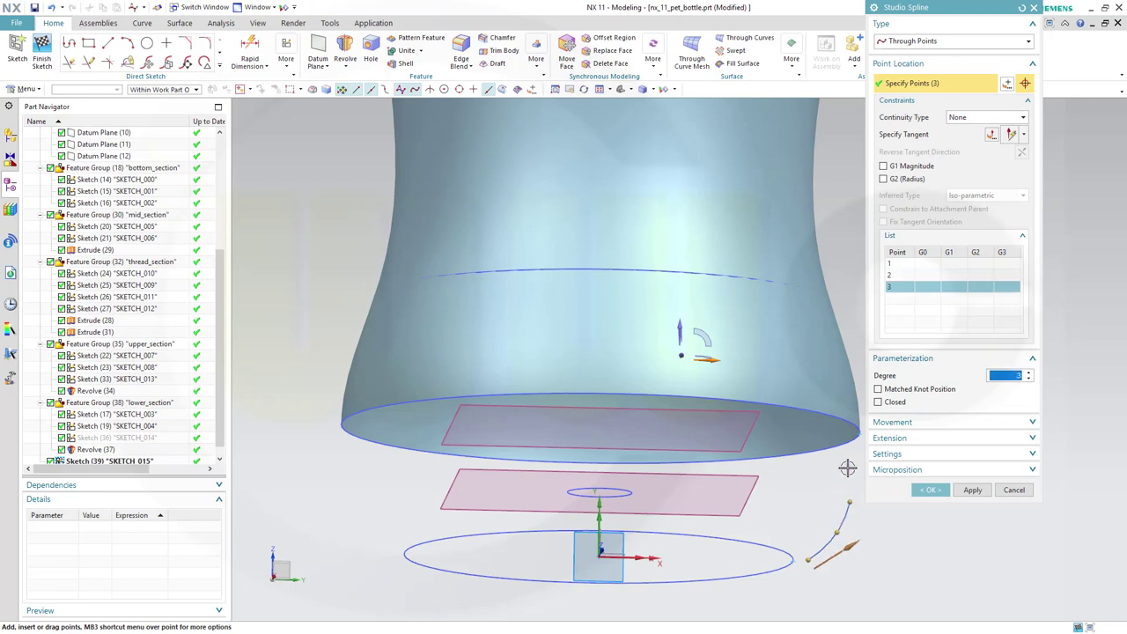
left_click(854, 465)
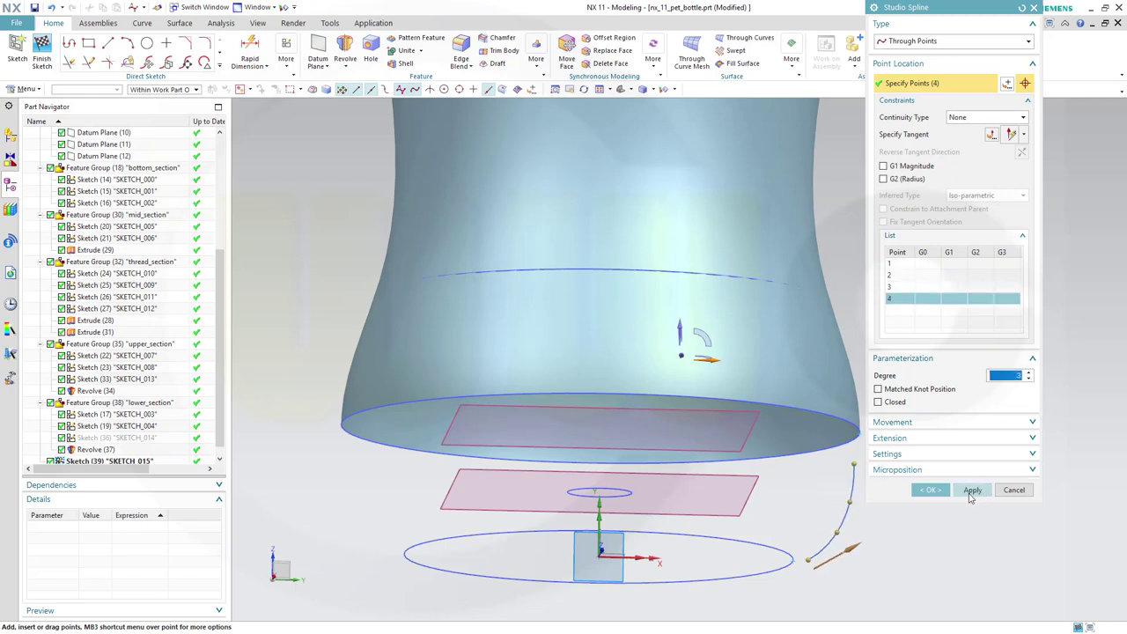
left_click(932, 490)
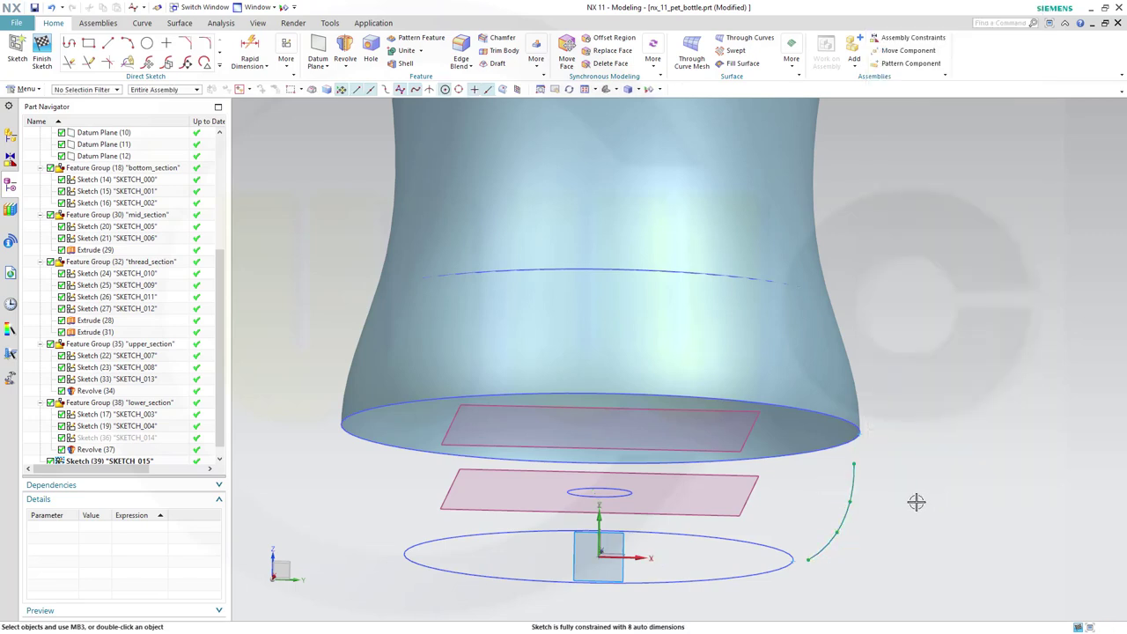
- Make the new spline's lower end point coincident with the base circle's intersection point
scroll(890, 489, "up", 1)
scroll(792, 607, "up", 1)
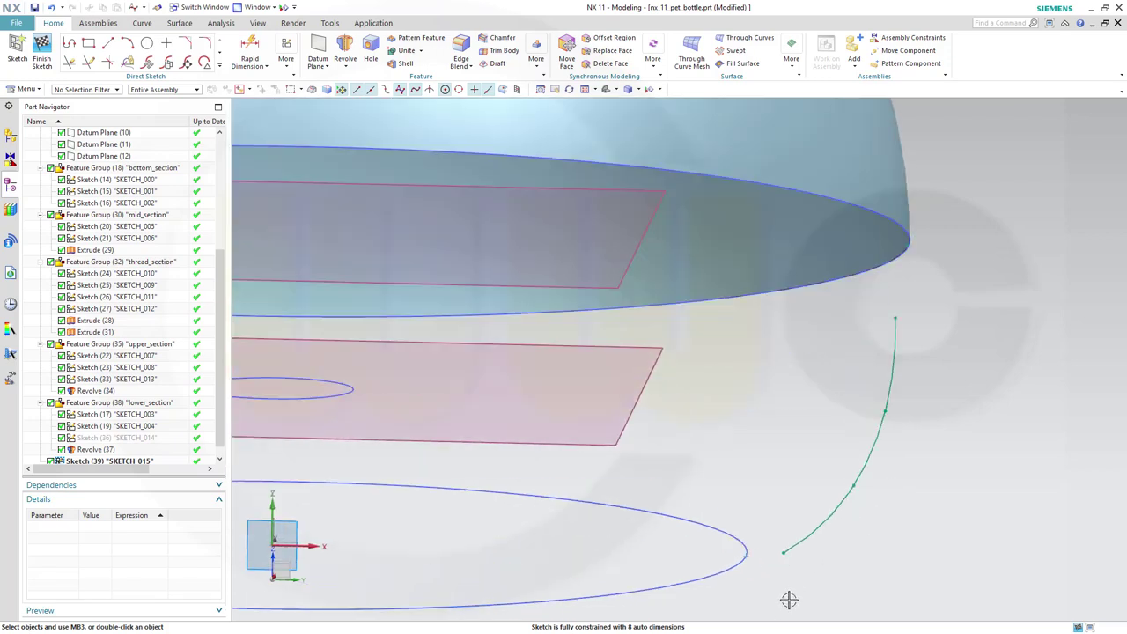
left_click(746, 556)
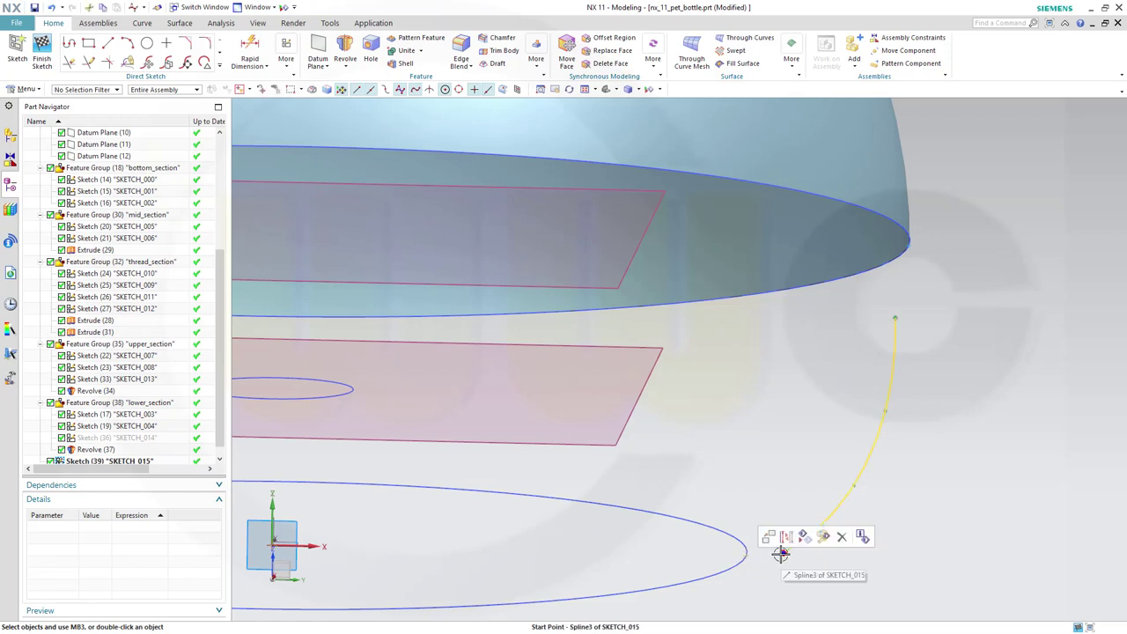
left_click(782, 549)
left_click(805, 535)
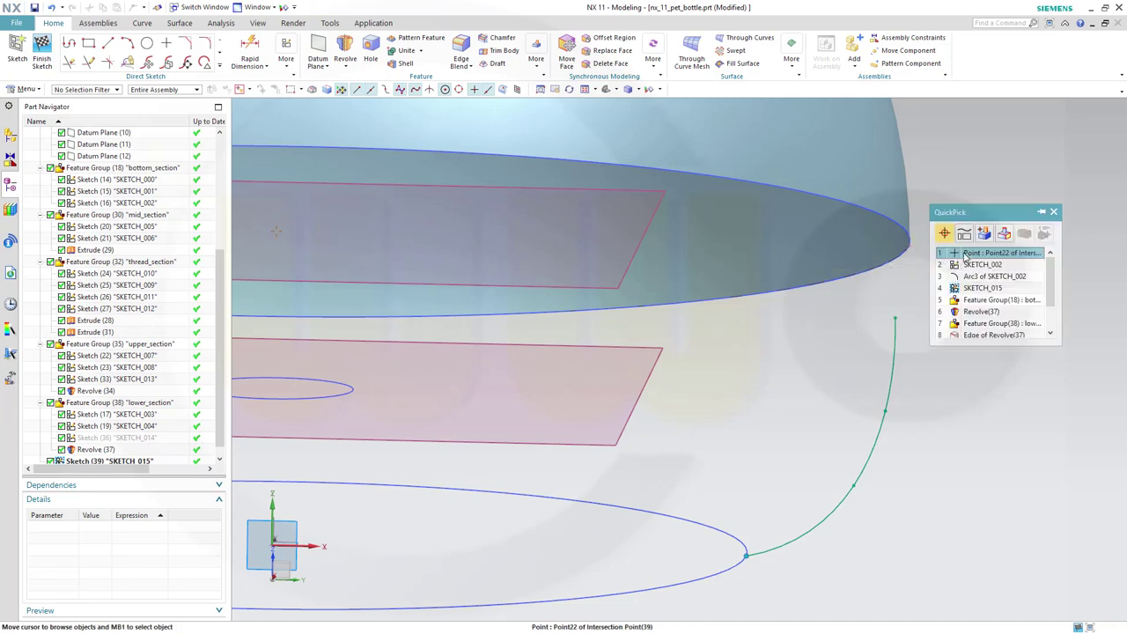
- Make the spline's upper end point coincident with the intersection point on the lower section's bottom circle
left_click(958, 255)
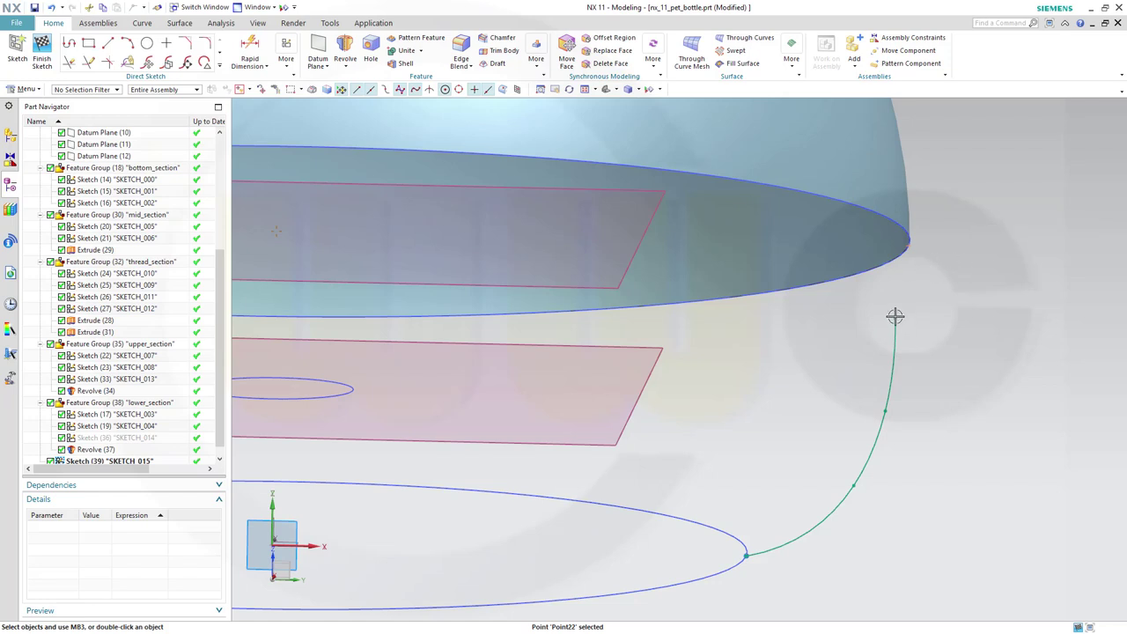
left_click(895, 319)
left_click(918, 297)
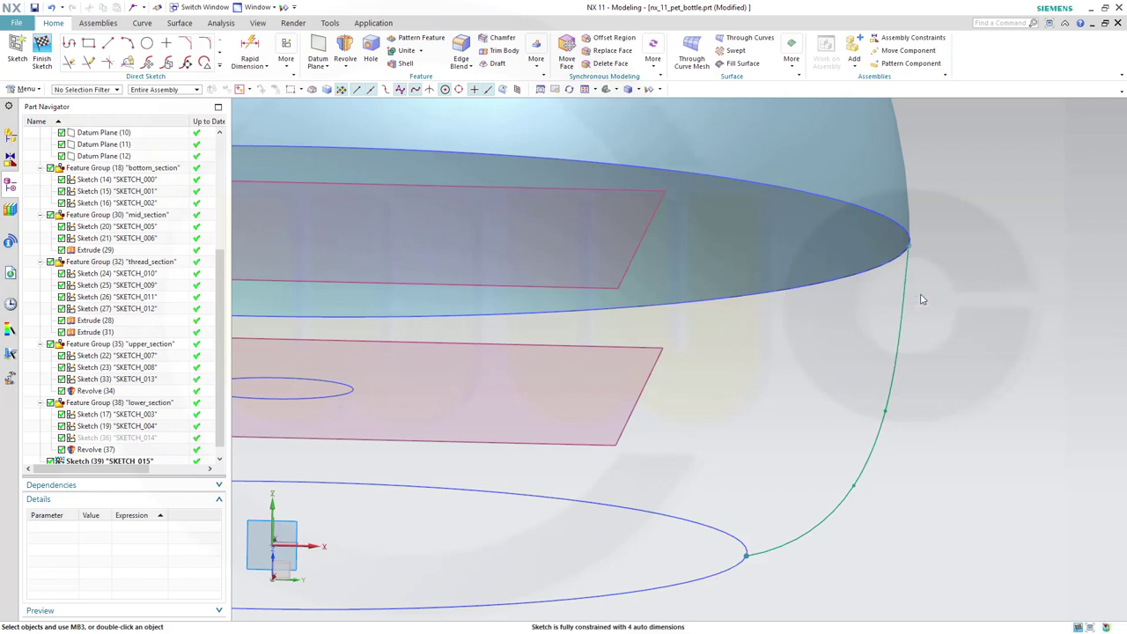
- Edit the studio spline and set a G1 tangent along XC at its lower end, point 1
mouse_move(816, 361)
middle_mouse_down()
mouse_move(809, 379)
mouse_move(790, 374)
mouse_move(806, 384)
mouse_move(908, 315)
middle_mouse_up()
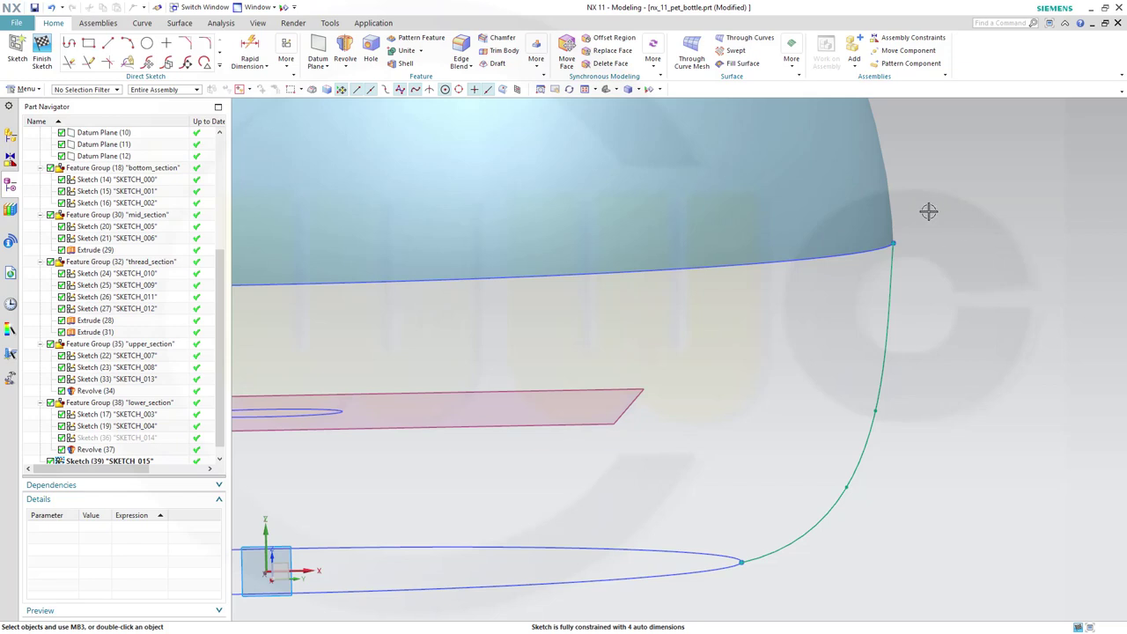
mouse_move(932, 236)
middle_mouse_down()
mouse_move(916, 238)
mouse_move(928, 239)
middle_mouse_up()
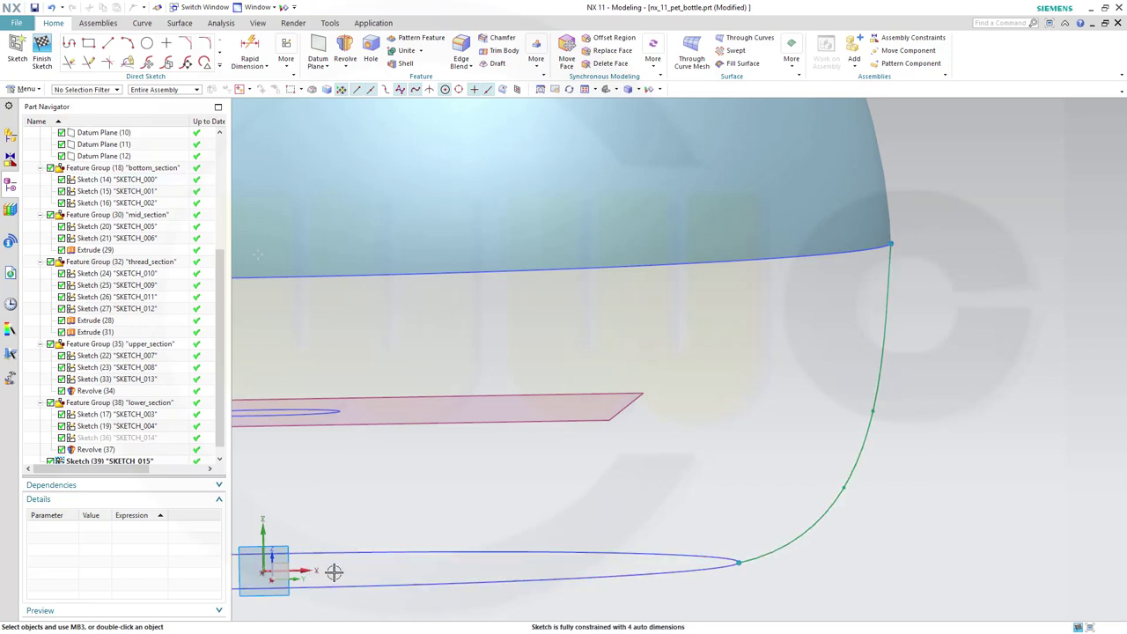
double_click(778, 552)
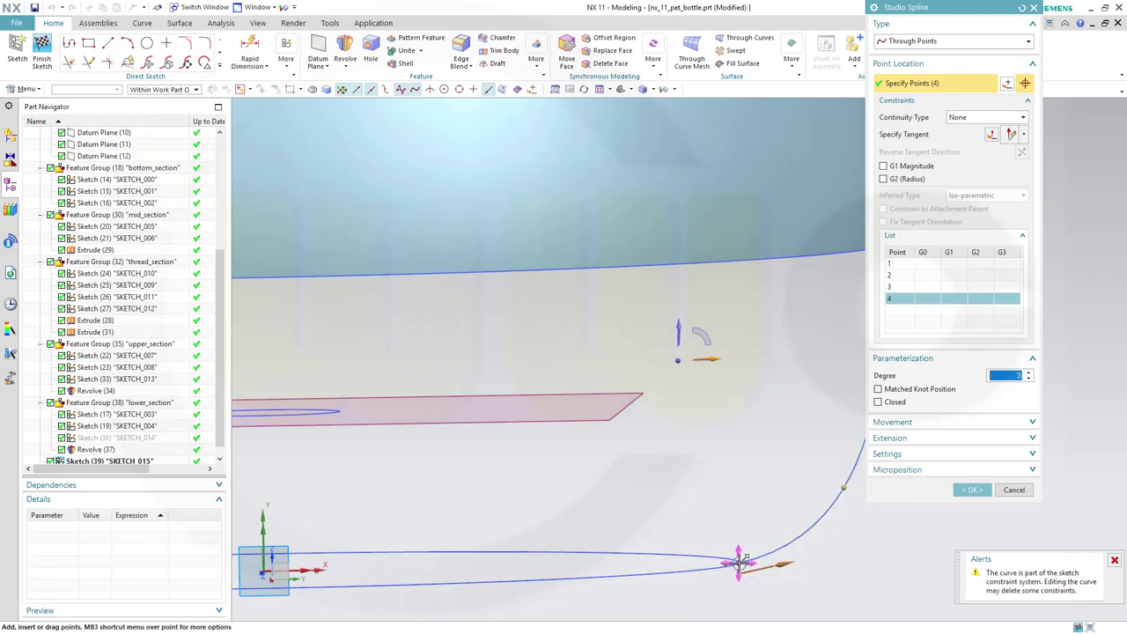
left_click(907, 264)
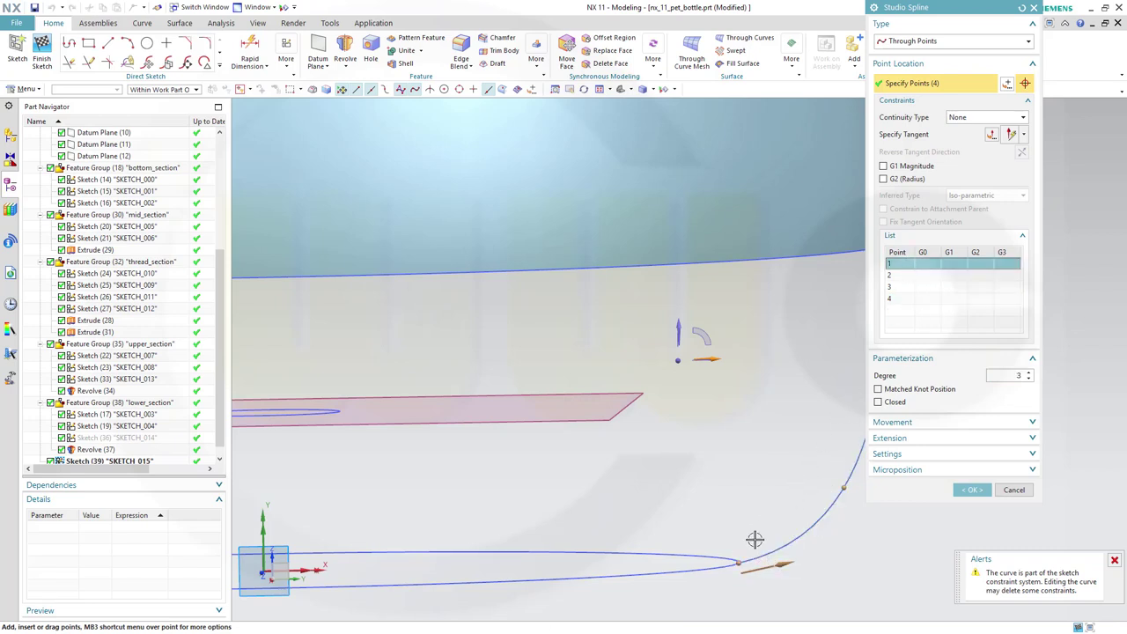
left_click(736, 560)
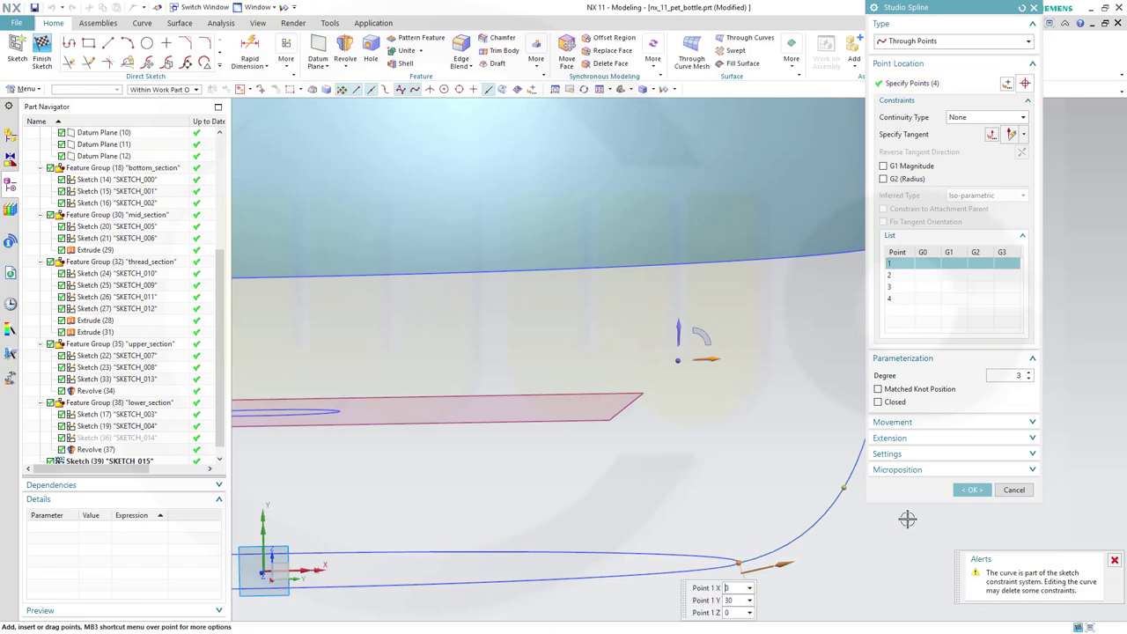
left_click(1024, 135)
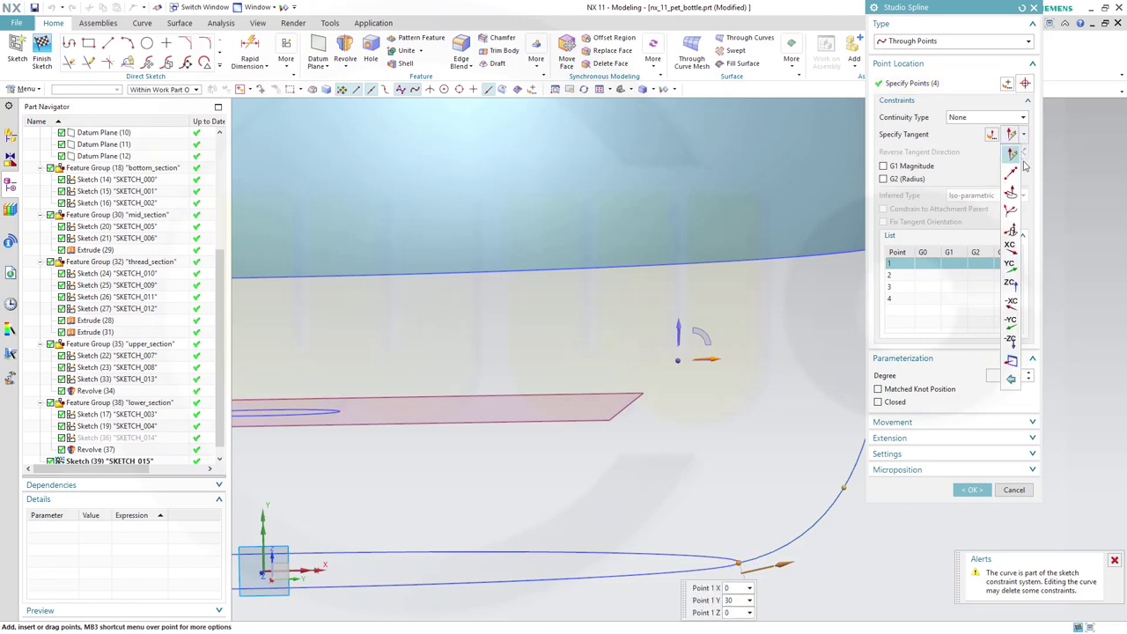
left_click(1012, 253)
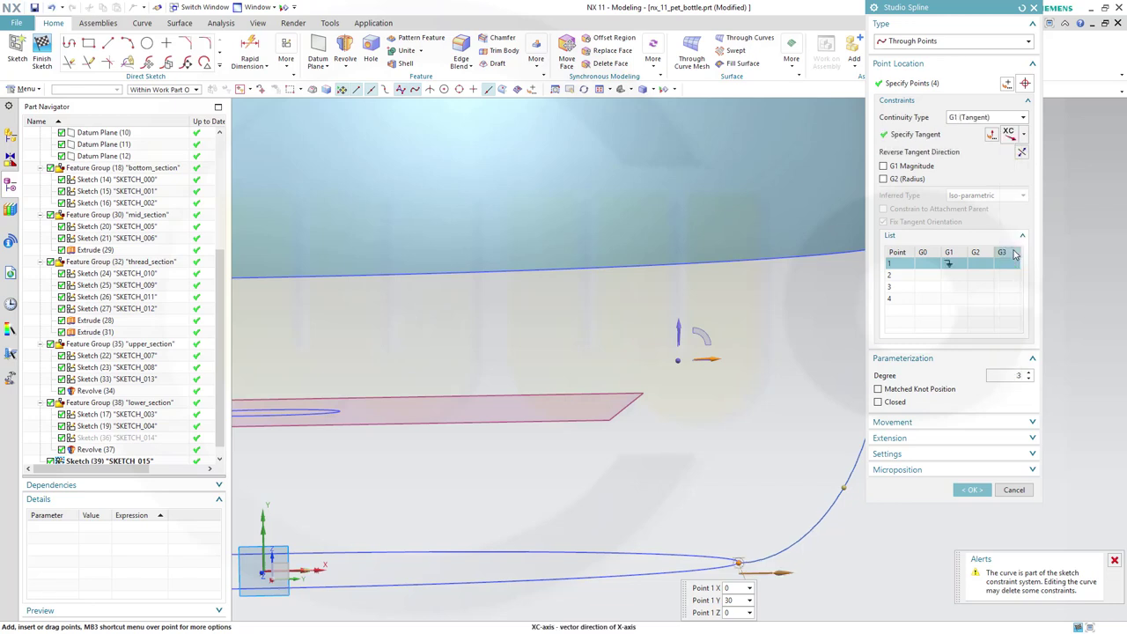
left_click(965, 491)
- Set a G1 tangent along YC at the spline's upper end, point 4, and accept the spline edit
middle_click_drag(801, 367, 668, 368)
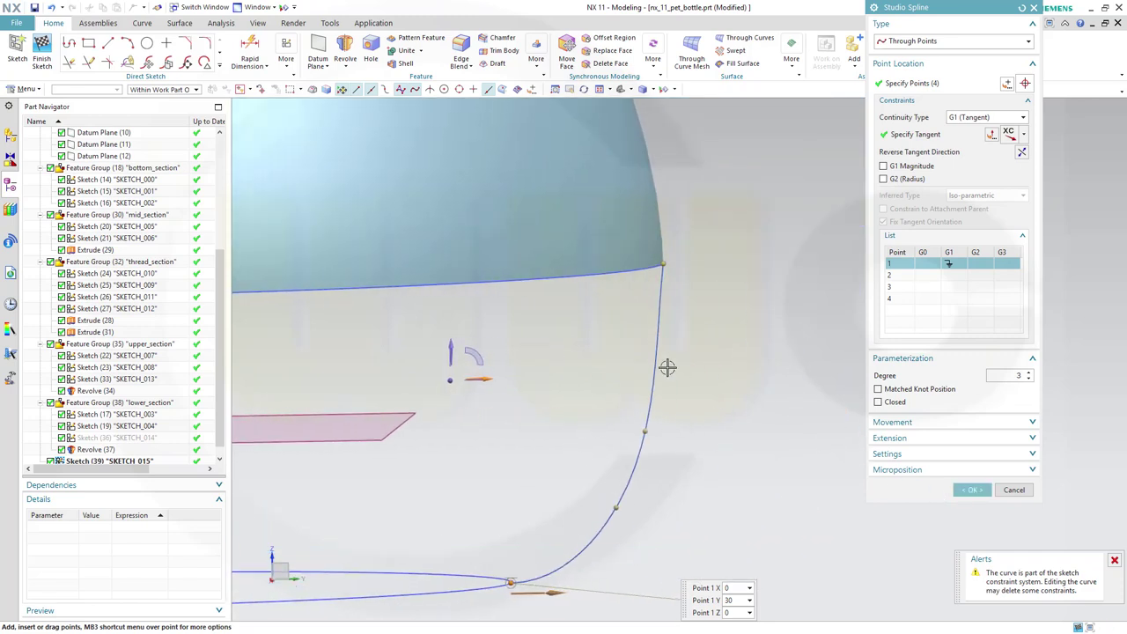
left_click(673, 264)
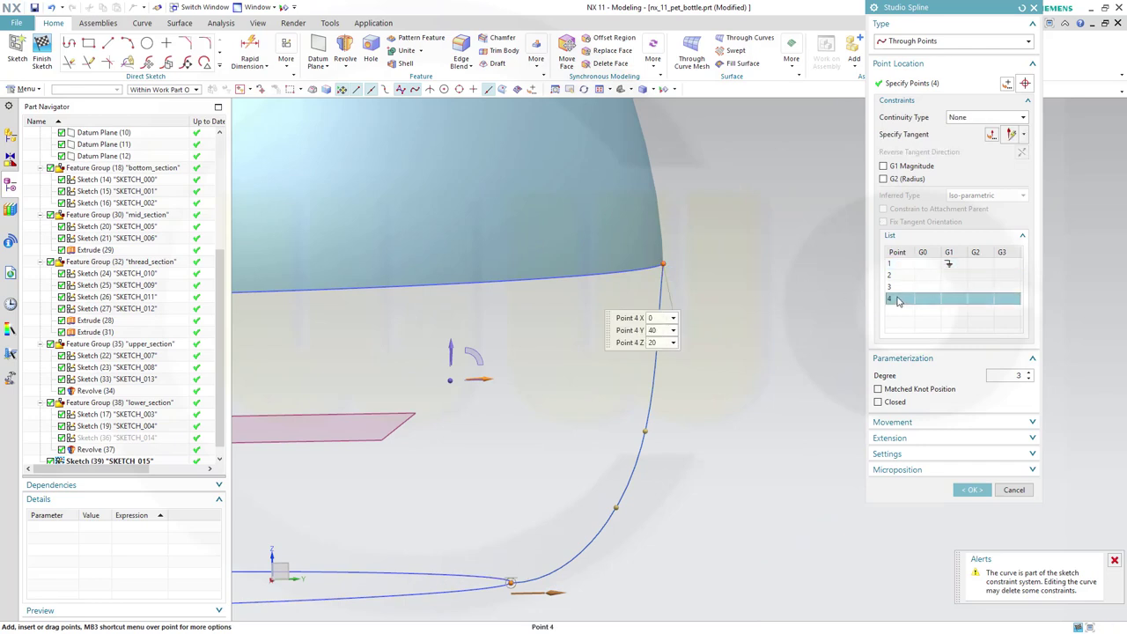
left_click(1023, 135)
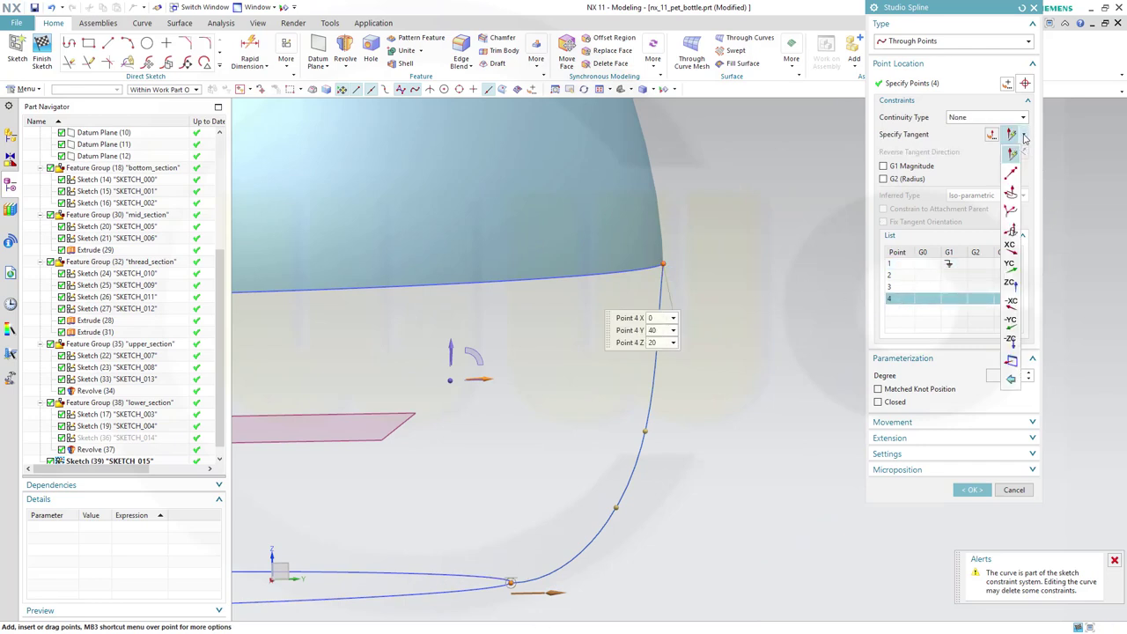
left_click(1013, 266)
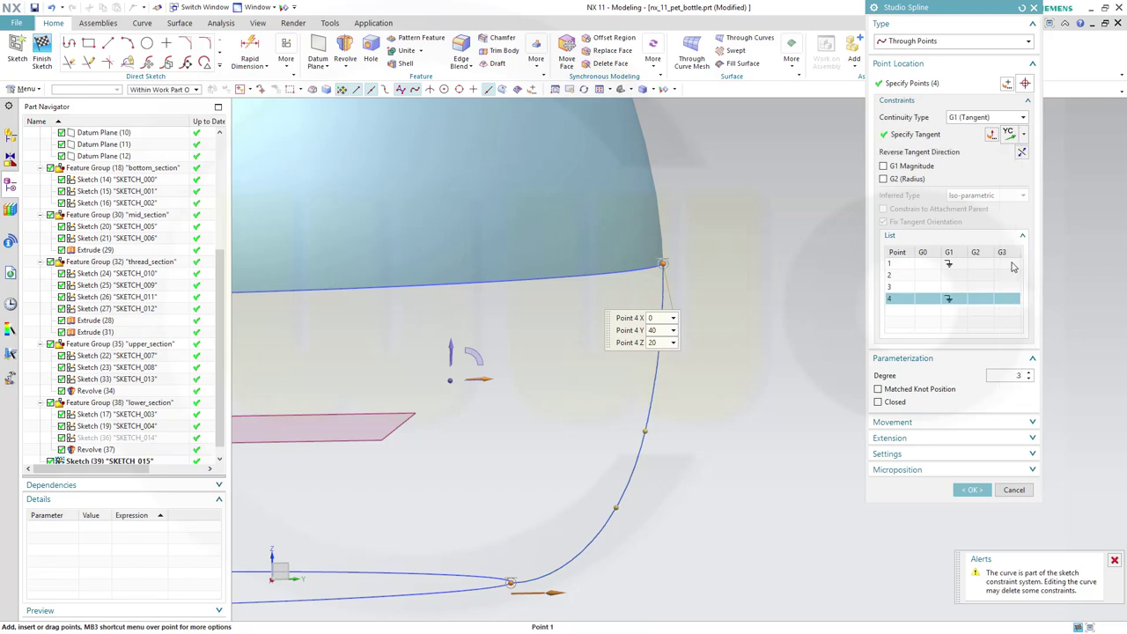
left_click(971, 490)
- Adjust the spline's two middle defining points so the profile drops steeply and rounds more tightly into the base
scroll(661, 345, "down", 3)
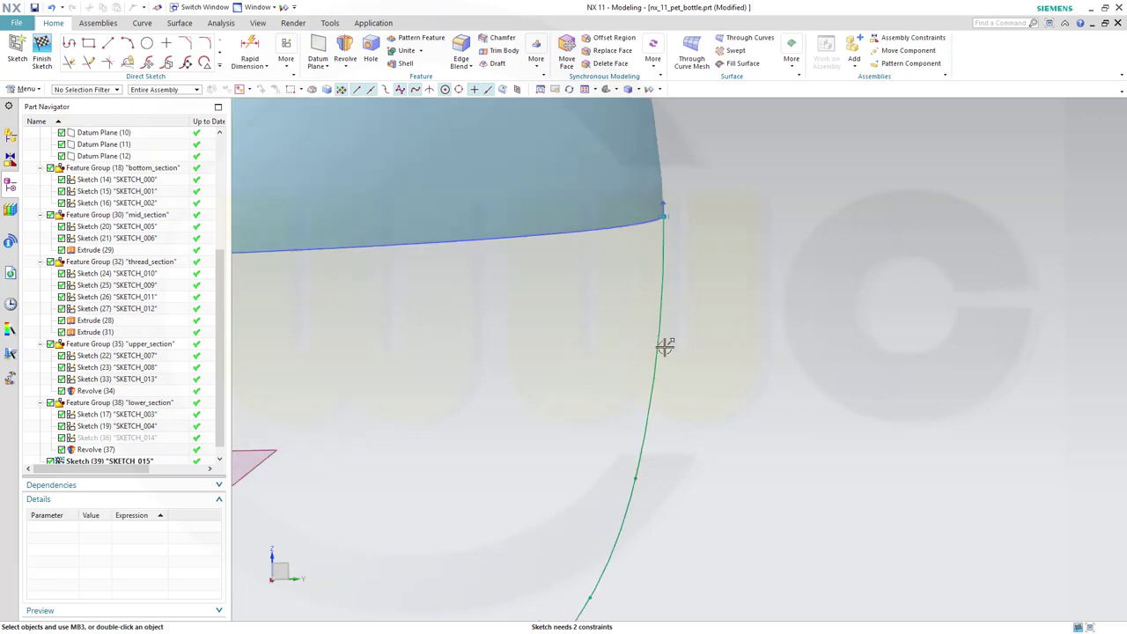
middle_click_drag(609, 389, 752, 294, "shift")
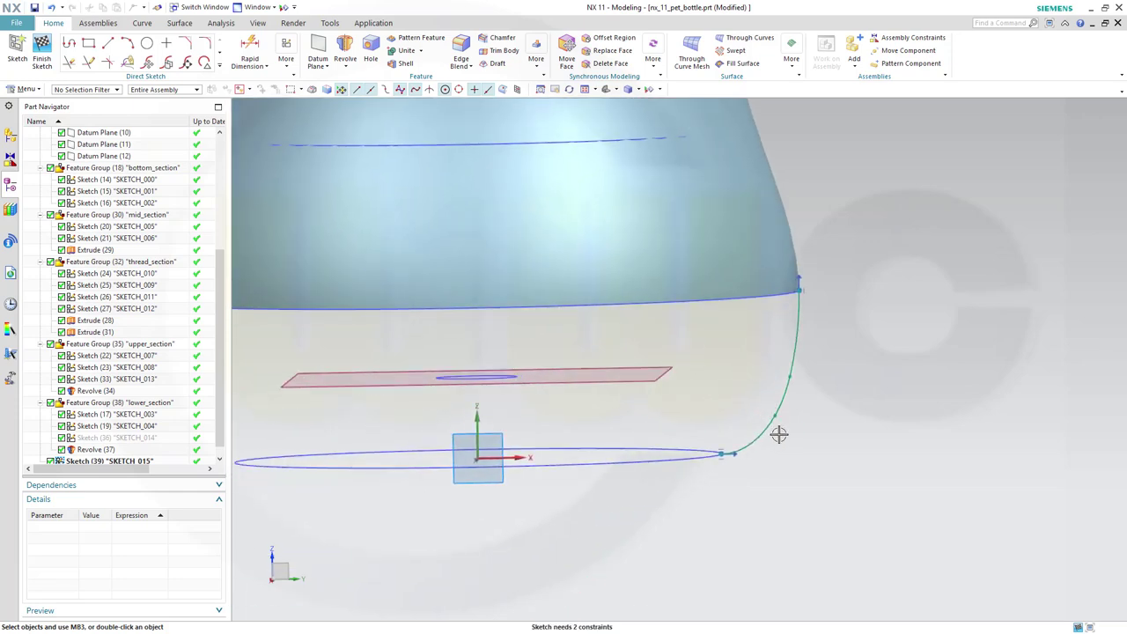
scroll(781, 432, "up", 3)
left_click_drag(771, 406, 776, 417)
left_click_drag(798, 343, 808, 344)
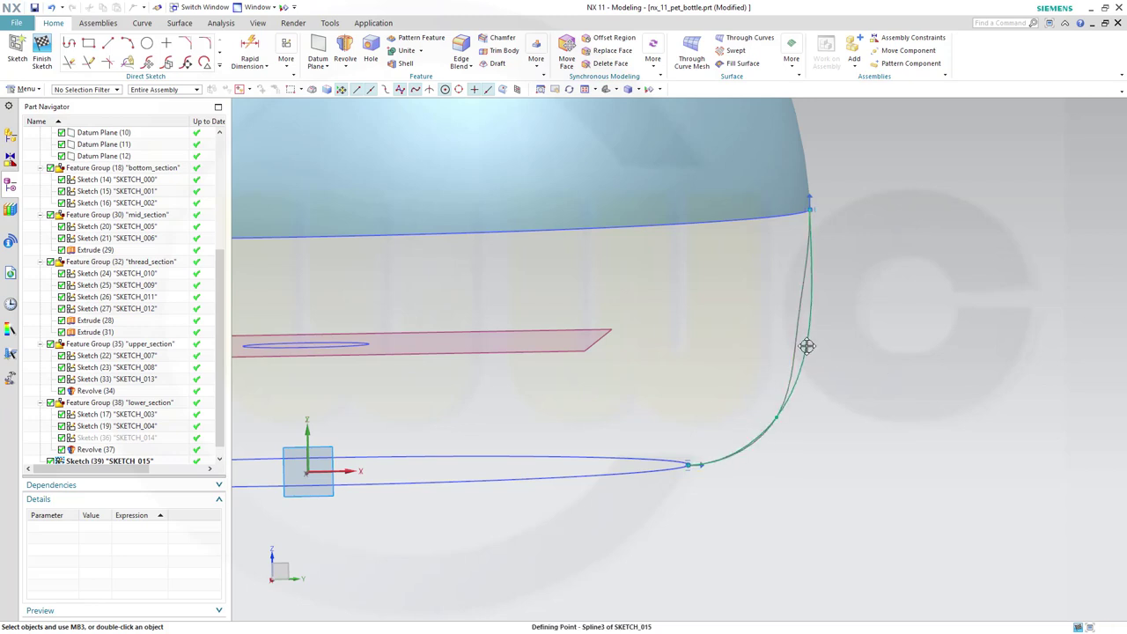
left_click_drag(807, 346, 807, 346)
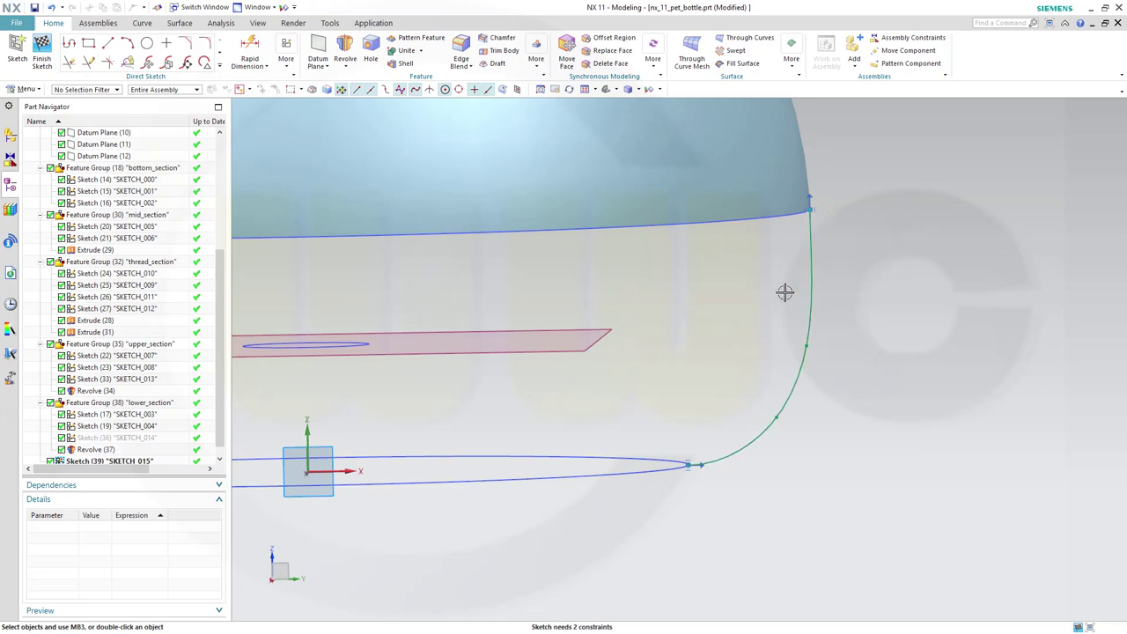
scroll(756, 283, "down", 2)
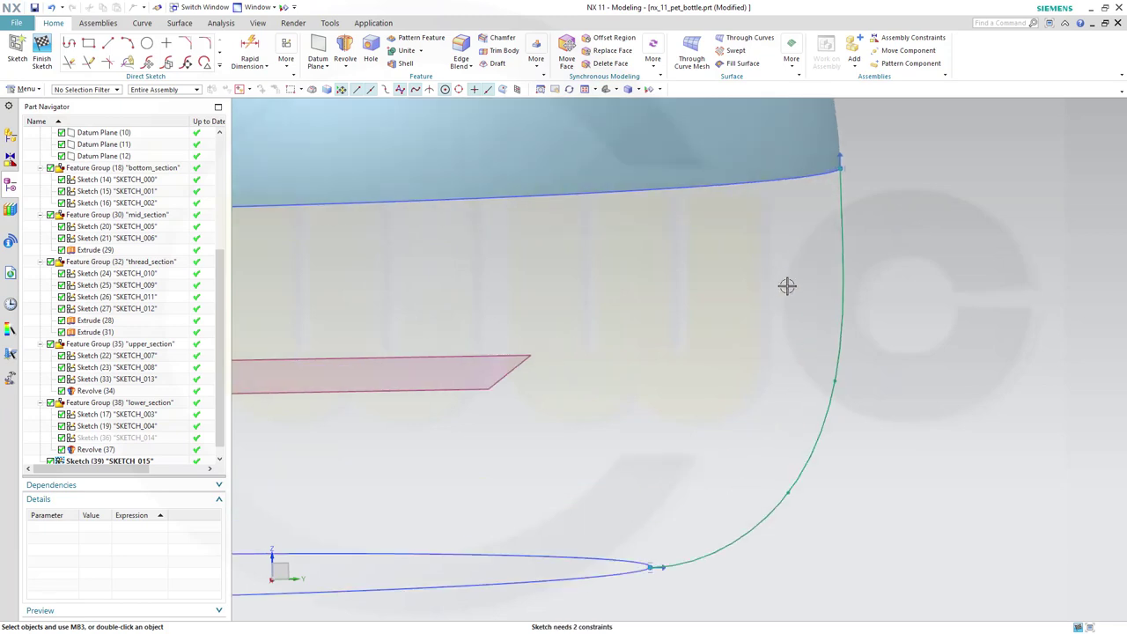
left_click_drag(837, 383, 828, 372)
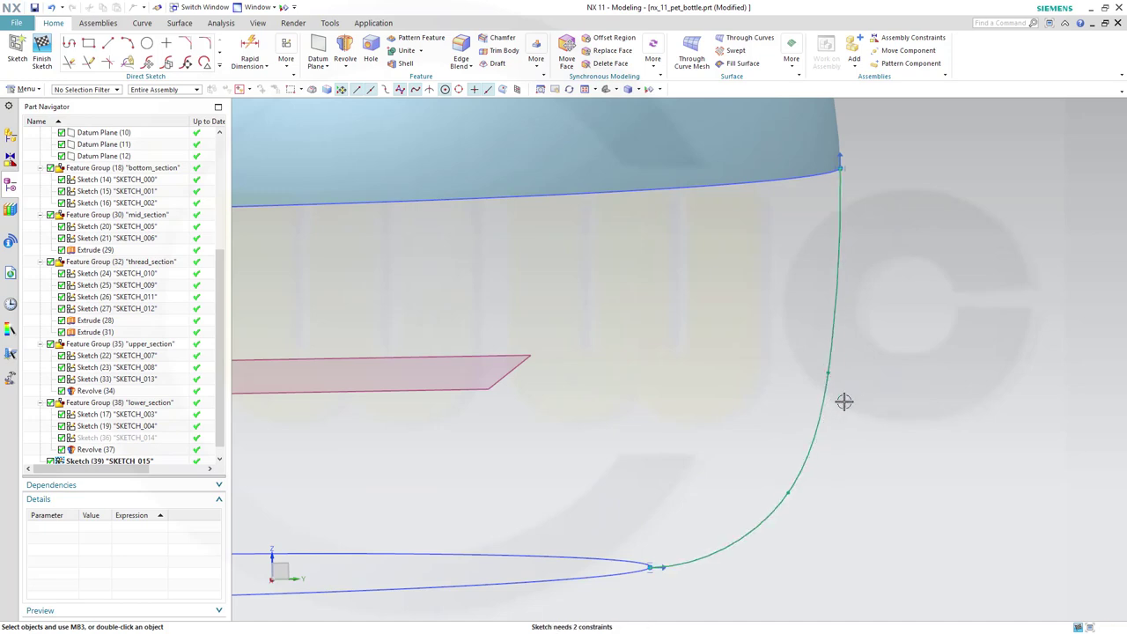
left_click_drag(788, 493, 768, 523)
scroll(880, 498, "down", 3)
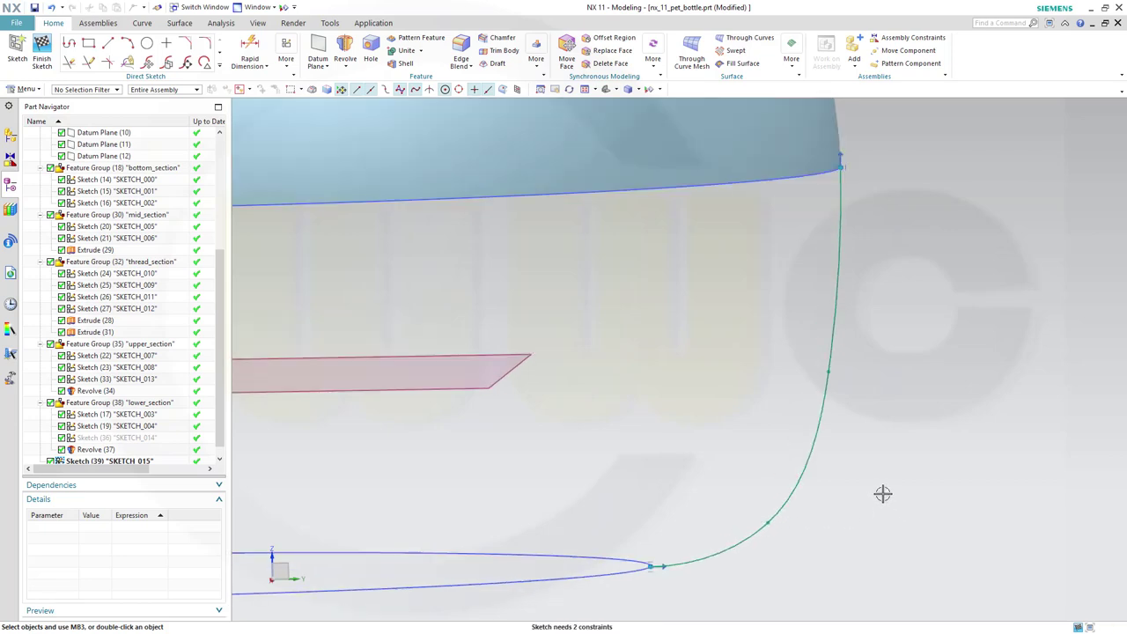
- Finish the sketch and revolve the profile spline 360° about the vertical Z axis as a sheet body
left_click(40, 48)
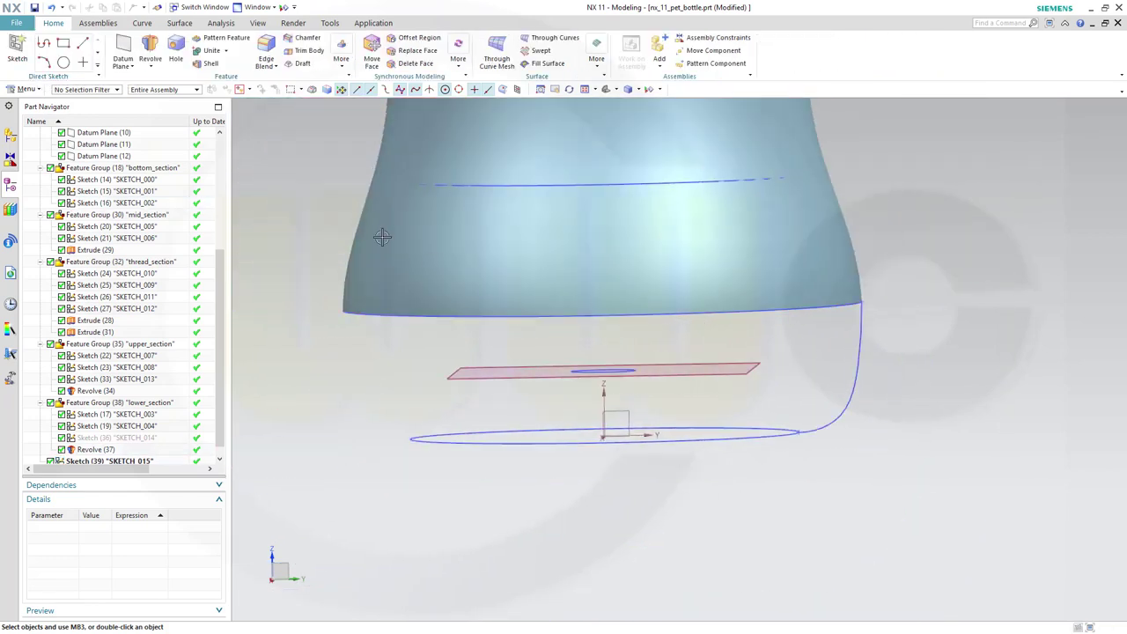
left_click(149, 50)
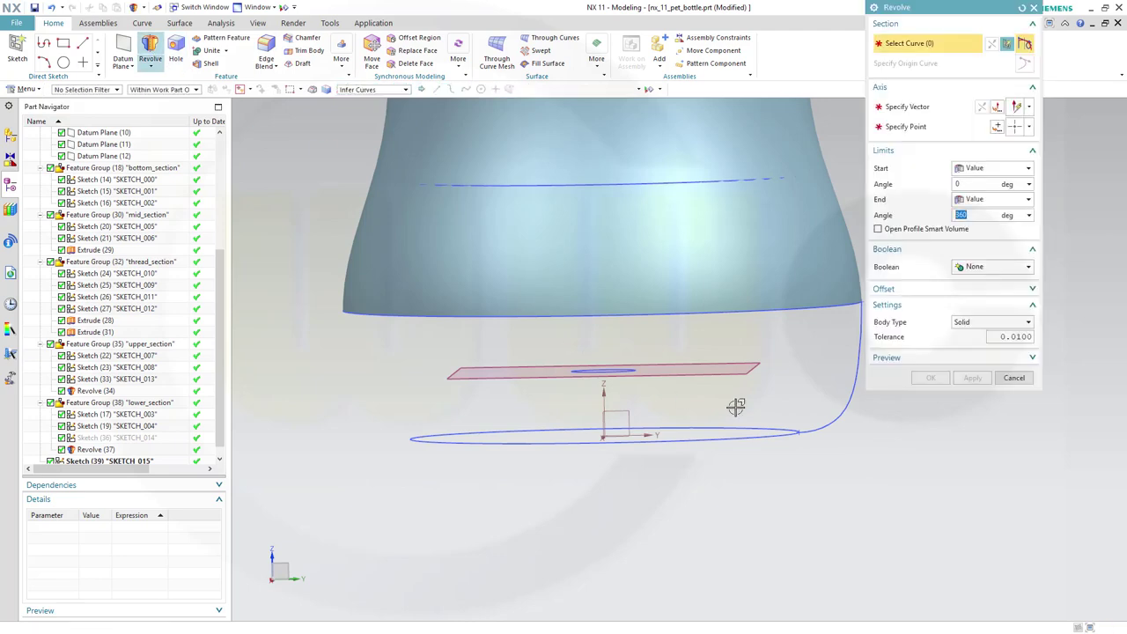
left_click(856, 416)
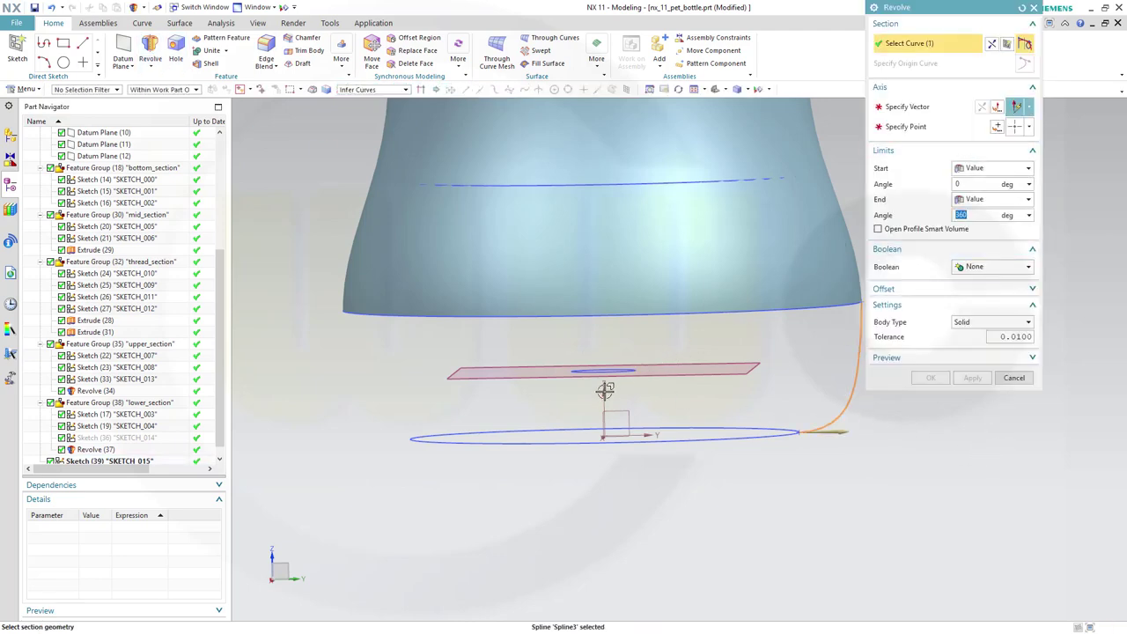
left_click(912, 111)
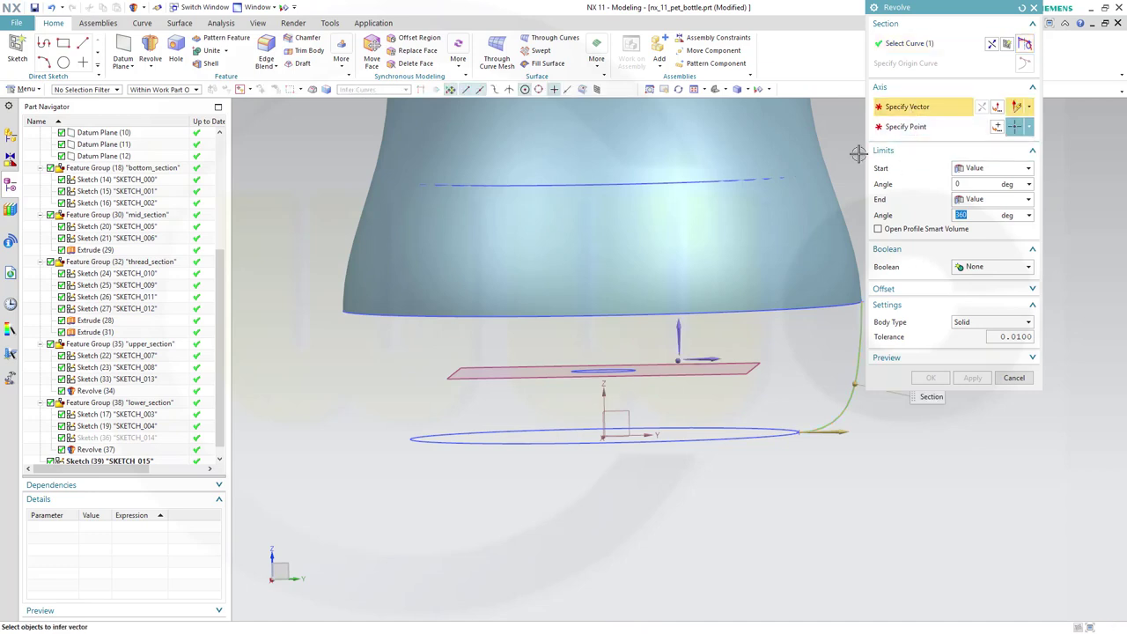
left_click(602, 396)
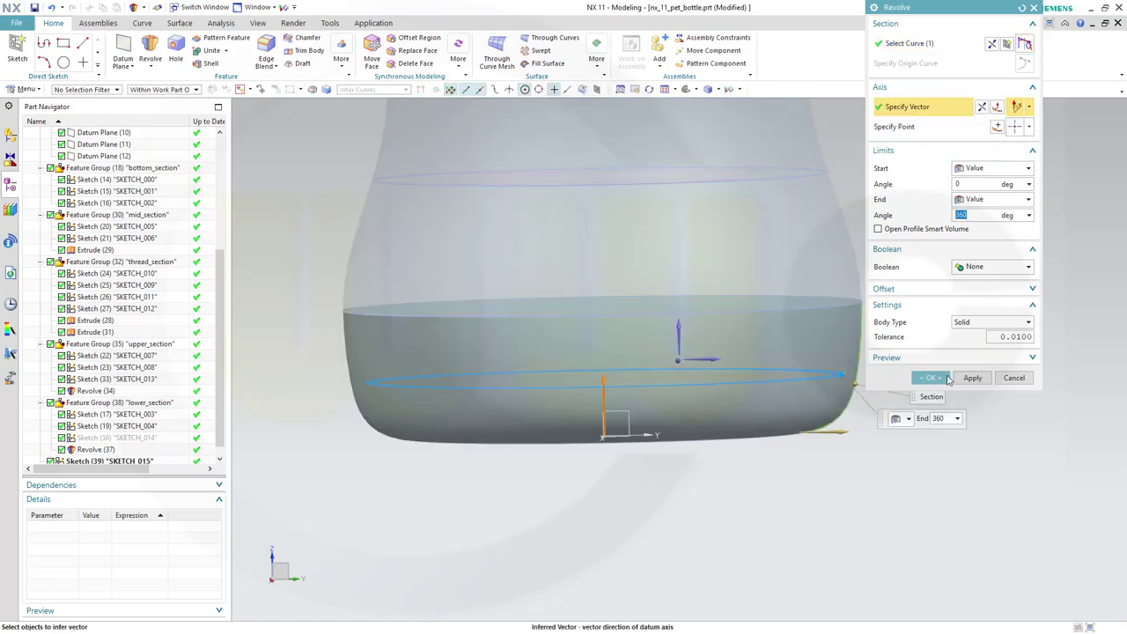
left_click(1029, 322)
left_click(972, 344)
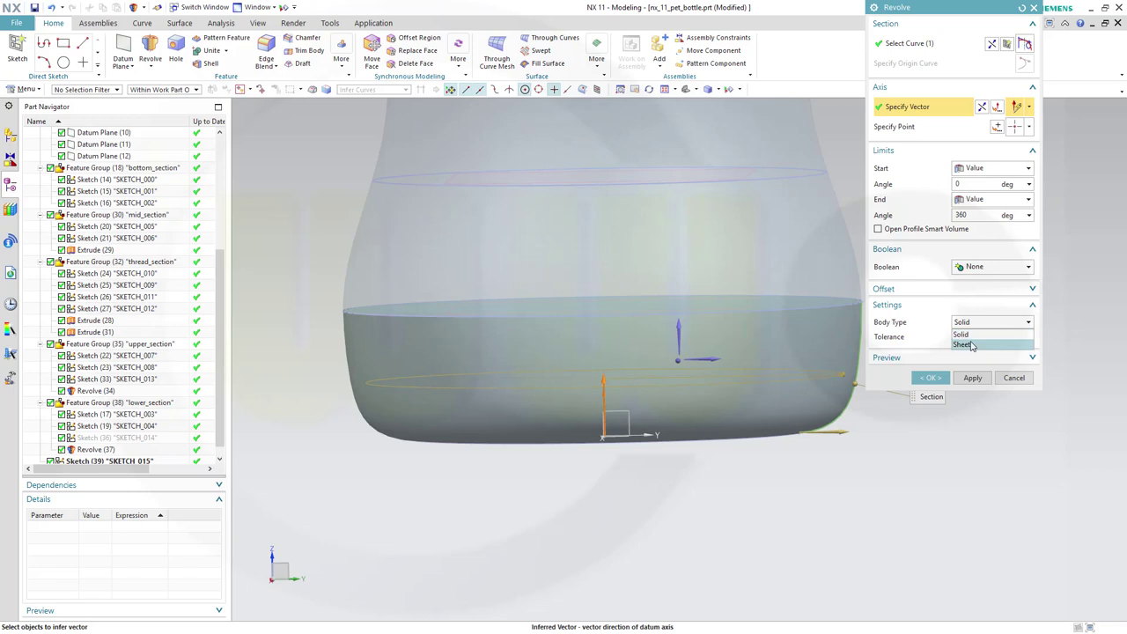
left_click(939, 380)
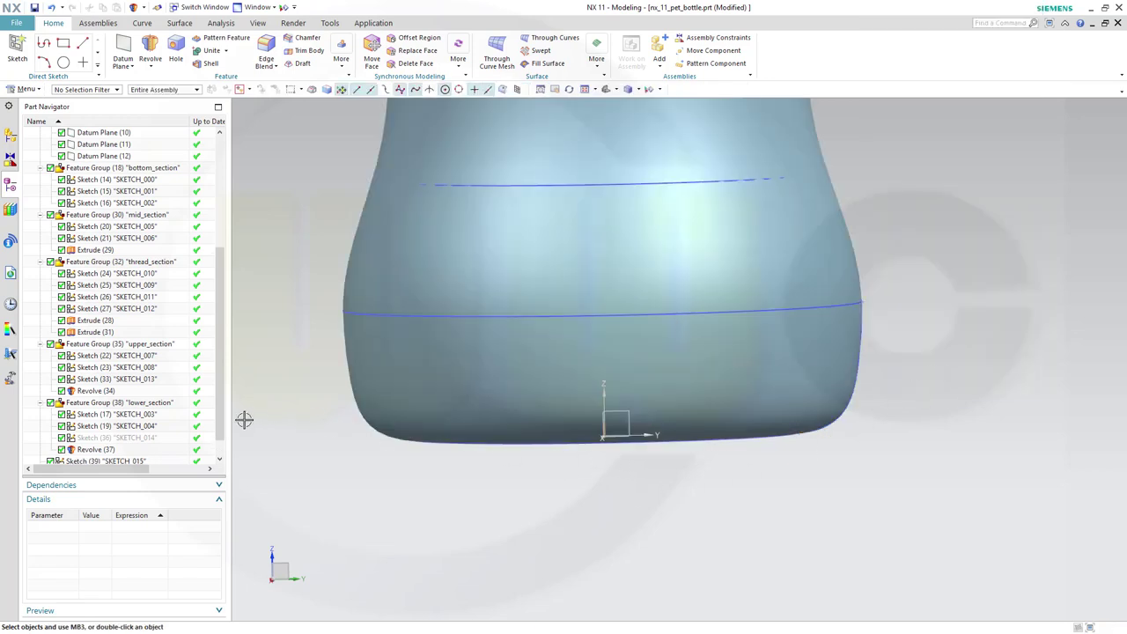
- Move SKETCH_015 and the new revolve into the bottom_section feature group
scroll(224, 435, "down", 1)
left_click(86, 439)
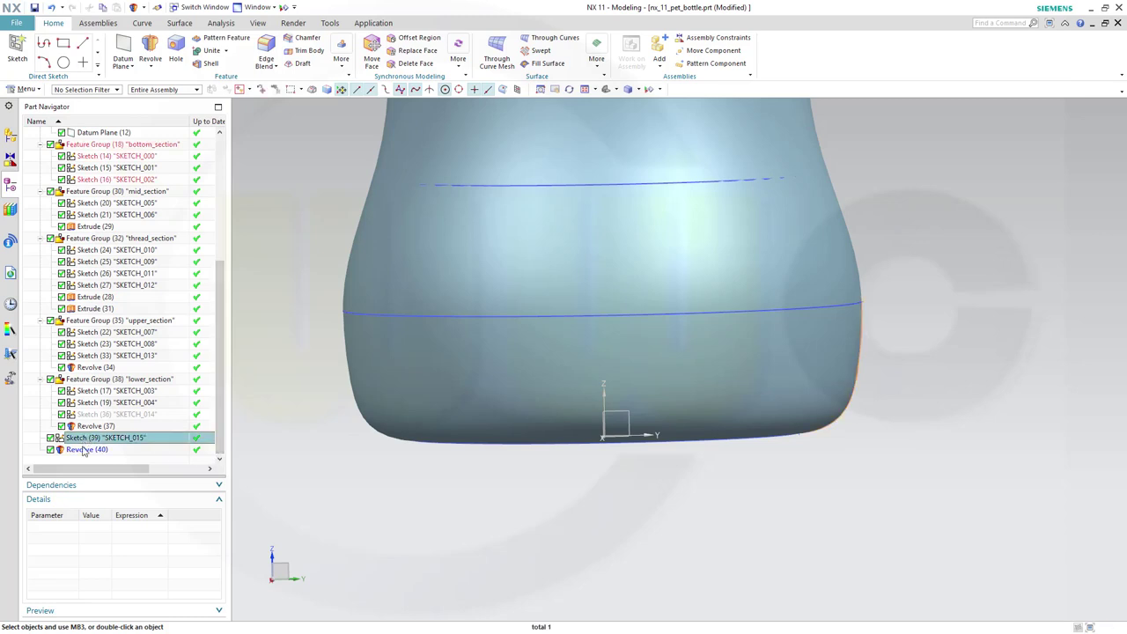
left_click(85, 451, "ctrl")
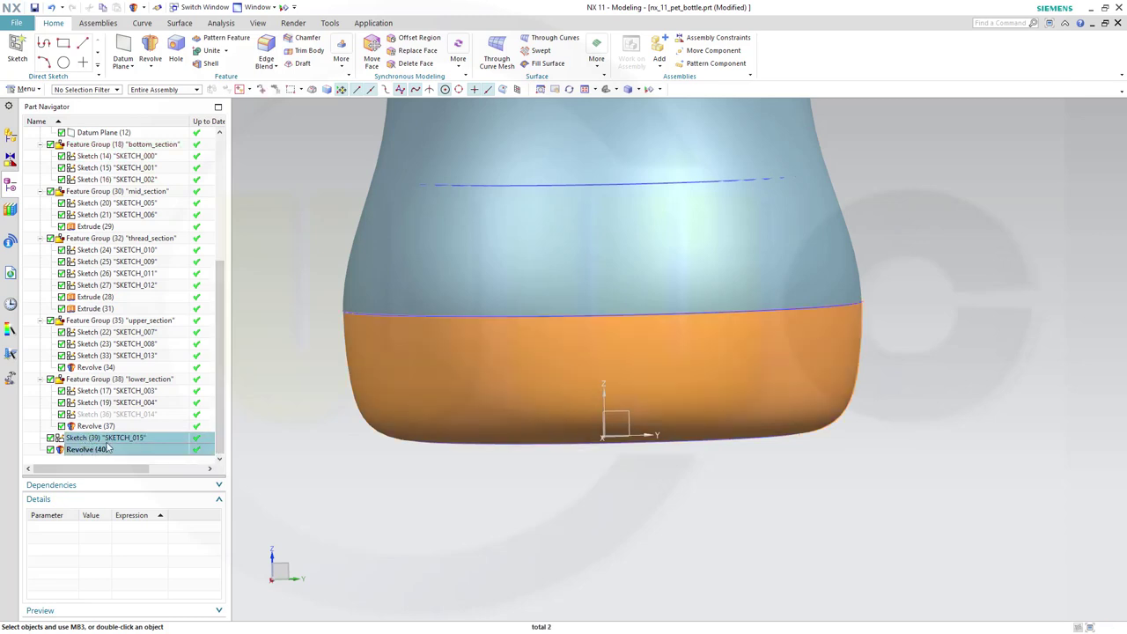
left_click_drag(111, 446, 169, 154)
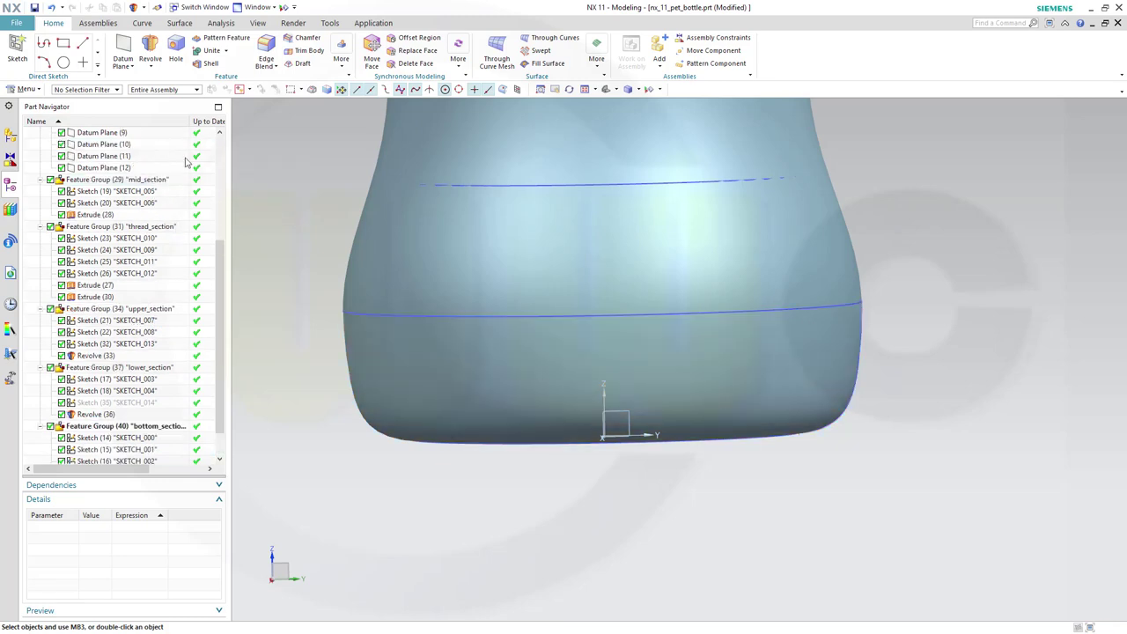
- Create a bounded plane from the small circle inside the base opening and move it into the bottom_section feature group
scroll(428, 390, "up", 3)
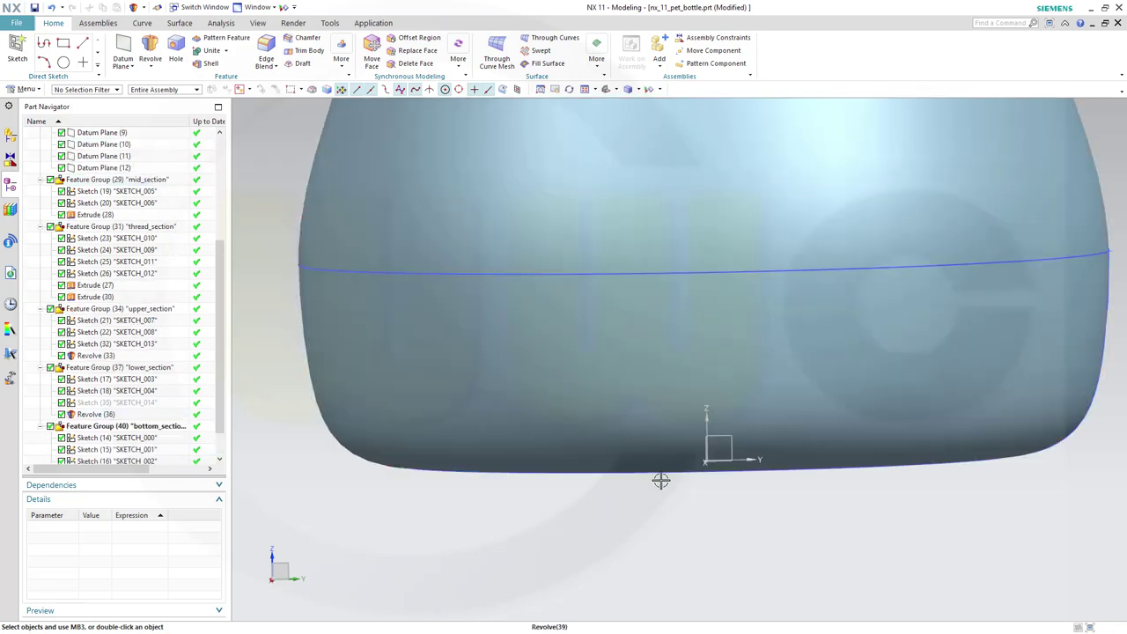
scroll(664, 485, "down", 5)
mouse_move(664, 484)
middle_mouse_down()
mouse_move(679, 531)
mouse_move(675, 402)
mouse_move(705, 314)
mouse_move(738, 439)
middle_mouse_up()
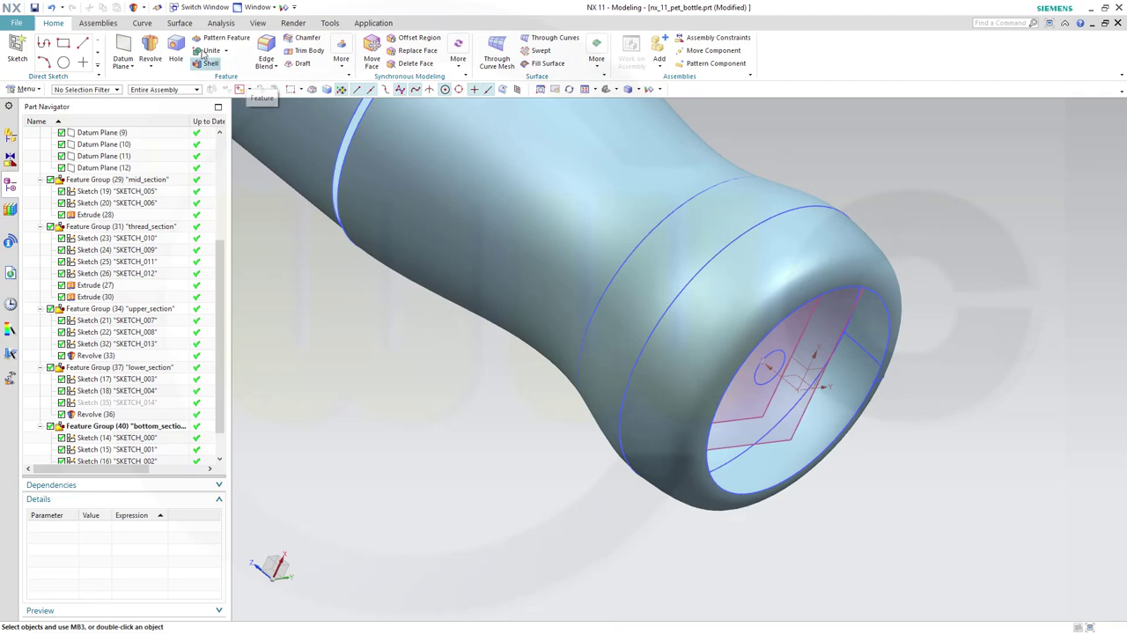
middle_click_drag(819, 370, 752, 352)
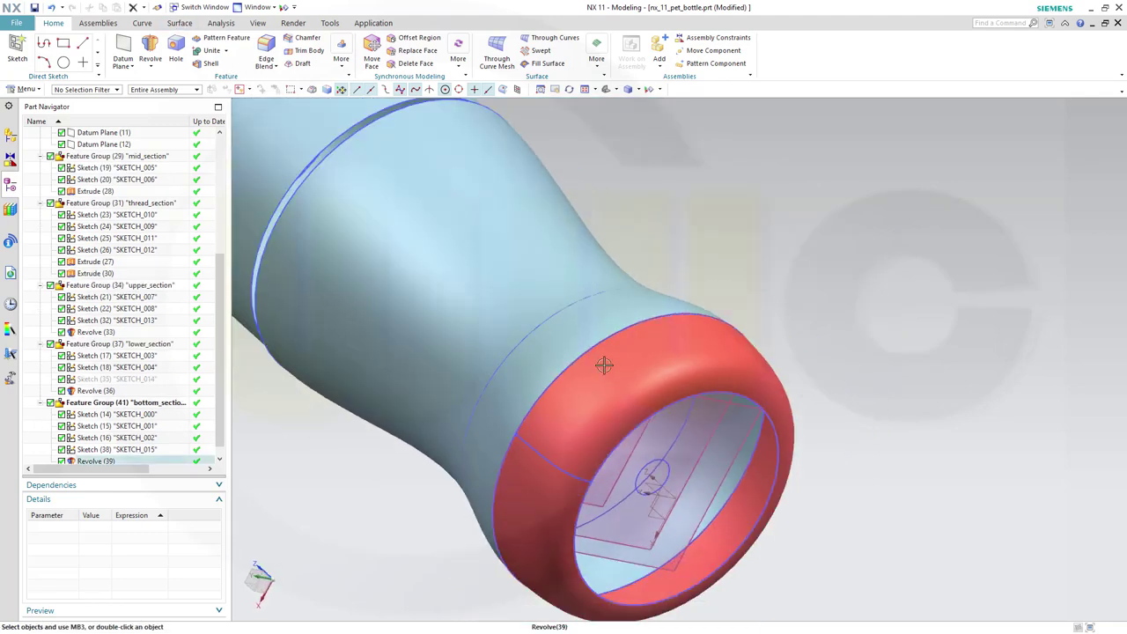
left_click(503, 202)
key("Escape")
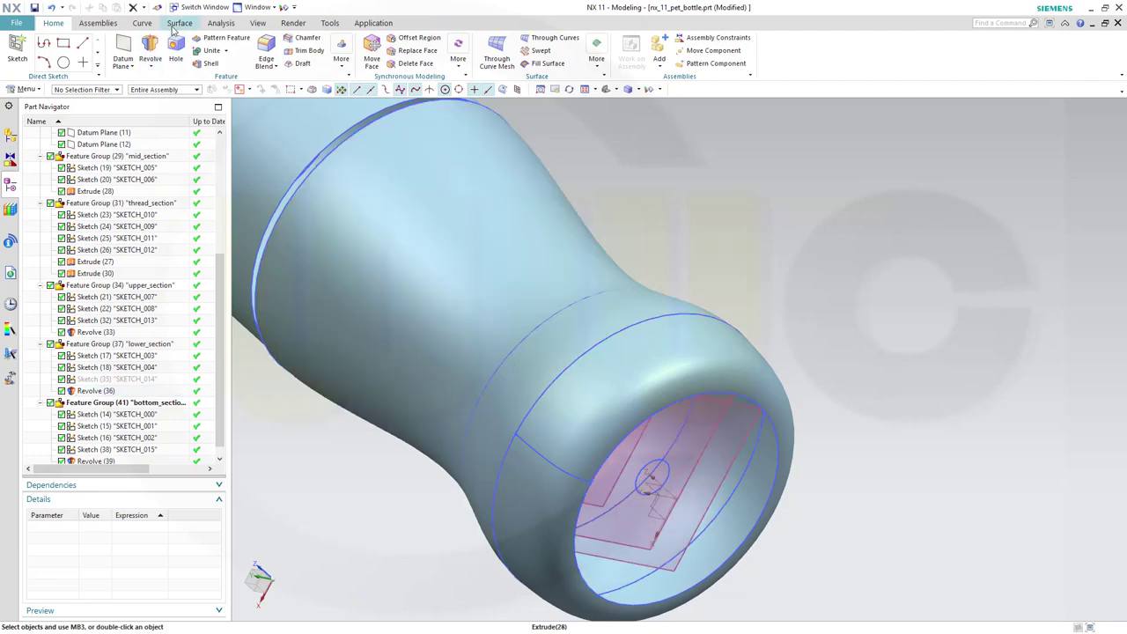
left_click(597, 55)
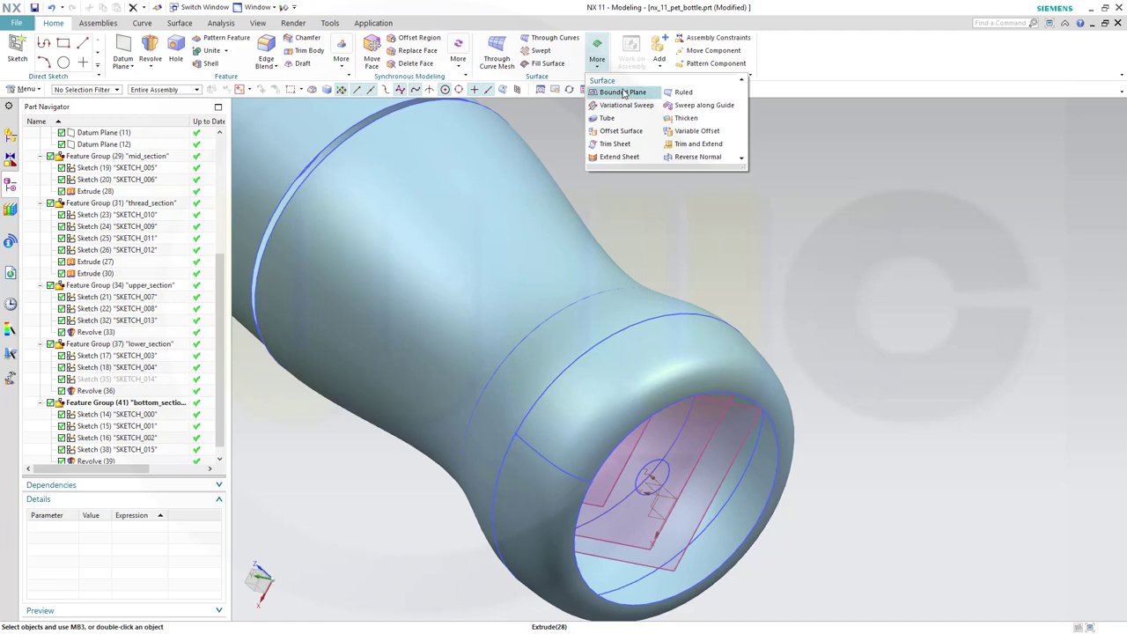
left_click(623, 92)
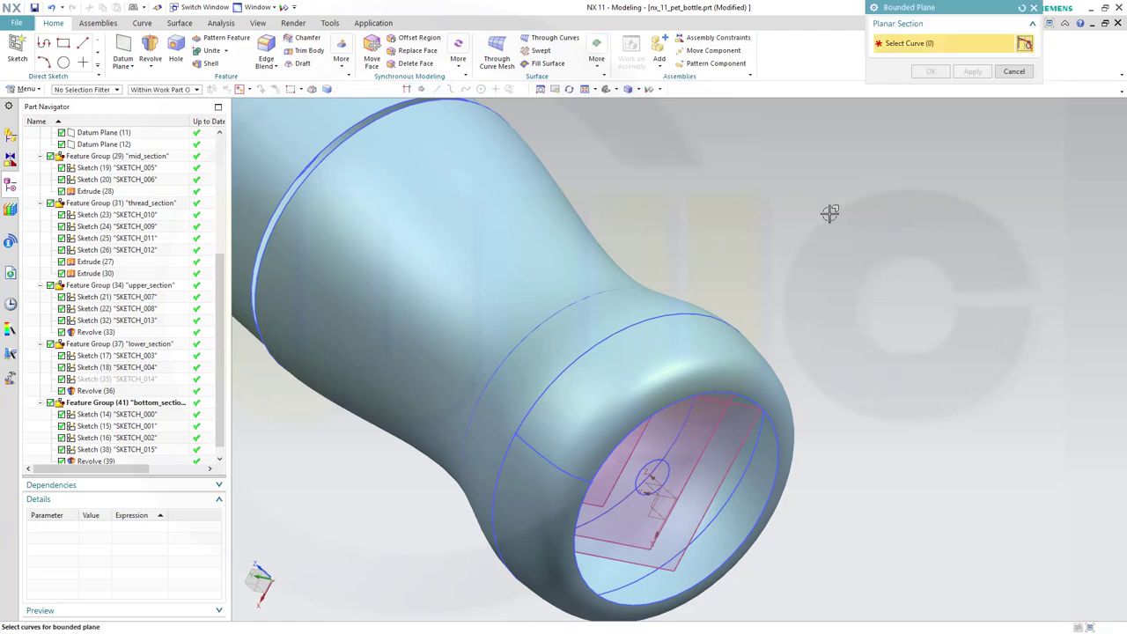
left_click(669, 476)
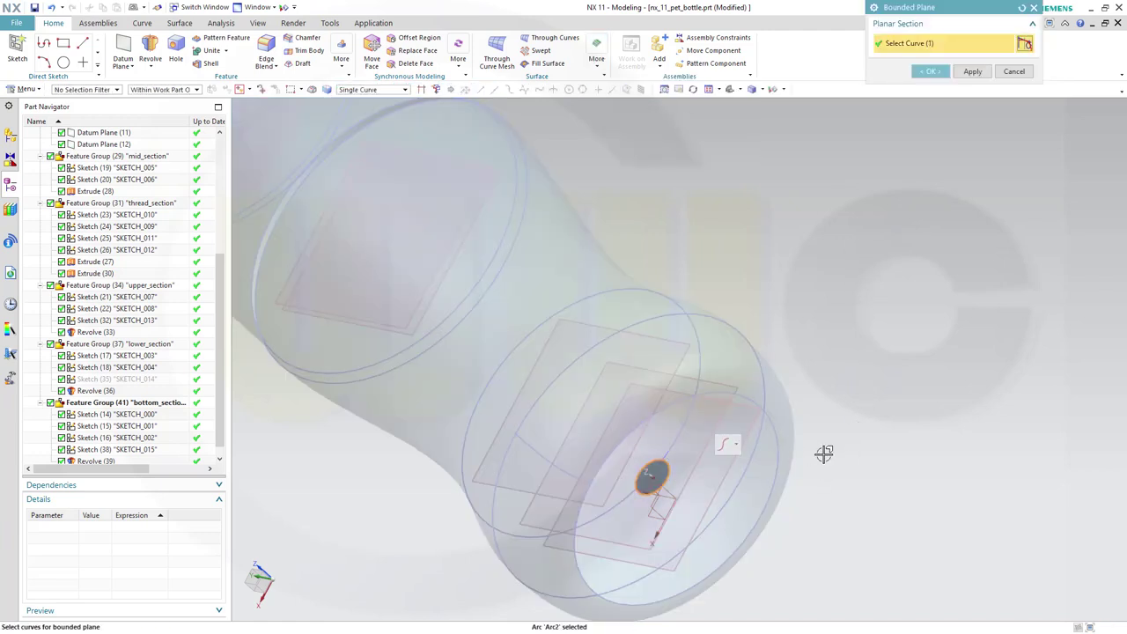
left_click(931, 71)
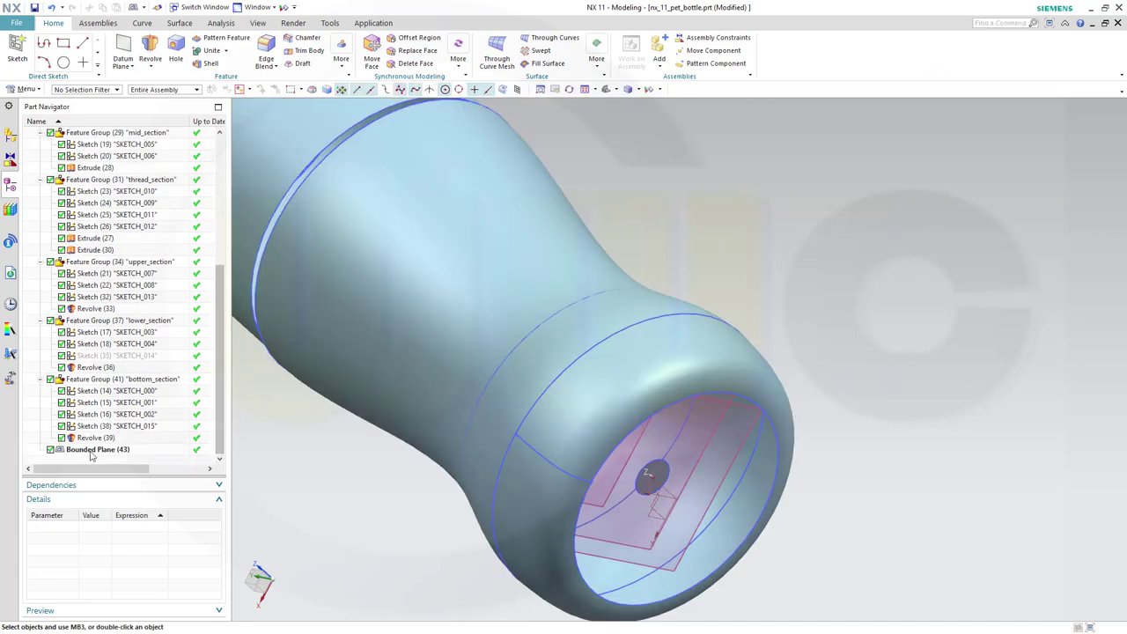
left_click_drag(85, 454, 141, 381)
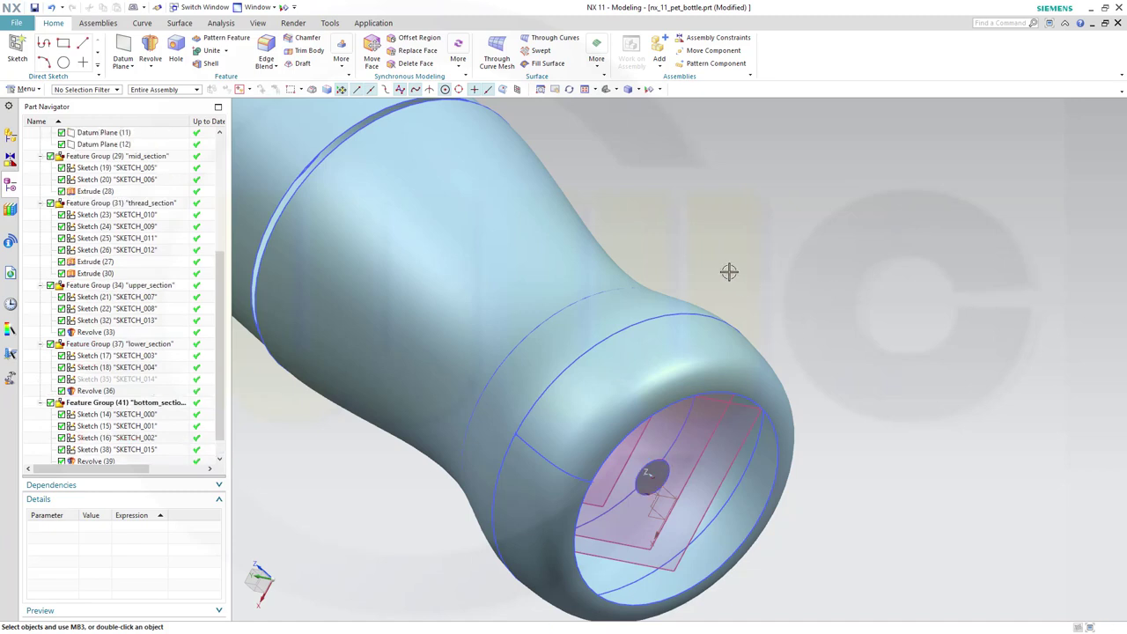
- Start a Through Curves surface with the small base circle as first section, G1 tangent to the bounded plane
left_click(553, 37)
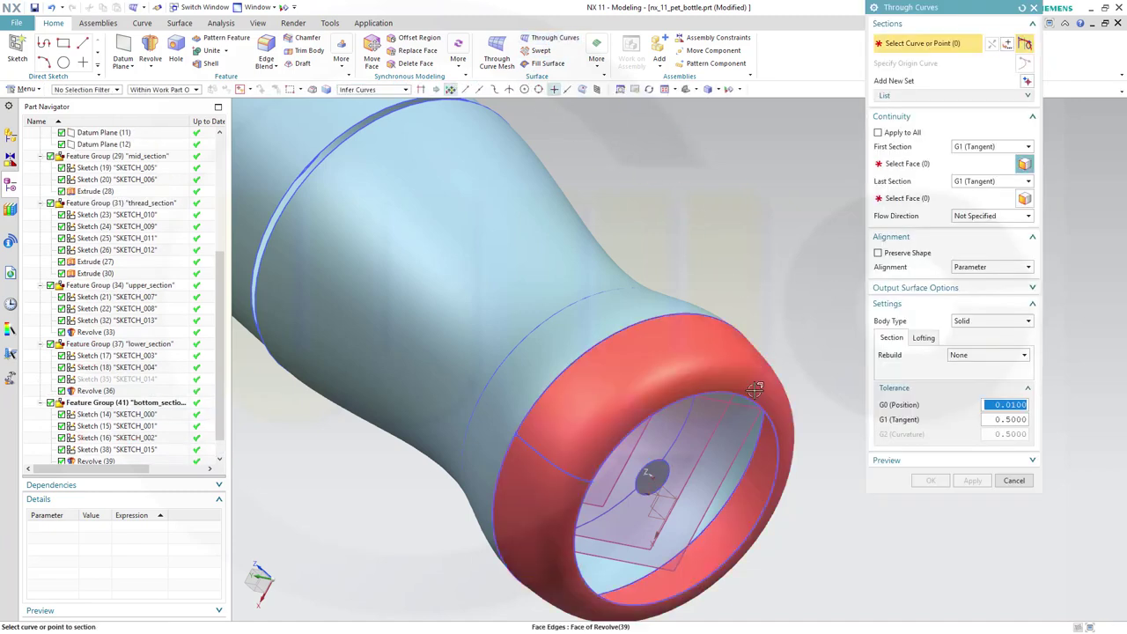
left_click(656, 465)
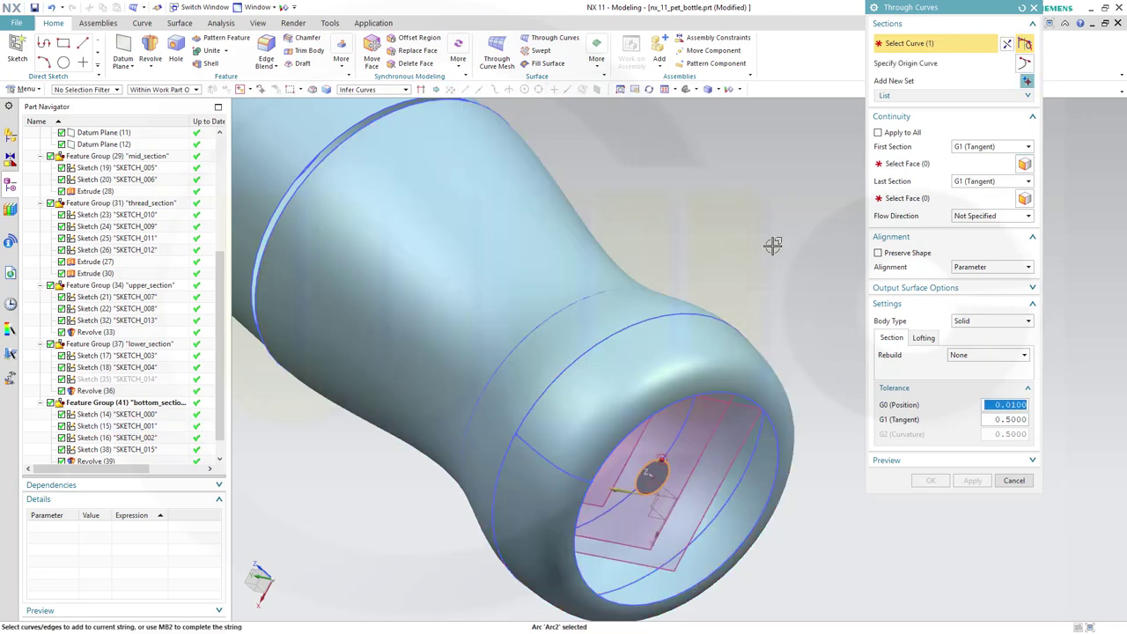
left_click(896, 165)
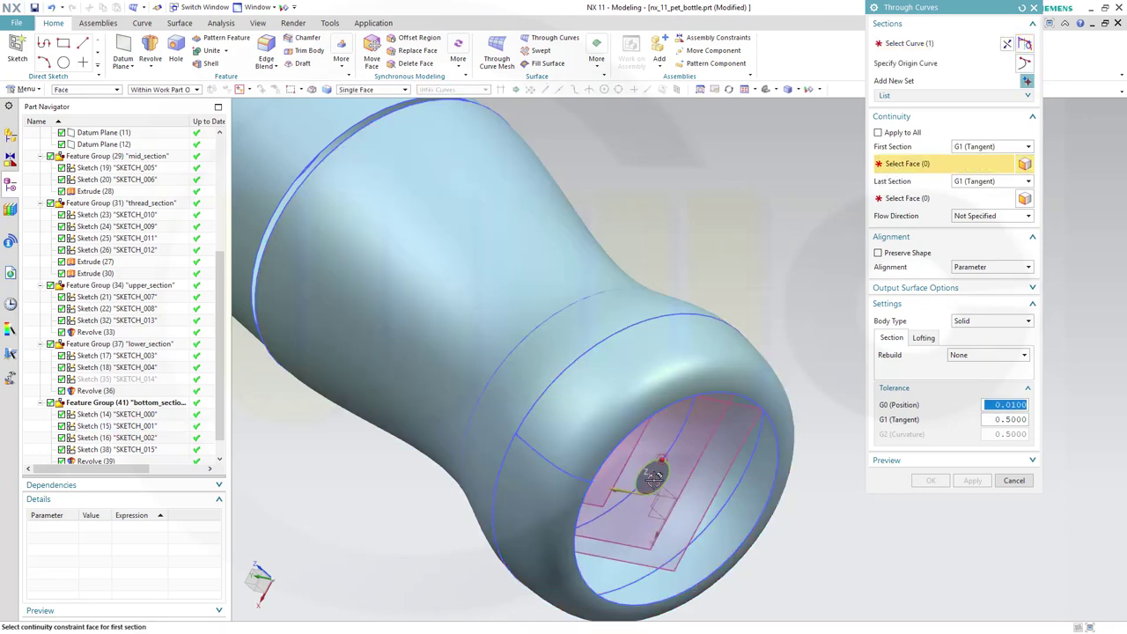
left_click(656, 472)
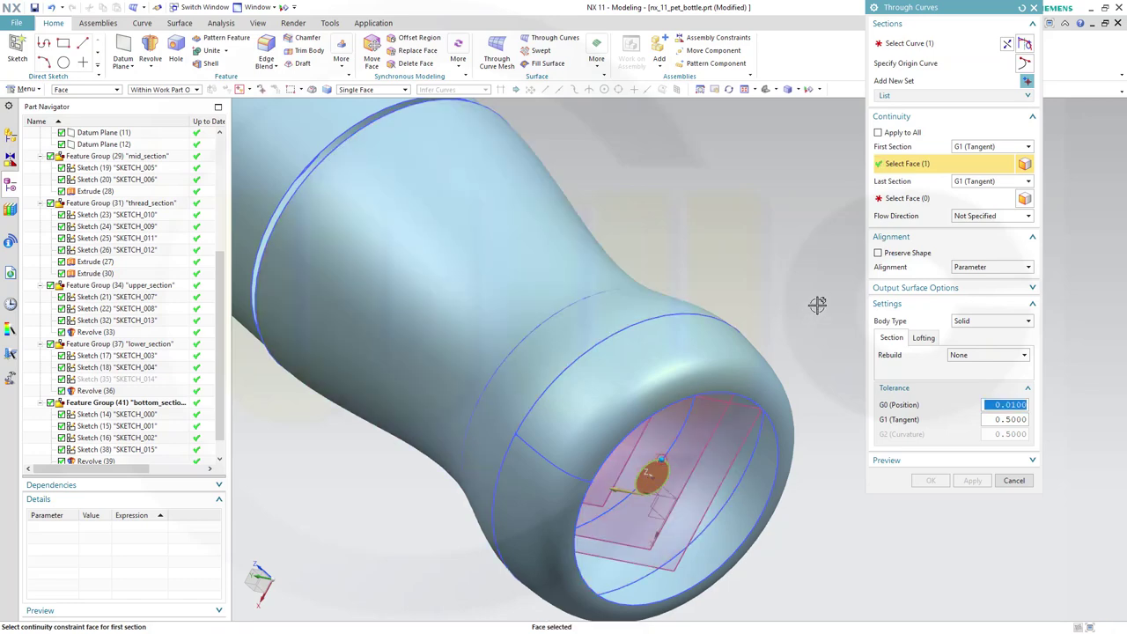
- Add the base opening's circle as last section, G1 tangent to the revolved bottom face, and create the surface
left_click(1026, 81)
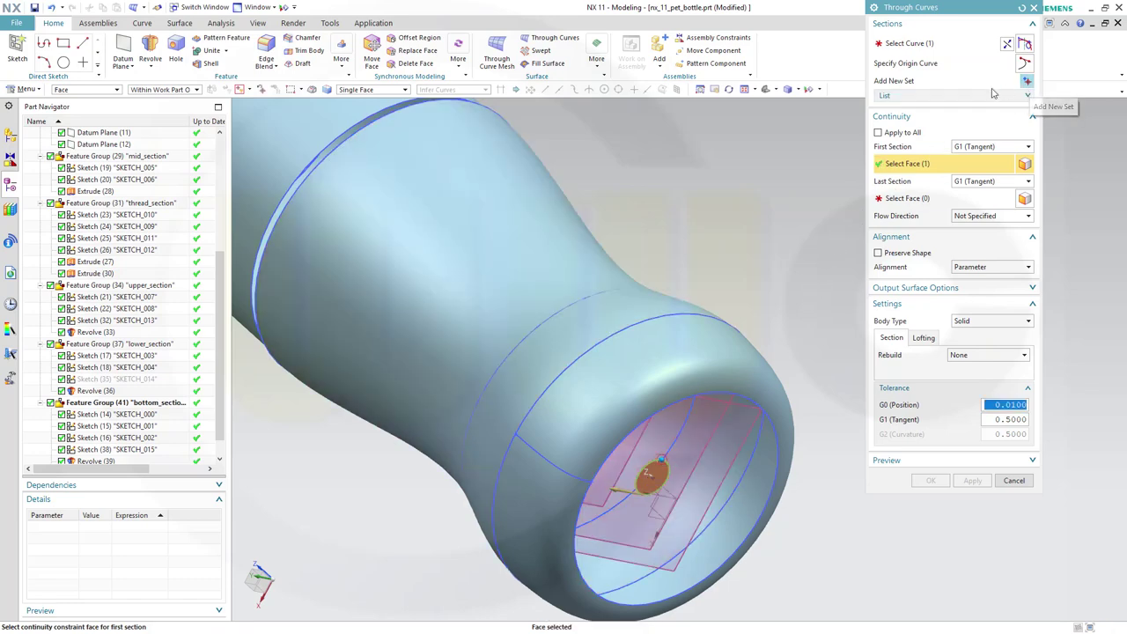
left_click(611, 452)
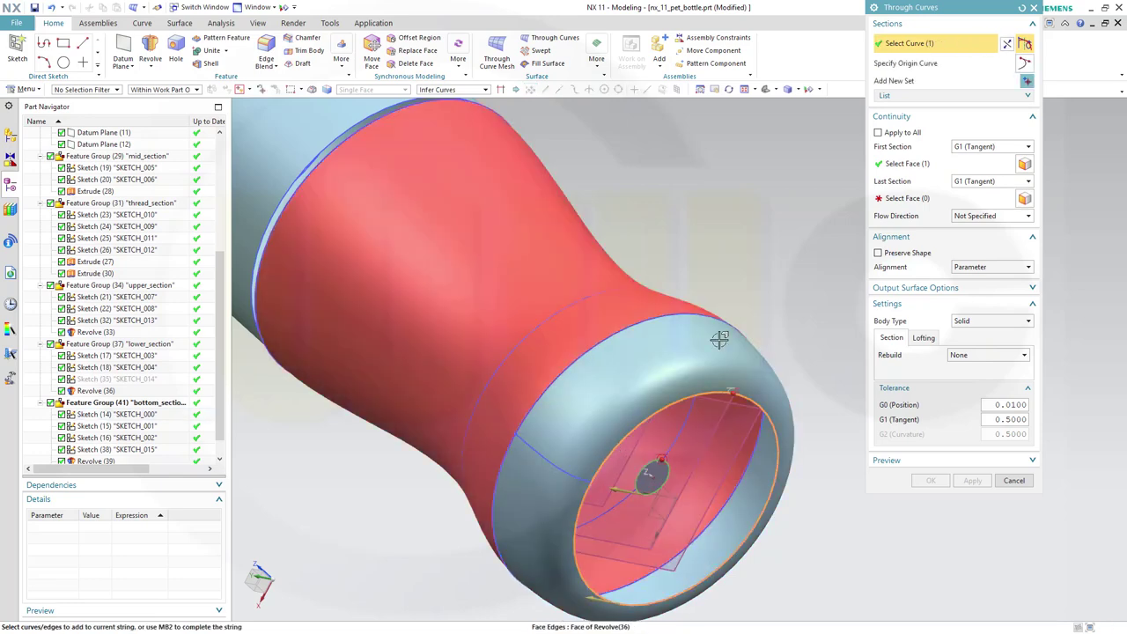
left_click(878, 206)
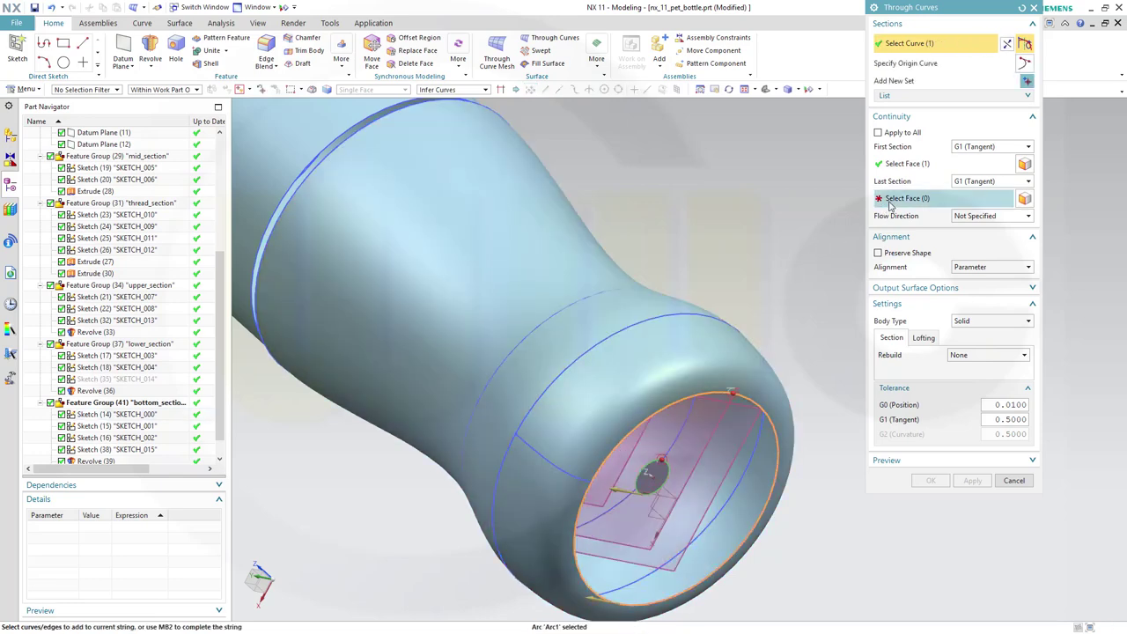
left_click(675, 373)
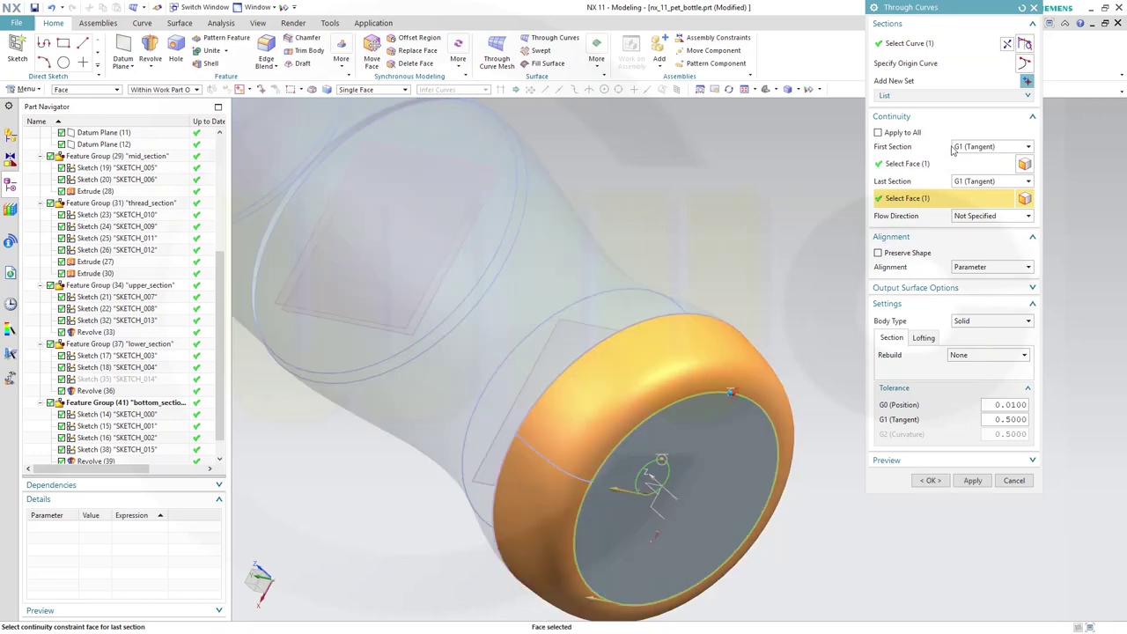
left_click(930, 481)
- Edit the base's Through Curves feature and change its body type to Sheet
middle_click_drag(808, 471, 731, 432)
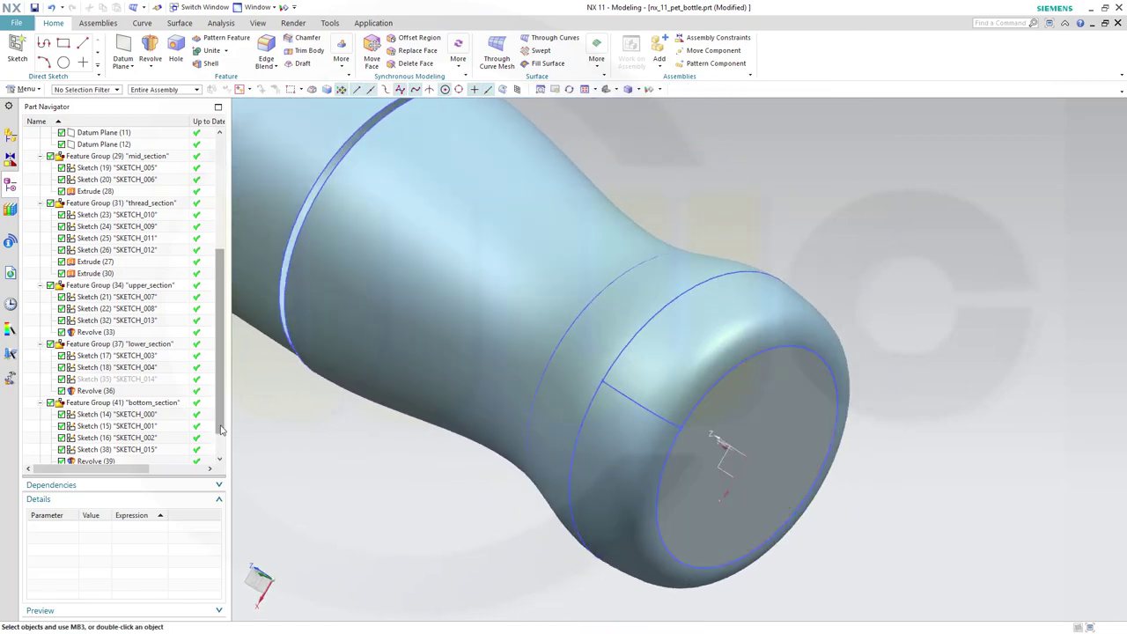
left_click(220, 459)
left_click(221, 459)
double_click(115, 449)
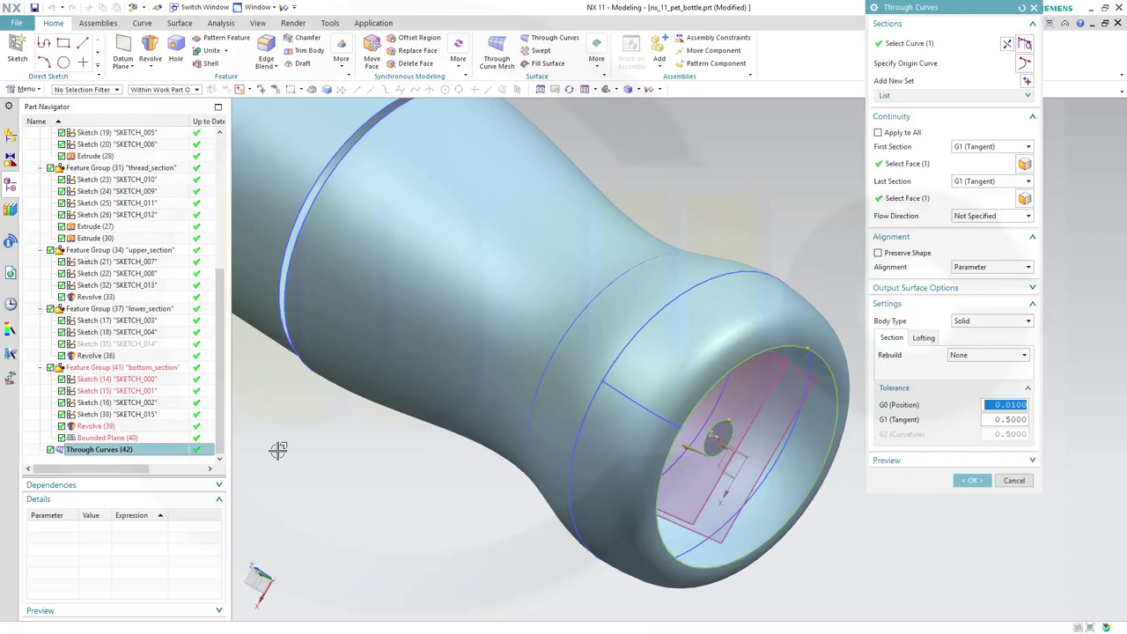
left_click(1028, 323)
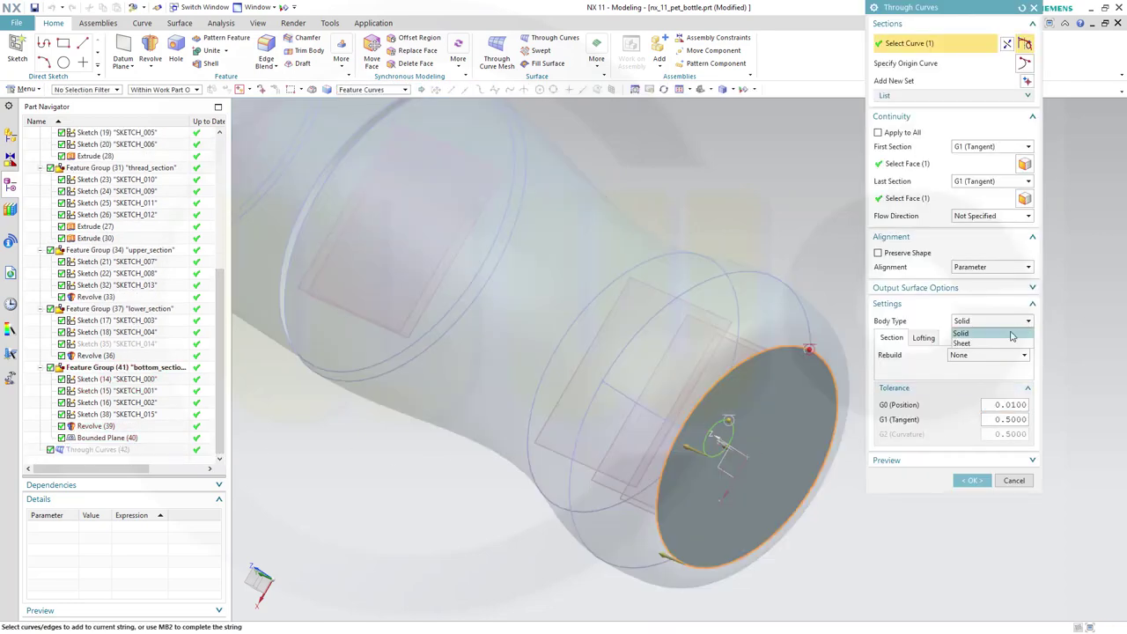
left_click(990, 344)
left_click(971, 483)
middle_click_drag(858, 450, 744, 425)
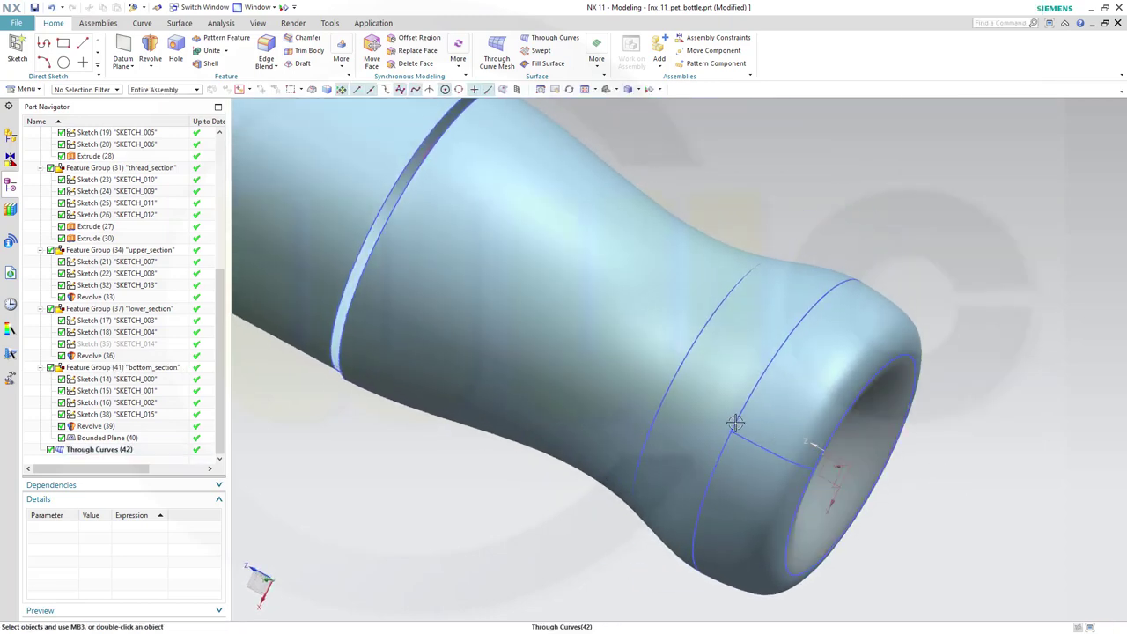
- Start a Through Curves surface at the neck with SKETCH_011 as first section, G1 tangent to the neck cylinder's face
scroll(744, 425, "up", 3)
scroll(731, 415, "down", 5)
middle_click_drag(730, 344, 659, 344)
scroll(652, 384, "up", 2)
middle_click_drag(691, 286, 620, 193)
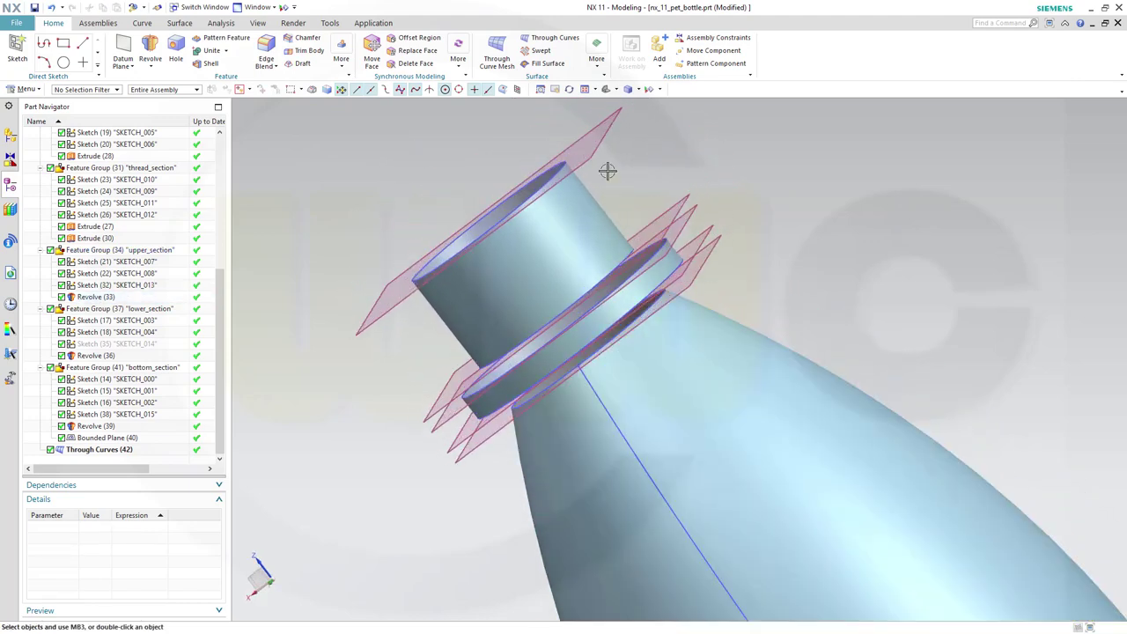
left_click(552, 38)
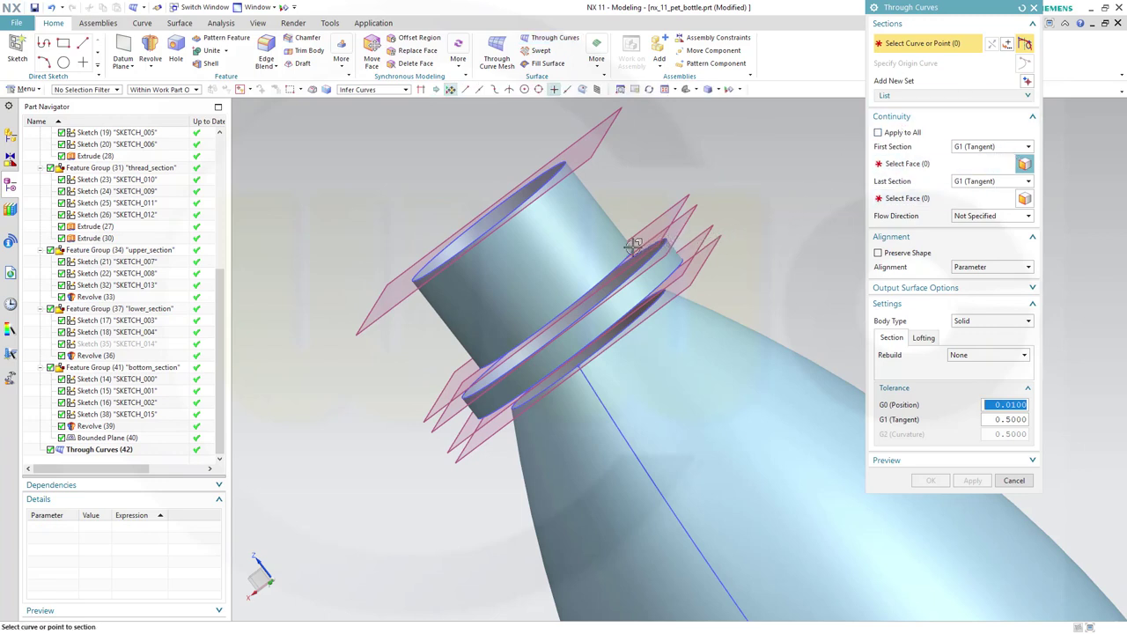
mouse_move(613, 276)
middle_mouse_down()
mouse_move(638, 268)
mouse_move(629, 277)
middle_mouse_up()
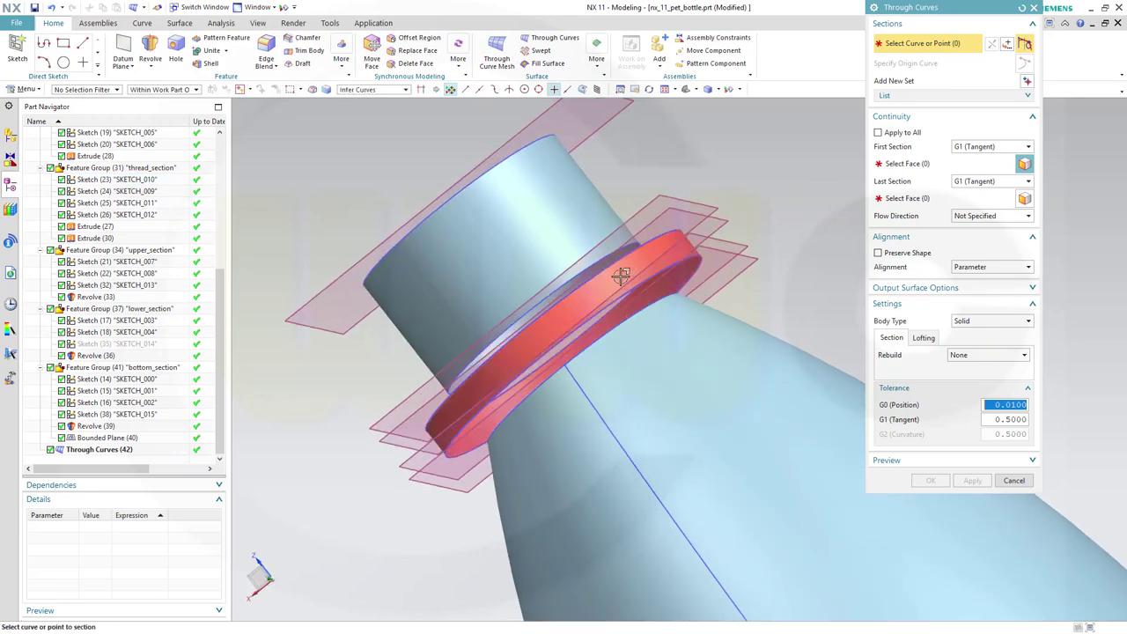
left_click(574, 274)
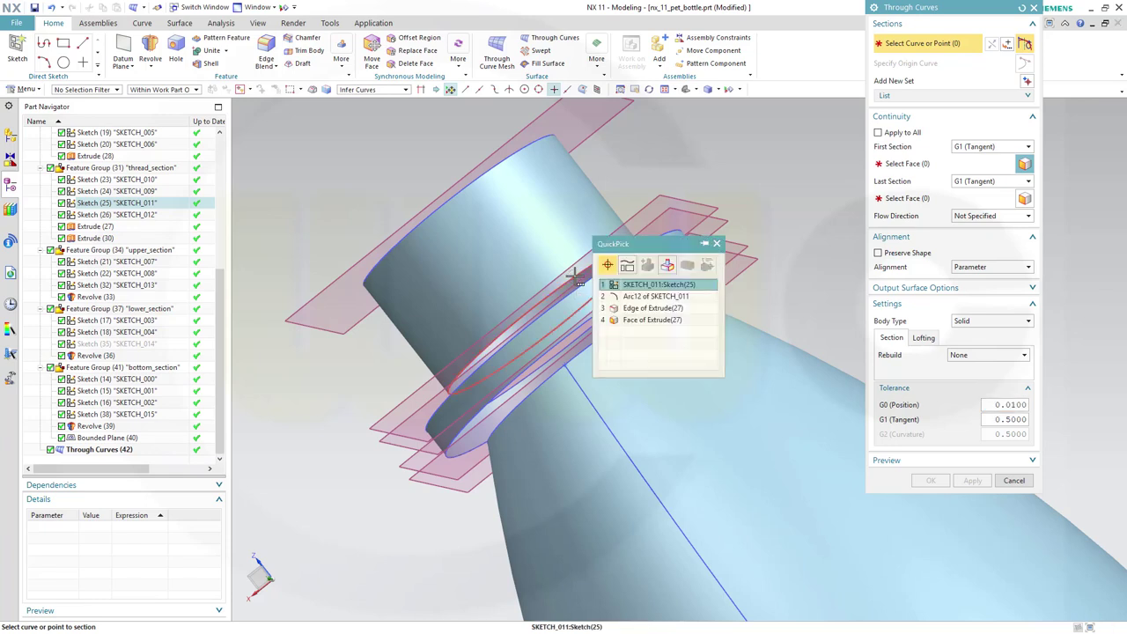
left_click(629, 287)
left_click(894, 168)
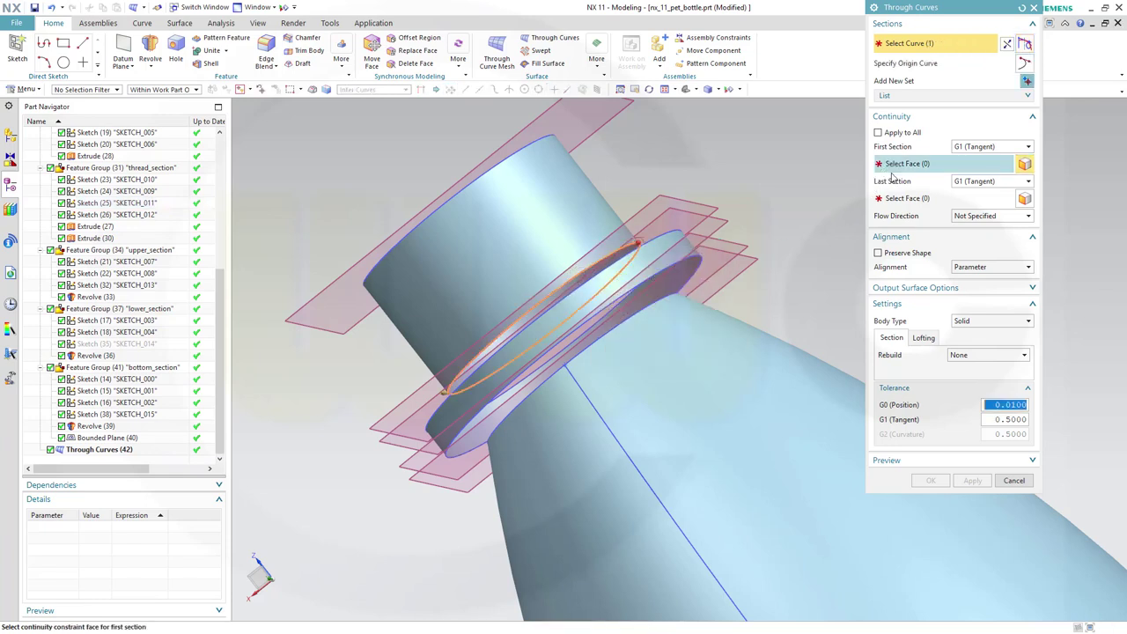
left_click(536, 233)
middle_click_drag(667, 202, 685, 205)
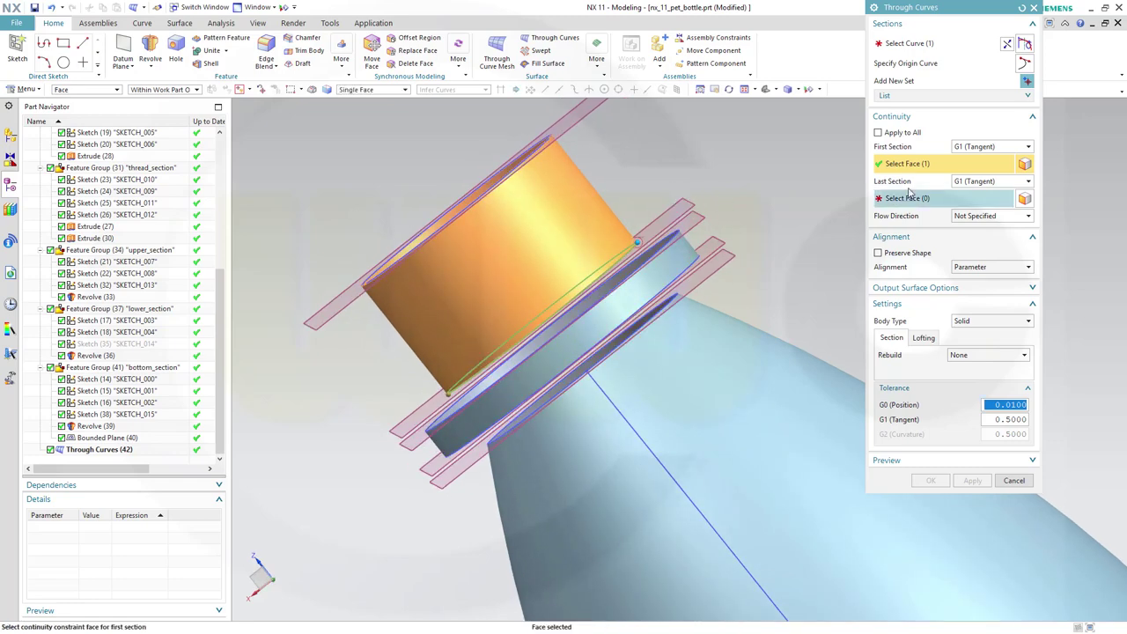
- Add the neck ring's upper edge as last section, G1 tangent to the ring's outer face, and create the transition
left_click(1027, 81)
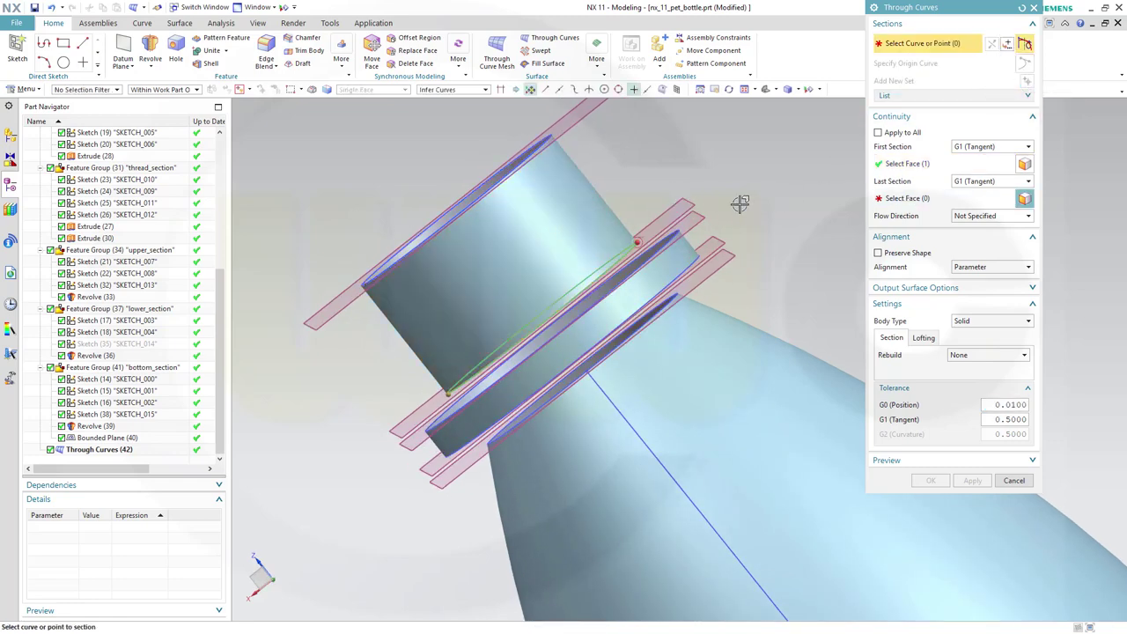
left_click(662, 243)
left_click(902, 199)
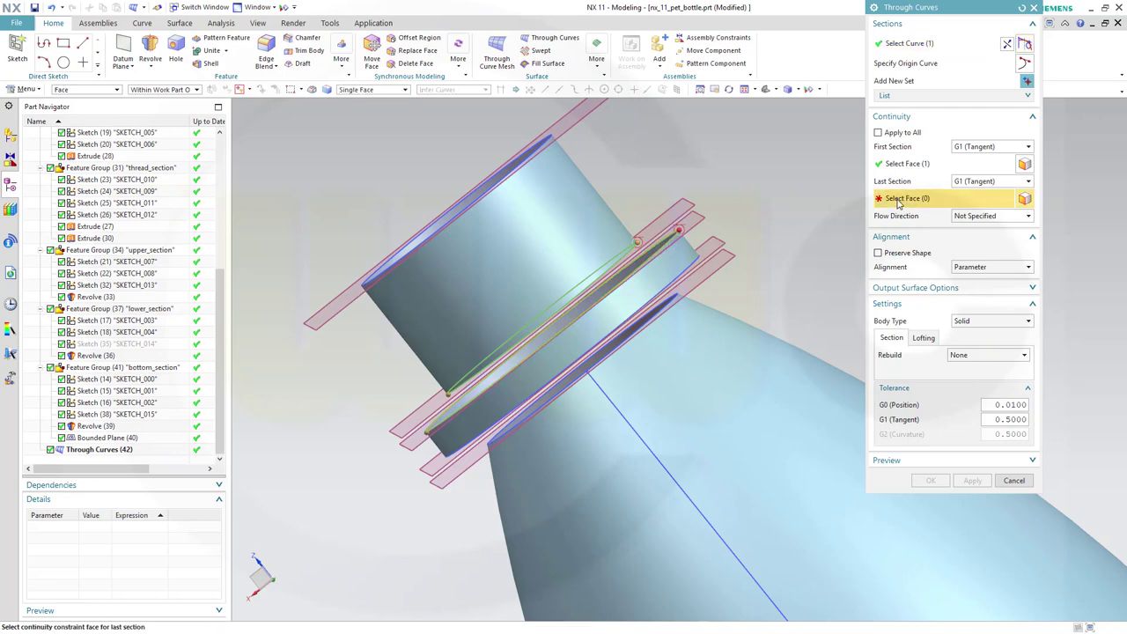
left_click(649, 284)
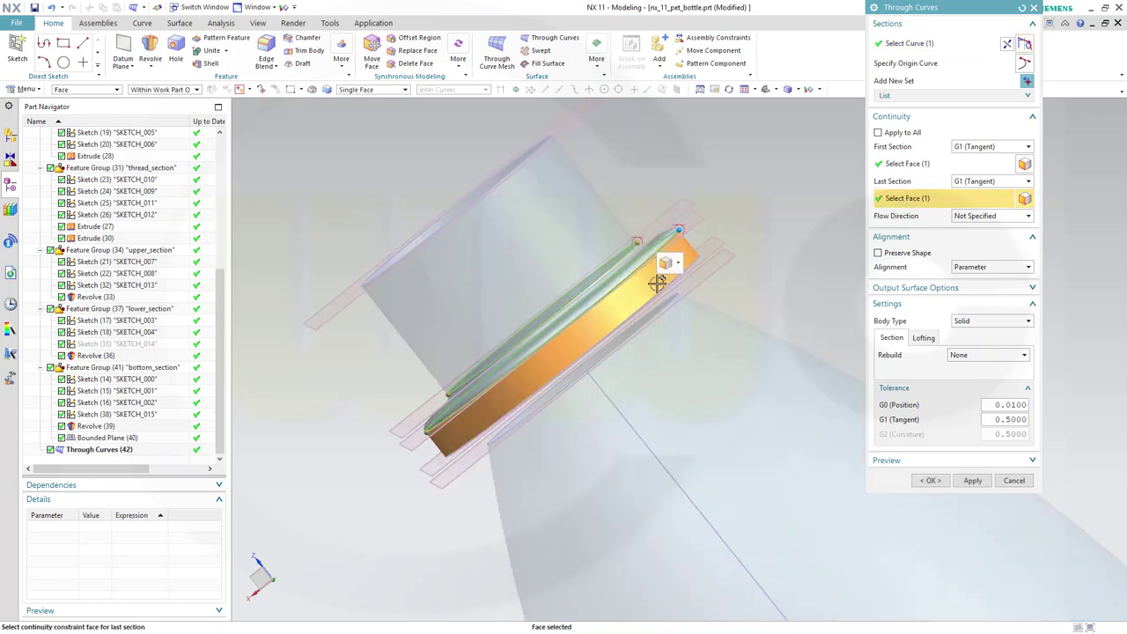
middle_click_drag(665, 264, 568, 307)
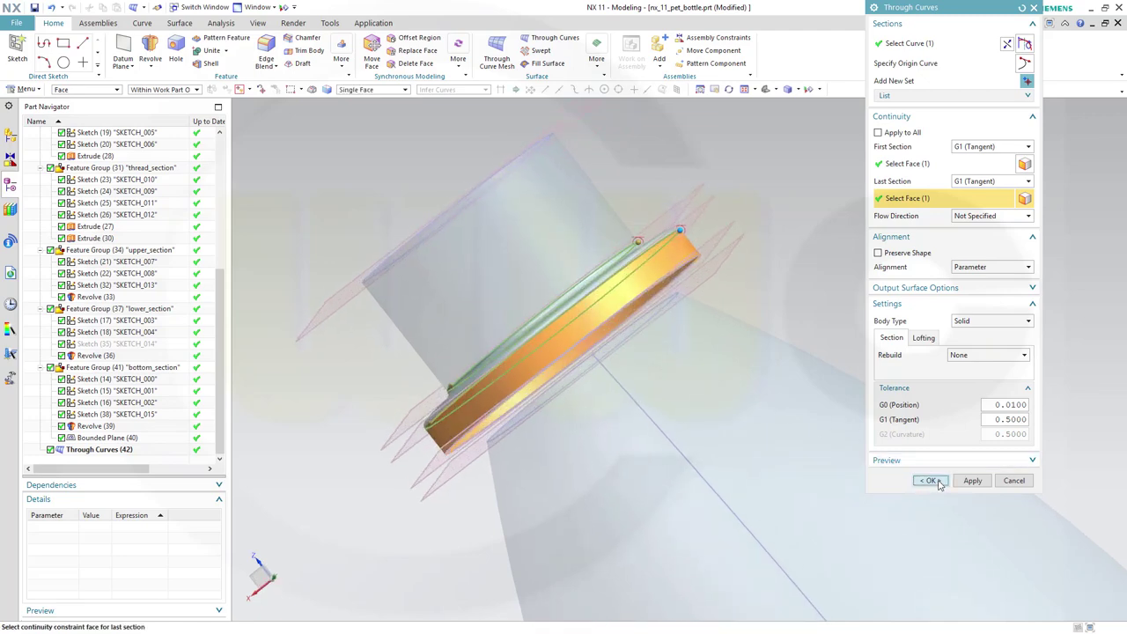
left_click(937, 482)
- Examine the neck transition and the gap between the ring's lower edge and the bottle's upper section
middle_click_drag(859, 316, 860, 322)
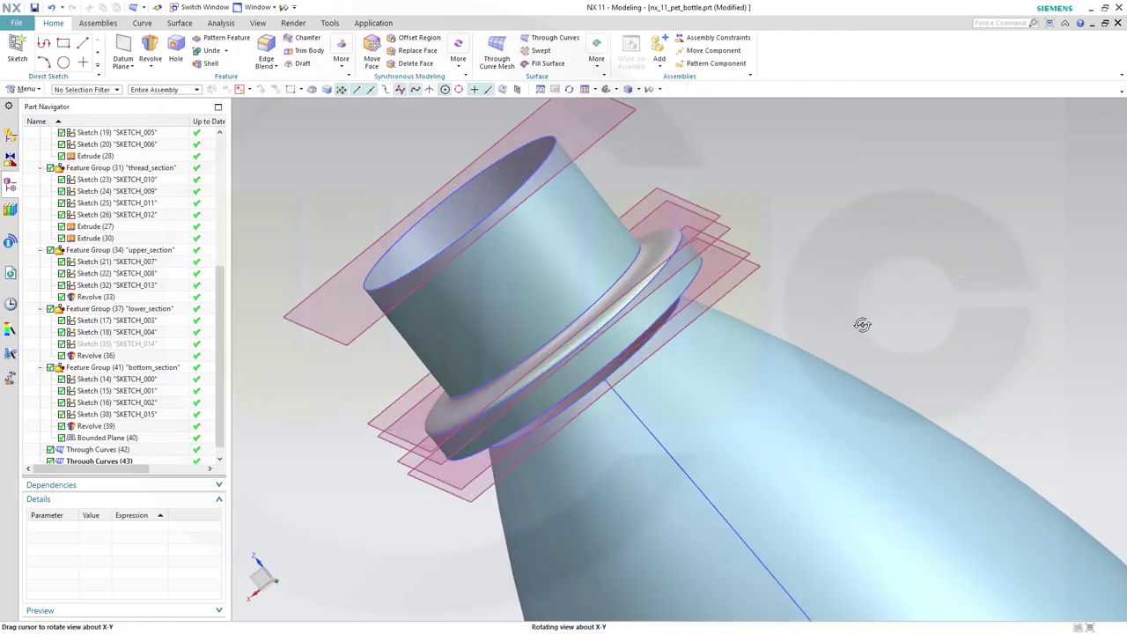
scroll(855, 313, "up", 2)
scroll(599, 356, "up", 2)
left_click(602, 355)
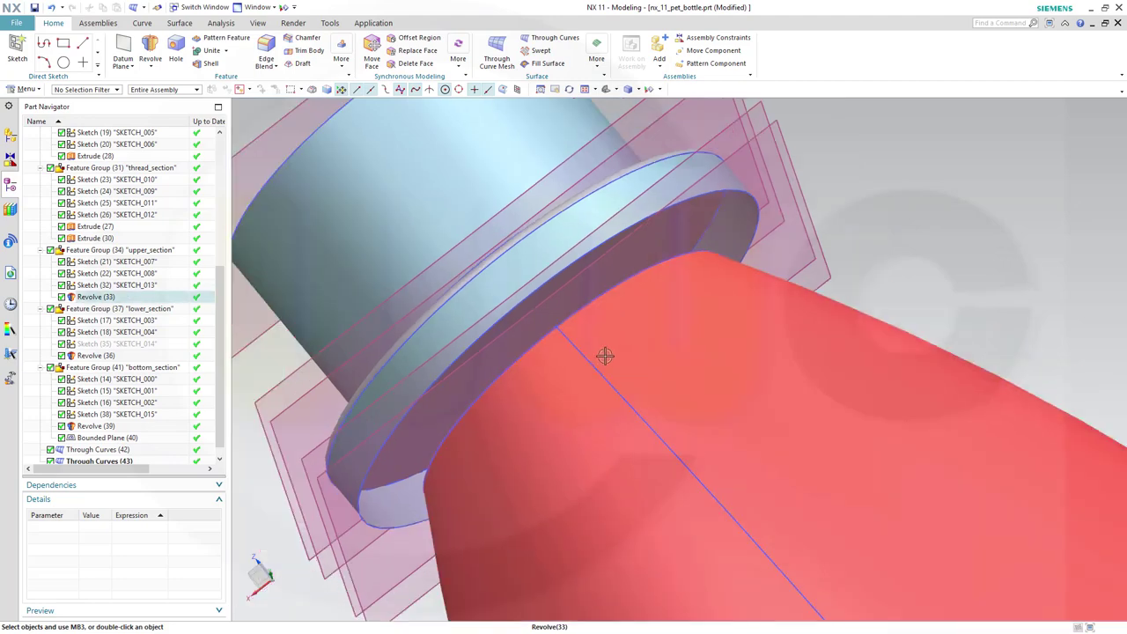
middle_click_drag(674, 320, 713, 339)
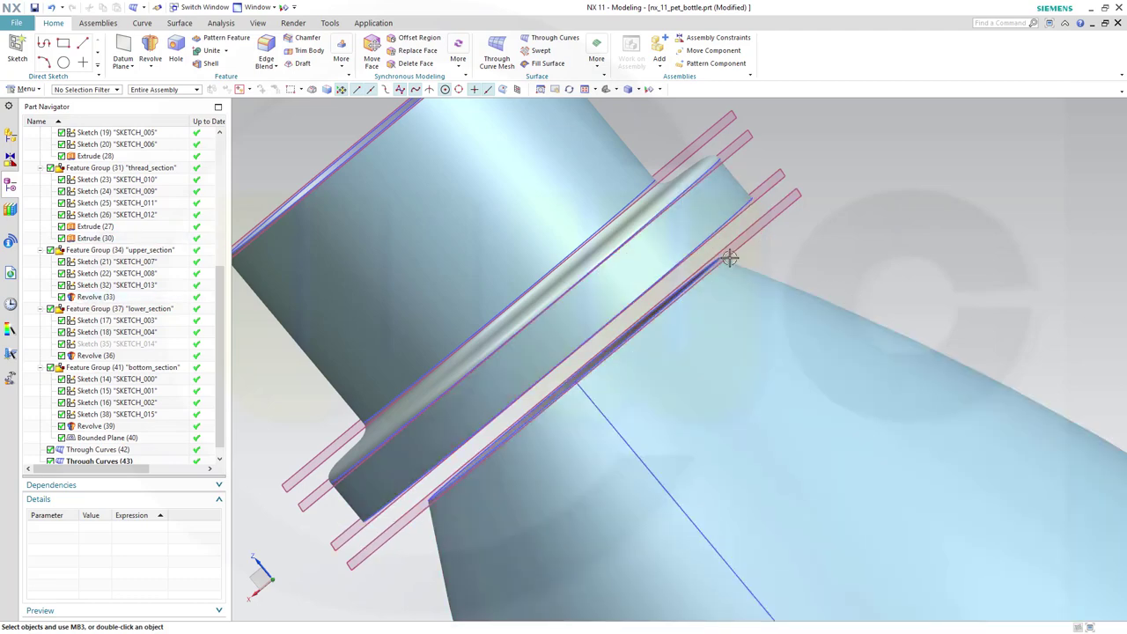
mouse_move(734, 282)
middle_mouse_down()
mouse_move(720, 279)
mouse_move(732, 290)
mouse_move(734, 279)
middle_mouse_up()
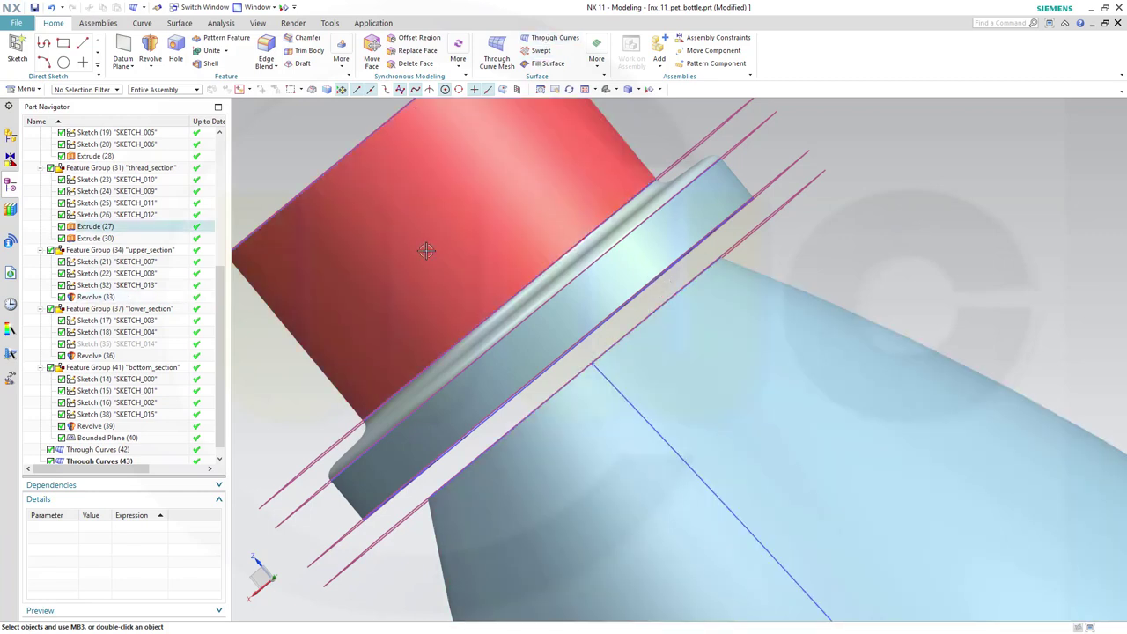
- Move the base's Through Curves feature into the bottom_section group and the neck's Through Curves feature into the thread_section group
scroll(88, 431, "down", 1)
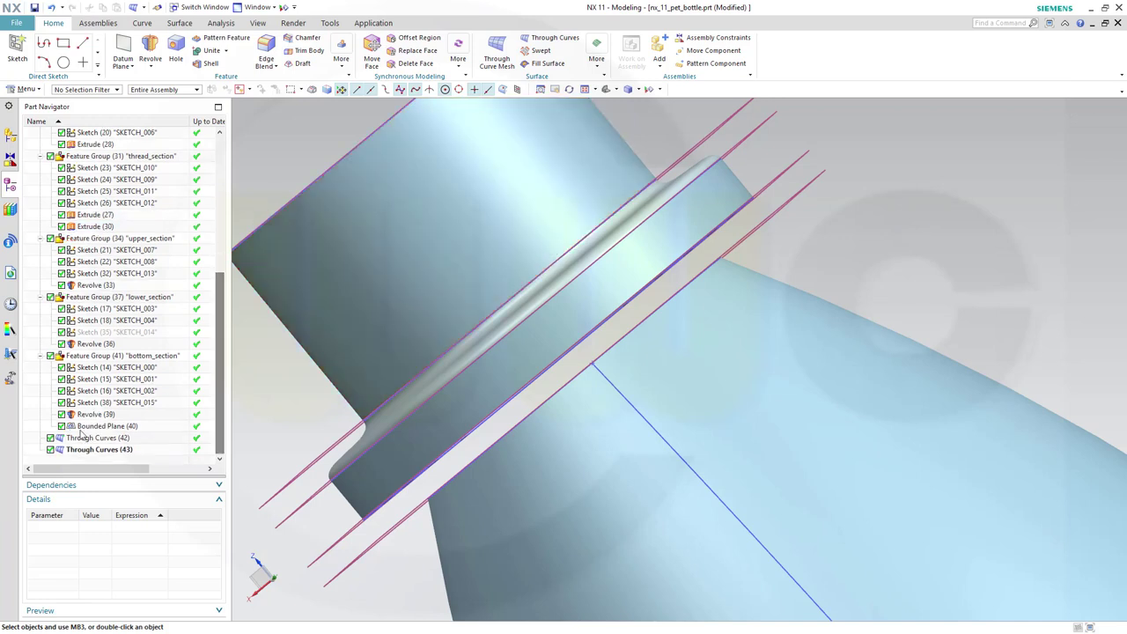
left_click(88, 438)
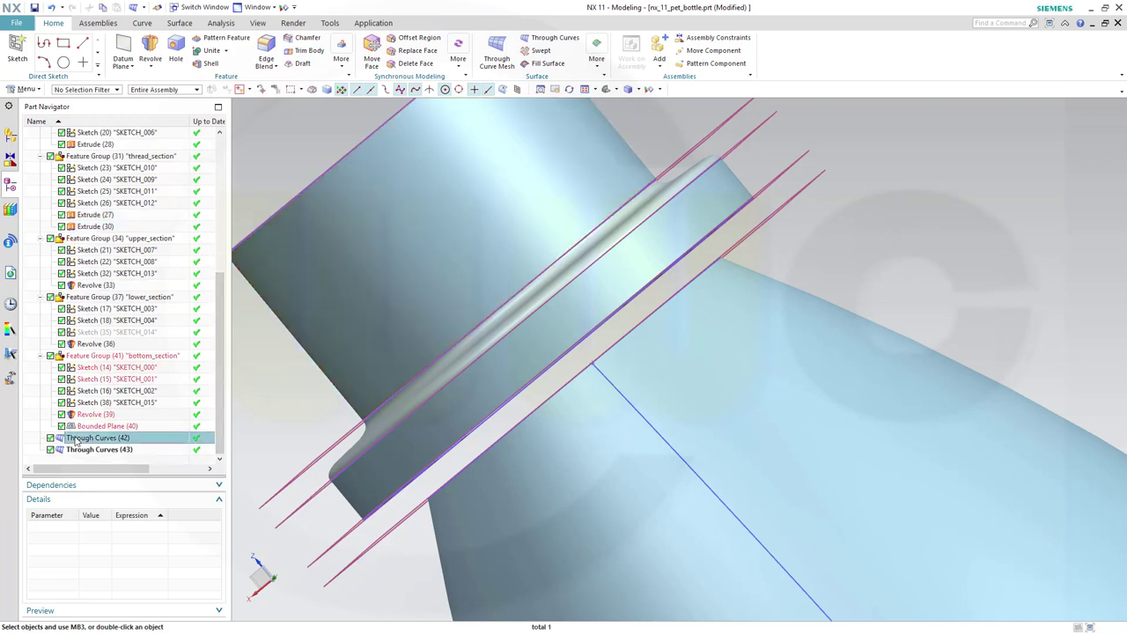
left_click_drag(131, 363, 130, 361)
mouse_move(107, 455)
left_mouse_down()
mouse_move(139, 272)
mouse_move(137, 132)
mouse_move(143, 222)
mouse_move(146, 134)
mouse_move(151, 314)
left_mouse_up()
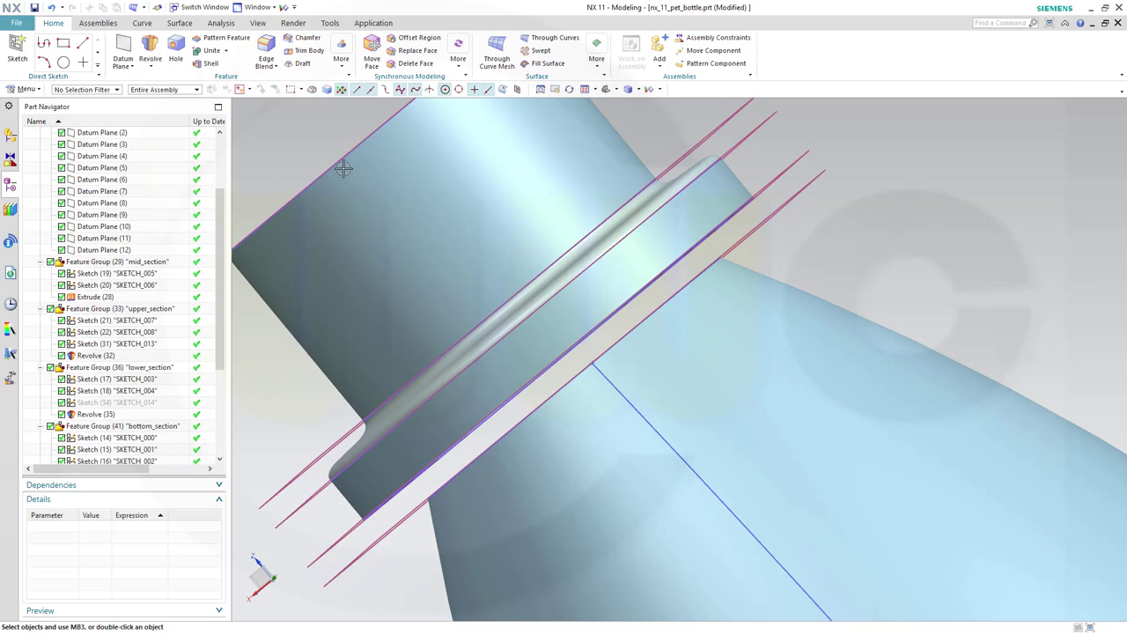
- Create a datum plane offset 1 mm toward the neck ring from the upper section's top plane, and move it into the ref_planes group
scroll(281, 165, "down", 3)
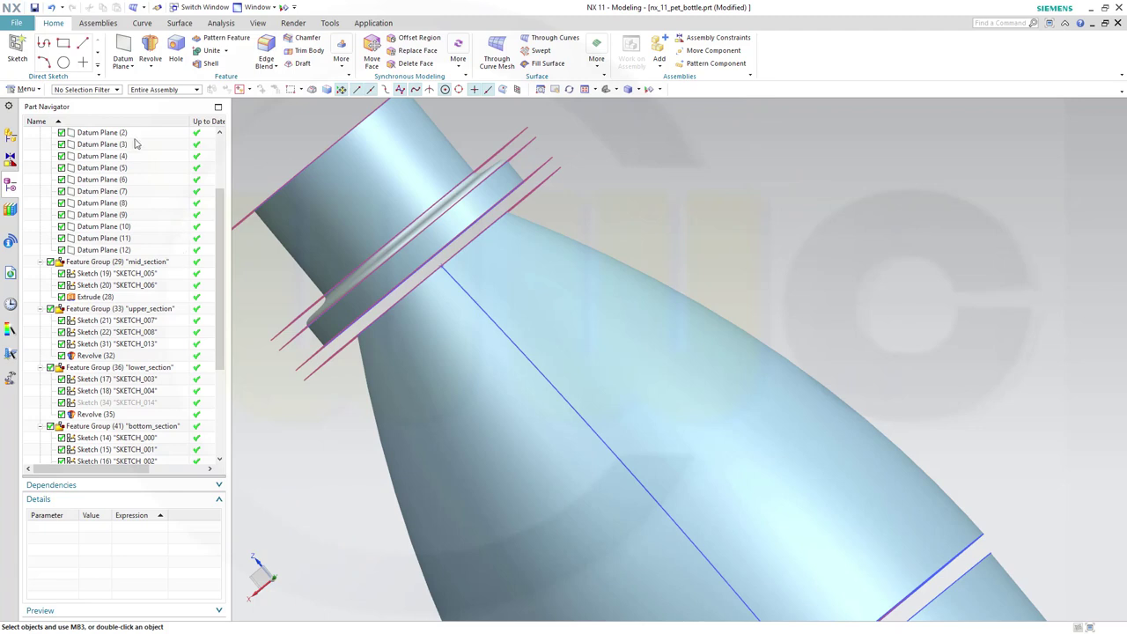
left_click(124, 53)
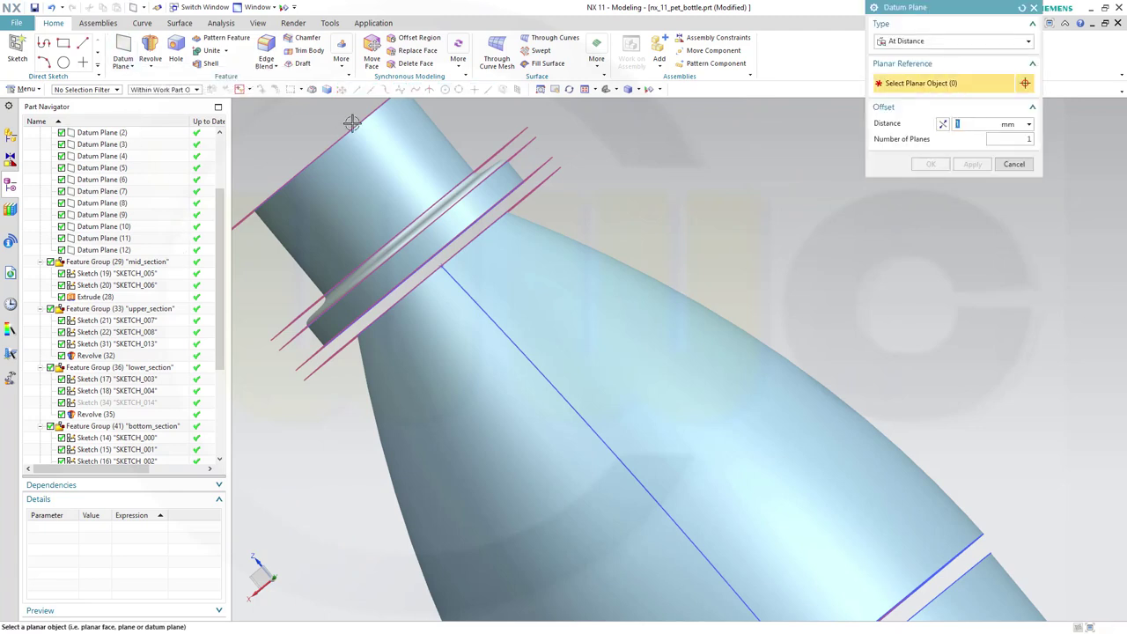
left_click(530, 190)
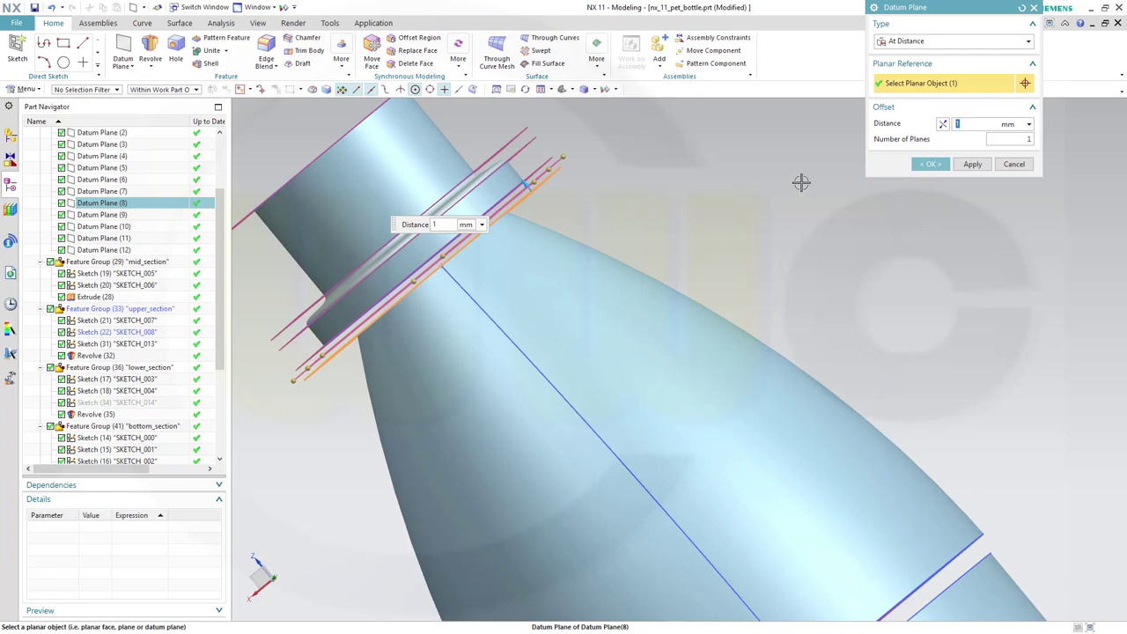
left_click(932, 164)
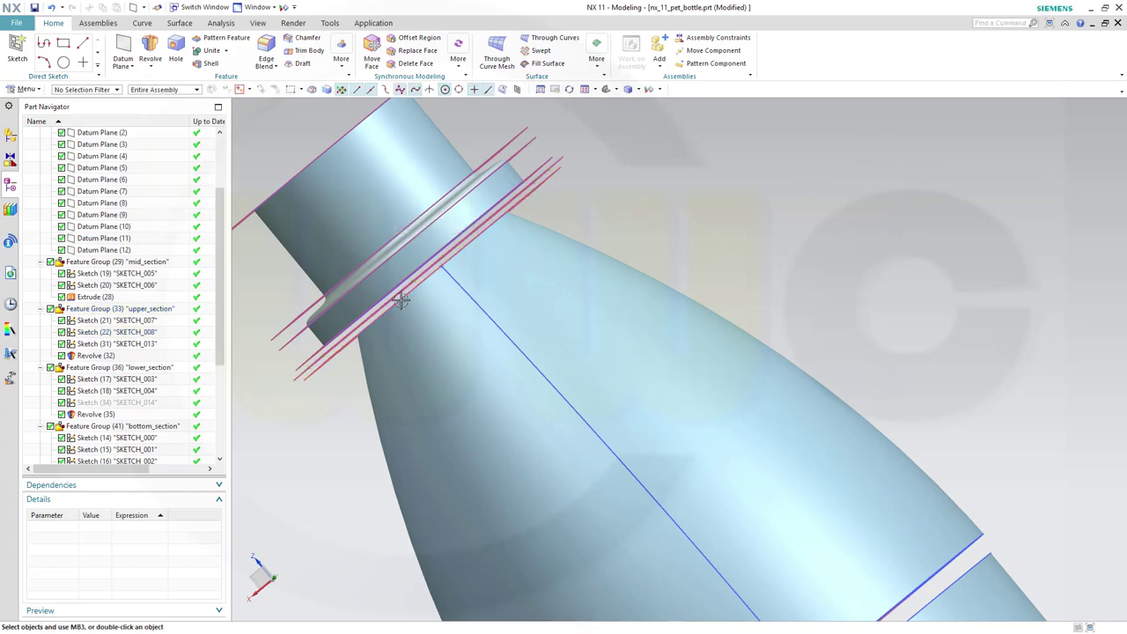
left_click_drag(221, 357, 201, 458)
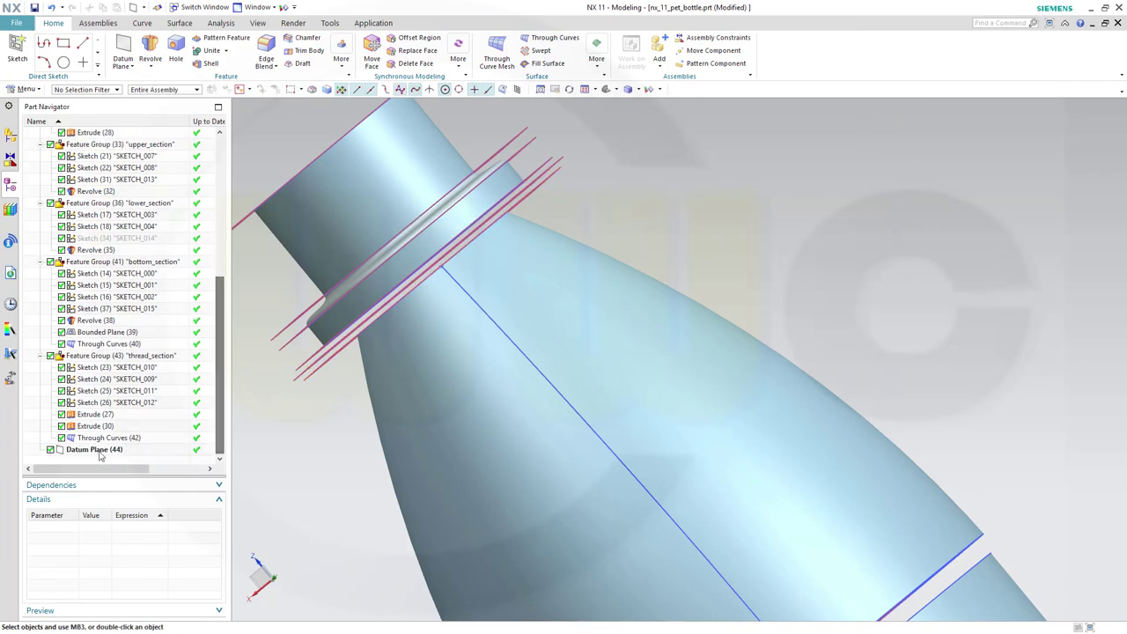
left_click_drag(96, 450, 142, 250)
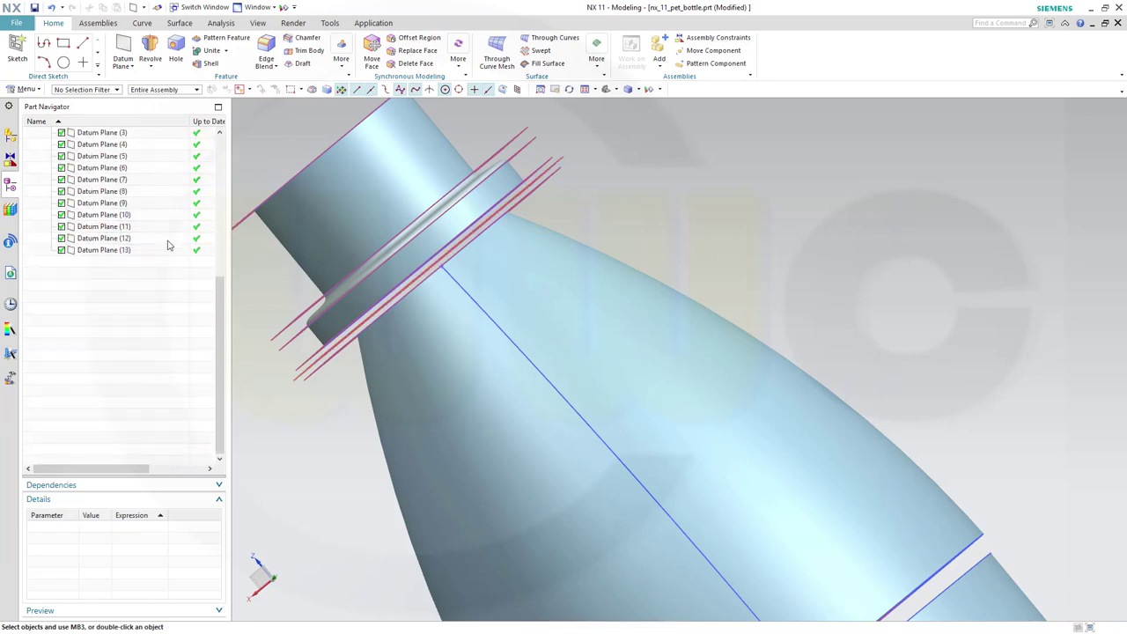
scroll(223, 322, "up", 6)
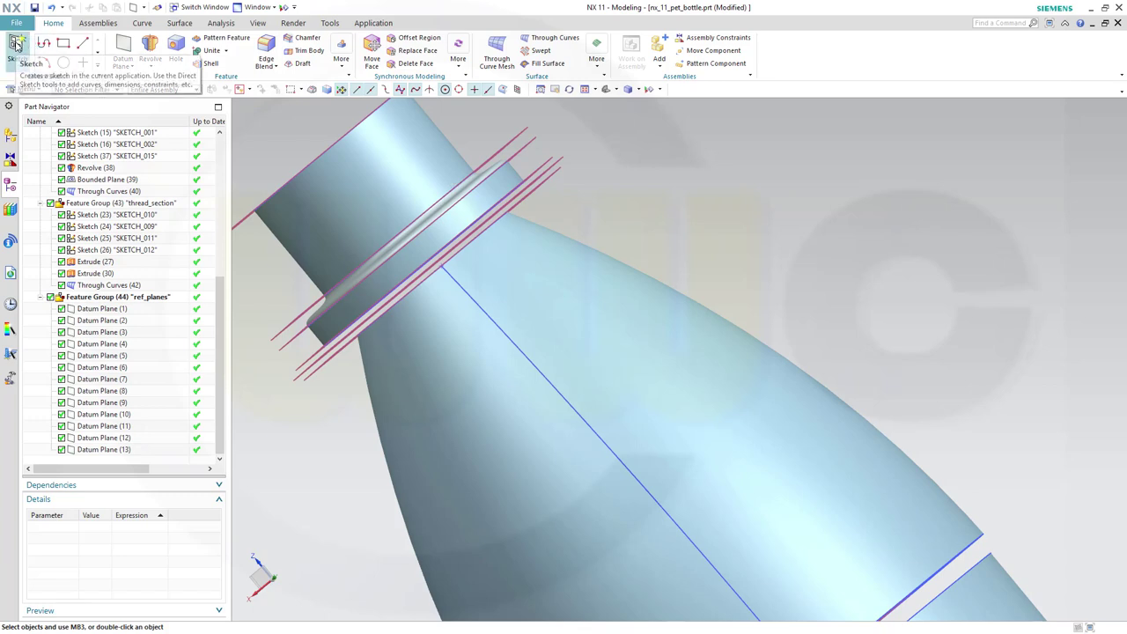
- Sketch a 35 mm diameter circle centred on the sketch origin on the new datum plane below the neck ring
left_click(17, 46)
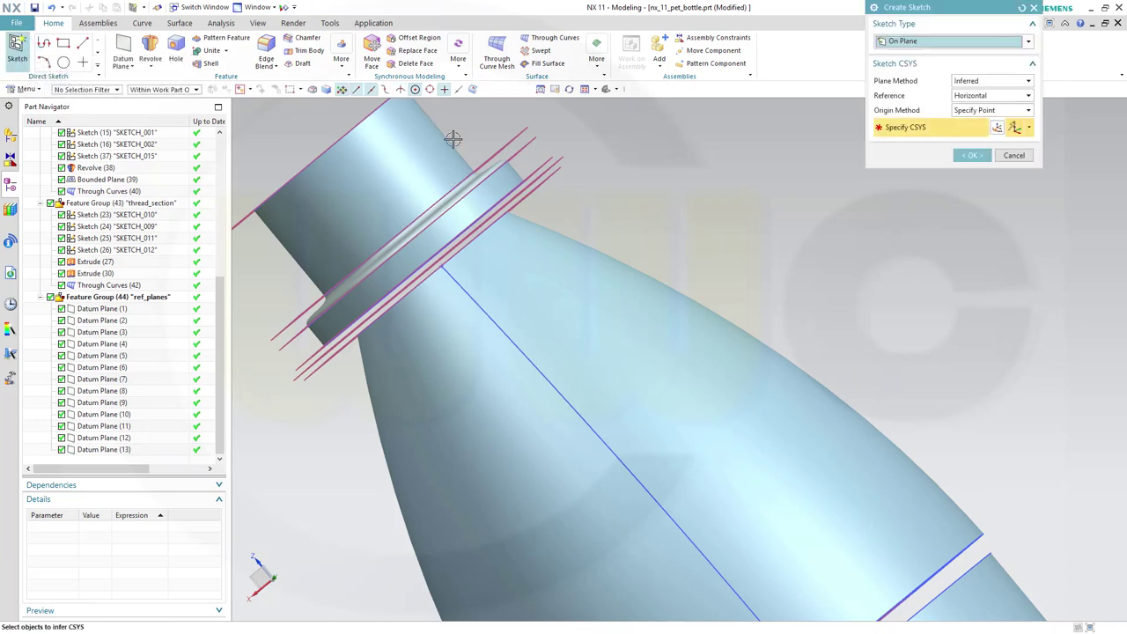
left_click(546, 170)
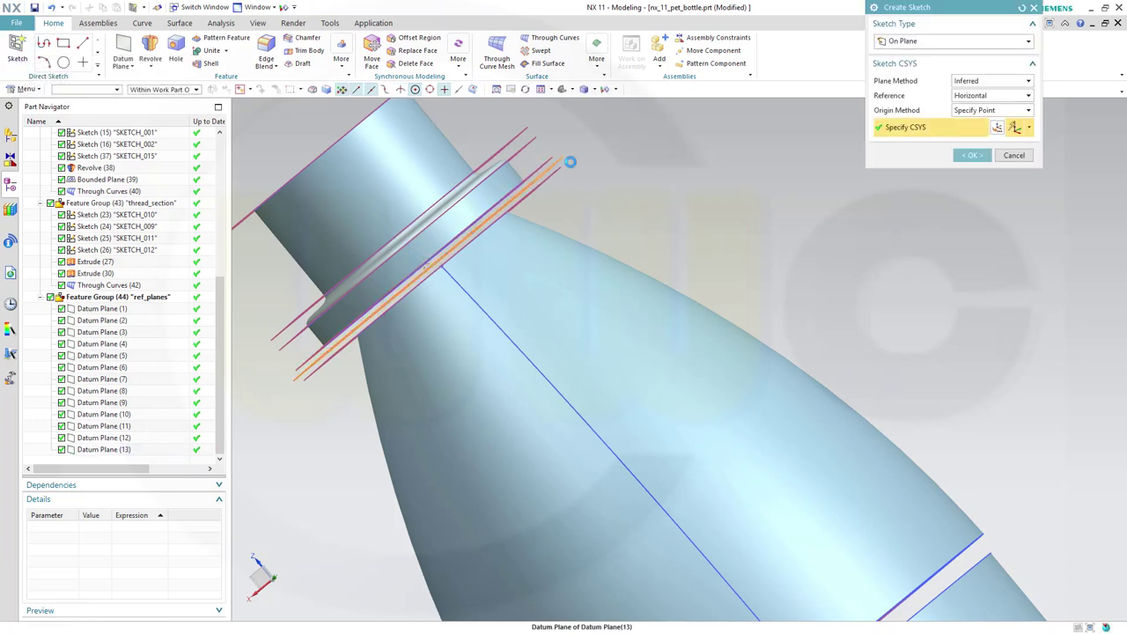
left_click(972, 156)
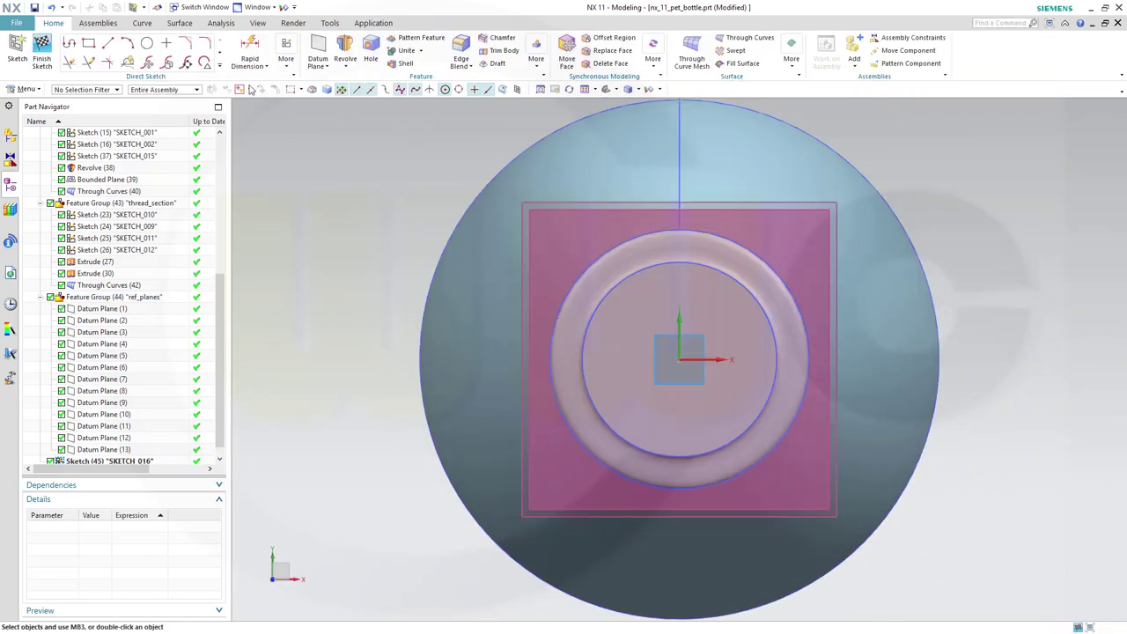
left_click(147, 43)
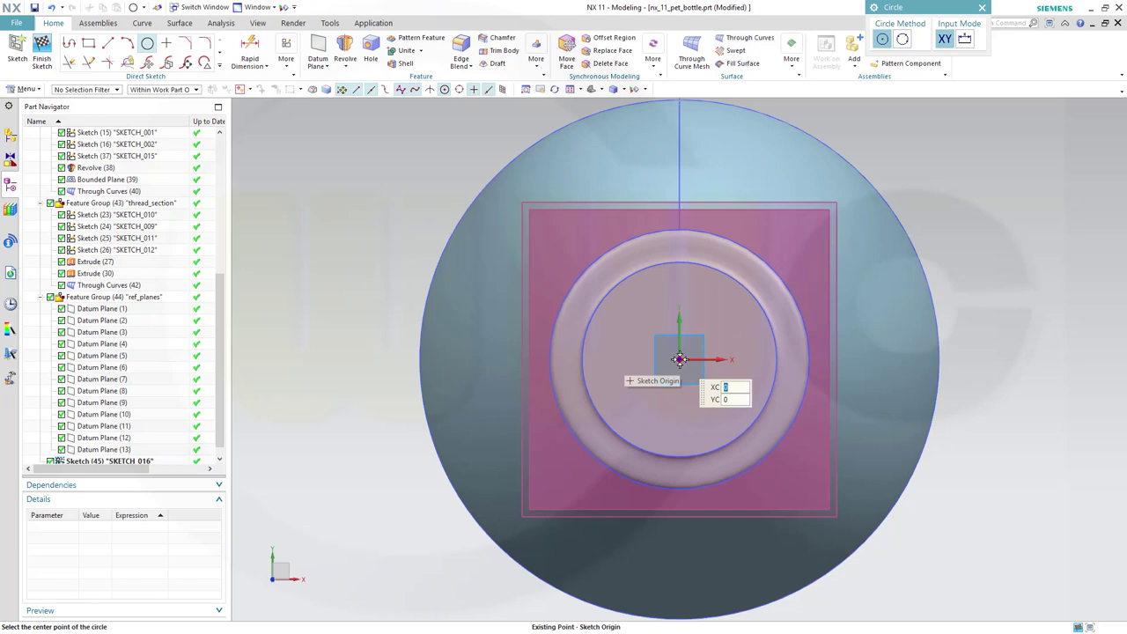
left_click(679, 359)
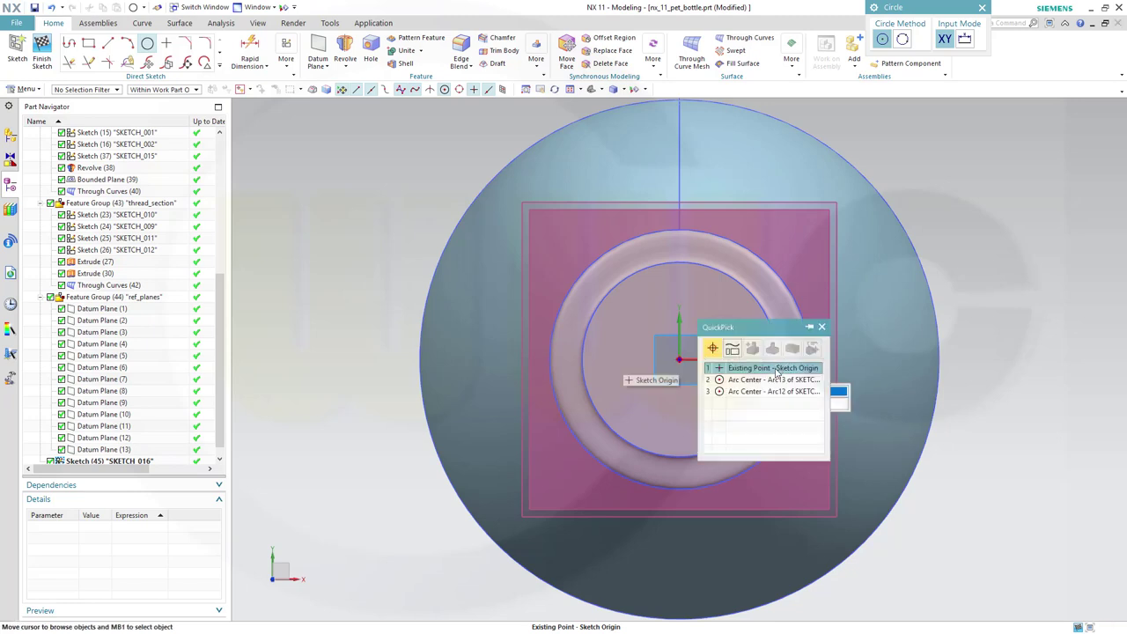
left_click(772, 370)
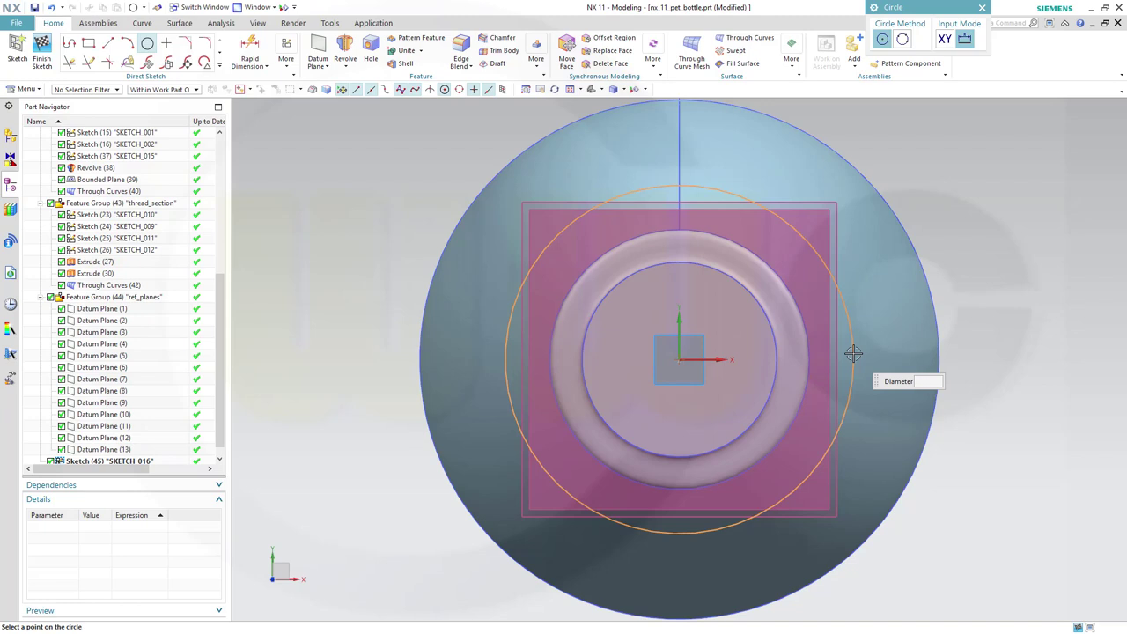
left_click(853, 353)
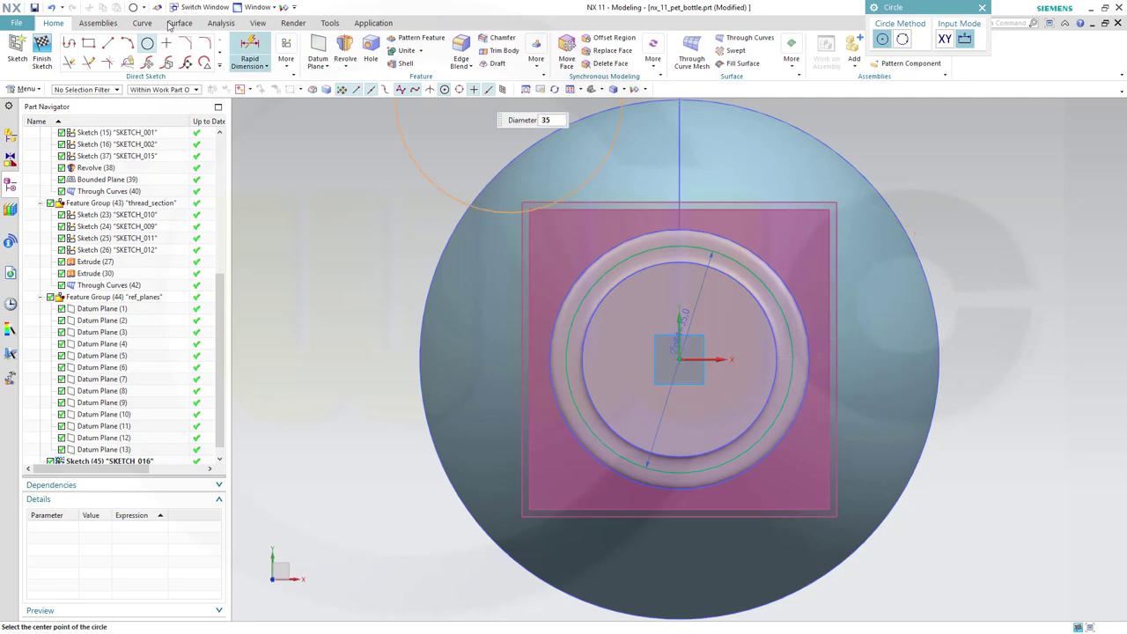
left_click(42, 53)
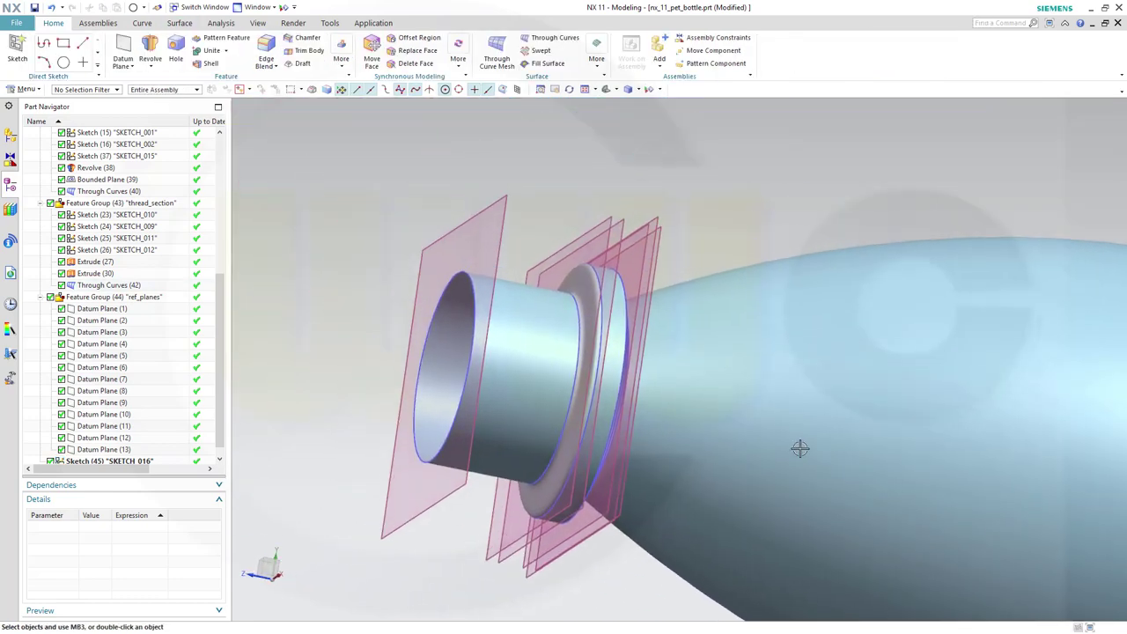
- Set the diameter of the circle in SKETCH_016 to 32 mm
middle_click_drag(782, 439, 748, 433)
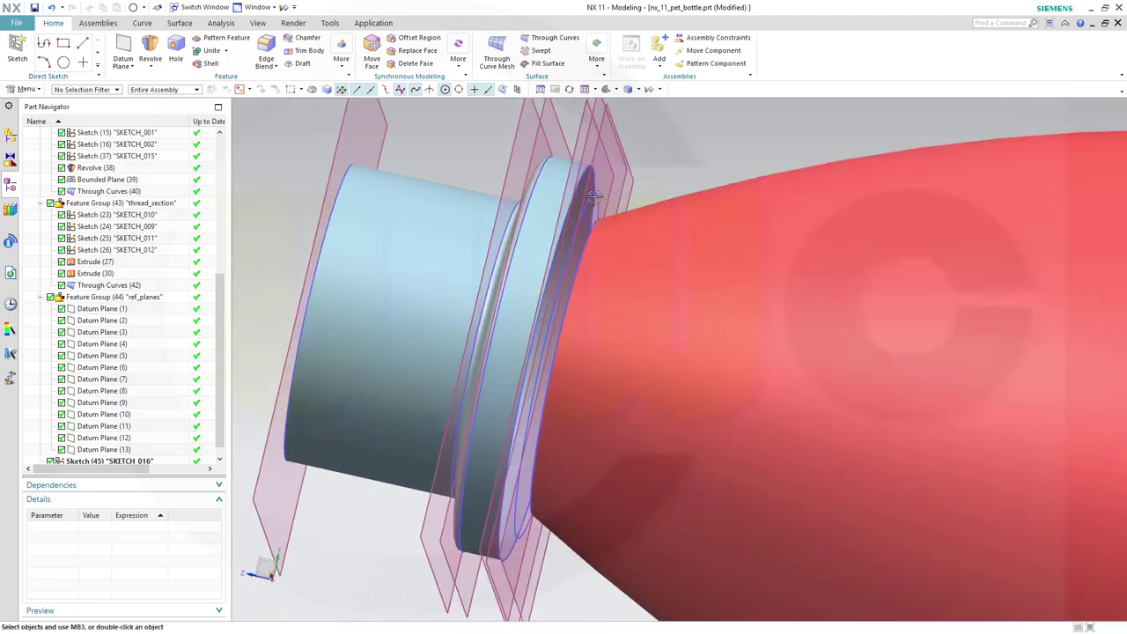
mouse_move(619, 186)
middle_mouse_down()
mouse_move(599, 198)
mouse_move(617, 189)
middle_mouse_up()
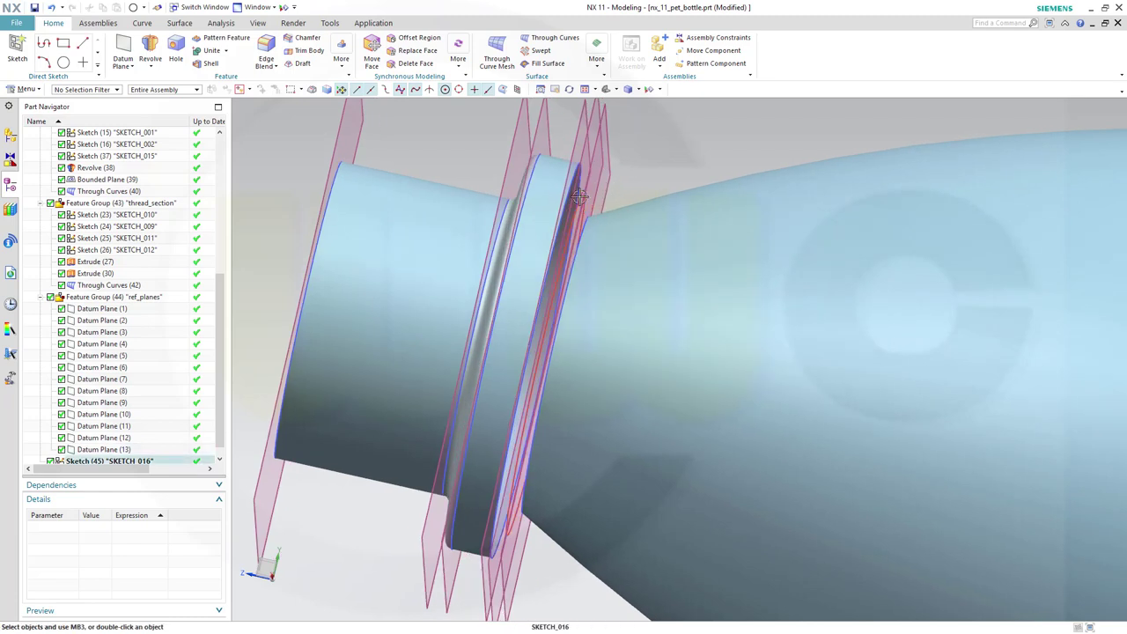
left_click(123, 460)
left_click(136, 526)
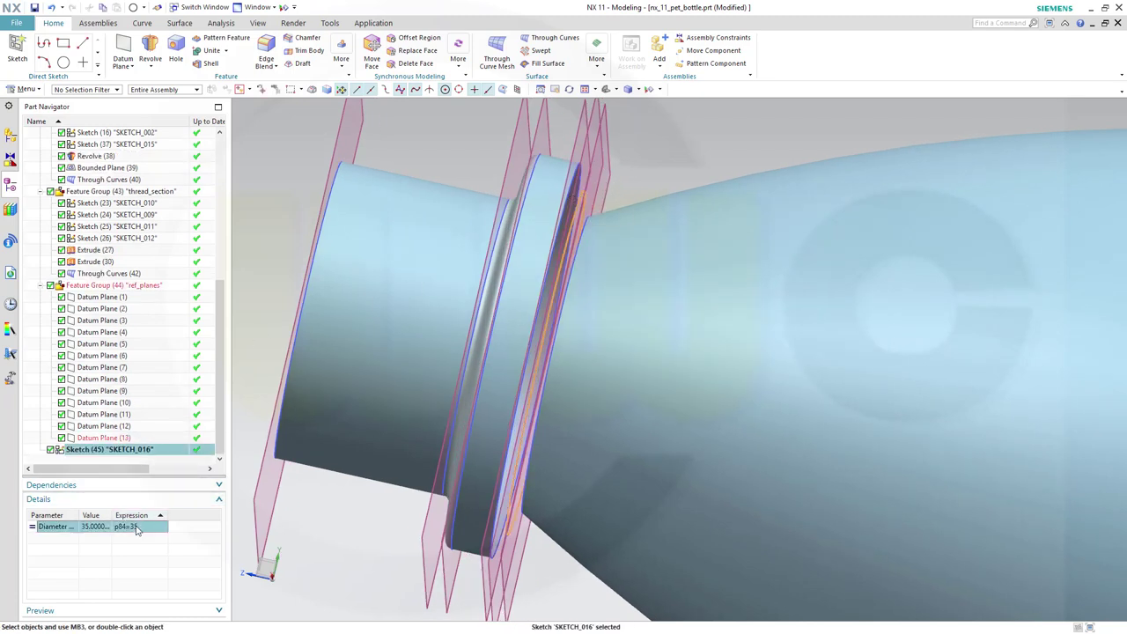
left_click(137, 526)
type("32")
key("Return")
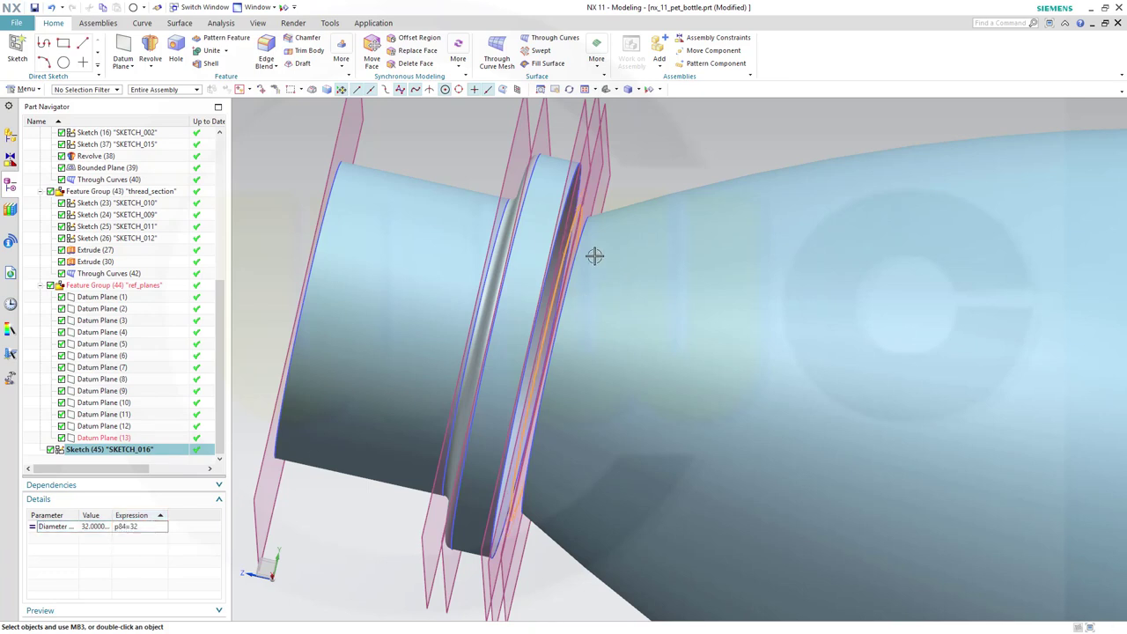
key("Escape")
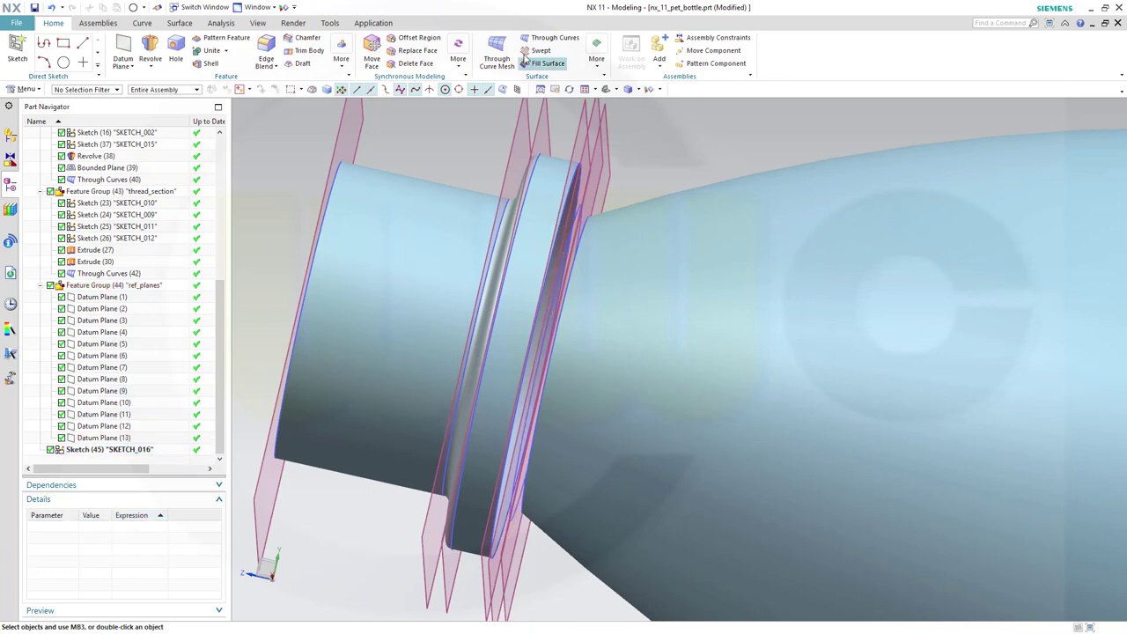
- Start a Through Curves surface with the upper section's top edge as first section, G1 tangent to the revolved upper-section face
left_click(547, 44)
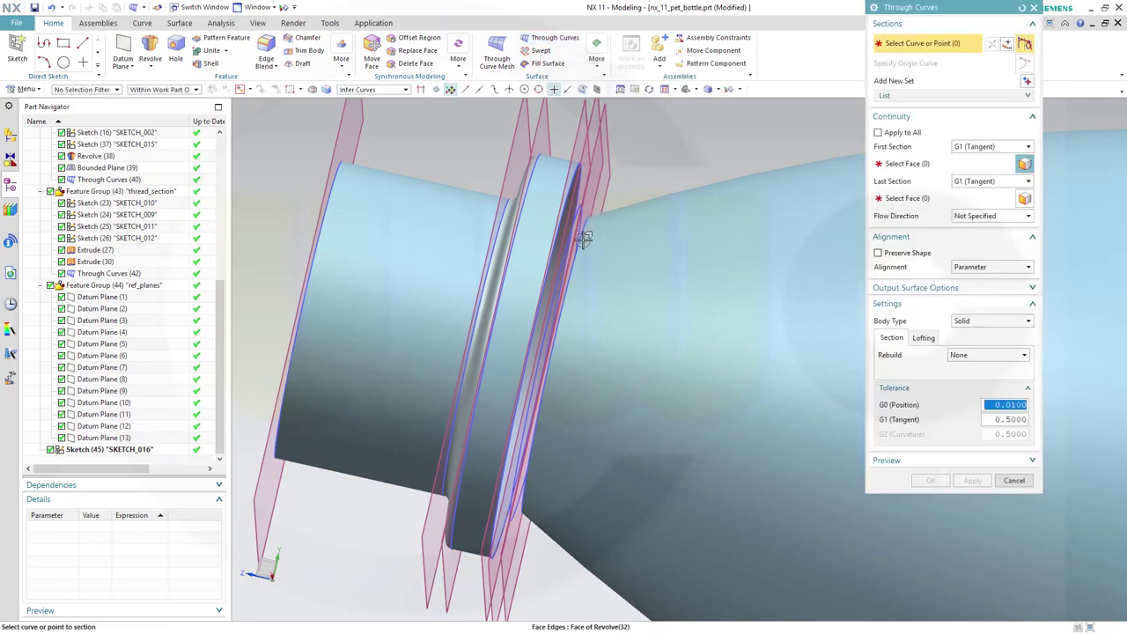
left_click(581, 242)
left_click(905, 164)
left_click(627, 248)
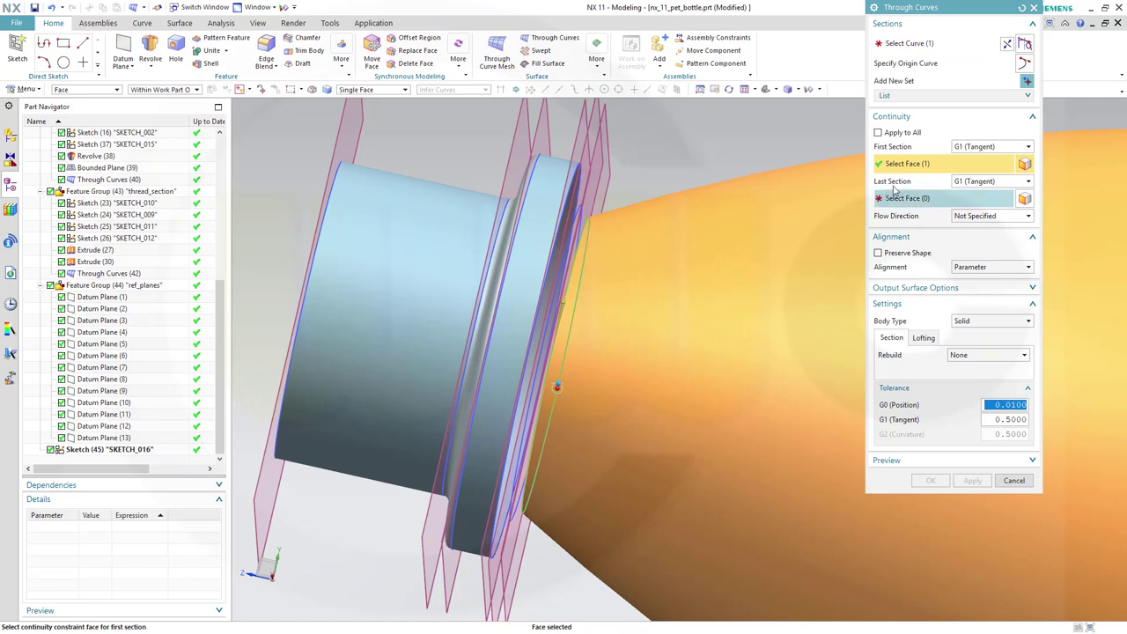
- Add the SKETCH_016 circle as the second section and set the last section's continuity to G0 (Position)
left_click(1026, 82)
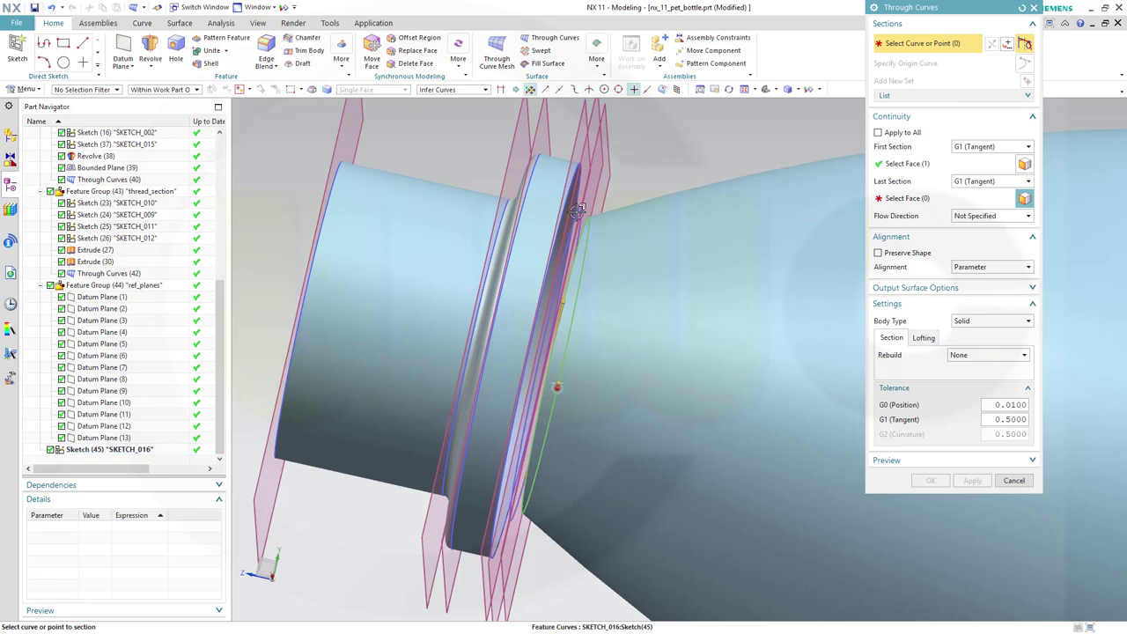
left_click(573, 225)
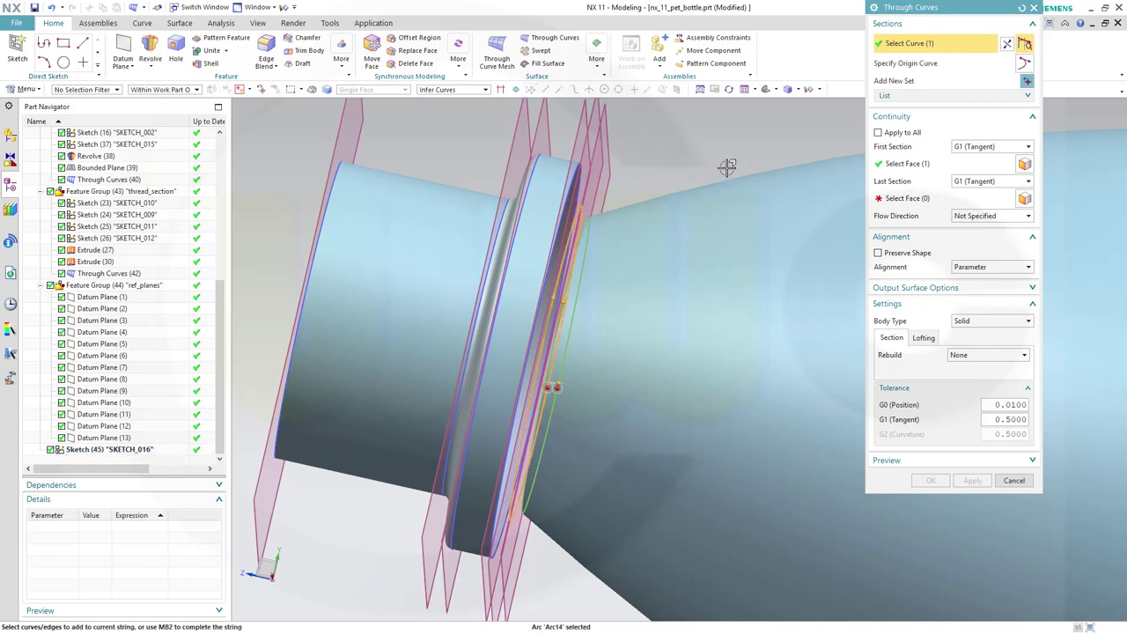
left_click(1027, 181)
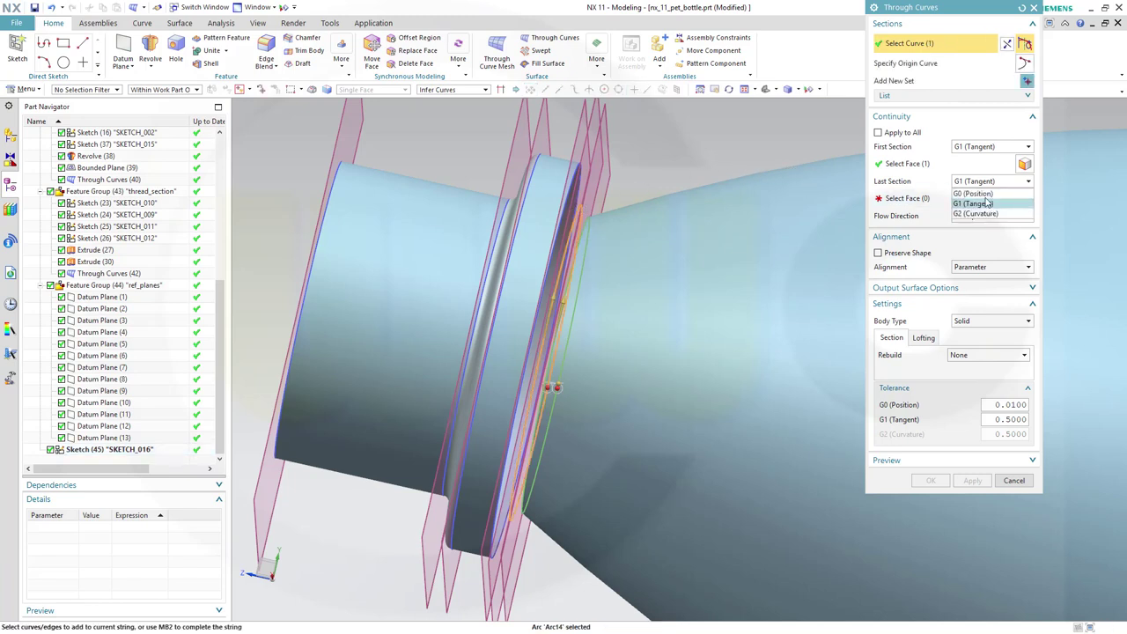
left_click(974, 193)
mouse_move(655, 211)
middle_mouse_down()
mouse_move(620, 215)
mouse_move(641, 252)
middle_mouse_up()
scroll(630, 253, "up", 5)
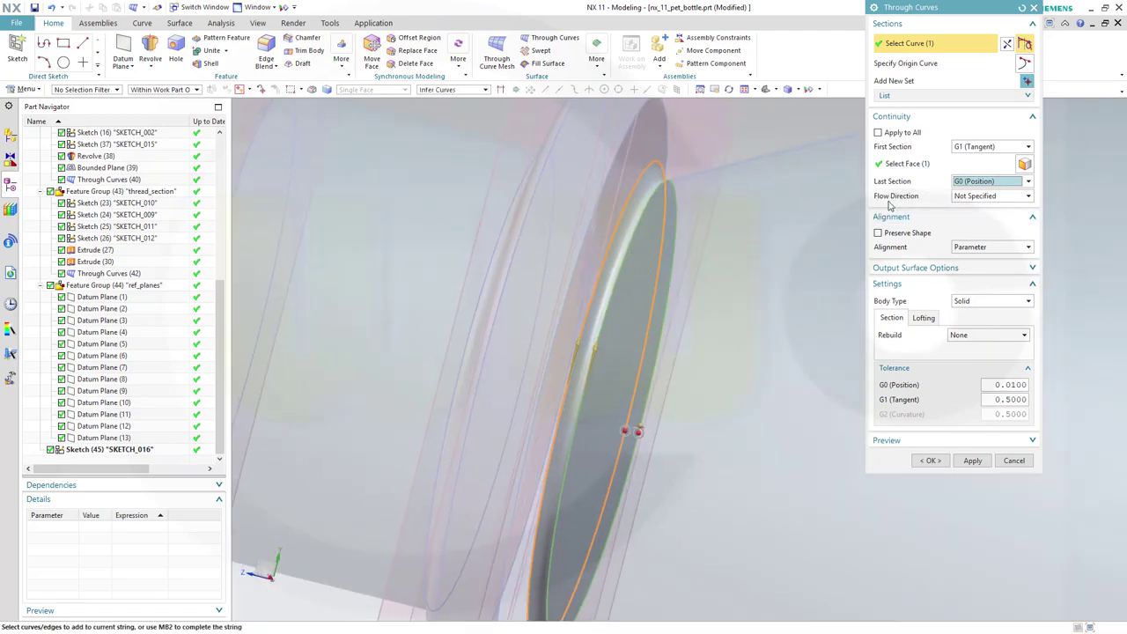
- Add SKETCH_009 at the neck ring's lower edge as last section, G1 tangent to the ring's outer face
left_click(1027, 80)
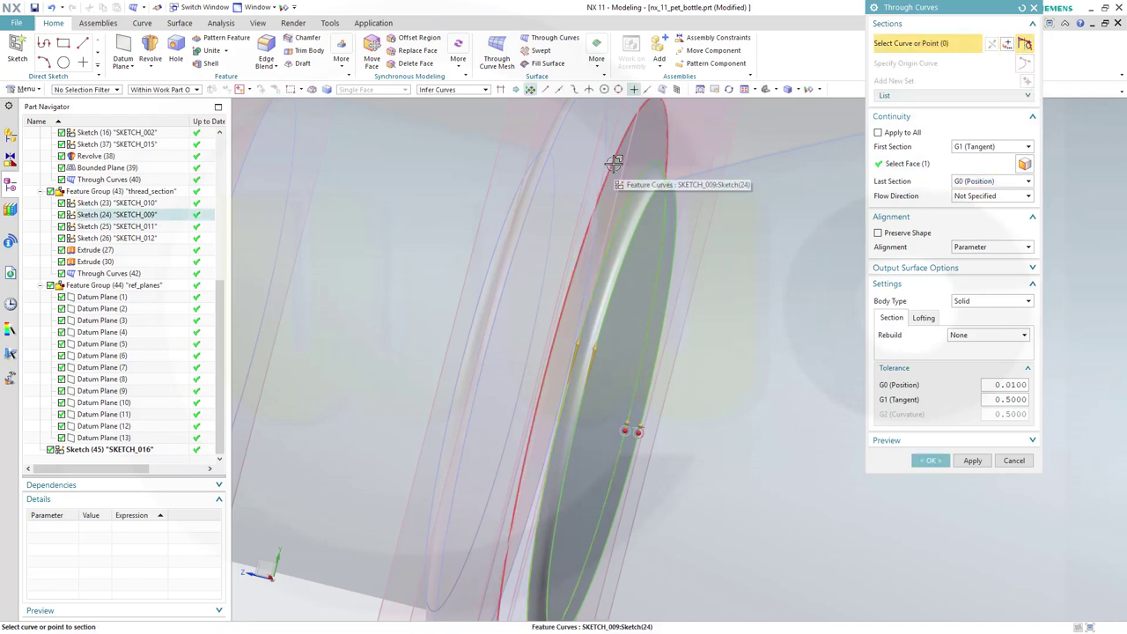
left_click(615, 164)
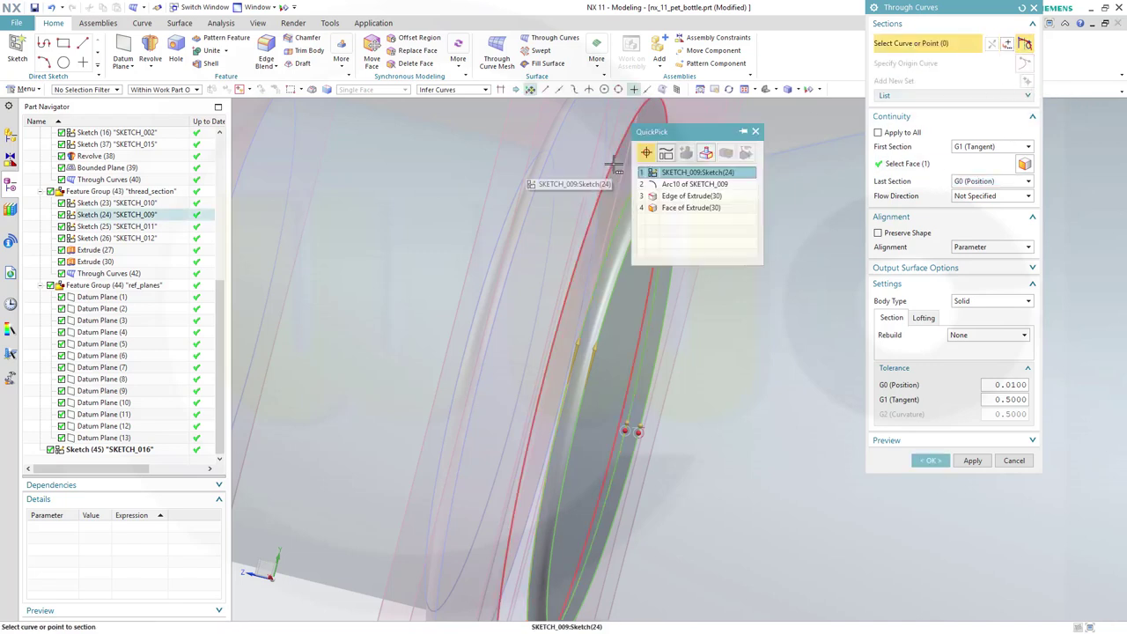
left_click(681, 173)
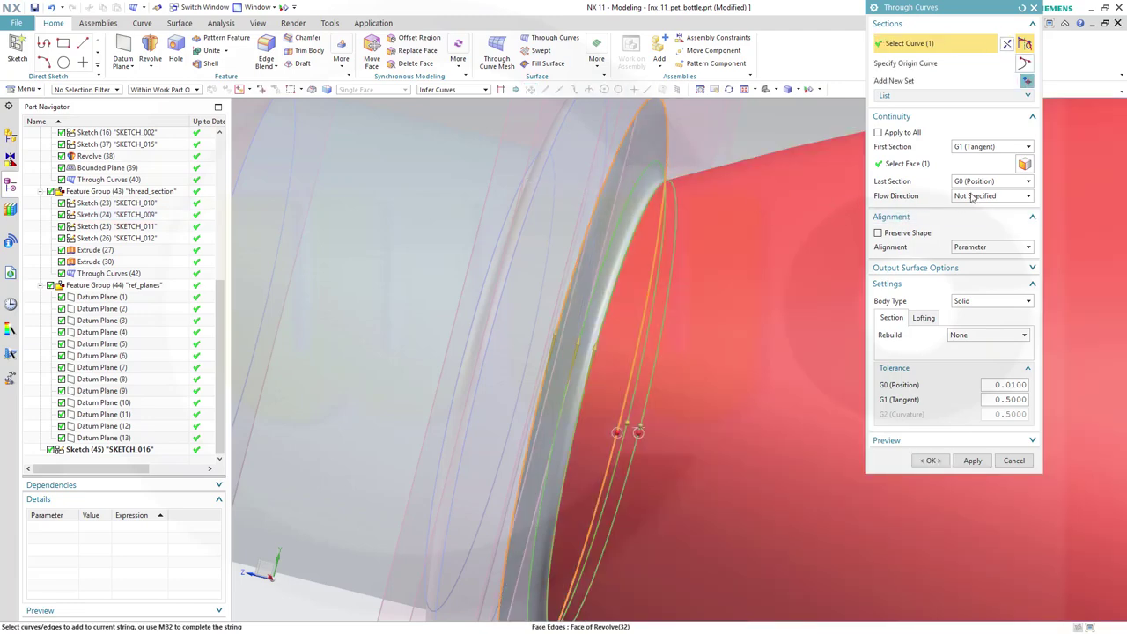
left_click(985, 181)
left_click(974, 204)
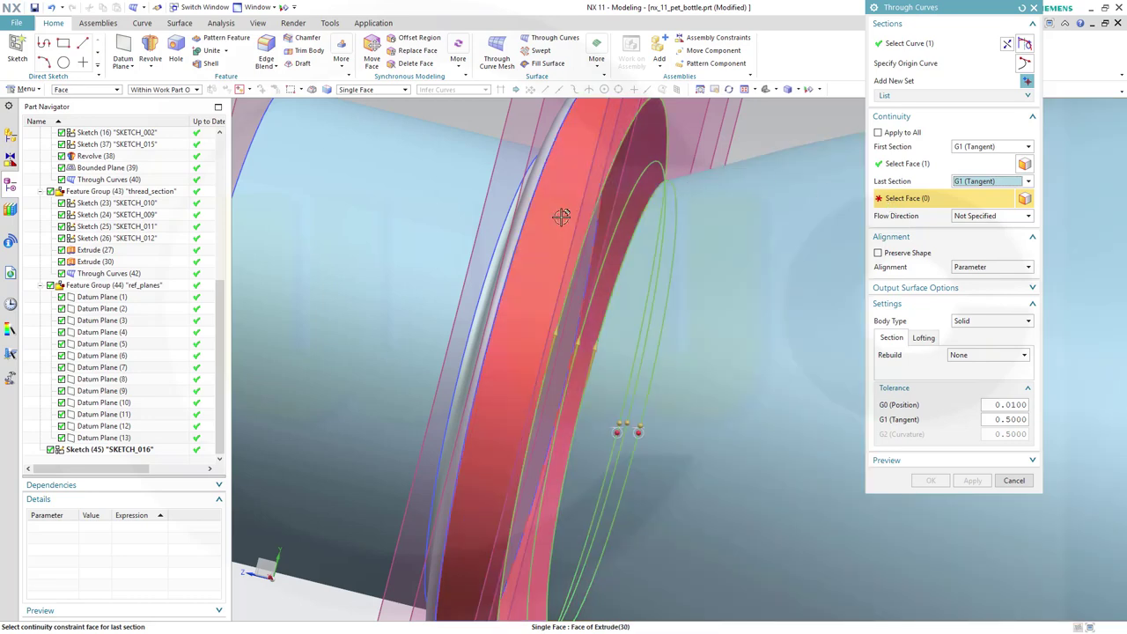
left_click(563, 214)
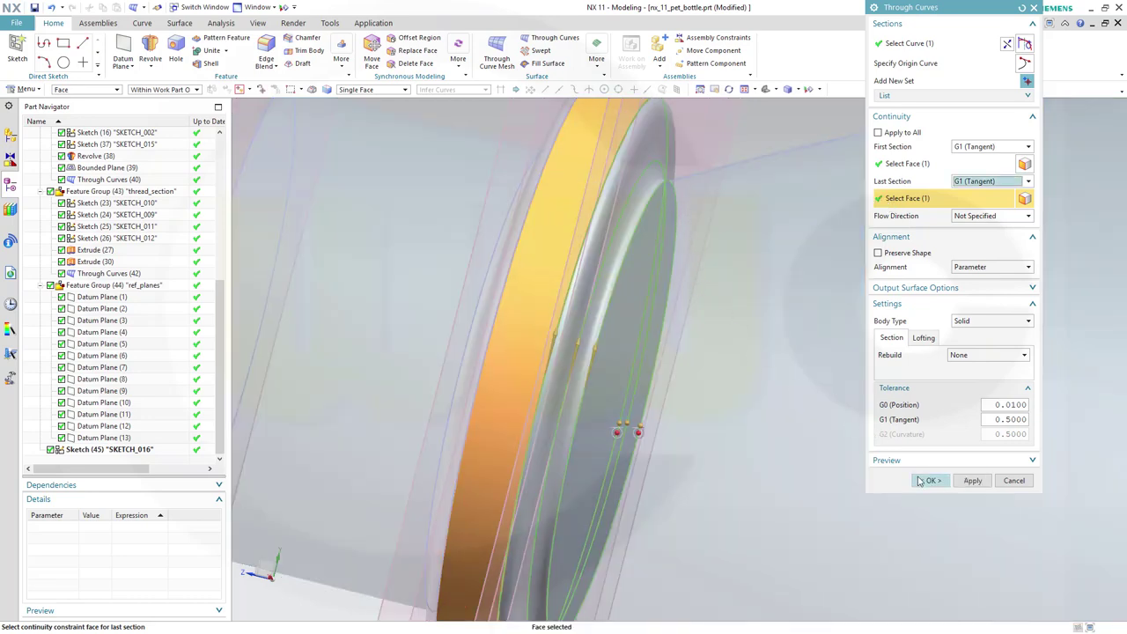
- Set the Through Curves body type to Sheet and create the surface below the neck ring
left_click(1031, 322)
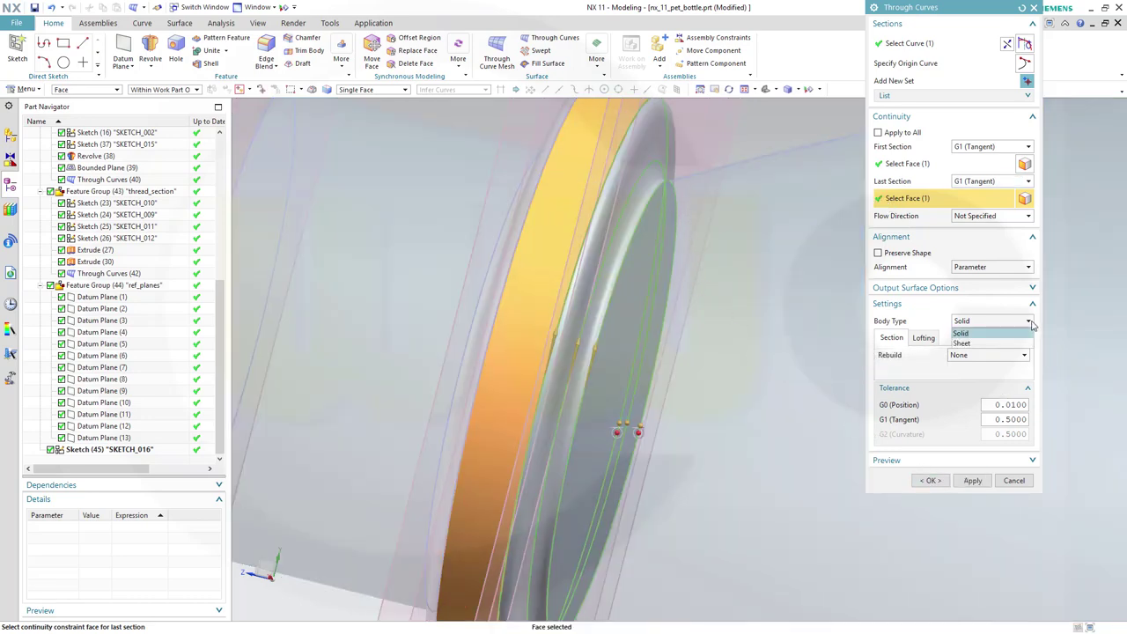
left_click(993, 343)
left_click(931, 480)
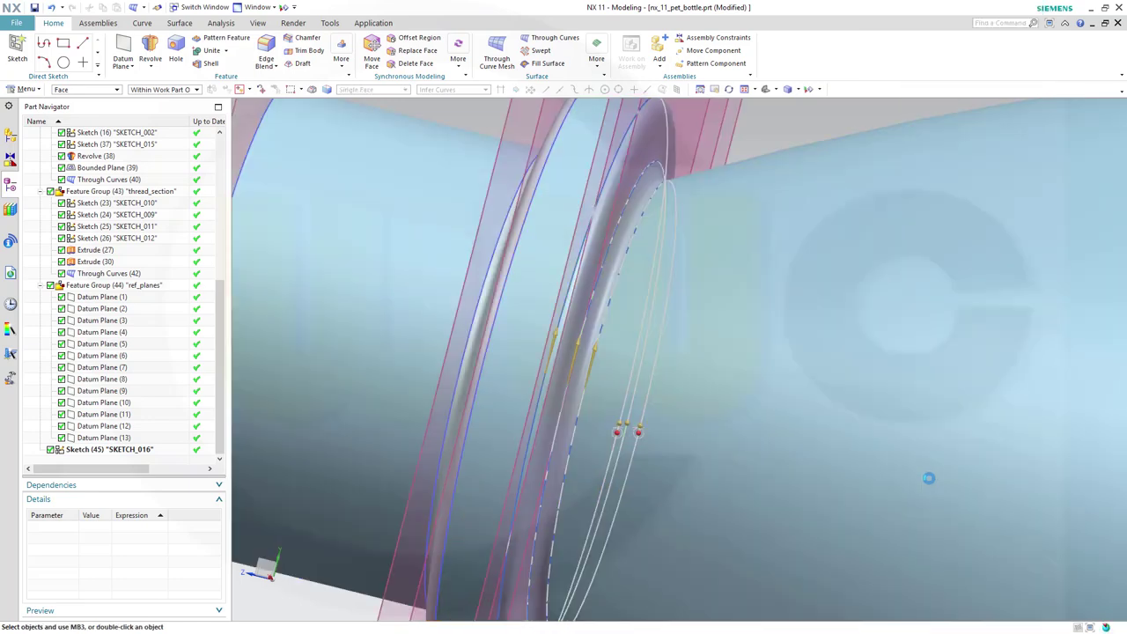
- Examine the whole bottle and the gaps between its upper, middle and lower sections
scroll(819, 361, "down", 8)
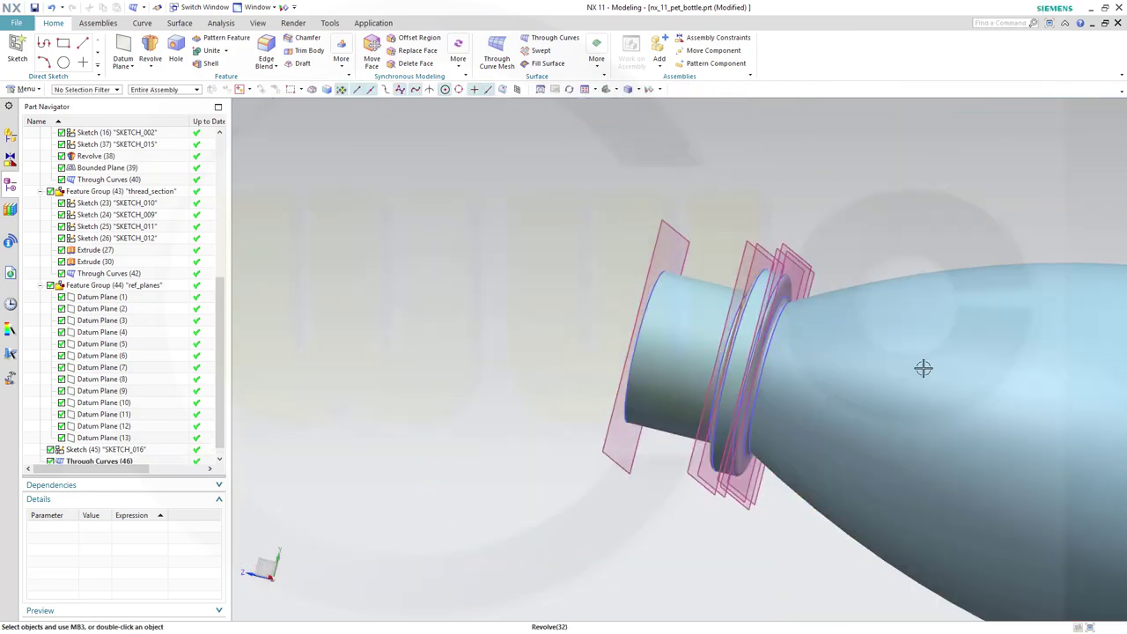
left_click(955, 362)
scroll(699, 320, "down", 6)
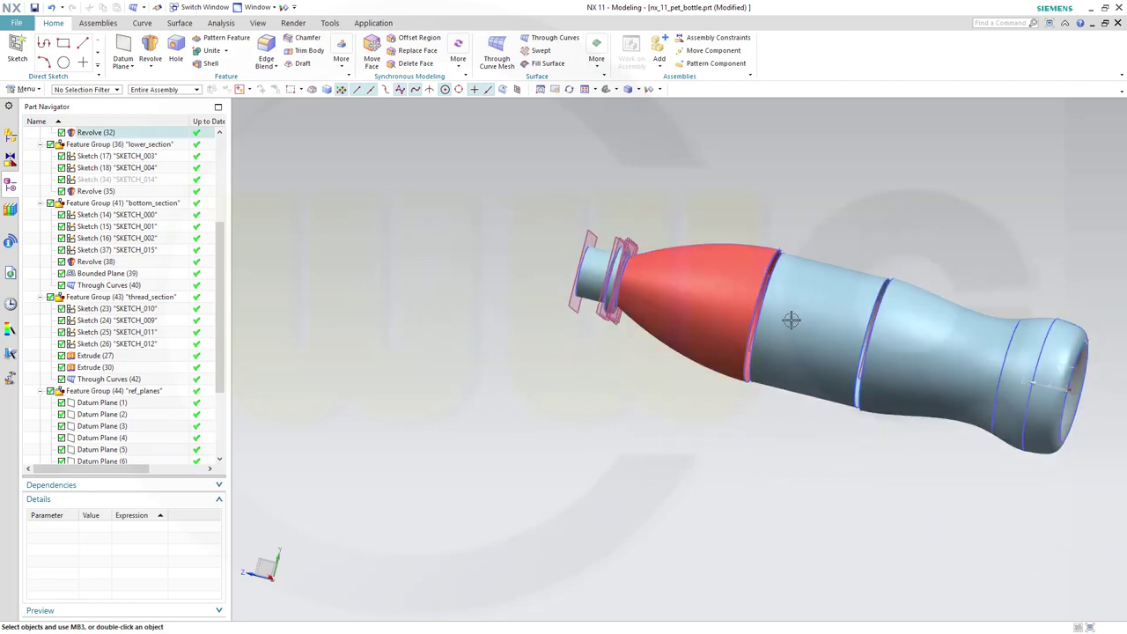
middle_click_drag(998, 341, 943, 365)
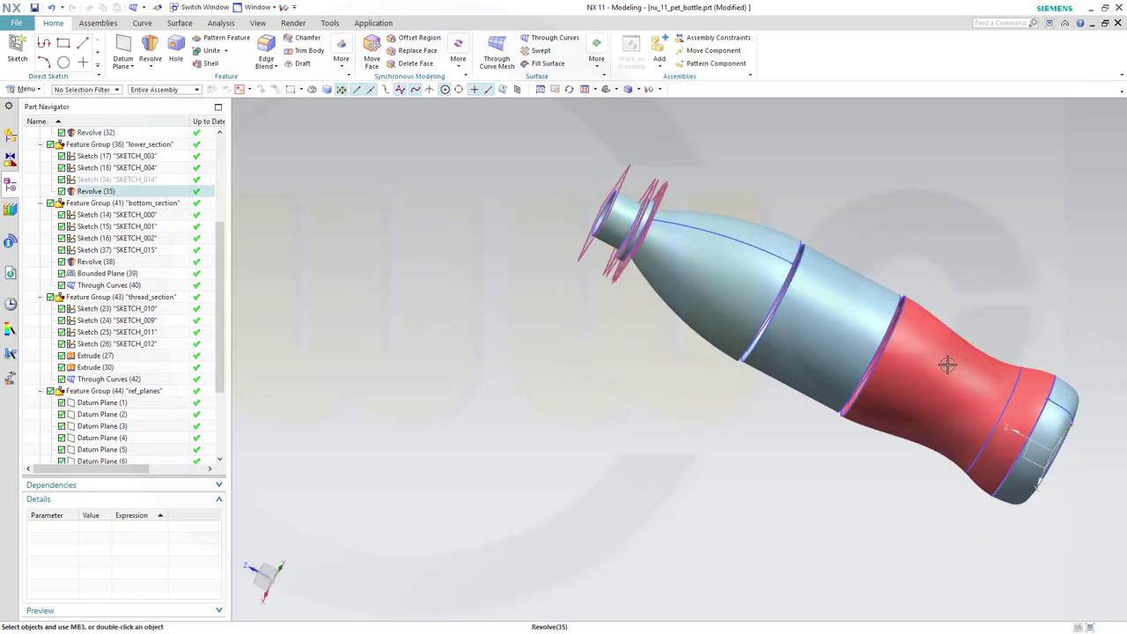
middle_click_drag(942, 282, 828, 311)
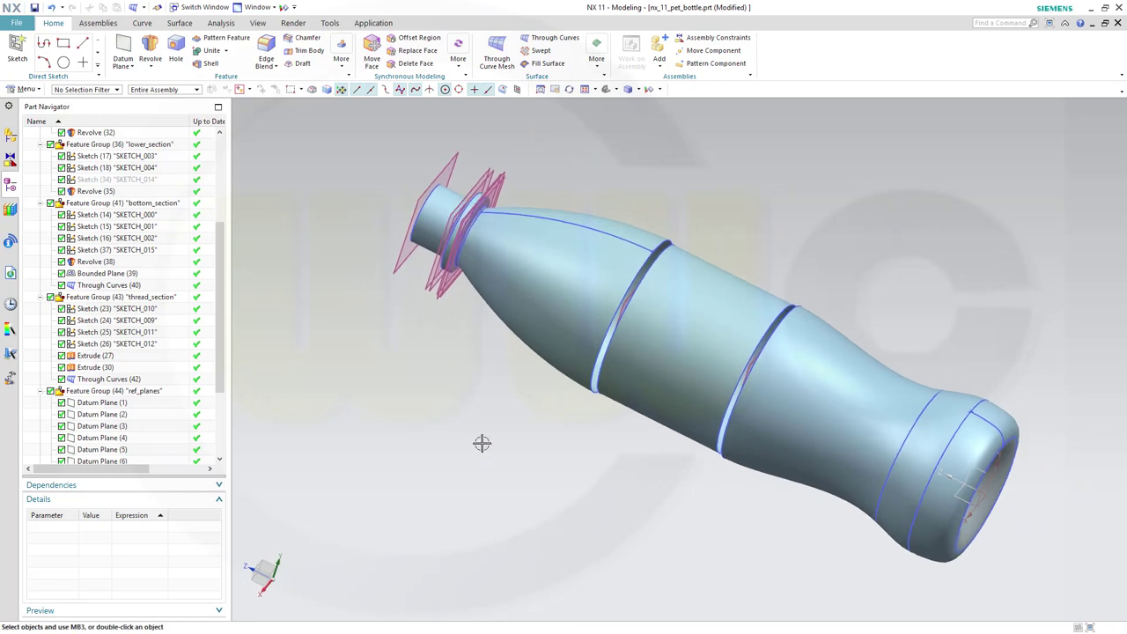